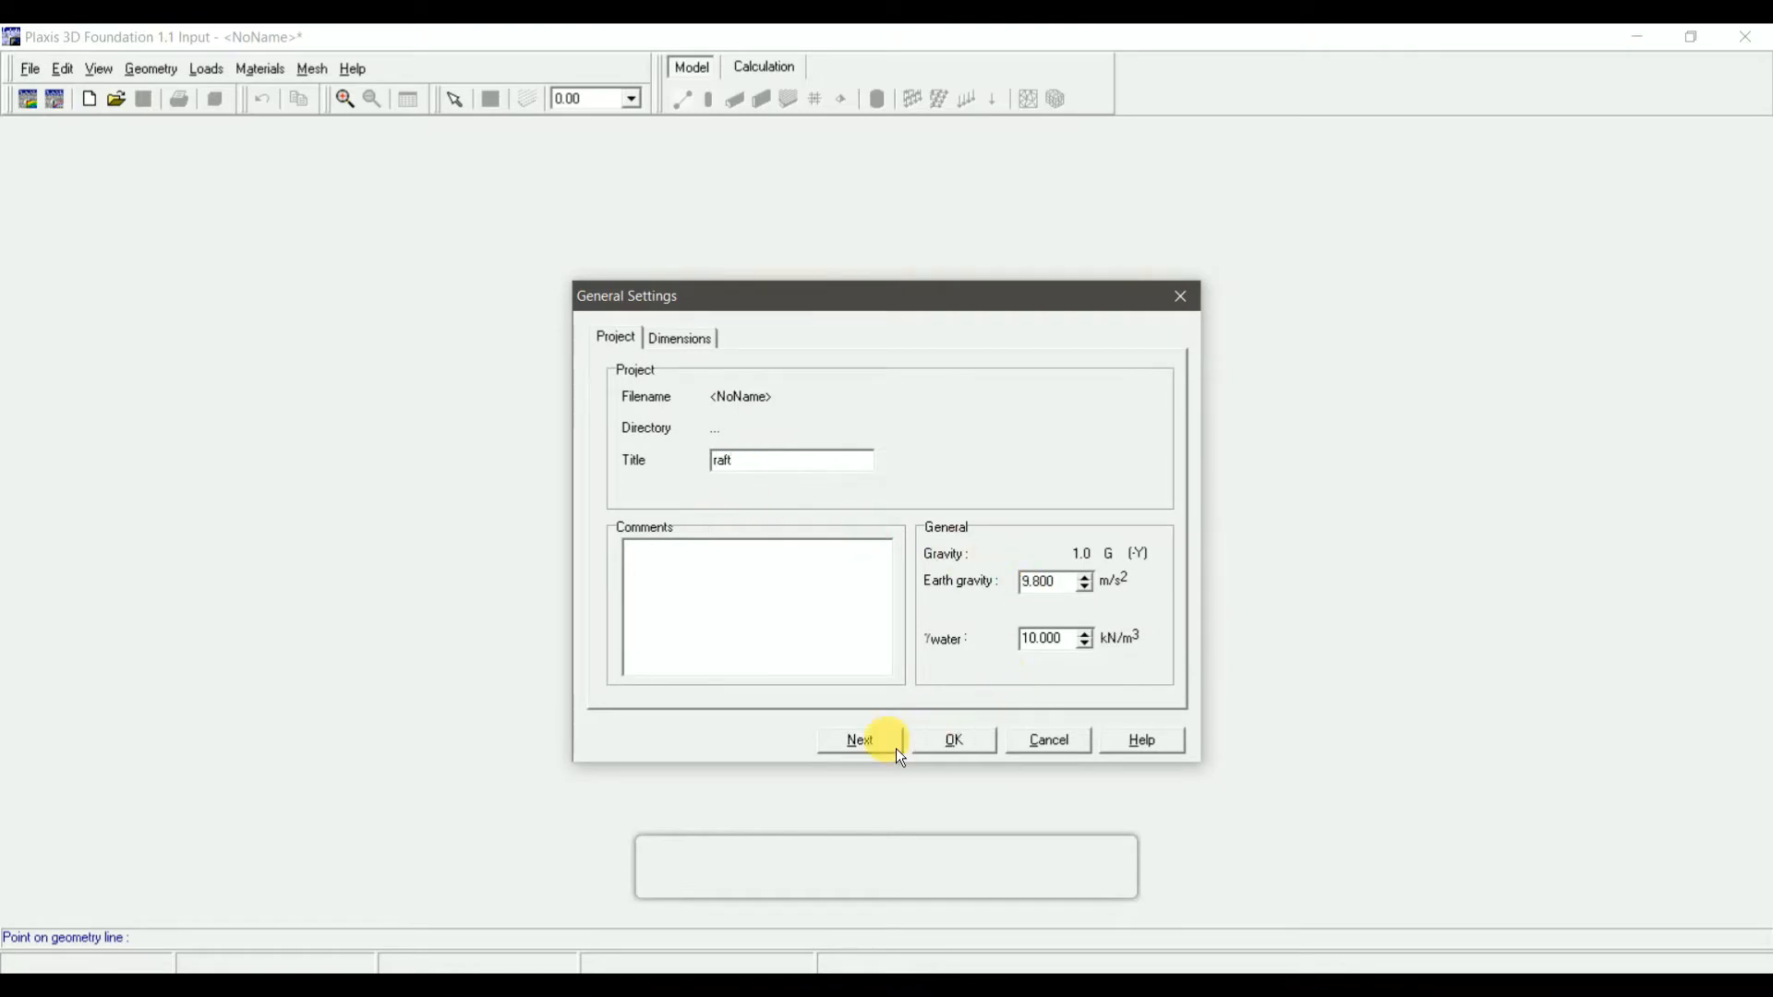
# Set the project's geometry dimensions to Xmax 83 m and Zmax 93 m in the general settings
pyautogui.click(860, 739)
pyautogui.moveTo(951, 426); pyautogui.dragTo(870, 436)
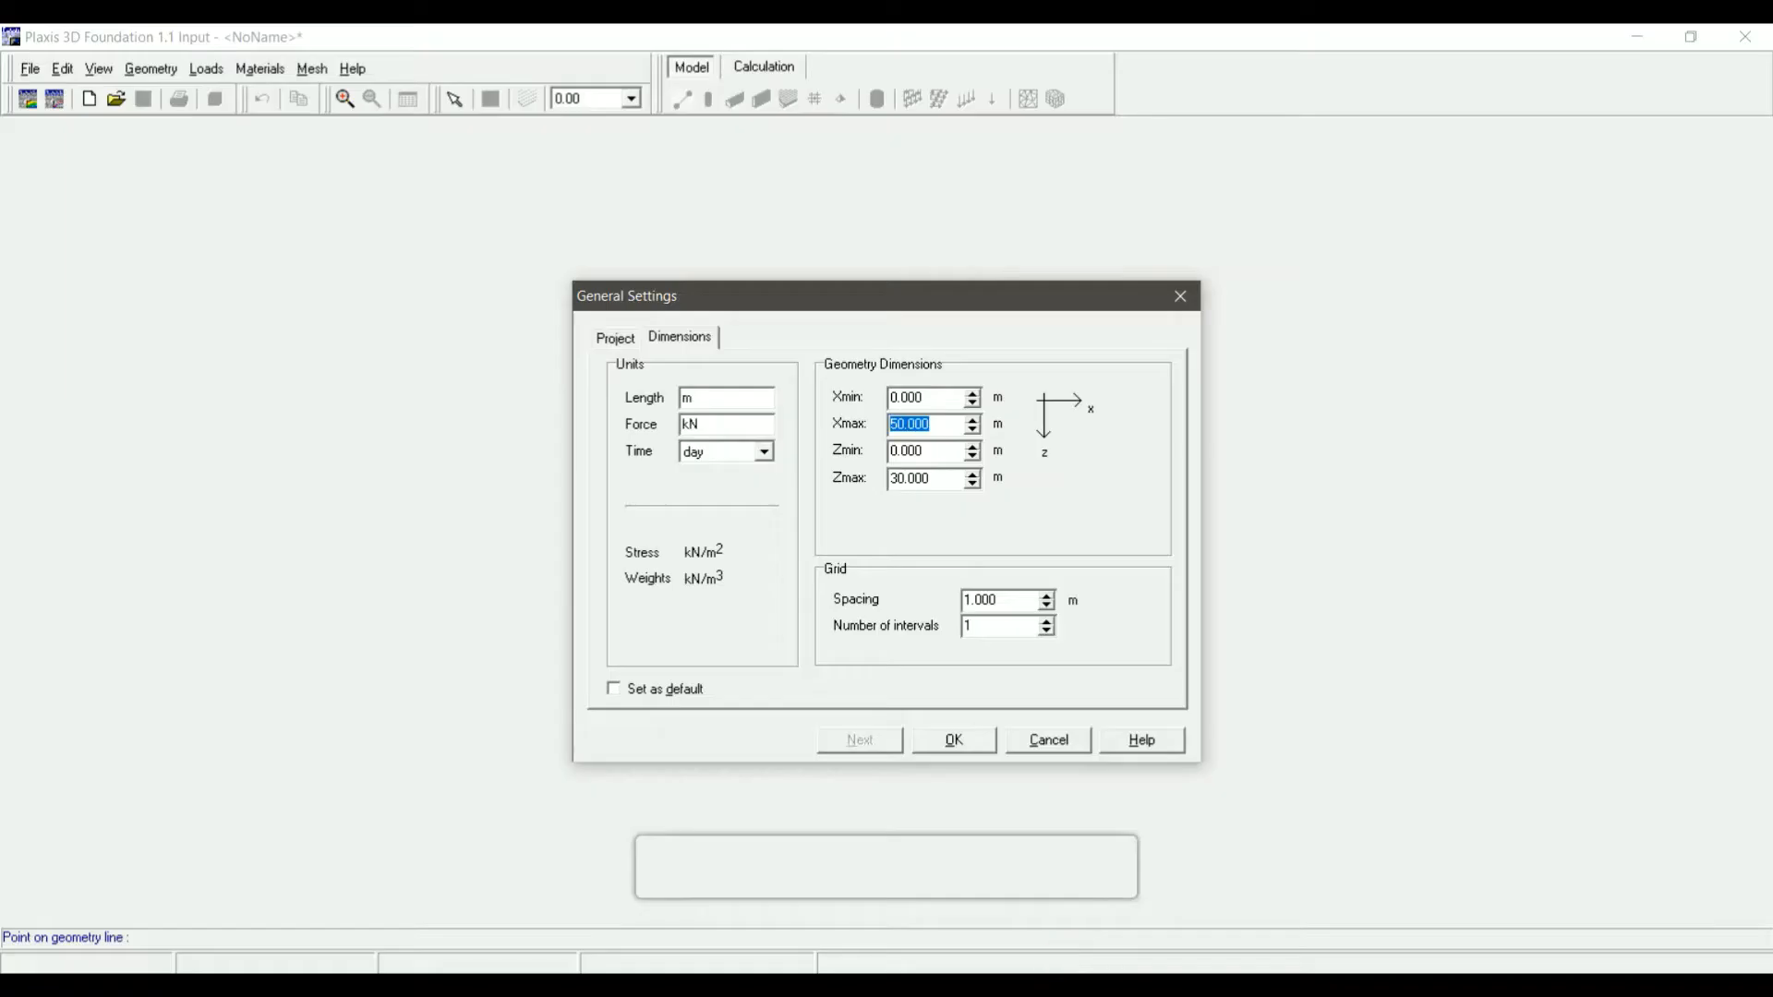
pyautogui.write('83')
pyautogui.press('Tab')
pyautogui.press('Tab')
pyautogui.write('93')
pyautogui.click(965, 750)
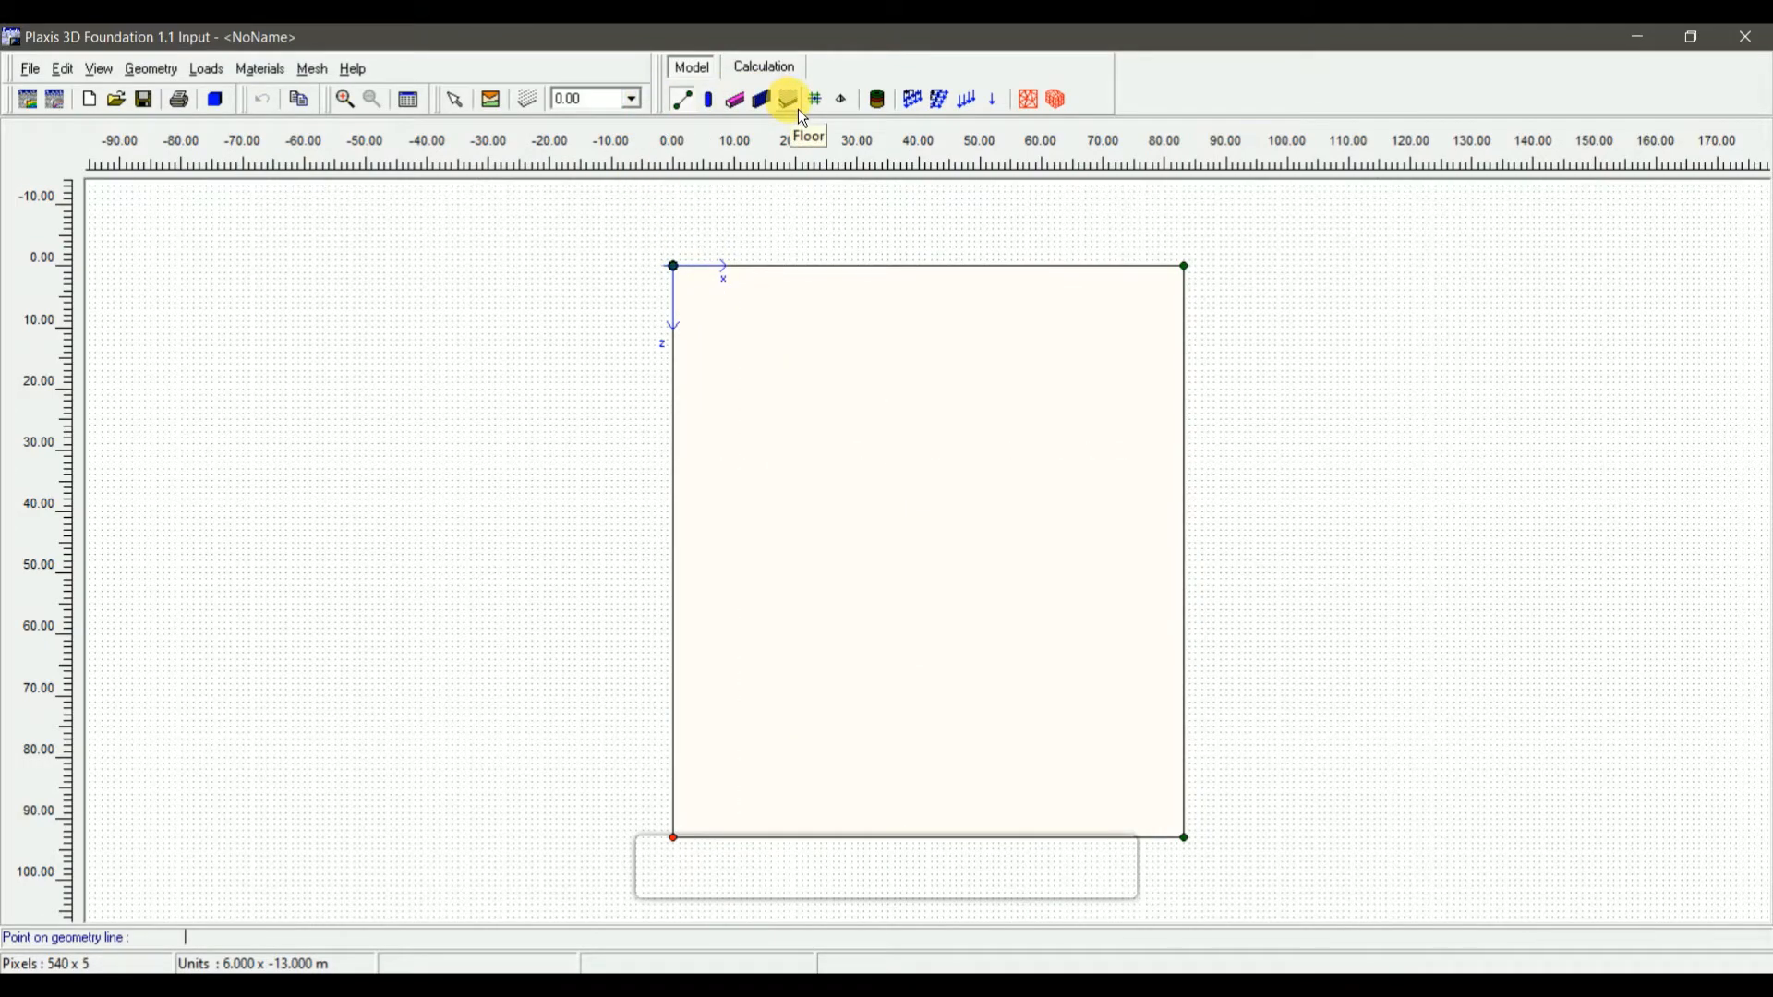
# Start a wall chain with a first wall from (31.2, 35.2) to (51.8, 35.2)
pyautogui.click(774, 107)
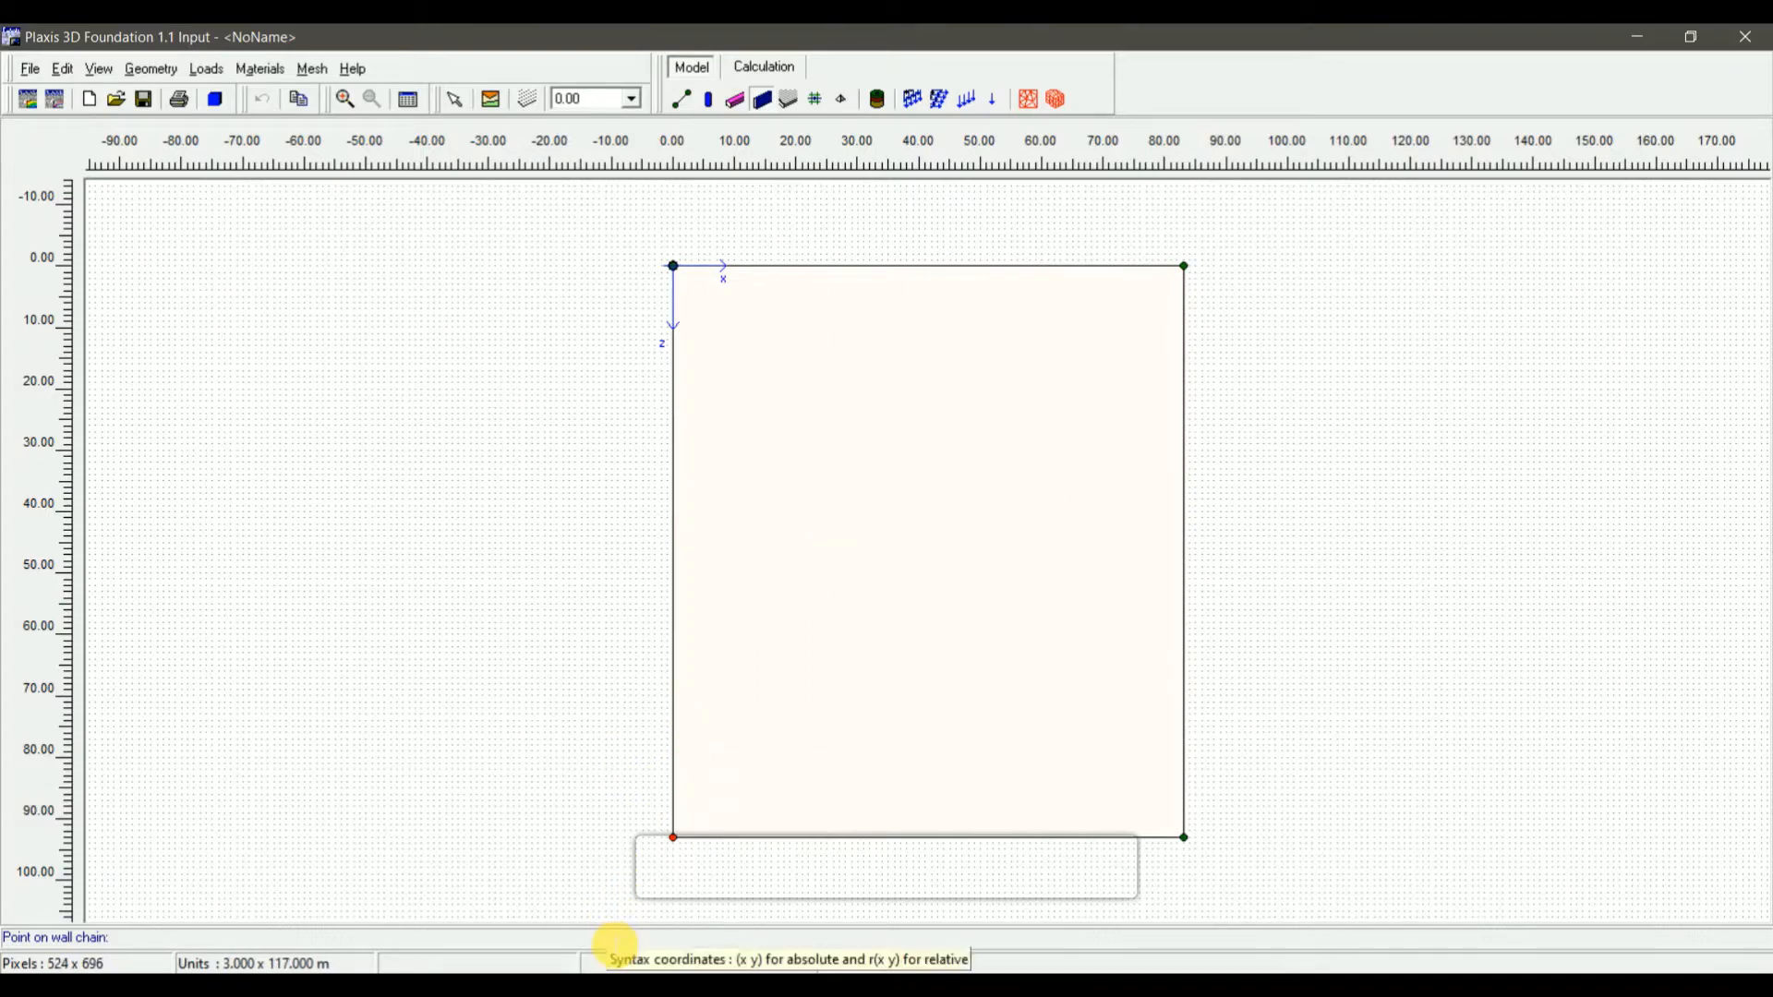
pyautogui.write('31.2')
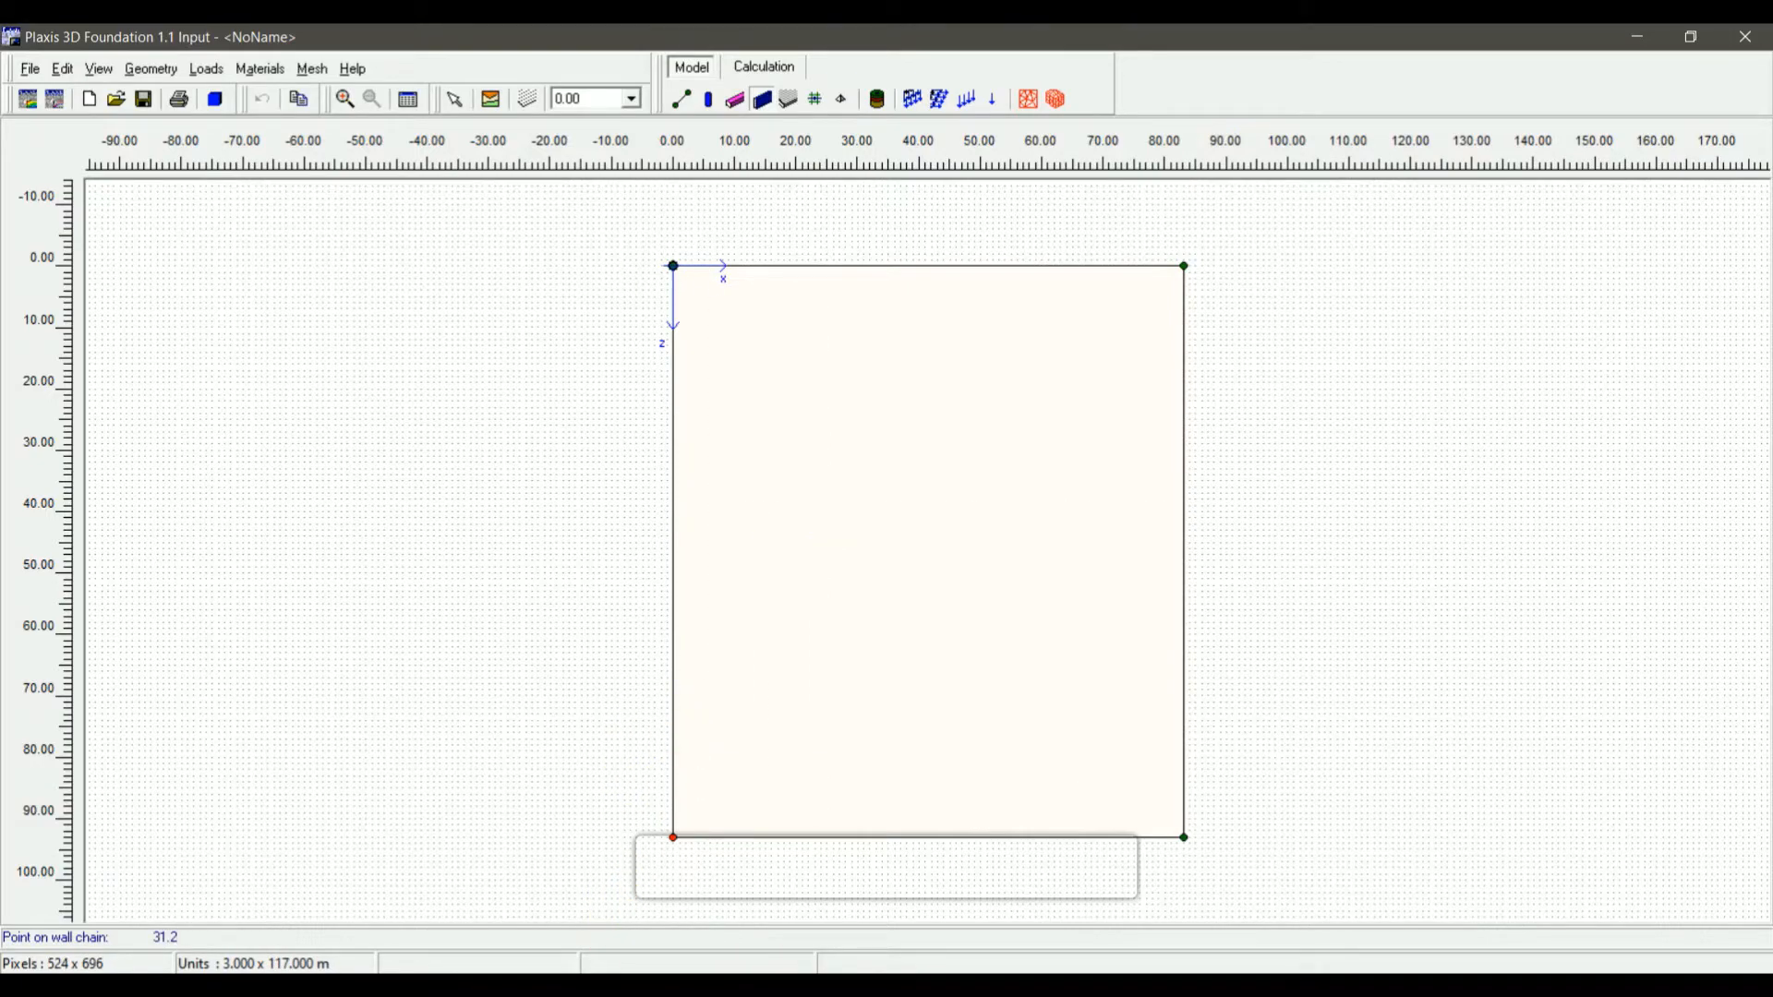
pyautogui.write(' 35.2')
pyautogui.press('Return')
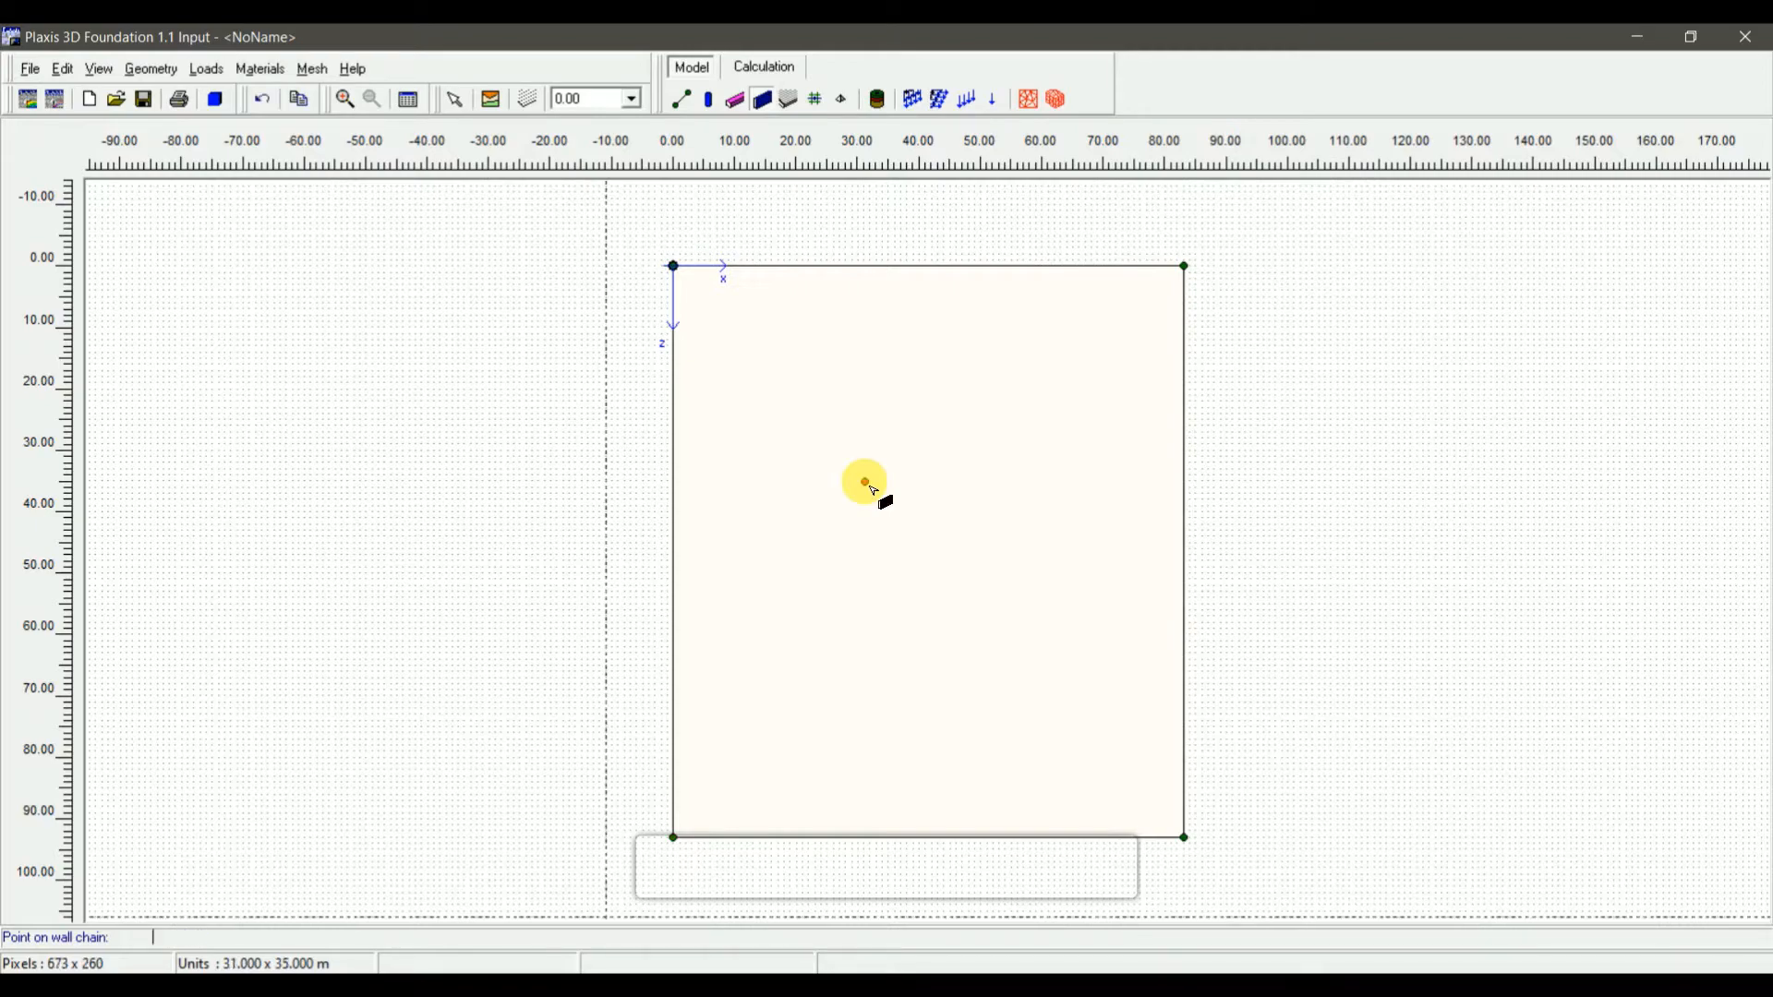
pyautogui.write('51.8 35.2')
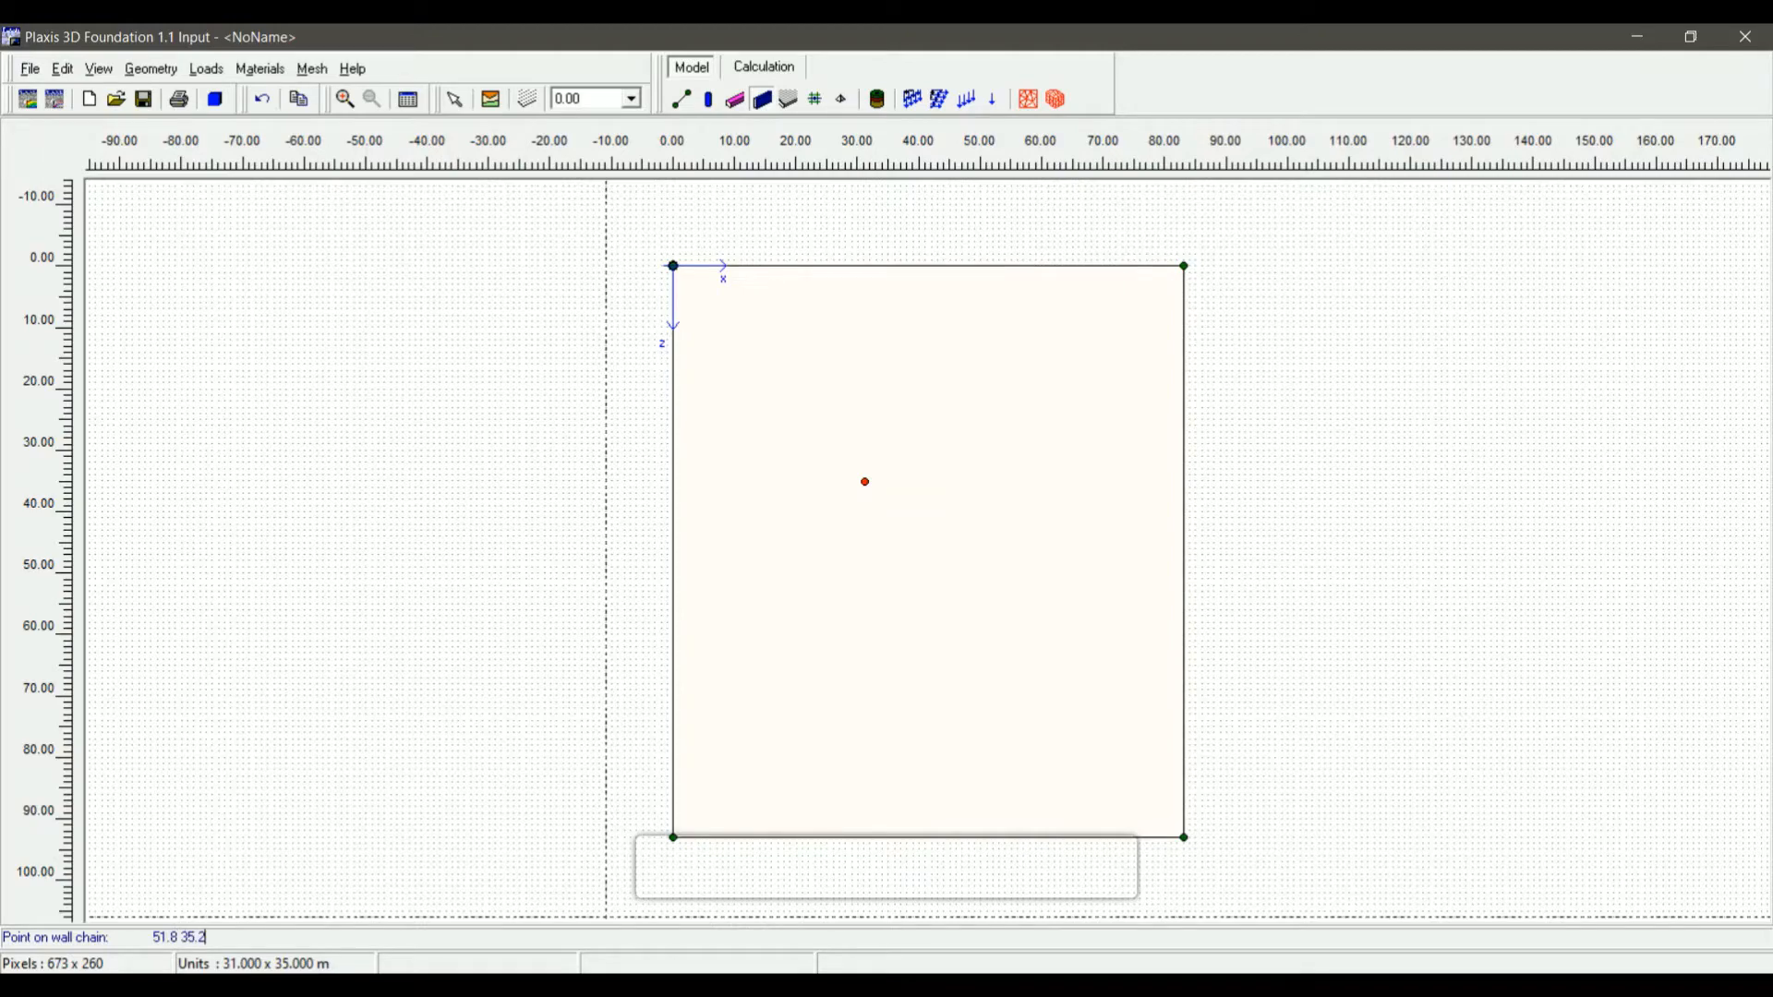
pyautogui.press('Return')
# Continue the wall chain through (51.8, 55.8) and (31.2, 55.8), closing the square at its starting point
pyautogui.write('51.8')
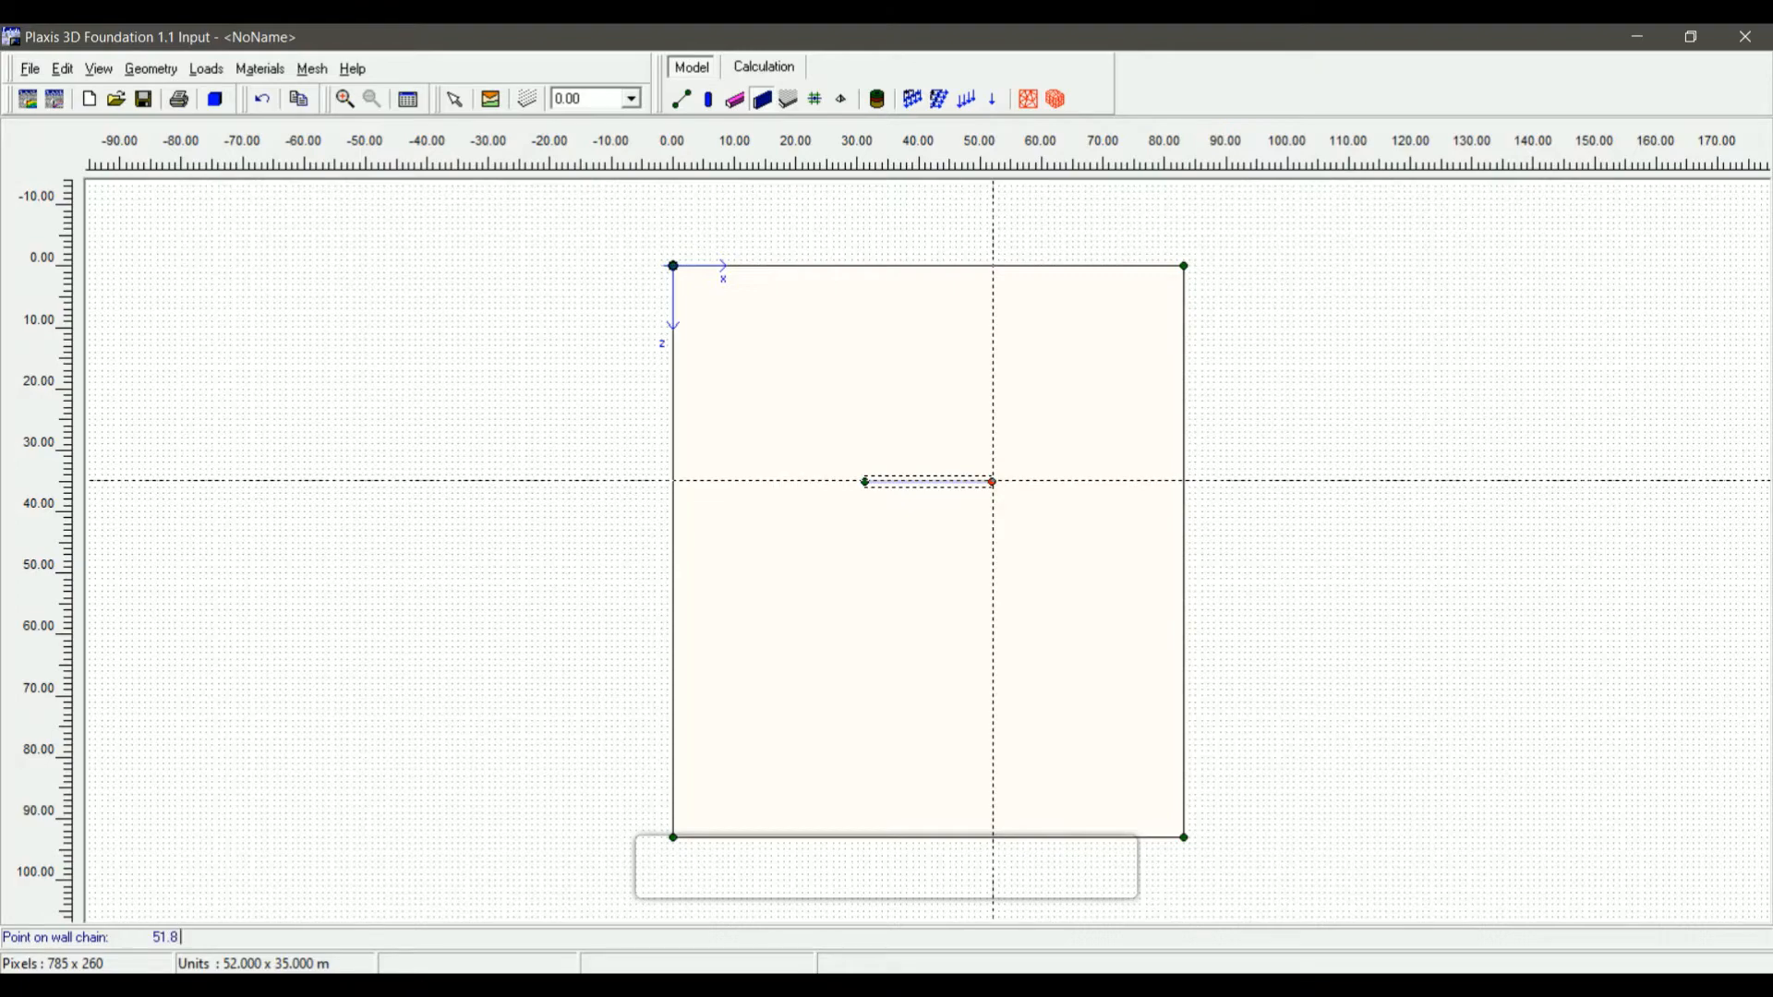
pyautogui.write(' 55.8')
pyautogui.press('Return')
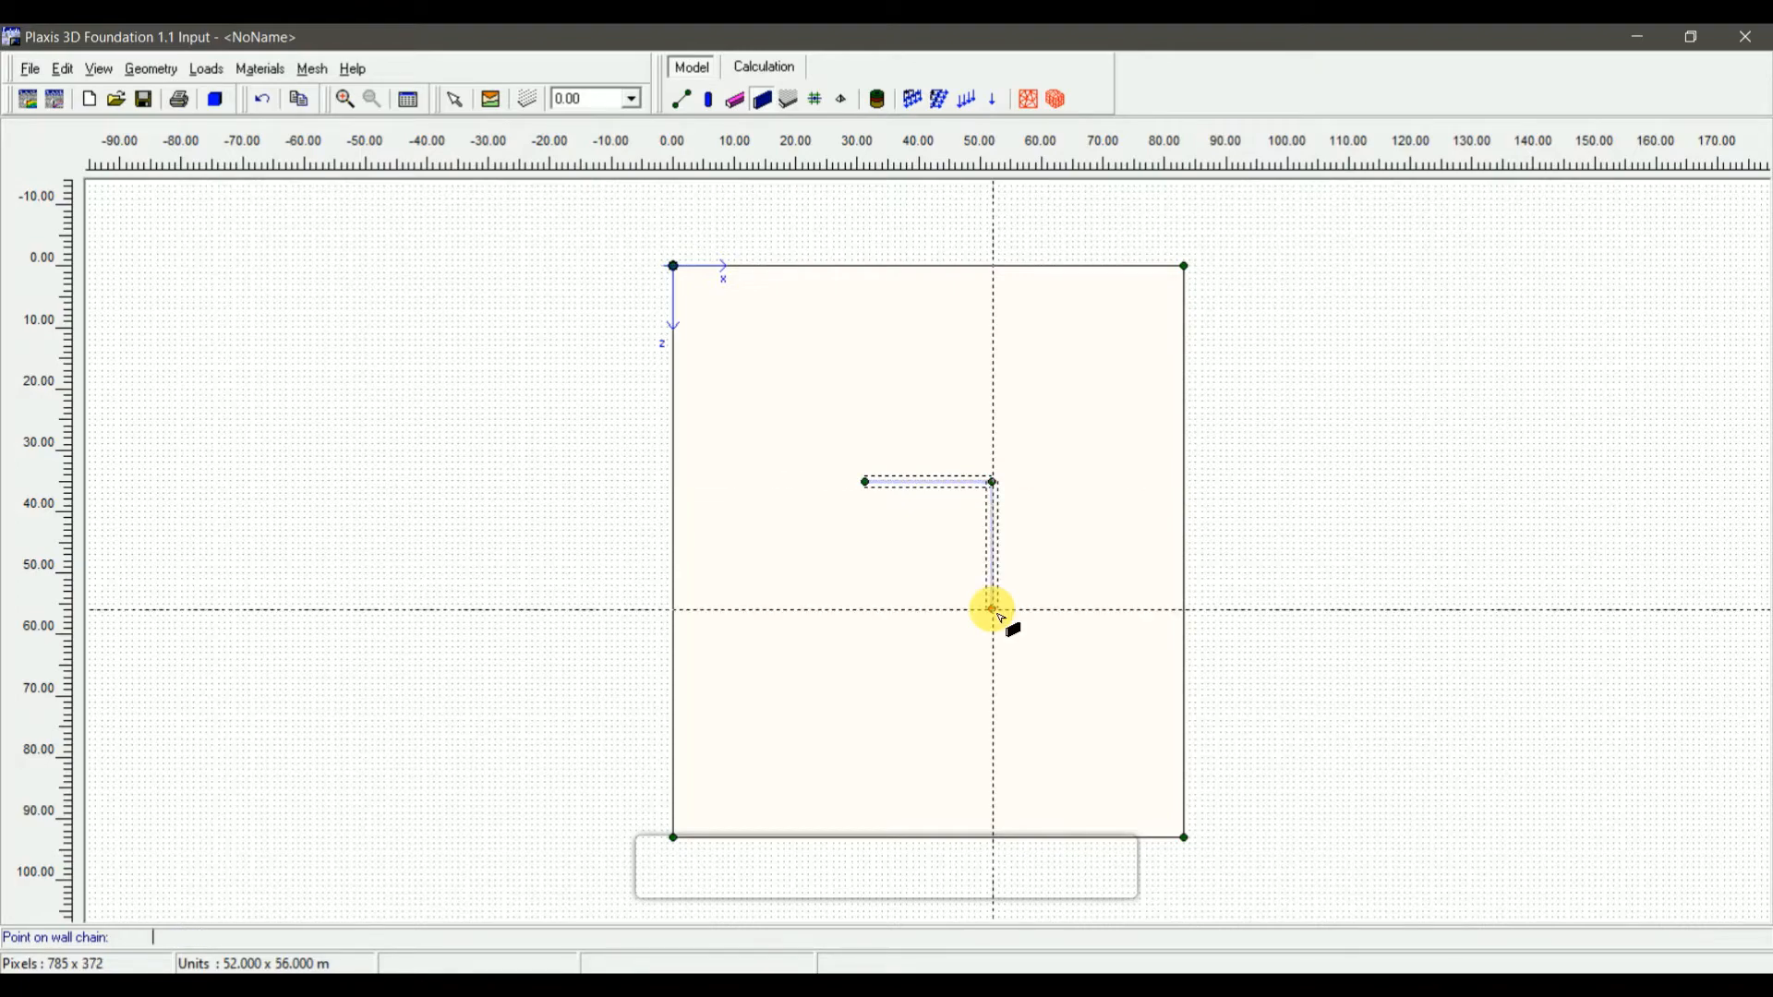
pyautogui.write('31.2 55.8')
pyautogui.press('Return')
pyautogui.write('31.2')
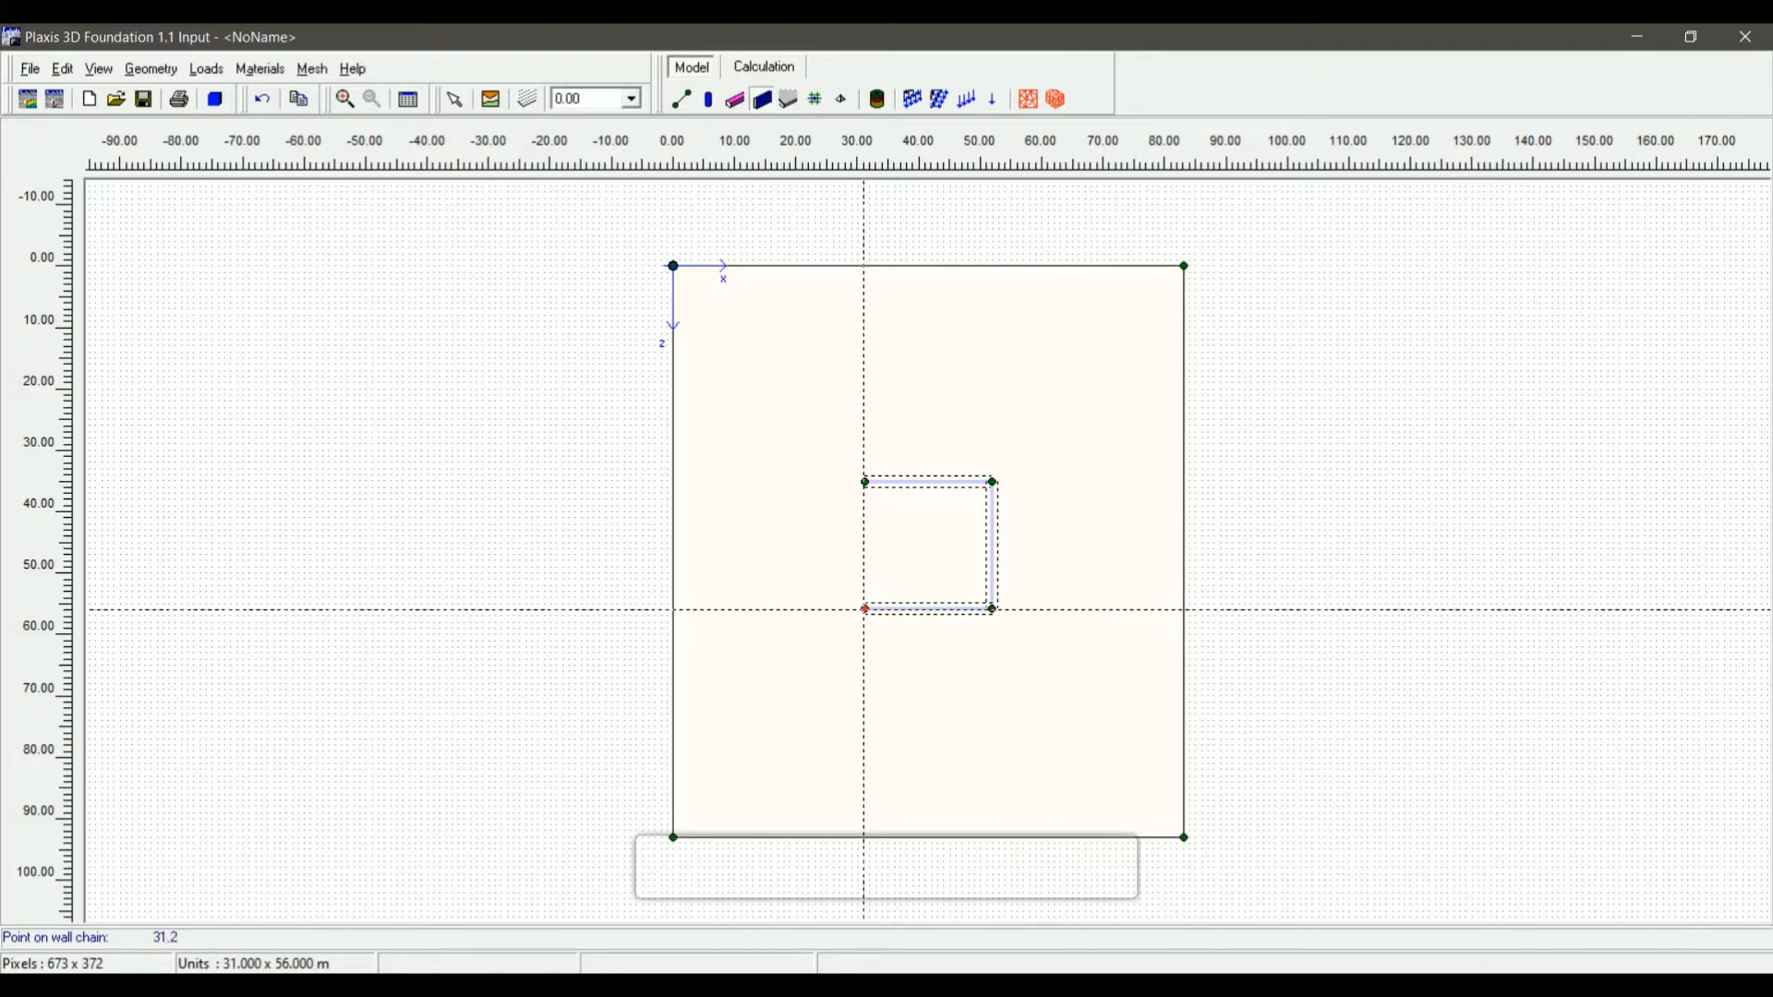
pyautogui.write(' 35.0')
pyautogui.press('Return')
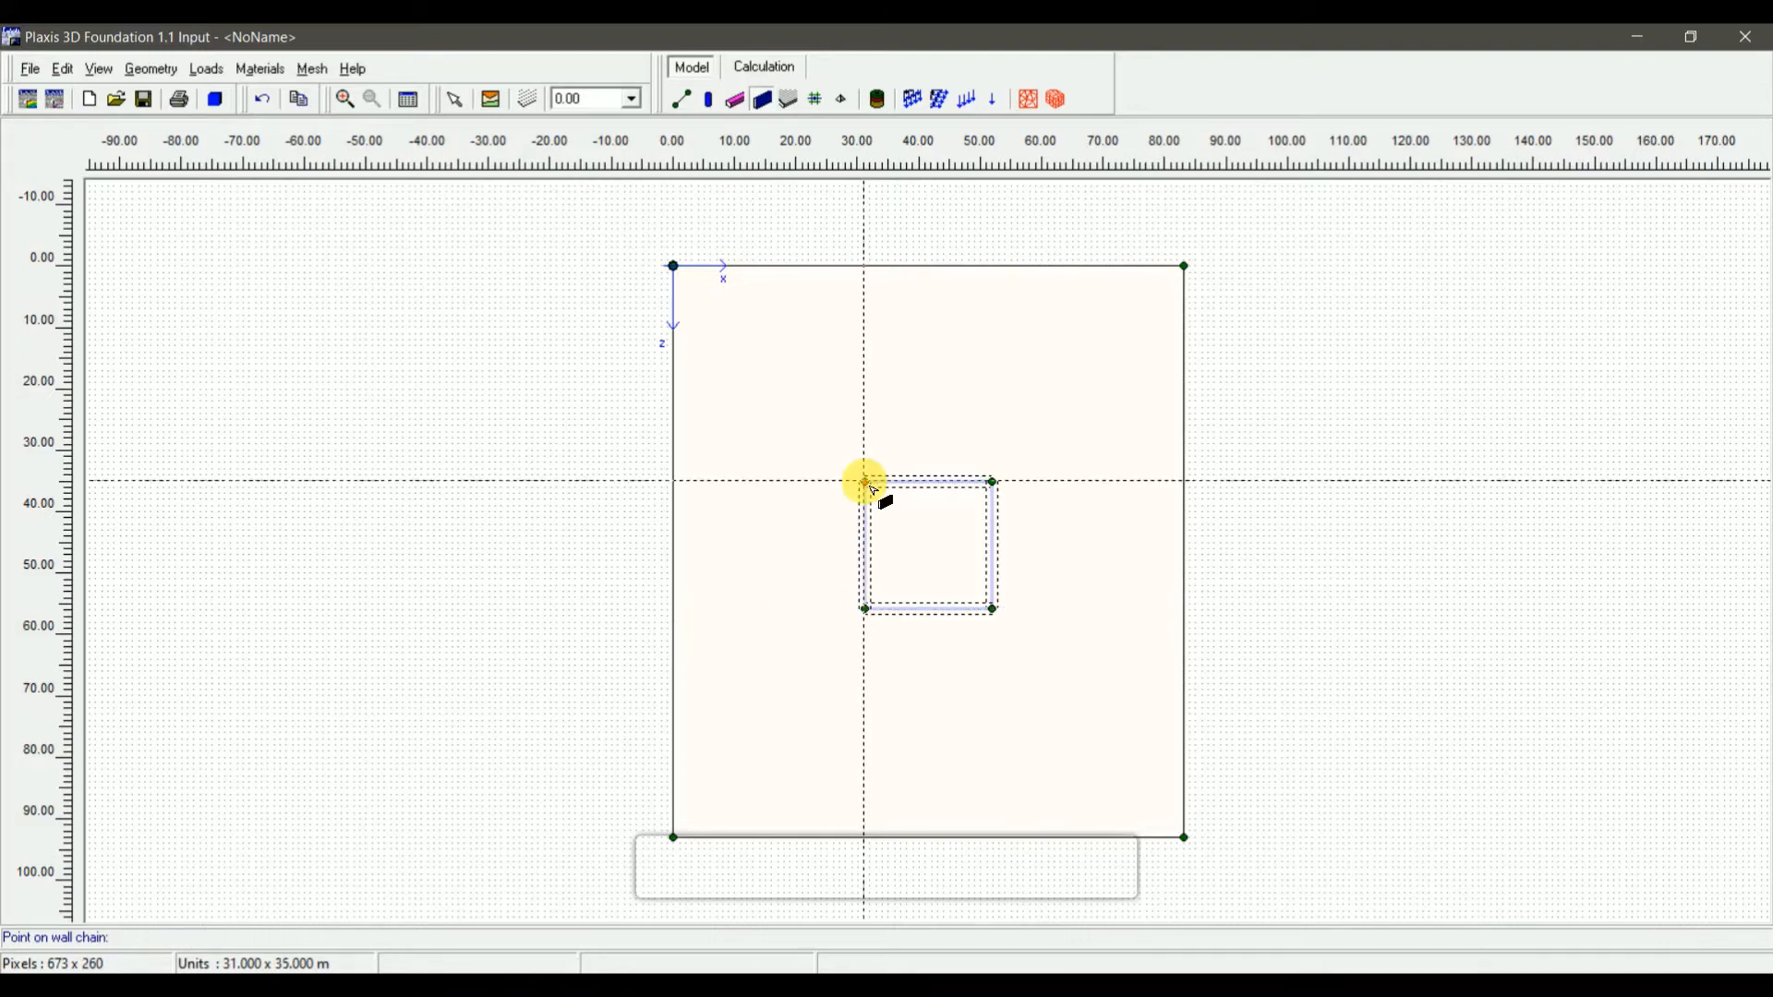
pyautogui.click(461, 109)
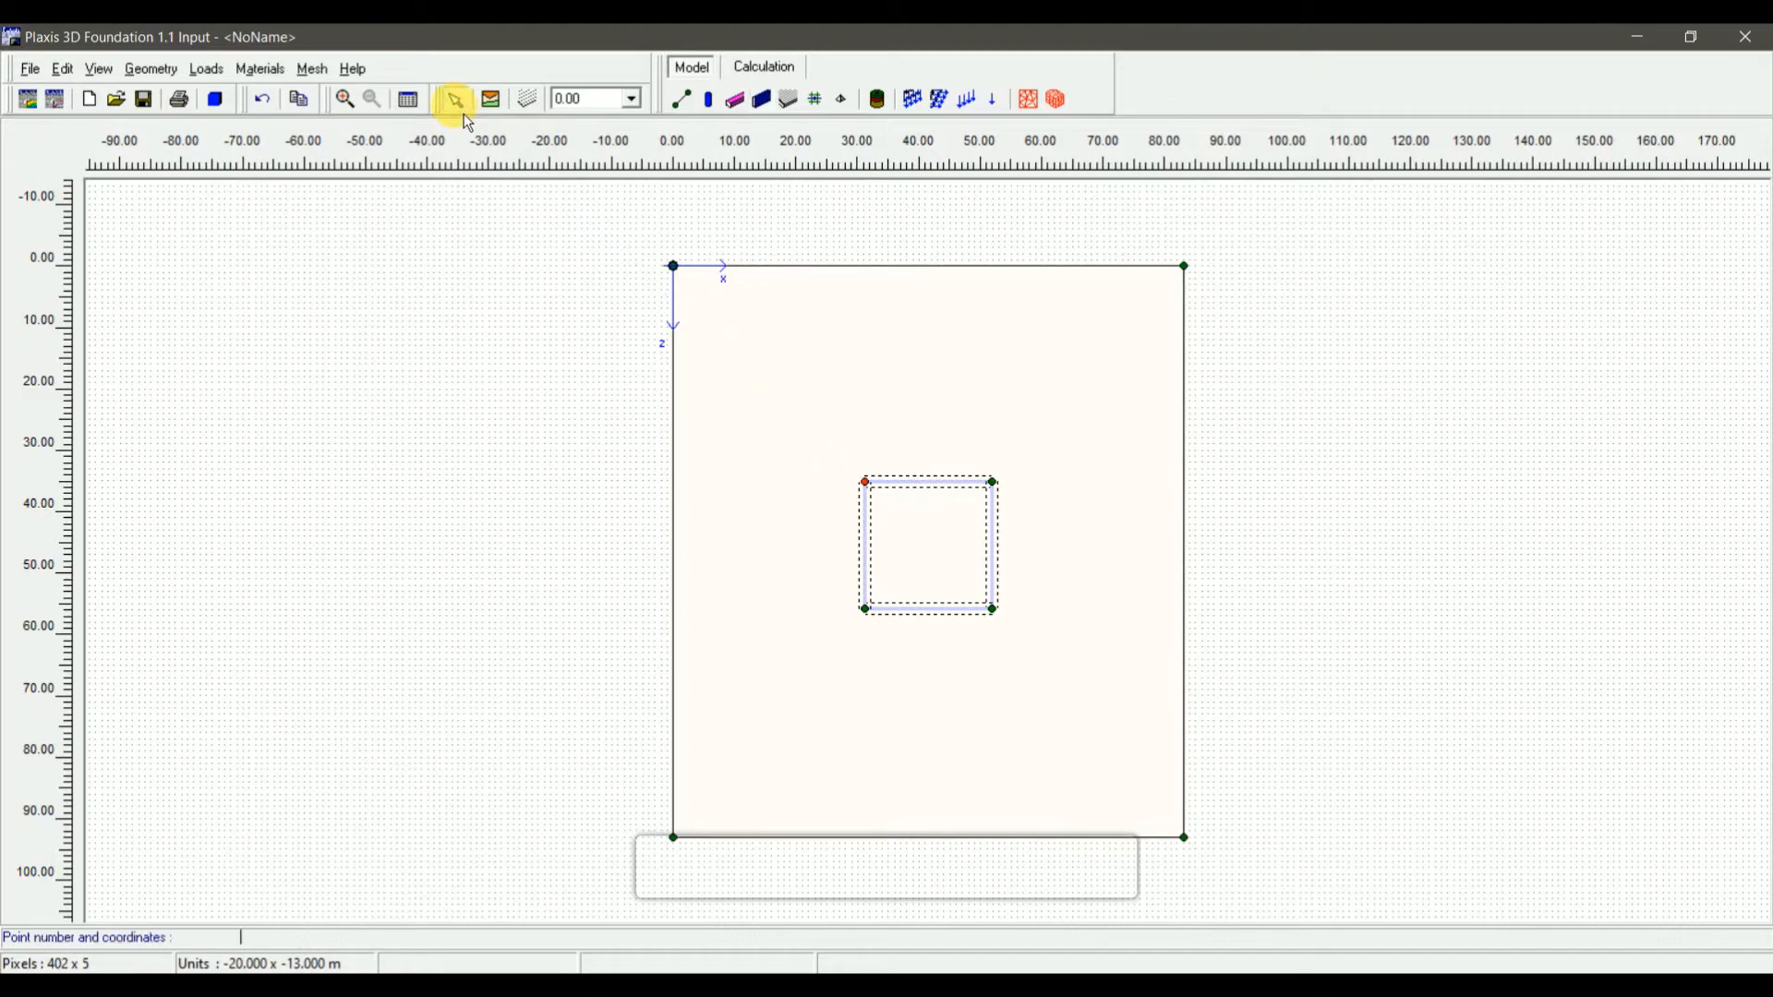
# Set the level of the lower workplane to Y = -2 m
pyautogui.click(542, 111)
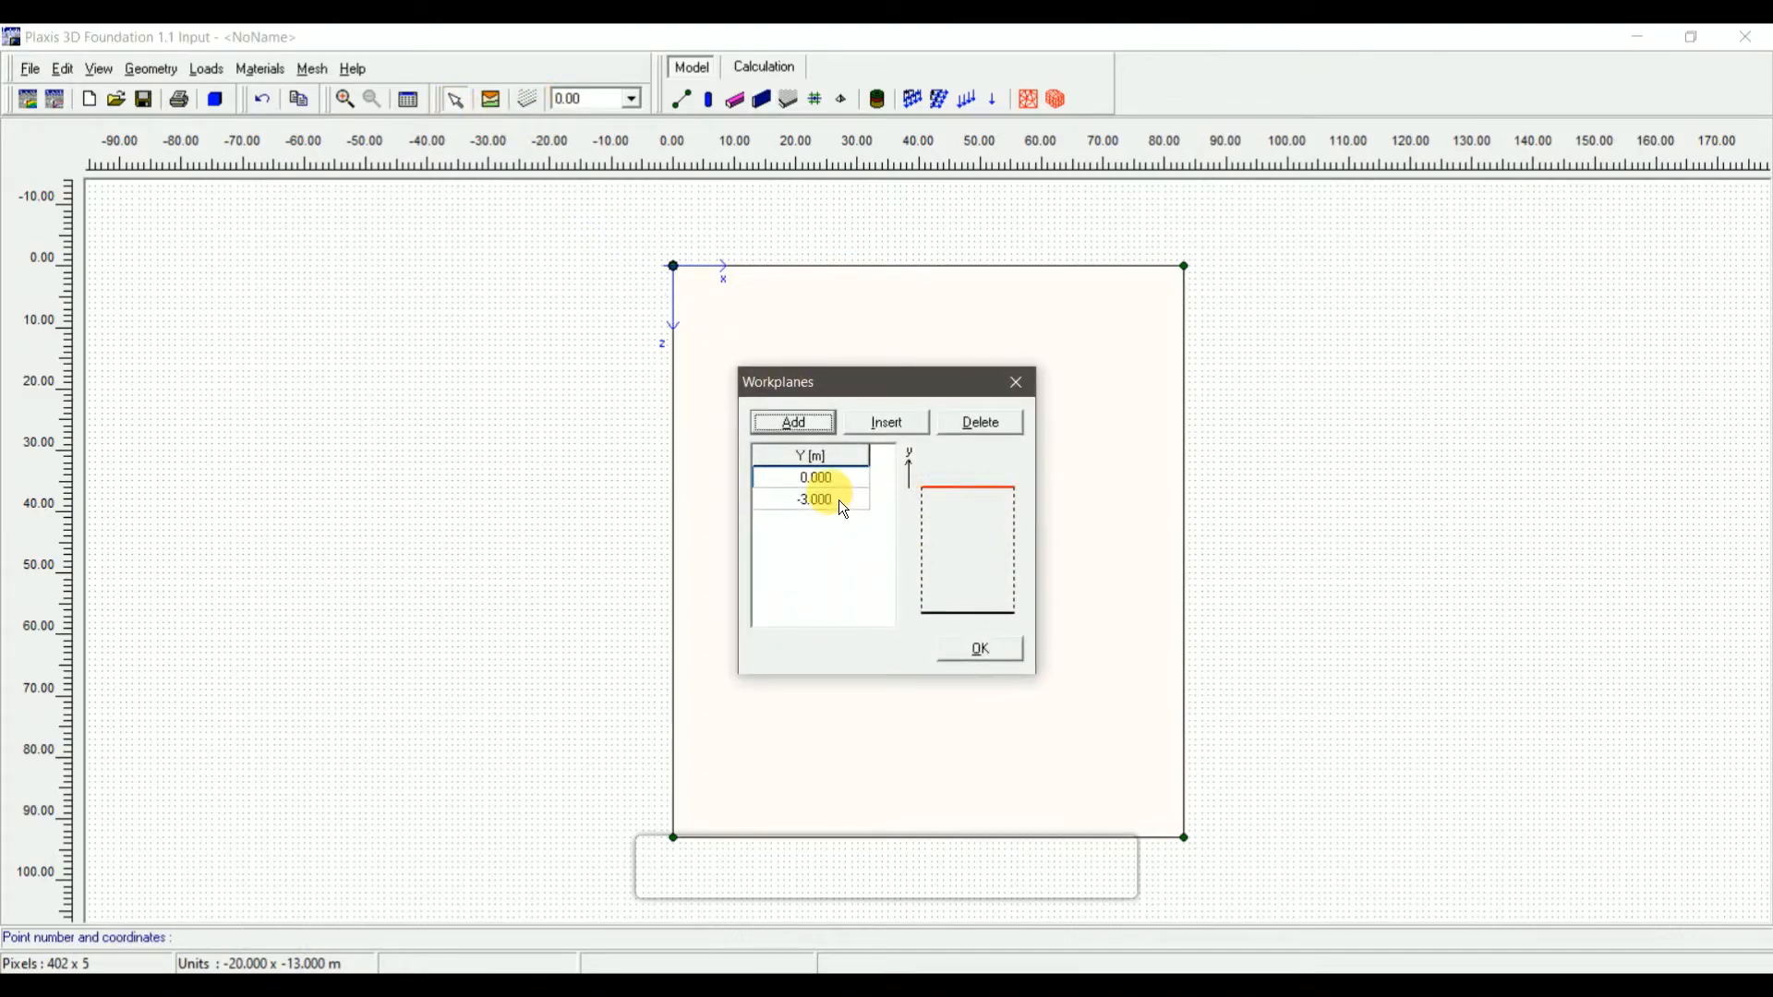
pyautogui.click(842, 503)
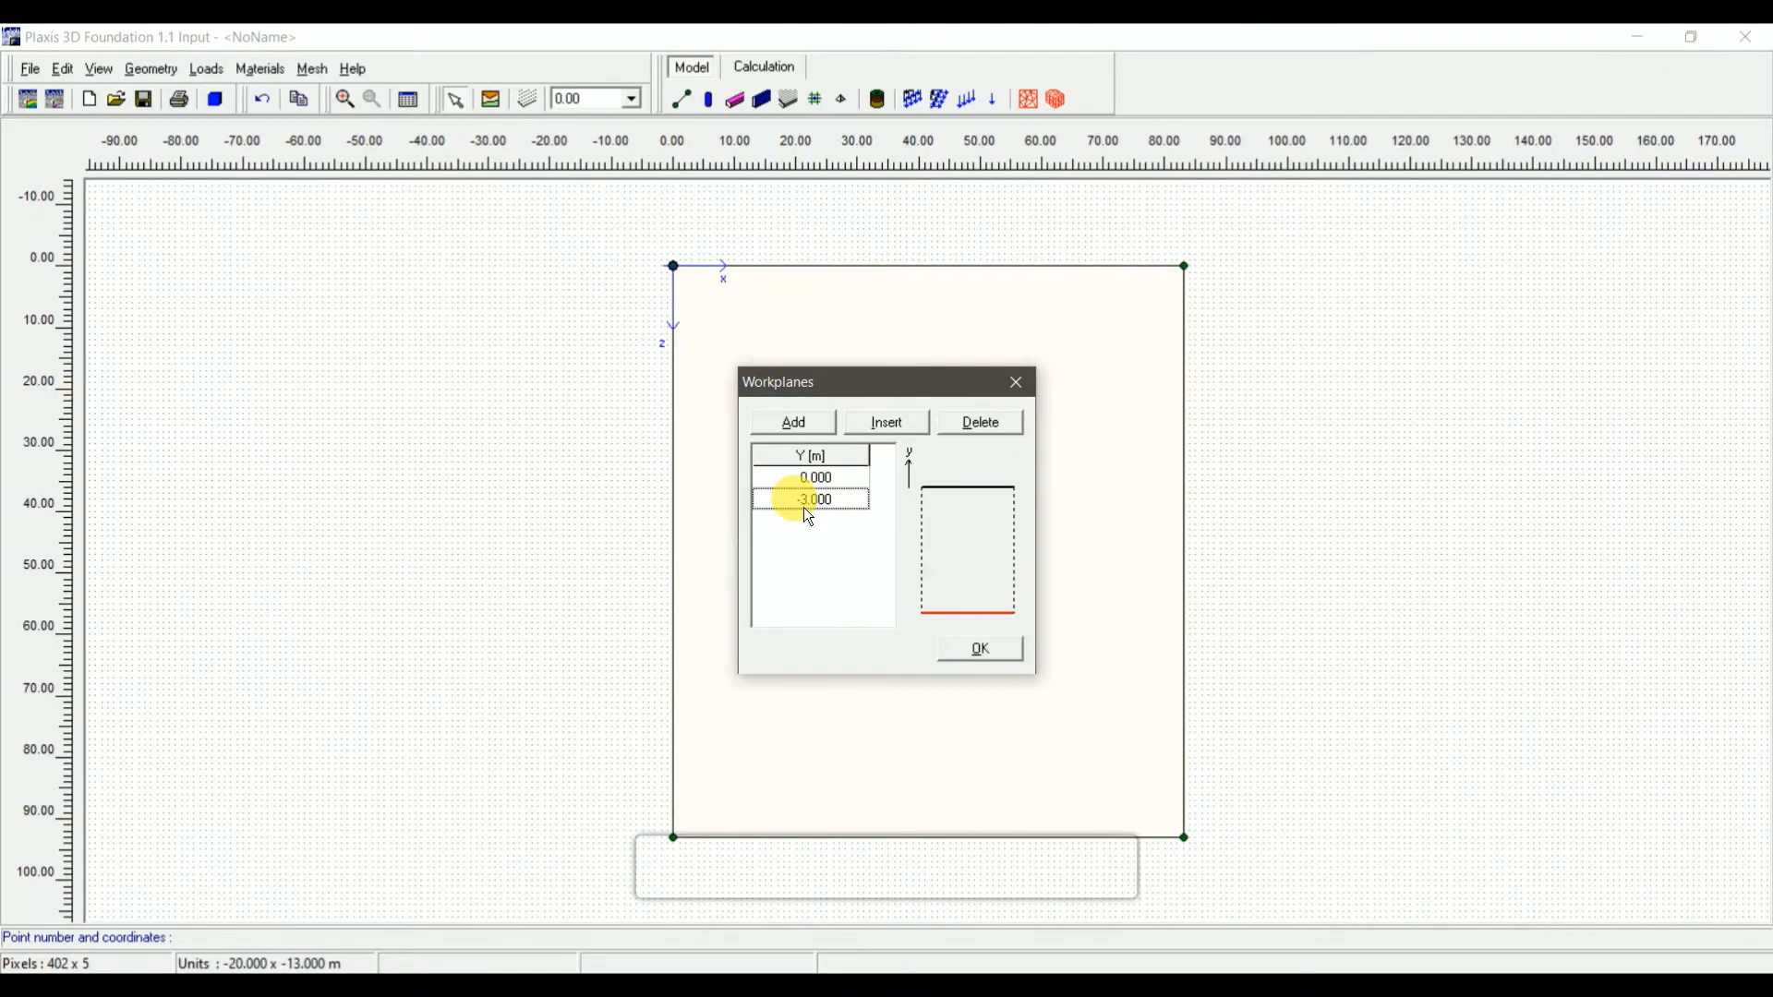
pyautogui.press('BackSpace')
pyautogui.press('BackSpace')
pyautogui.press('BackSpace')
pyautogui.press('BackSpace')
pyautogui.press('BackSpace')
pyautogui.press('BackSpace')
pyautogui.write('-2')
pyautogui.press('Return')
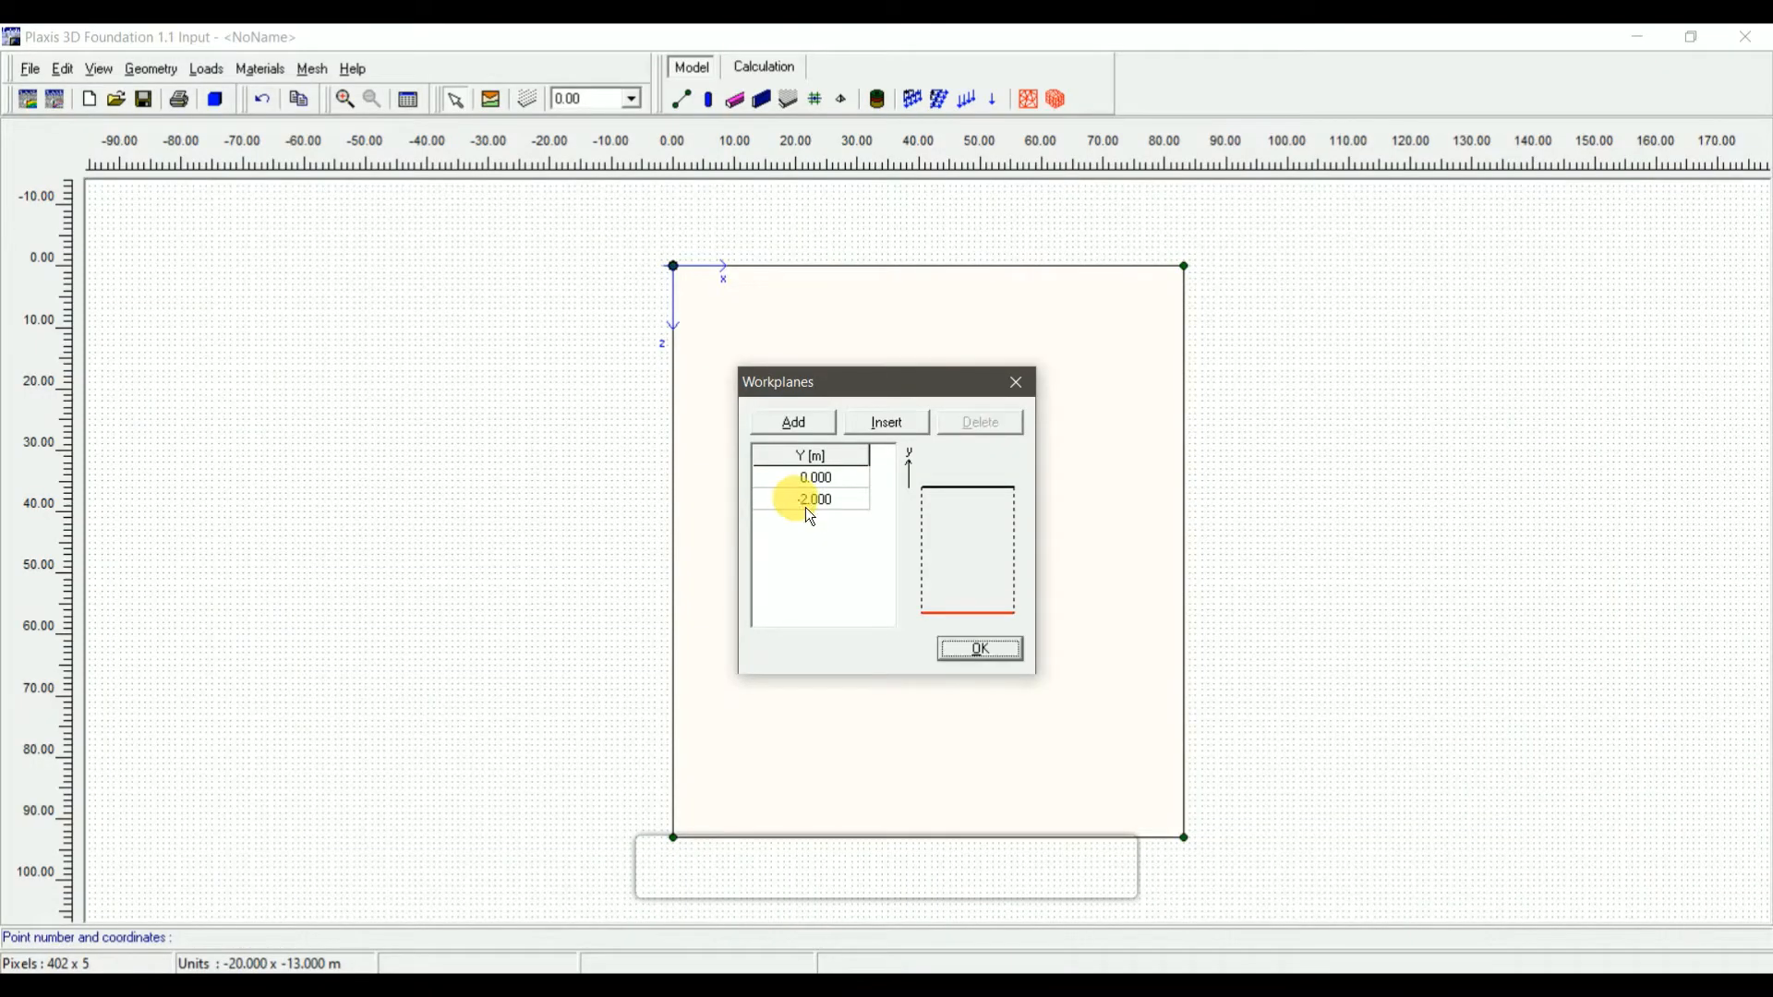
pyautogui.click(979, 665)
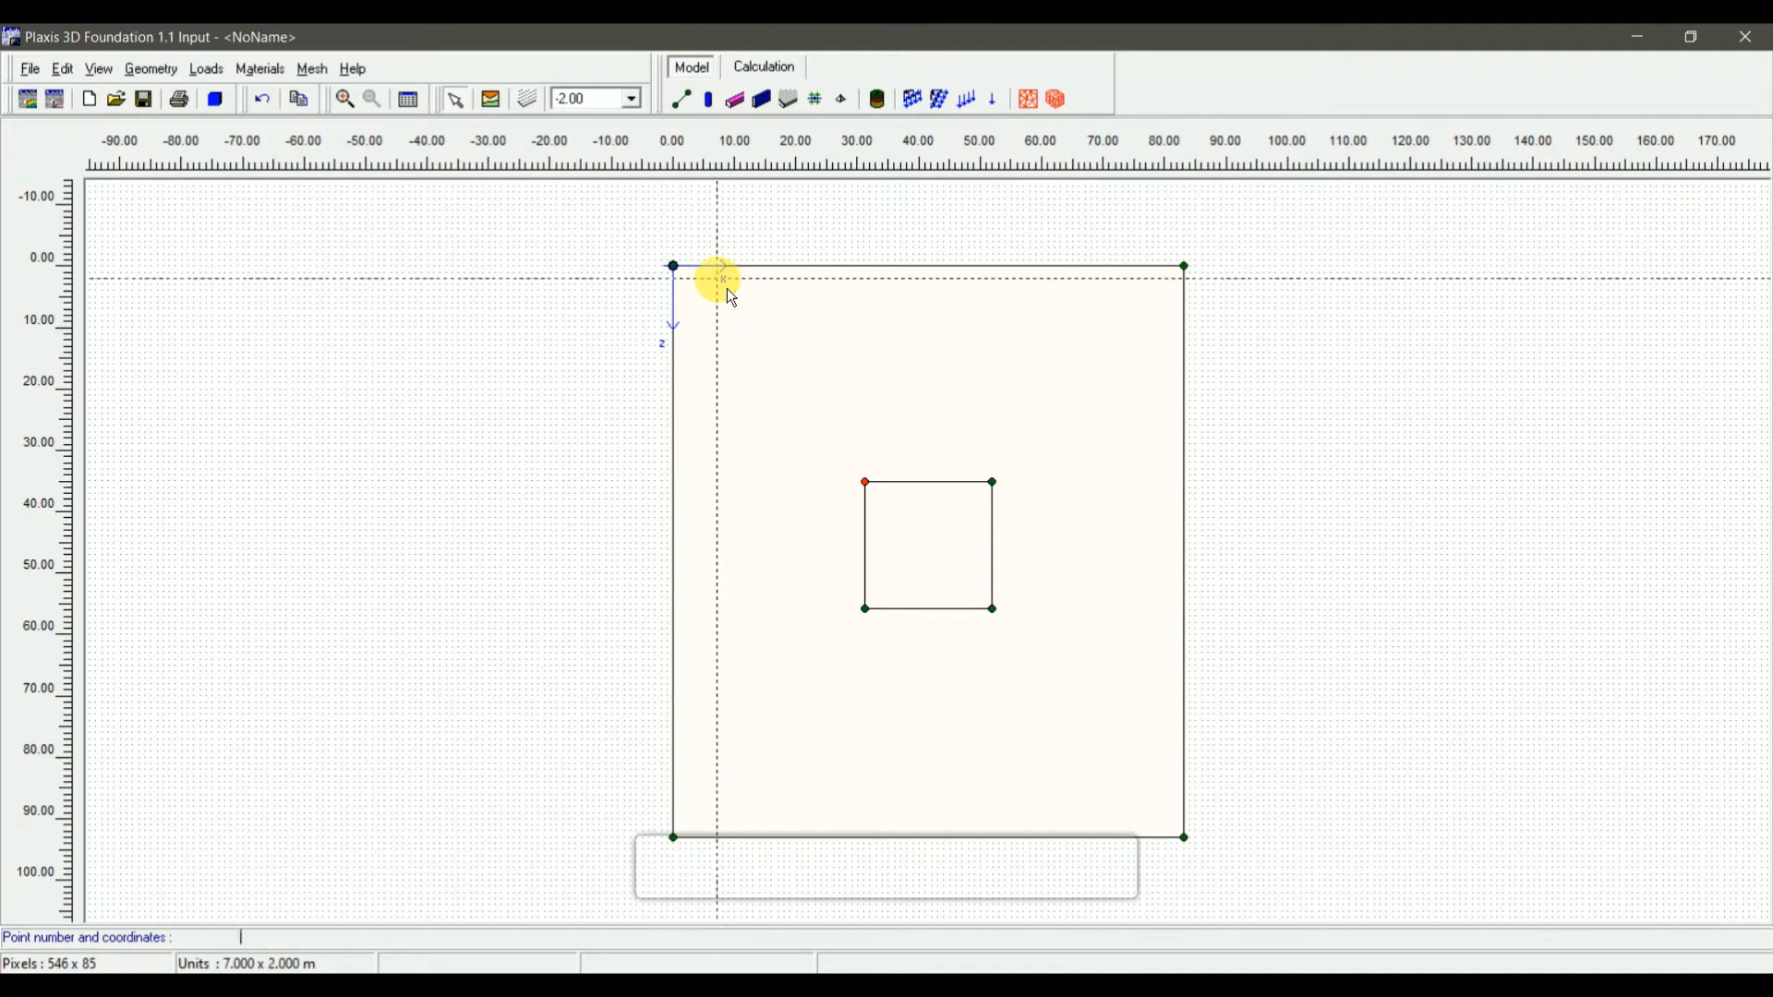
# Make the 0.00 workplane active and place a borehole outside the walls at about (22, 23)
pyautogui.click(632, 99)
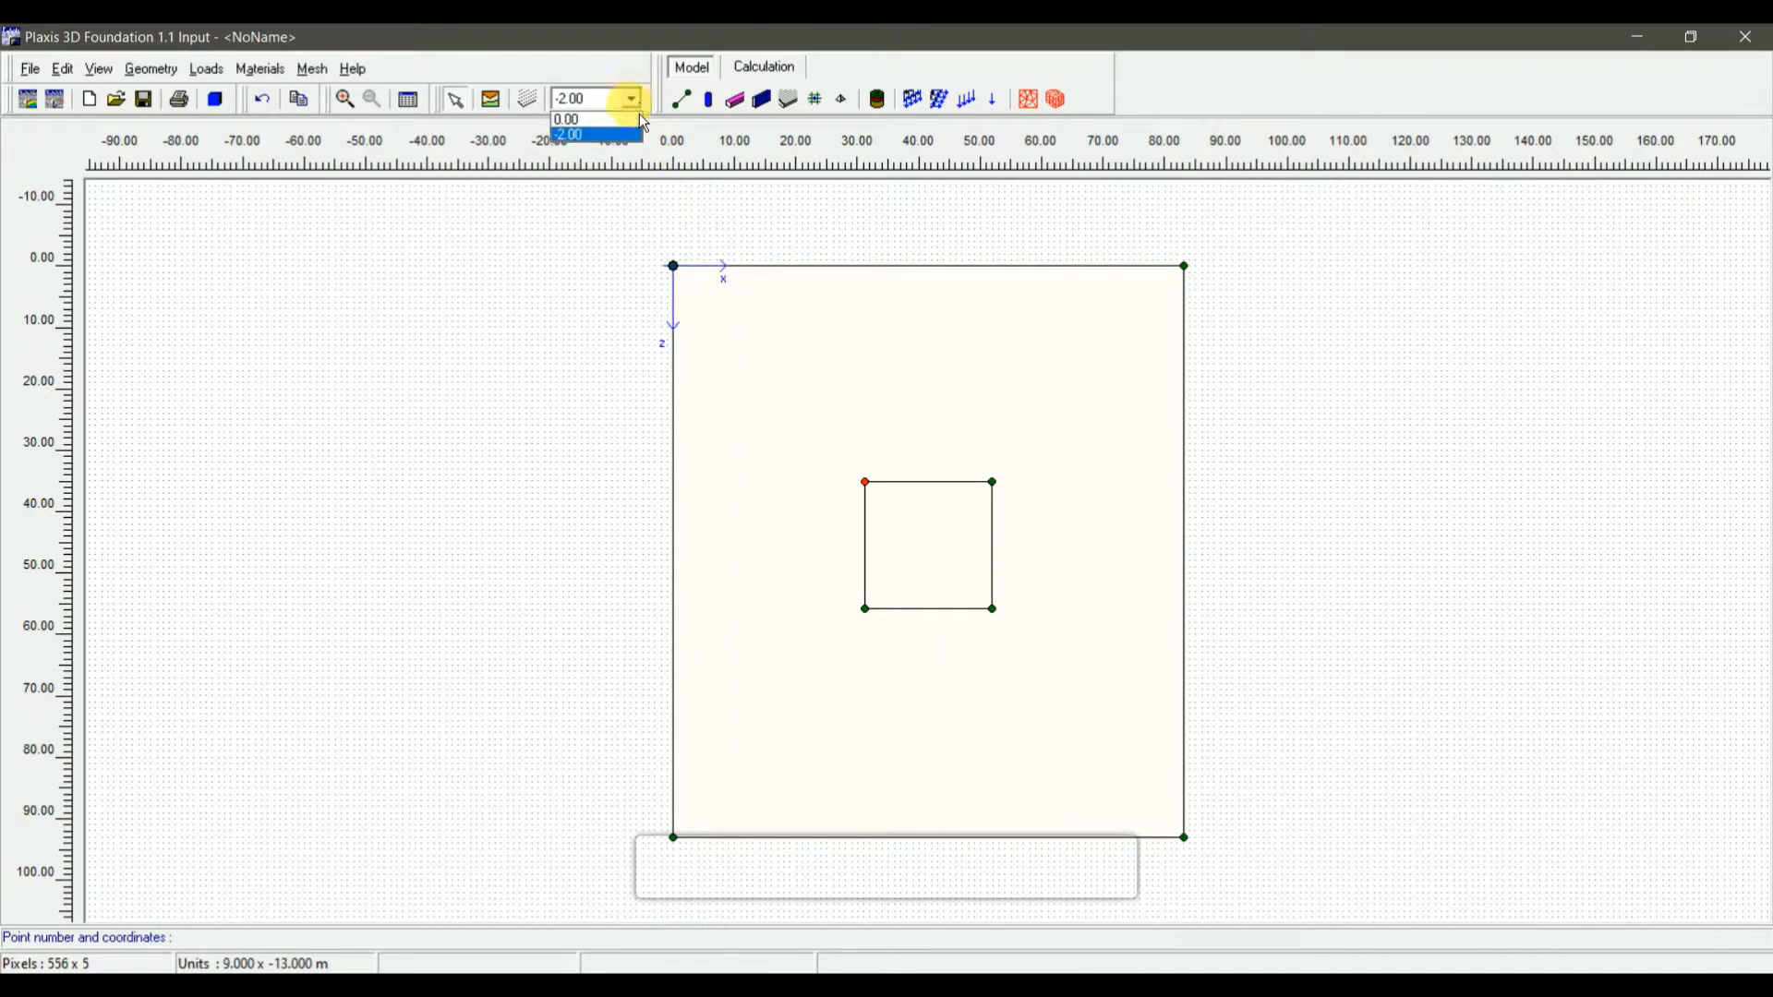
pyautogui.click(629, 120)
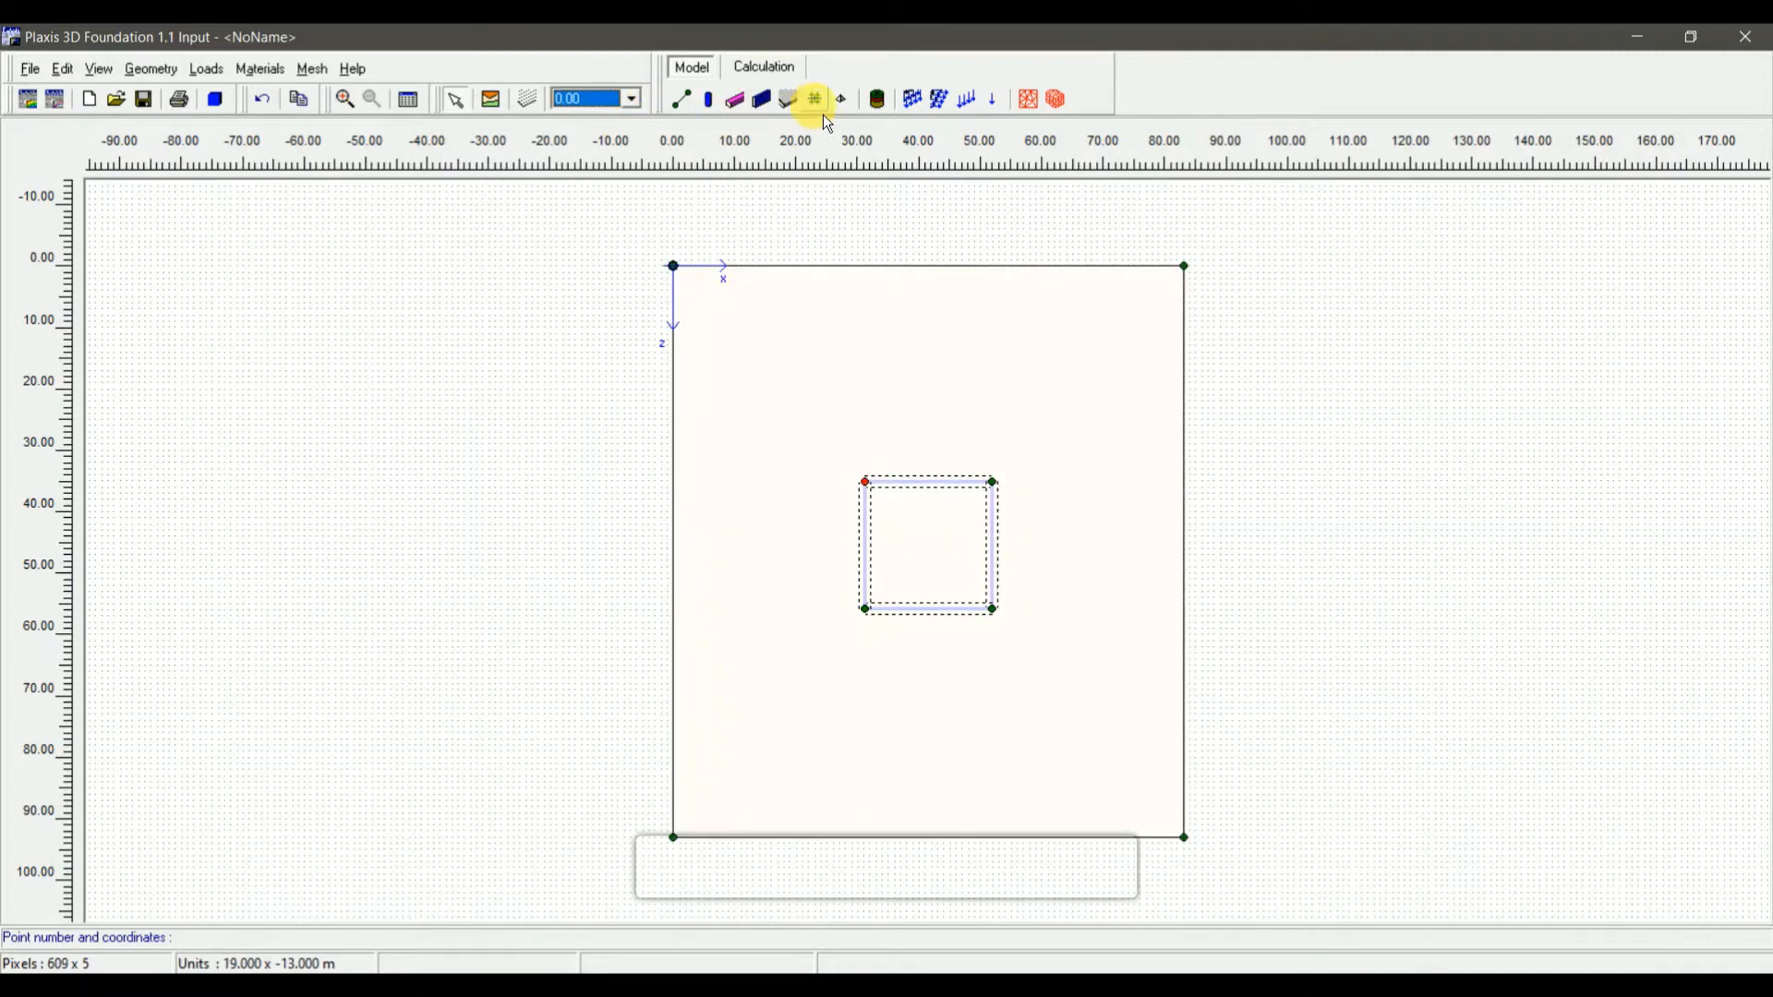
pyautogui.click(879, 108)
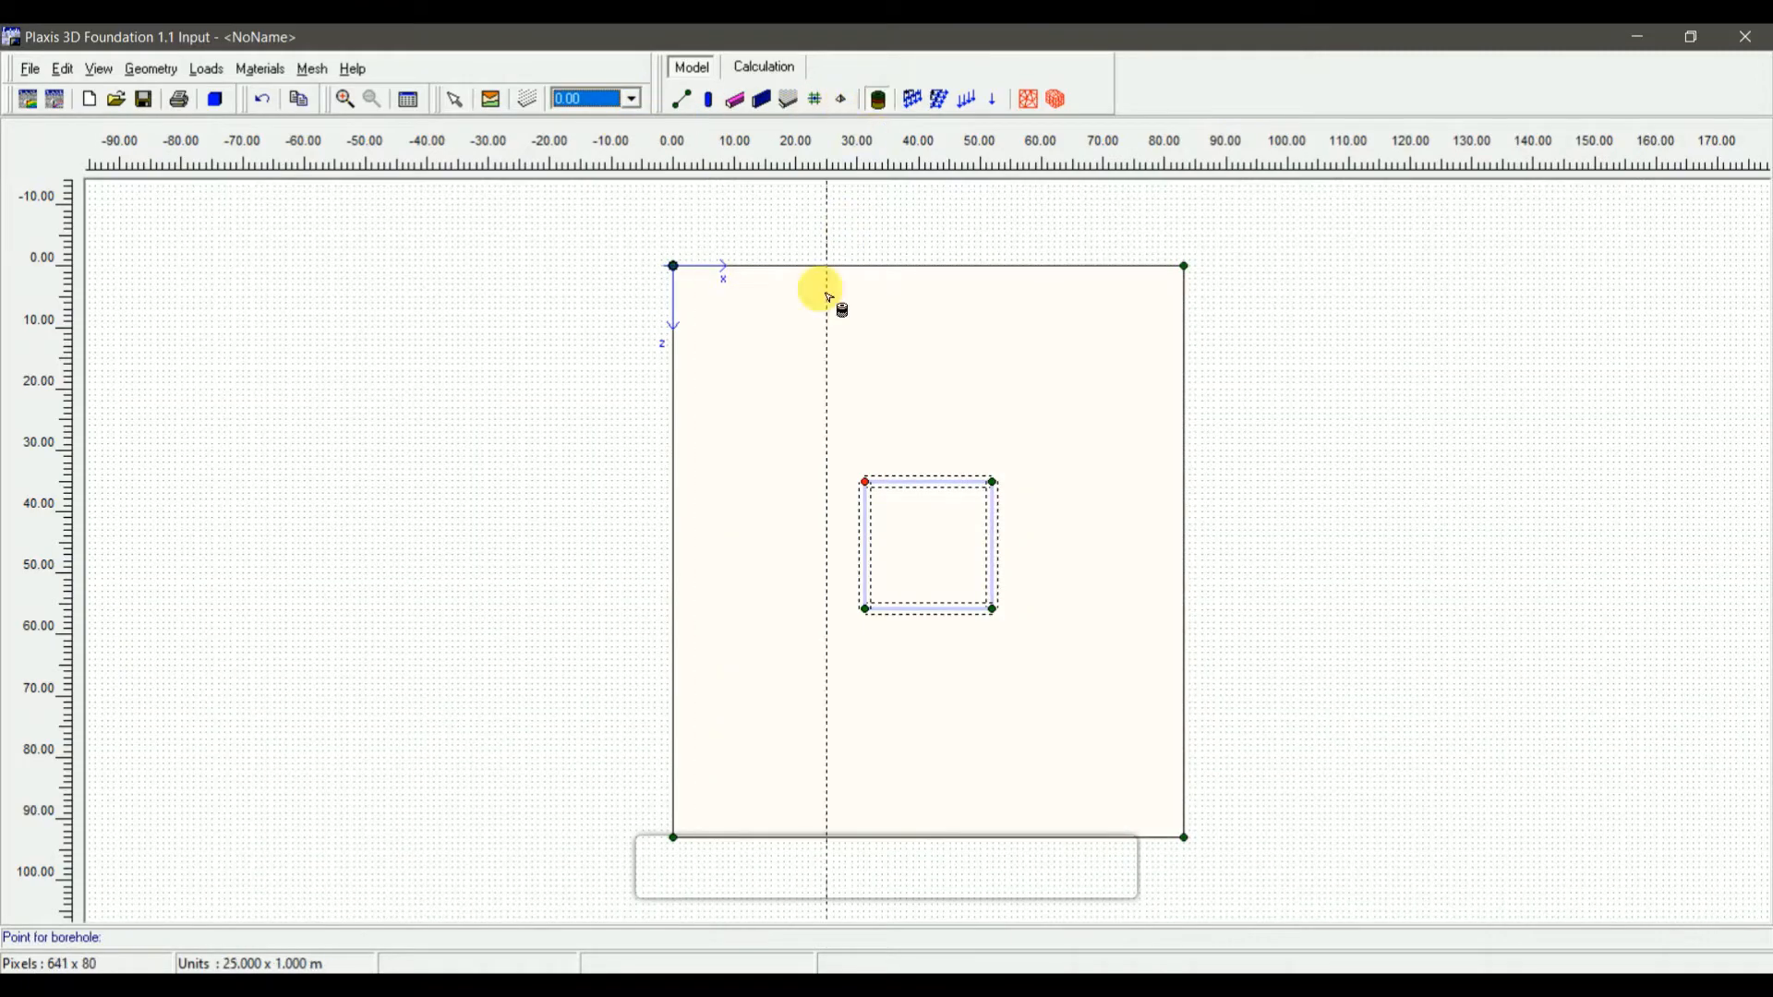
pyautogui.click(816, 414)
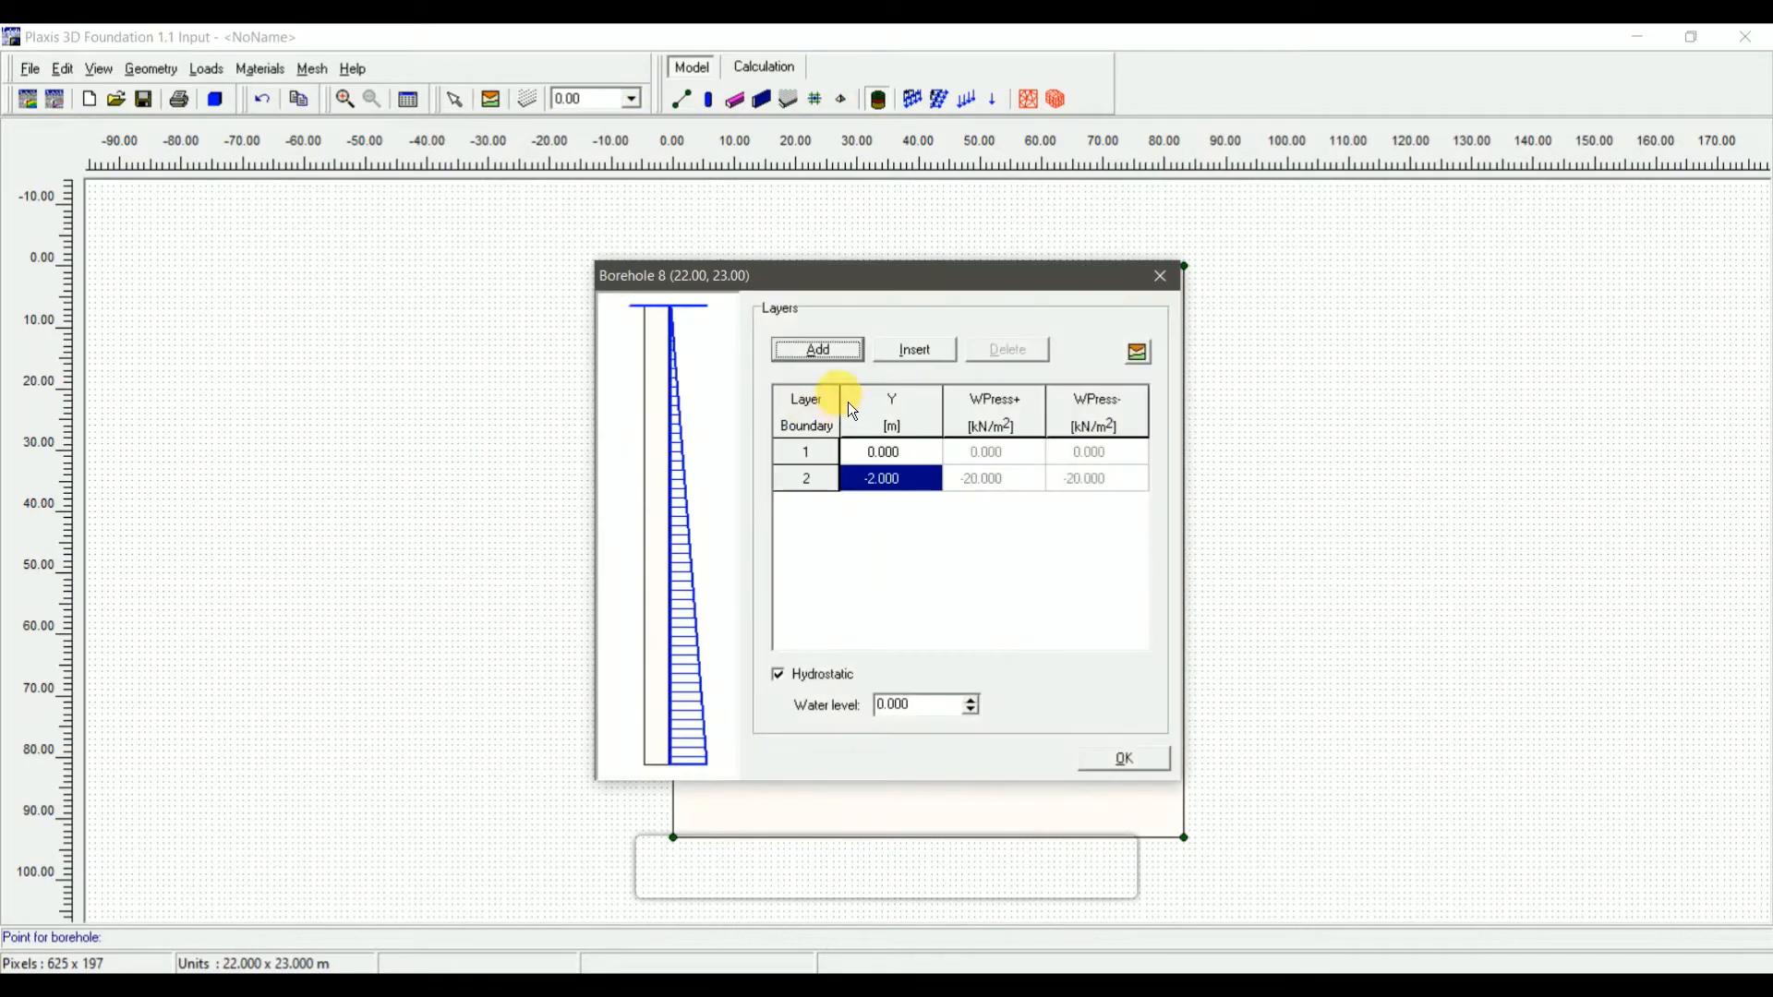
# Add two layer boundaries to the borehole and set boundary 4 to Y = -30 m
pyautogui.click(844, 358)
pyautogui.click(844, 358)
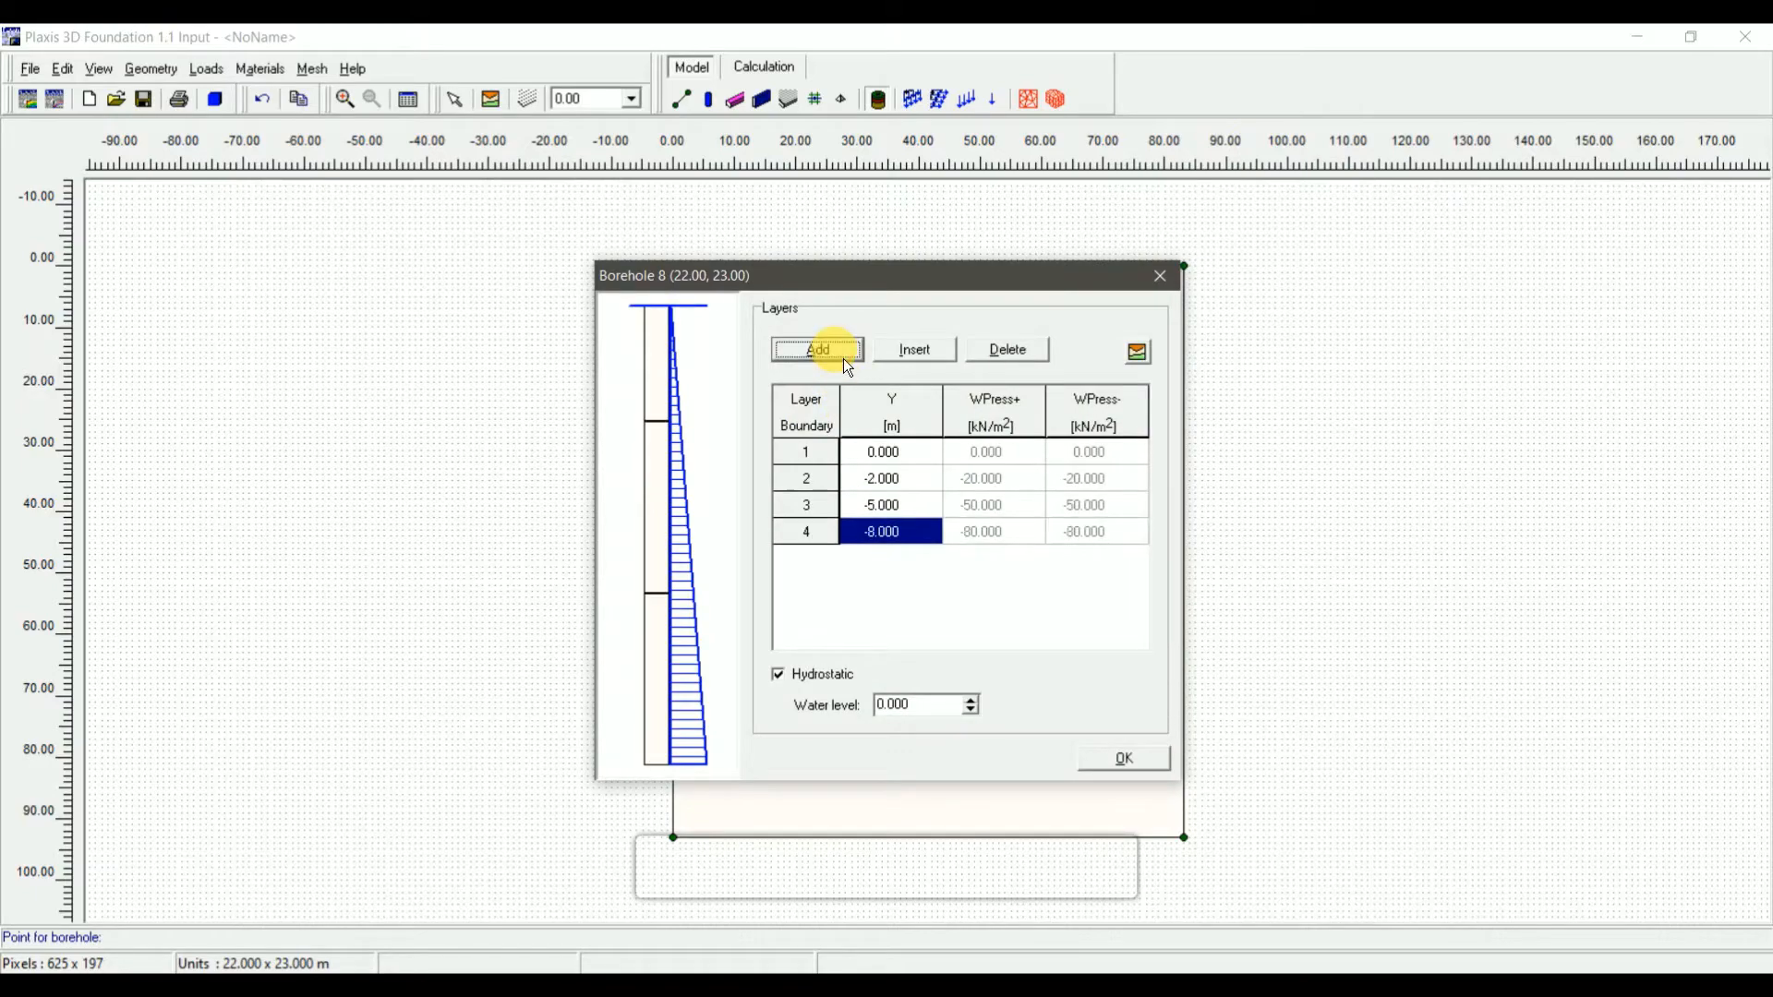
pyautogui.click(892, 537)
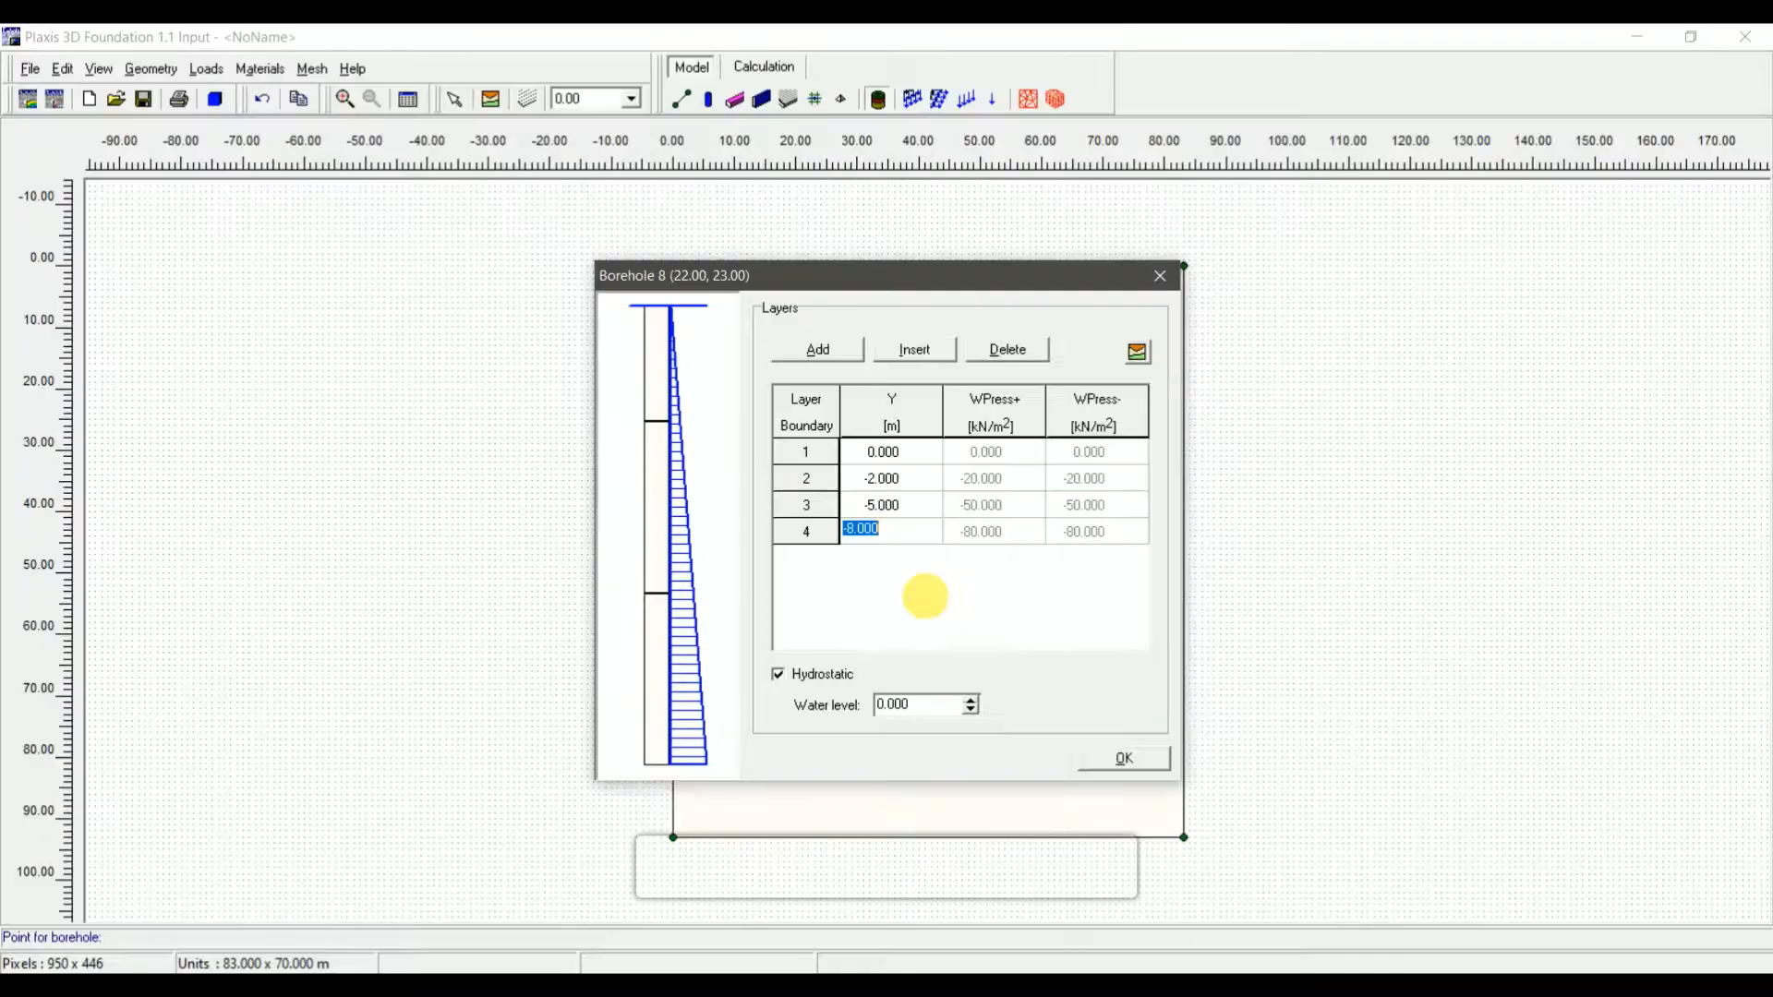
pyautogui.write('-30')
pyautogui.press('Return')
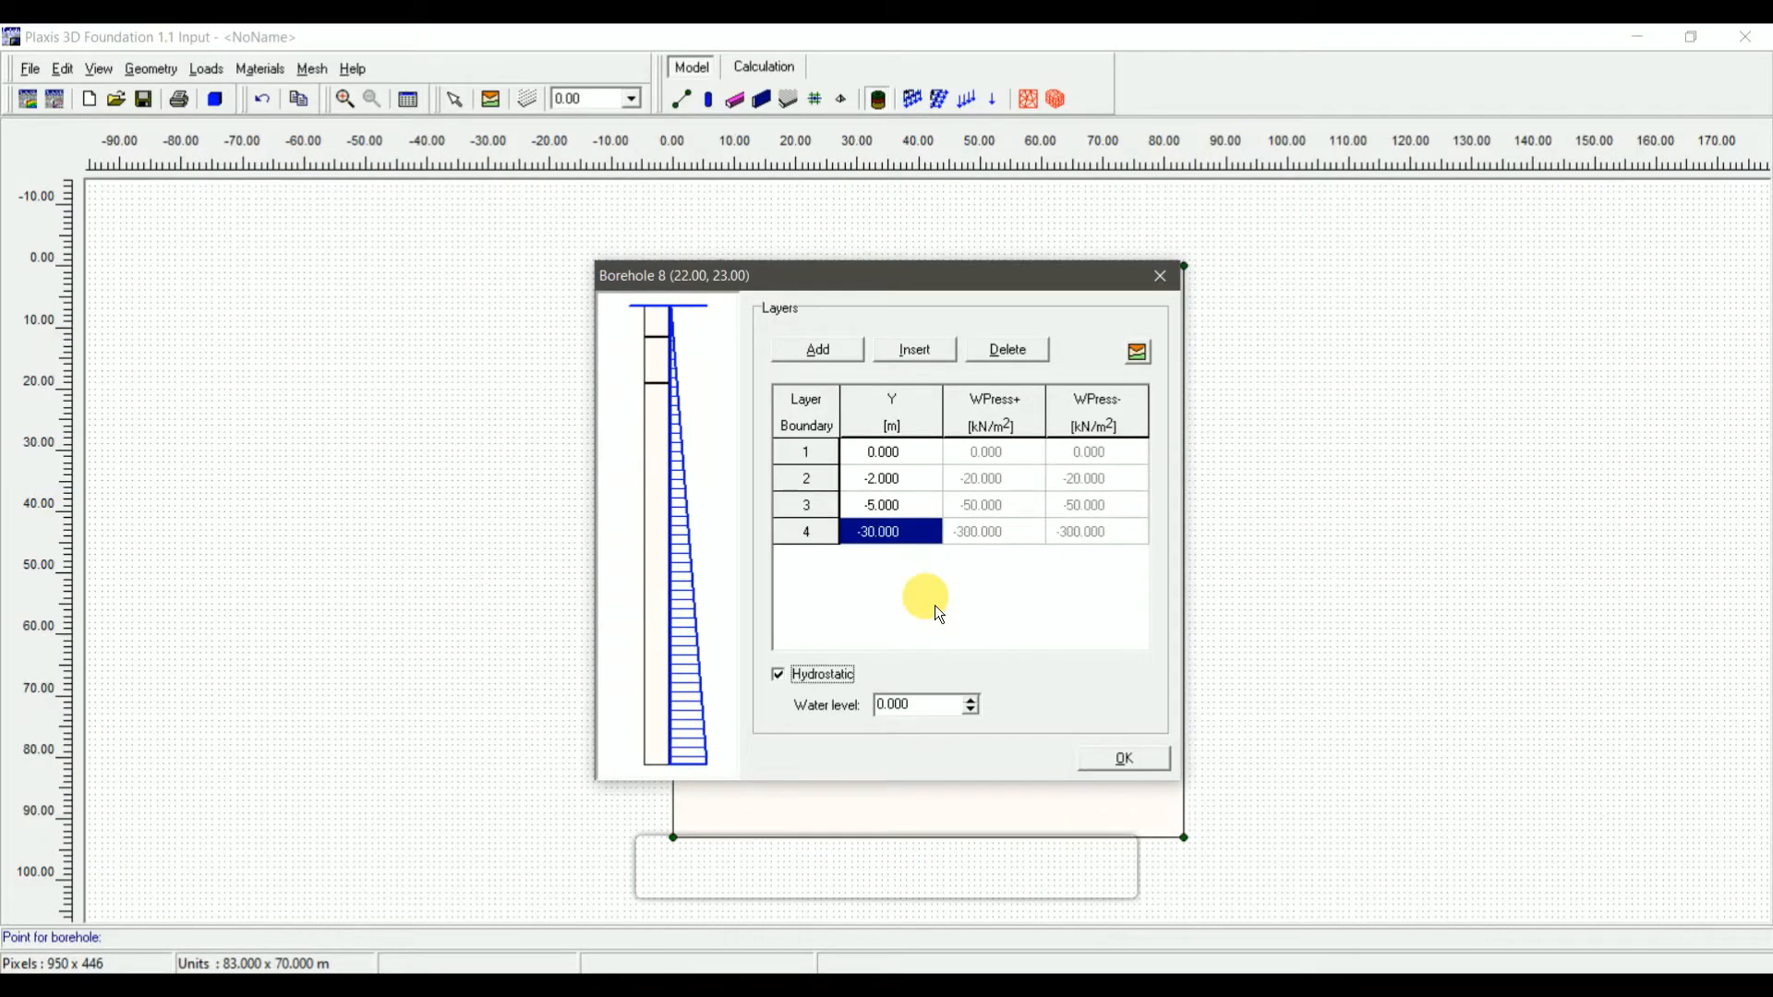
# Set the borehole's layer boundary 3 to Y = -18 m and boundary 2 to Y = -10 m
pyautogui.press('Up')
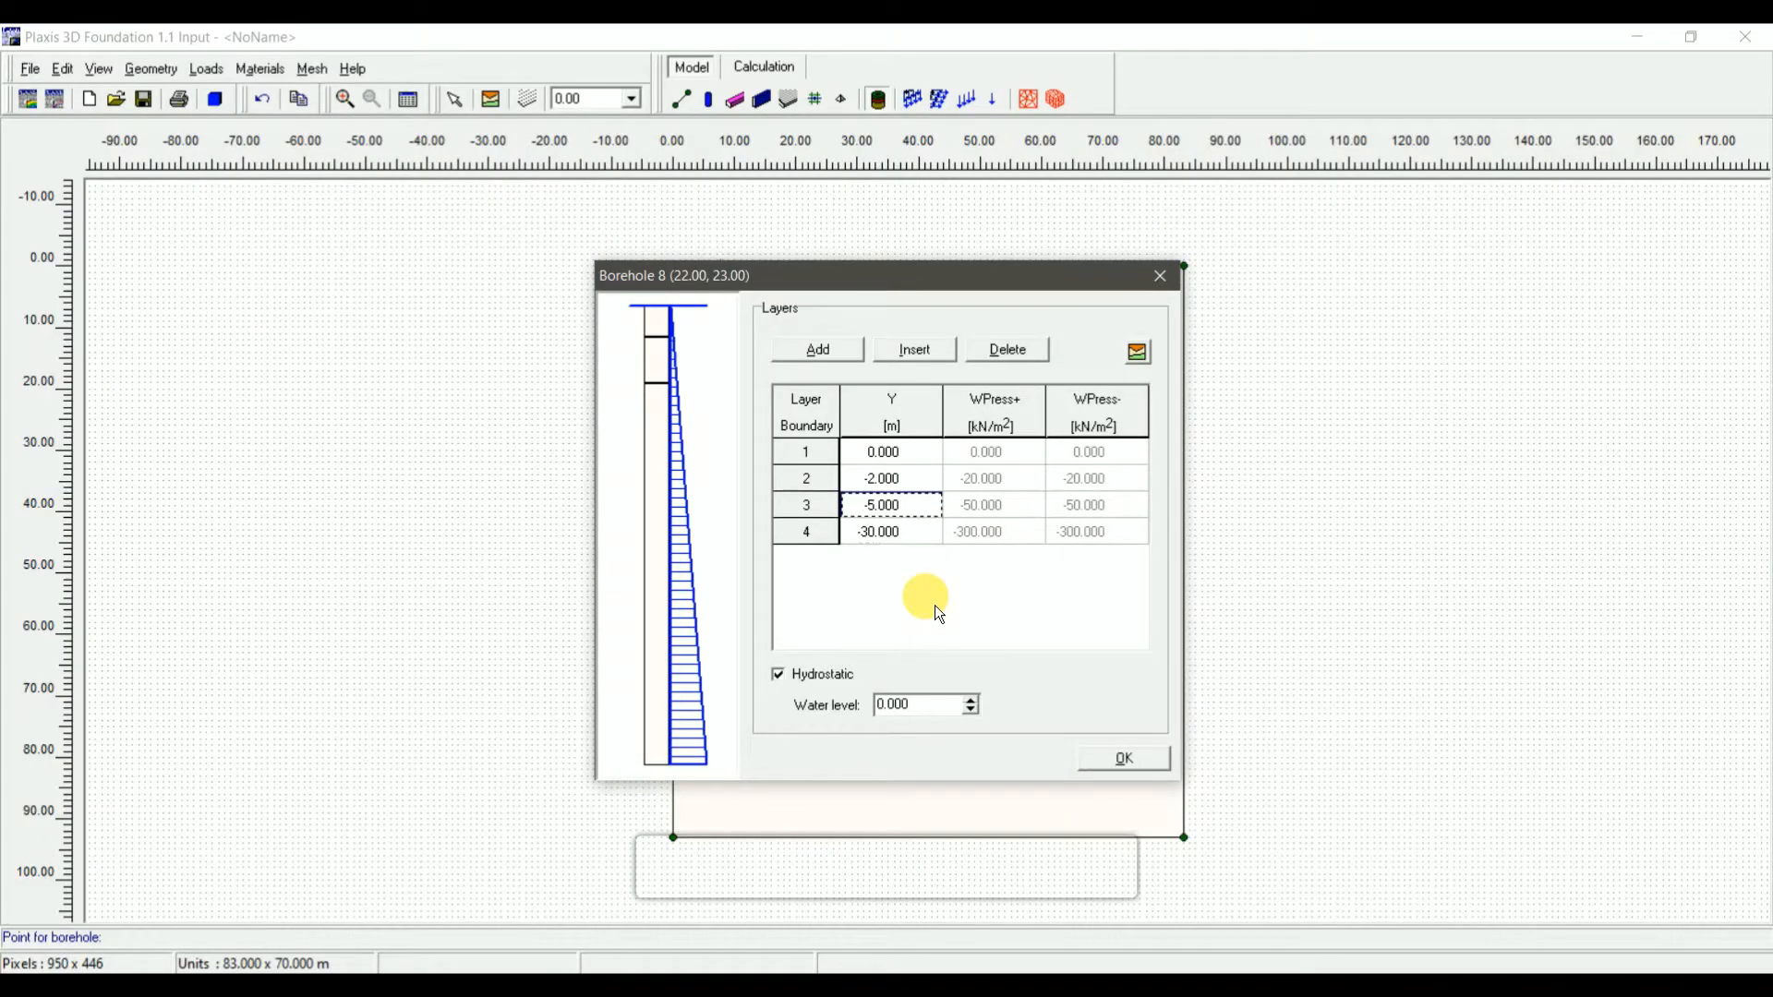
pyautogui.write('-18')
pyautogui.press('Tab')
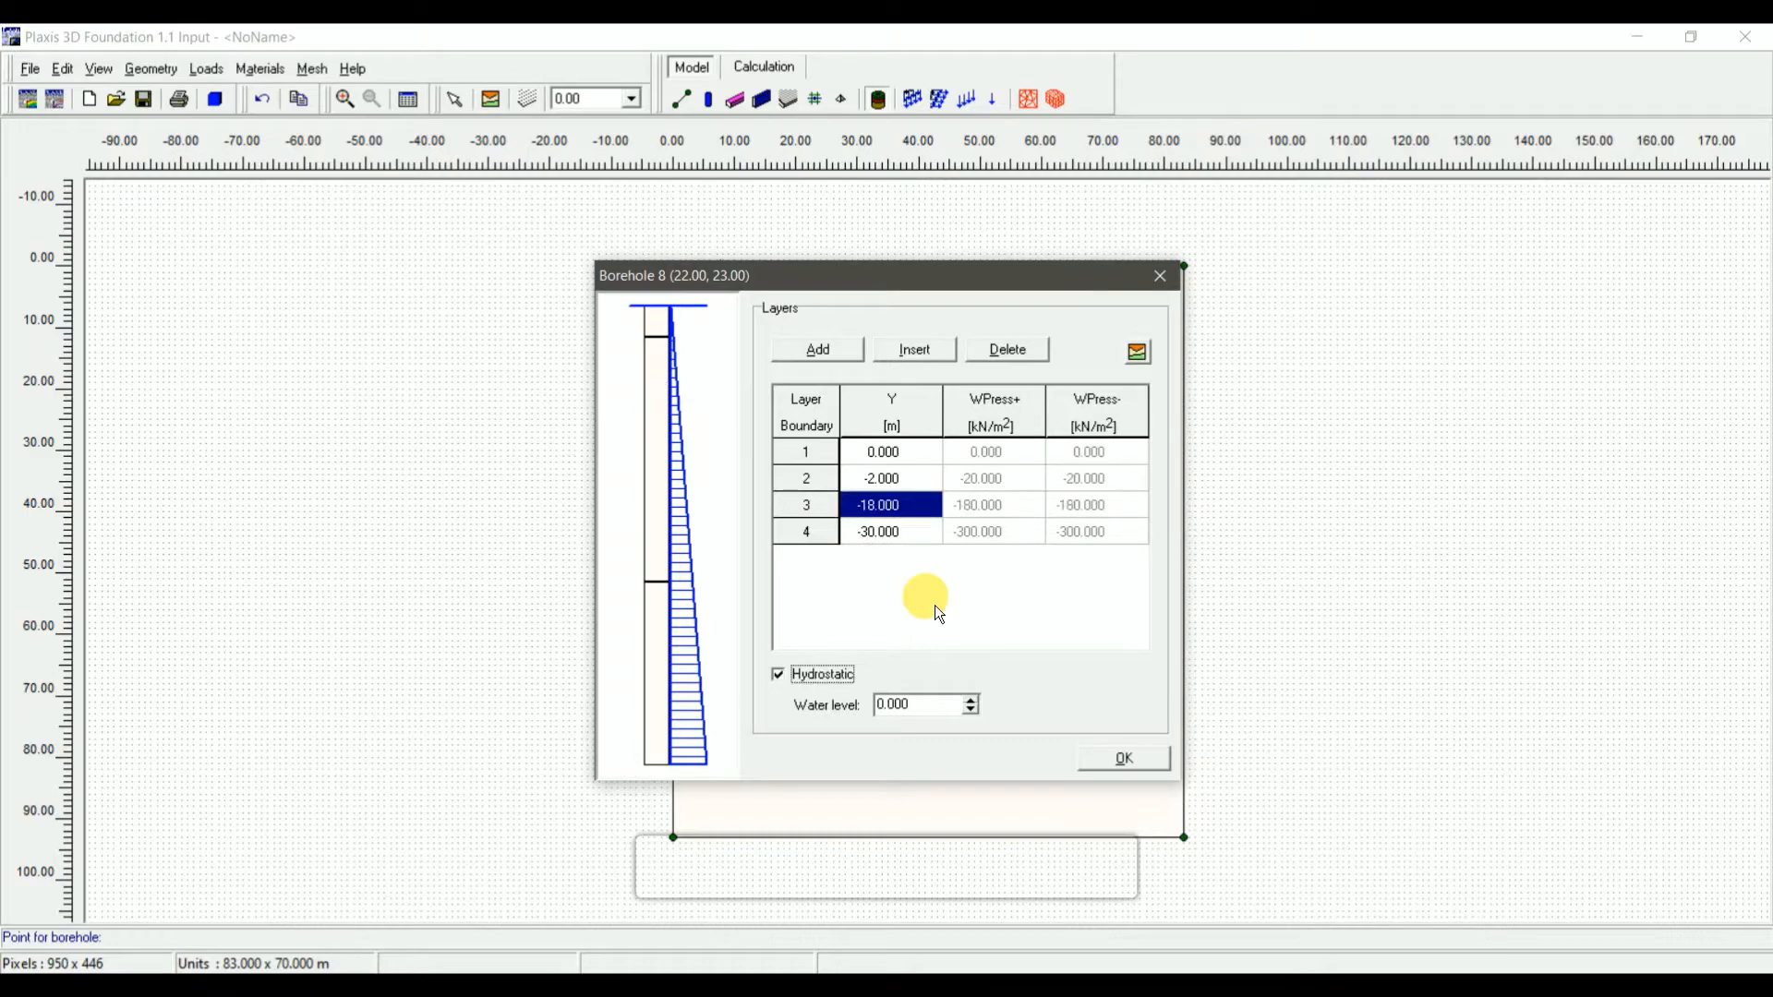
pyautogui.press('Up')
pyautogui.press('Up')
pyautogui.write('-')
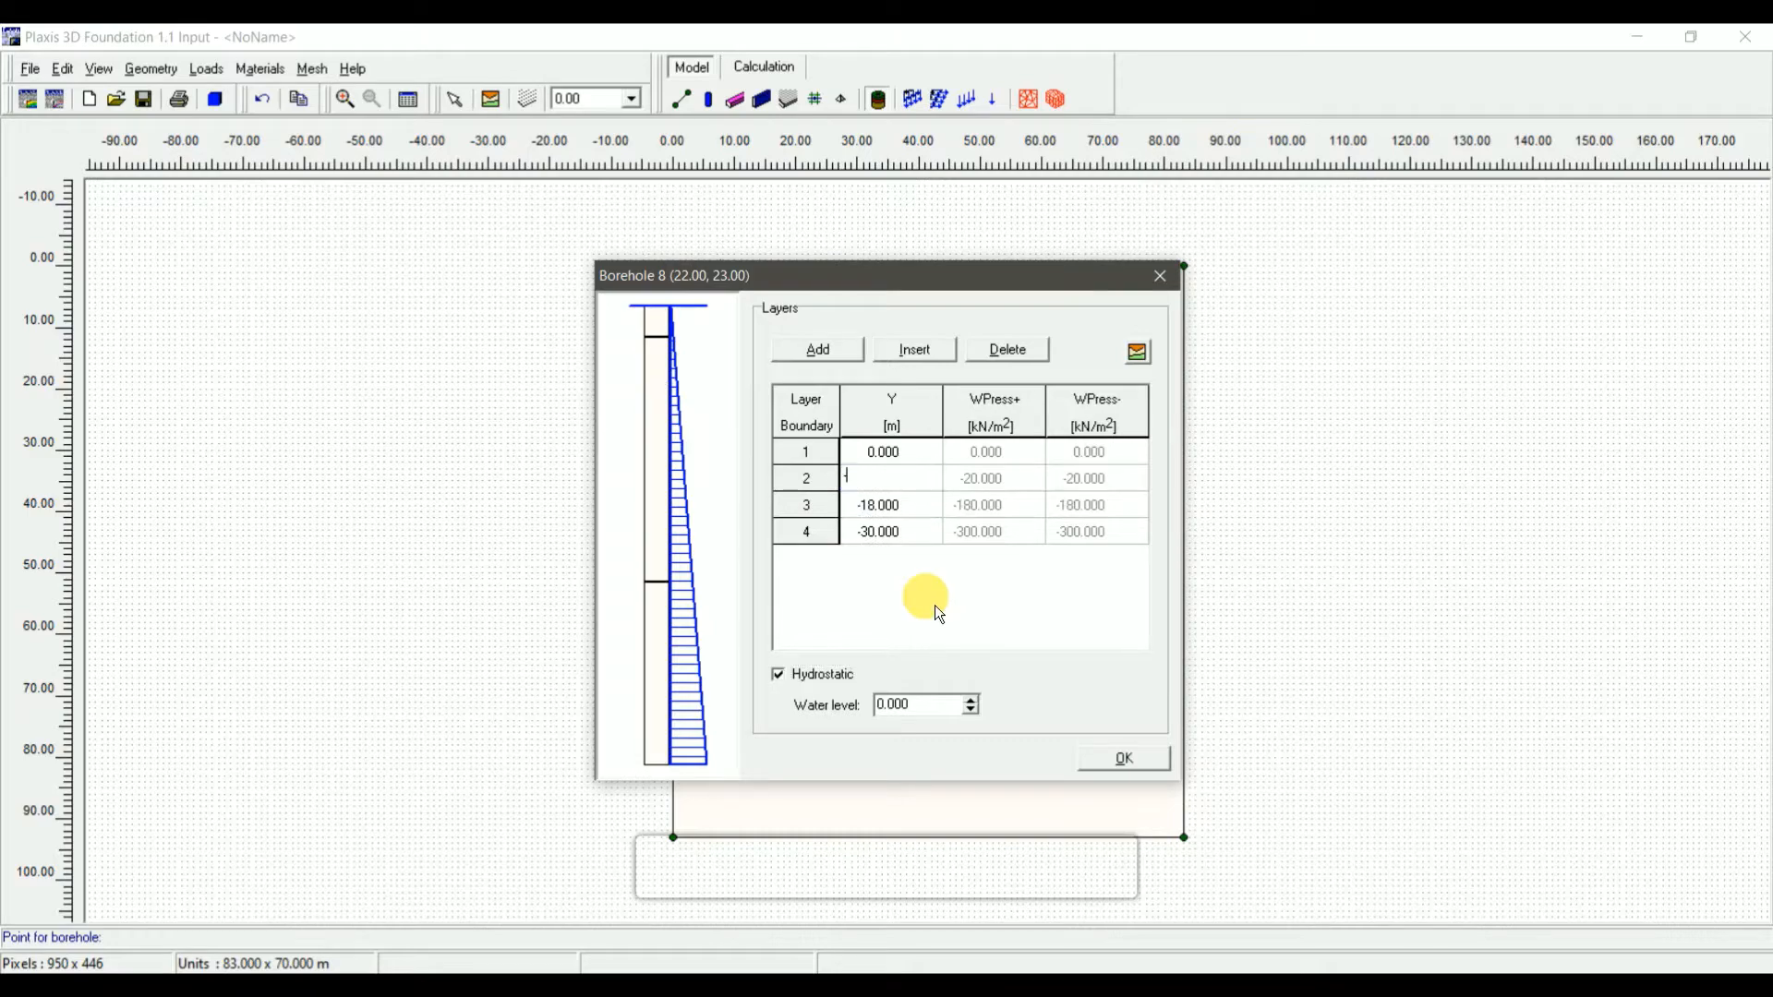
pyautogui.write('10')
pyautogui.press('Tab')
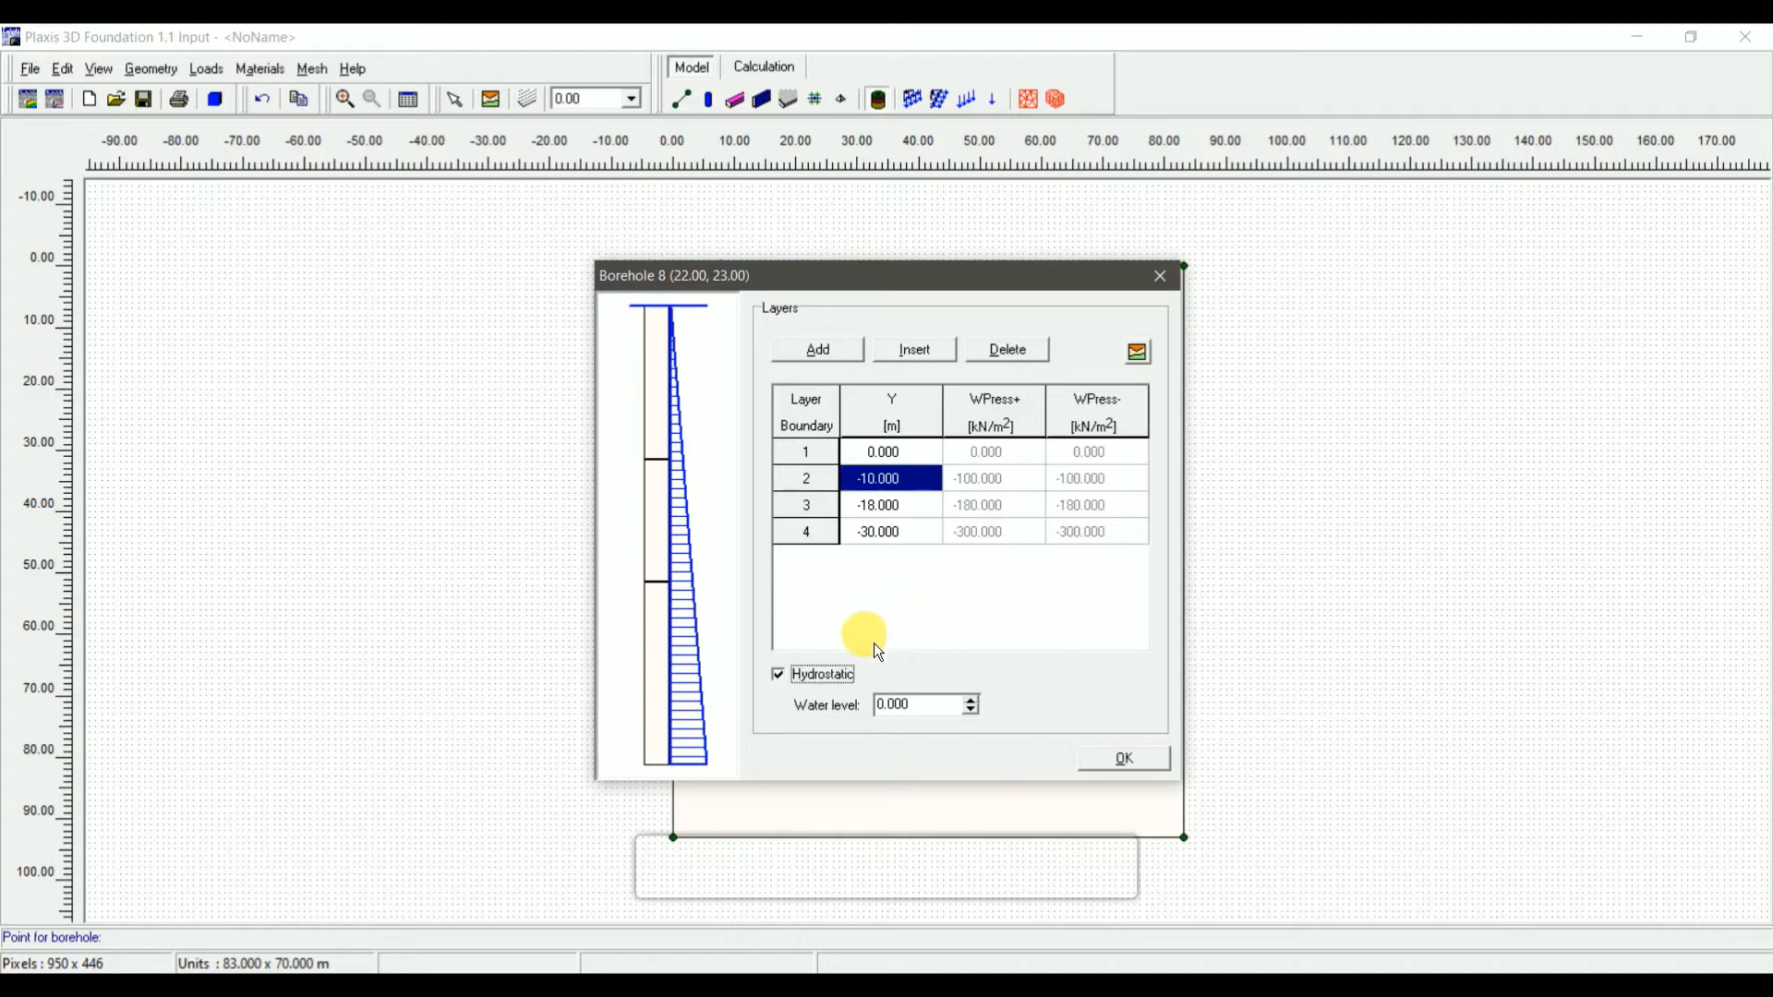
# Set the borehole's hydrostatic water level to -5 m
pyautogui.doubleClick(912, 709)
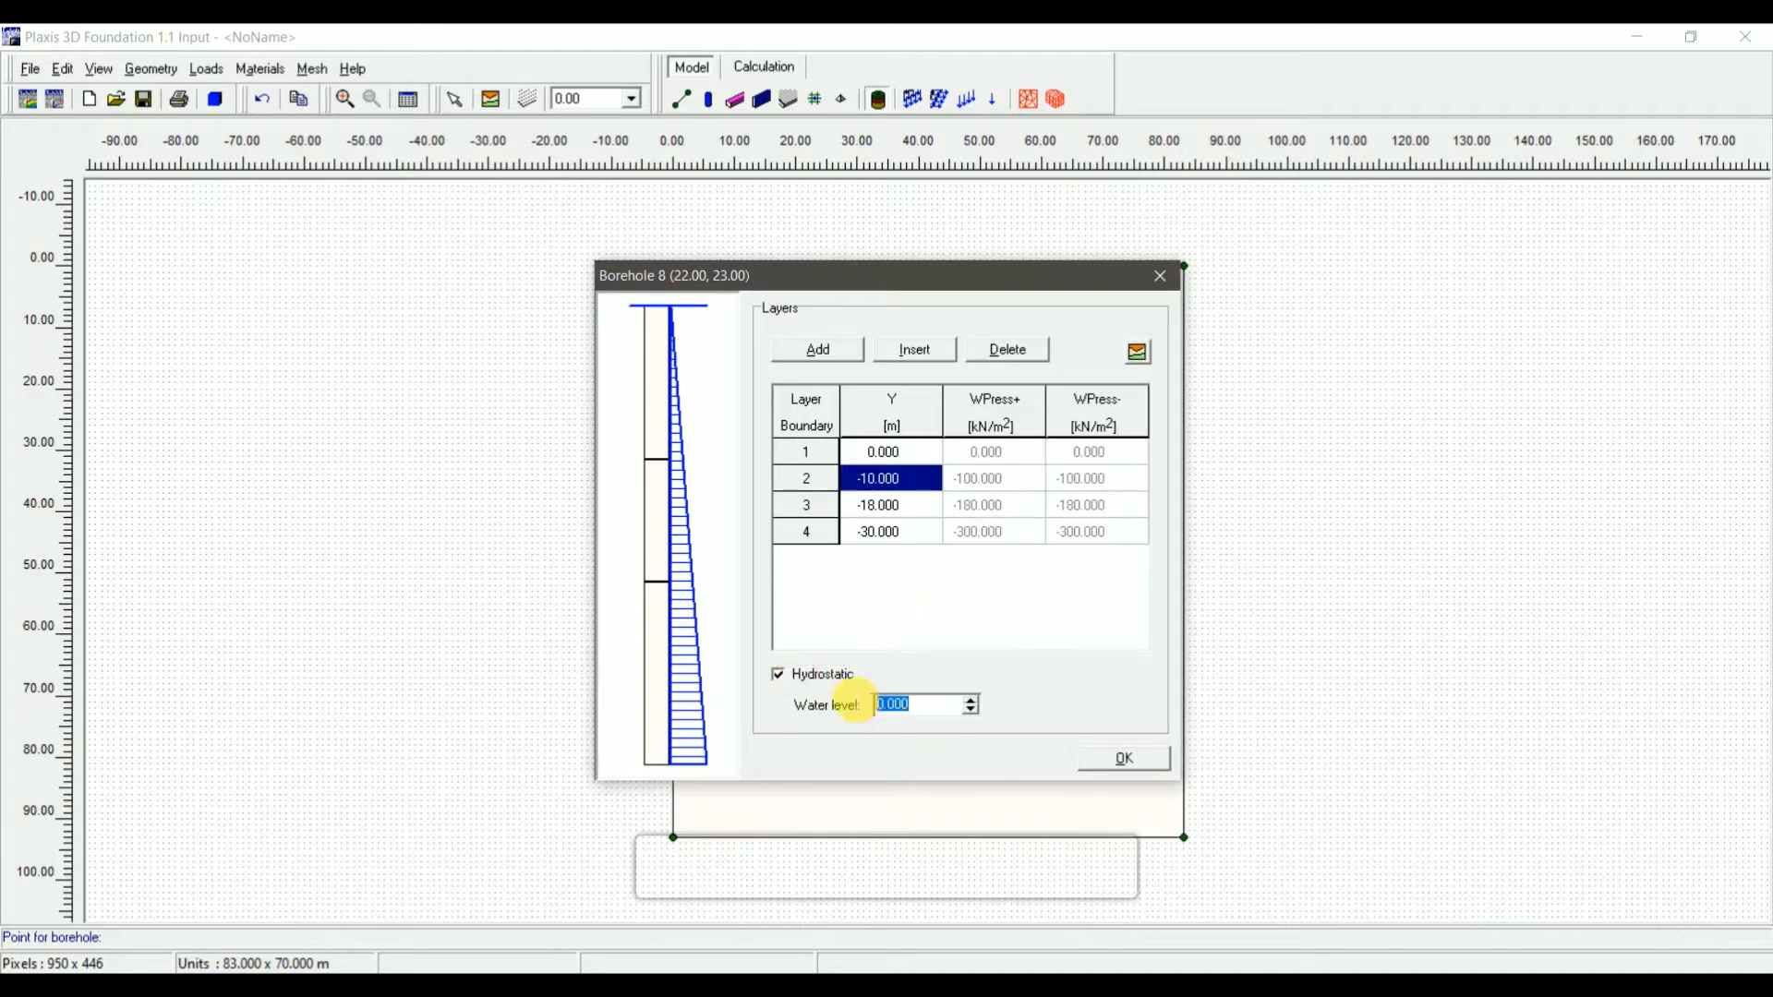
pyautogui.write('-5')
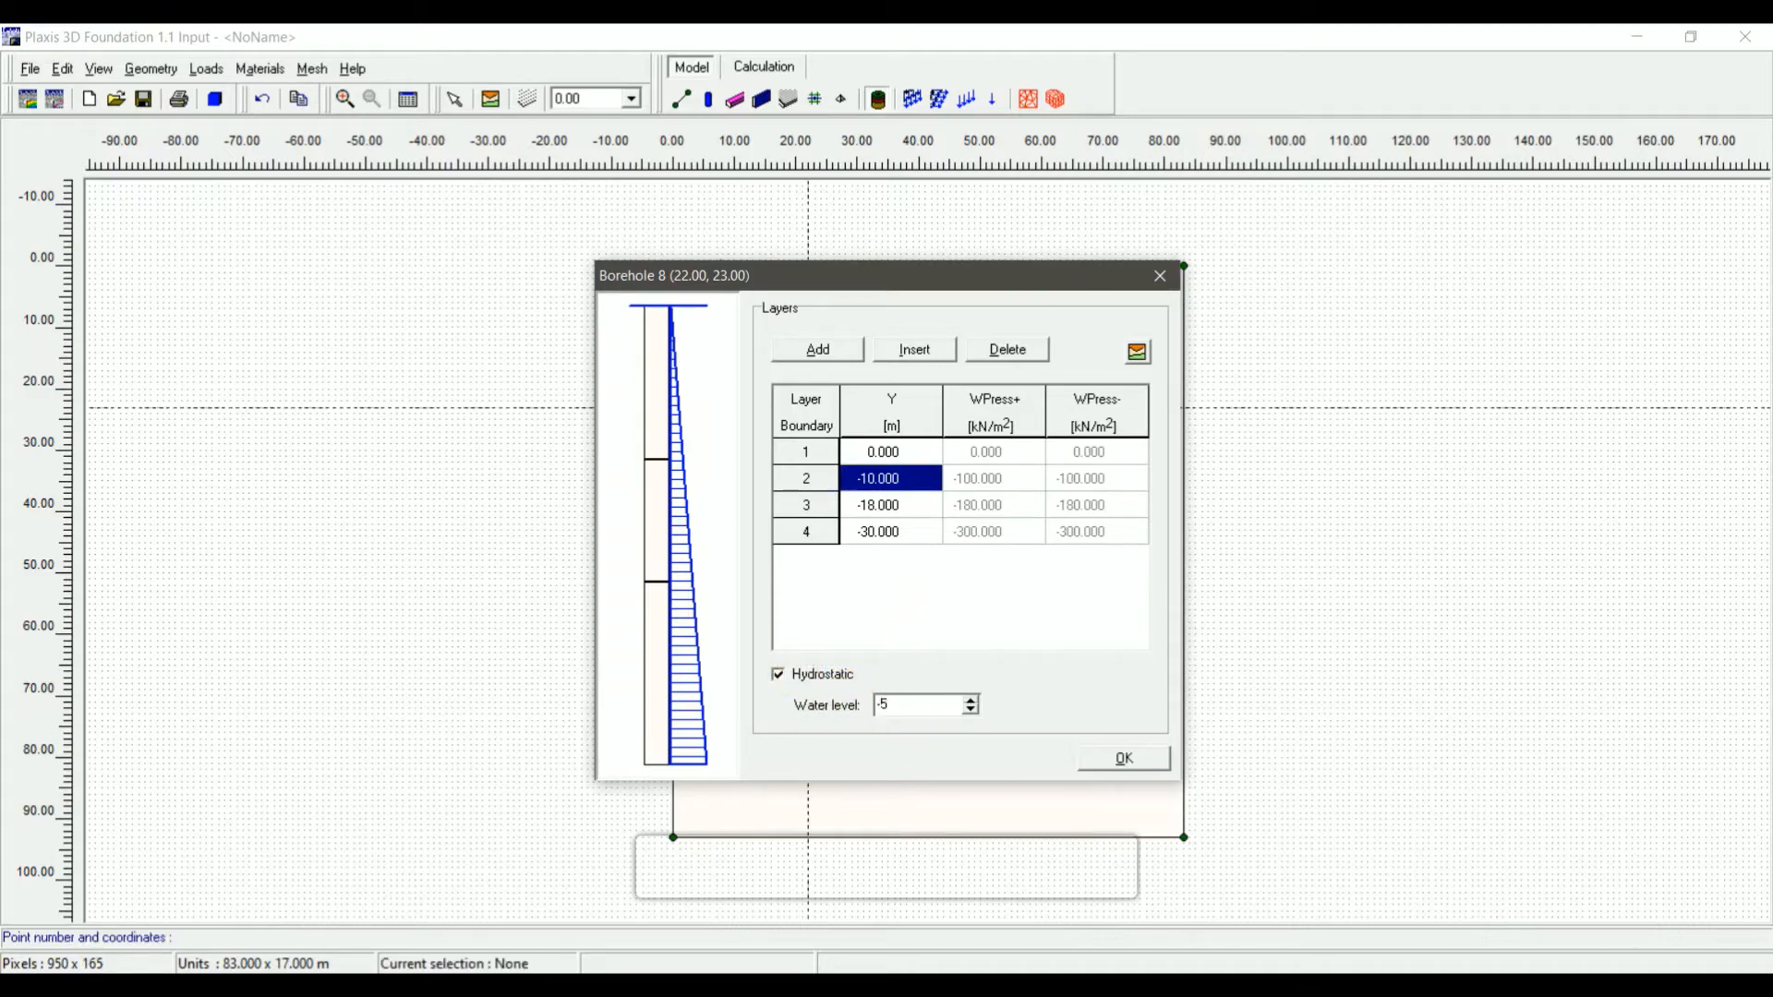
pyautogui.press('Tab')
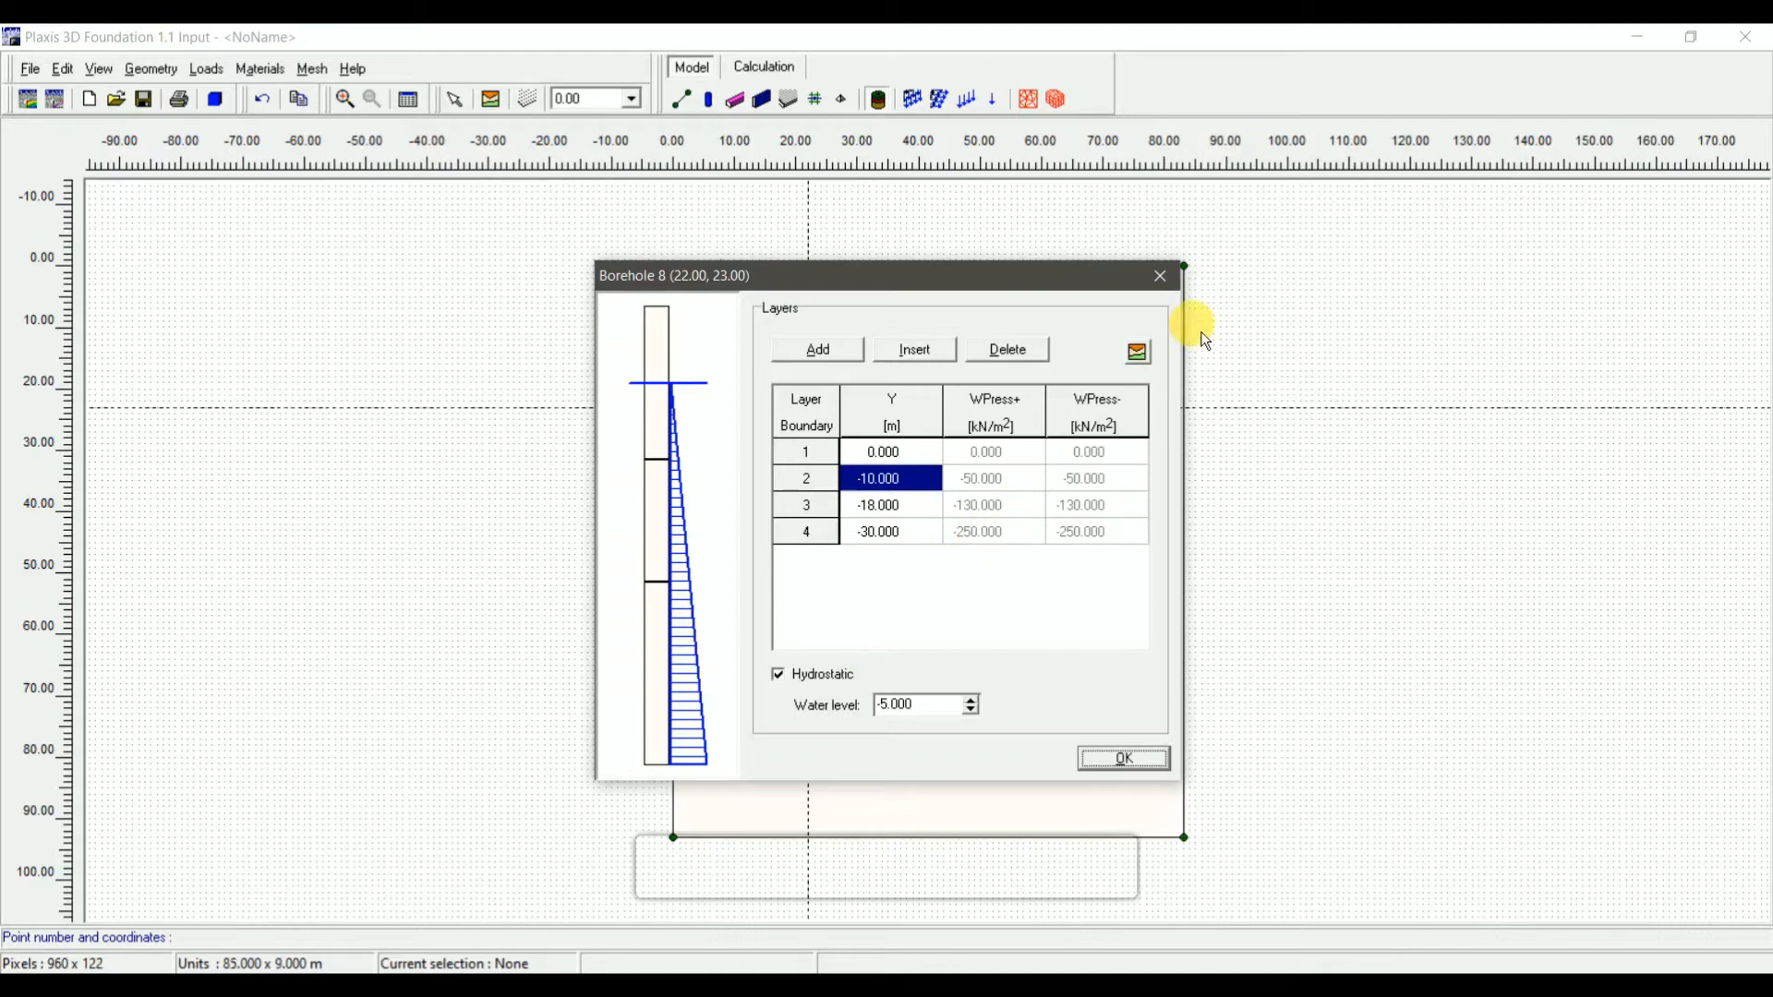
# Create a soil material set named SP with an unsaturated unit weight of 16.5 kN/m³ and a saturated unit weight of 18.5 kN/m³
pyautogui.click(1138, 353)
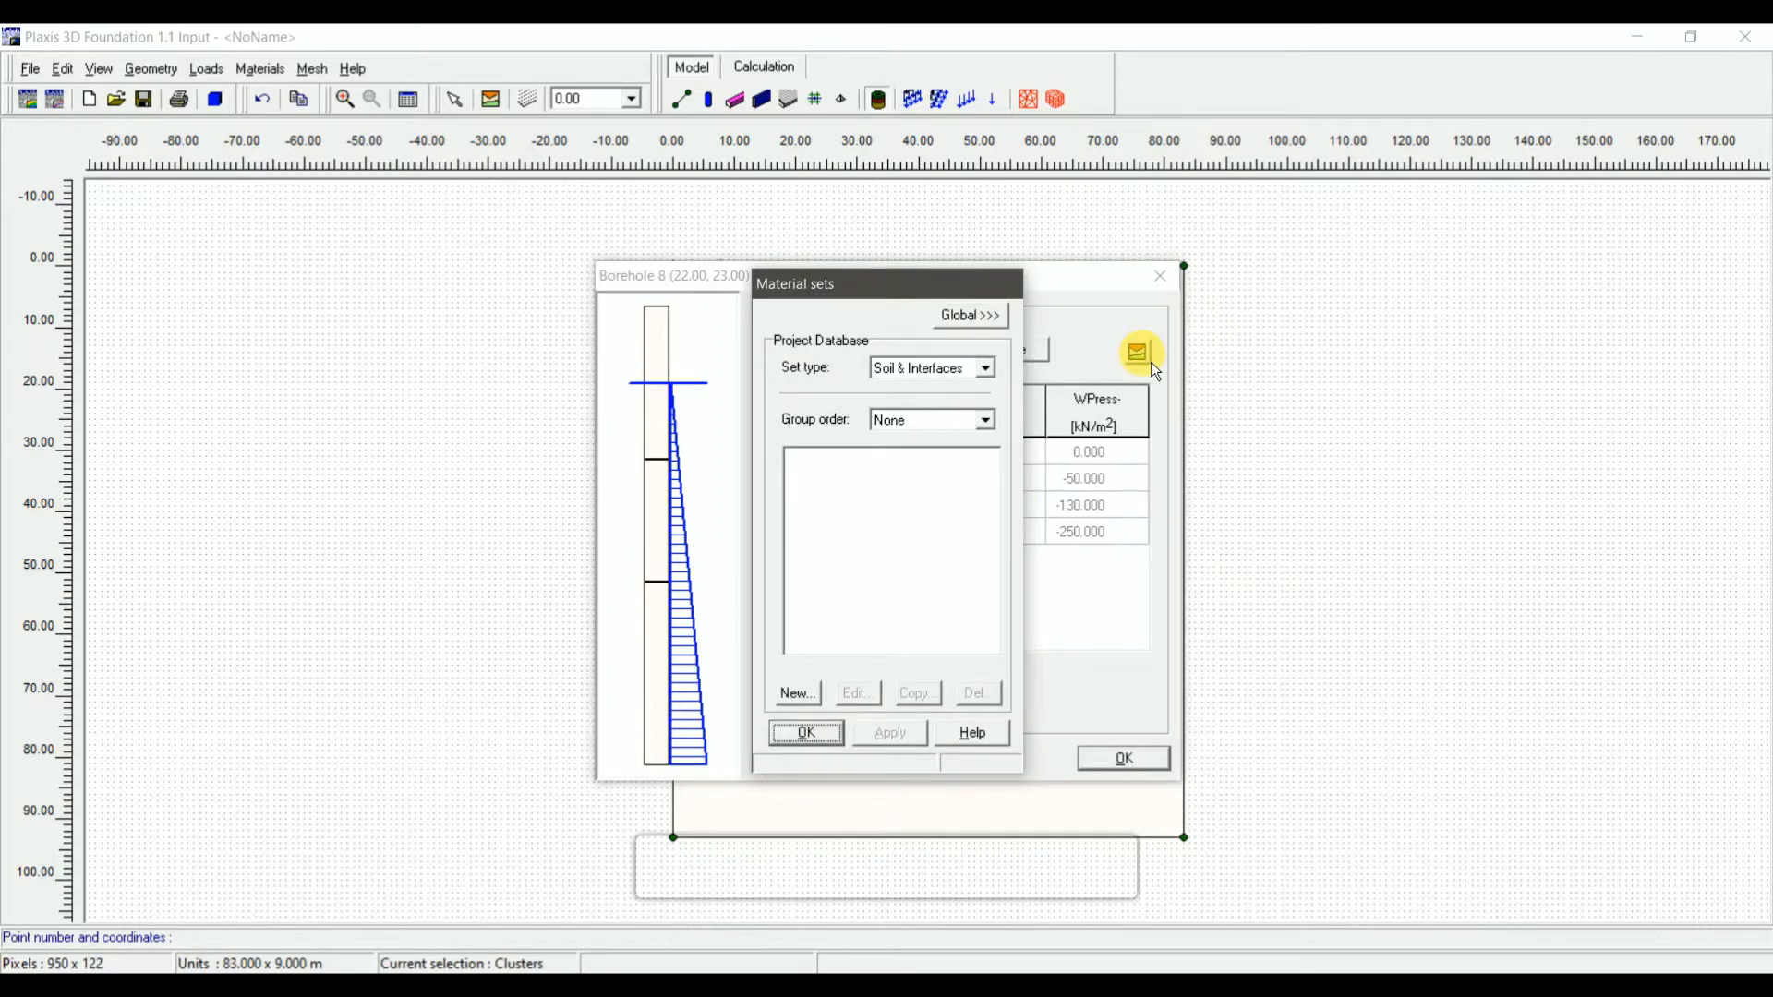
pyautogui.click(800, 693)
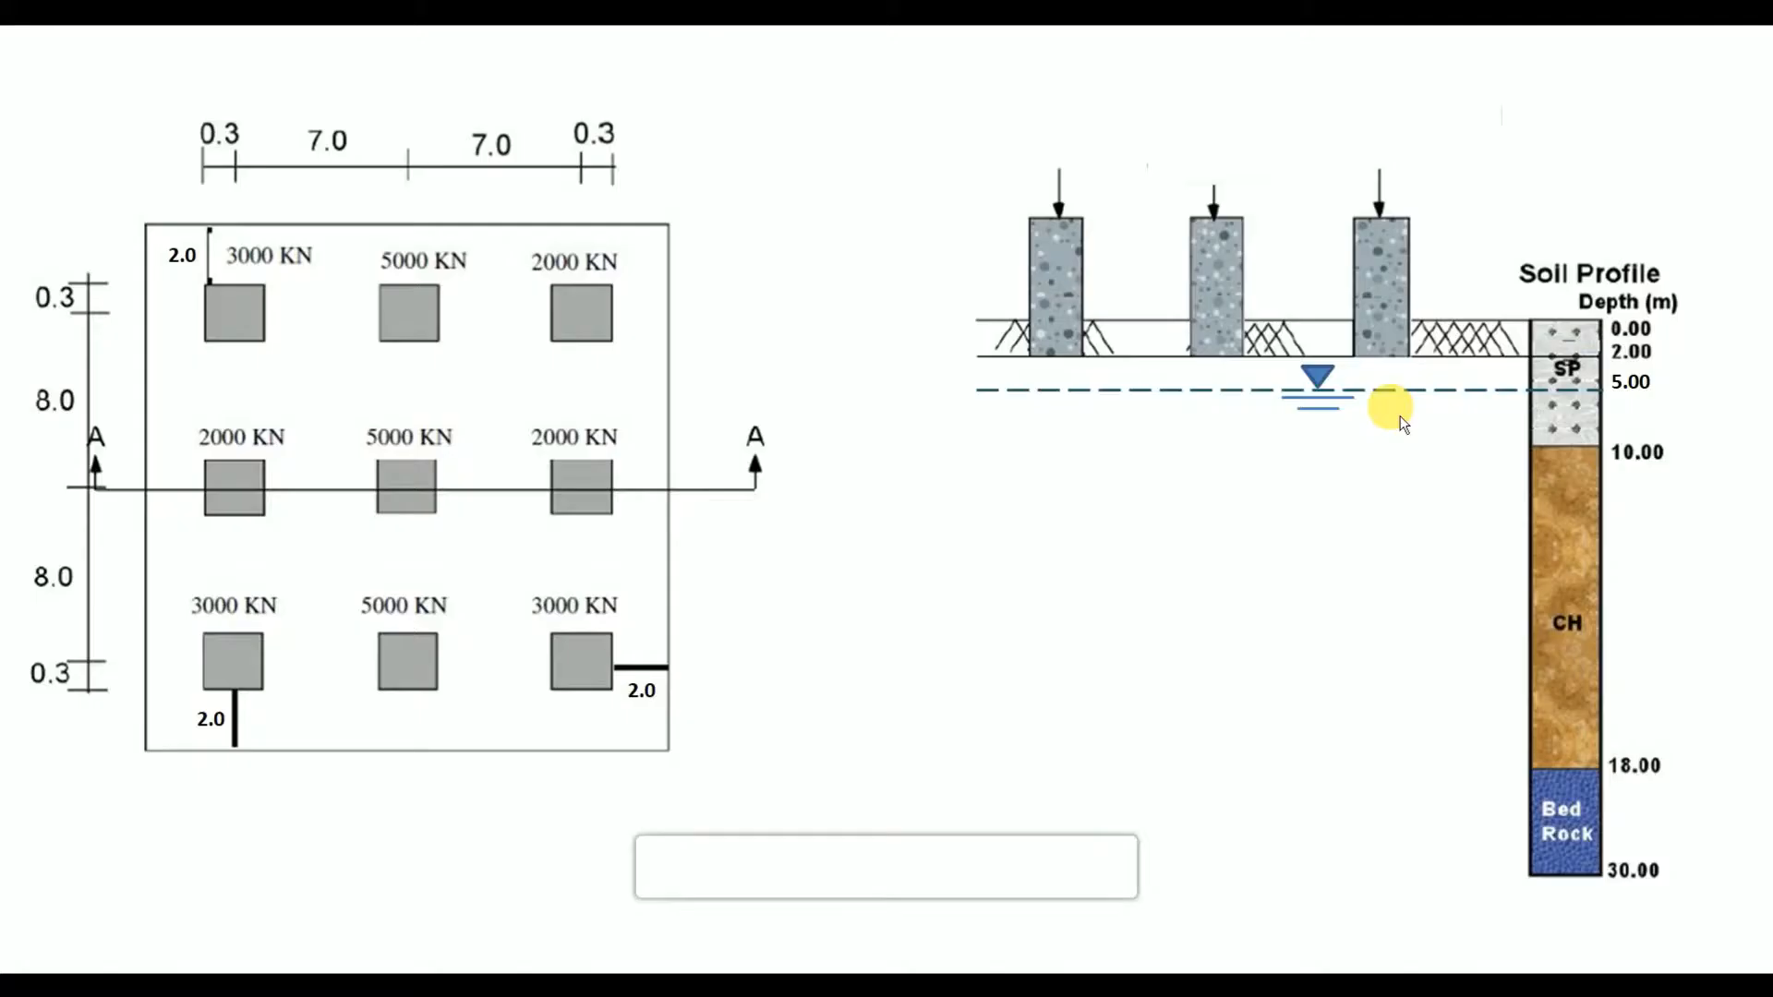
pyautogui.click(1592, 399)
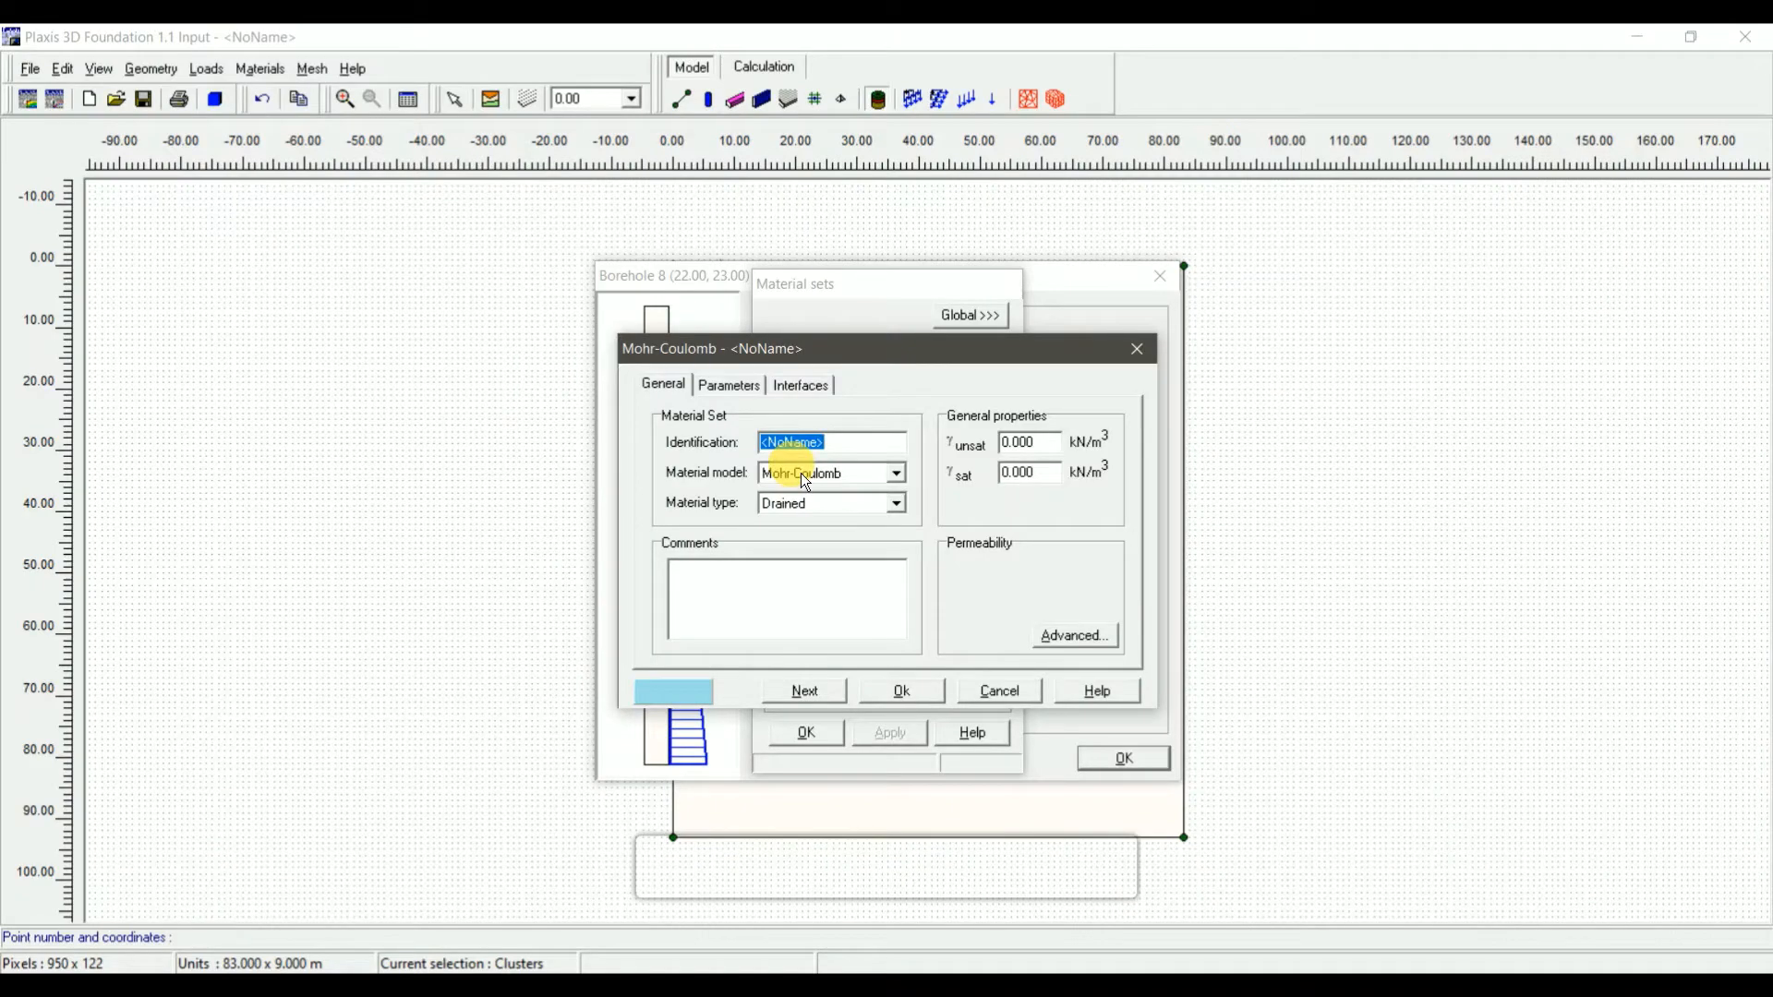
pyautogui.write('SP')
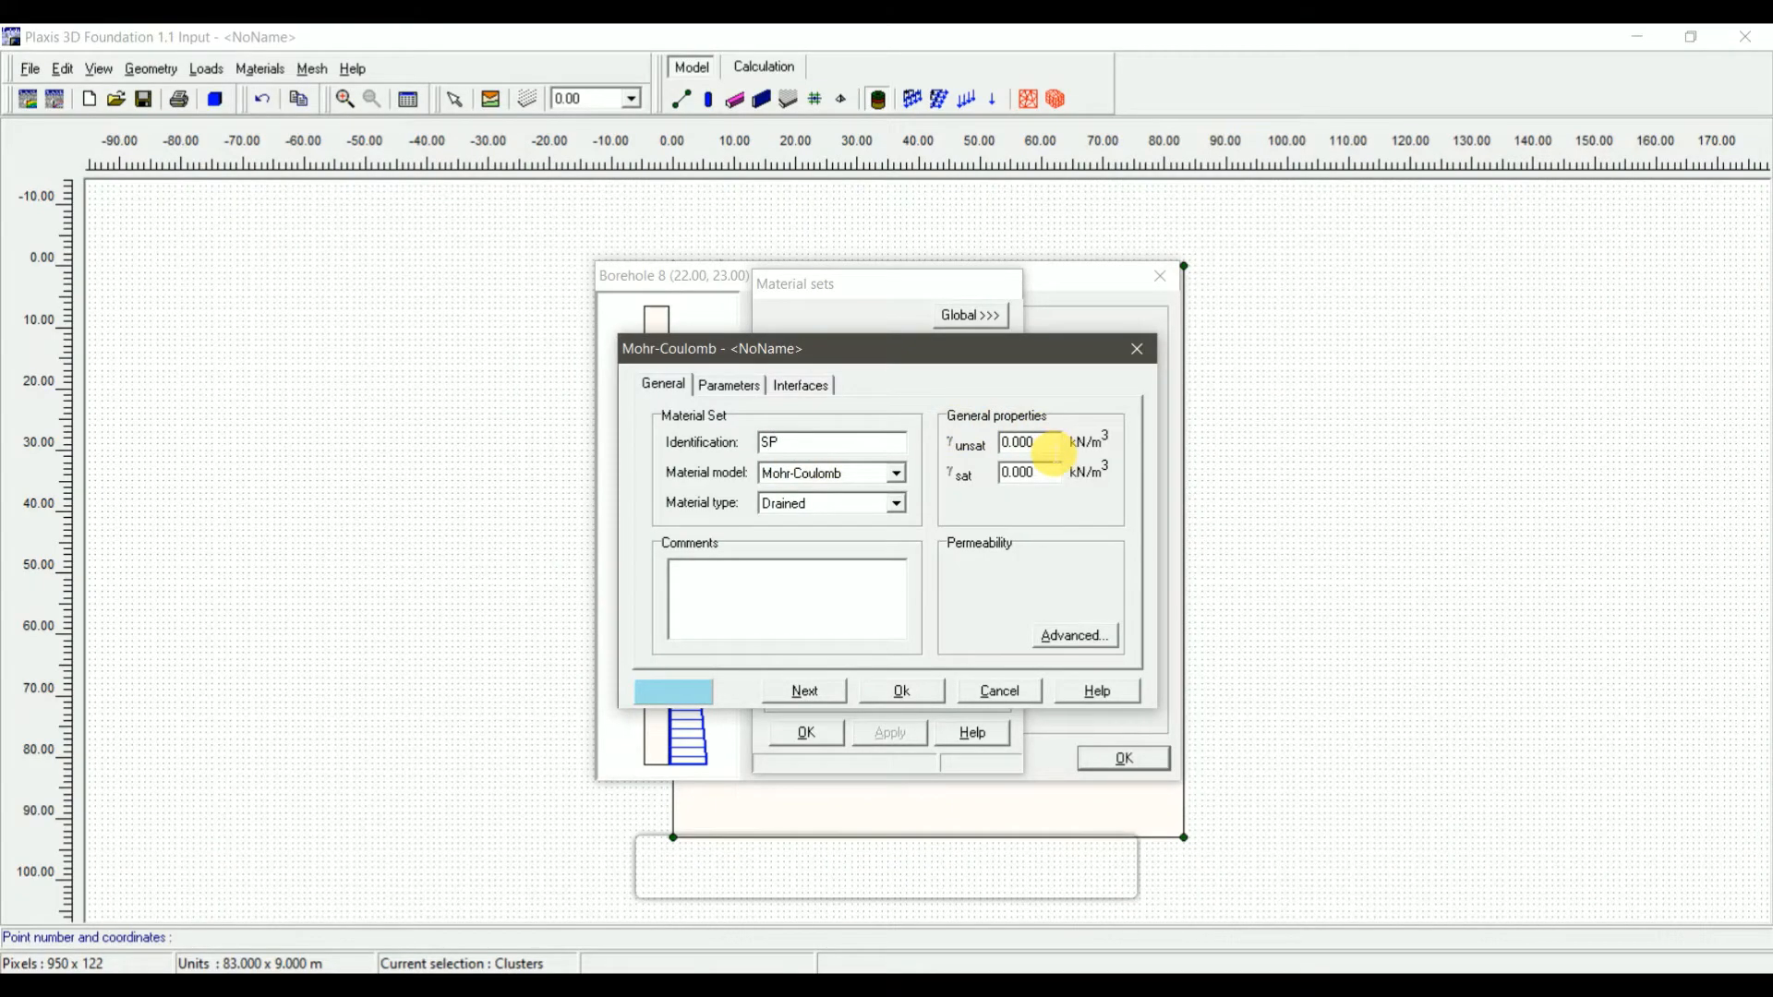
pyautogui.moveTo(1053, 449); pyautogui.dragTo(893, 411)
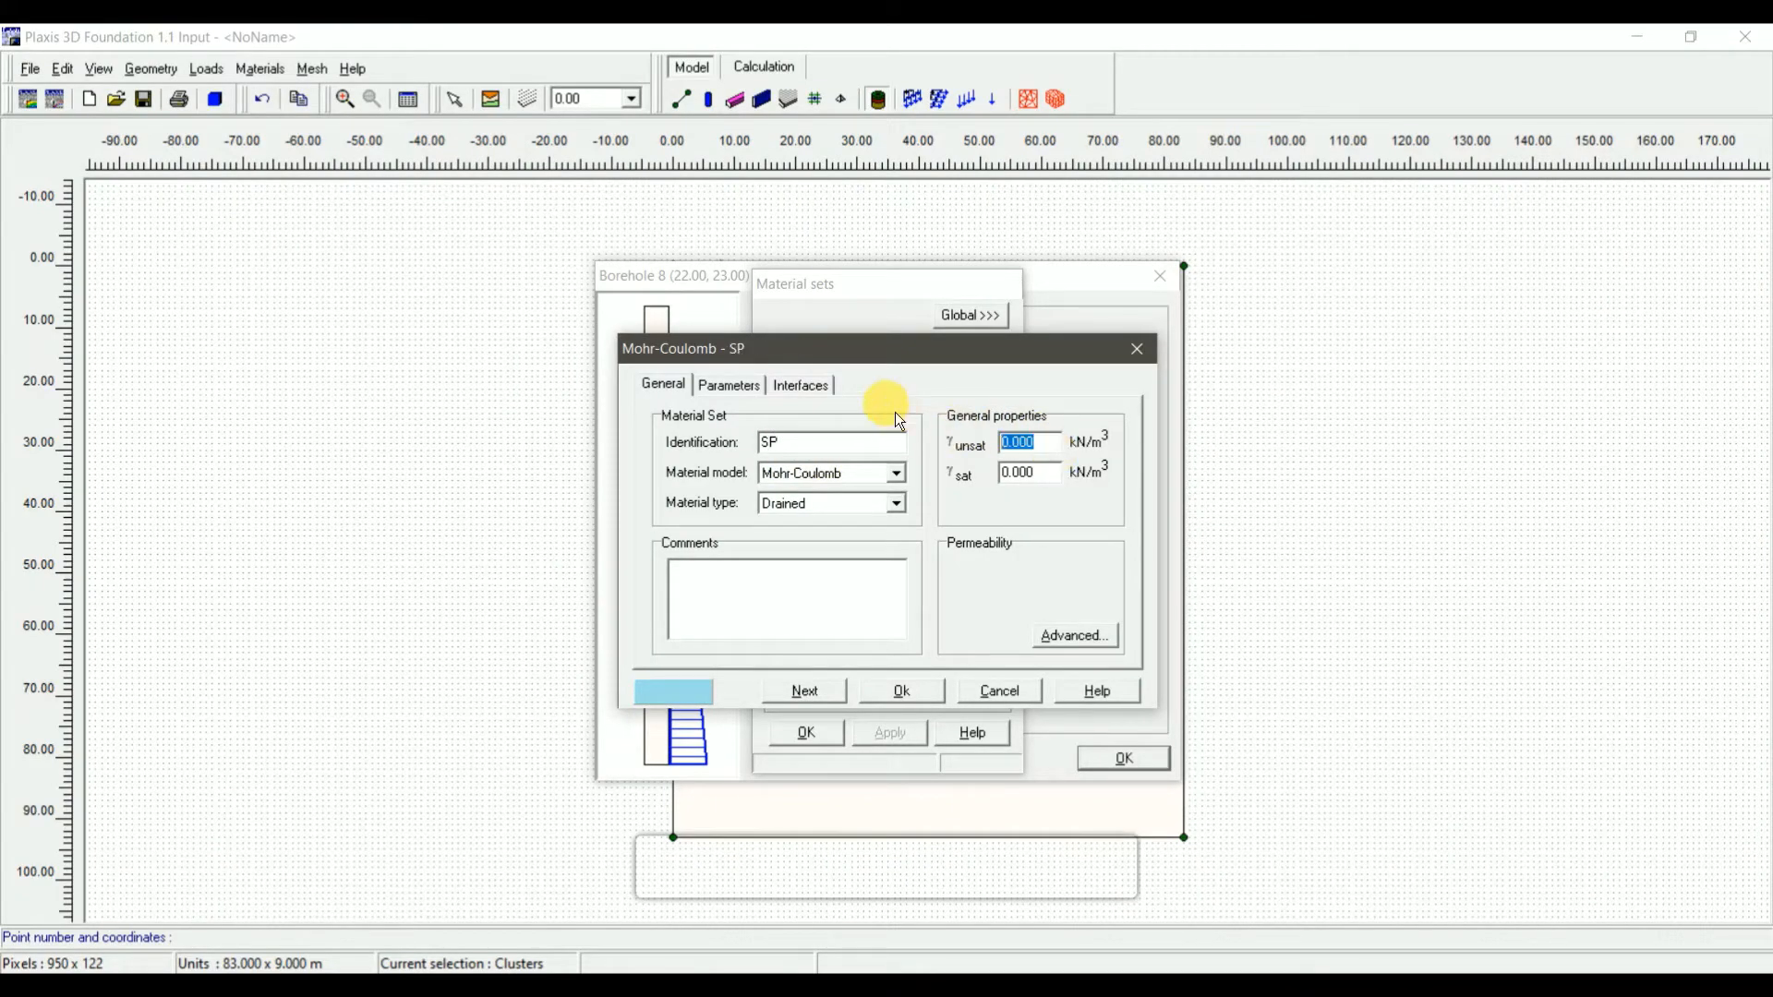
pyautogui.write('16.5')
pyautogui.press('Tab')
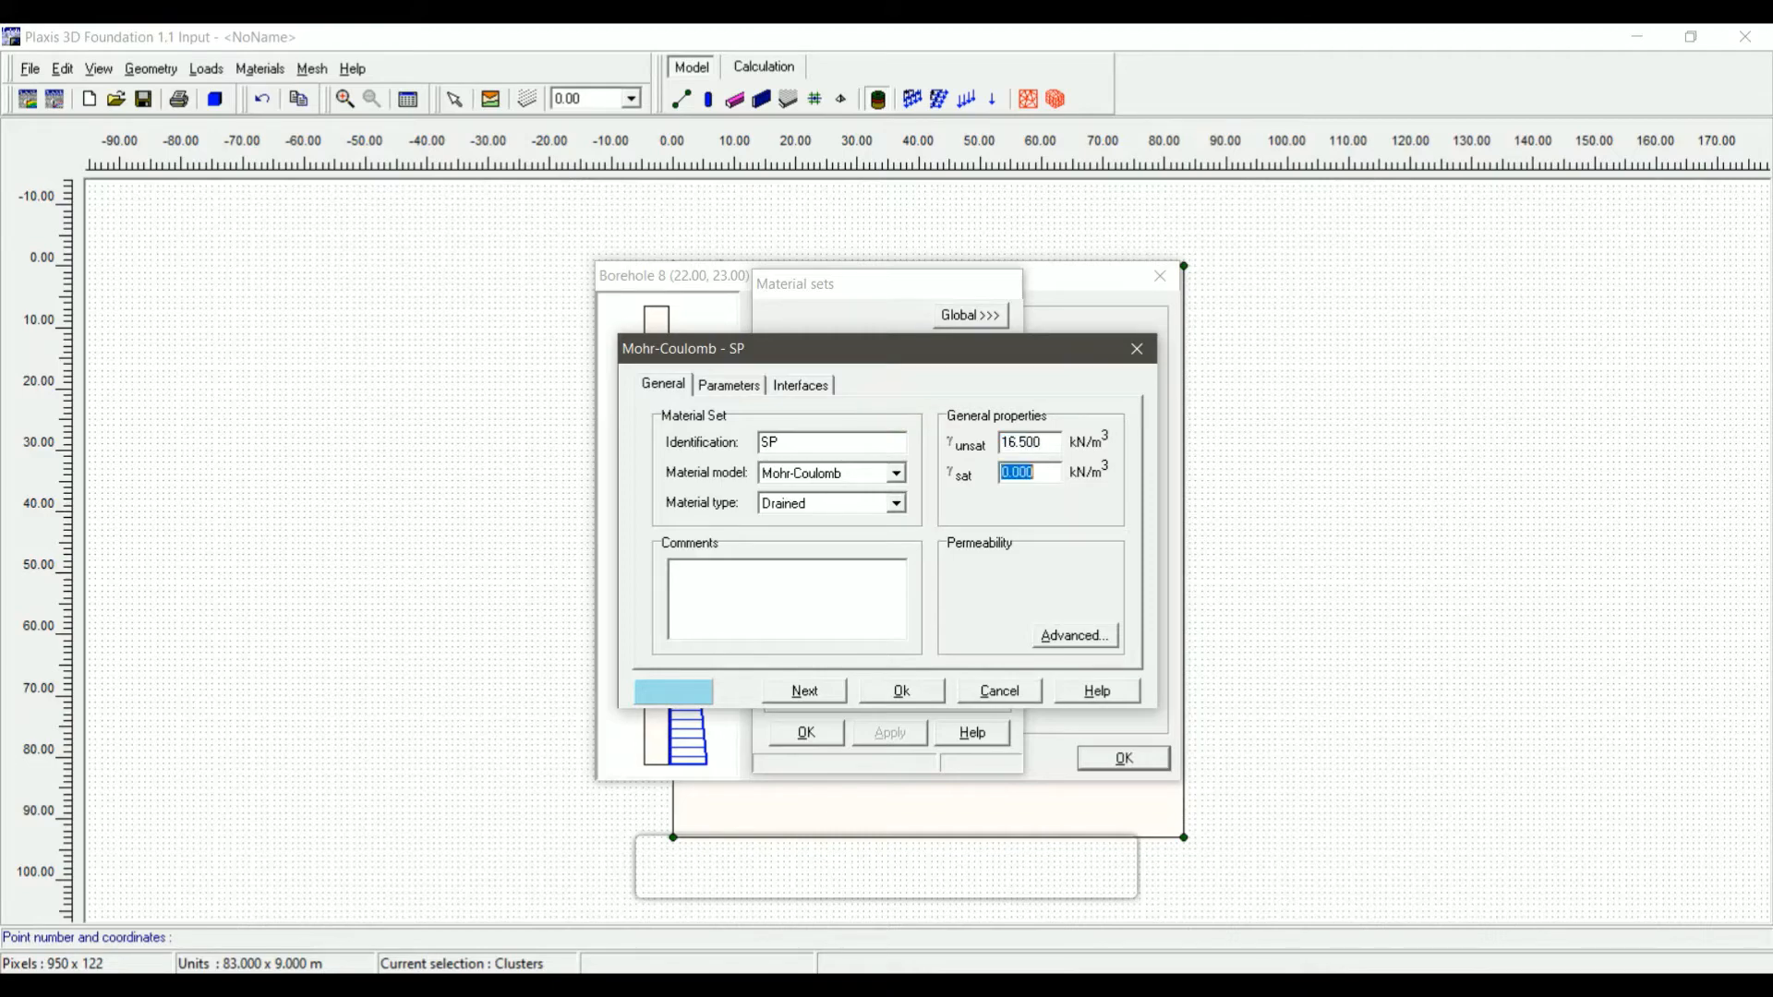
pyautogui.write('18.5')
# Set the SP material's stiffness to Eref 7000 kN/m² and Poisson's ratio 0.3
pyautogui.click(813, 691)
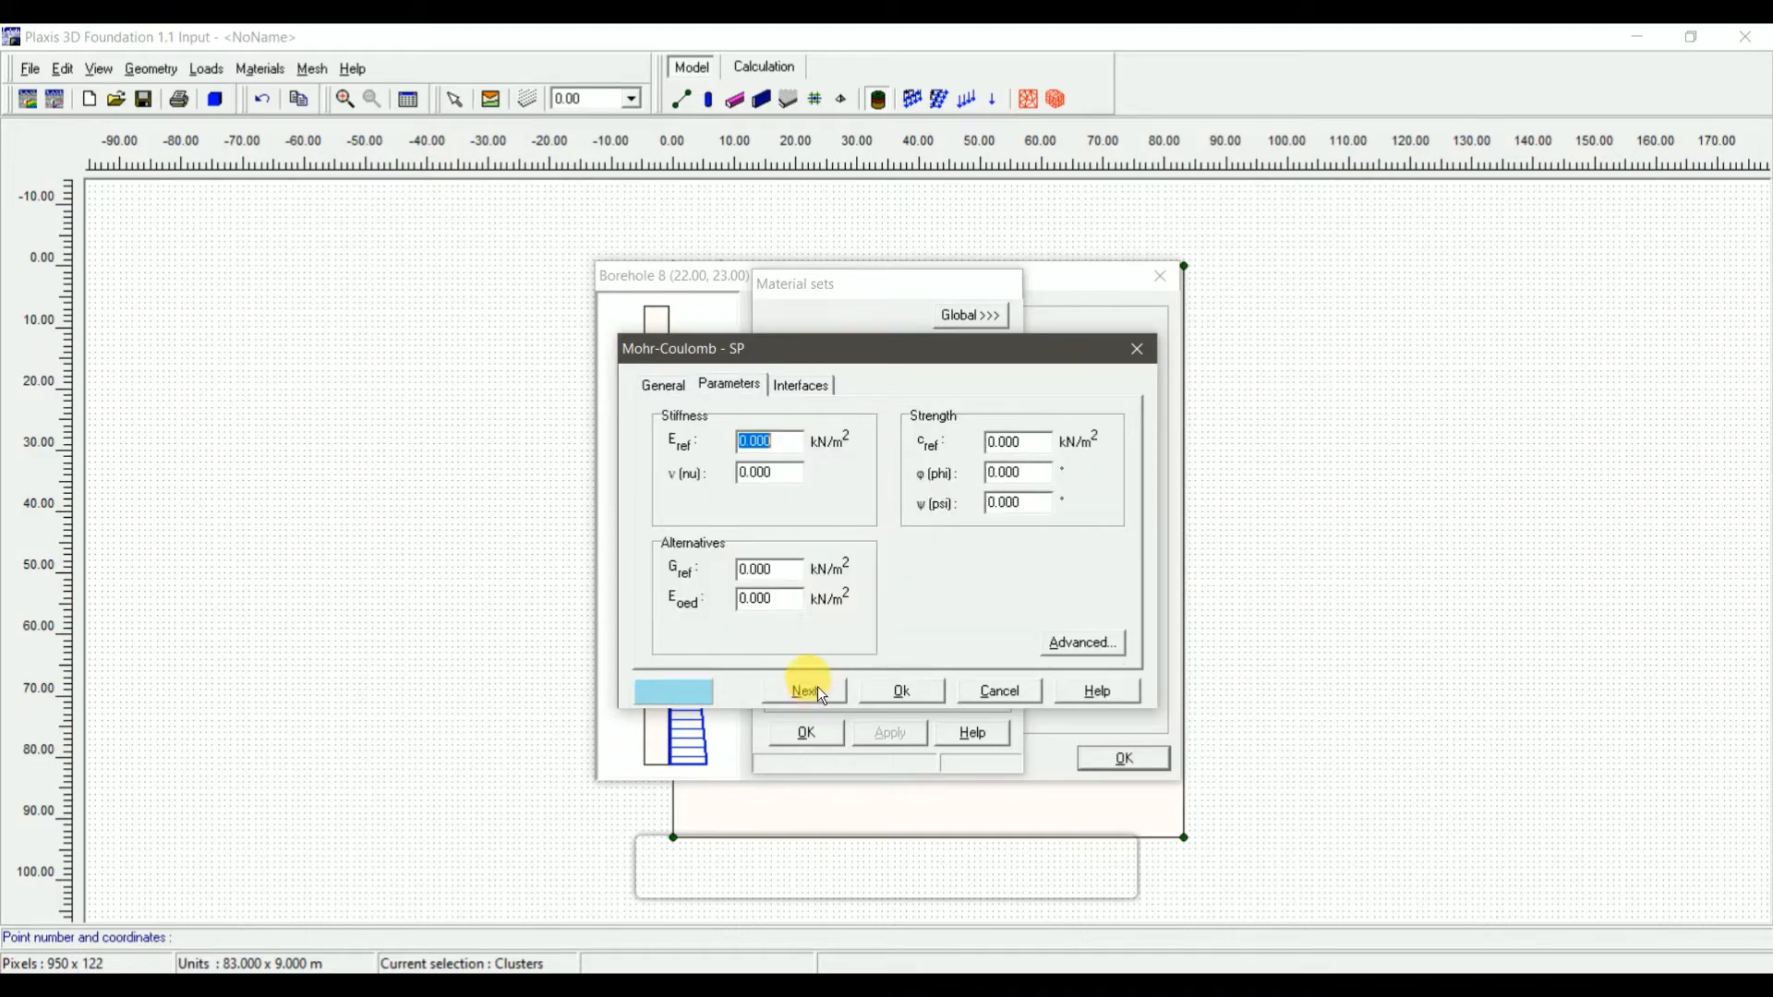
pyautogui.write('7000')
pyautogui.press('Tab')
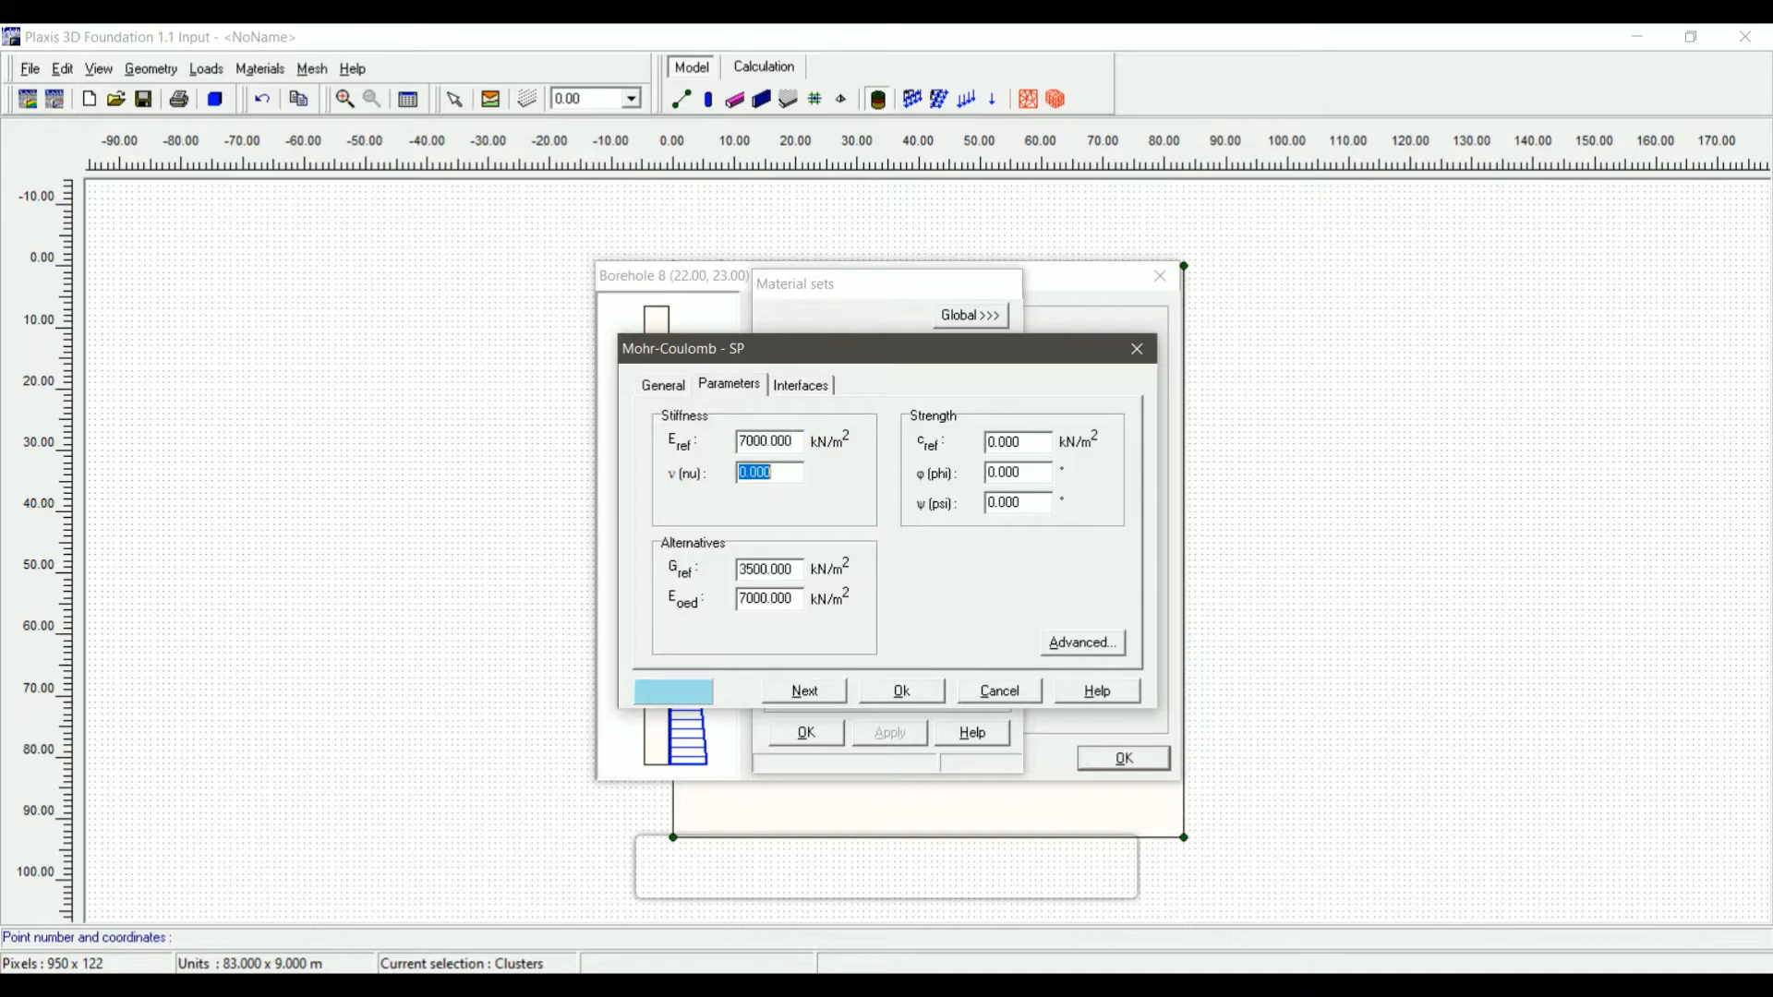
pyautogui.write('0.3')
pyautogui.press('Tab')
# Set the SP material's strength to cohesion 0.0001 kN/m², friction angle 32° and dilatancy angle 2°
pyautogui.press('Tab')
pyautogui.press('Tab')
pyautogui.write('0.0001')
pyautogui.press('Tab')
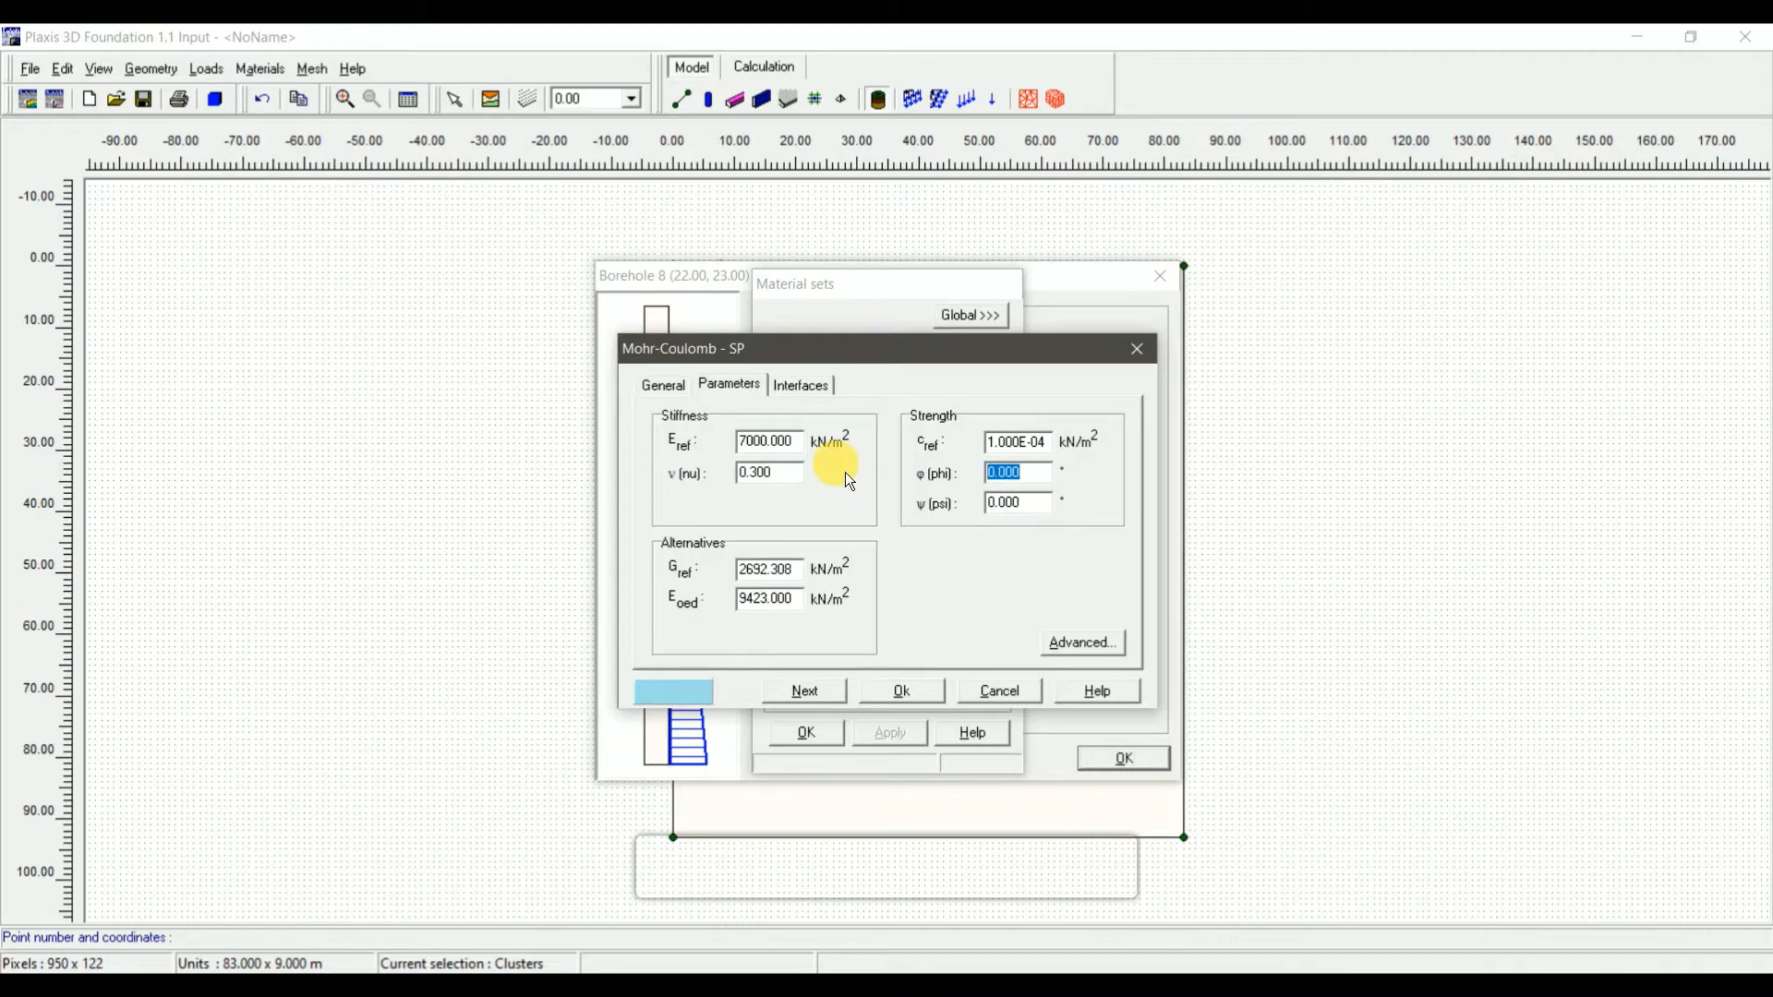
pyautogui.write('32')
pyautogui.press('Tab')
pyautogui.write('2')
# Give the SP material a bright red colour and assign it to the borehole's uppermost layer
pyautogui.click(704, 695)
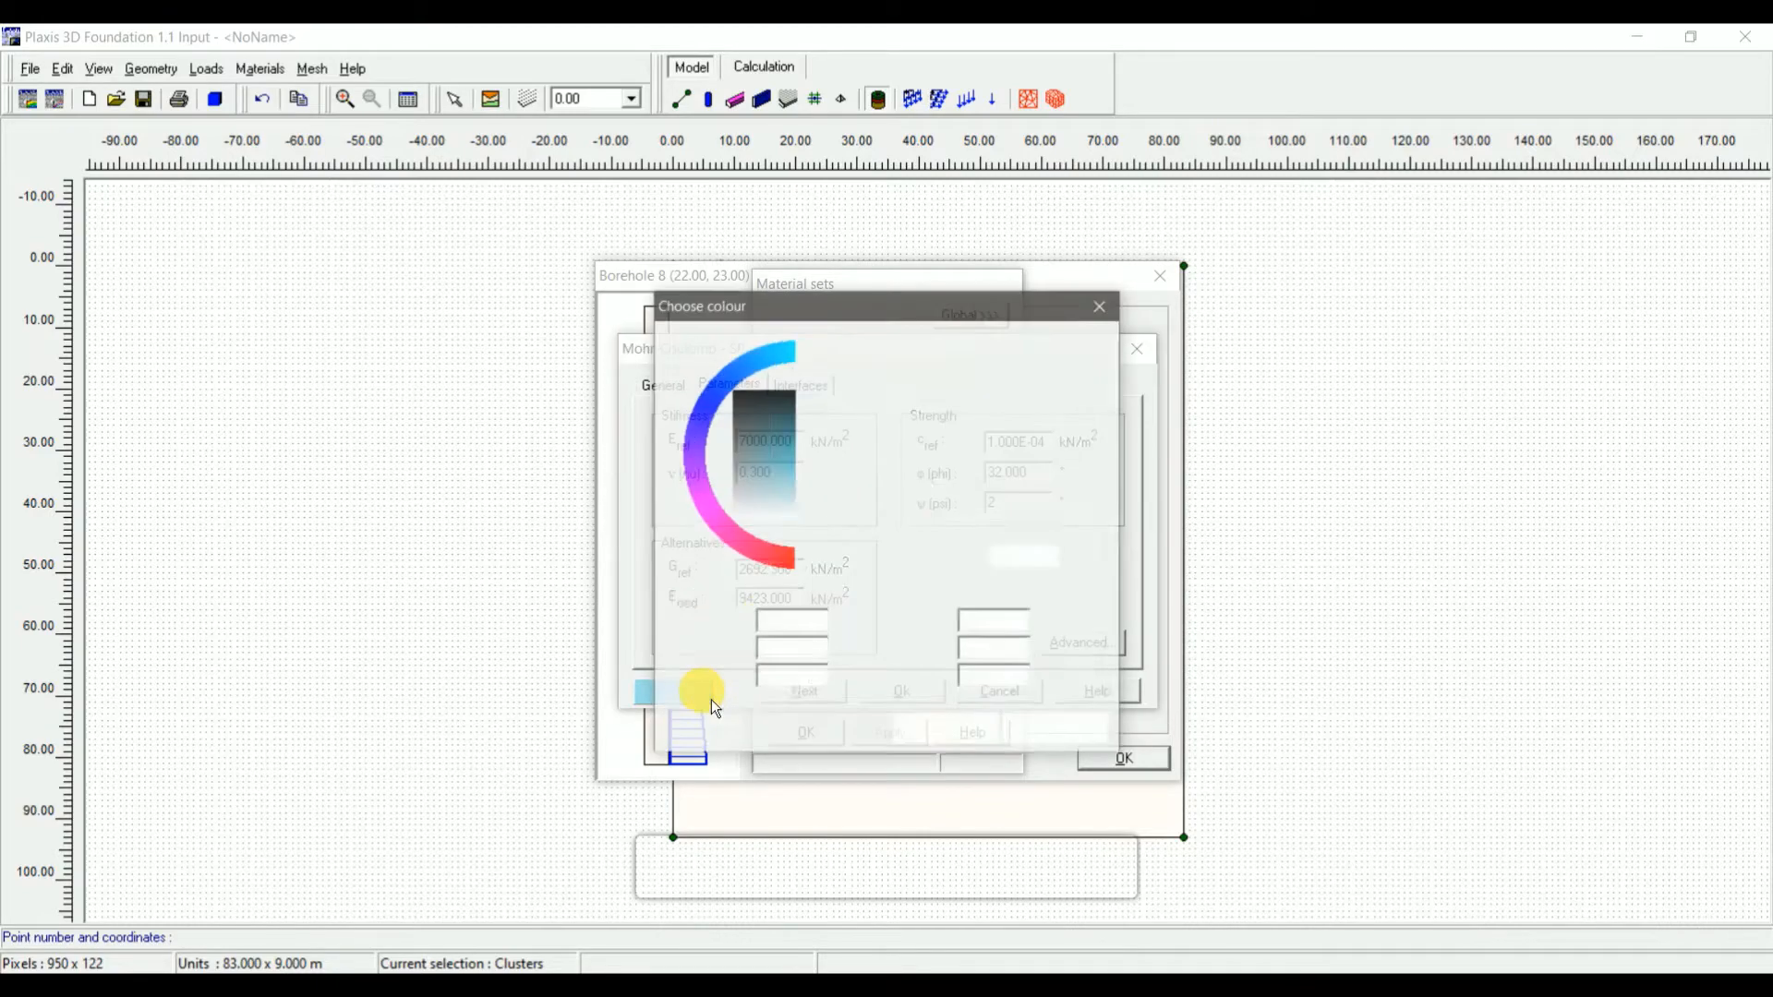
pyautogui.click(812, 567)
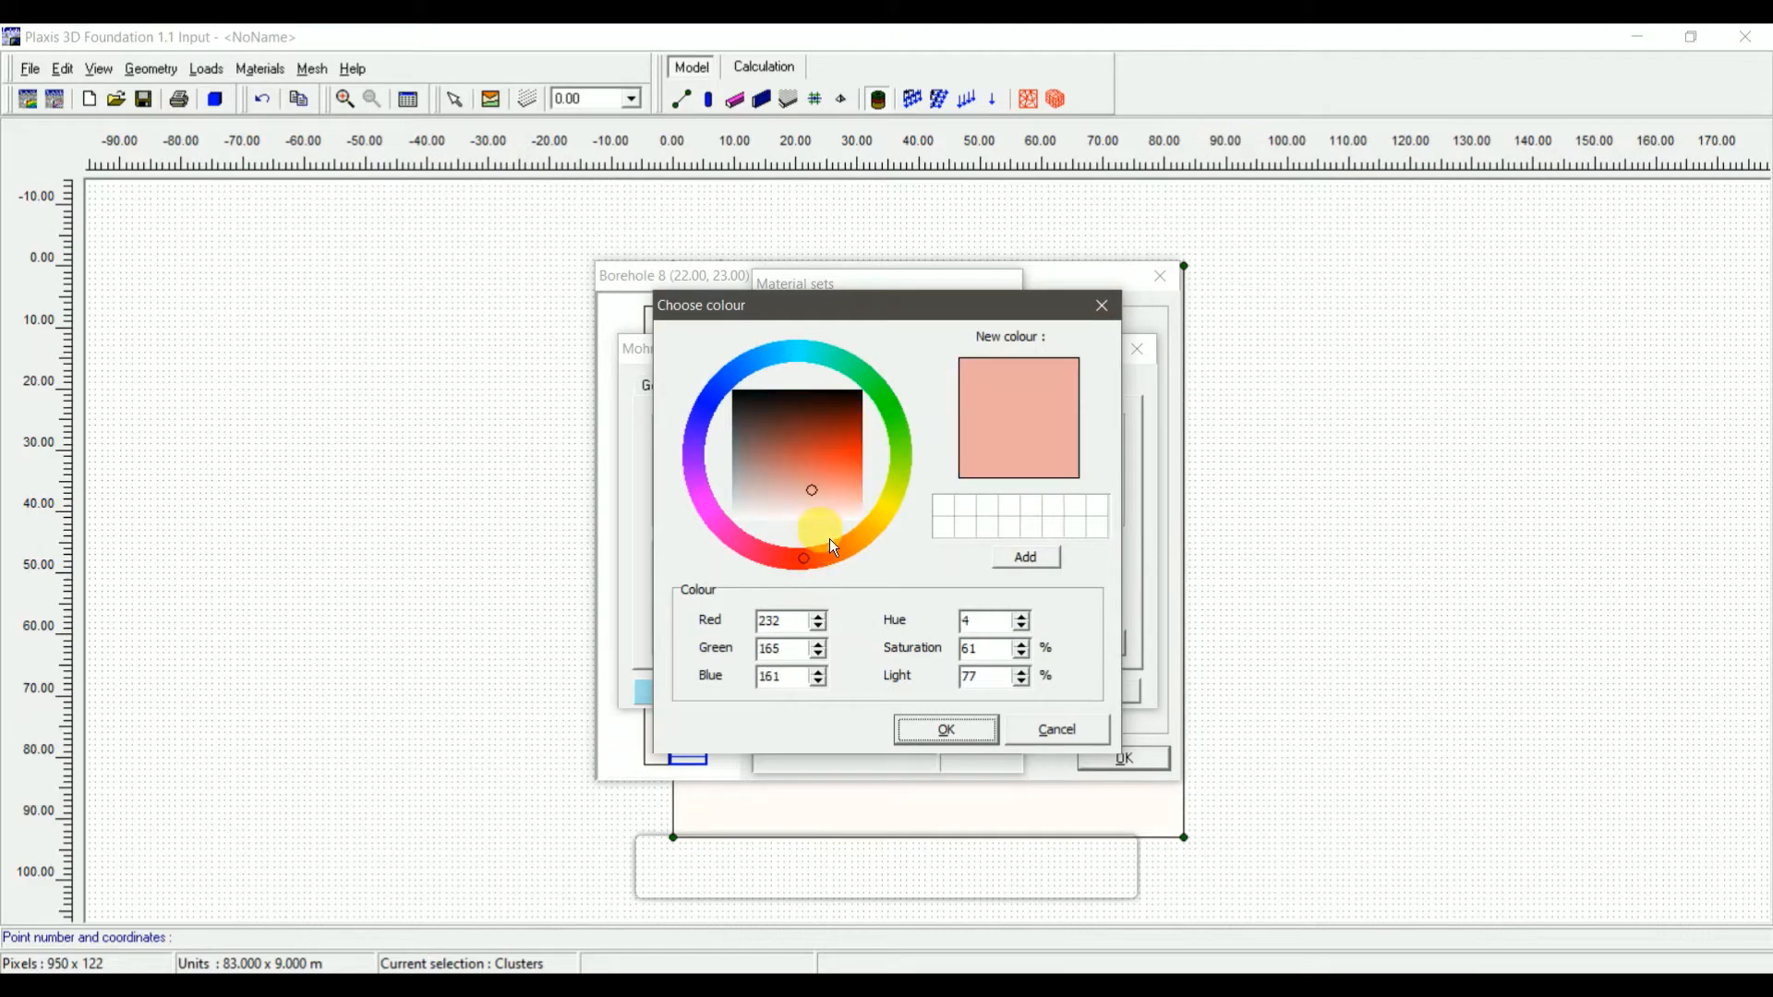
pyautogui.click(868, 458)
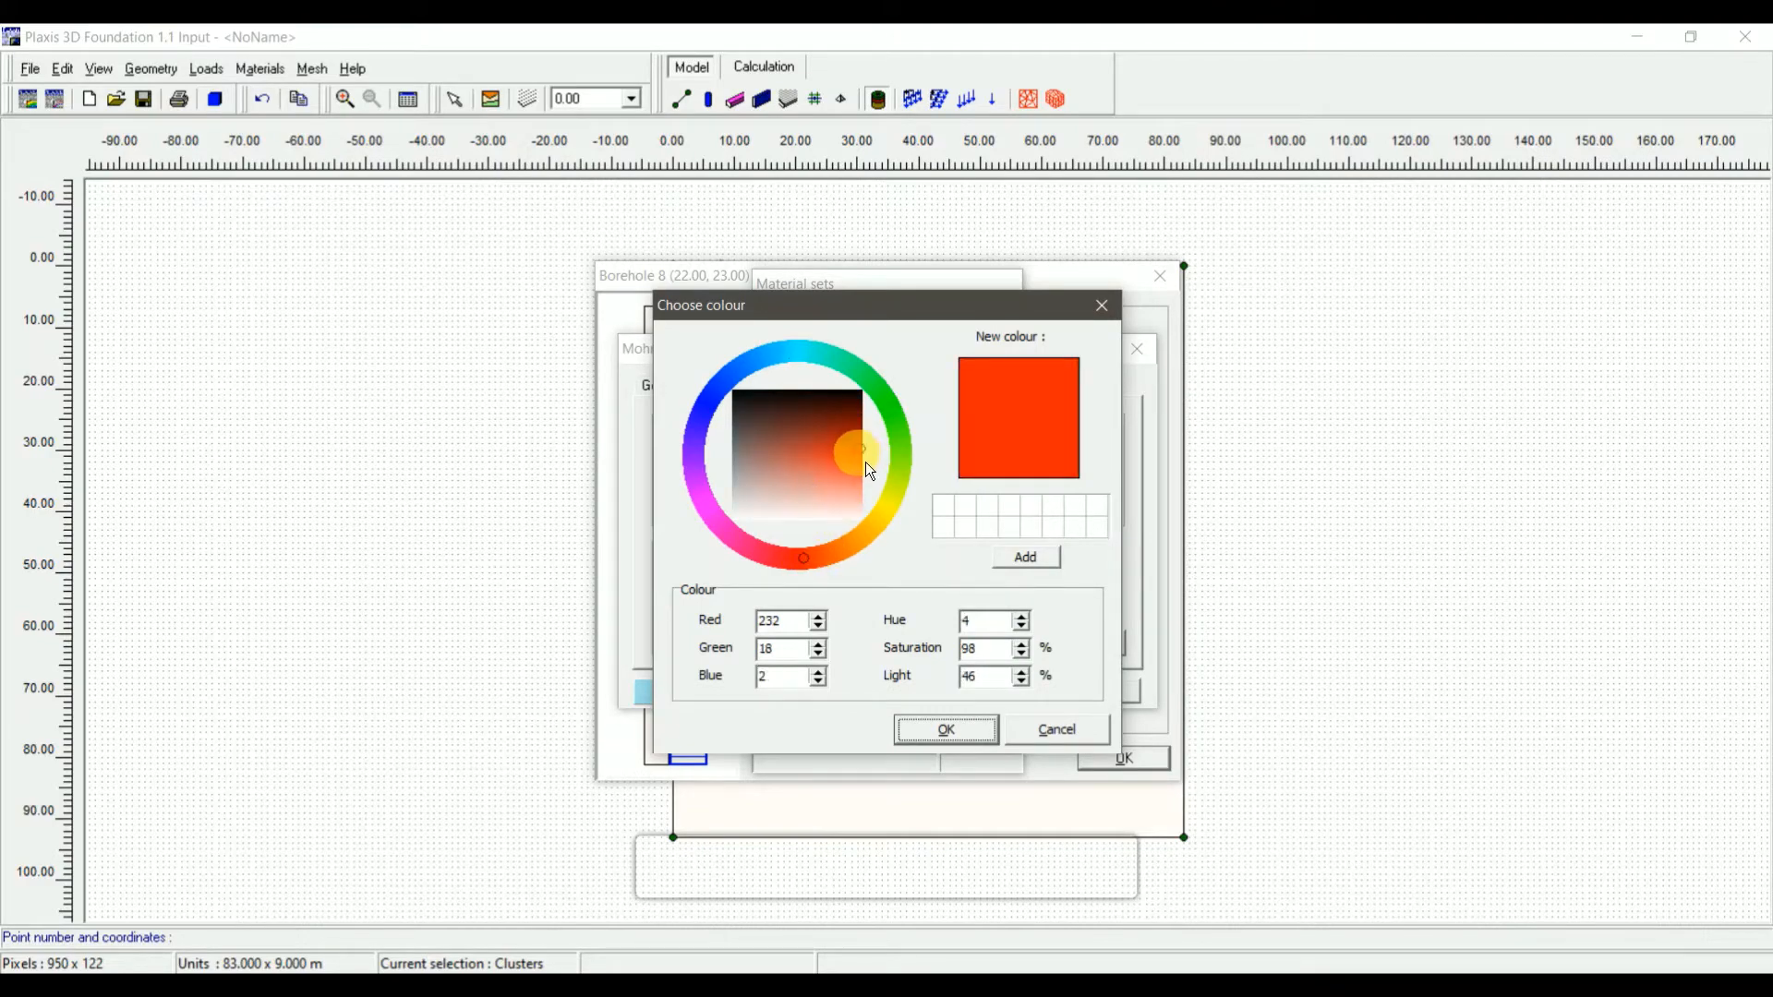
pyautogui.click(936, 740)
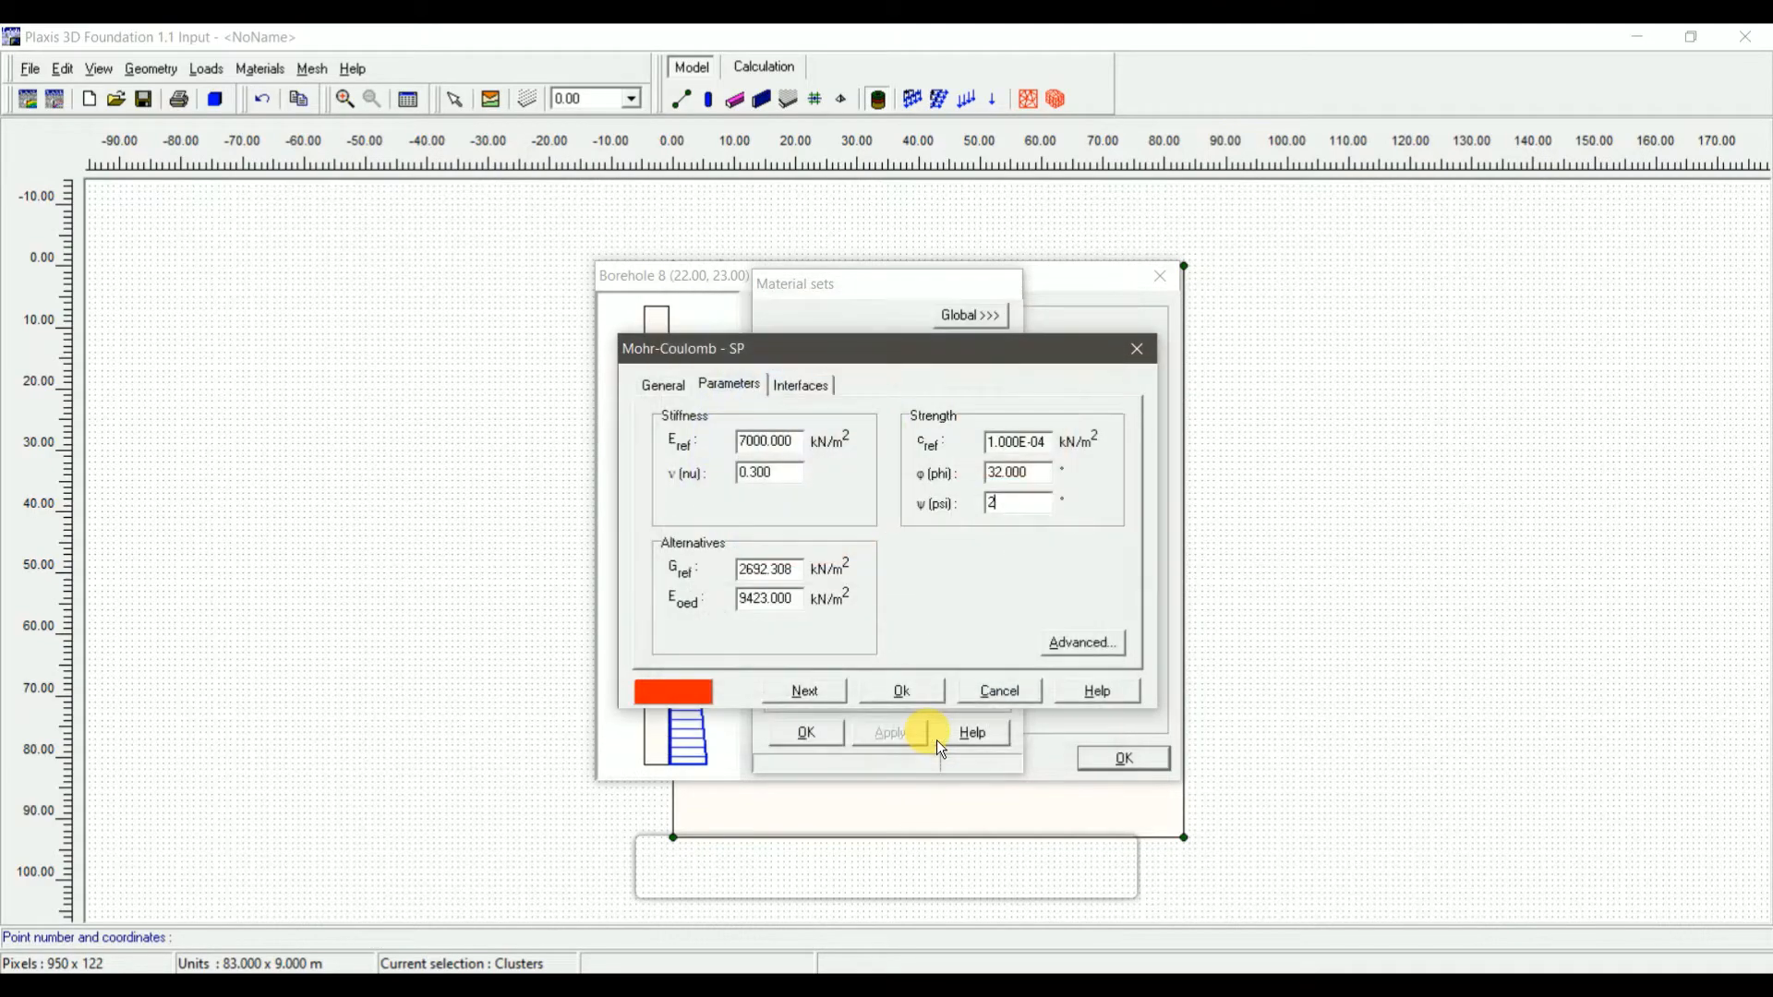
pyautogui.click(917, 703)
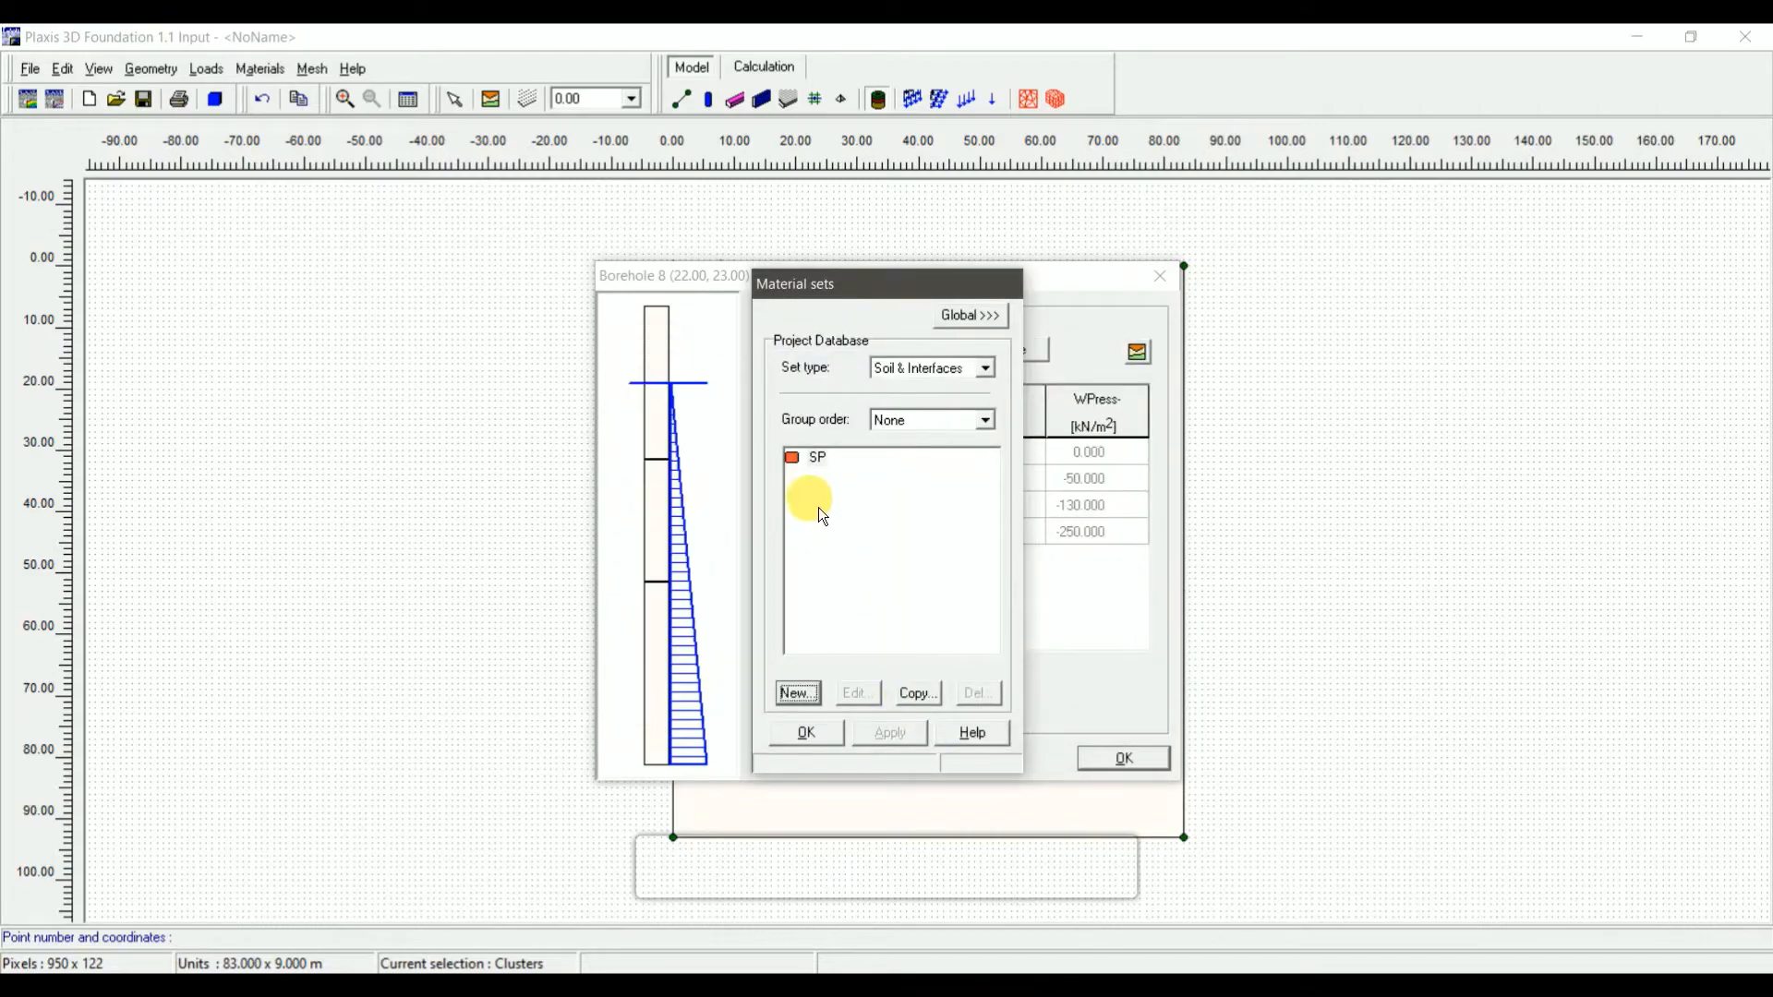
pyautogui.moveTo(806, 468); pyautogui.dragTo(650, 421)
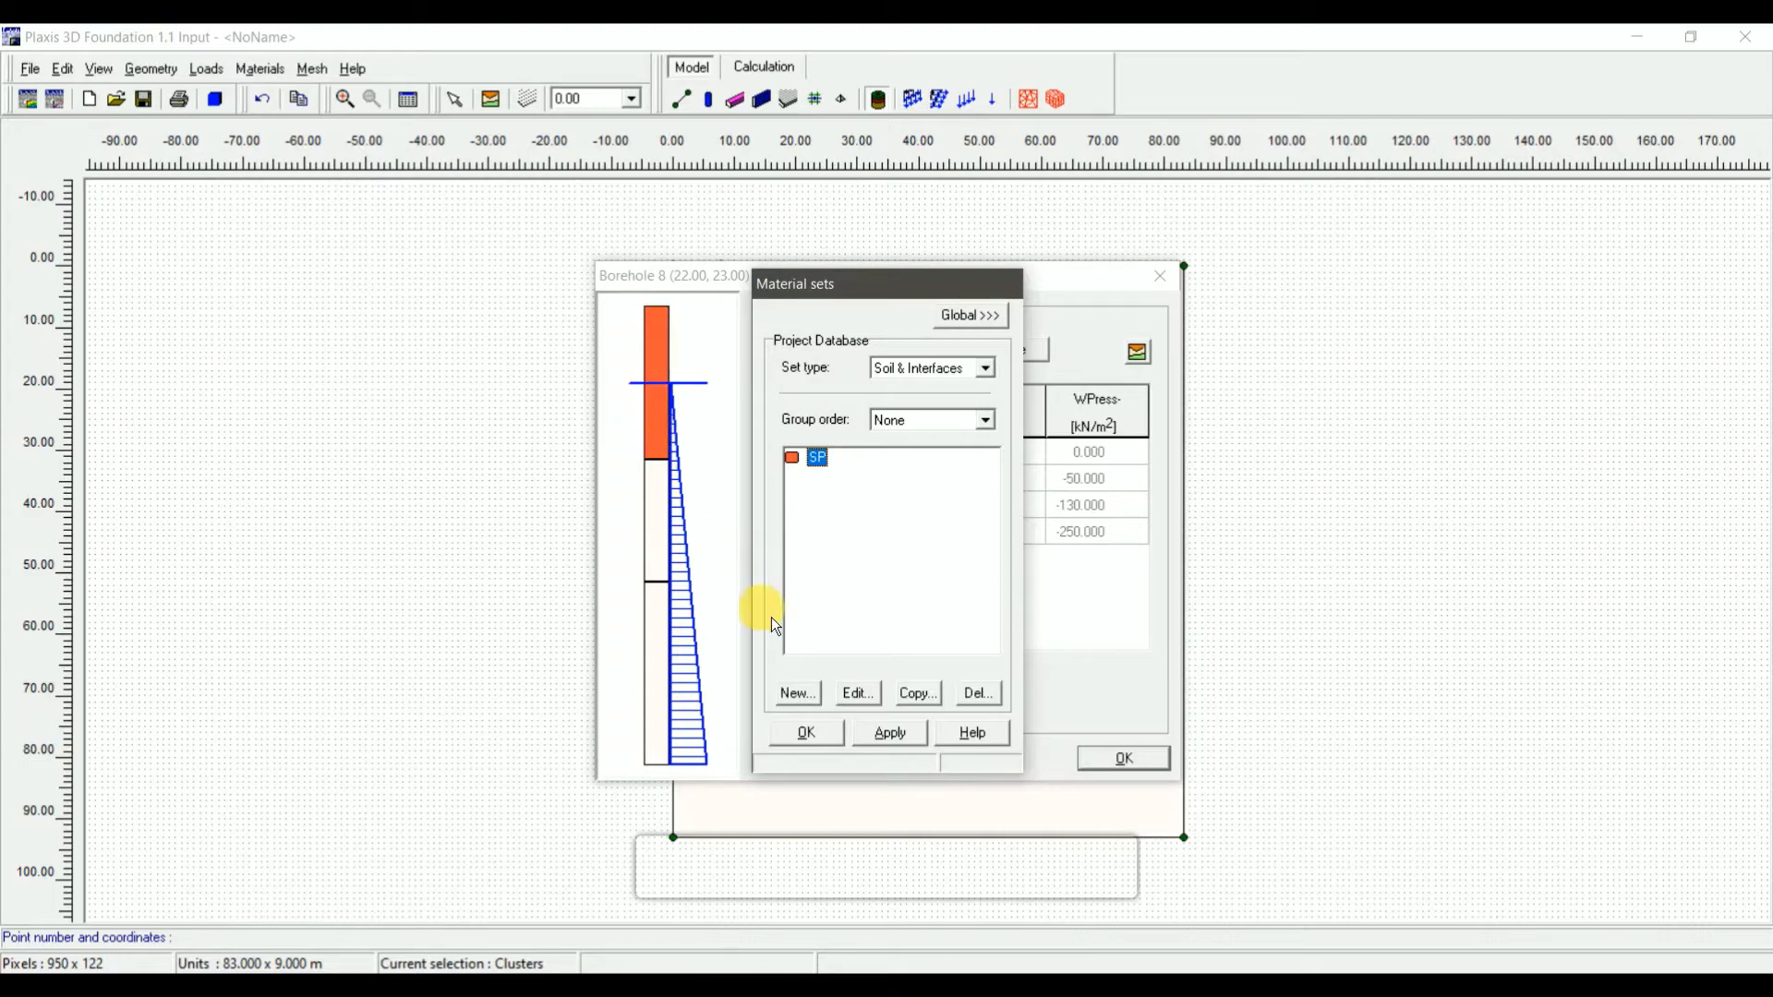
# Create a soil material set named CH with unsaturated and saturated unit weights of 18.5 kN/m³
pyautogui.click(796, 693)
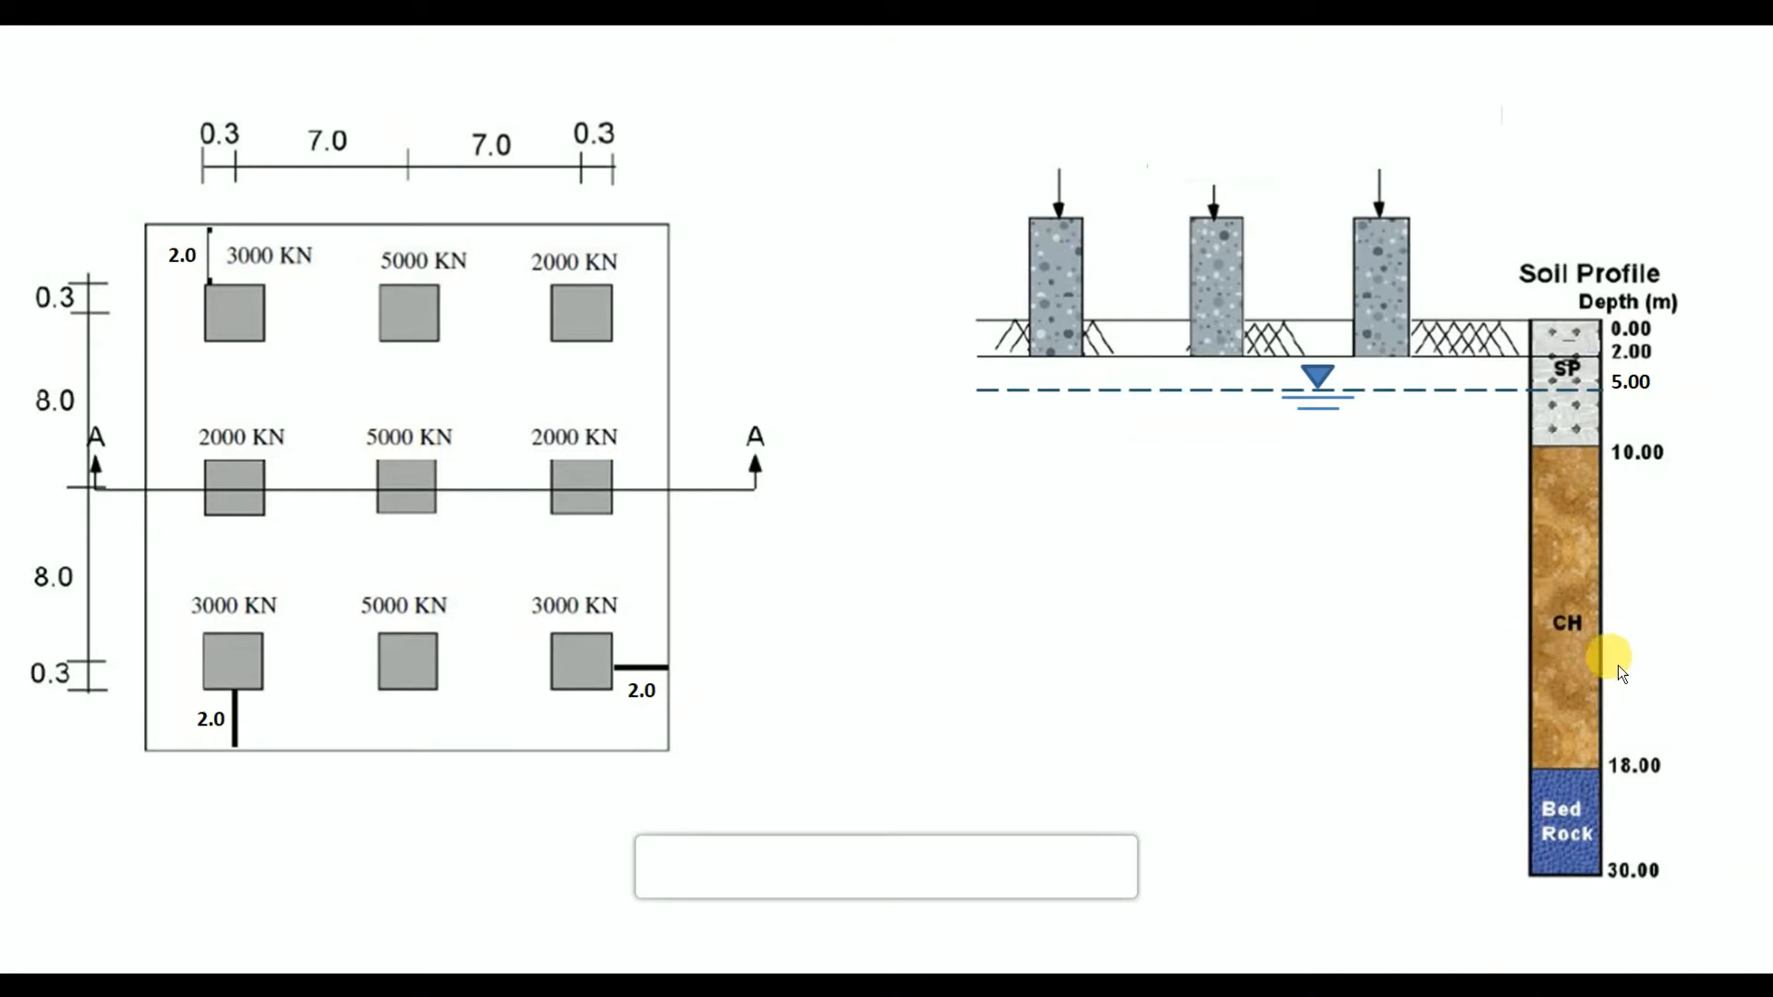
pyautogui.click(1498, 735)
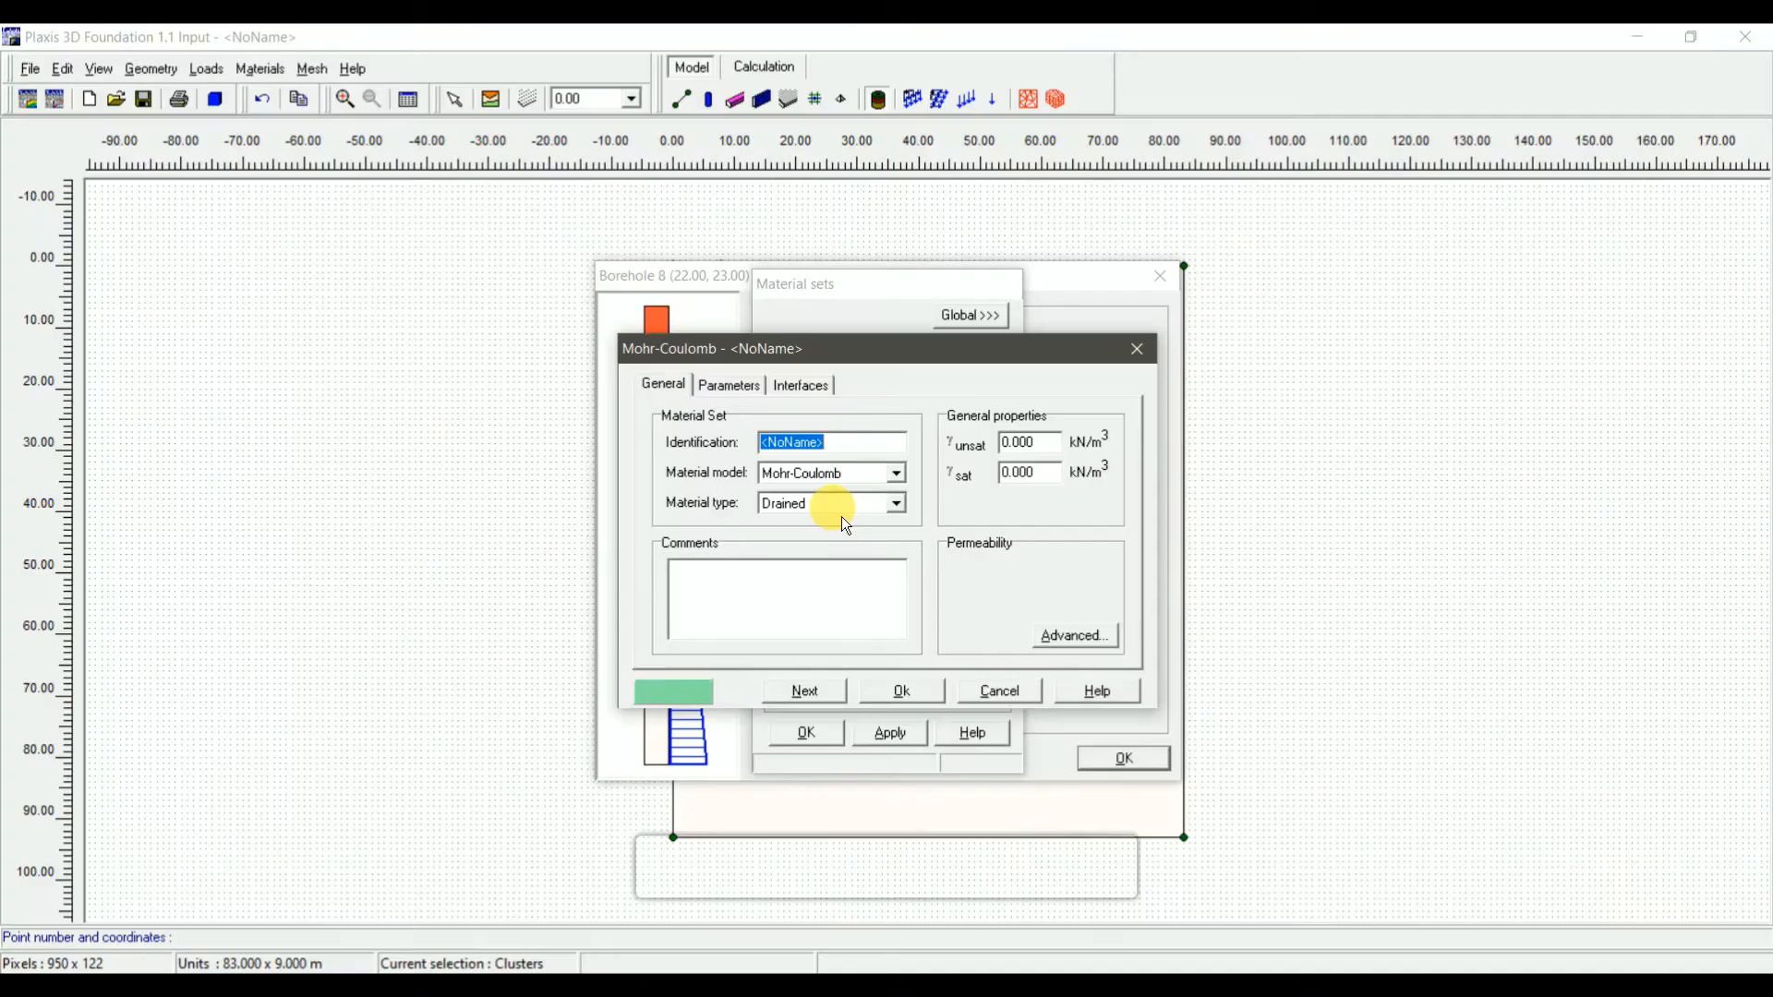
pyautogui.write('CH')
pyautogui.press('Tab')
pyautogui.press('Tab')
pyautogui.press('Tab')
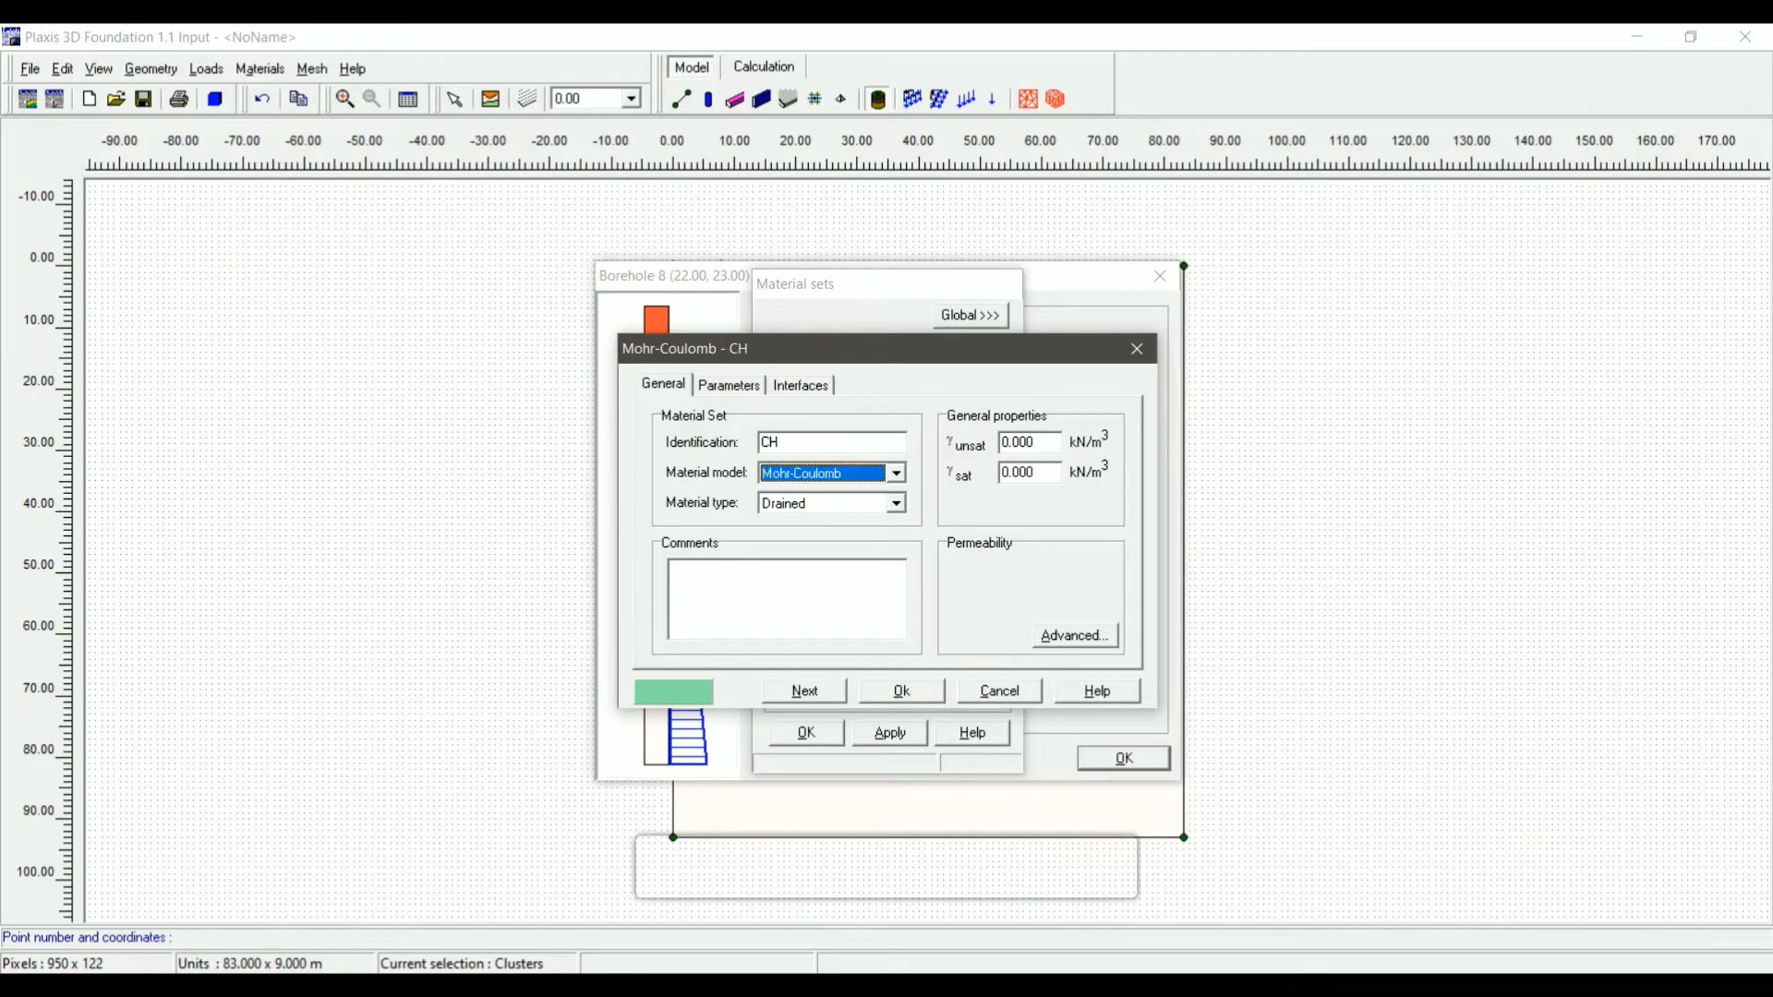
pyautogui.press('Tab')
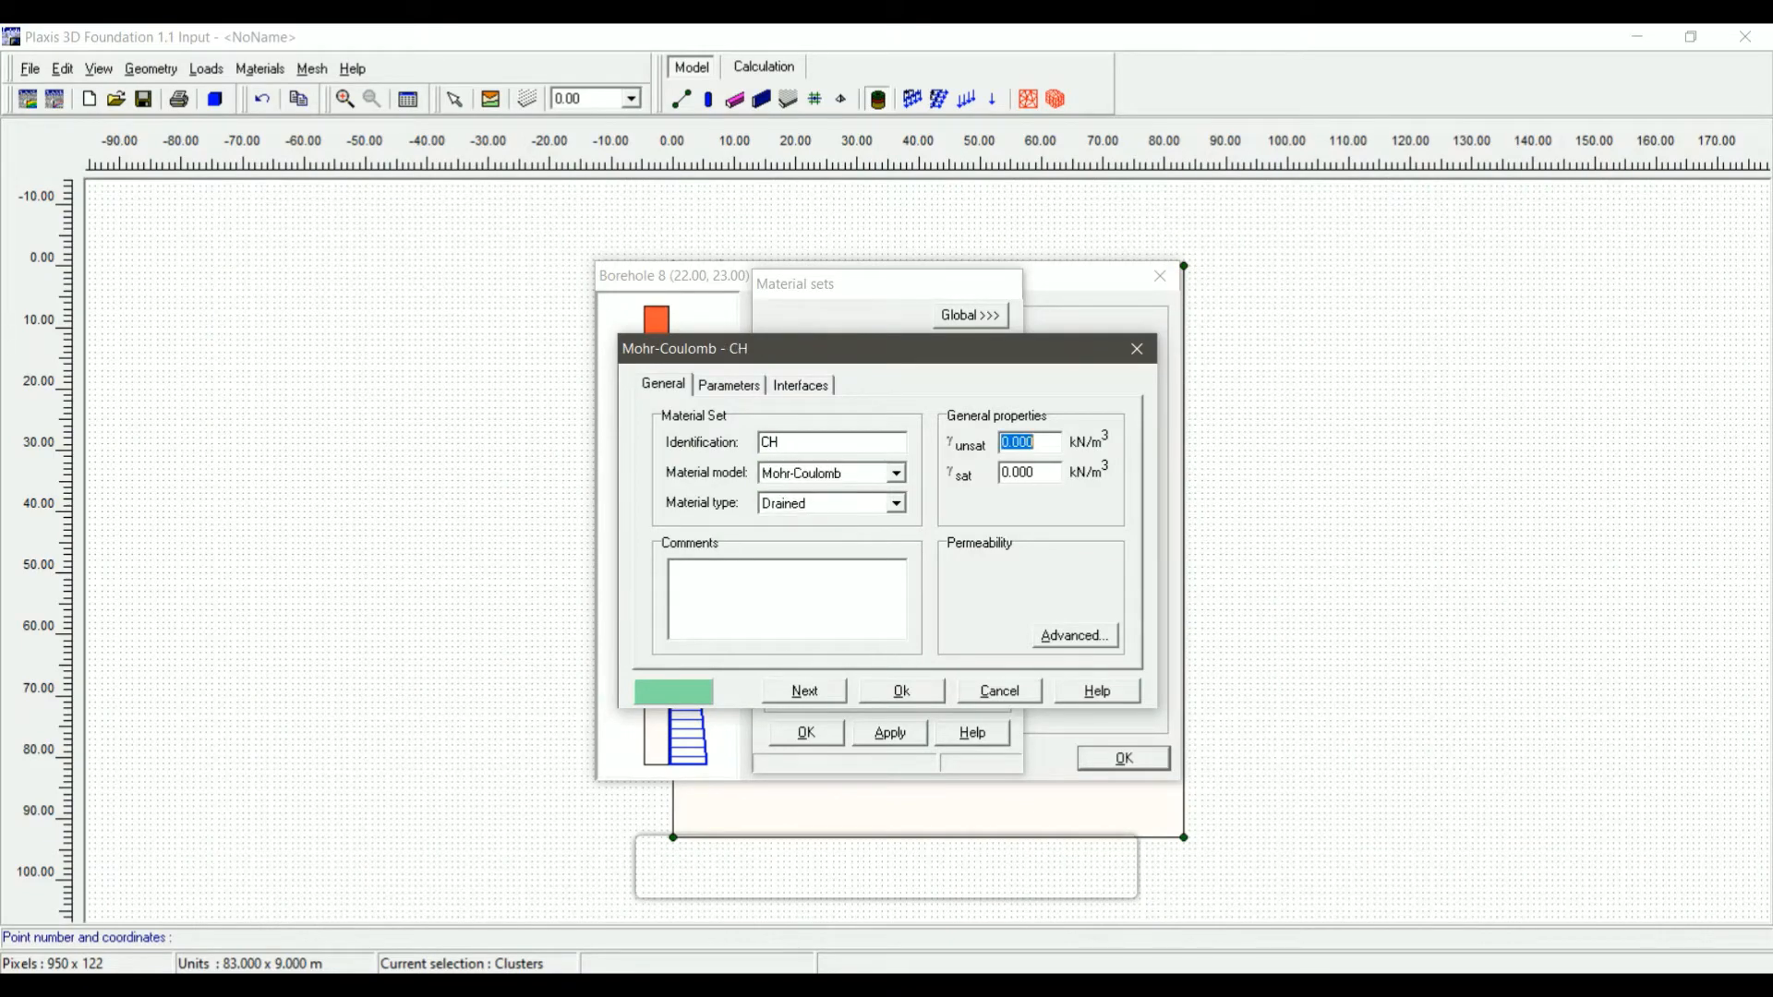
pyautogui.write('18.5')
pyautogui.press('Tab')
pyautogui.write('18.5')
# Set the CH material's Eref to 700 kN/m², Poisson's ratio to 0.4 and cohesion to 50 kN/m²
pyautogui.click(829, 701)
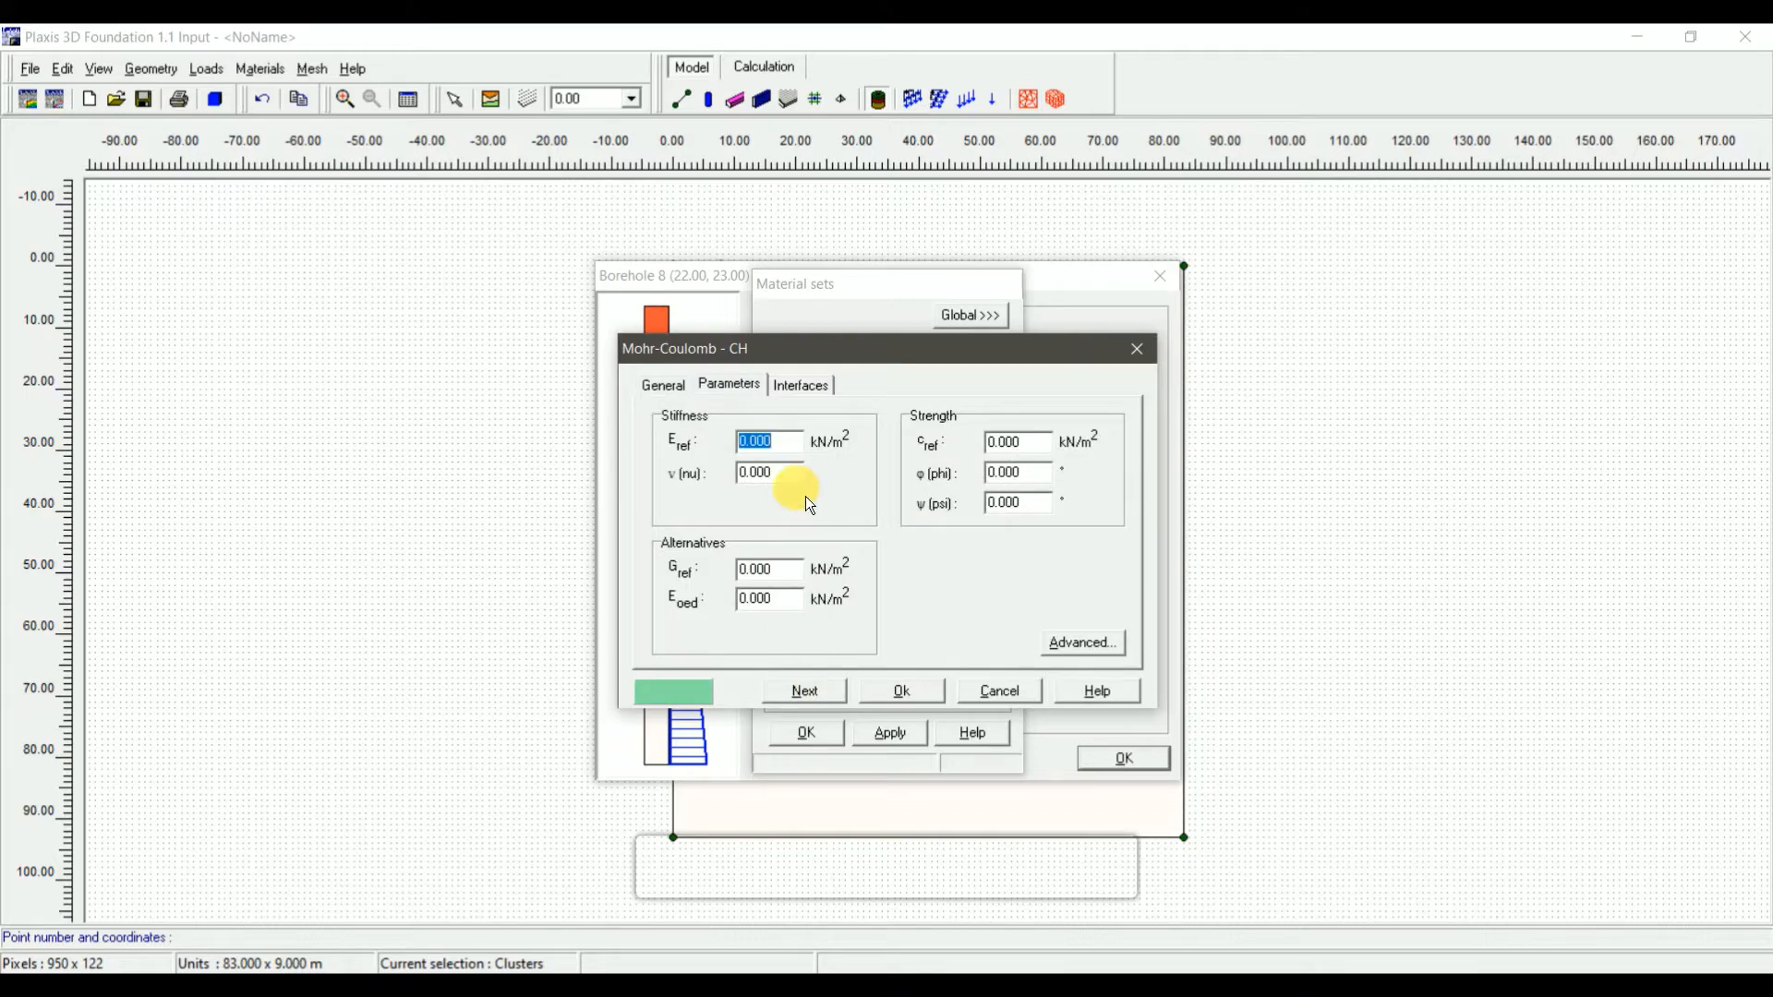
pyautogui.write('700')
pyautogui.press('Tab')
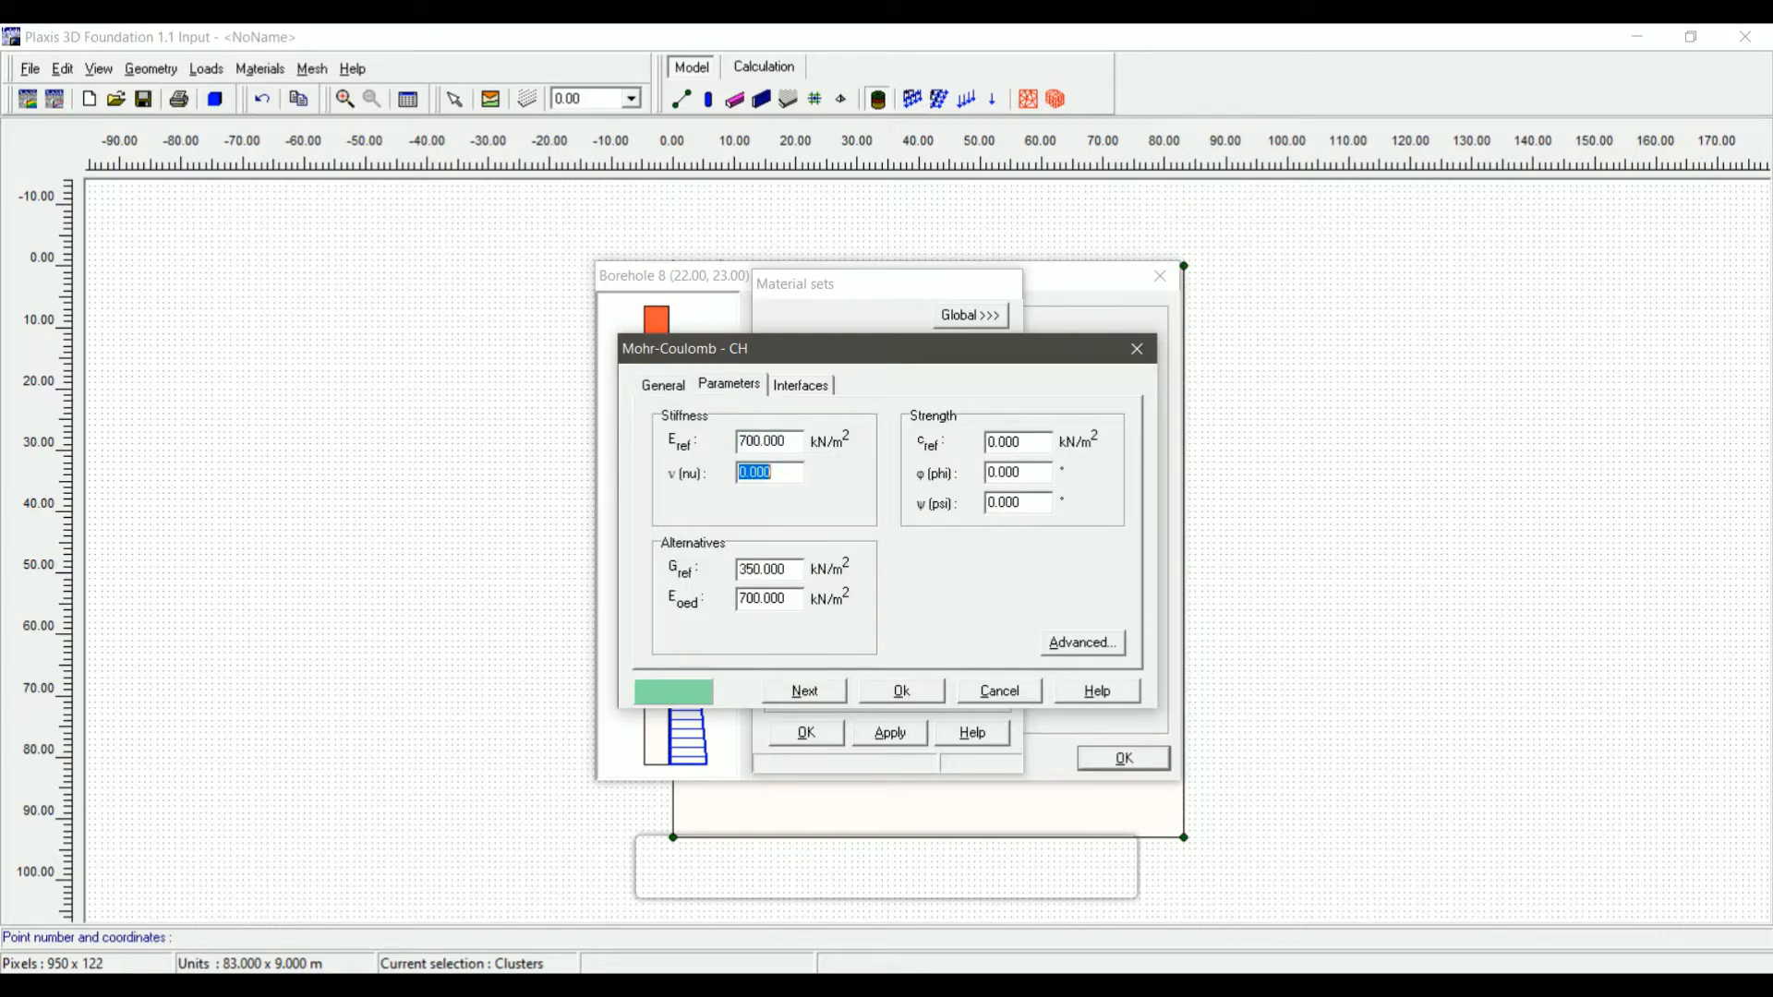
pyautogui.write('0.4')
pyautogui.press('Tab')
pyautogui.press('Tab')
pyautogui.press('Tab')
pyautogui.write('50')
# Give the CH material a yellow colour and assign it to the borehole's middle layer
pyautogui.click(692, 694)
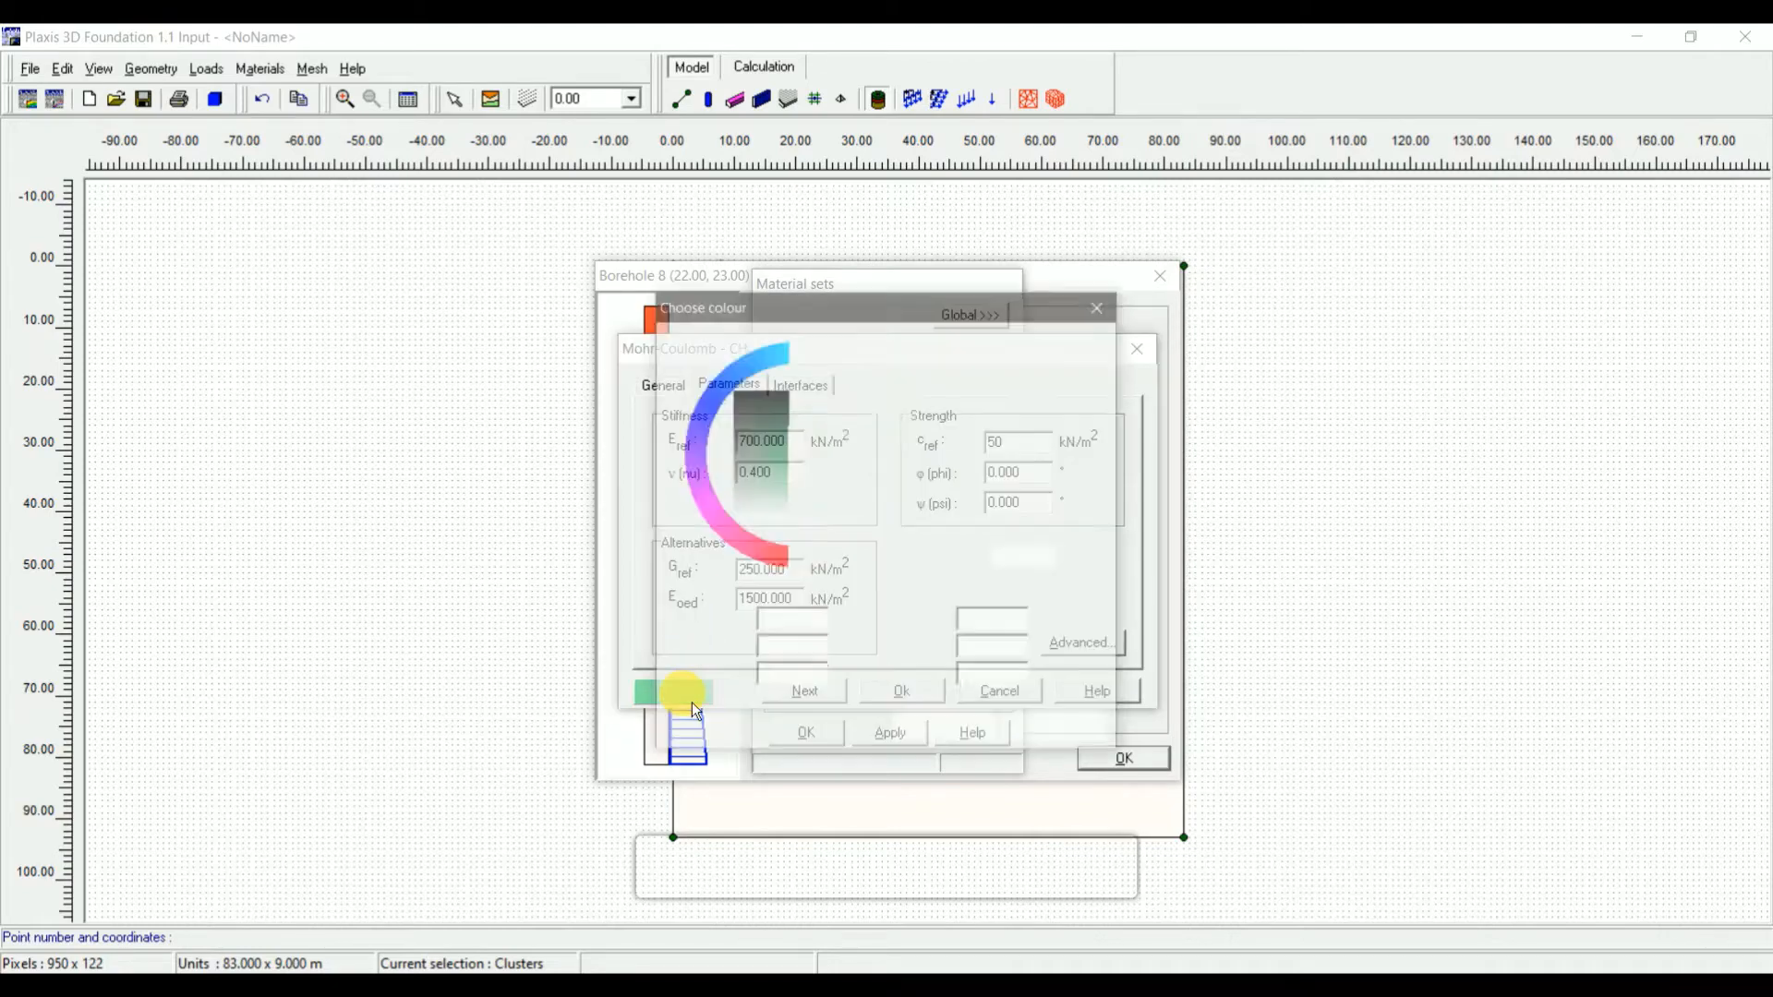
pyautogui.click(890, 530)
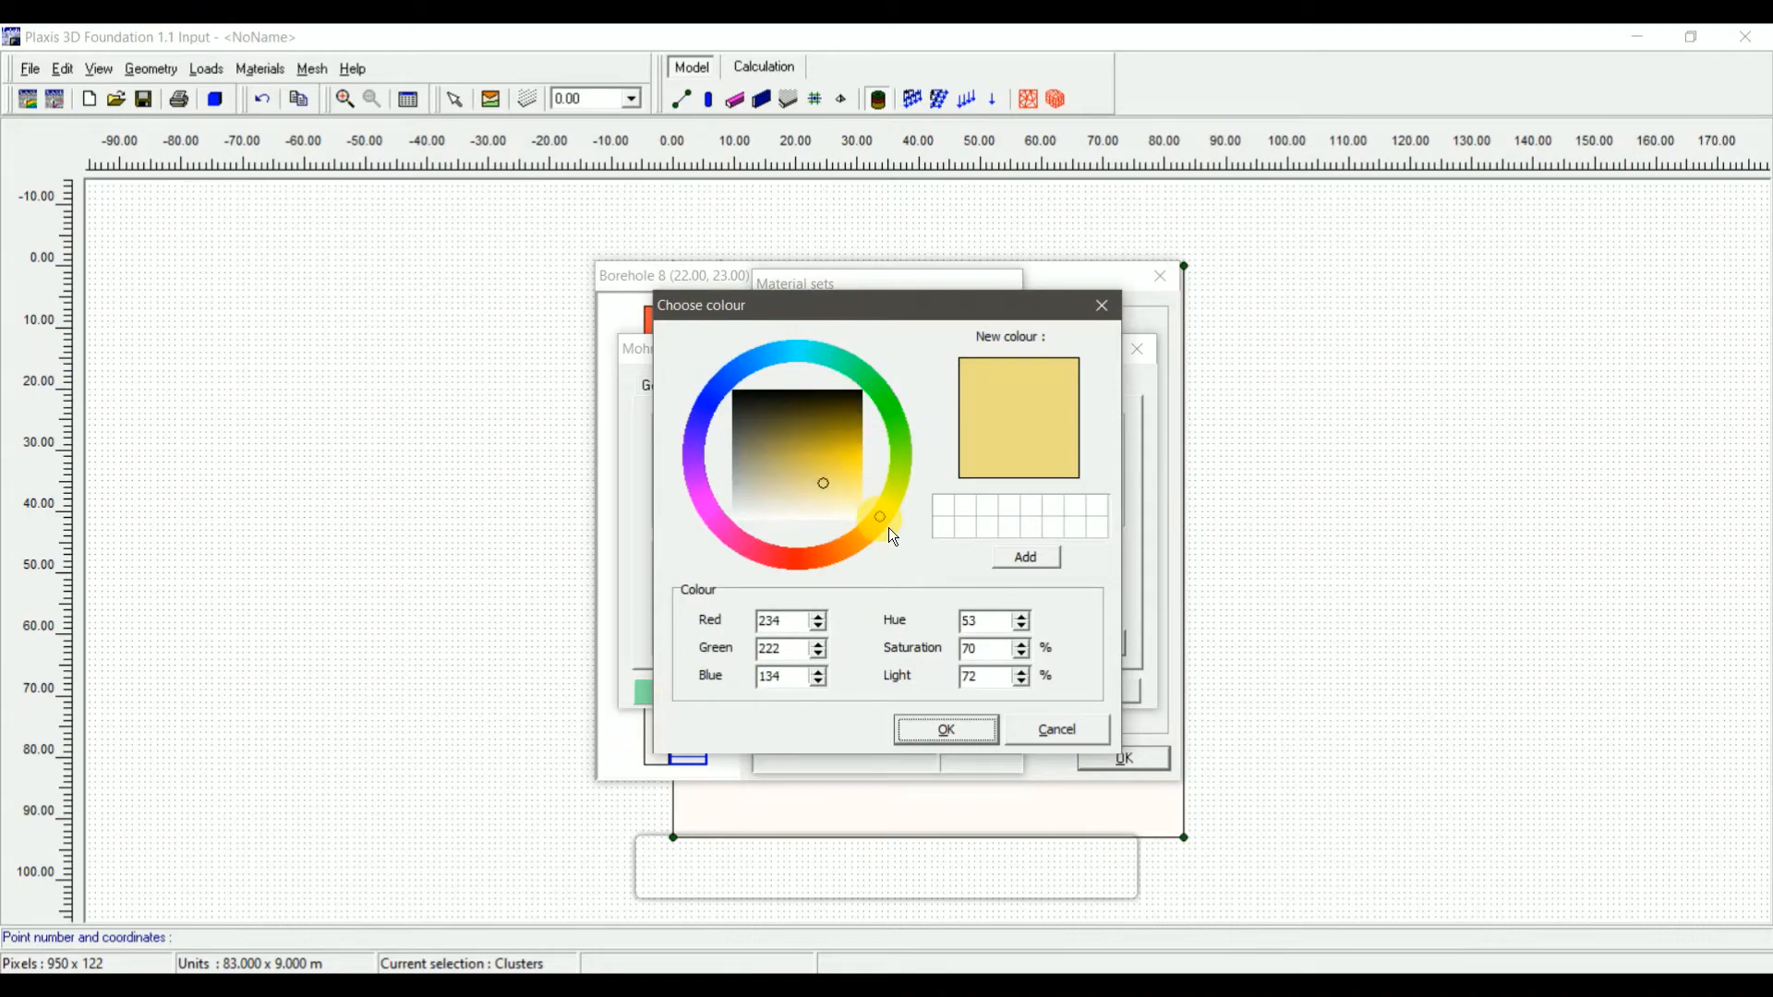
pyautogui.click(857, 467)
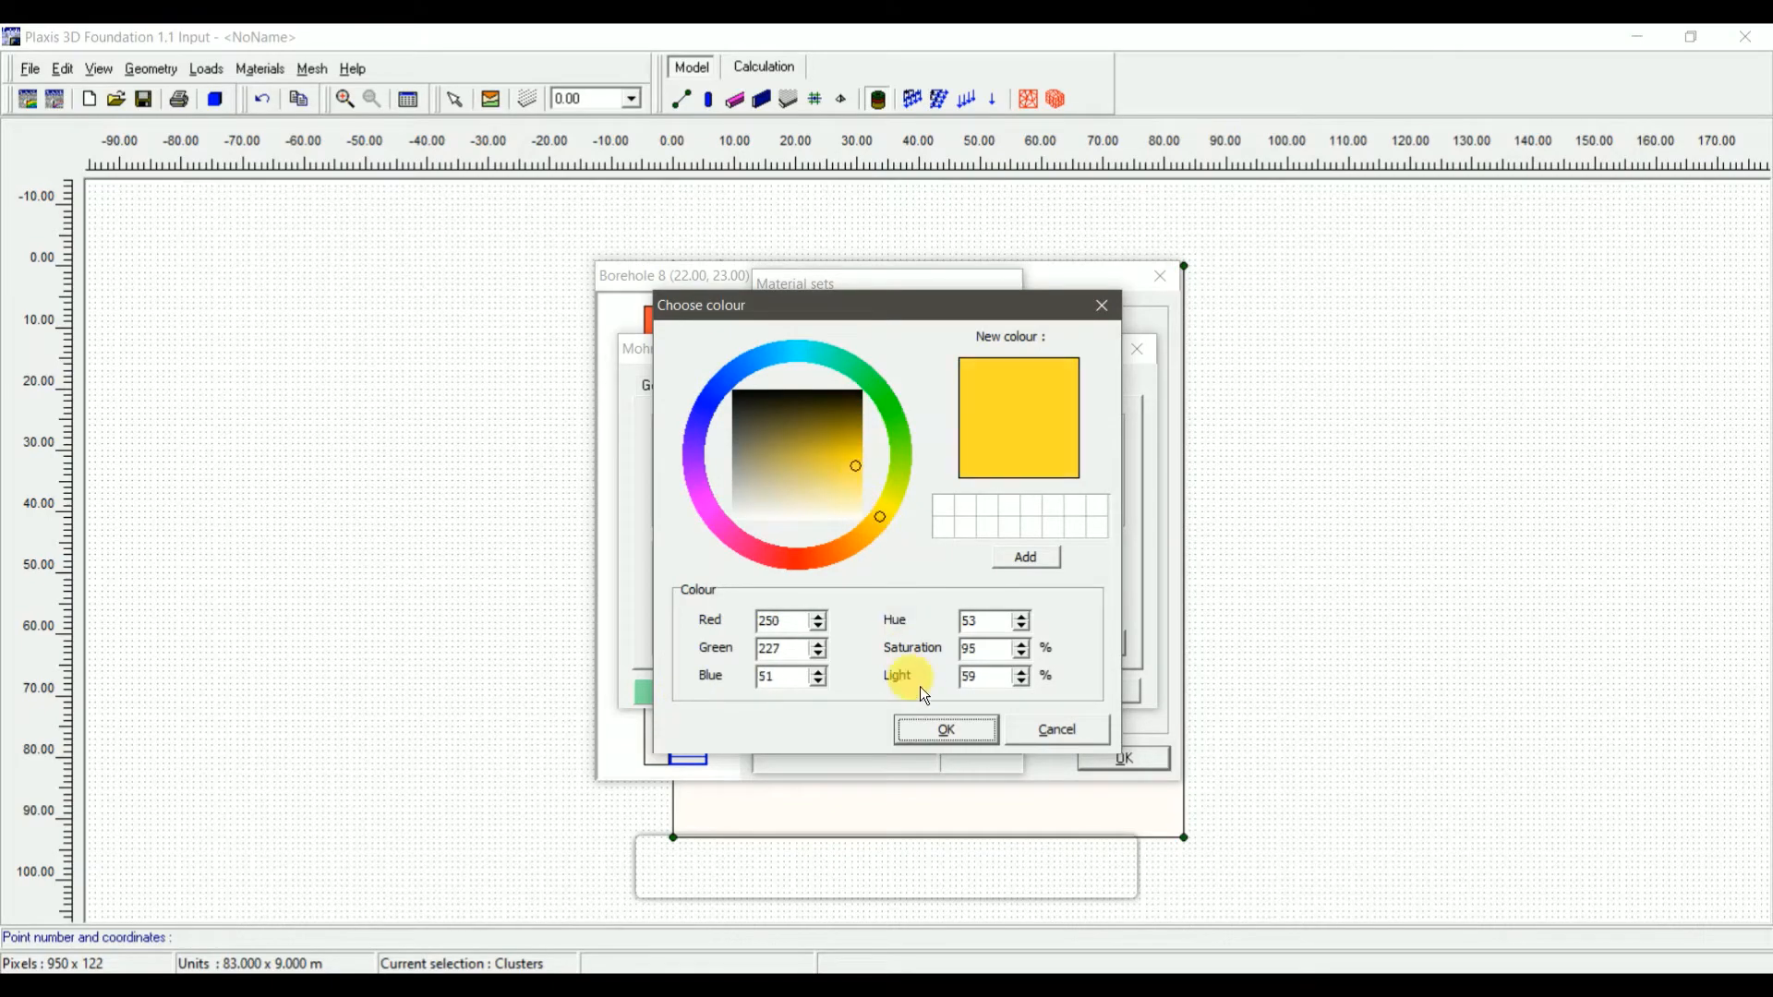
pyautogui.click(940, 739)
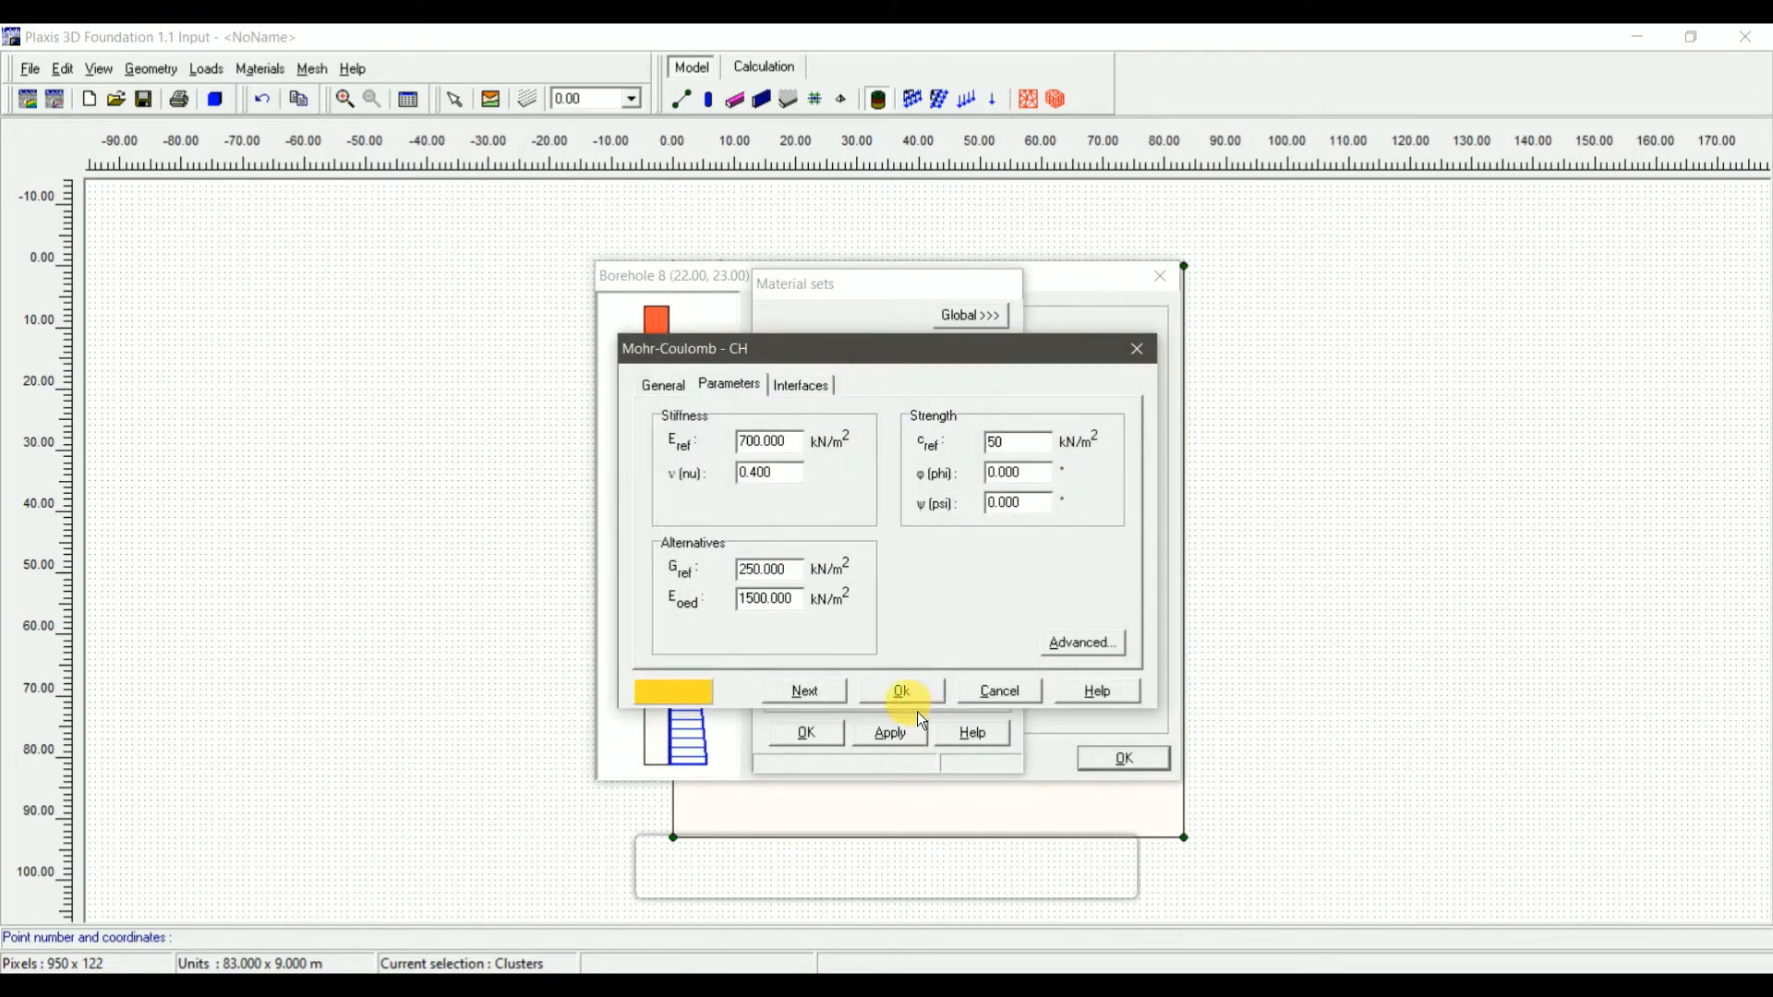
pyautogui.click(890, 704)
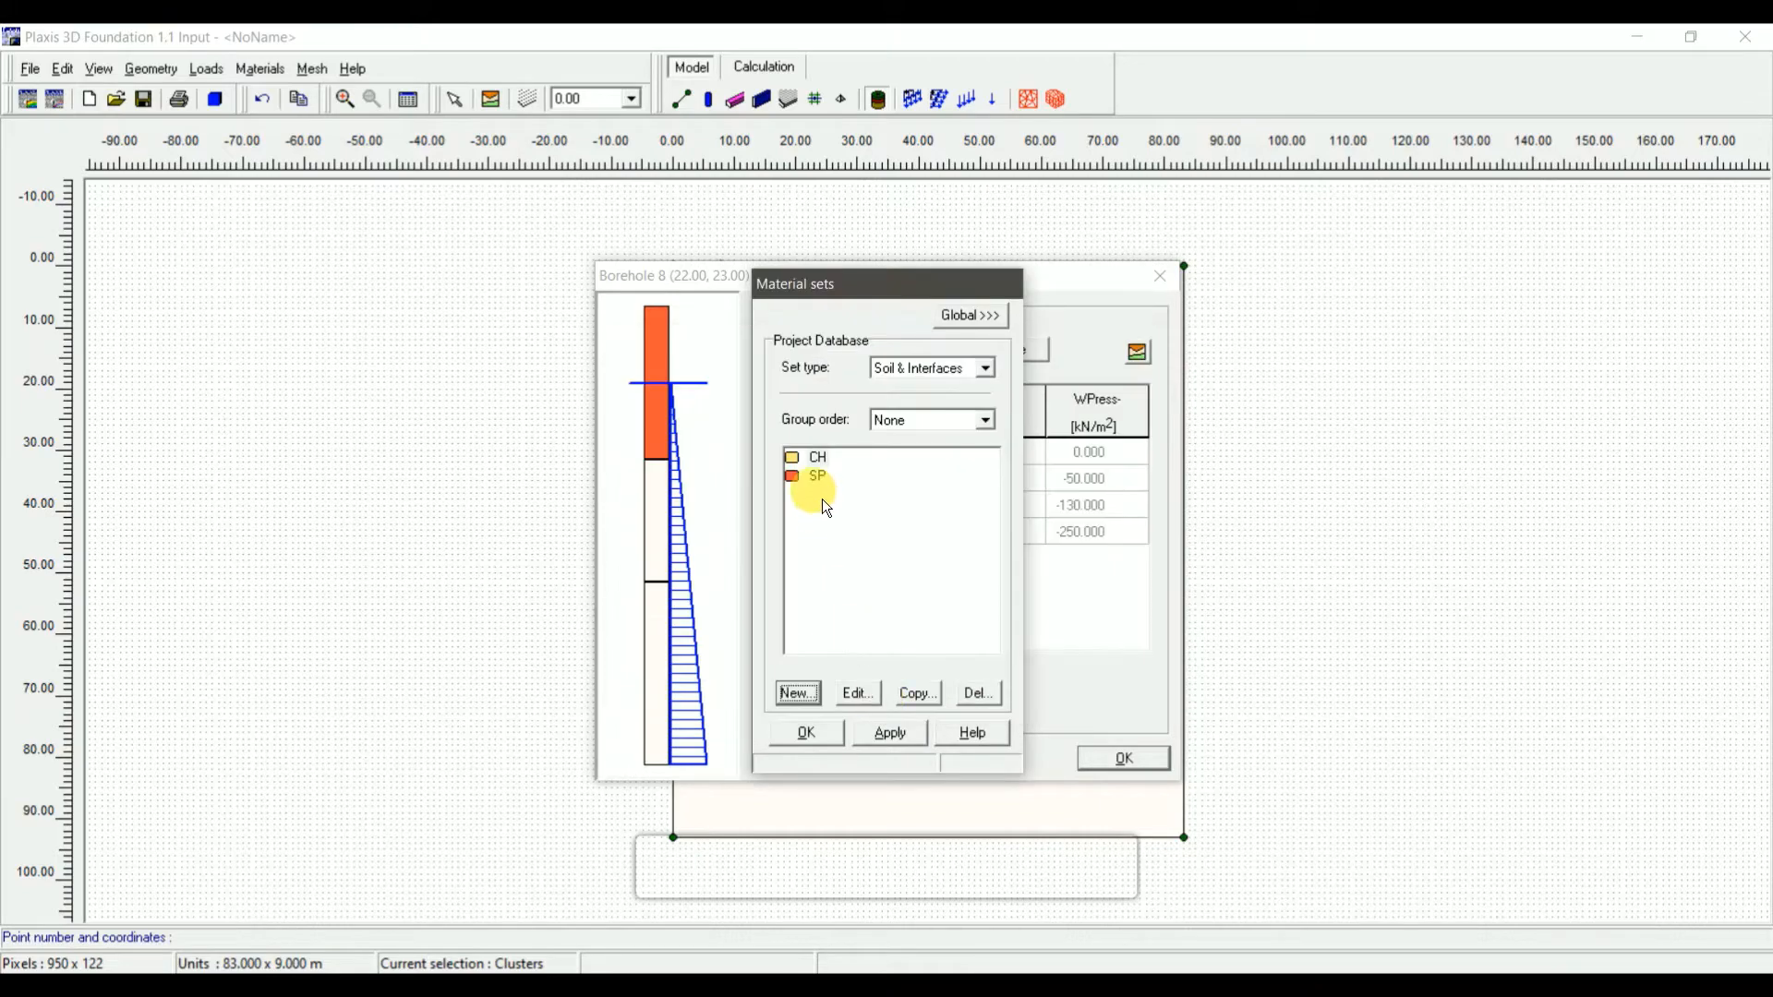
pyautogui.moveTo(817, 457); pyautogui.dragTo(662, 509)
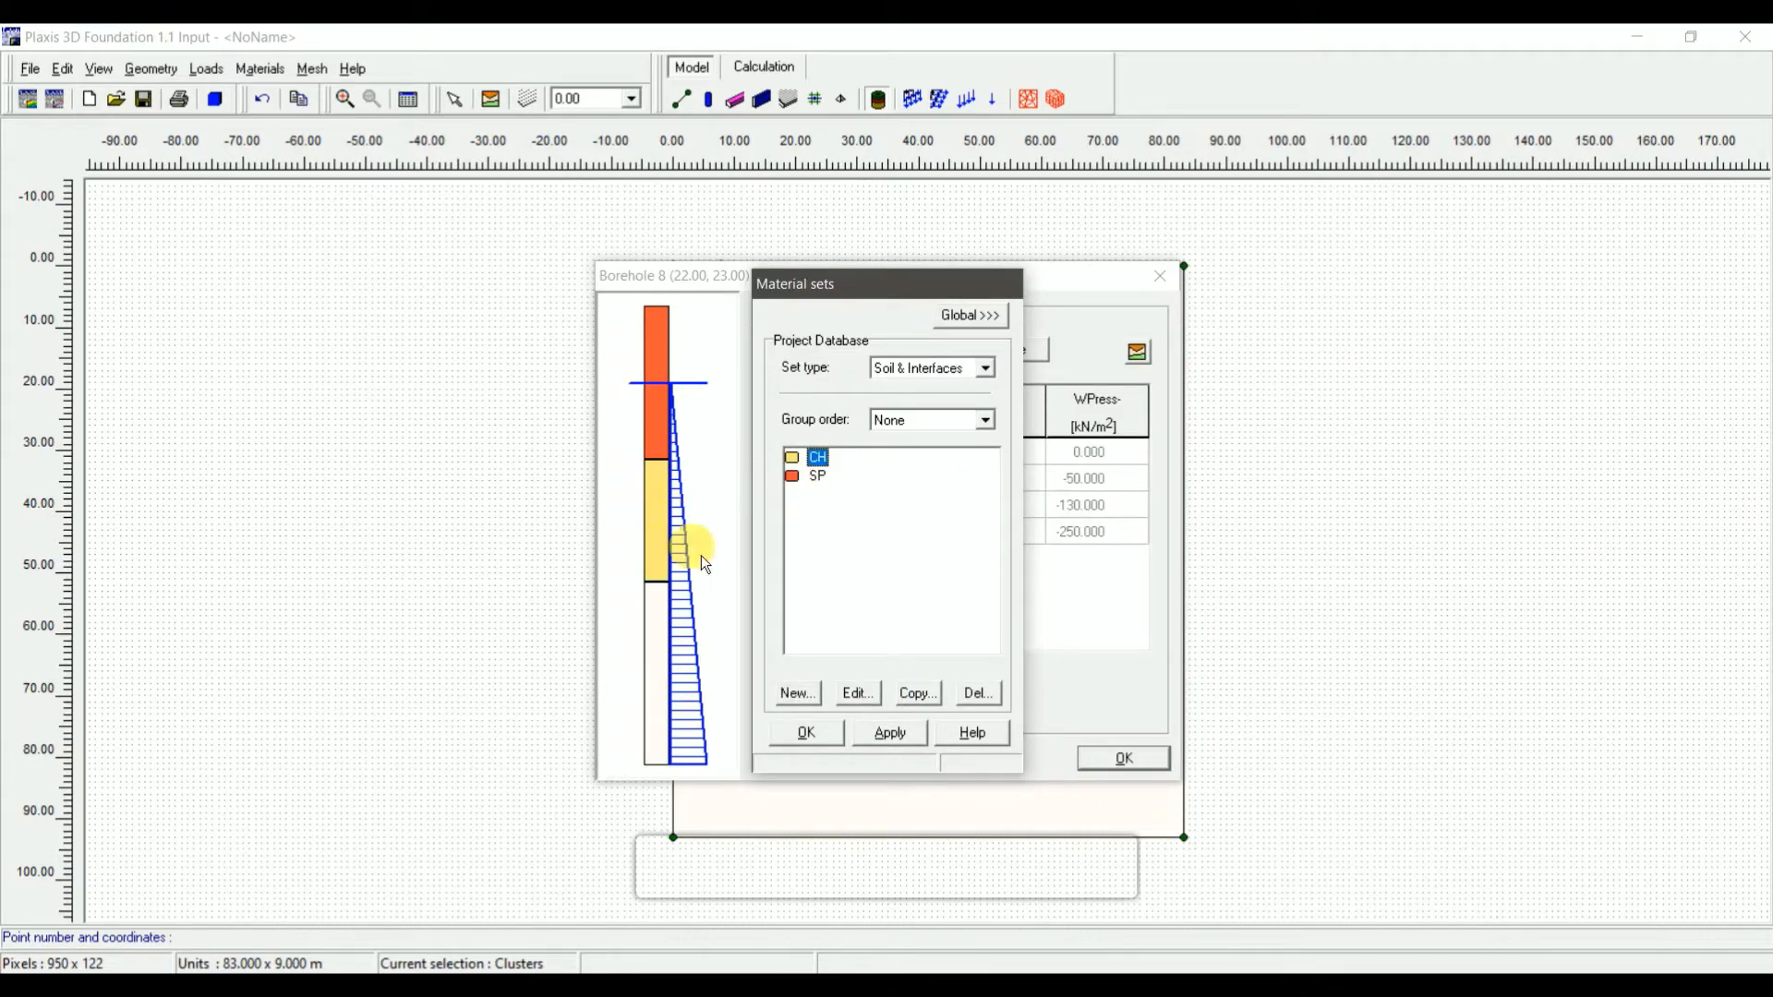
# Create a soil material set named Bedrock and set its material type to UnDrained
pyautogui.click(800, 703)
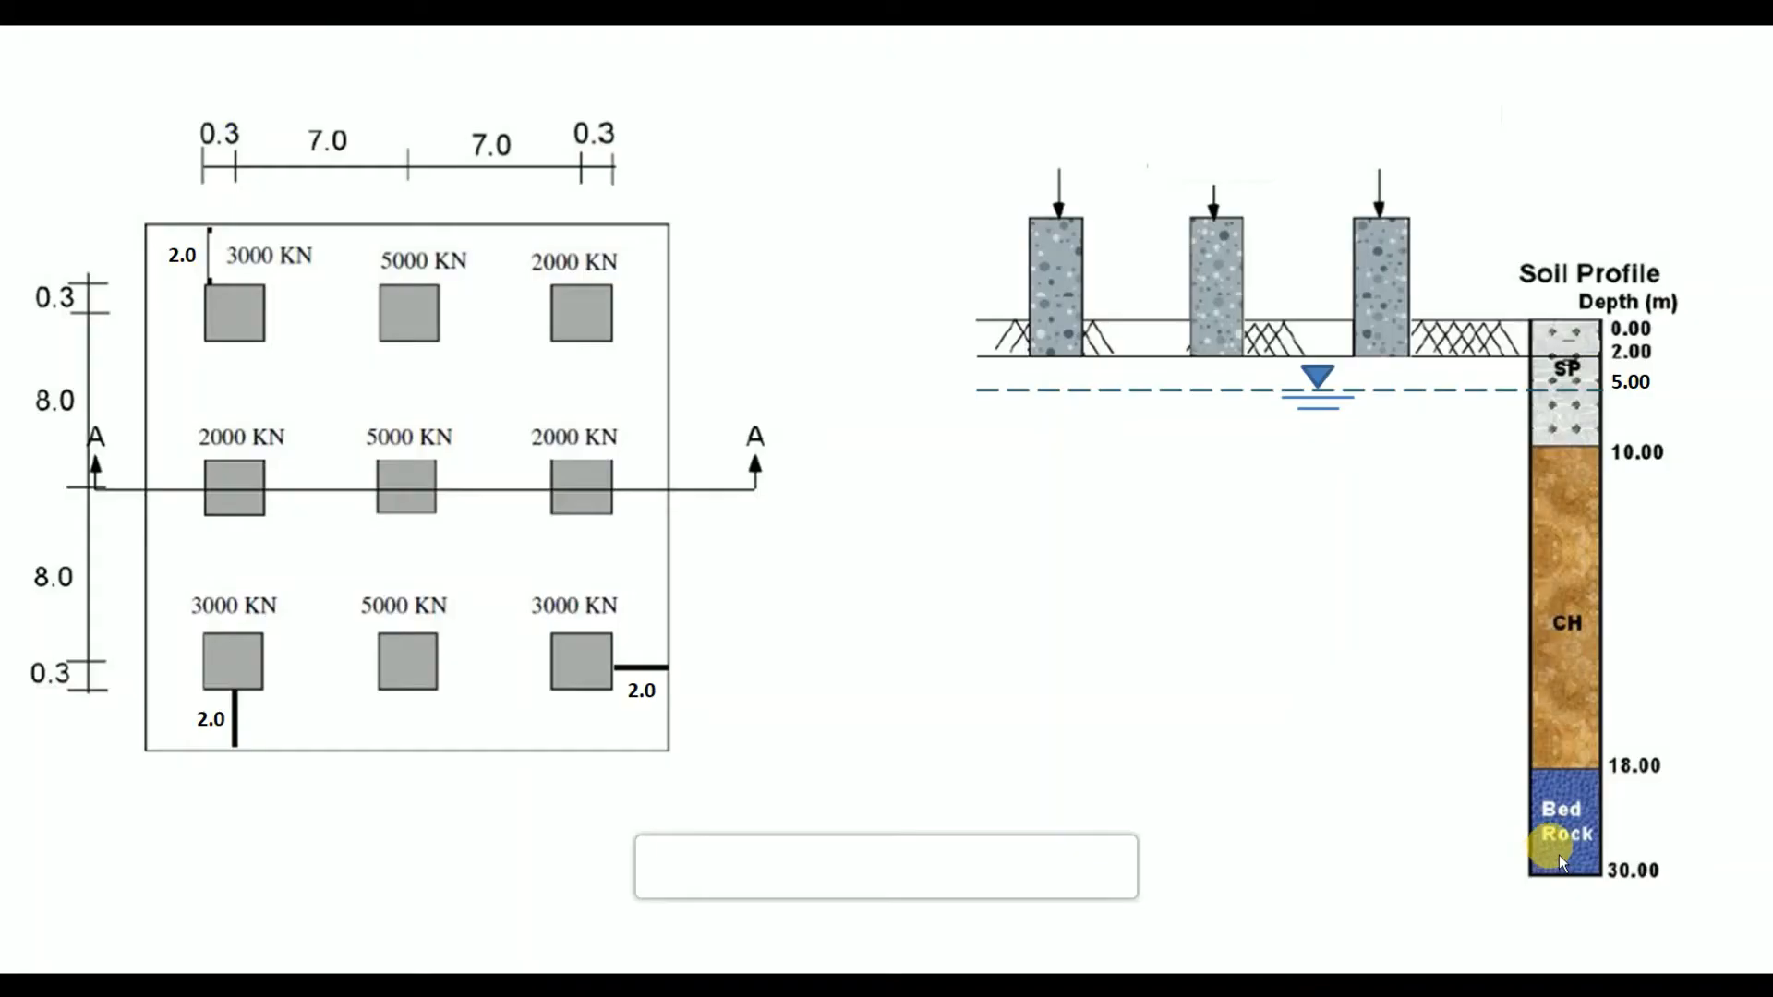
pyautogui.click(1556, 822)
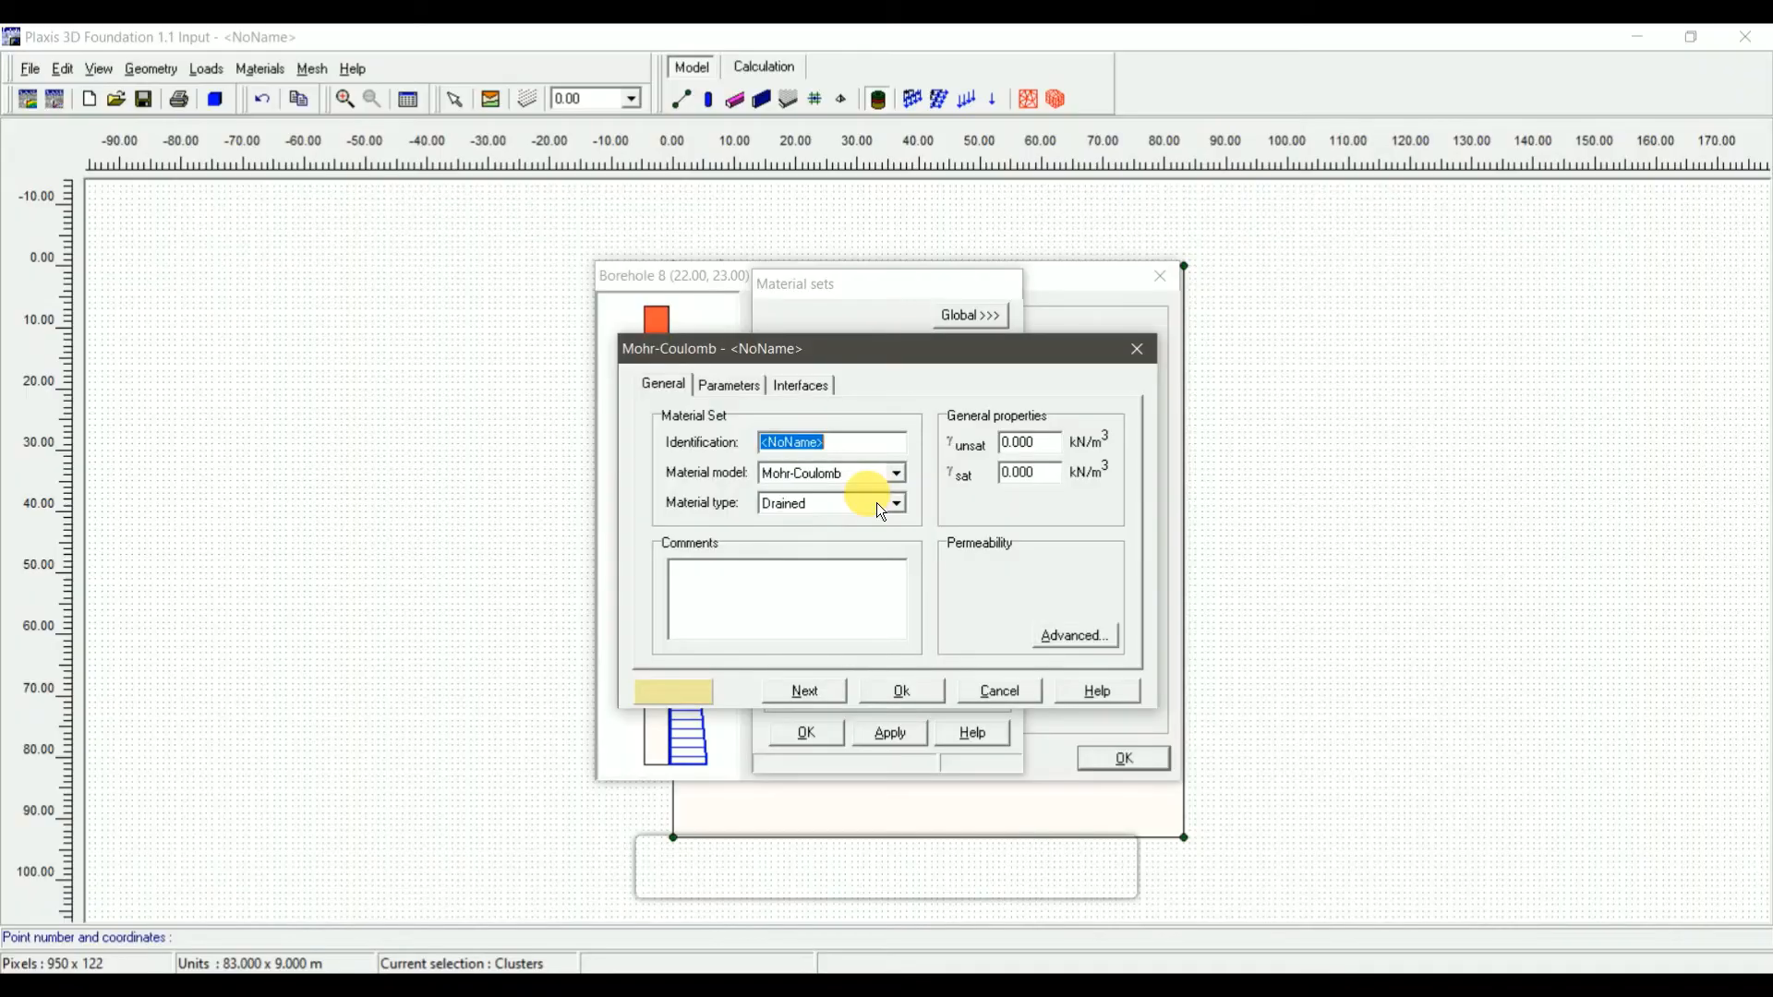
pyautogui.write('Bedrock')
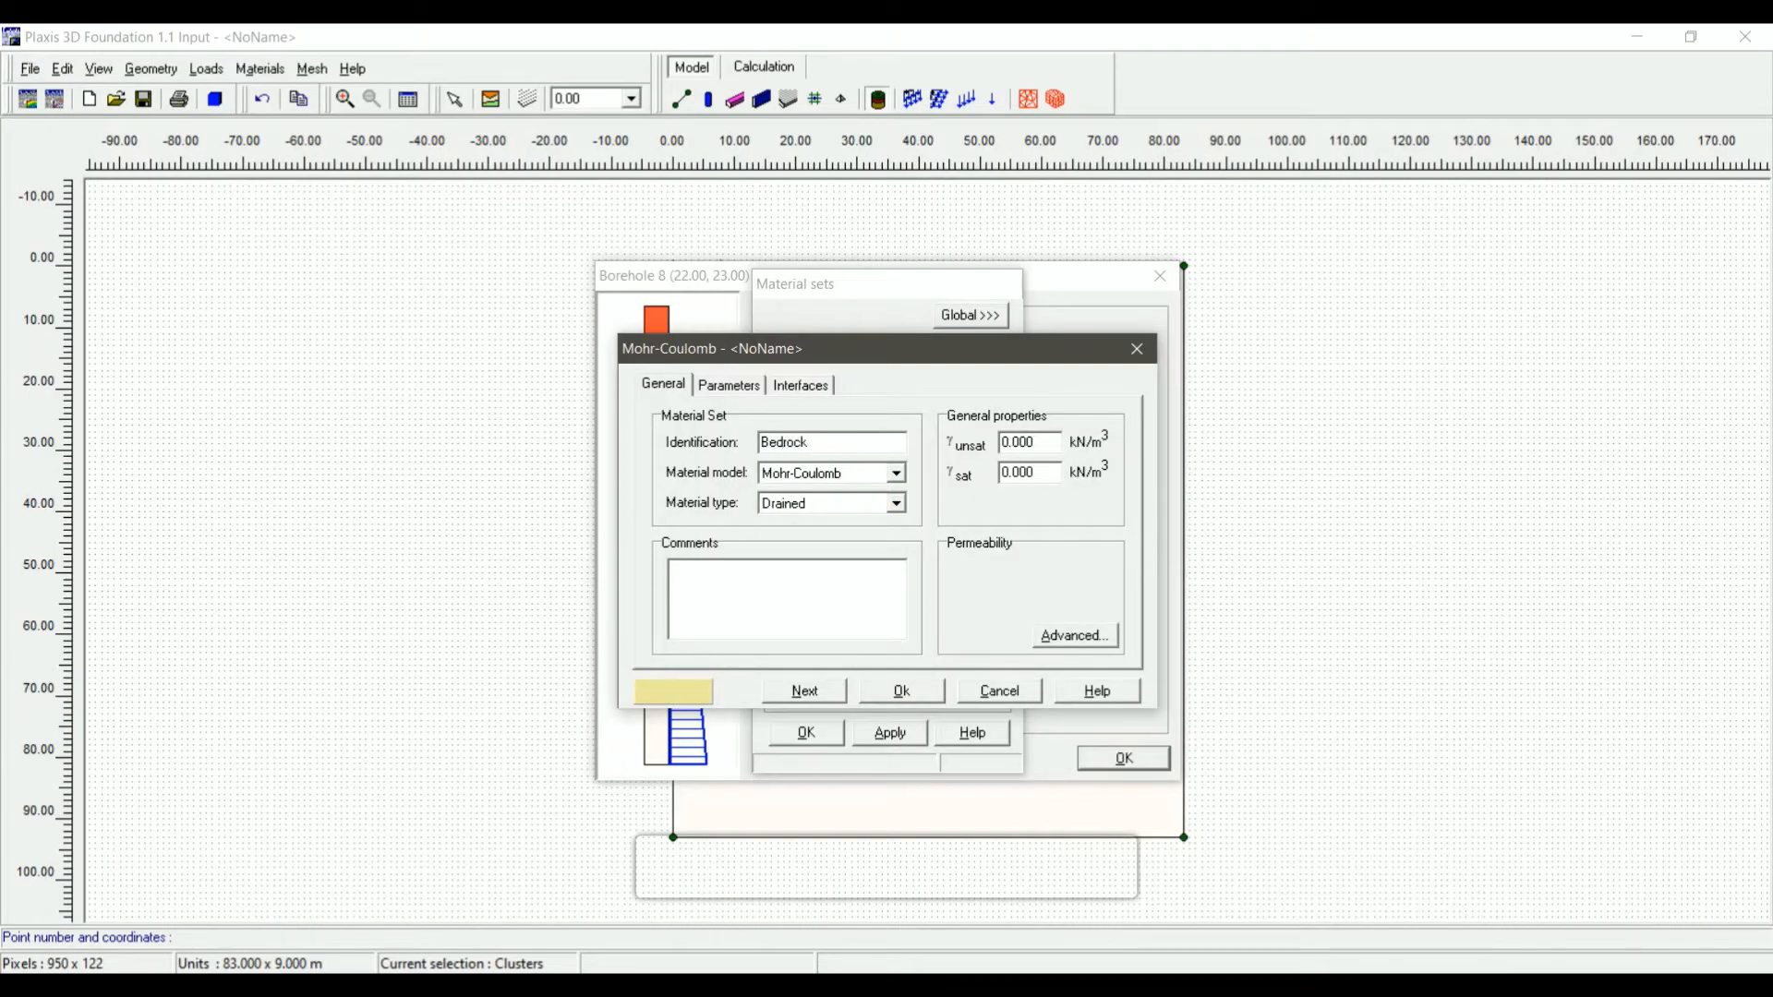
pyautogui.press('Tab')
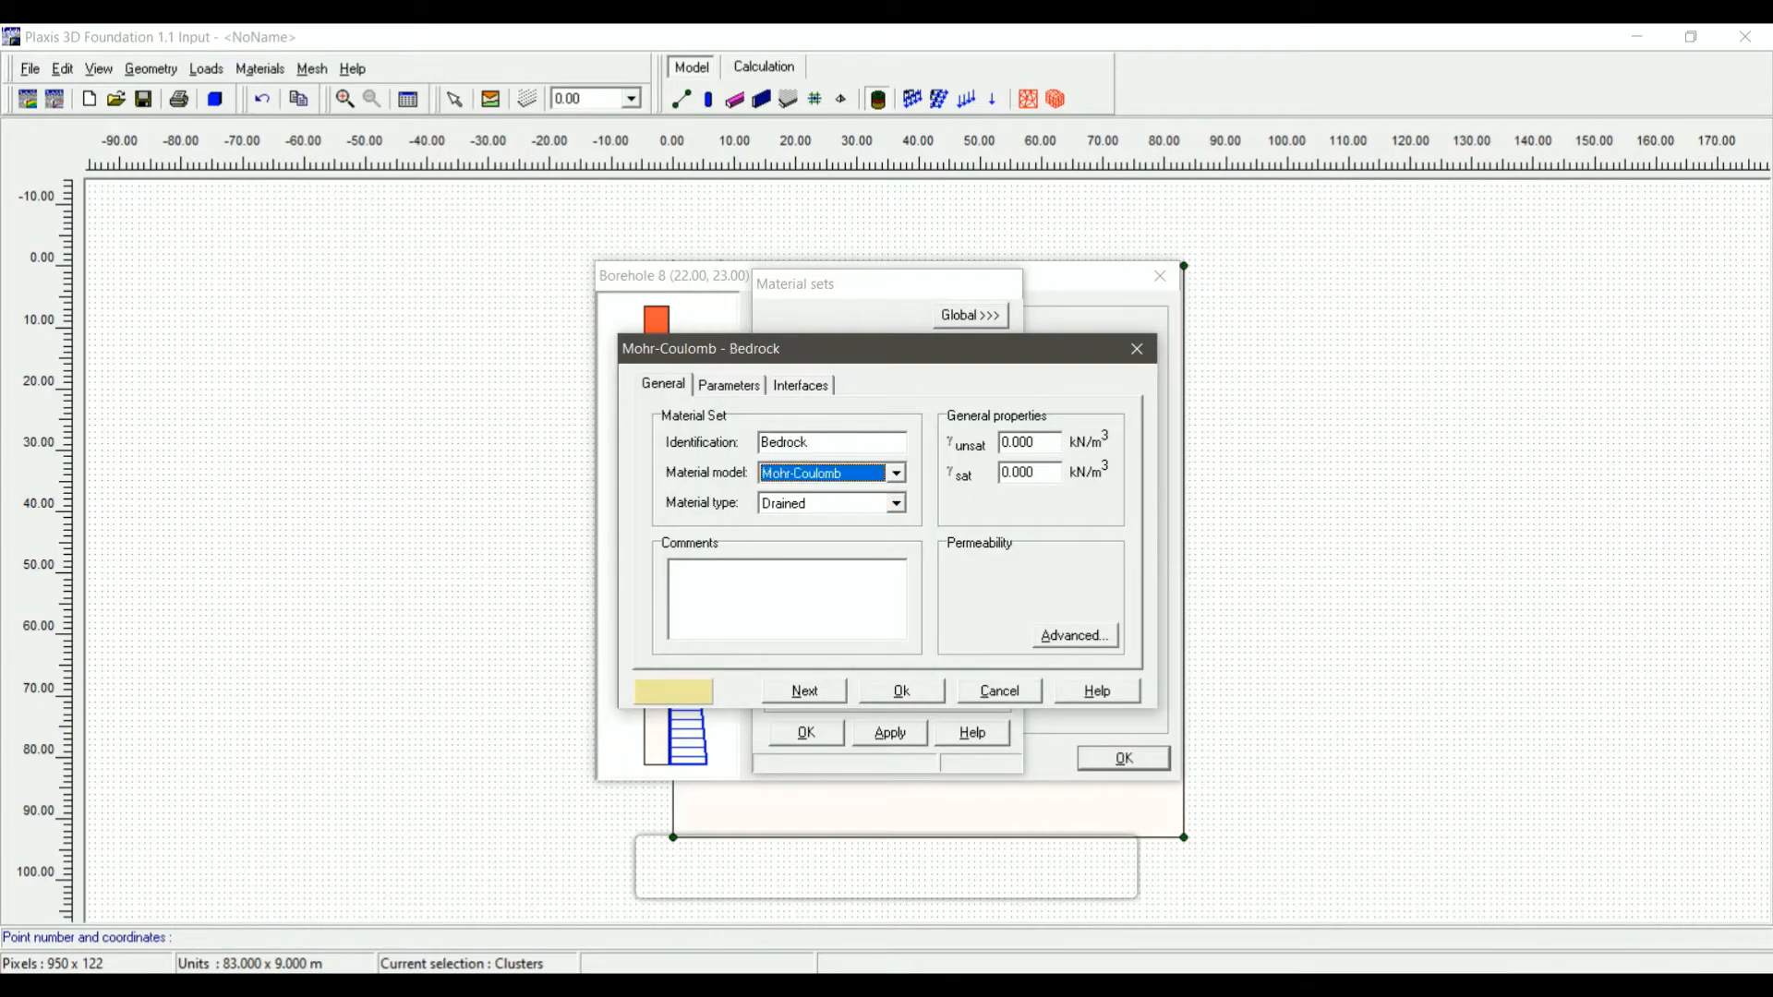
pyautogui.click(912, 510)
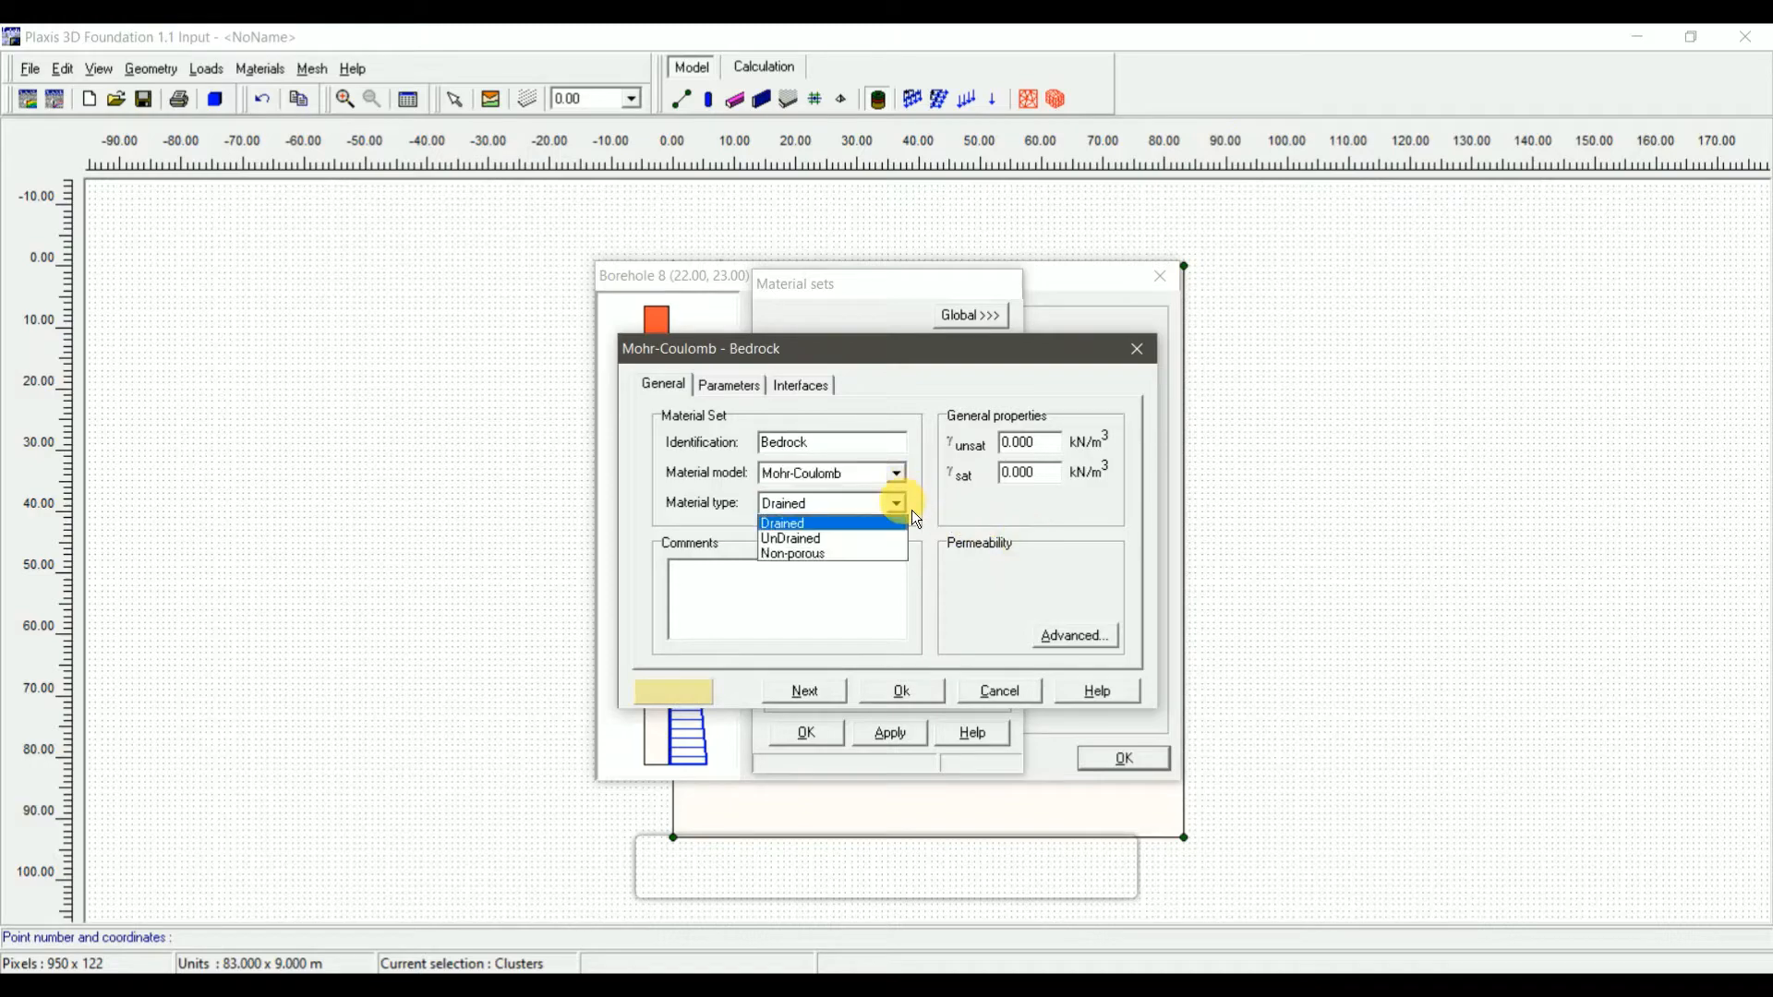
pyautogui.click(877, 543)
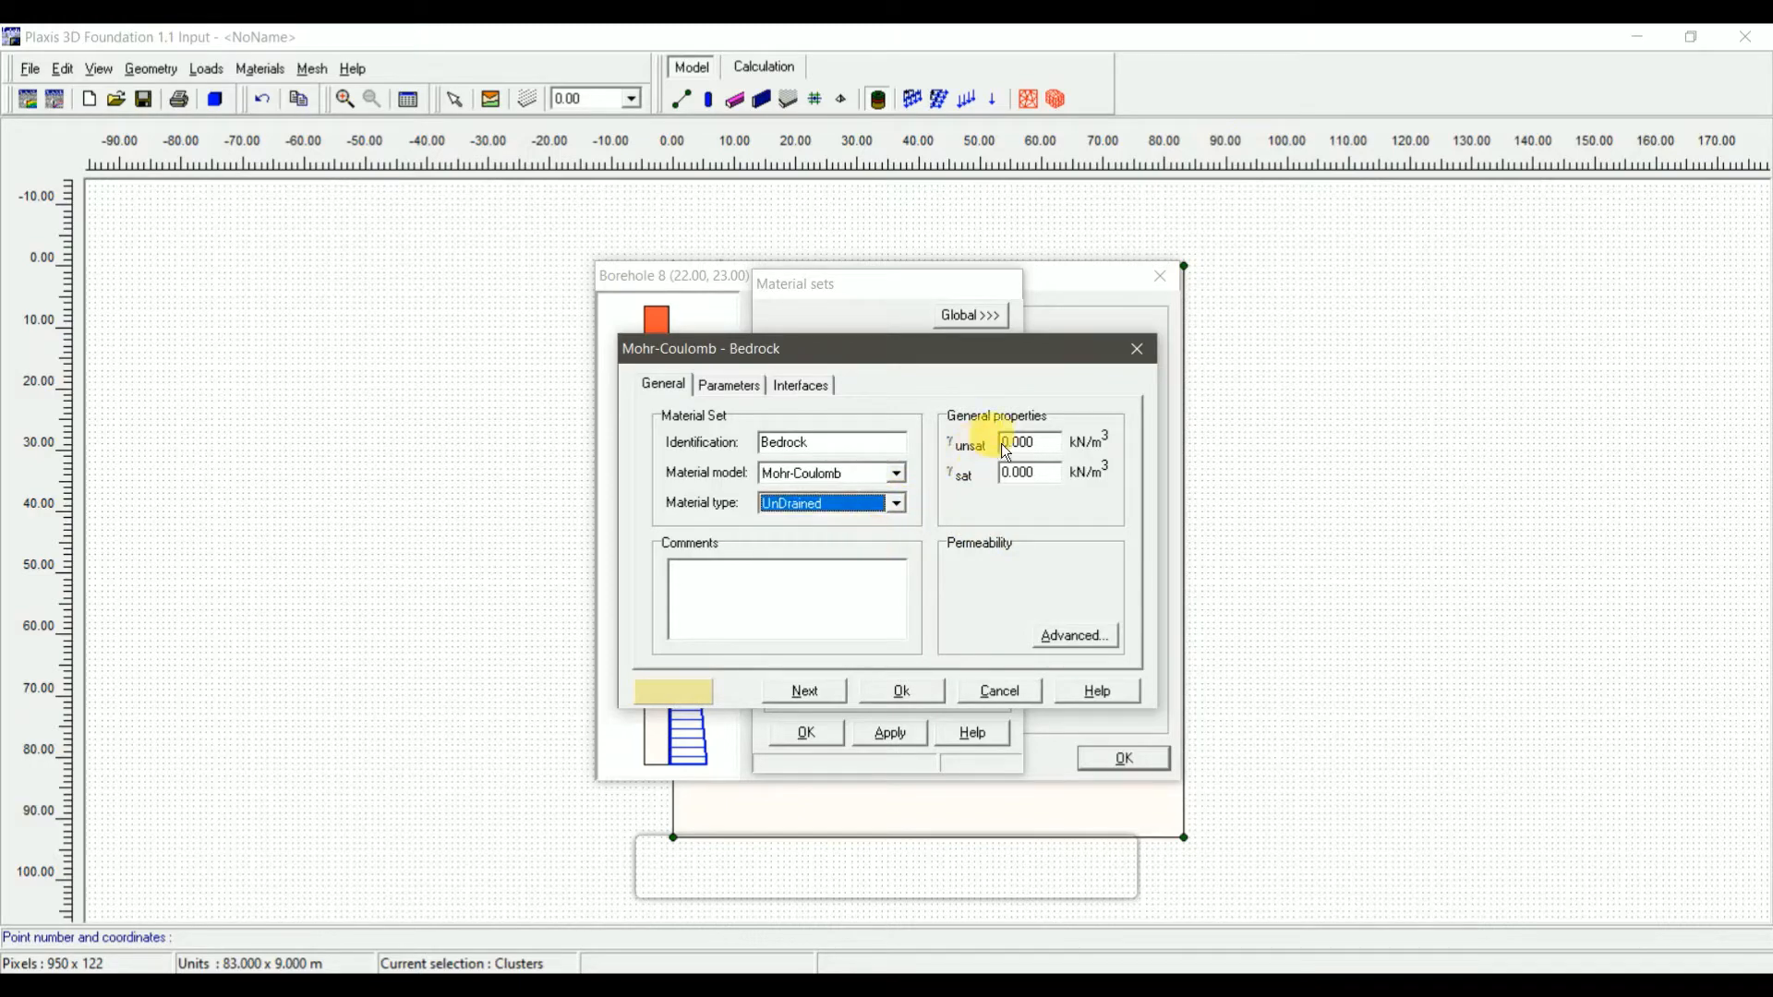
# Set the Bedrock material's unsaturated and saturated unit weights to 23 kN/m³
pyautogui.click(1052, 443)
pyautogui.write('23')
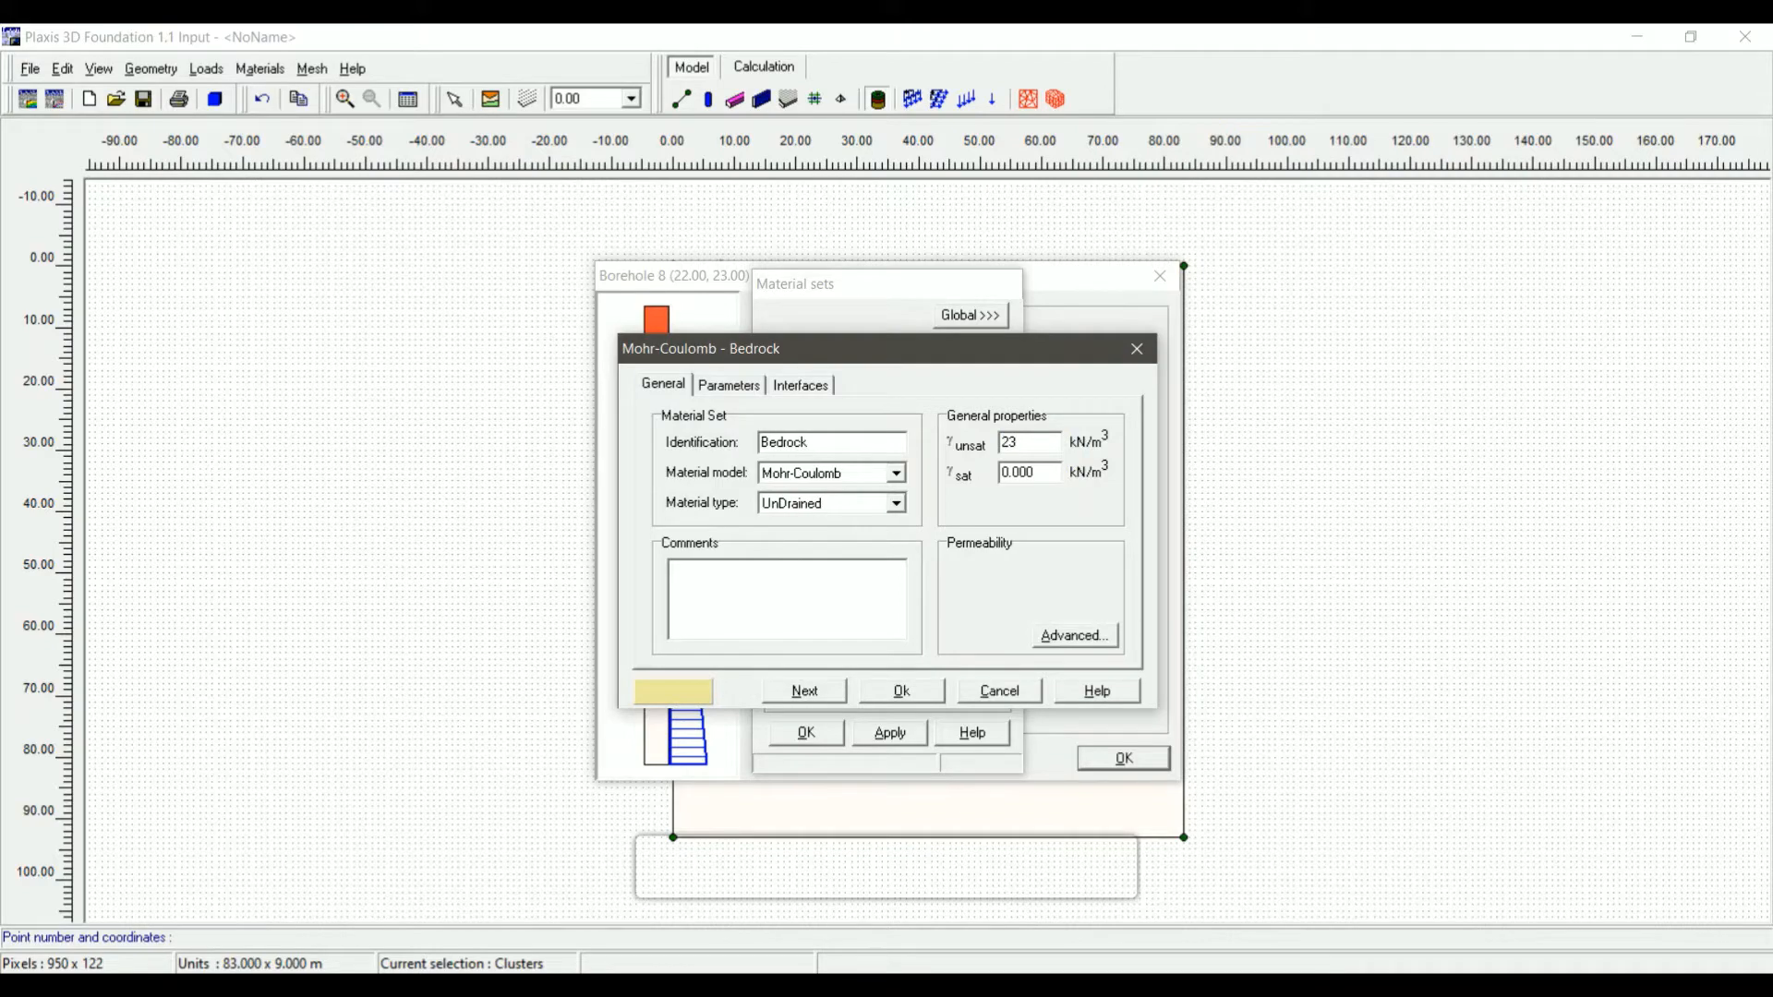
pyautogui.press('Tab')
pyautogui.write('23')
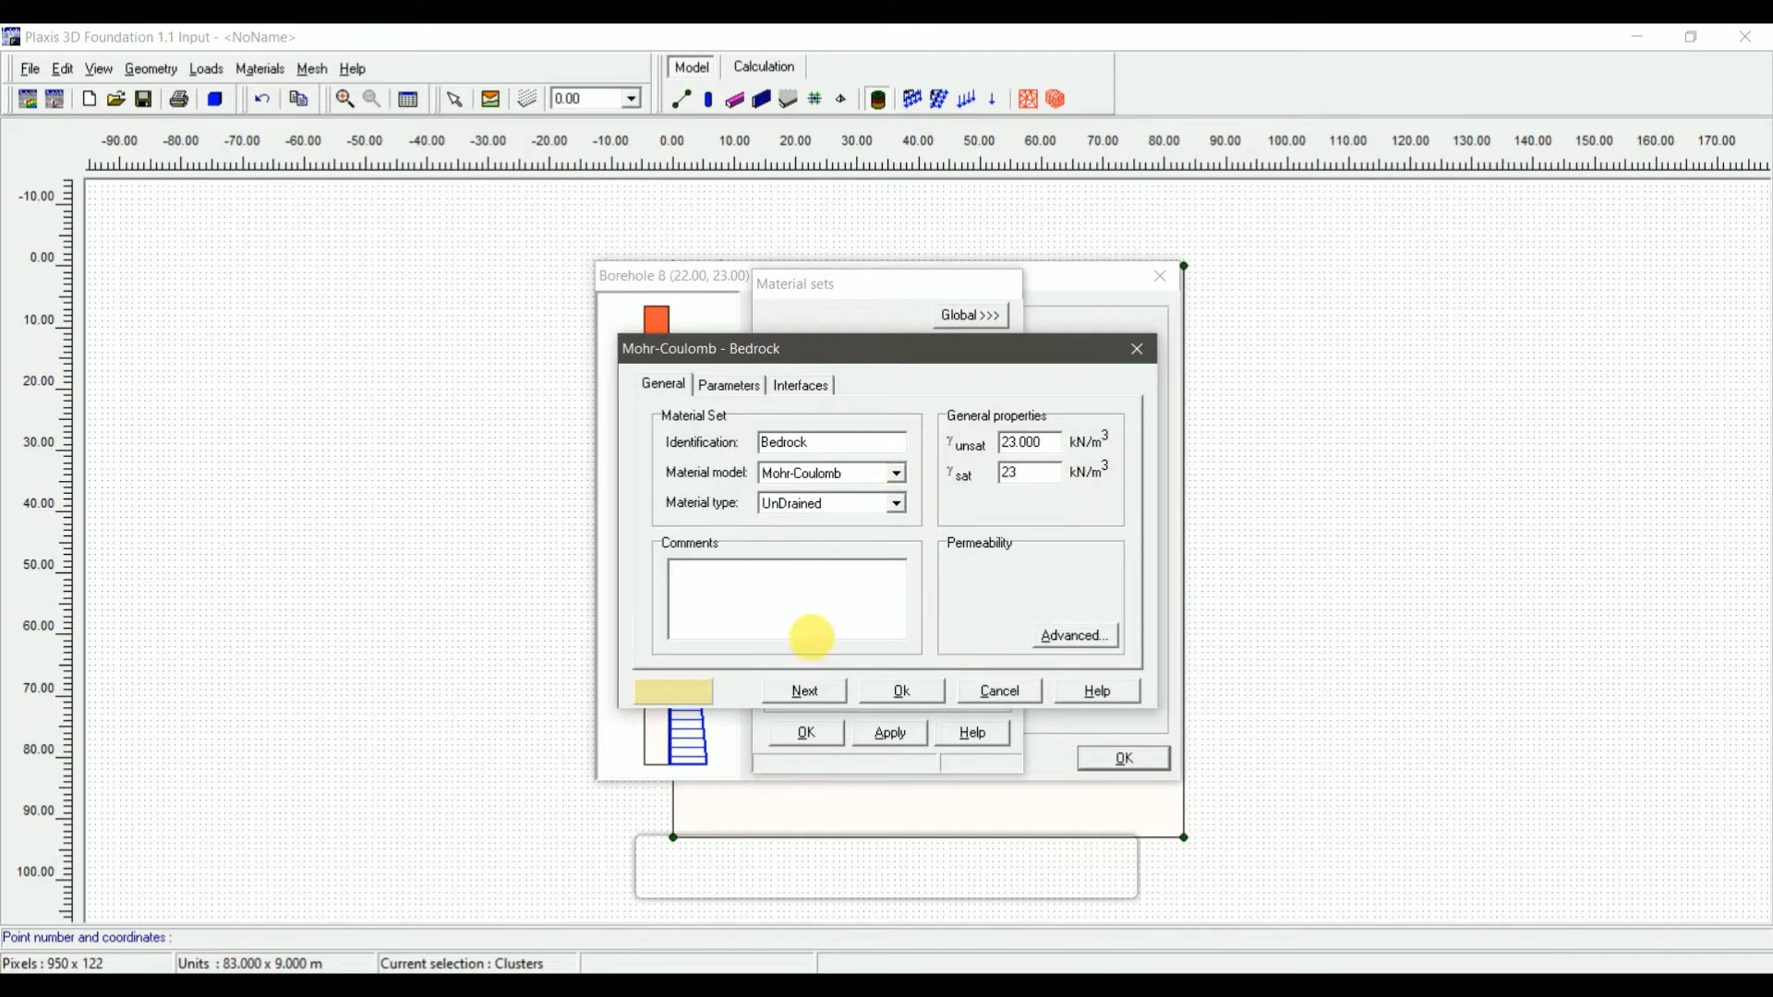
# Set the Bedrock material's Eref to 57500000 kN/m² and its Poisson's ratio to 0.284
pyautogui.click(818, 703)
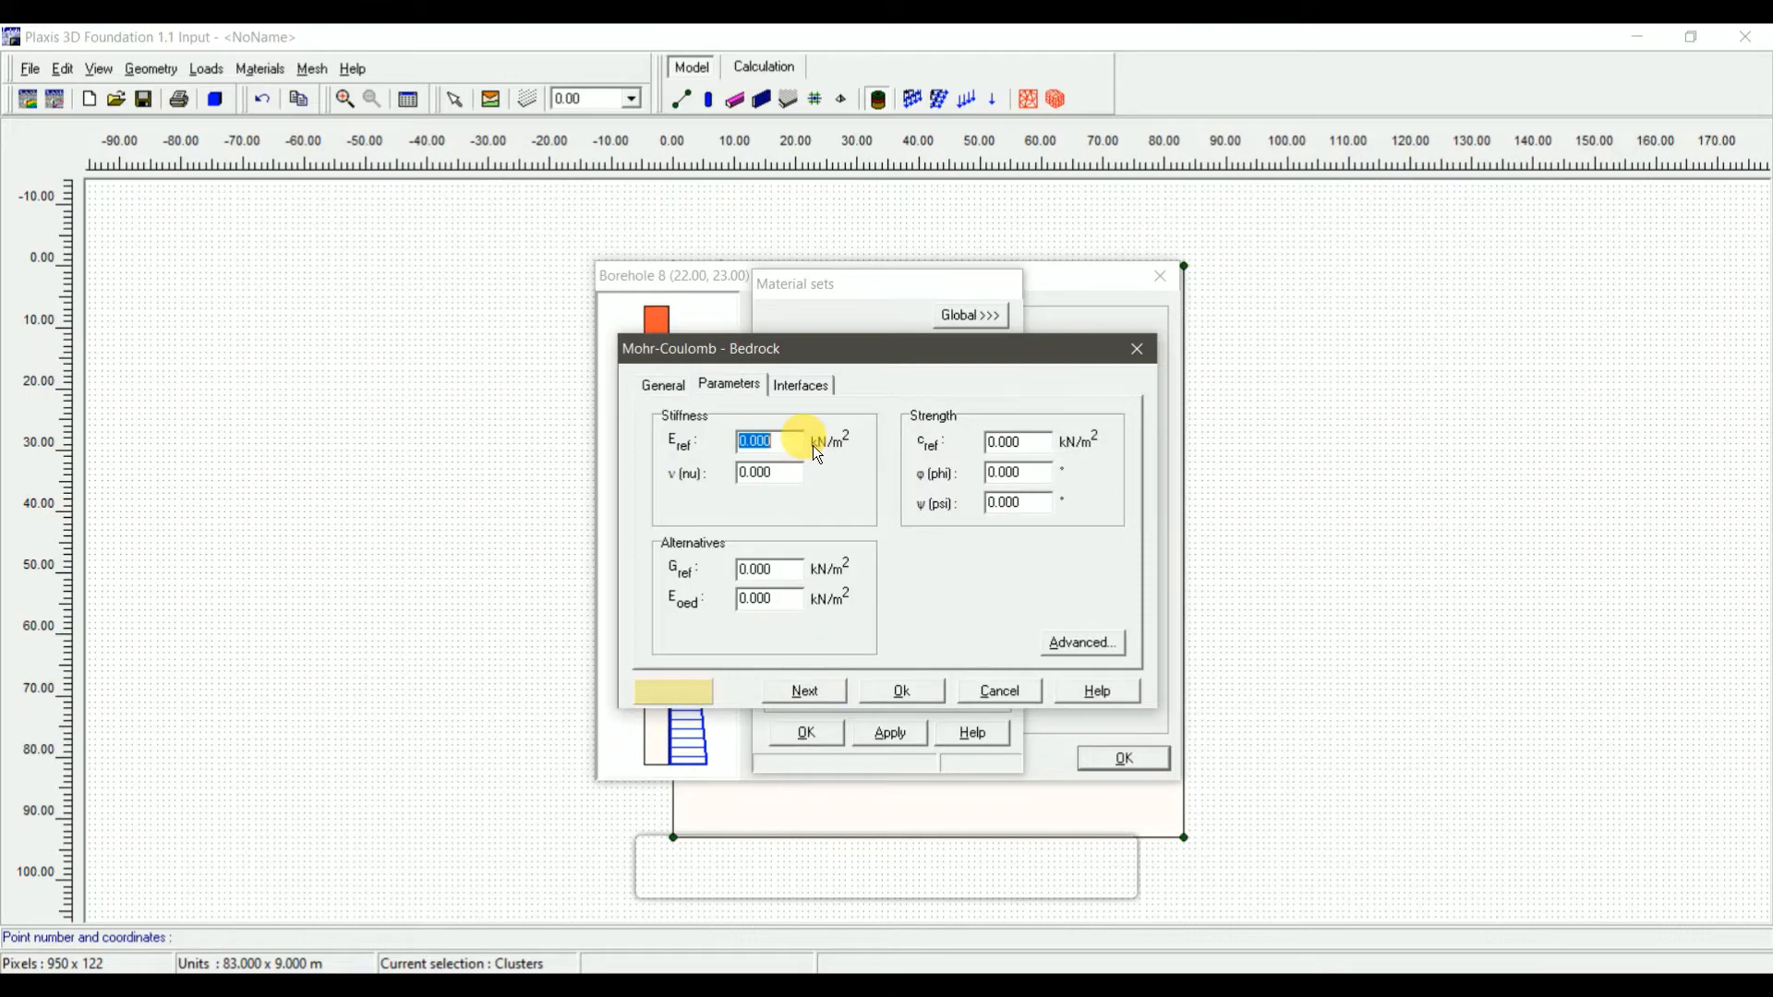
pyautogui.write('57500000')
pyautogui.press('Tab')
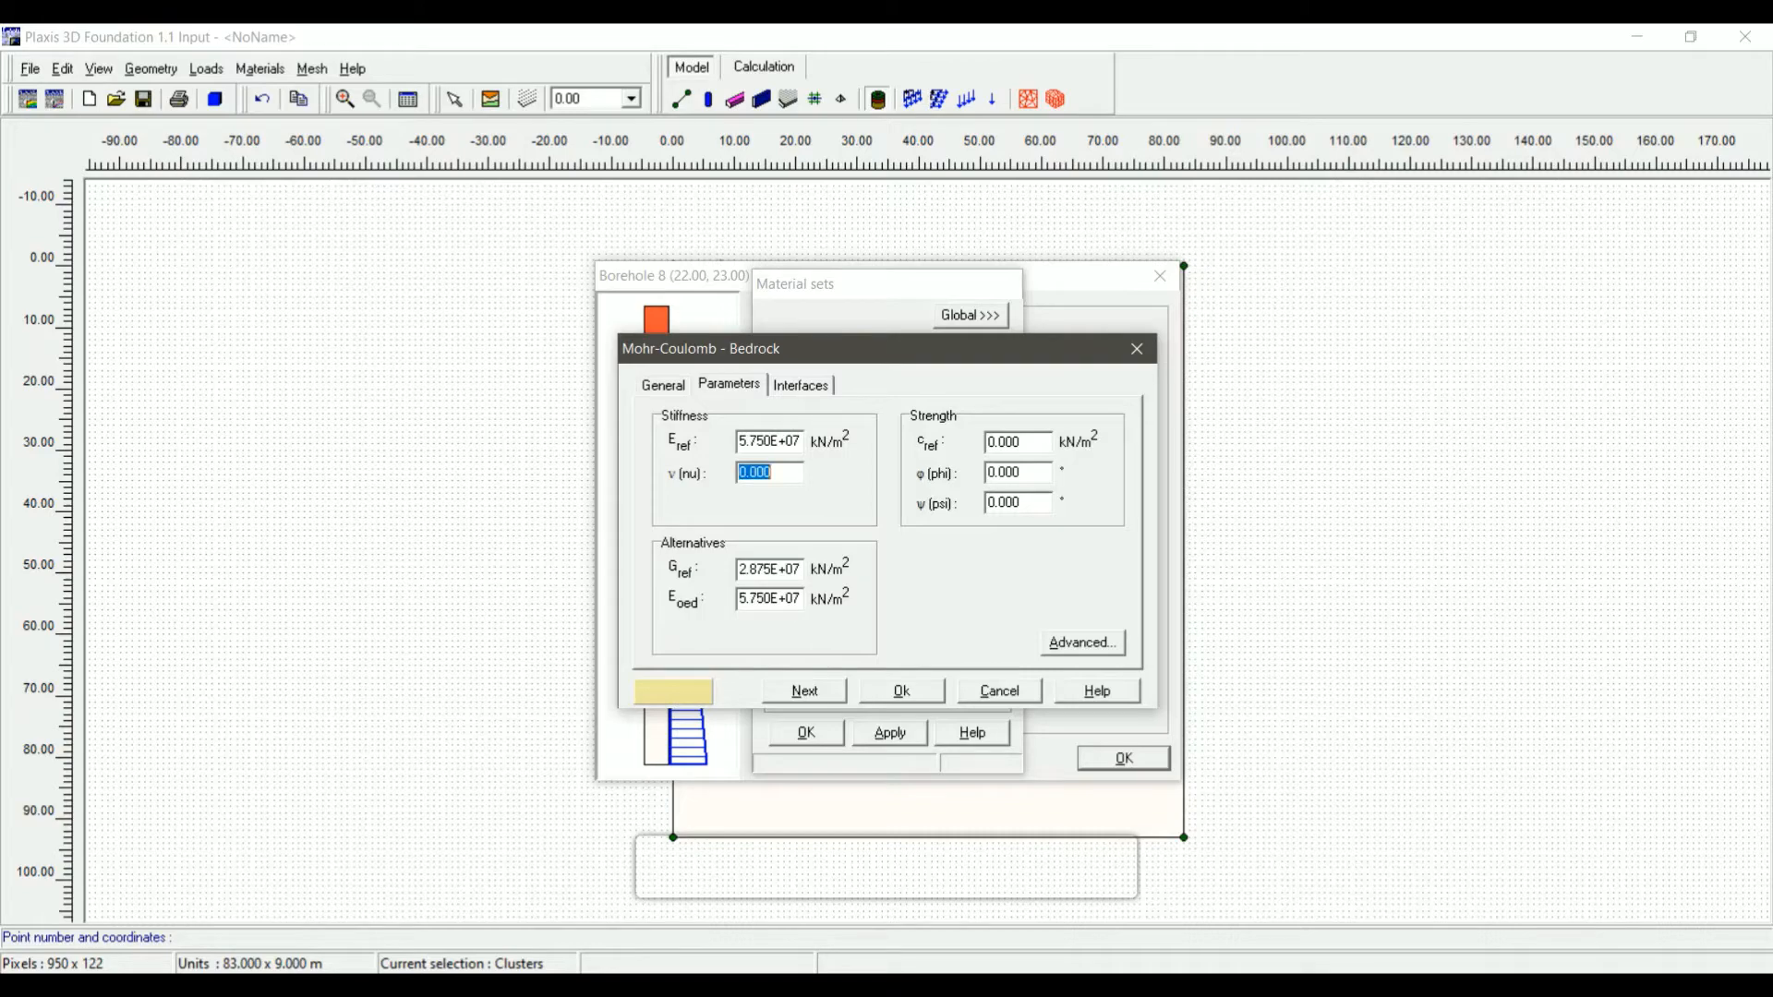
pyautogui.write('0.284')
pyautogui.press('Tab')
# Set the Bedrock material's cohesion to 178000 kN/m², friction angle to 63.5° and dilatancy angle to 33.5°
pyautogui.press('Tab')
pyautogui.press('Tab')
pyautogui.write('178000')
pyautogui.press('Tab')
pyautogui.write('6')
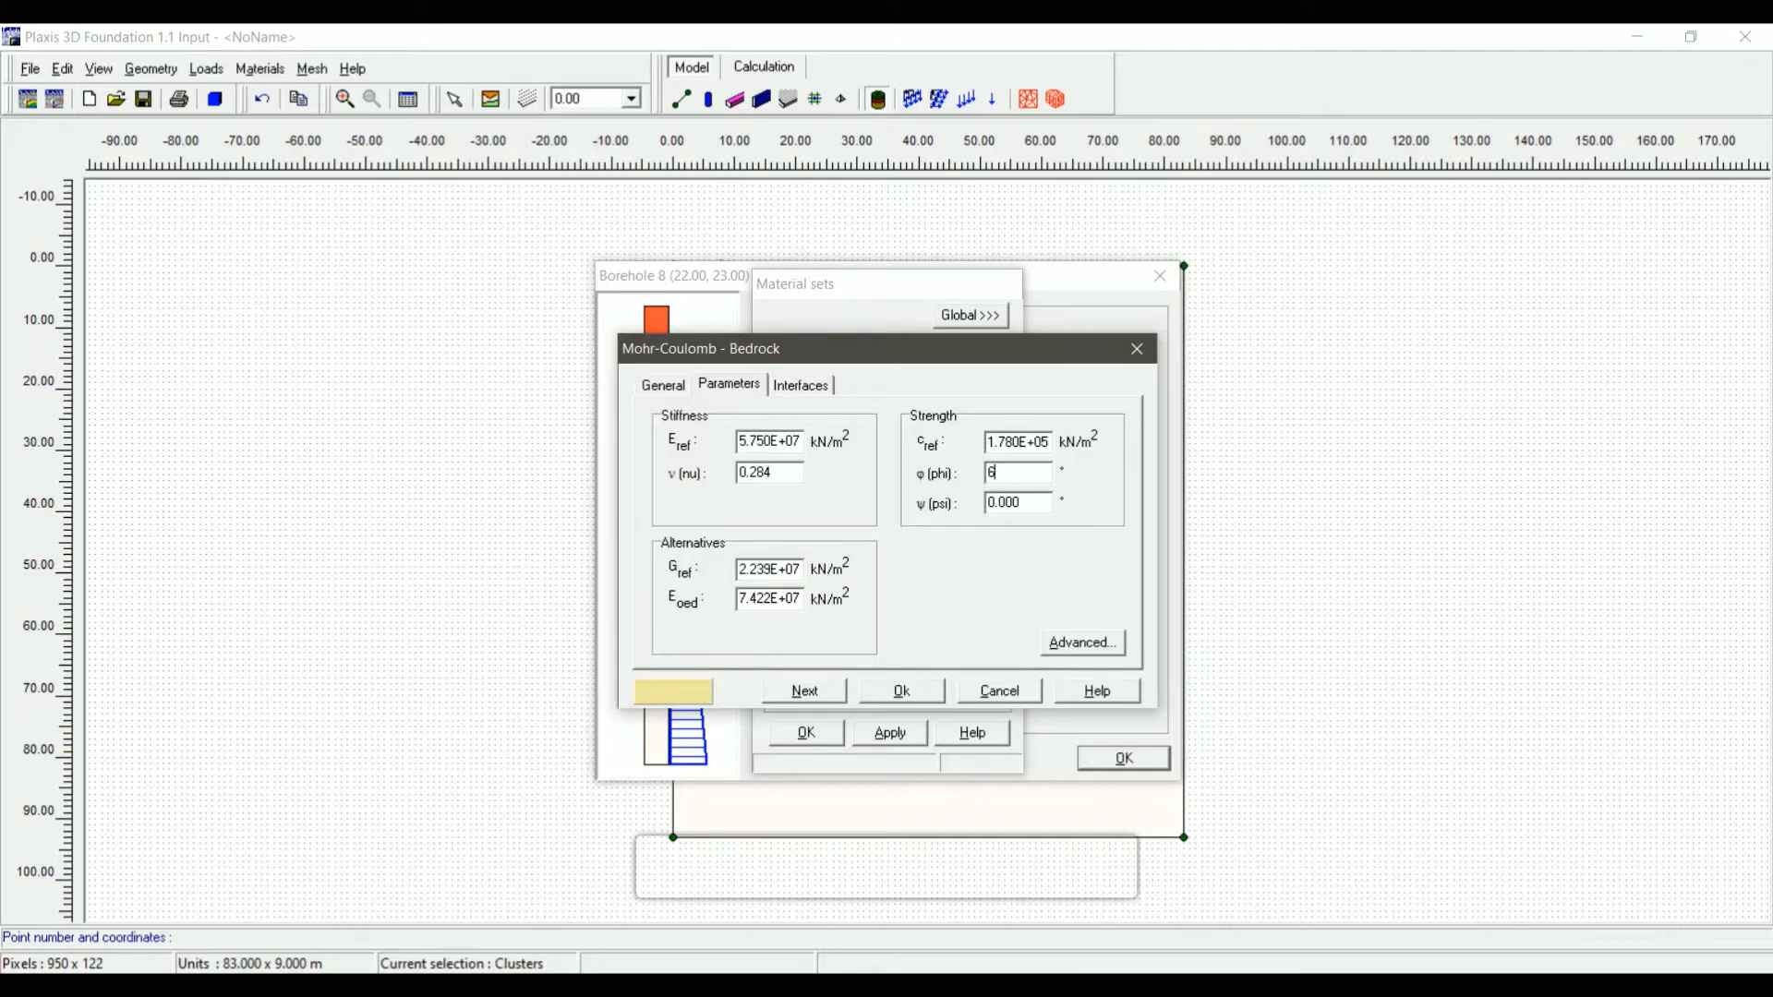
pyautogui.write('3.5')
pyautogui.press('Tab')
pyautogui.write('33.5')
# Give the Bedrock material a green colour and save the material set
pyautogui.click(700, 690)
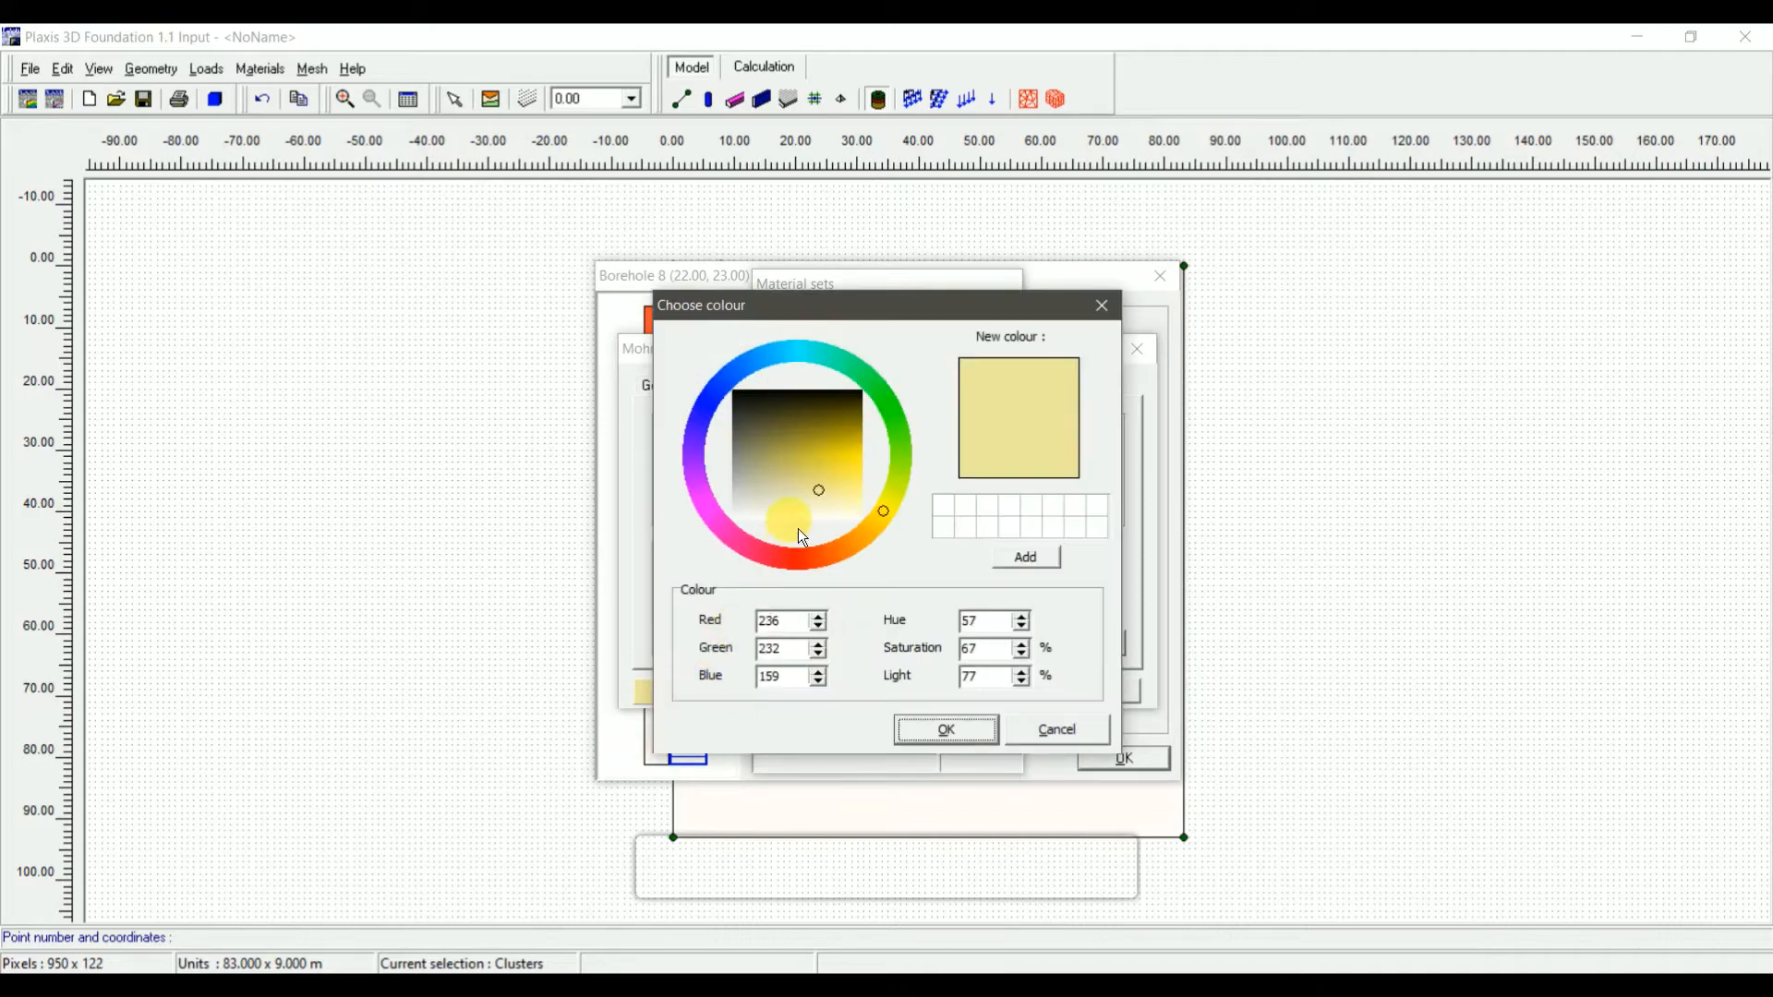
pyautogui.click(908, 427)
pyautogui.click(856, 453)
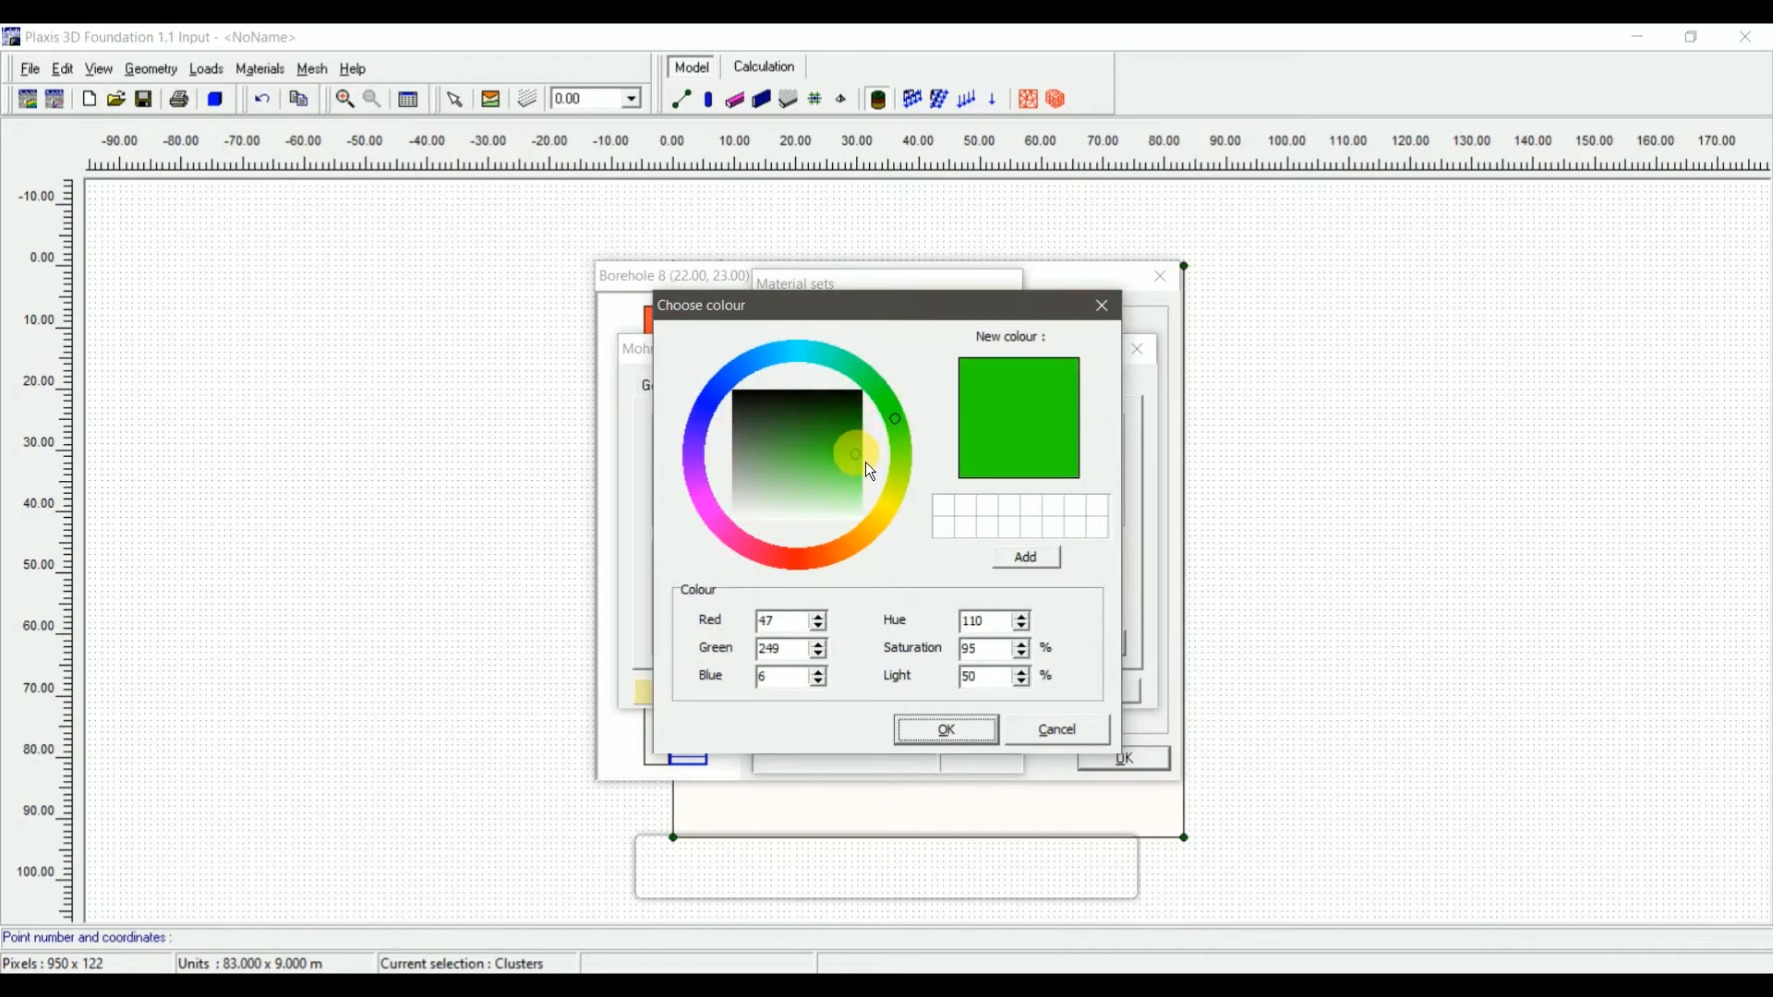
pyautogui.click(946, 729)
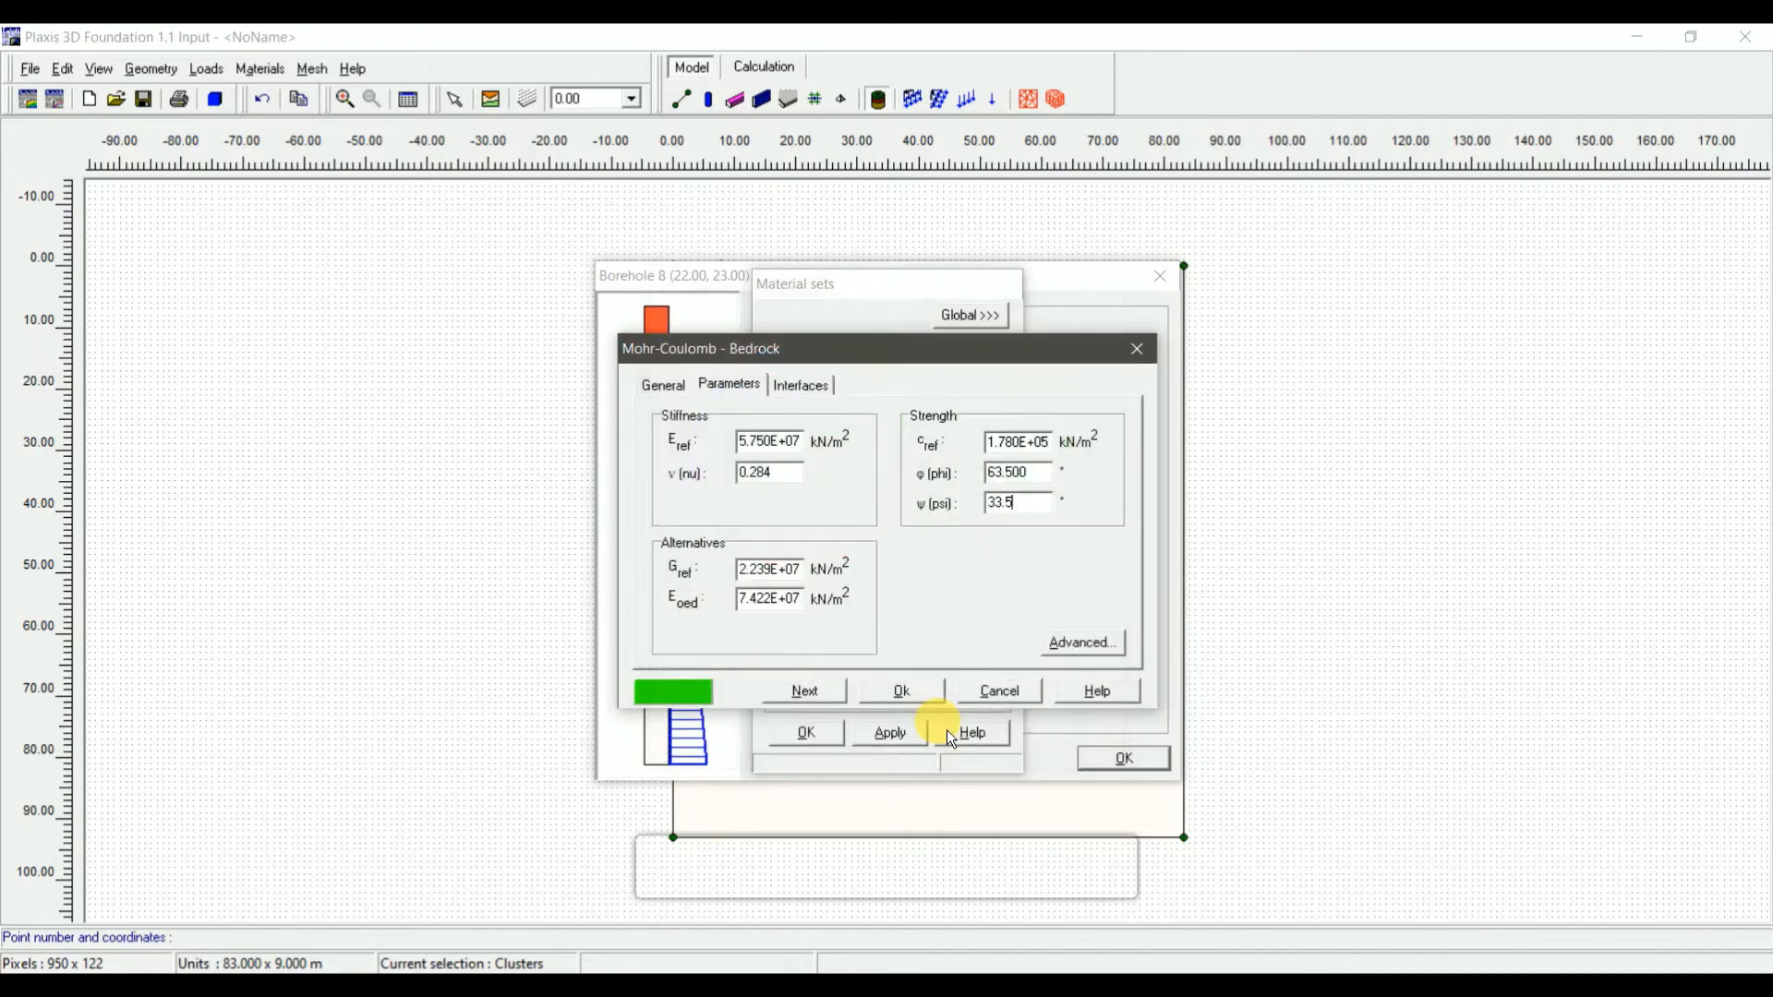
pyautogui.click(904, 691)
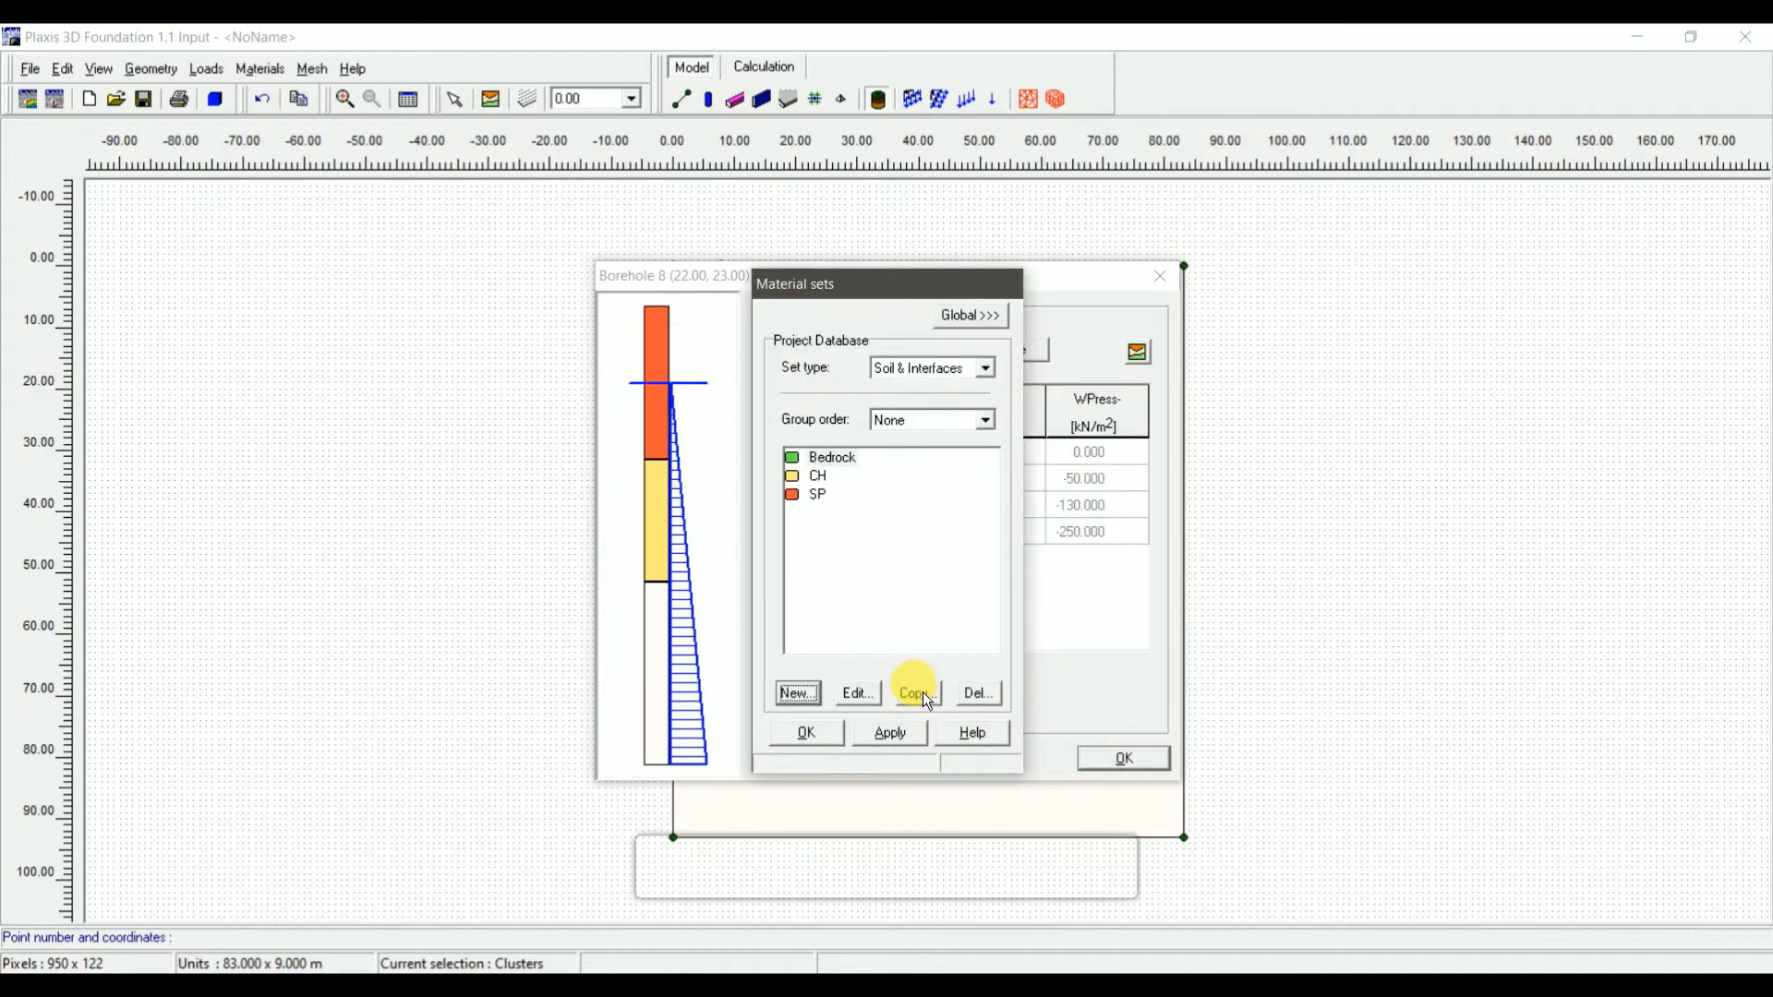
# Assign the Bedrock material to the borehole's lowest layer and finish the borehole definition
pyautogui.click(849, 462)
pyautogui.moveTo(656, 638); pyautogui.dragTo(672, 652)
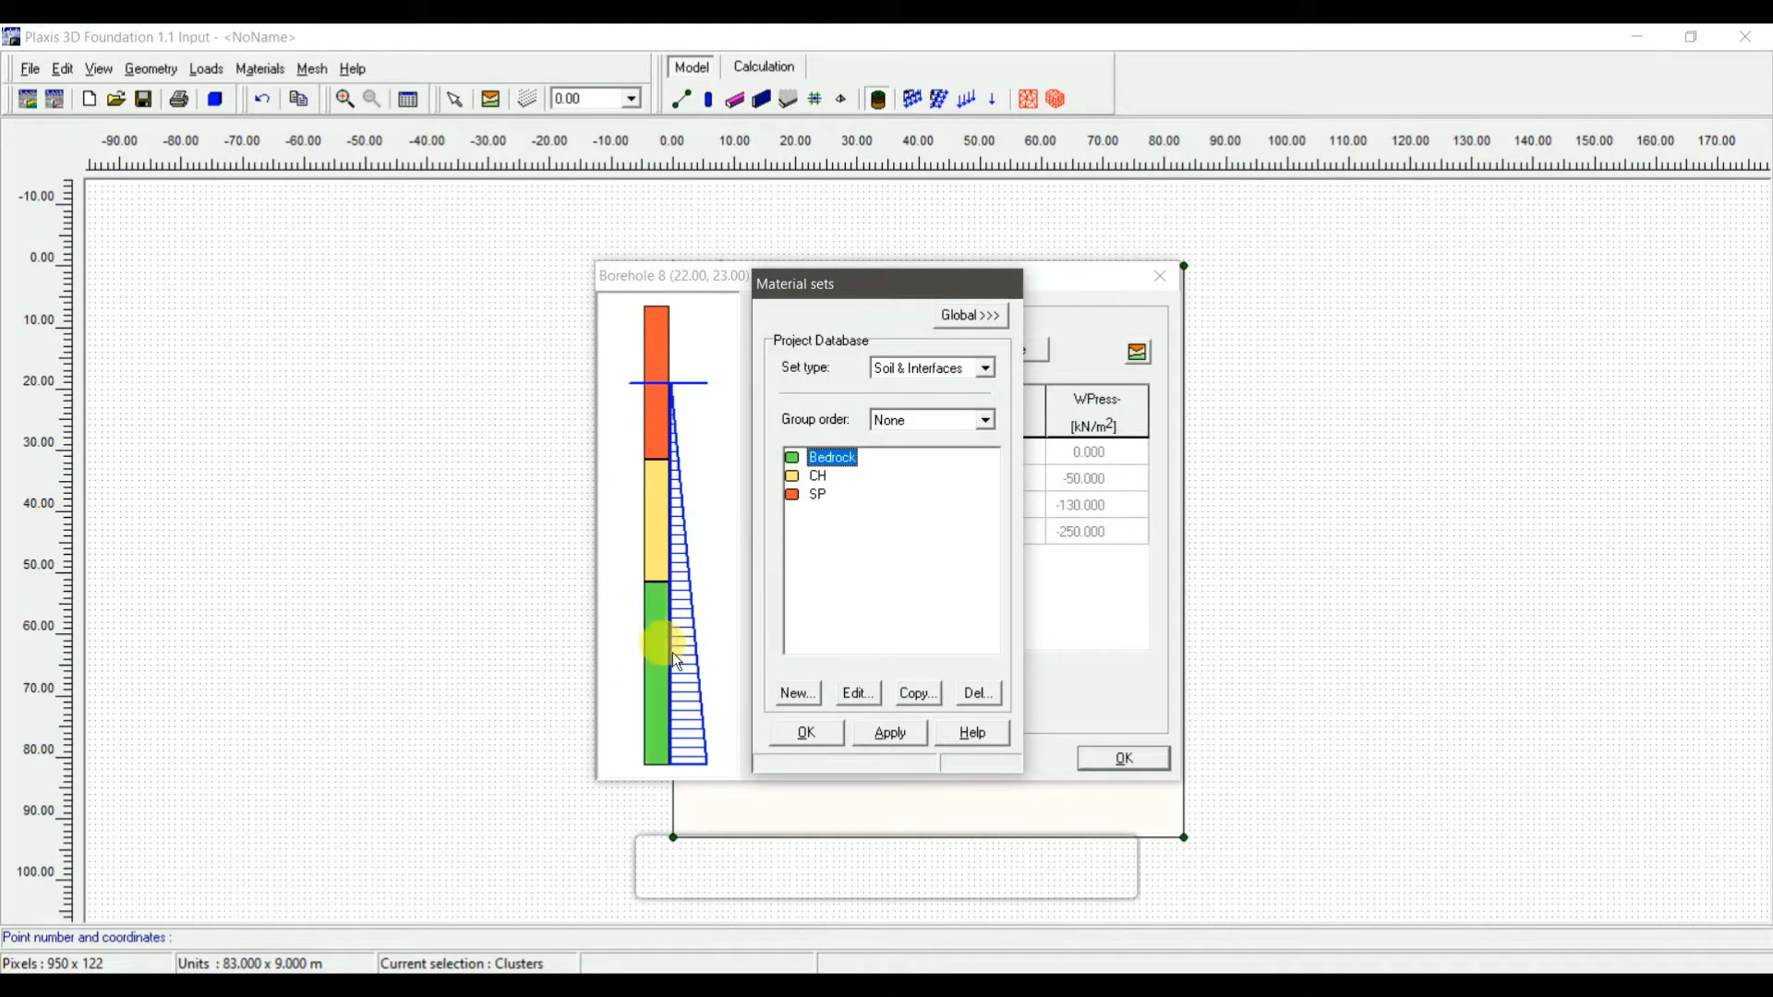
pyautogui.click(802, 733)
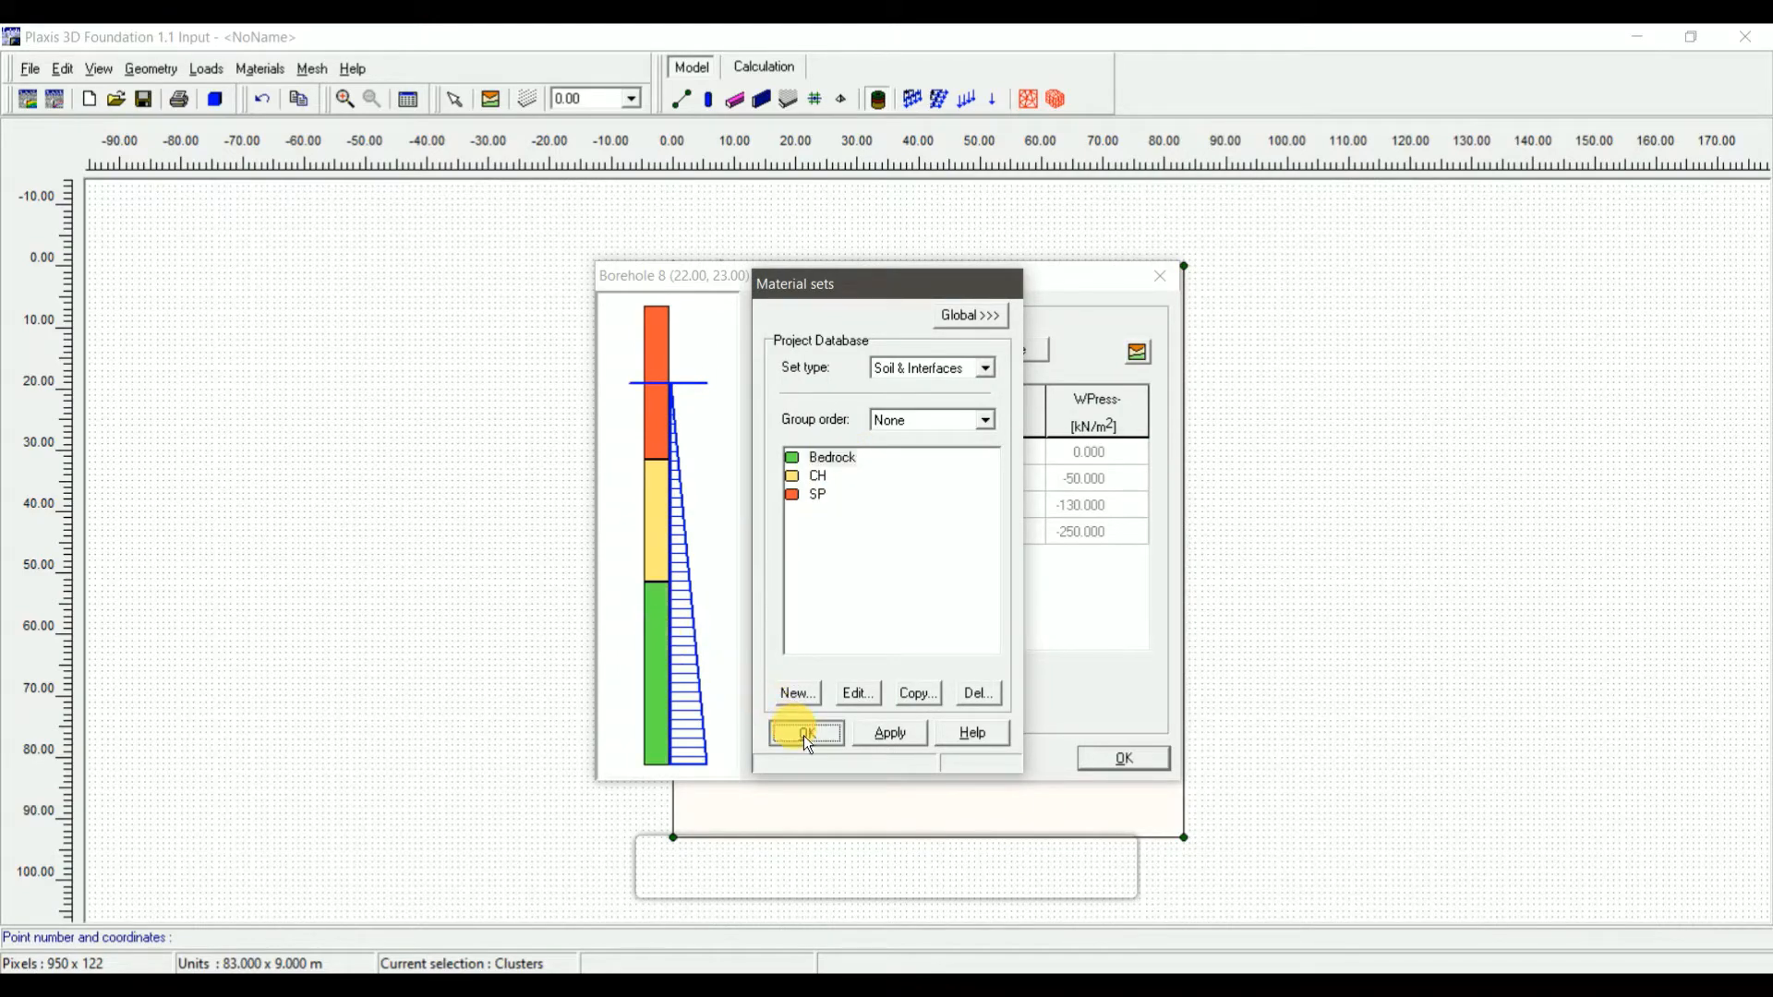
pyautogui.click(1123, 758)
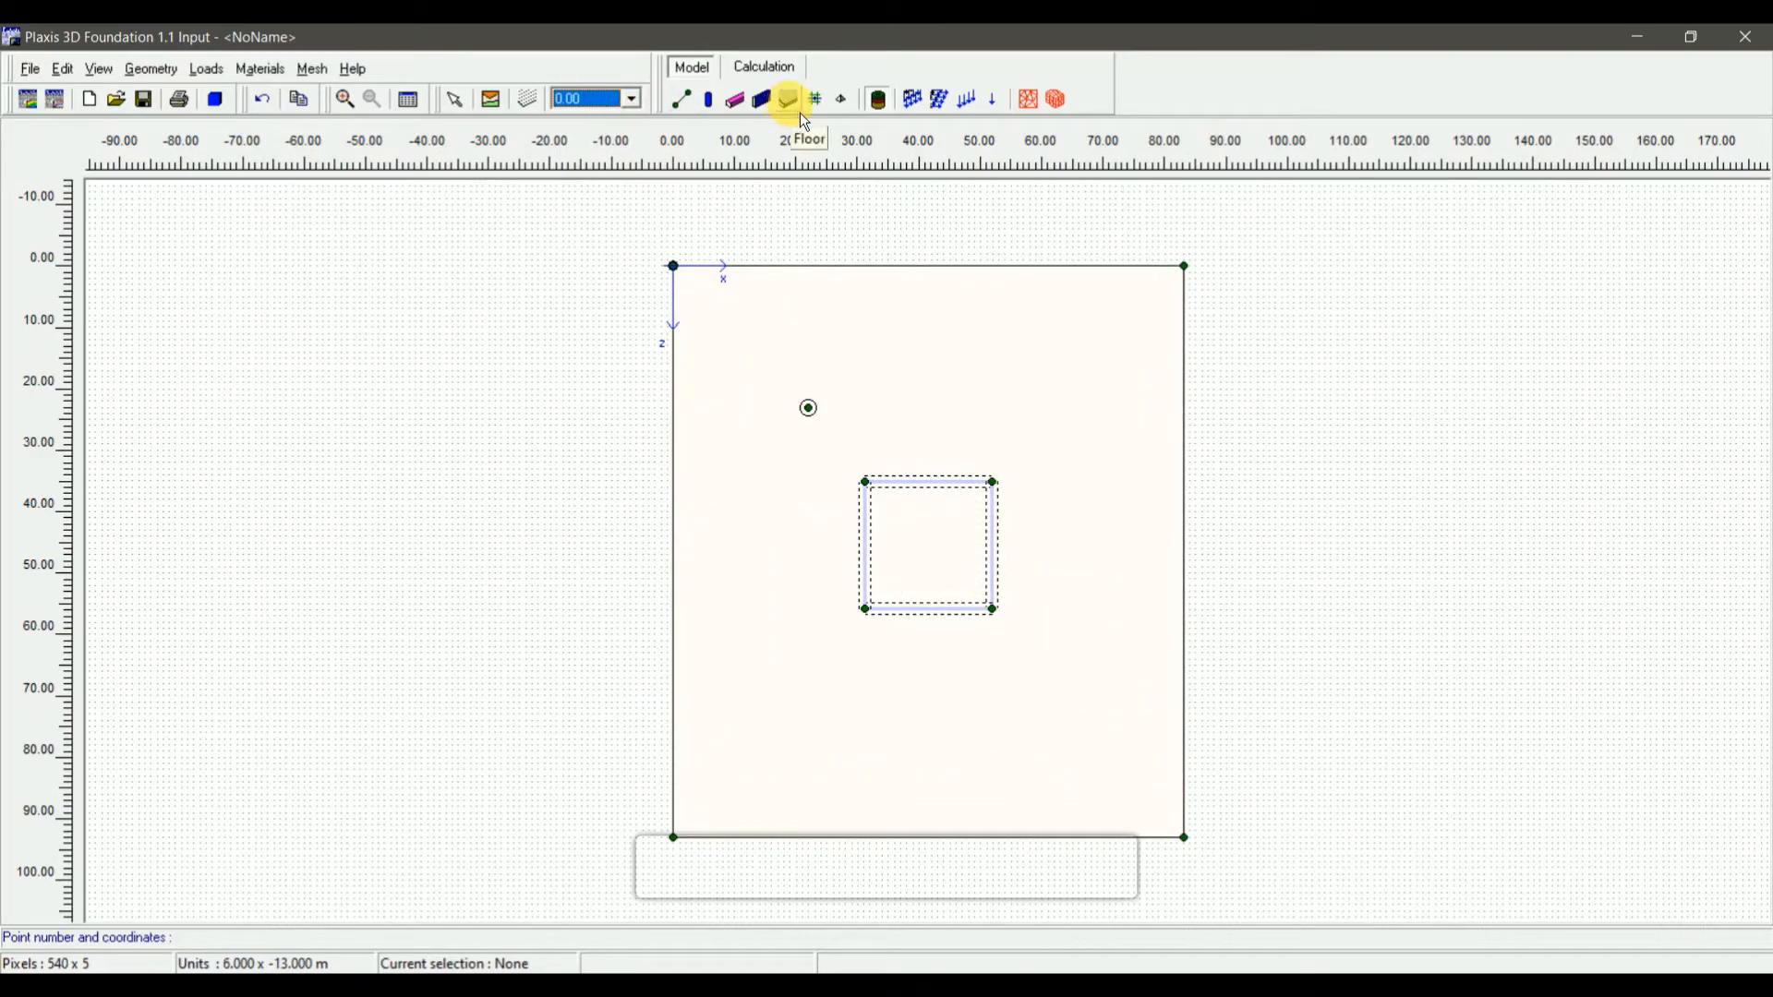
# Create a new material set of type Walls and name it walls
pyautogui.click(501, 112)
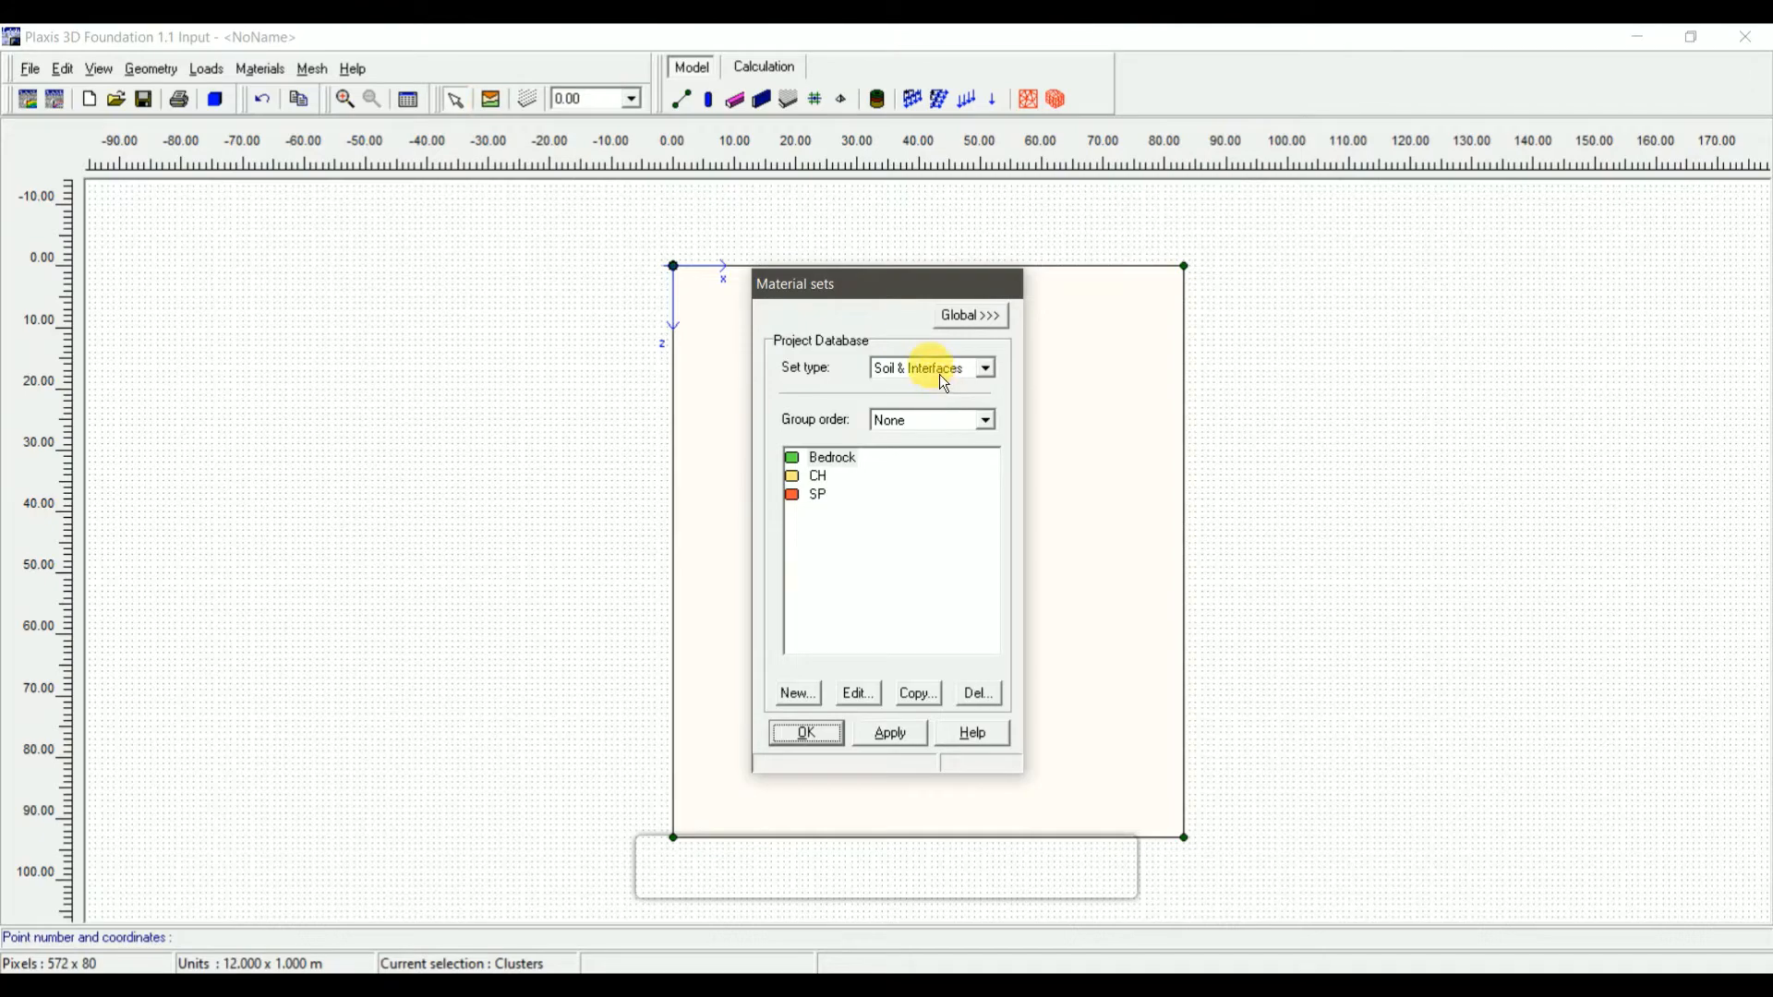
pyautogui.click(939, 371)
pyautogui.click(930, 425)
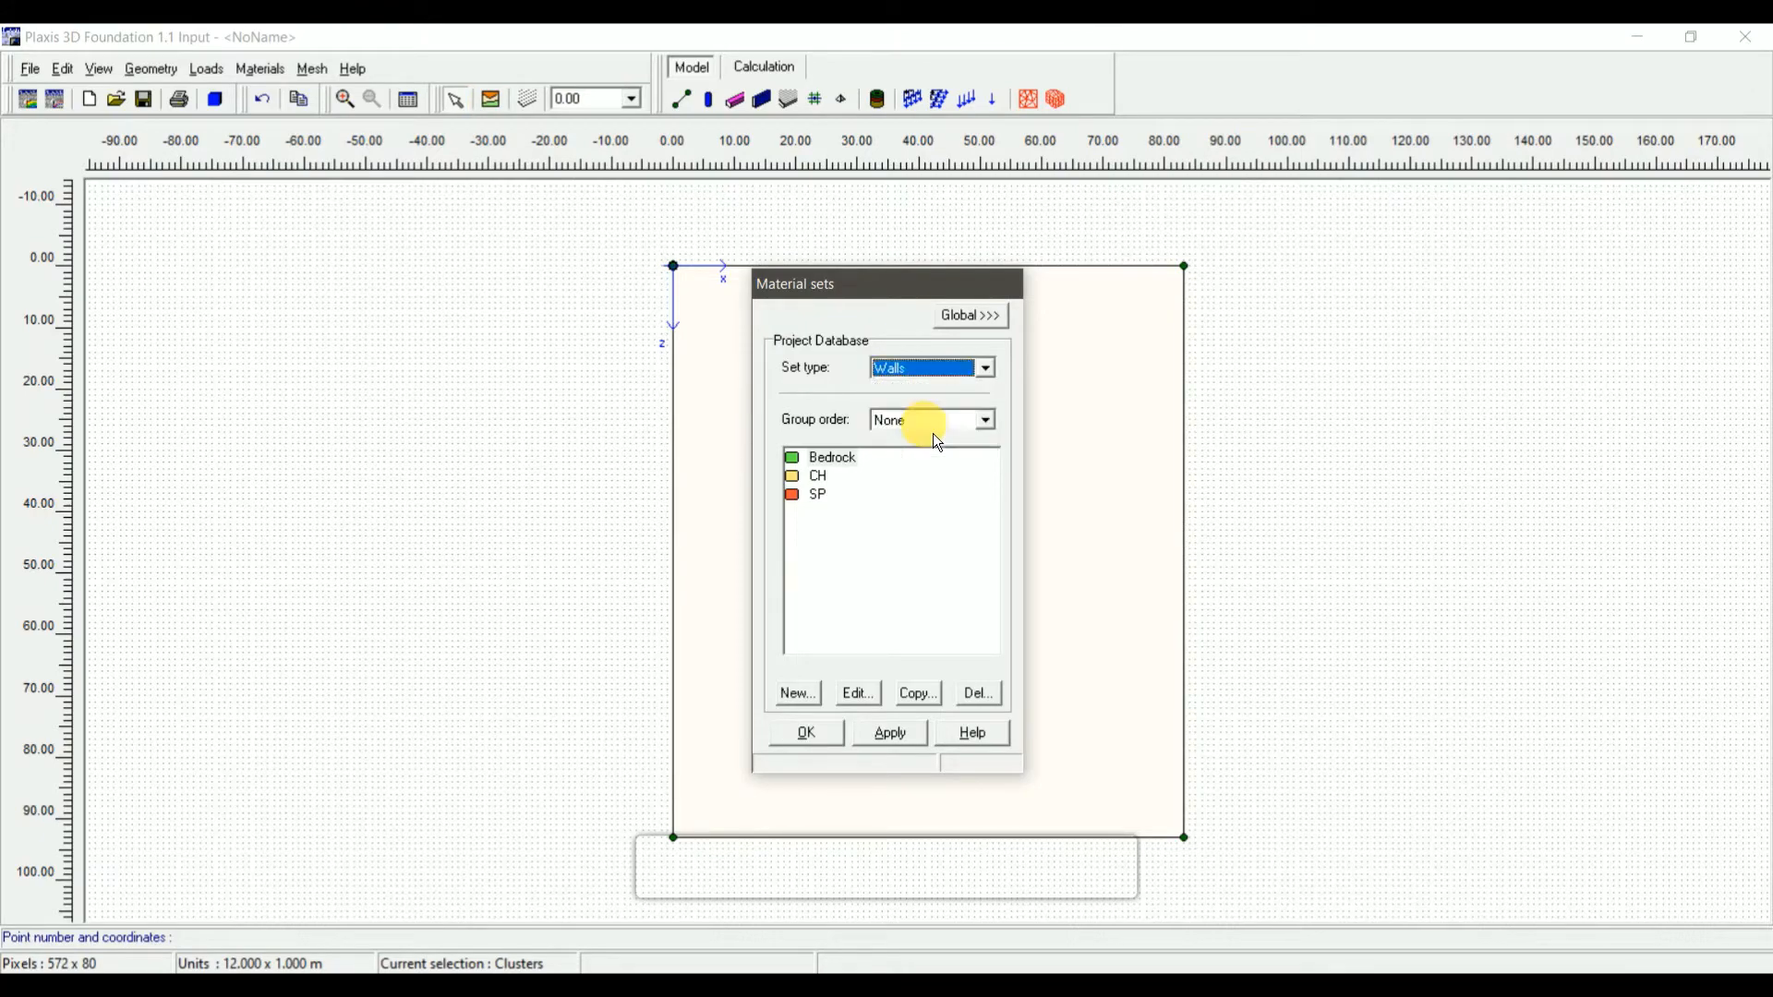
pyautogui.click(800, 693)
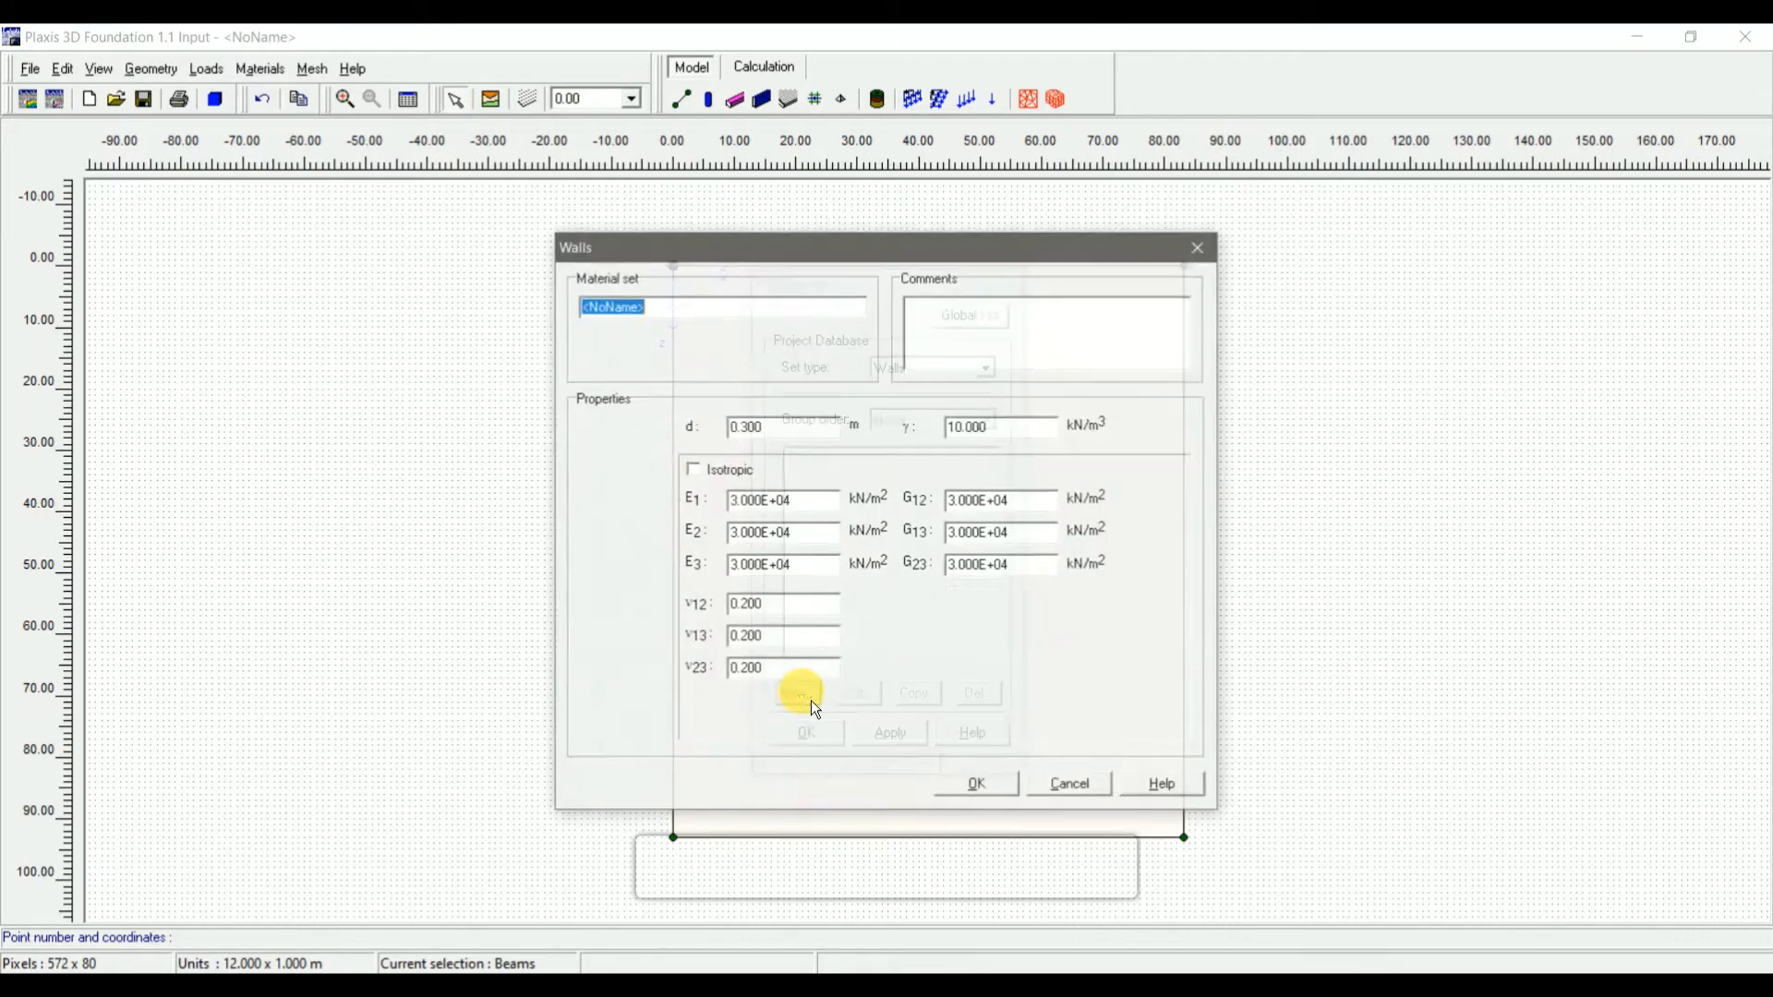
pyautogui.write('walls')
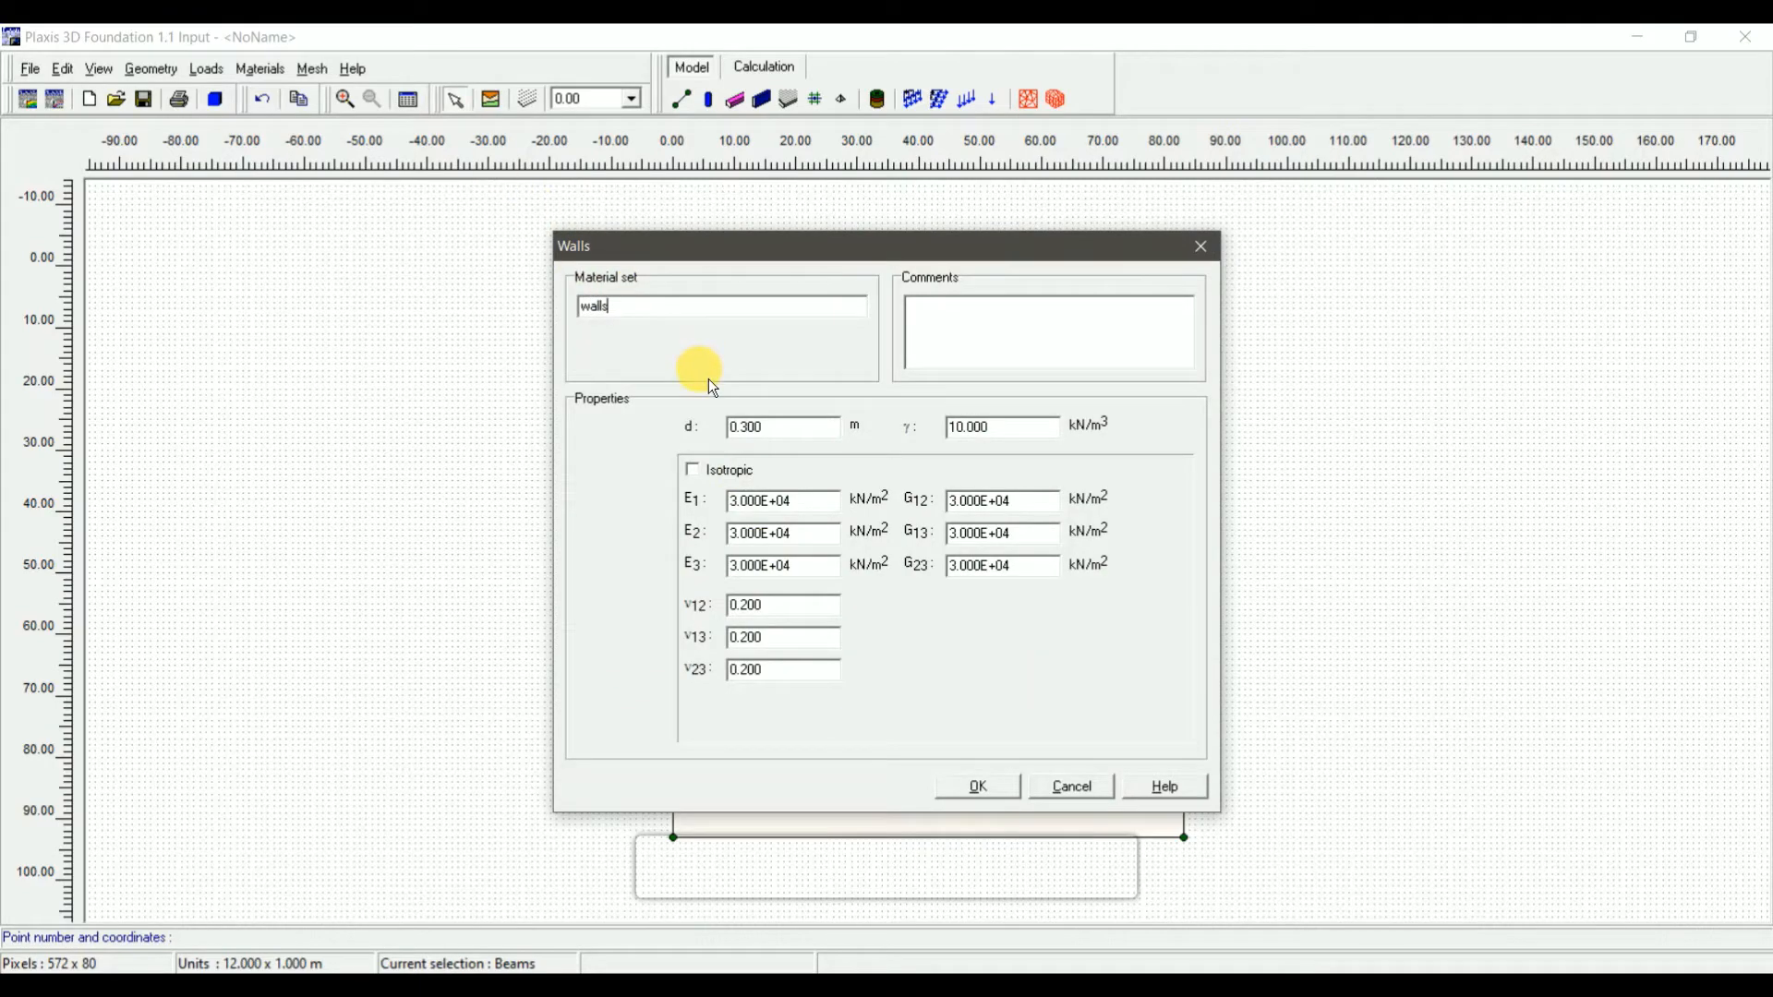
# Check the wall properties on the parameter slide, then set the walls material's thickness to 0.5 m and unit weight to 25 kN/m³
pyautogui.hotkey('alt', 'Tab')
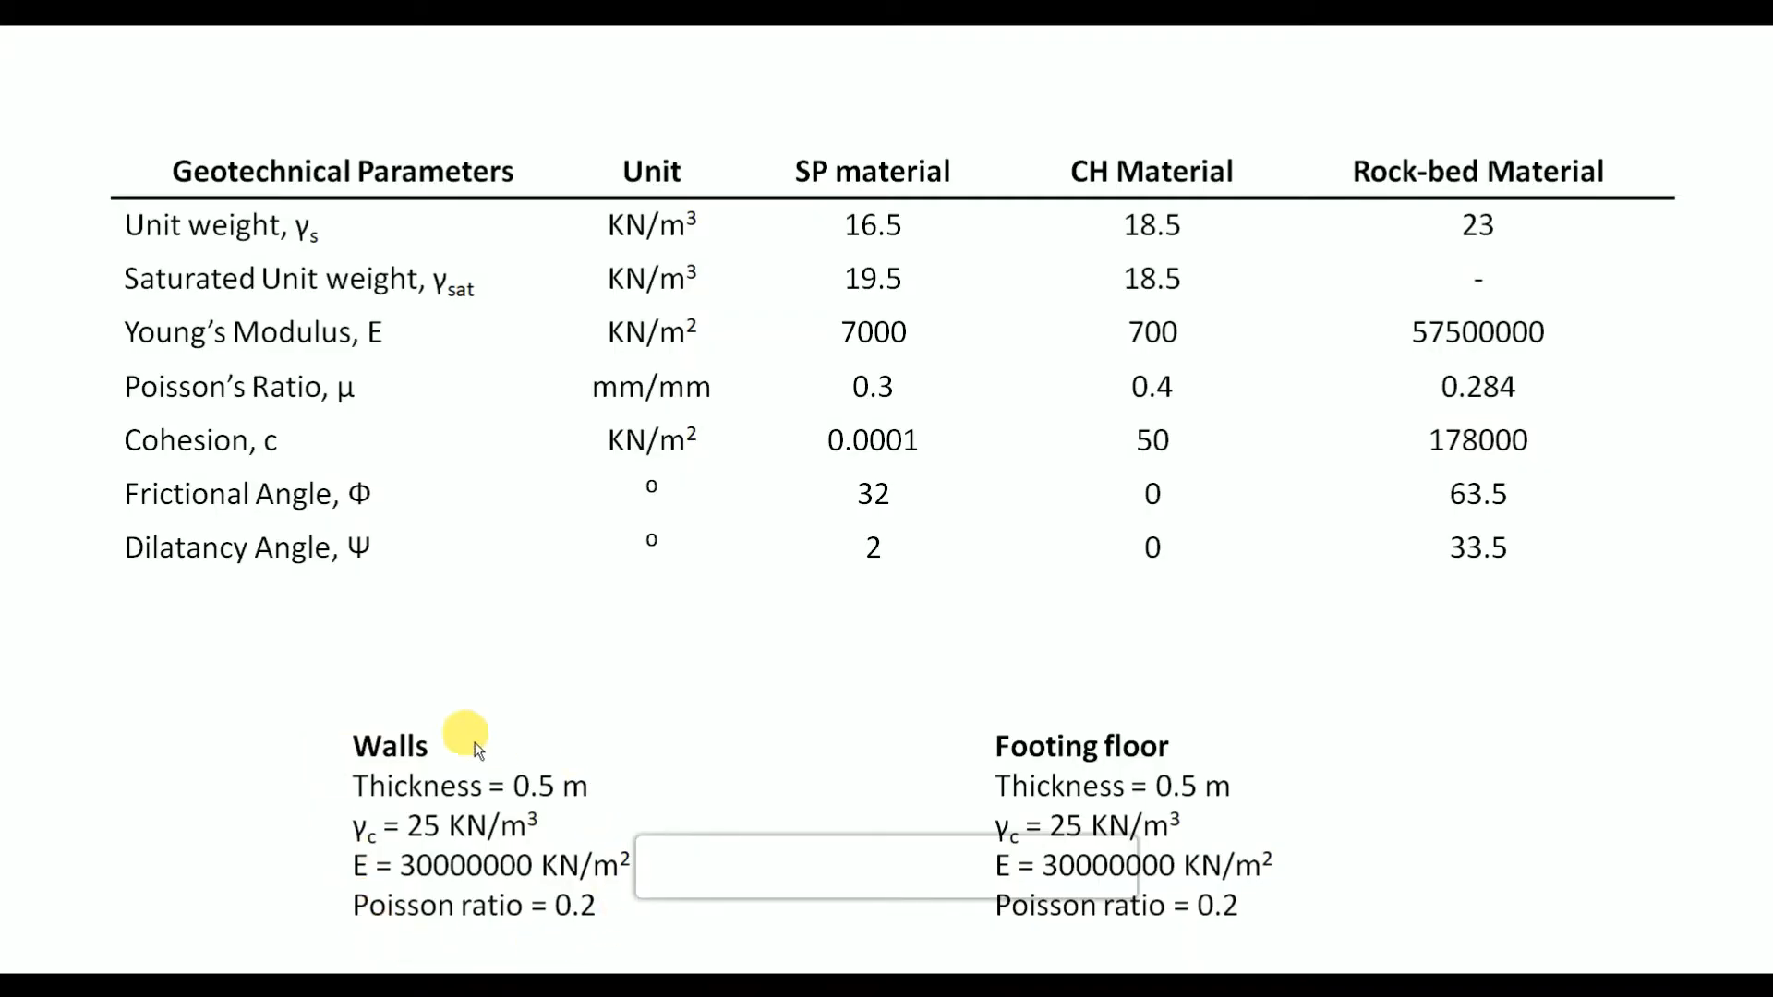
pyautogui.hotkey('alt', 'Tab')
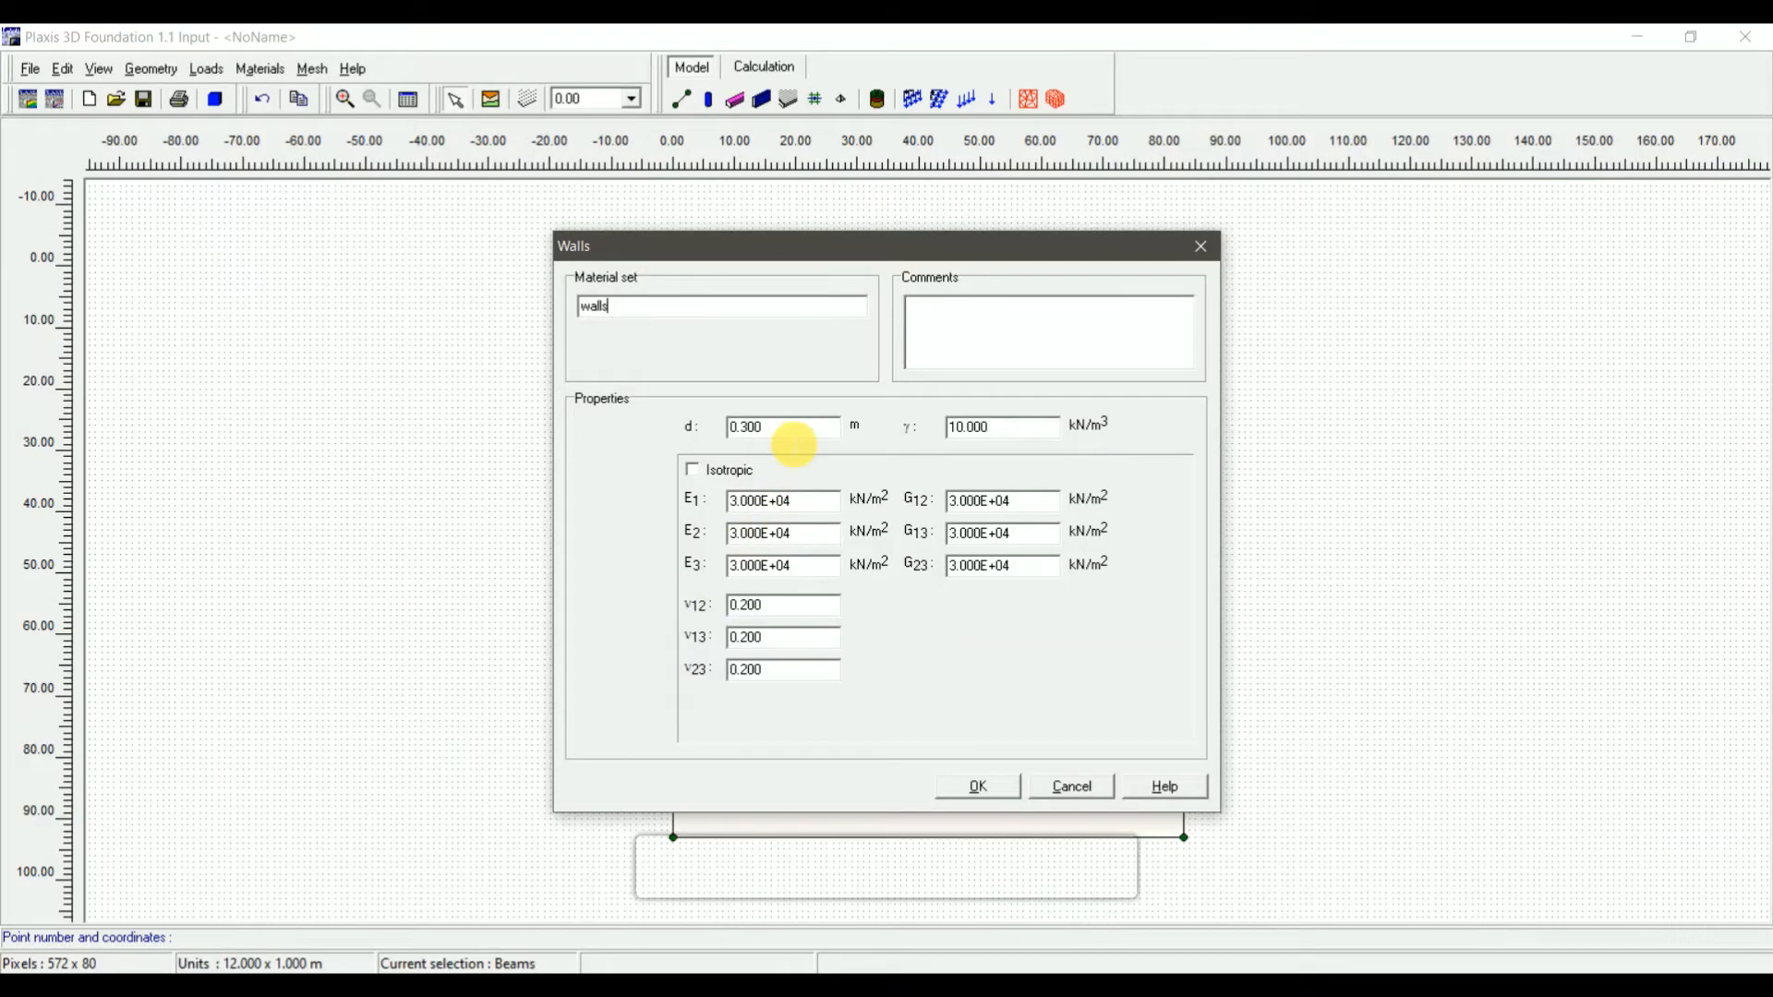
pyautogui.doubleClick(738, 427)
pyautogui.write('0.5')
pyautogui.press('Tab')
pyautogui.write('25')
# Make the walls material isotropic with a stiffness E1 of 30000000 kN/m² and save it
pyautogui.click(695, 469)
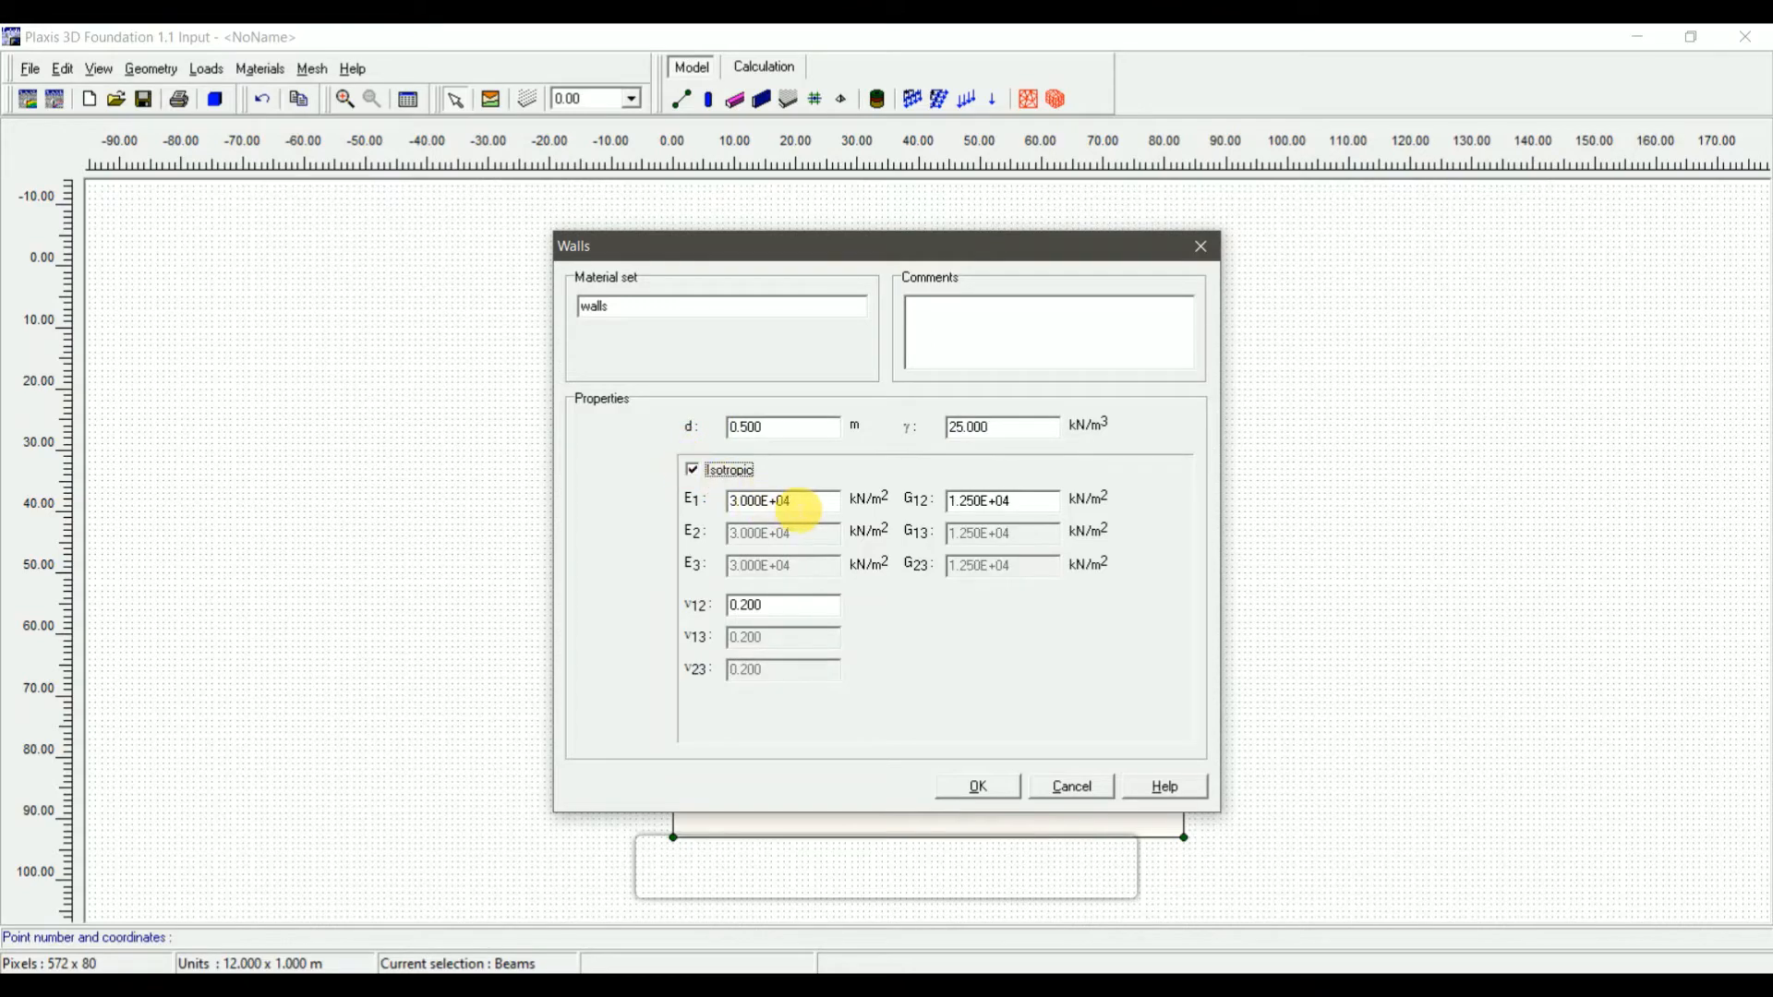
pyautogui.click(792, 502)
pyautogui.moveTo(792, 502); pyautogui.dragTo(684, 502)
pyautogui.write('3')
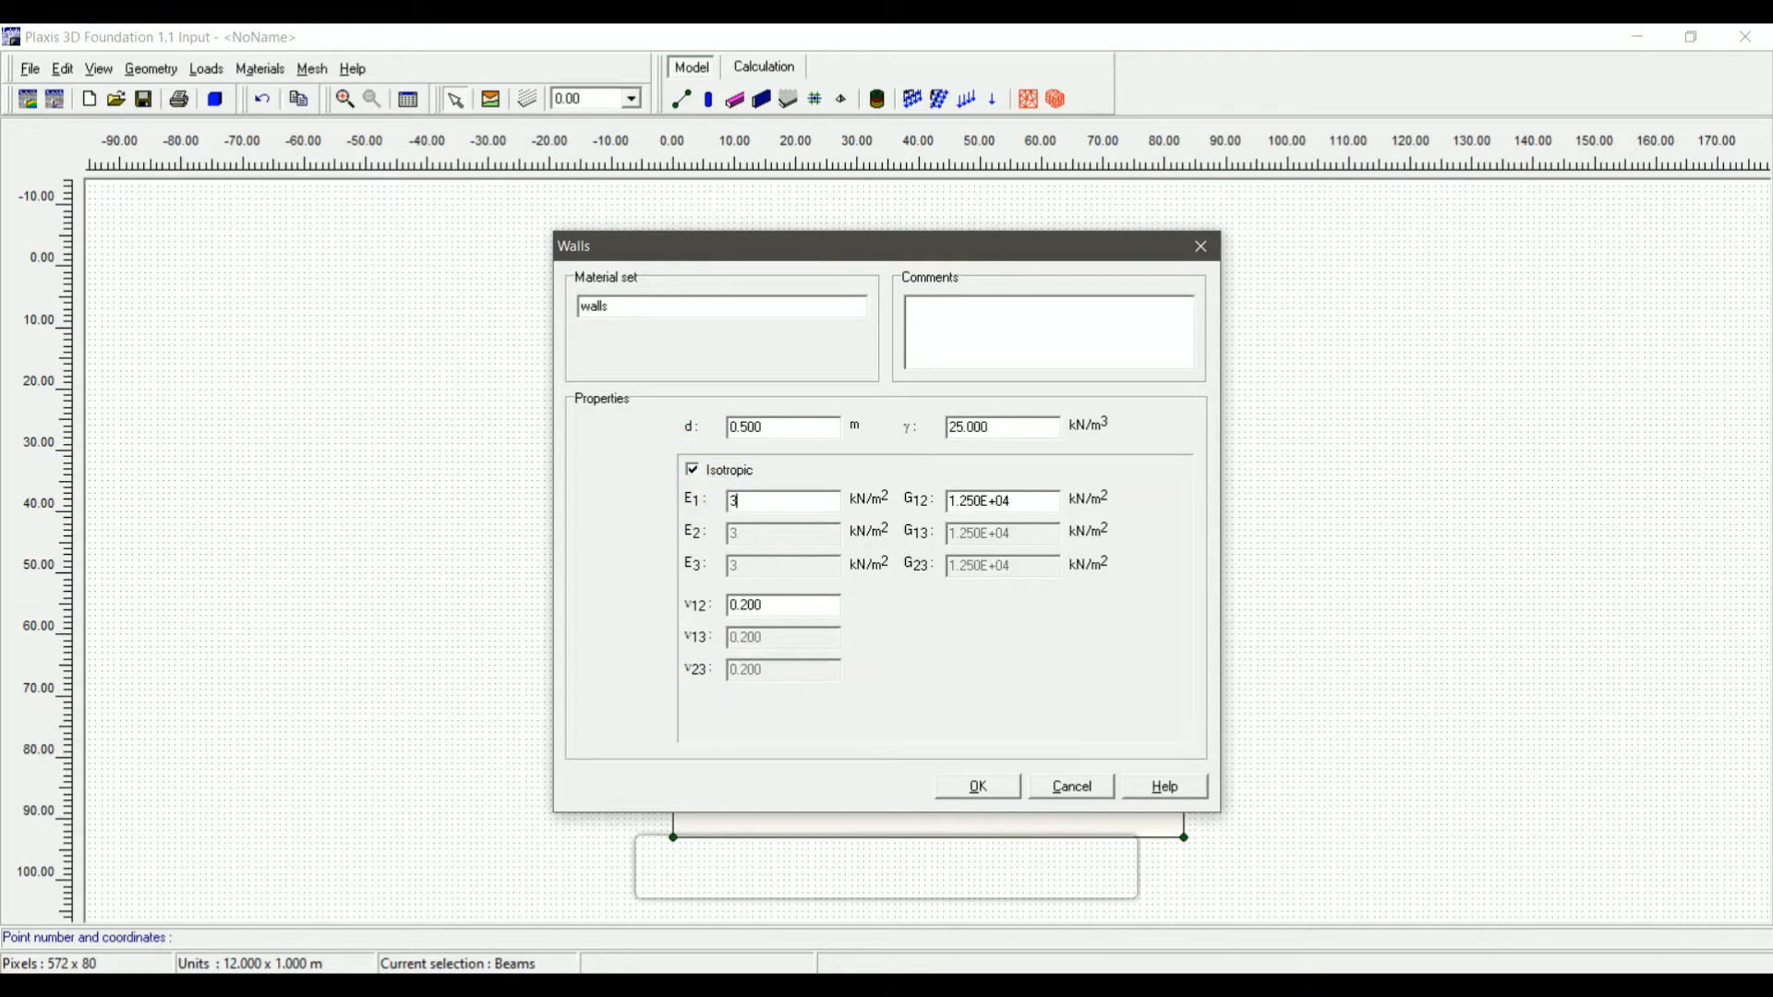
pyautogui.write('0000000')
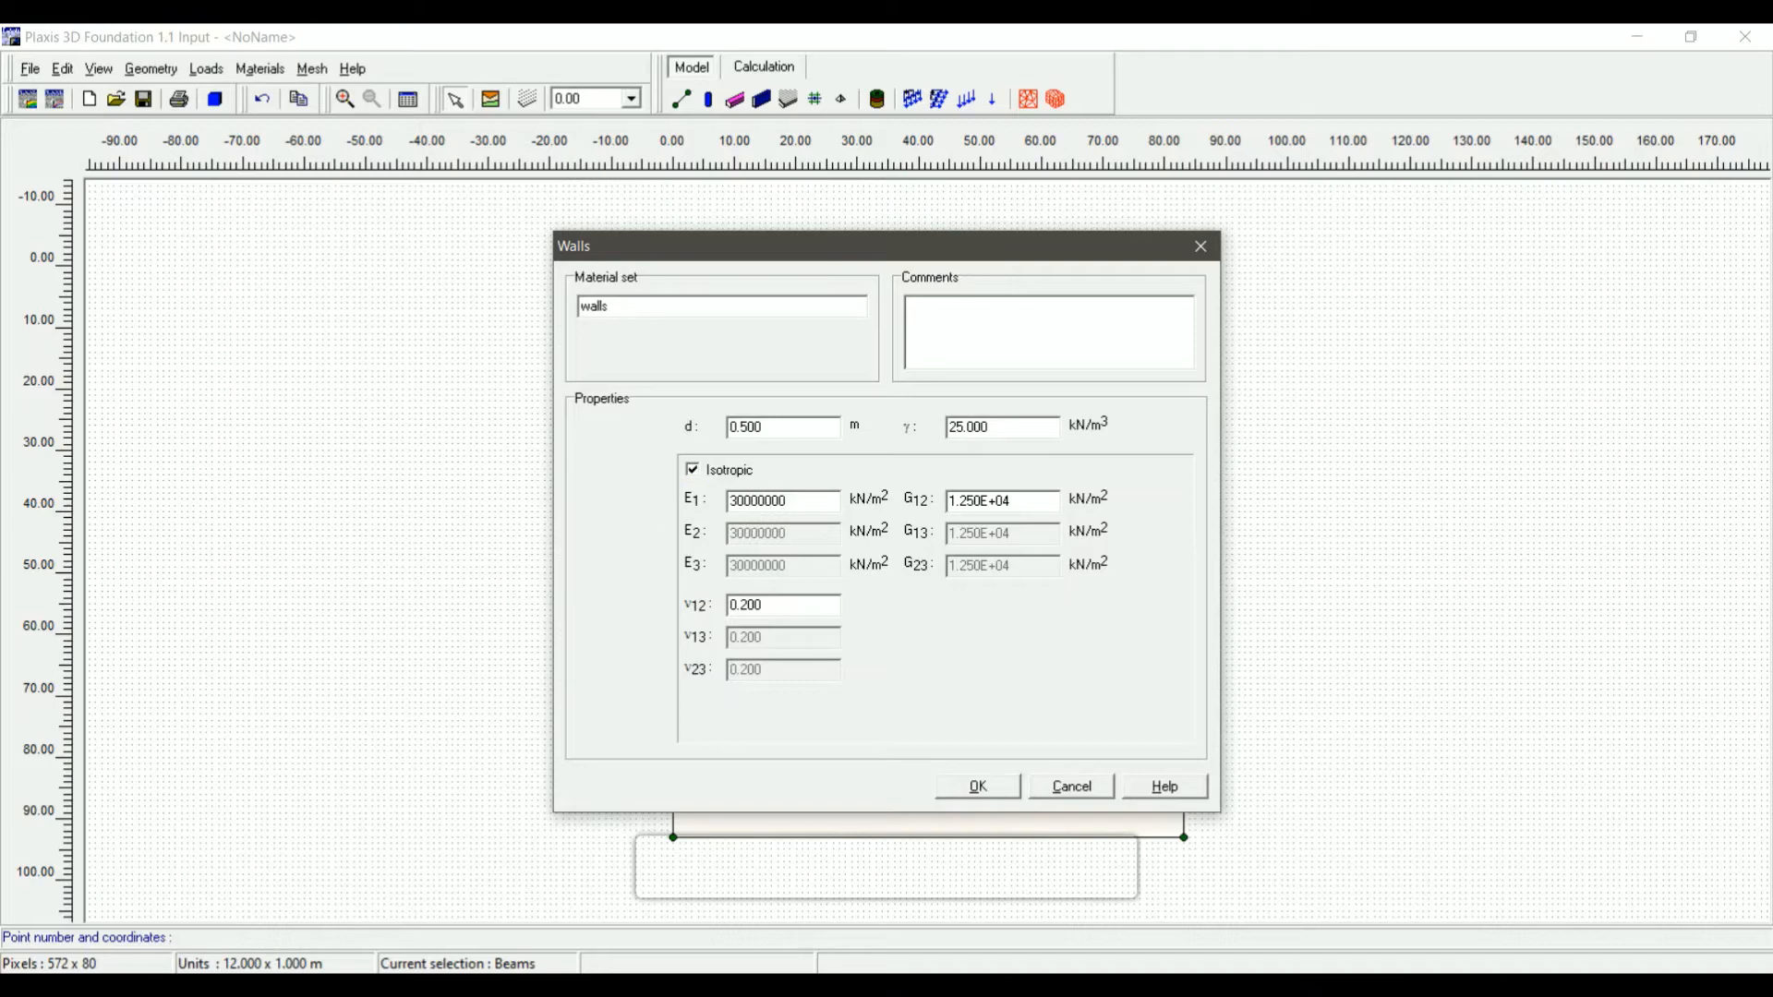
pyautogui.press('Tab')
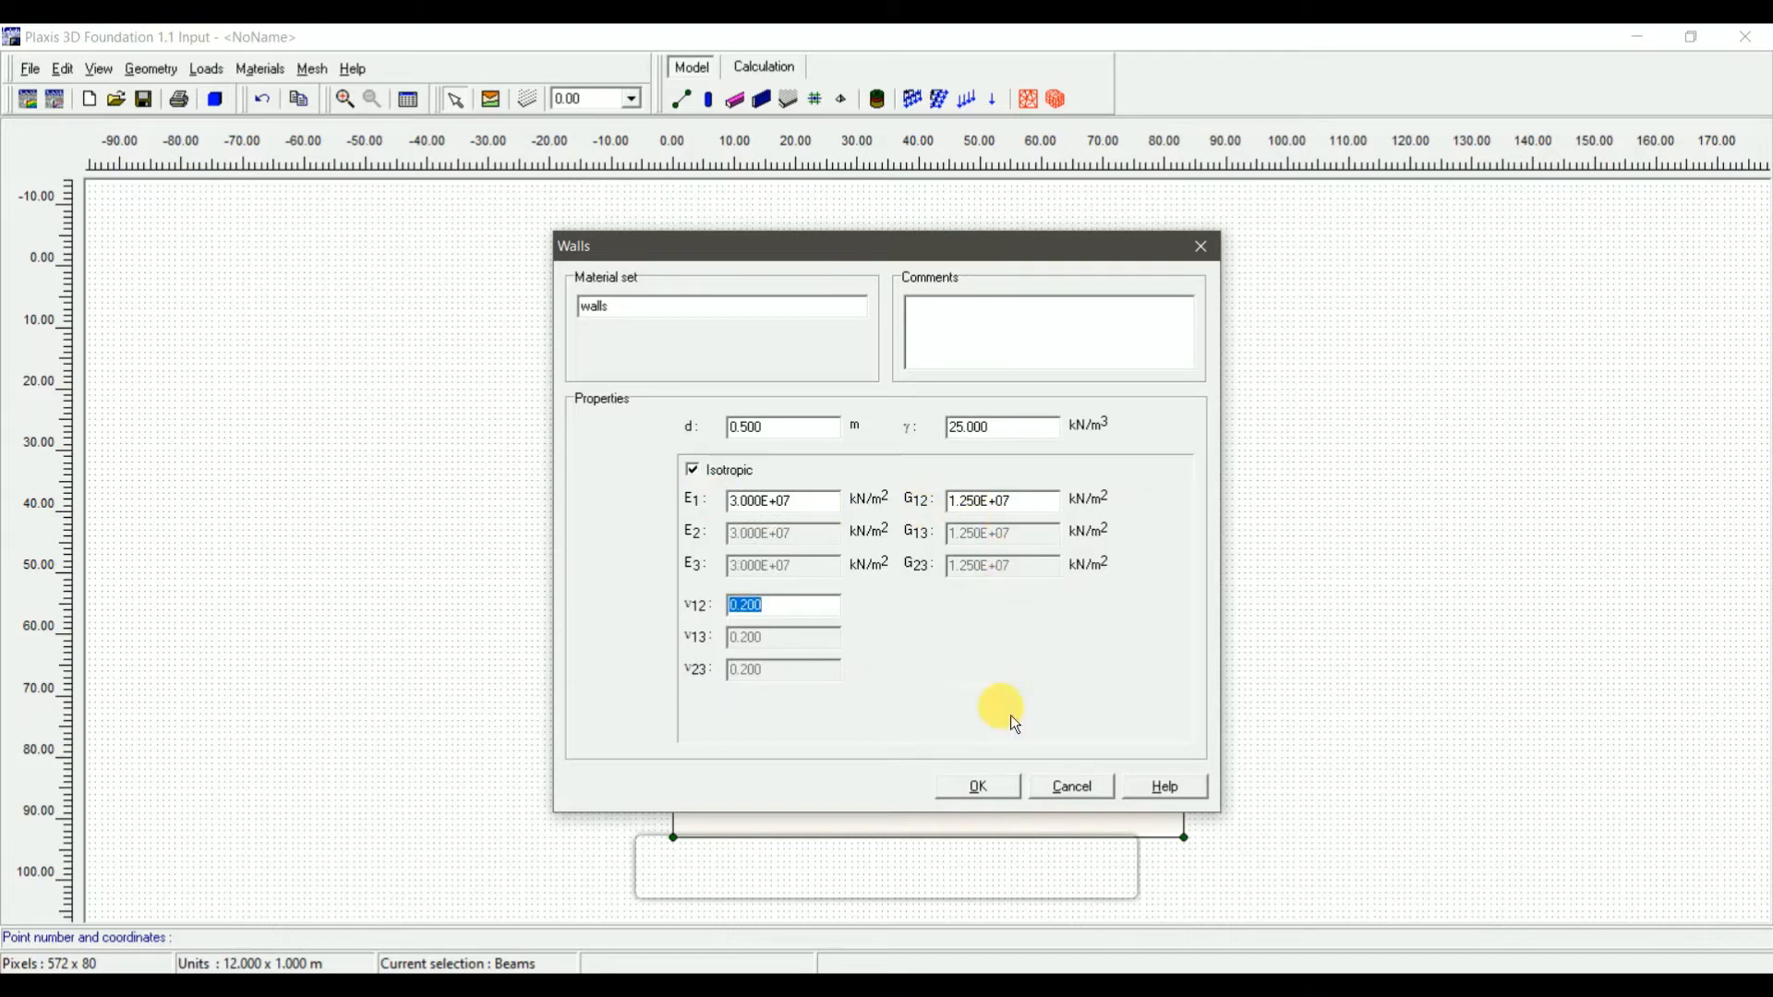
pyautogui.click(1012, 792)
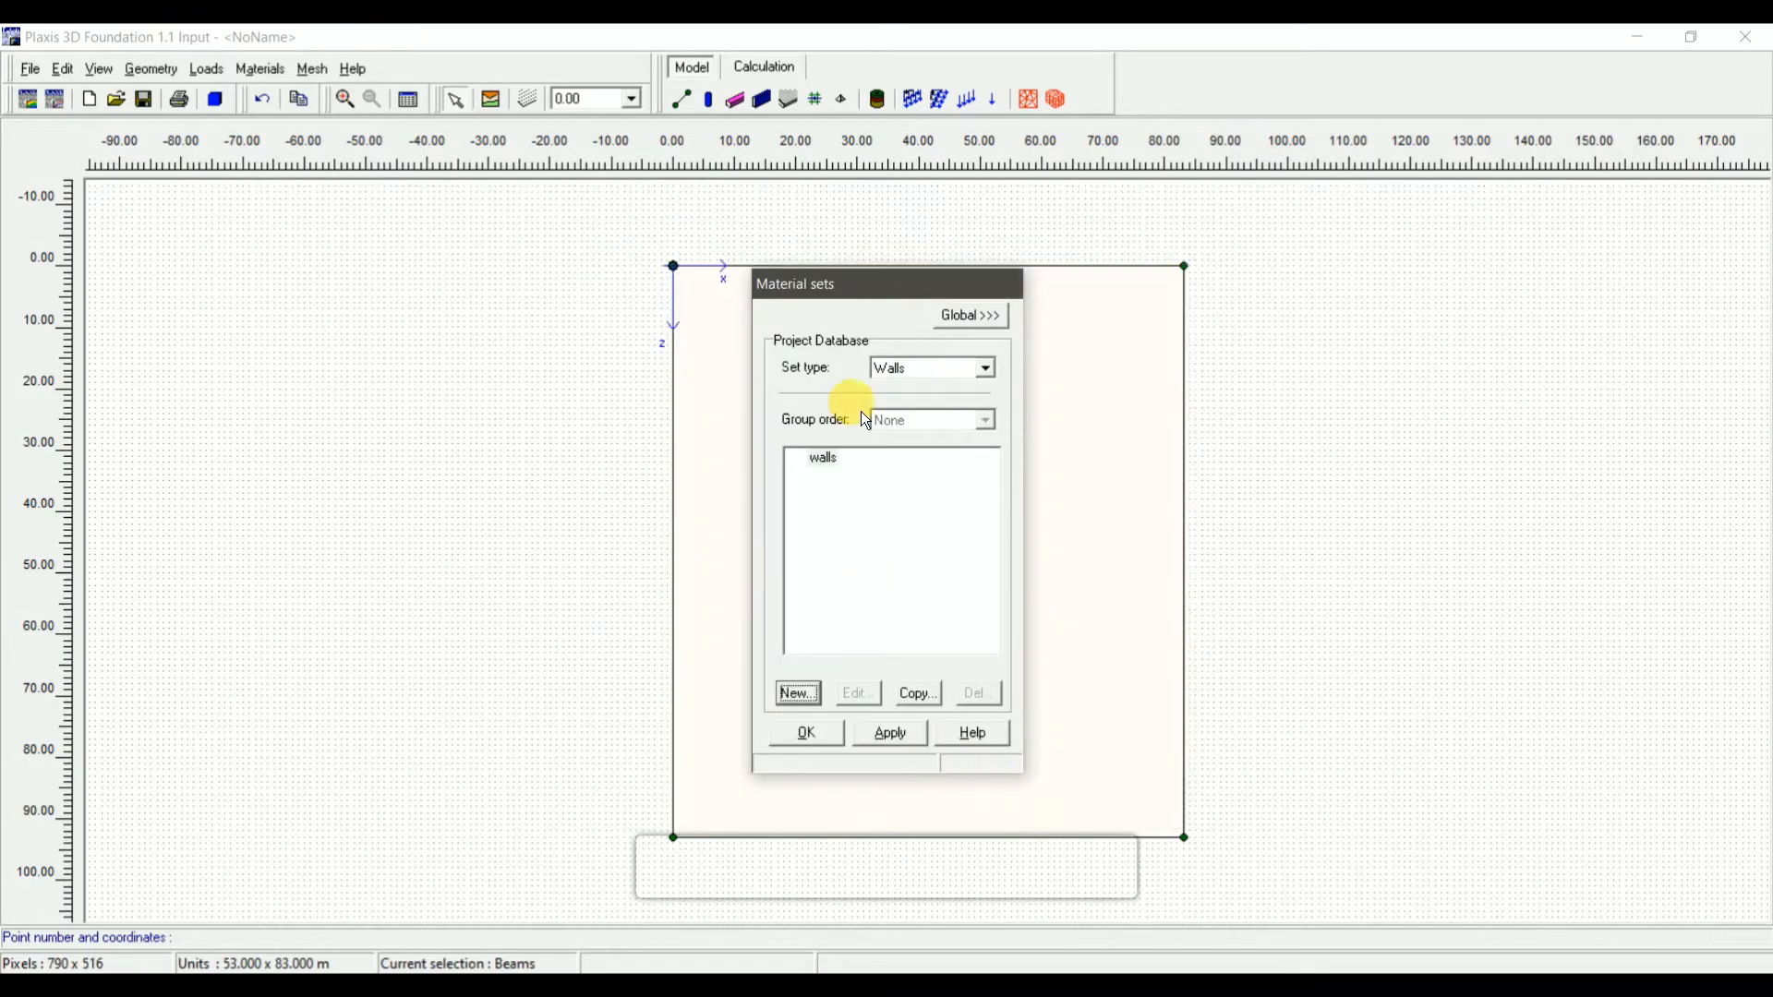
# Assign the walls material set to the four walls around the inner square and apply it
pyautogui.moveTo(882, 307); pyautogui.dragTo(1264, 314)
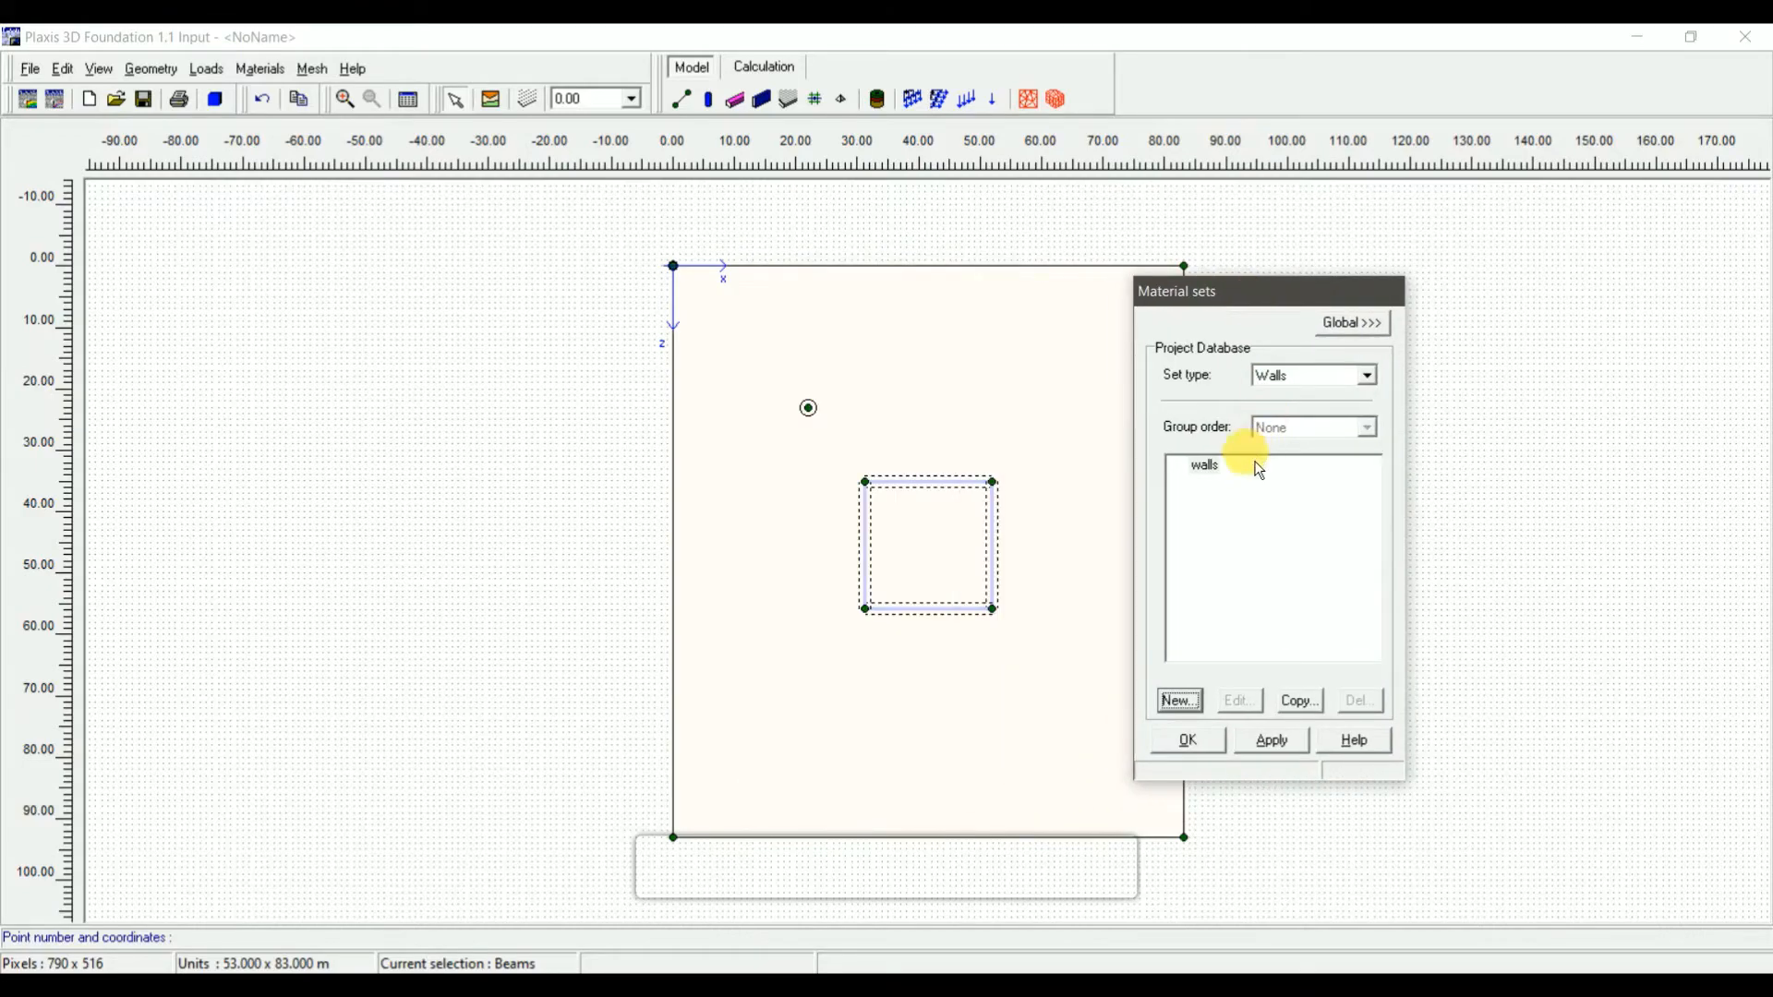
pyautogui.click(1205, 466)
pyautogui.moveTo(1220, 473); pyautogui.dragTo(999, 557)
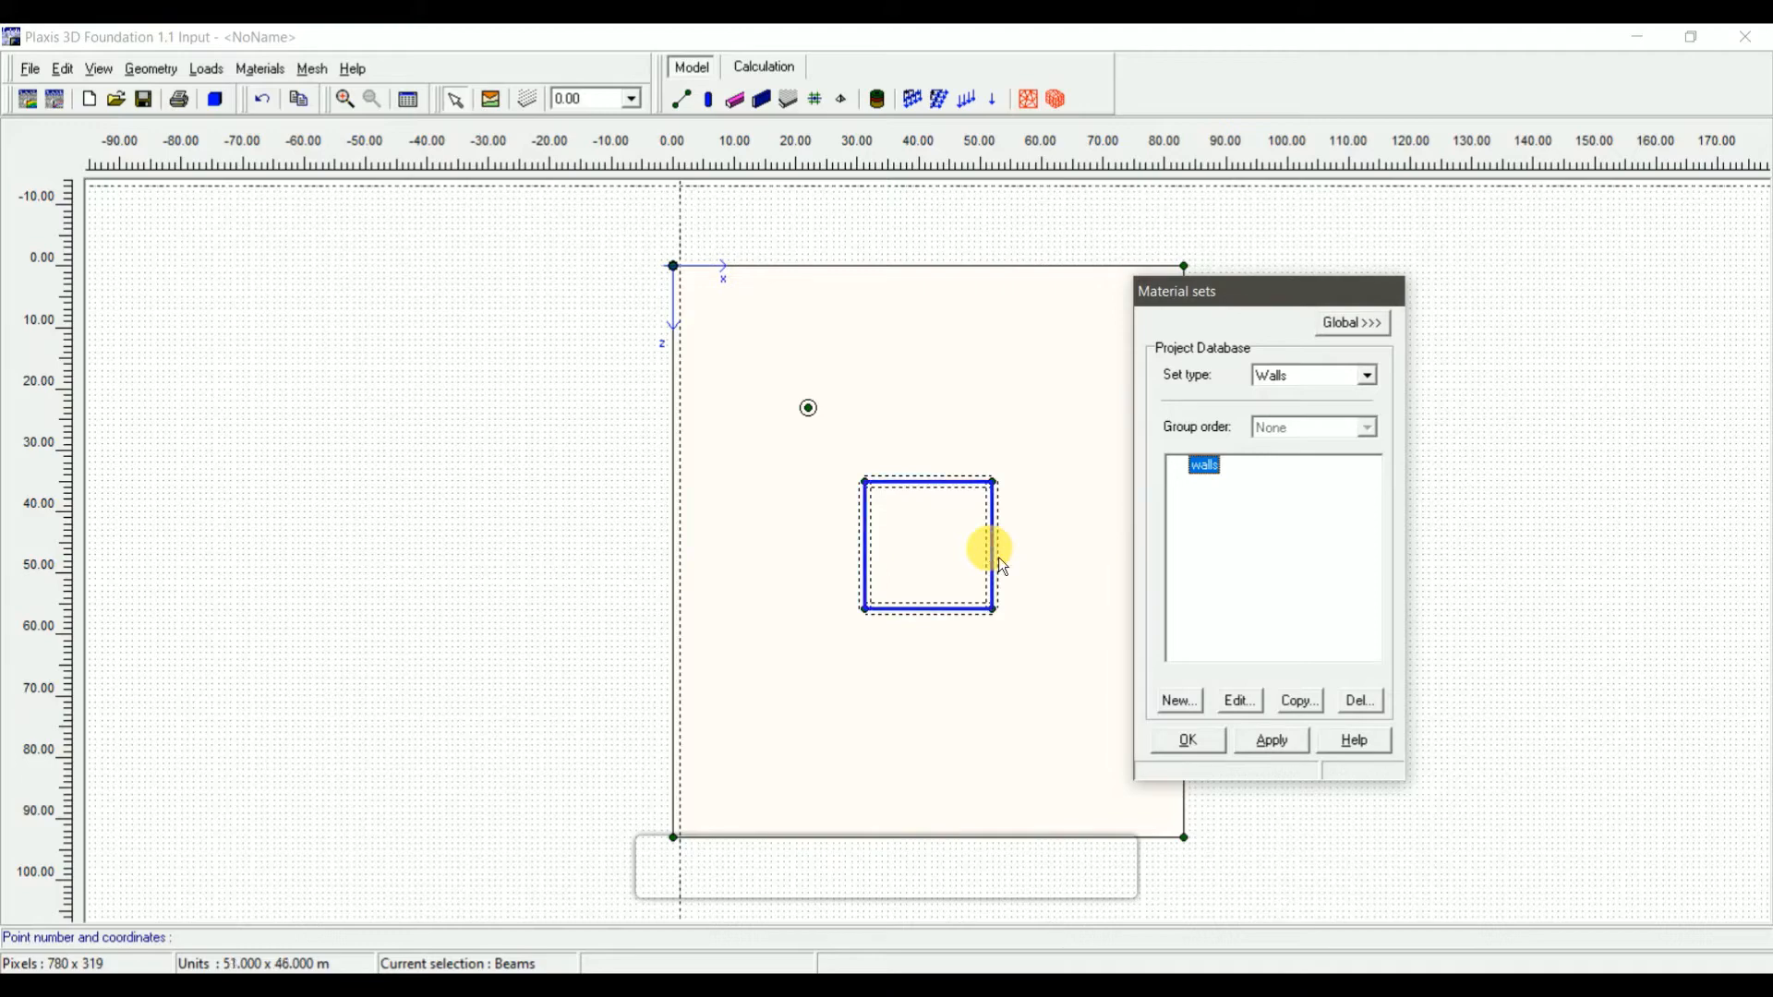
pyautogui.click(1279, 745)
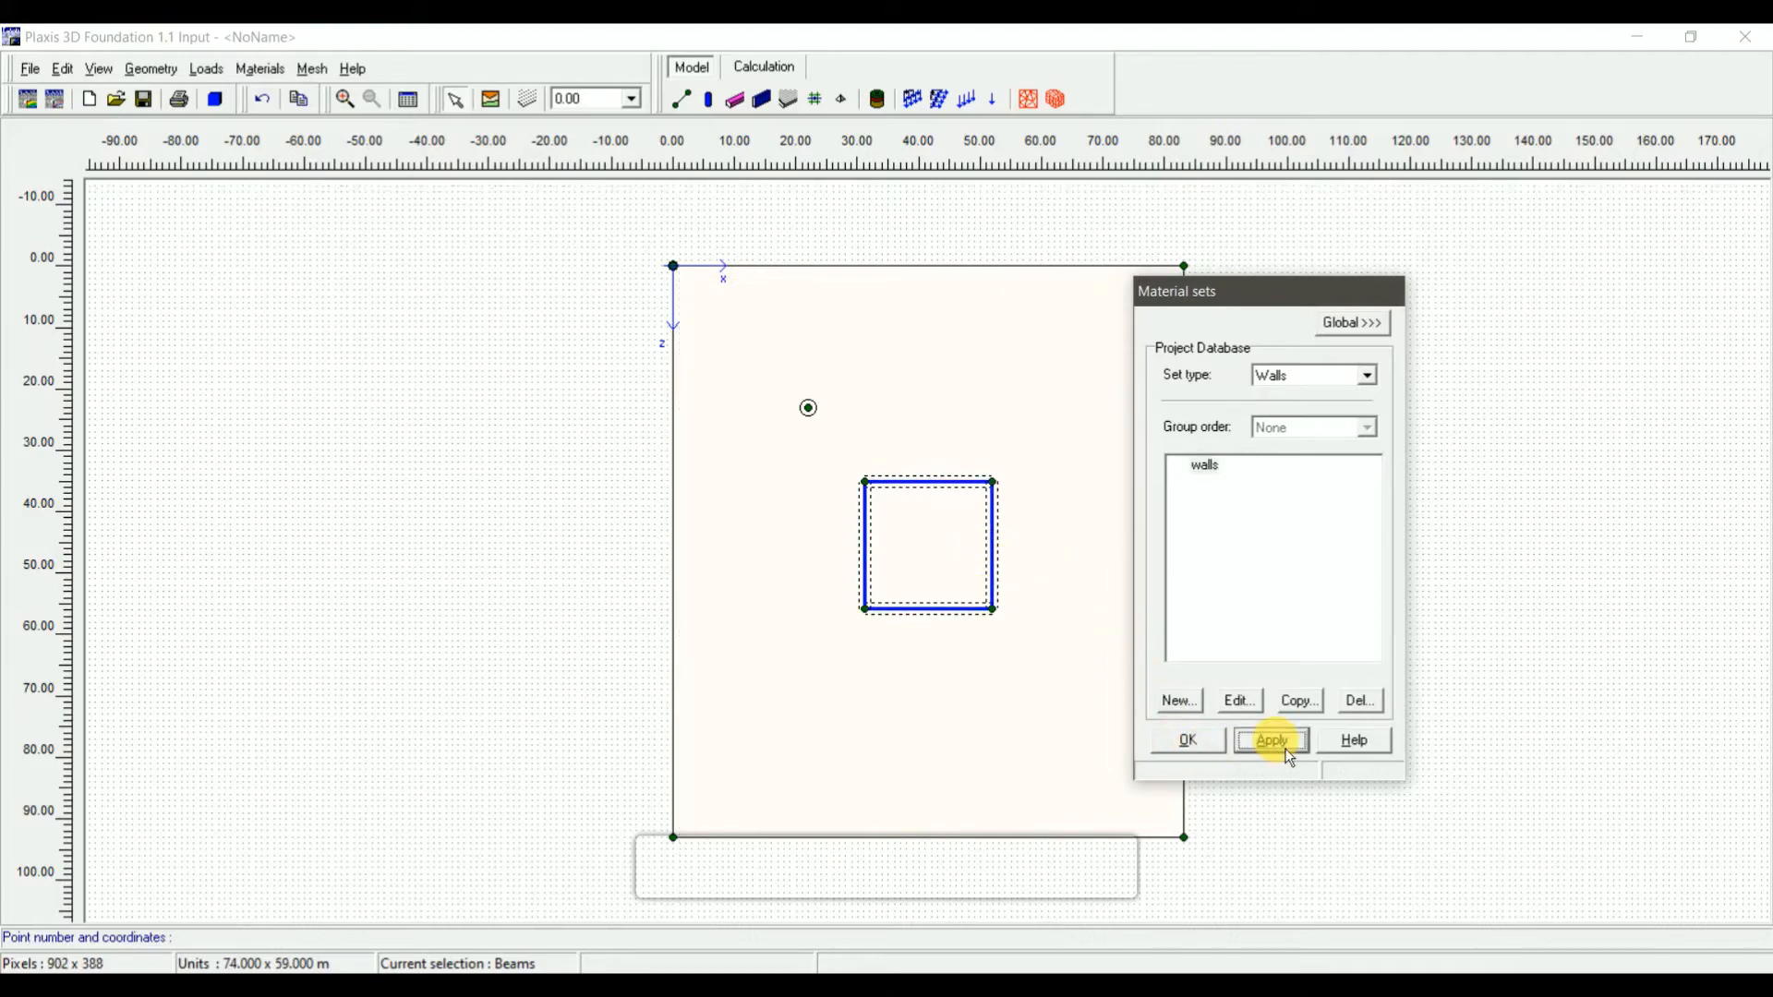
pyautogui.click(1213, 739)
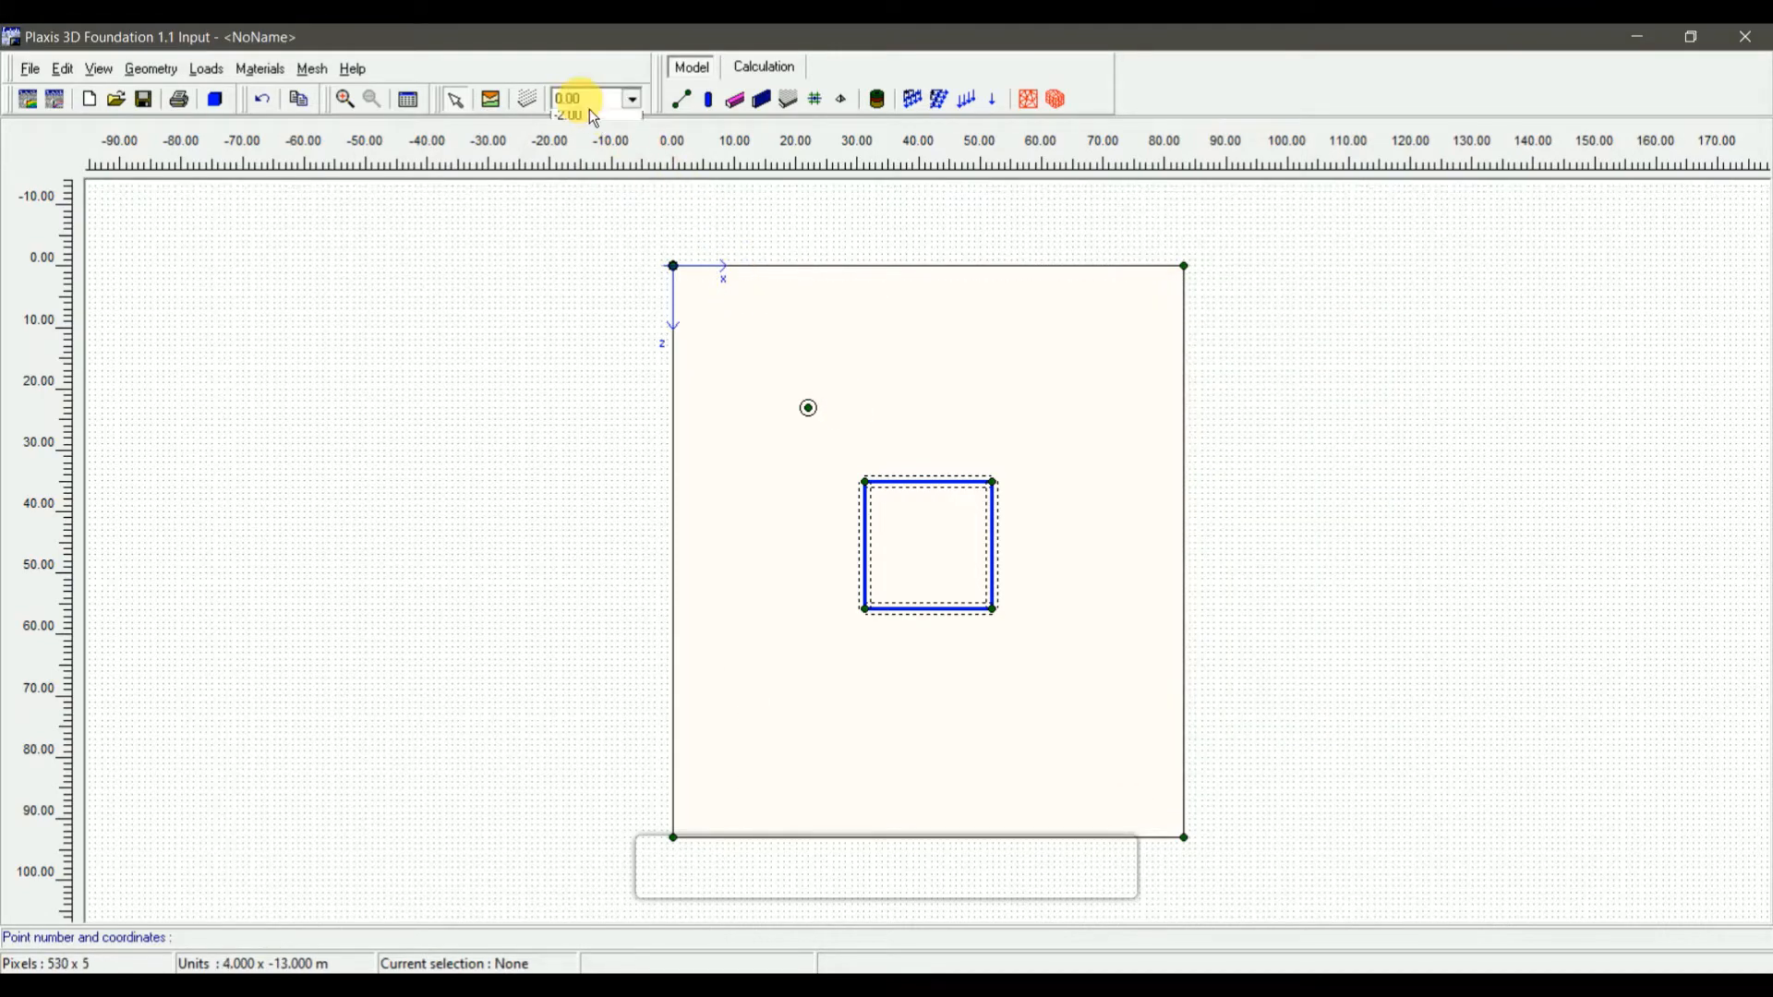
# Switch to the -2.00 workplane and create a Floors material set named floor footing
pyautogui.click(592, 136)
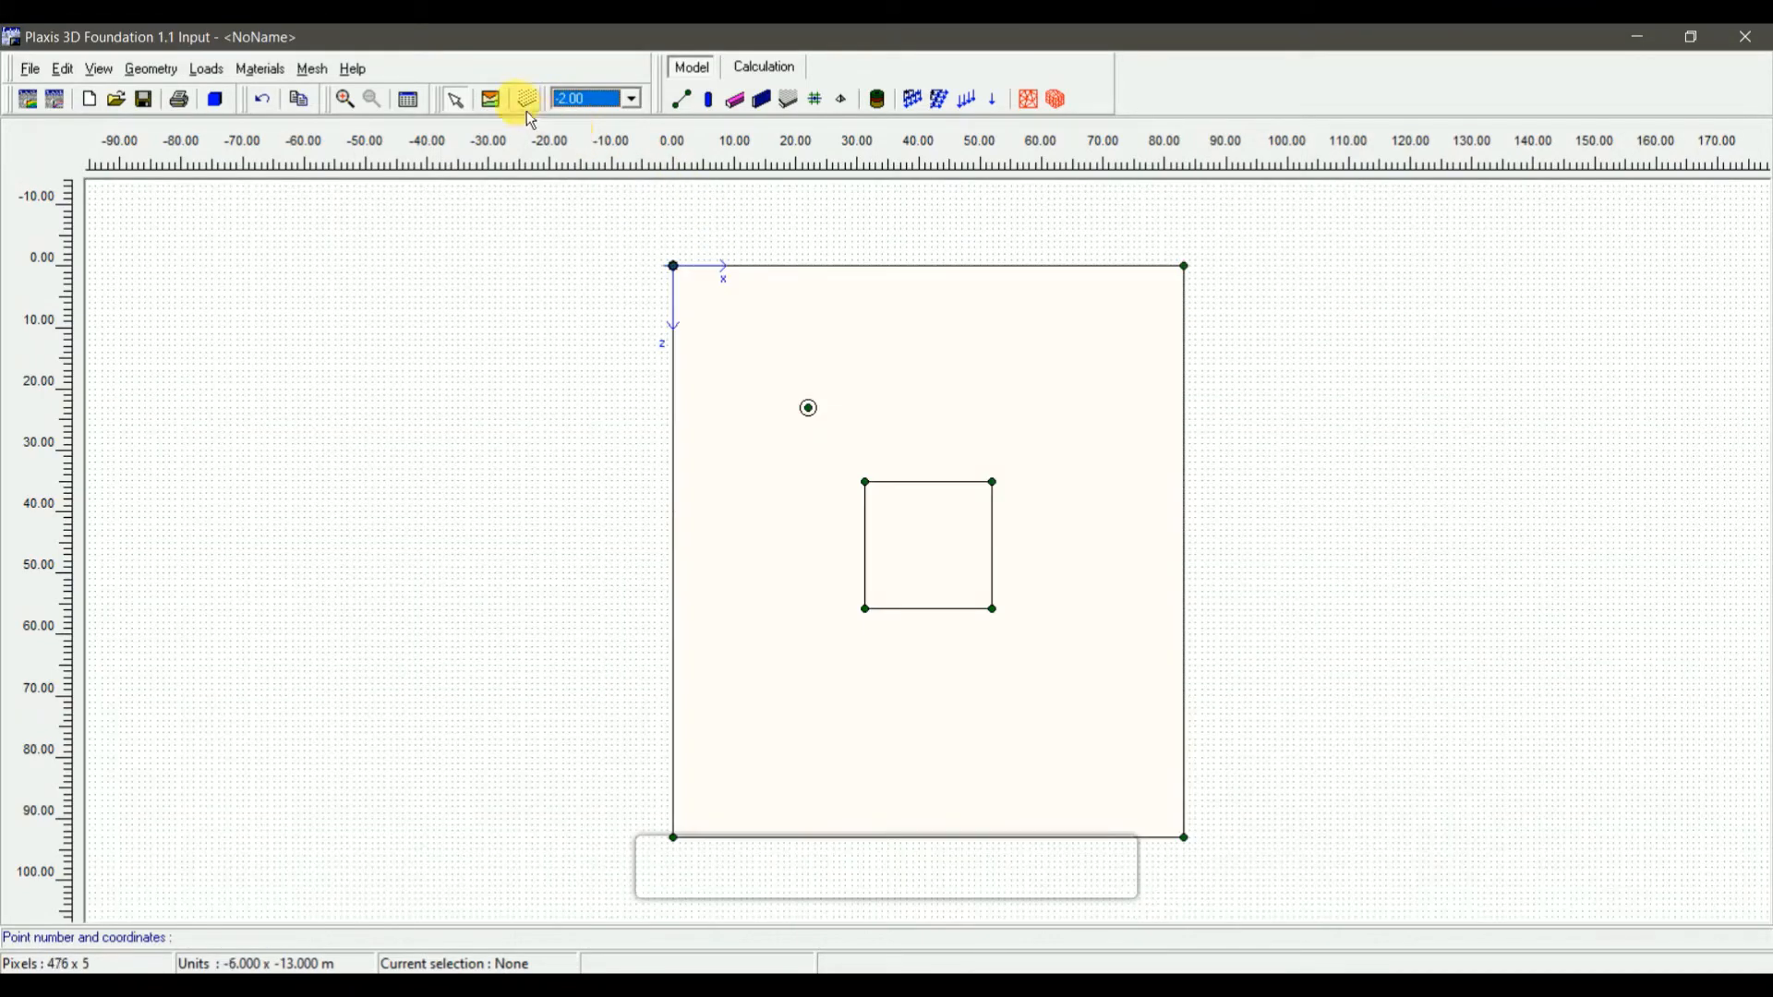
pyautogui.click(499, 104)
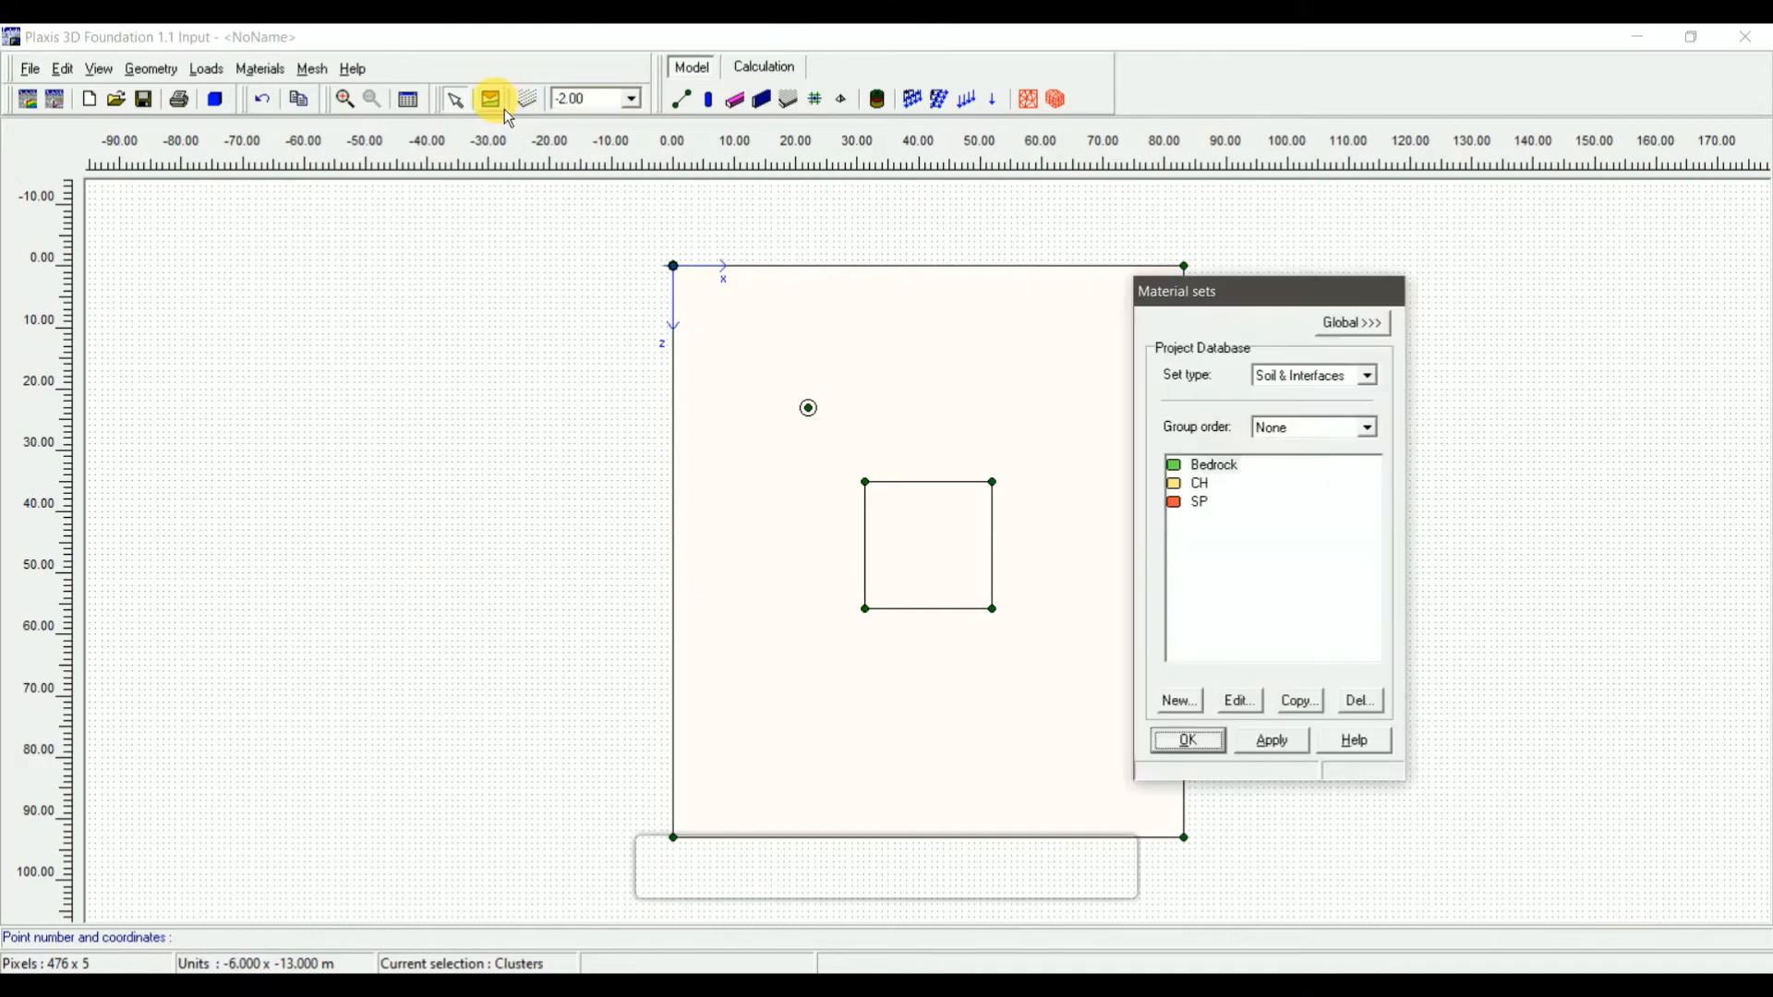
pyautogui.click(1285, 377)
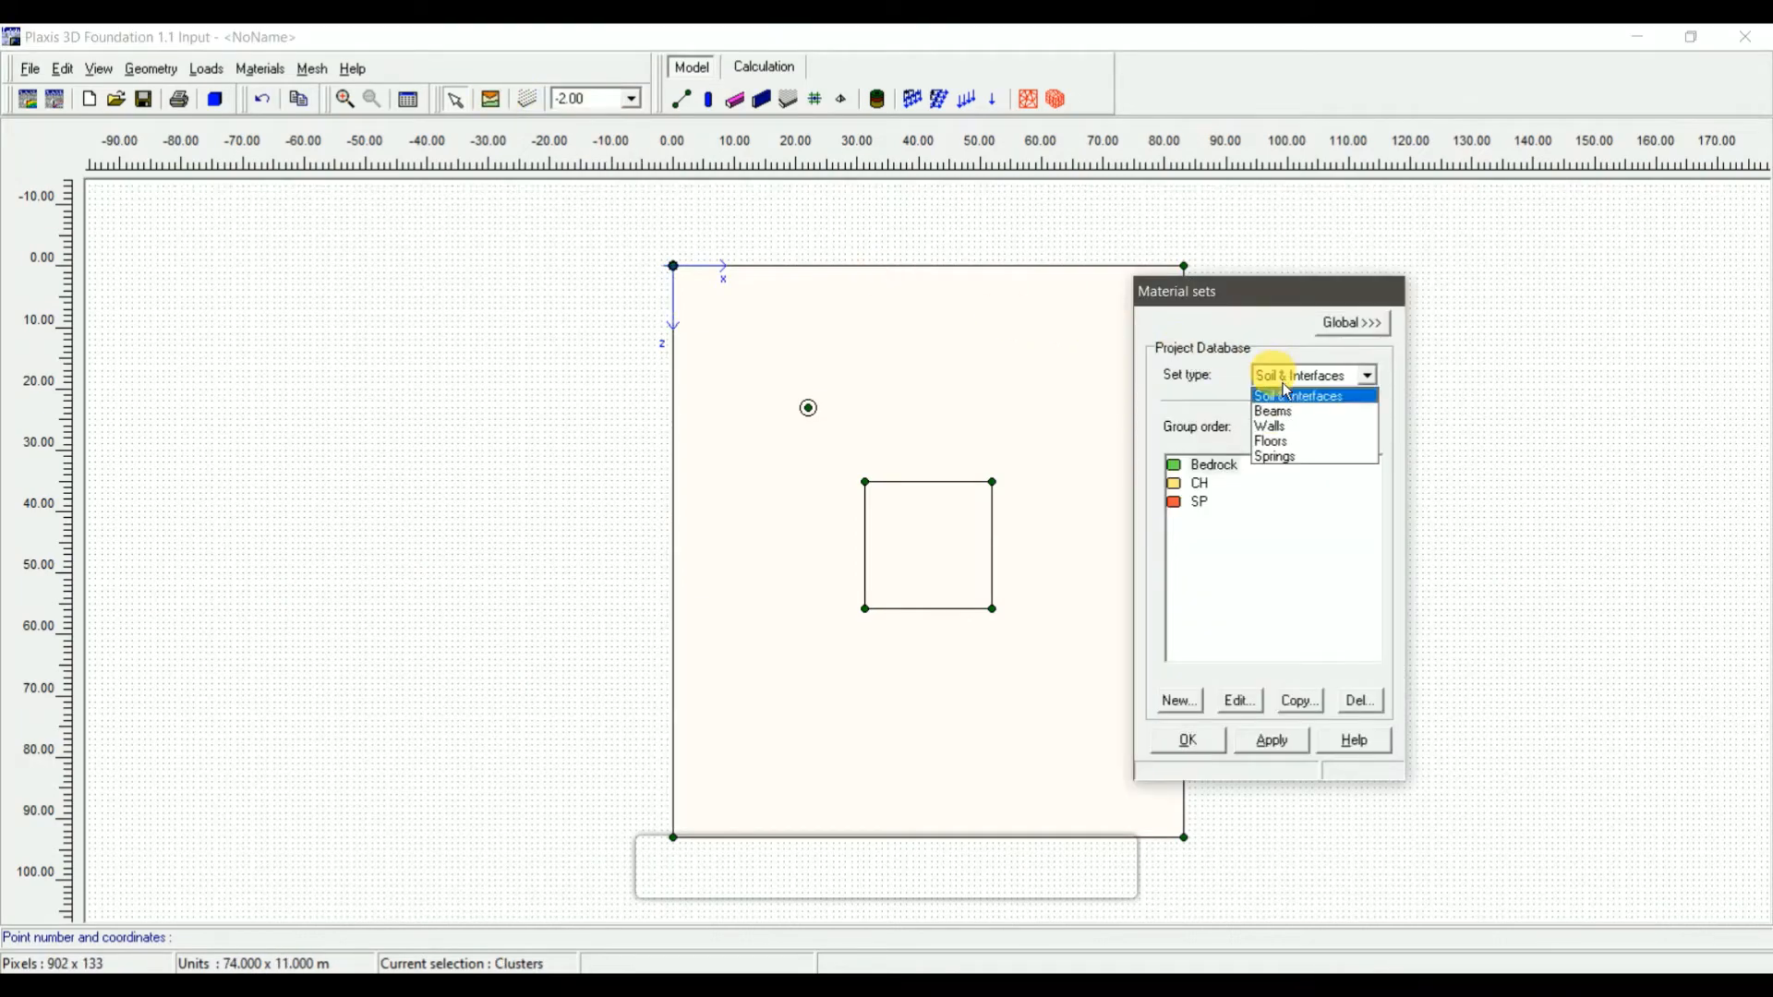
pyautogui.click(1283, 445)
pyautogui.click(1178, 703)
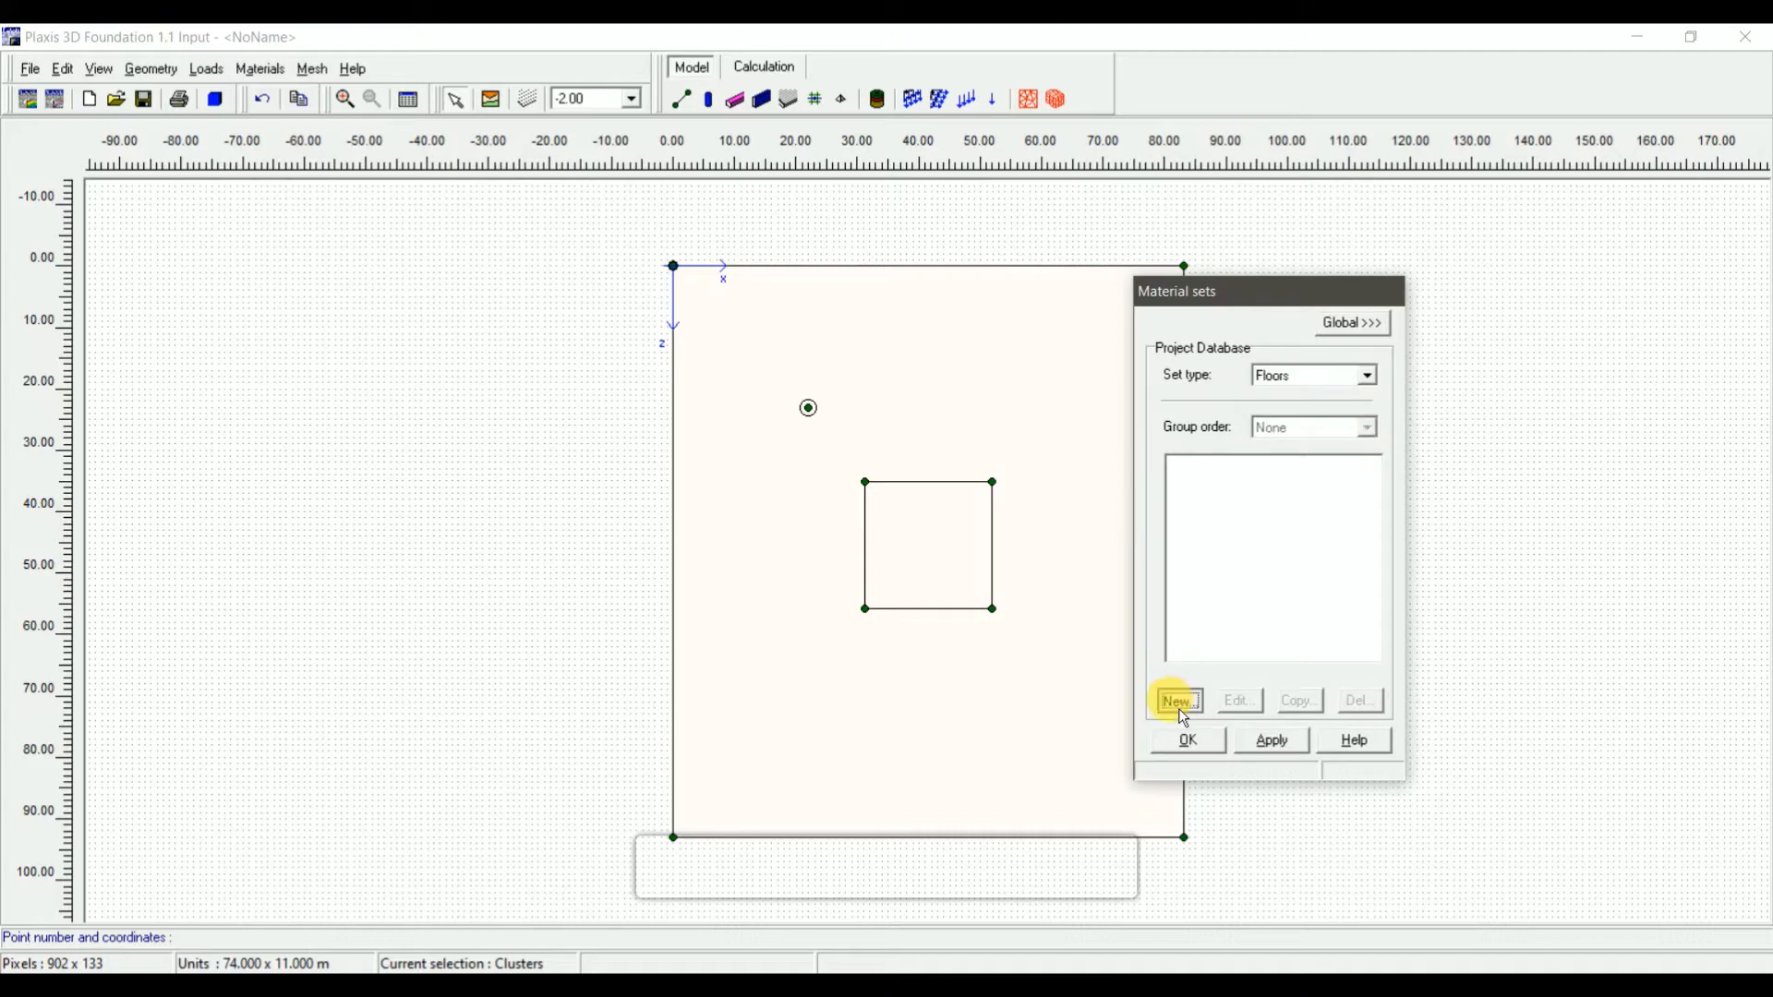
pyautogui.write('fllor')
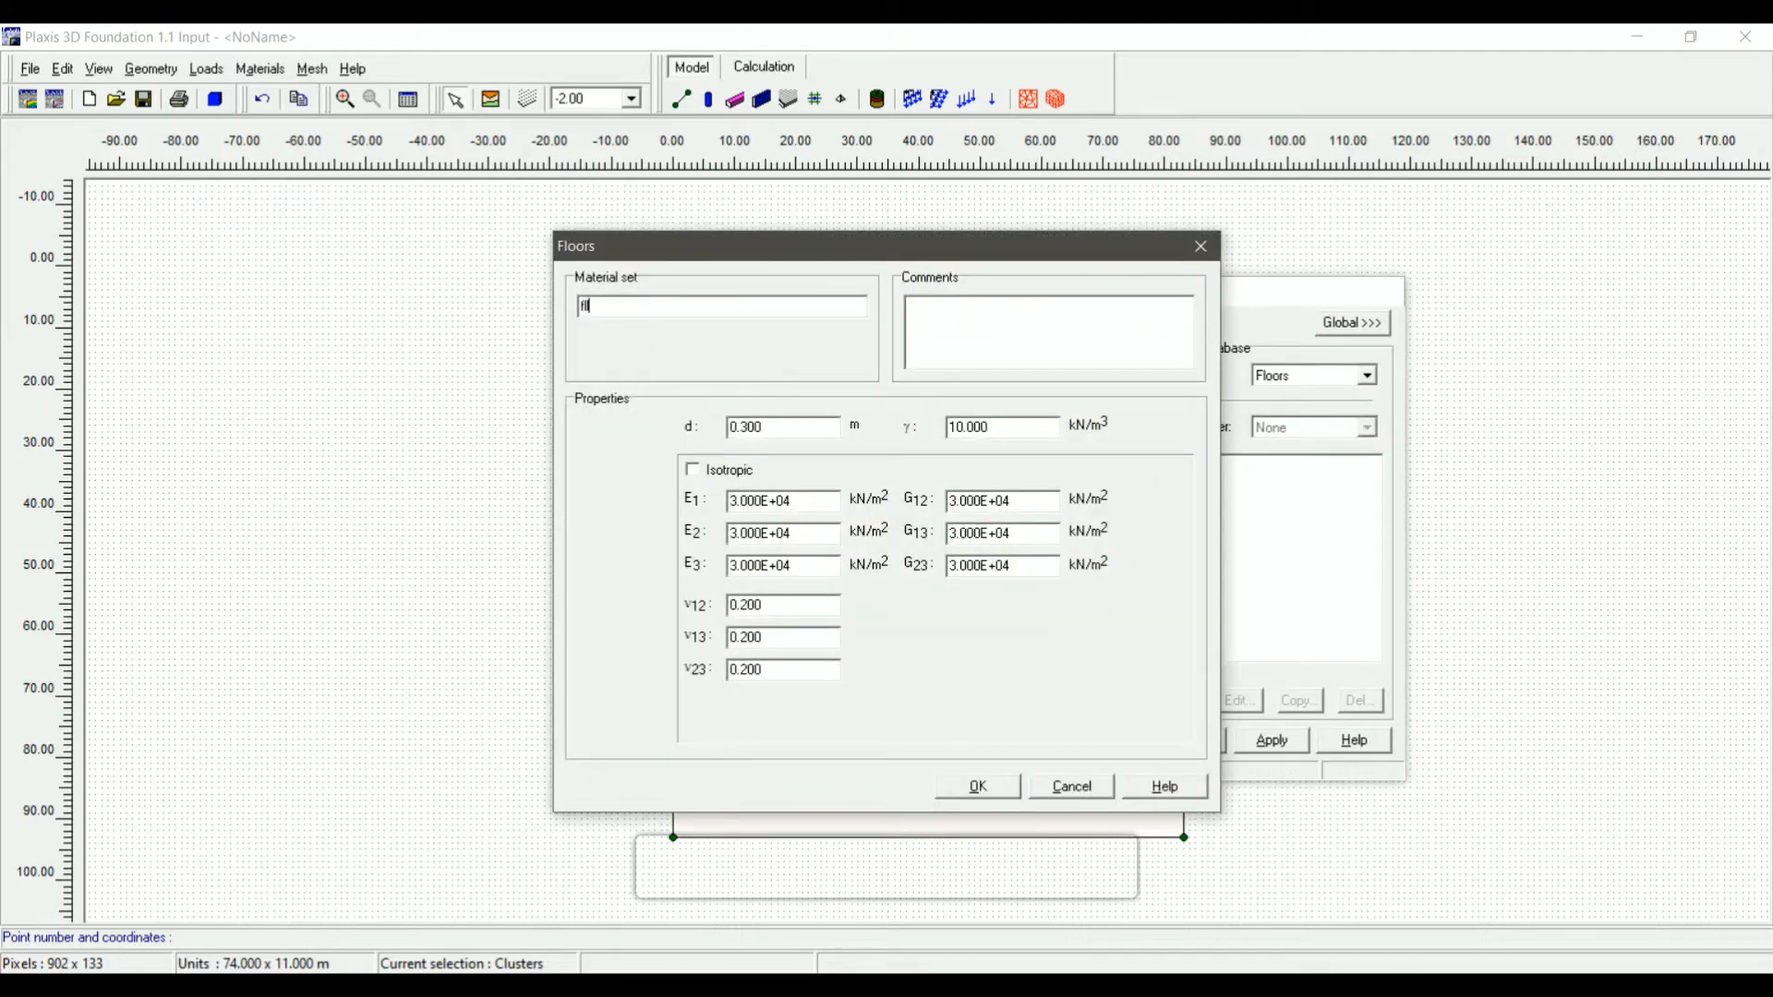
pyautogui.press('BackSpace')
pyautogui.press('BackSpace')
pyautogui.press('BackSpace')
pyautogui.press('BackSpace')
pyautogui.write('loor footing')
# Make the floor footing material isotropic, with a thickness of 0.5 m and a unit weight of 25 kN/m³
pyautogui.click(705, 477)
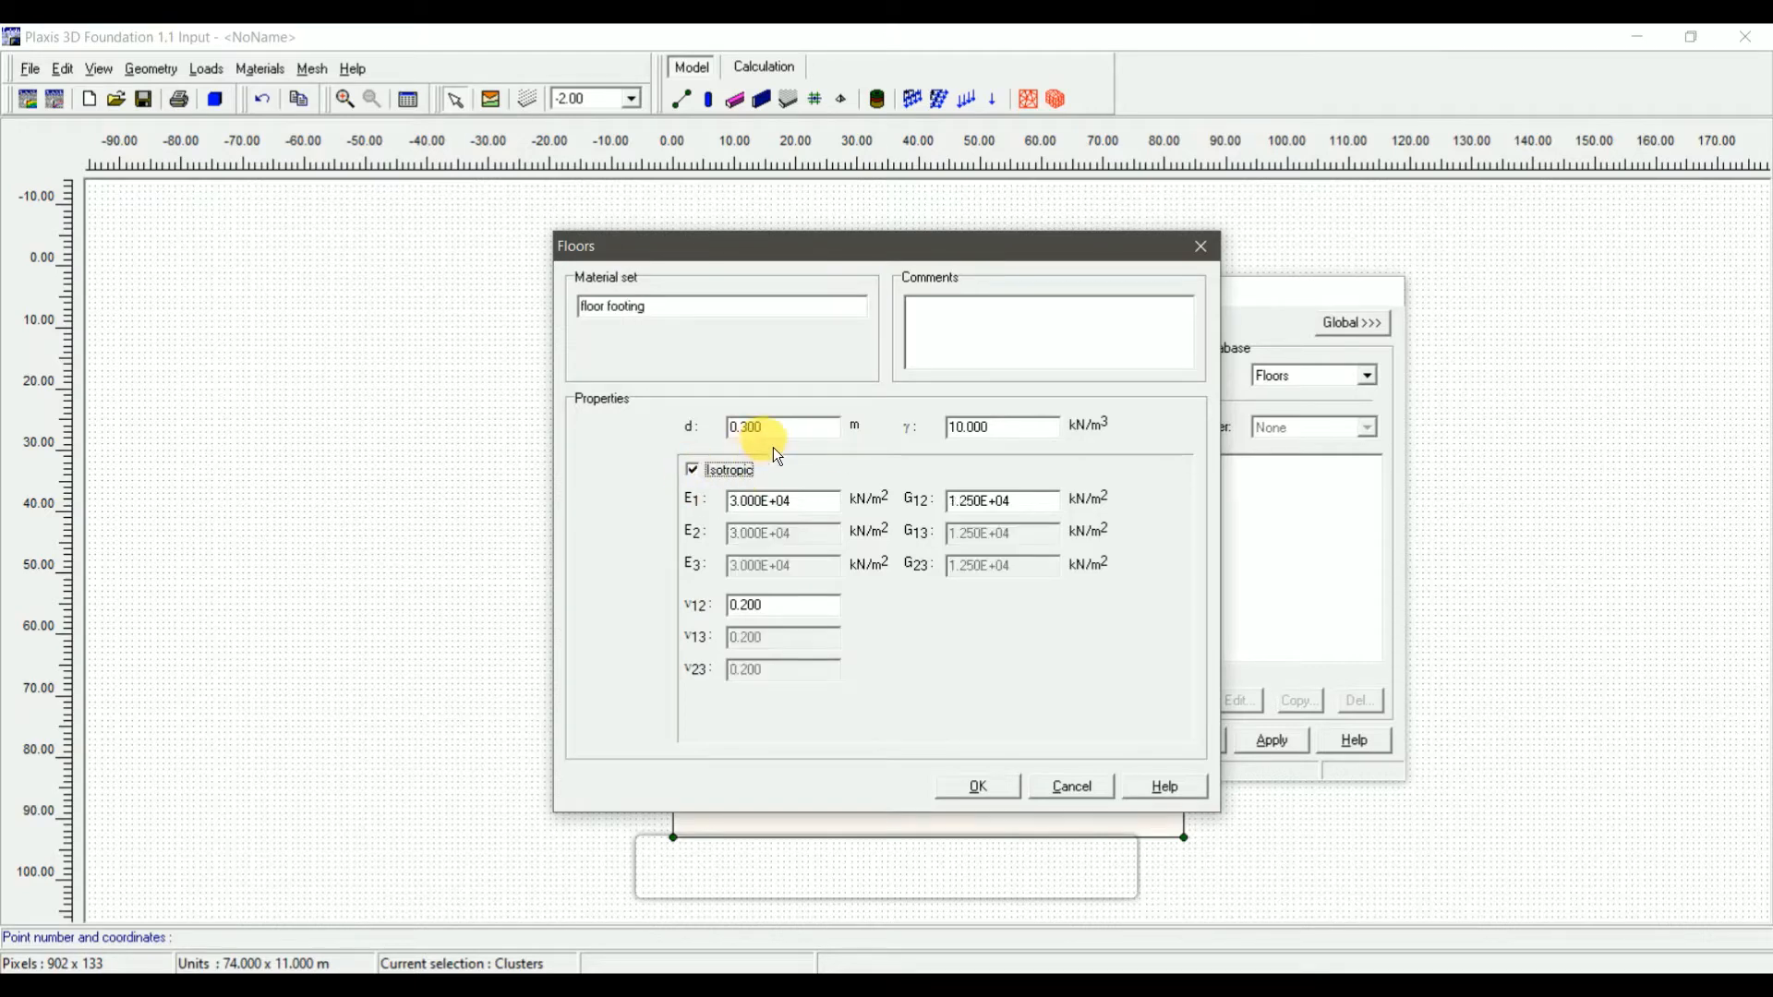
pyautogui.moveTo(785, 427); pyautogui.dragTo(645, 452)
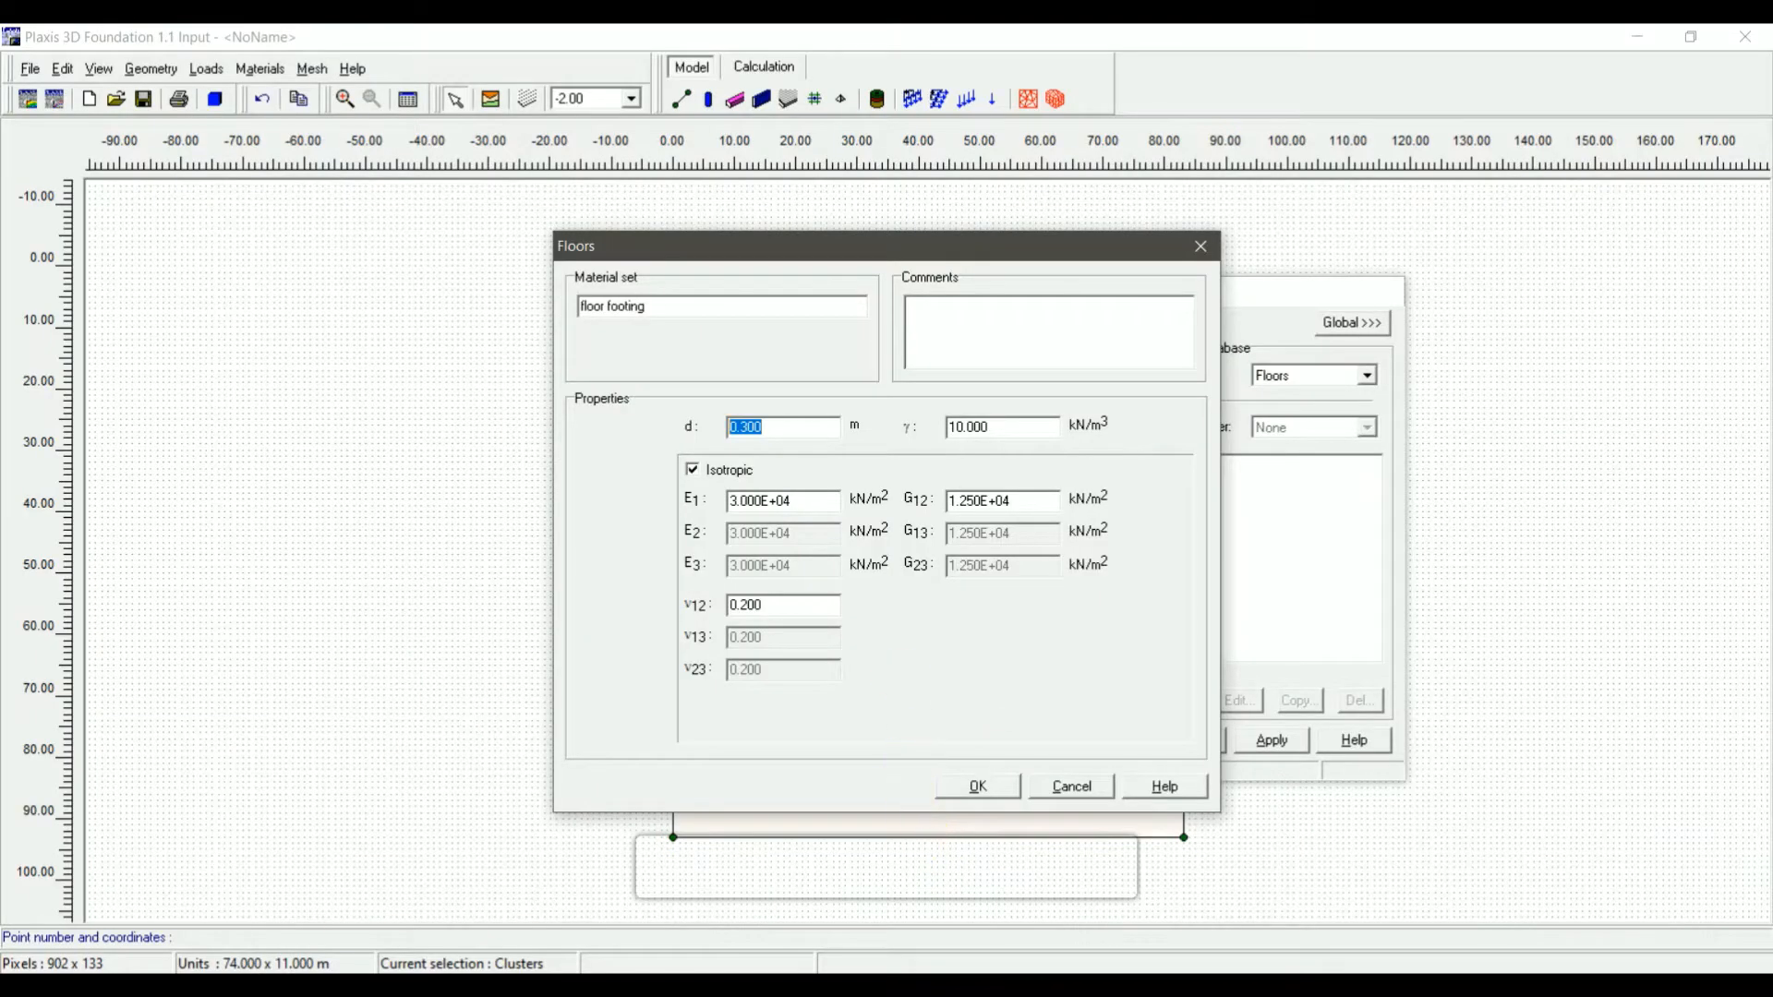
pyautogui.write('0.5')
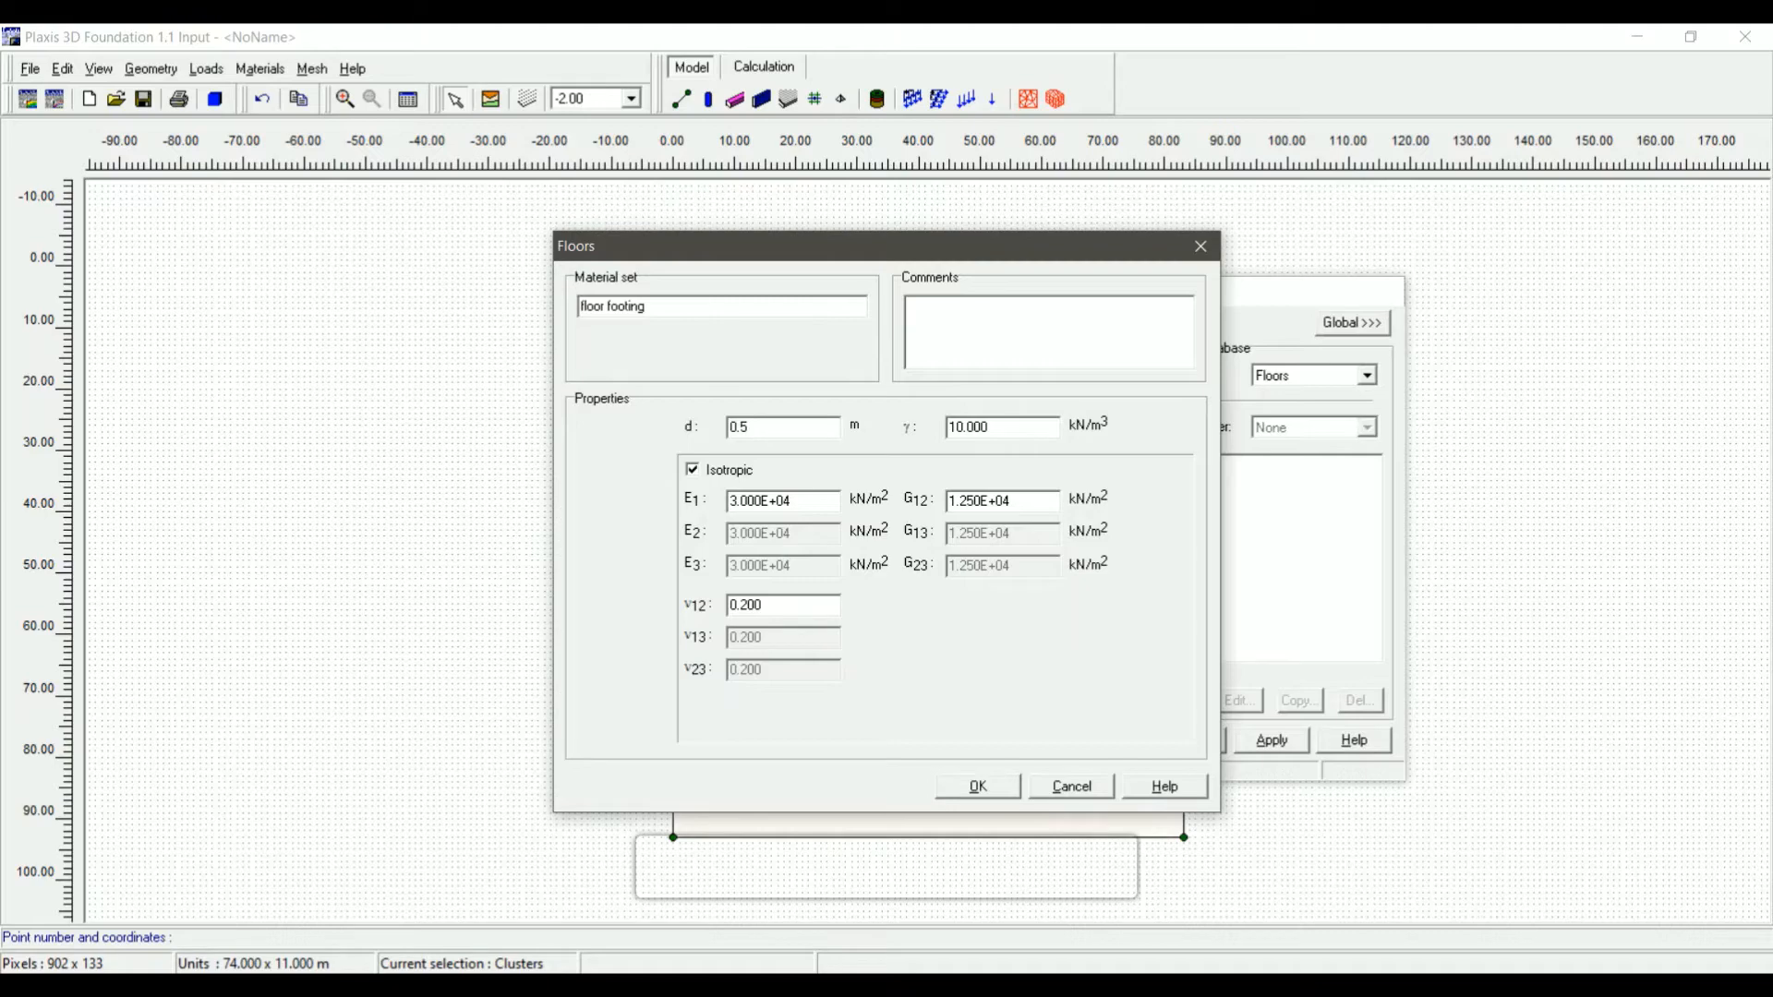
pyautogui.press('Tab')
pyautogui.write('25')
# Set the floor footing material's stiffness E1 to 30000000 kN/m² and save the material set
pyautogui.press('Tab')
pyautogui.write('300000')
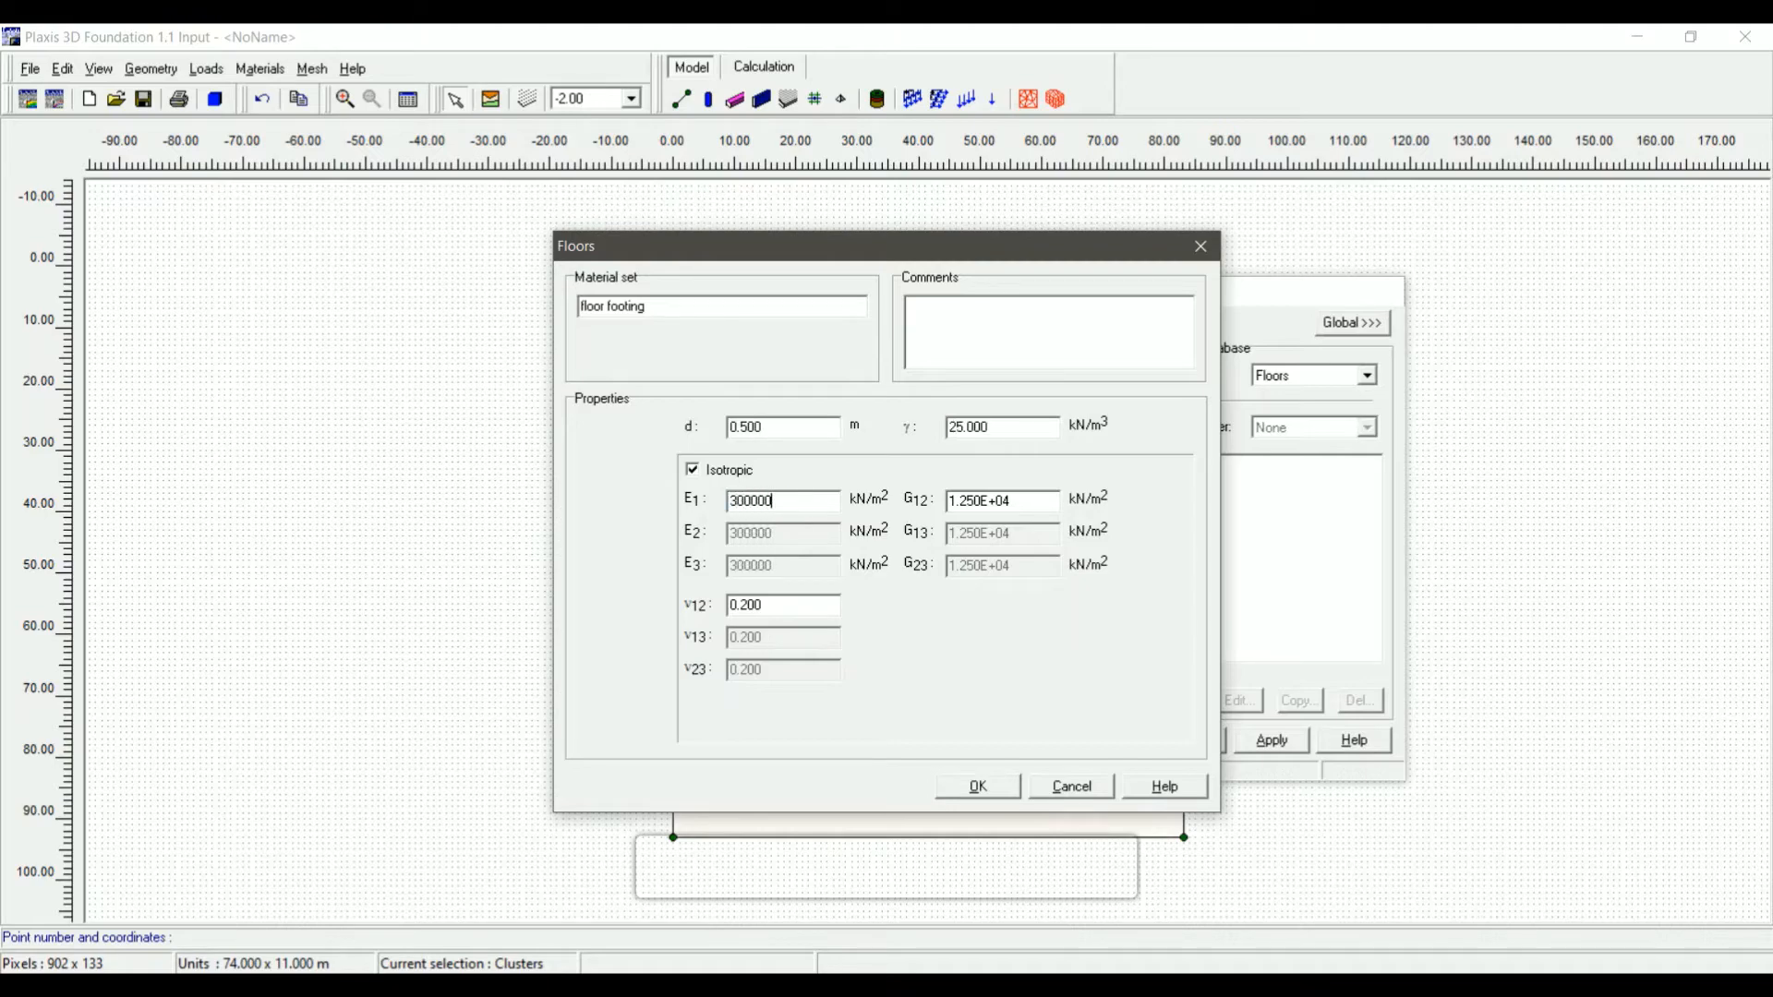
pyautogui.write('00')
pyautogui.click(977, 786)
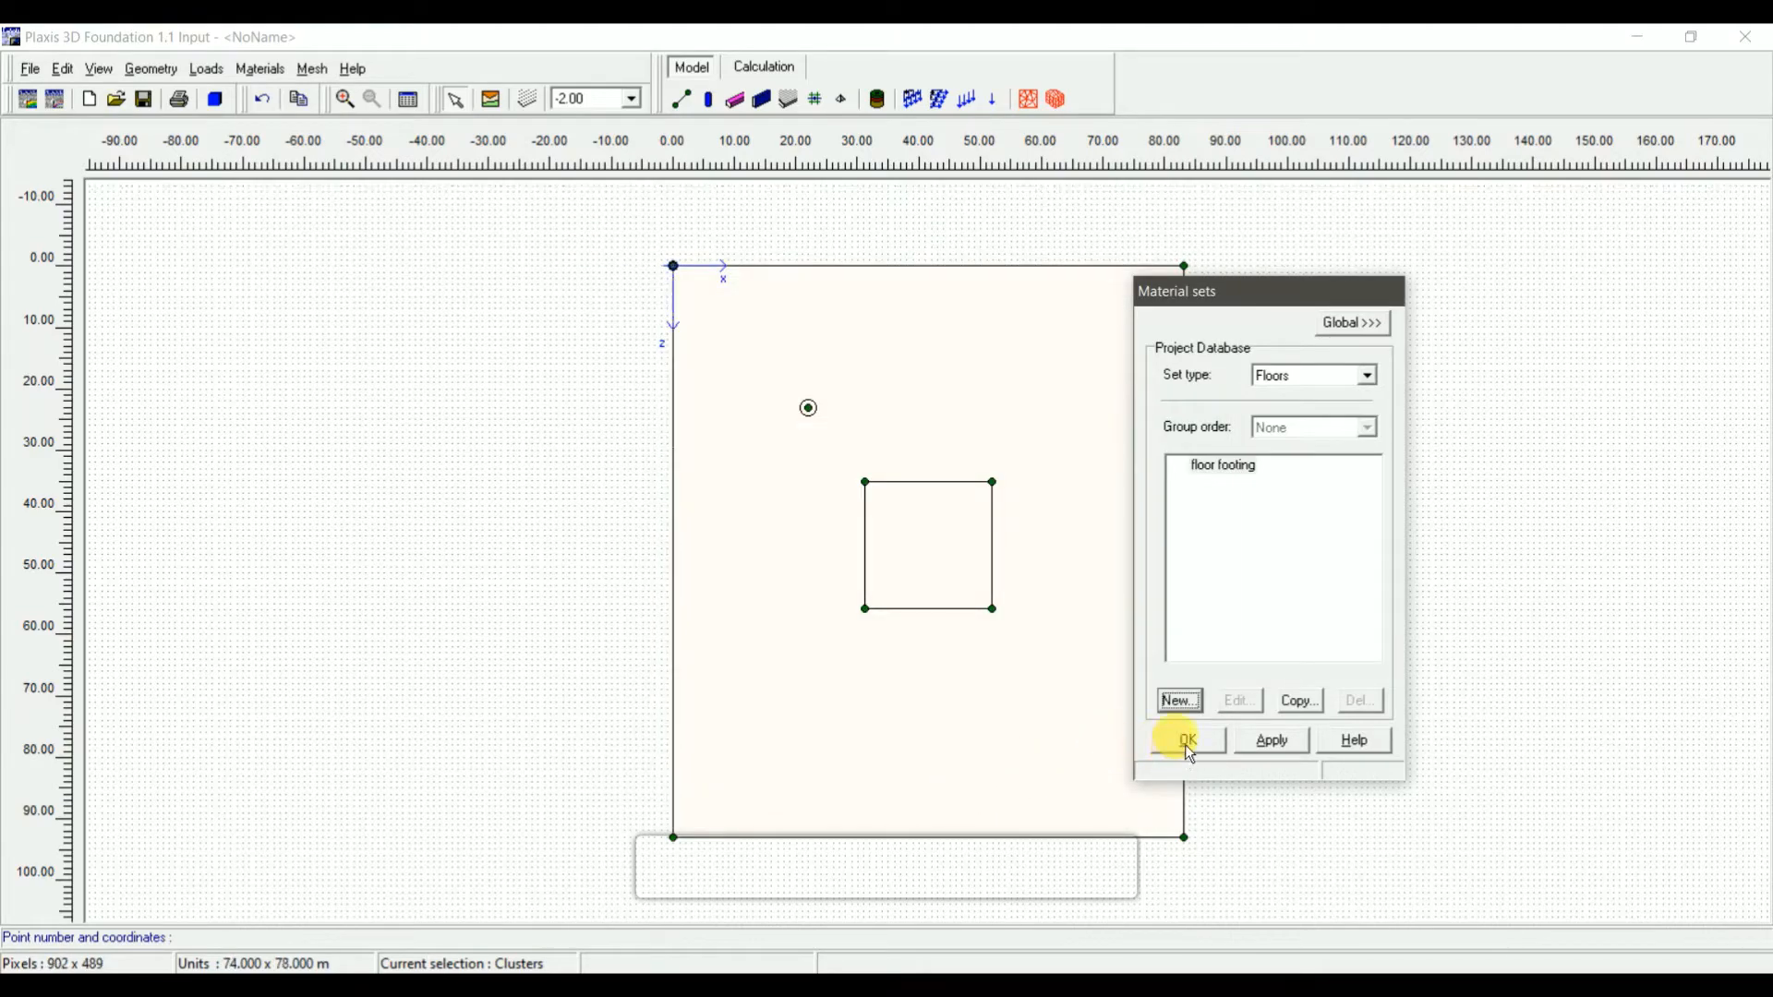
# Close the material sets and place a floor on the inner square of the -2.00 workplane
pyautogui.click(1248, 476)
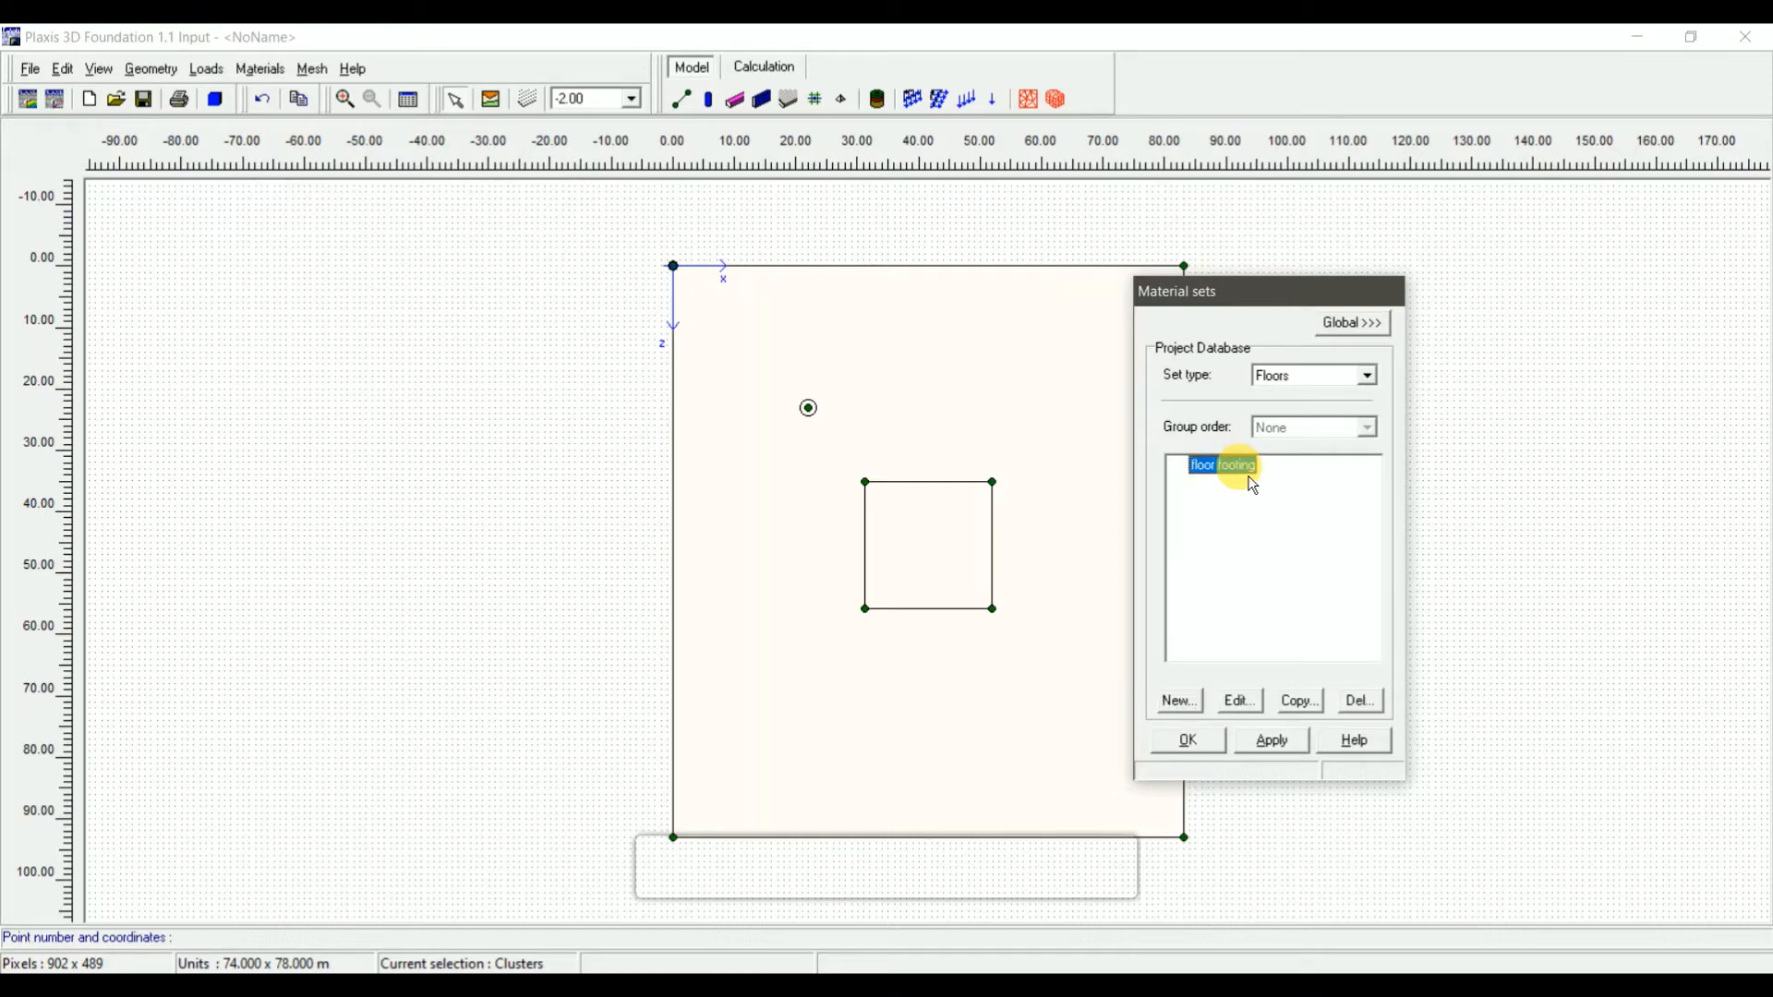
pyautogui.click(1201, 738)
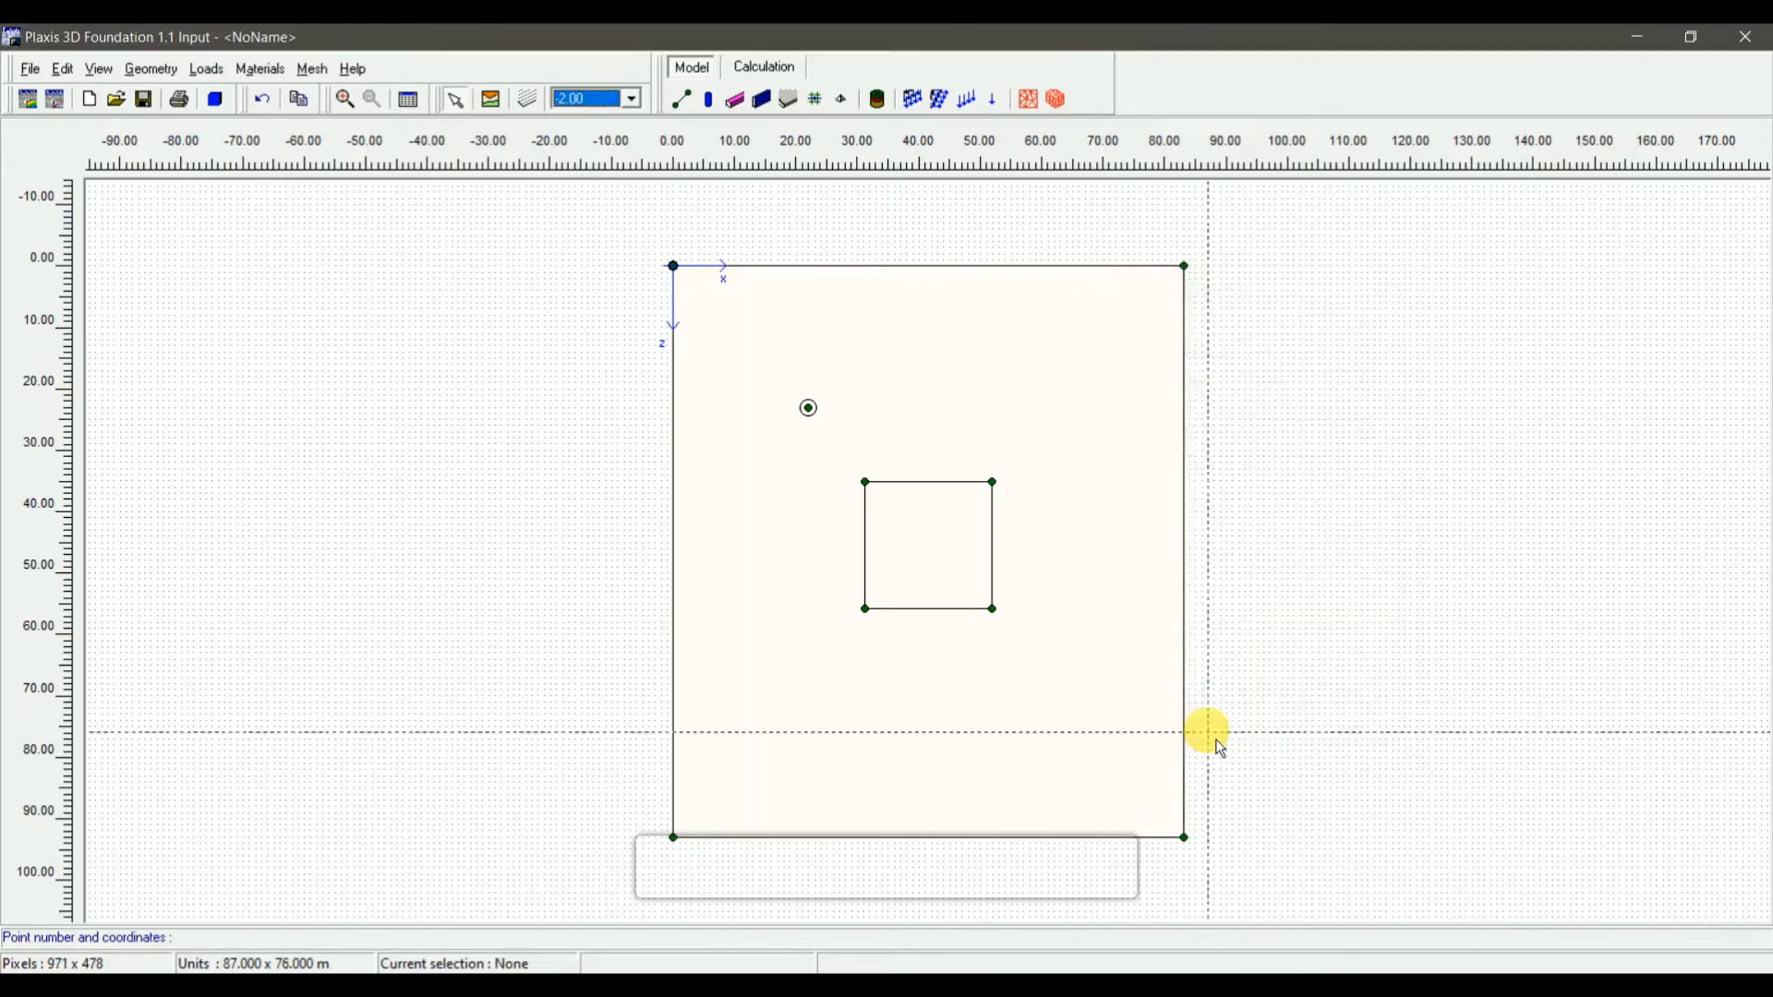
pyautogui.click(803, 117)
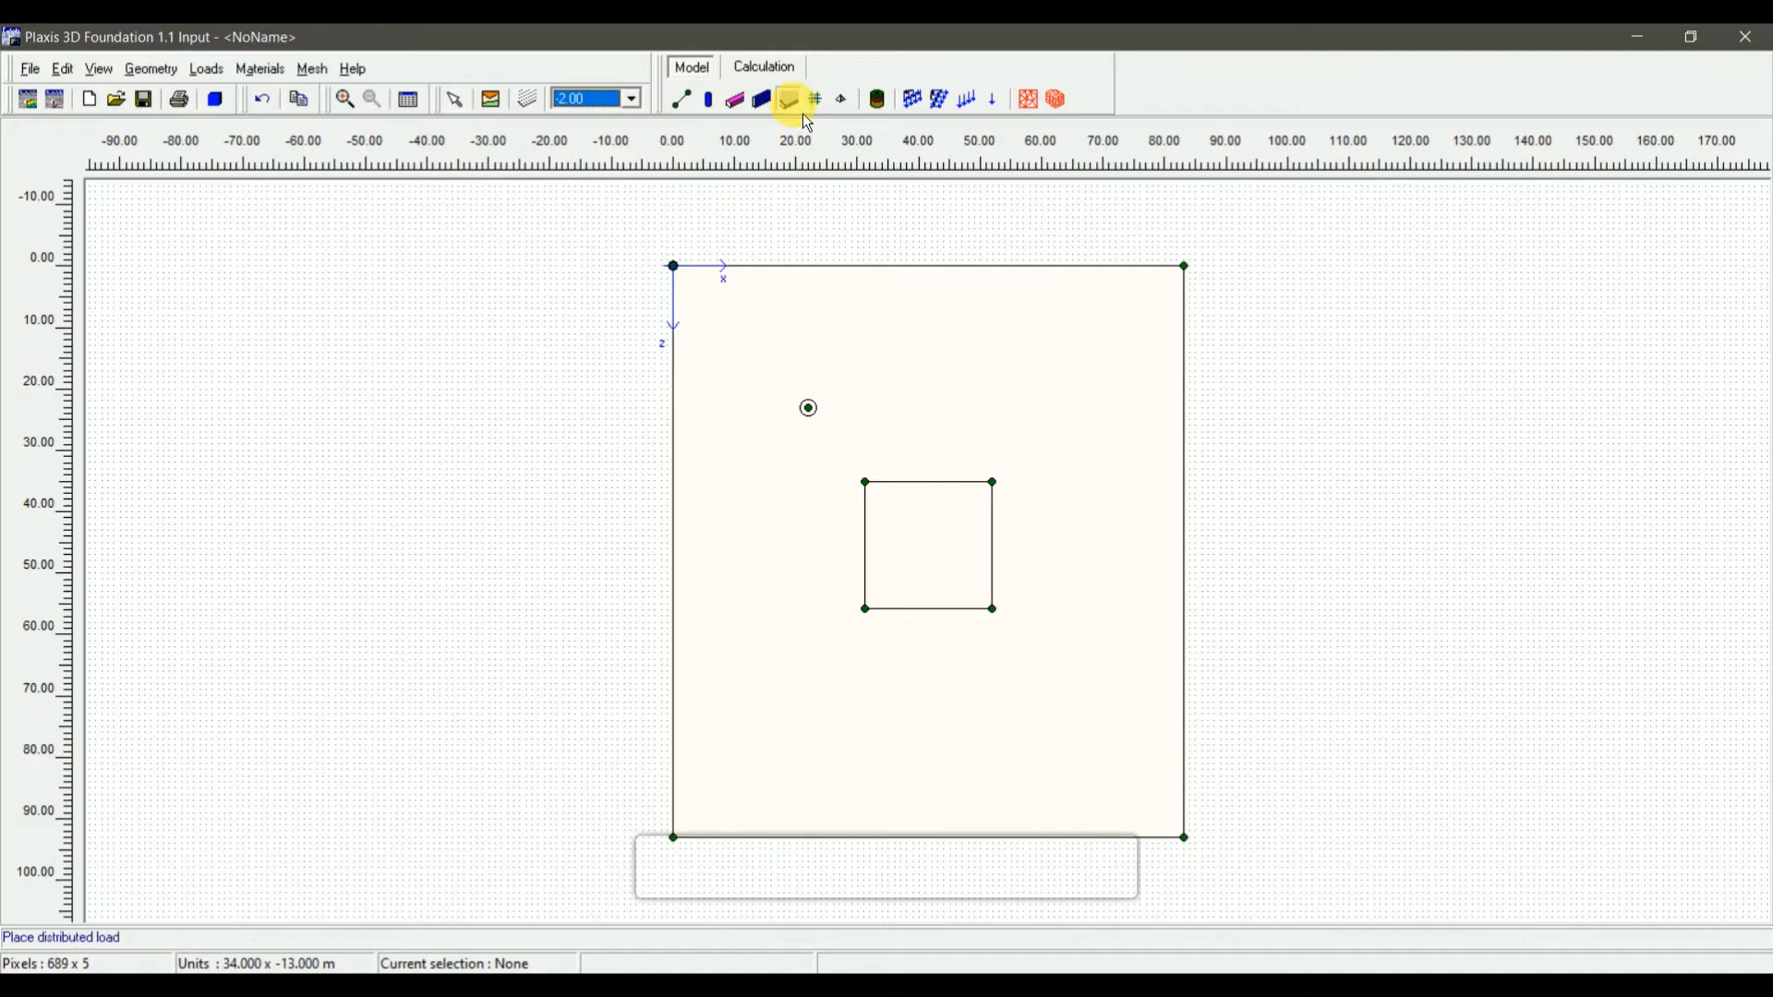
pyautogui.click(931, 540)
# Assign the floor footing material from the Floors set type to the inner square's floor and confirm the material sets
pyautogui.click(458, 108)
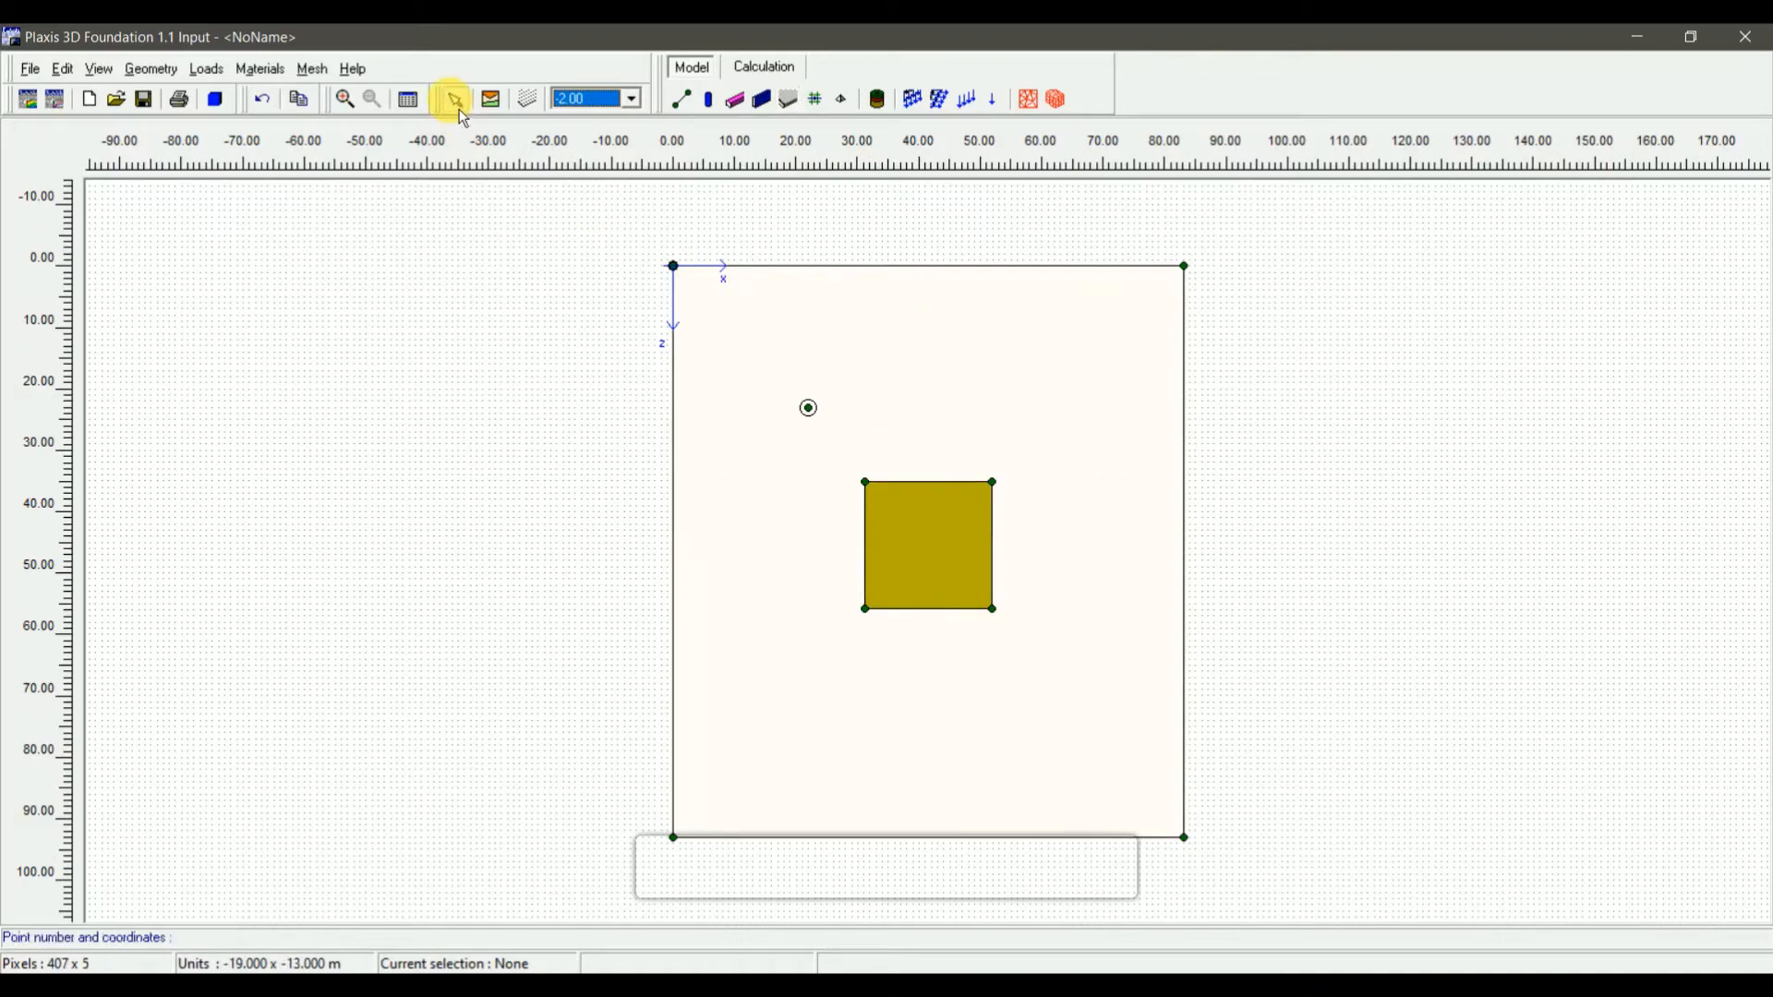
pyautogui.click(504, 108)
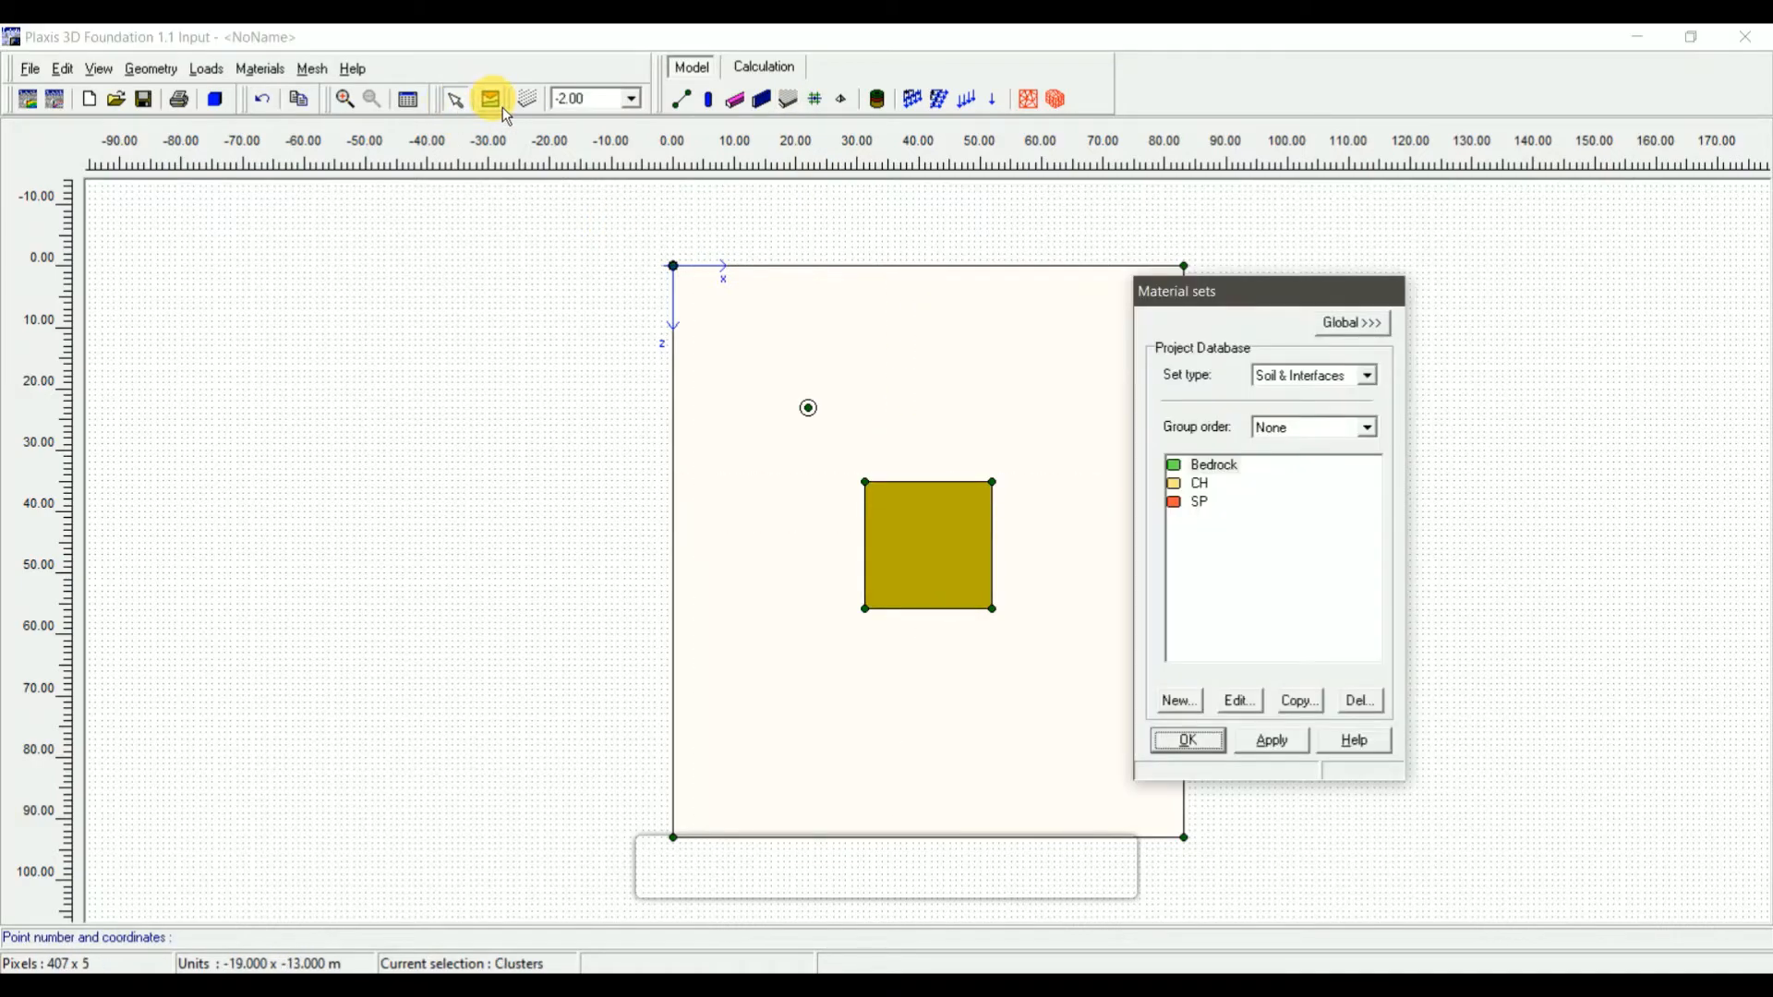
pyautogui.click(1288, 379)
pyautogui.click(1288, 442)
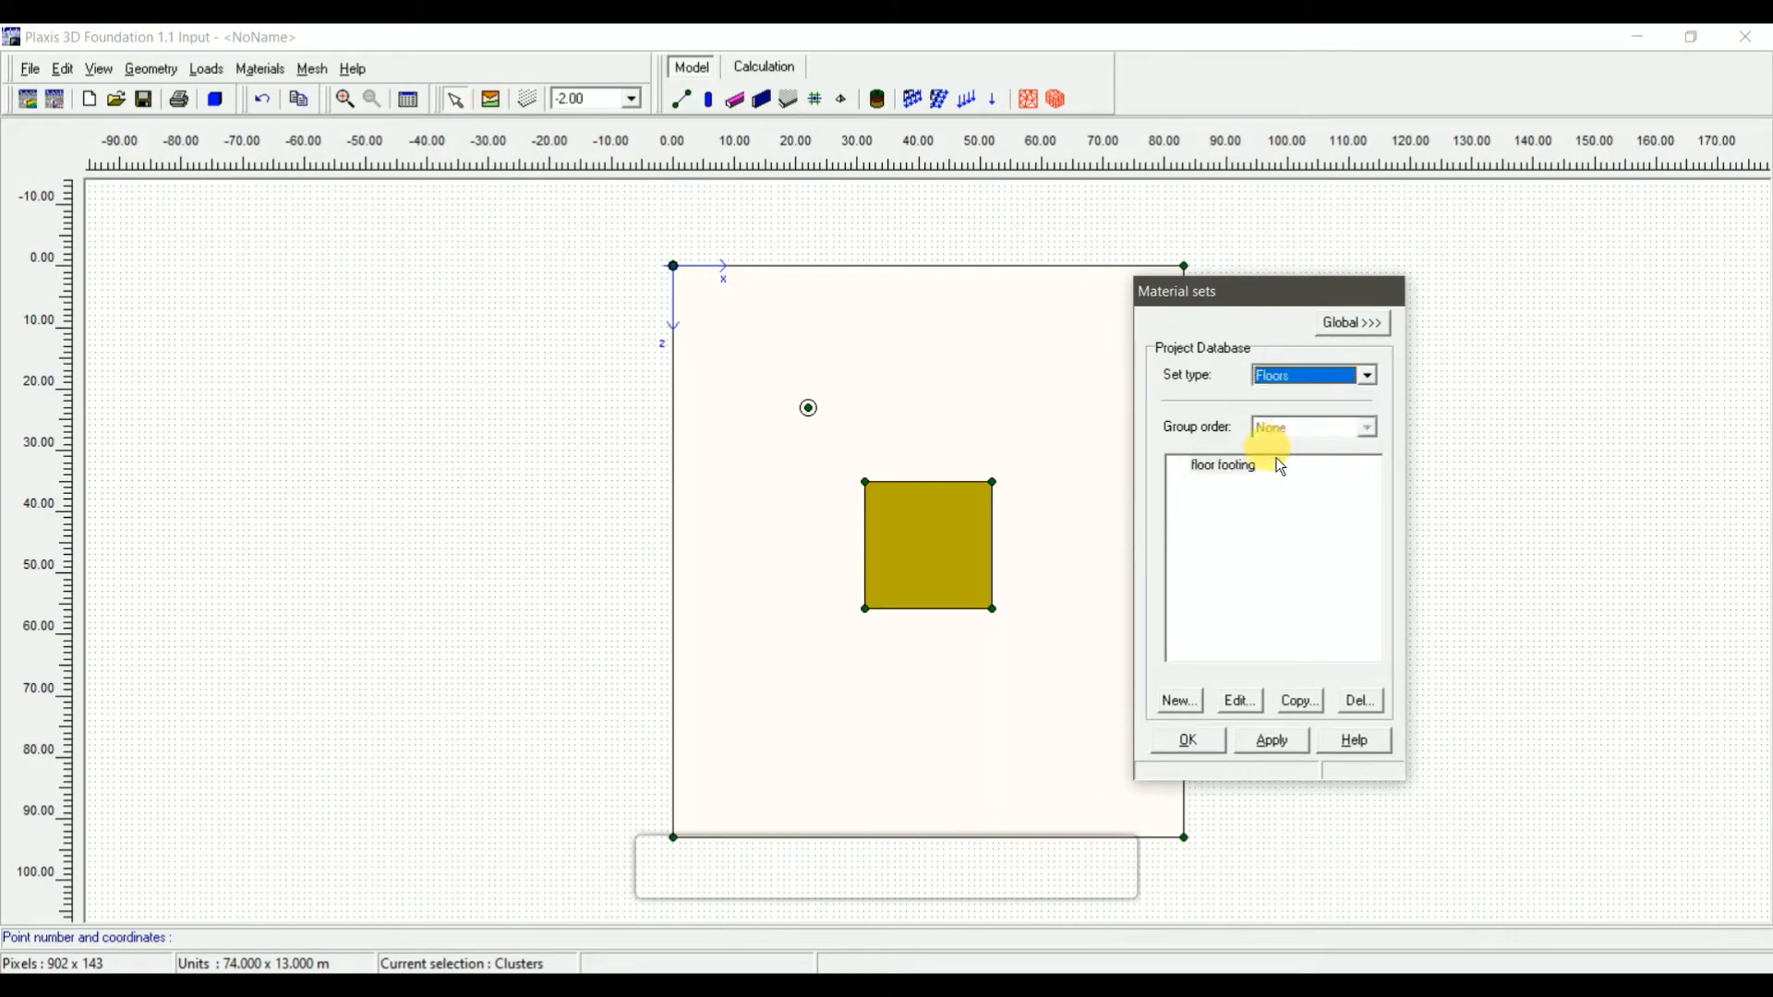
pyautogui.click(1246, 467)
pyautogui.moveTo(1253, 484); pyautogui.dragTo(956, 578)
pyautogui.click(1188, 694)
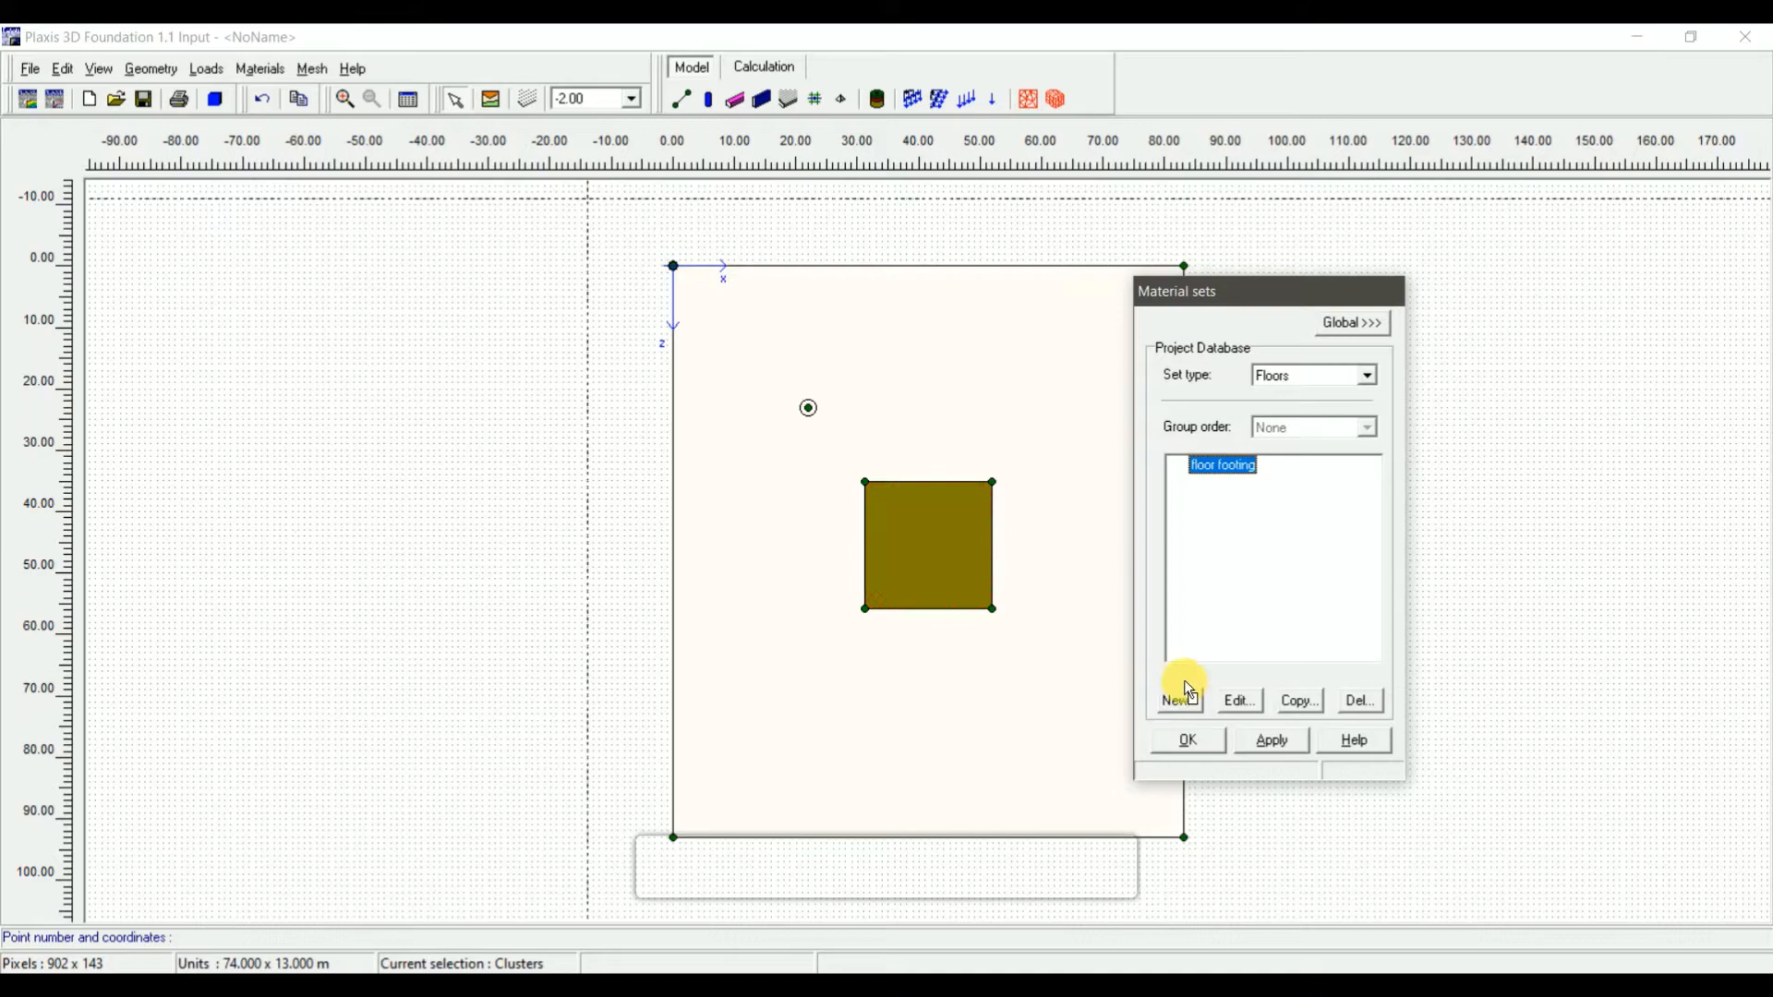
pyautogui.click(1219, 746)
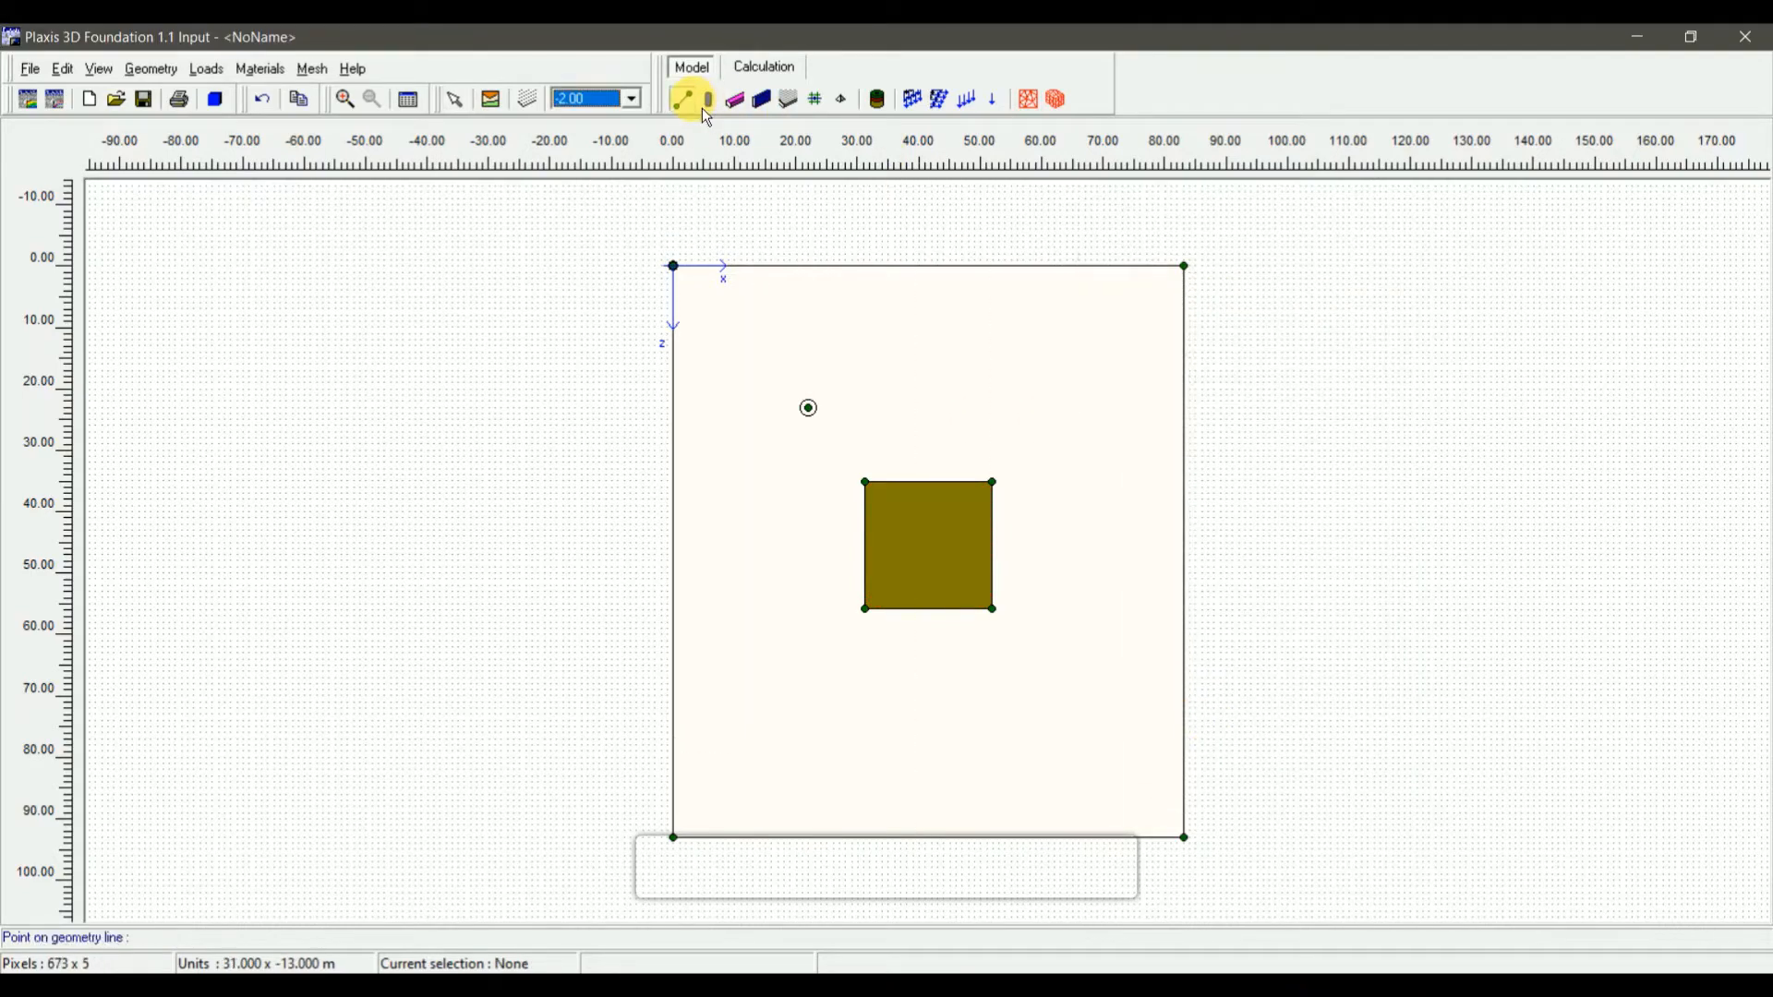
# Draw a geometry line inside the floor through the points (34.5, 38.5), (41.5, 38.5) and (48.5, 38.5)
pyautogui.hotkey('alt', 'Tab')
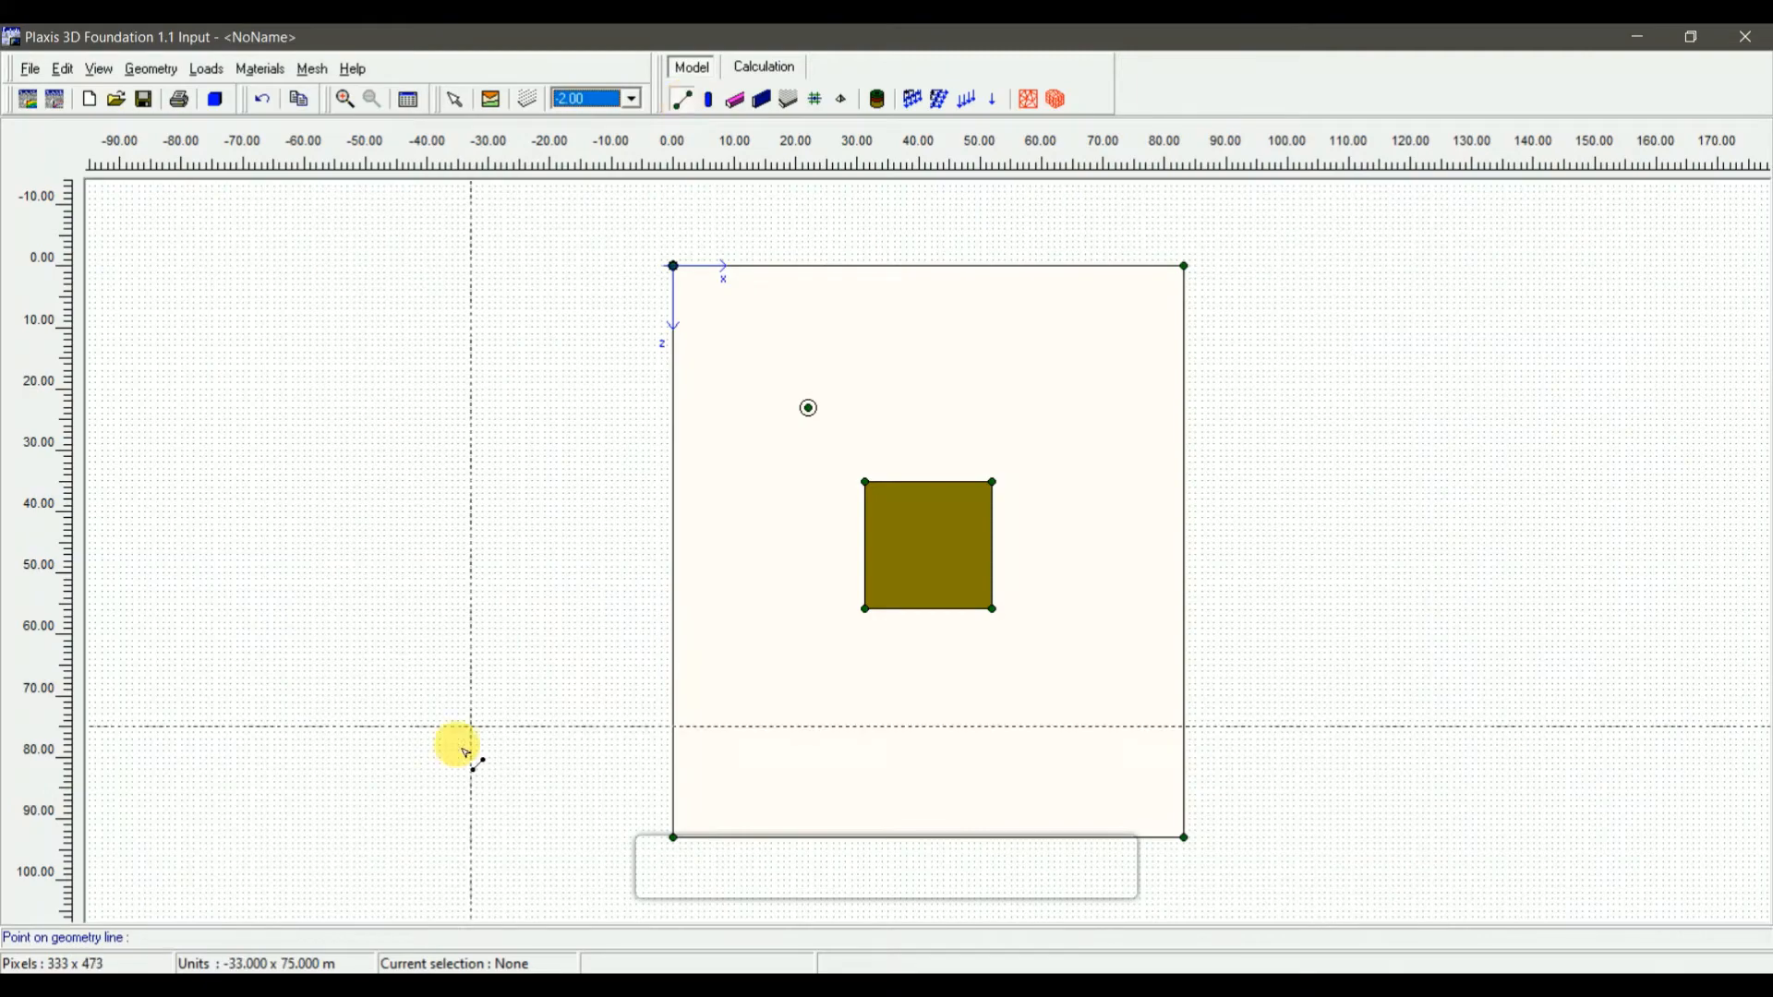
pyautogui.click(384, 938)
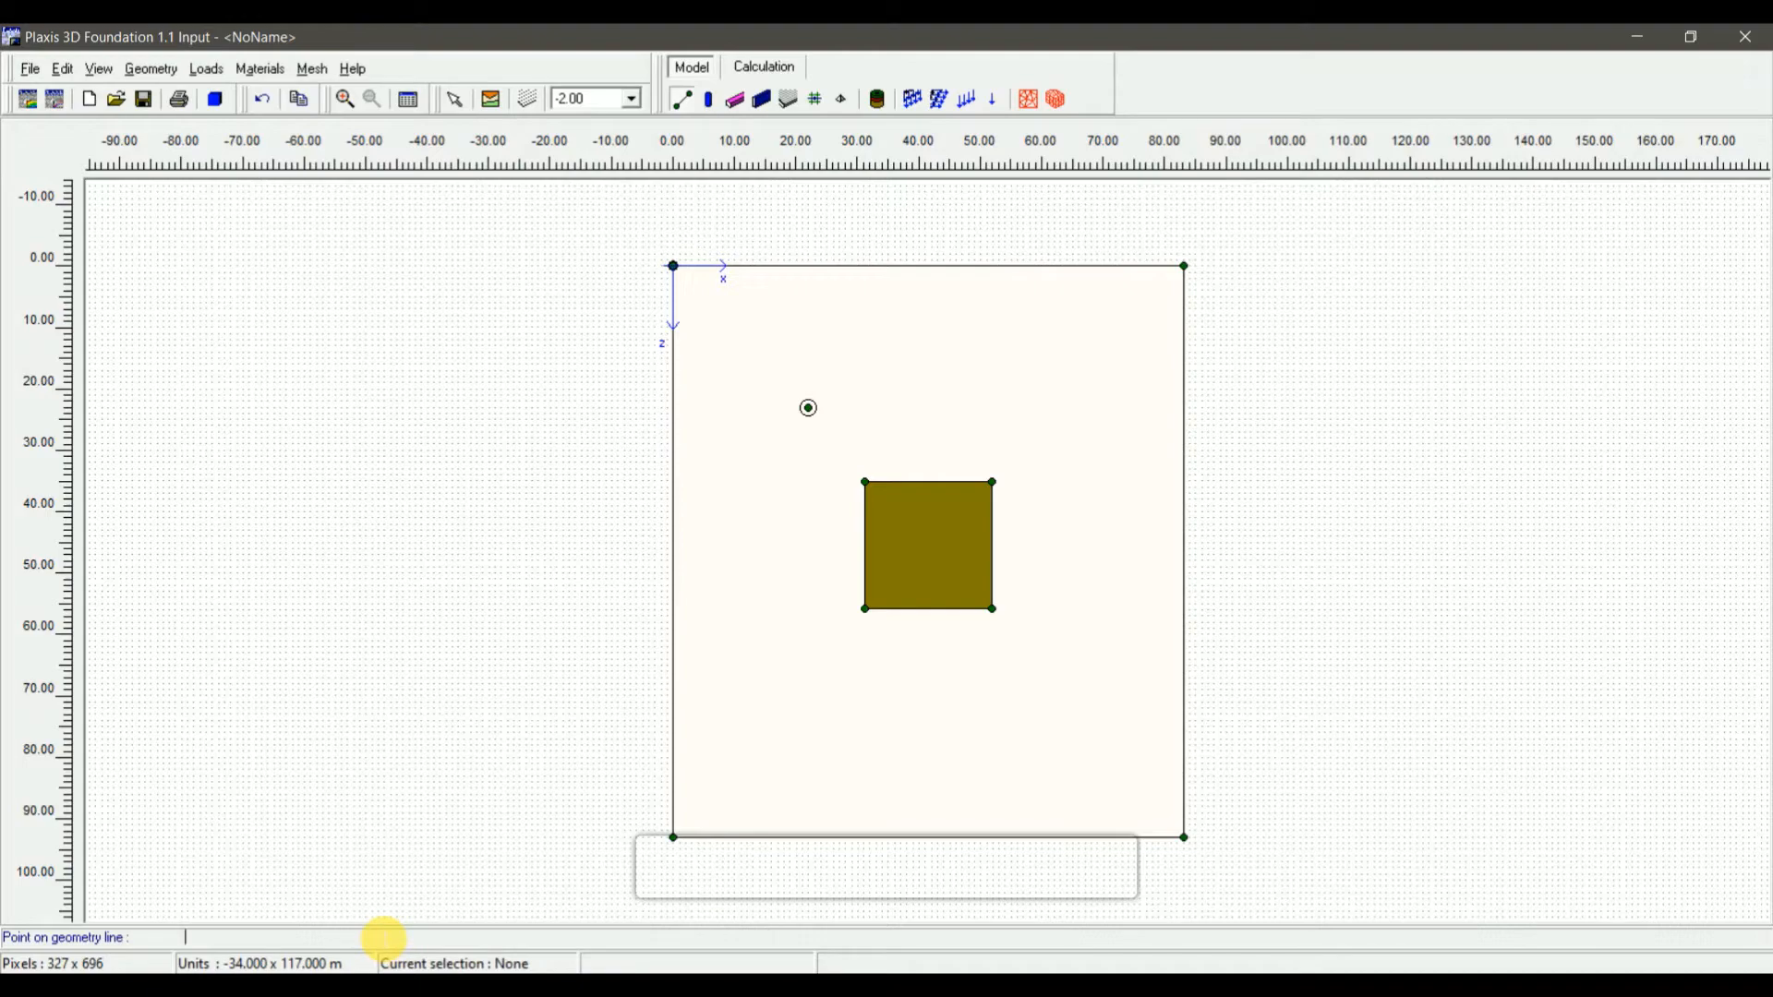
pyautogui.write('34.5 38.5')
pyautogui.press('Return')
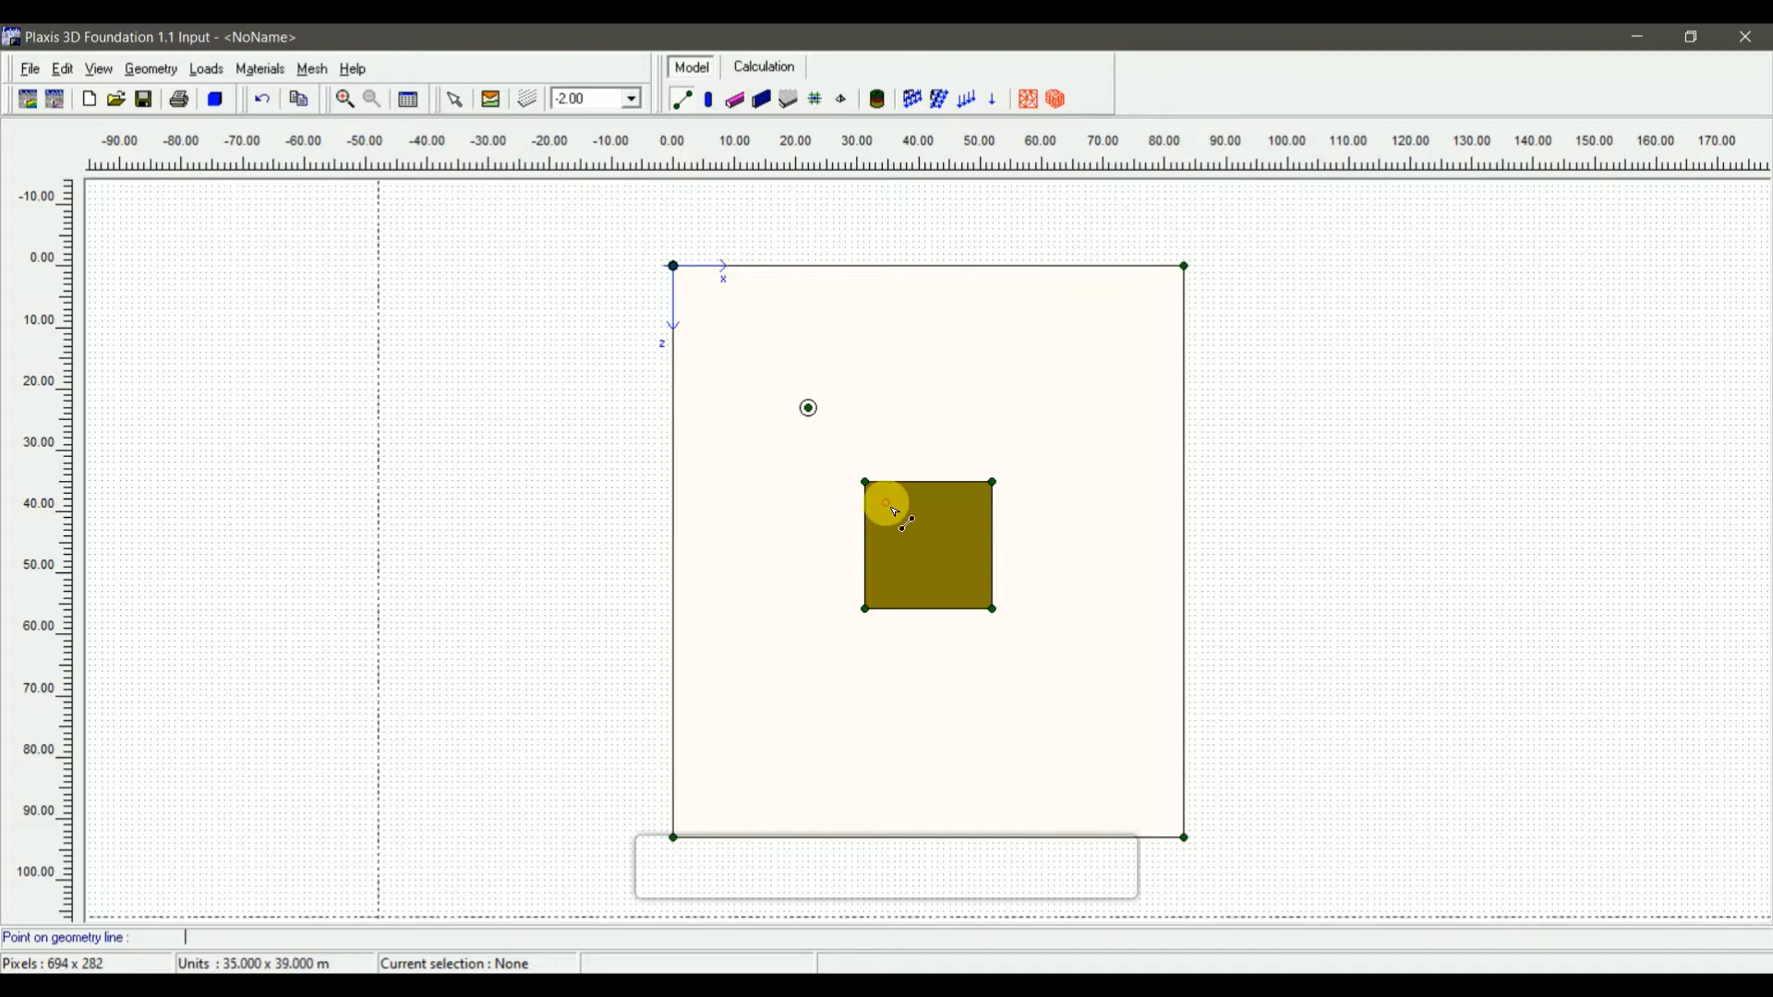
pyautogui.write('41.5 38.5')
pyautogui.press('Return')
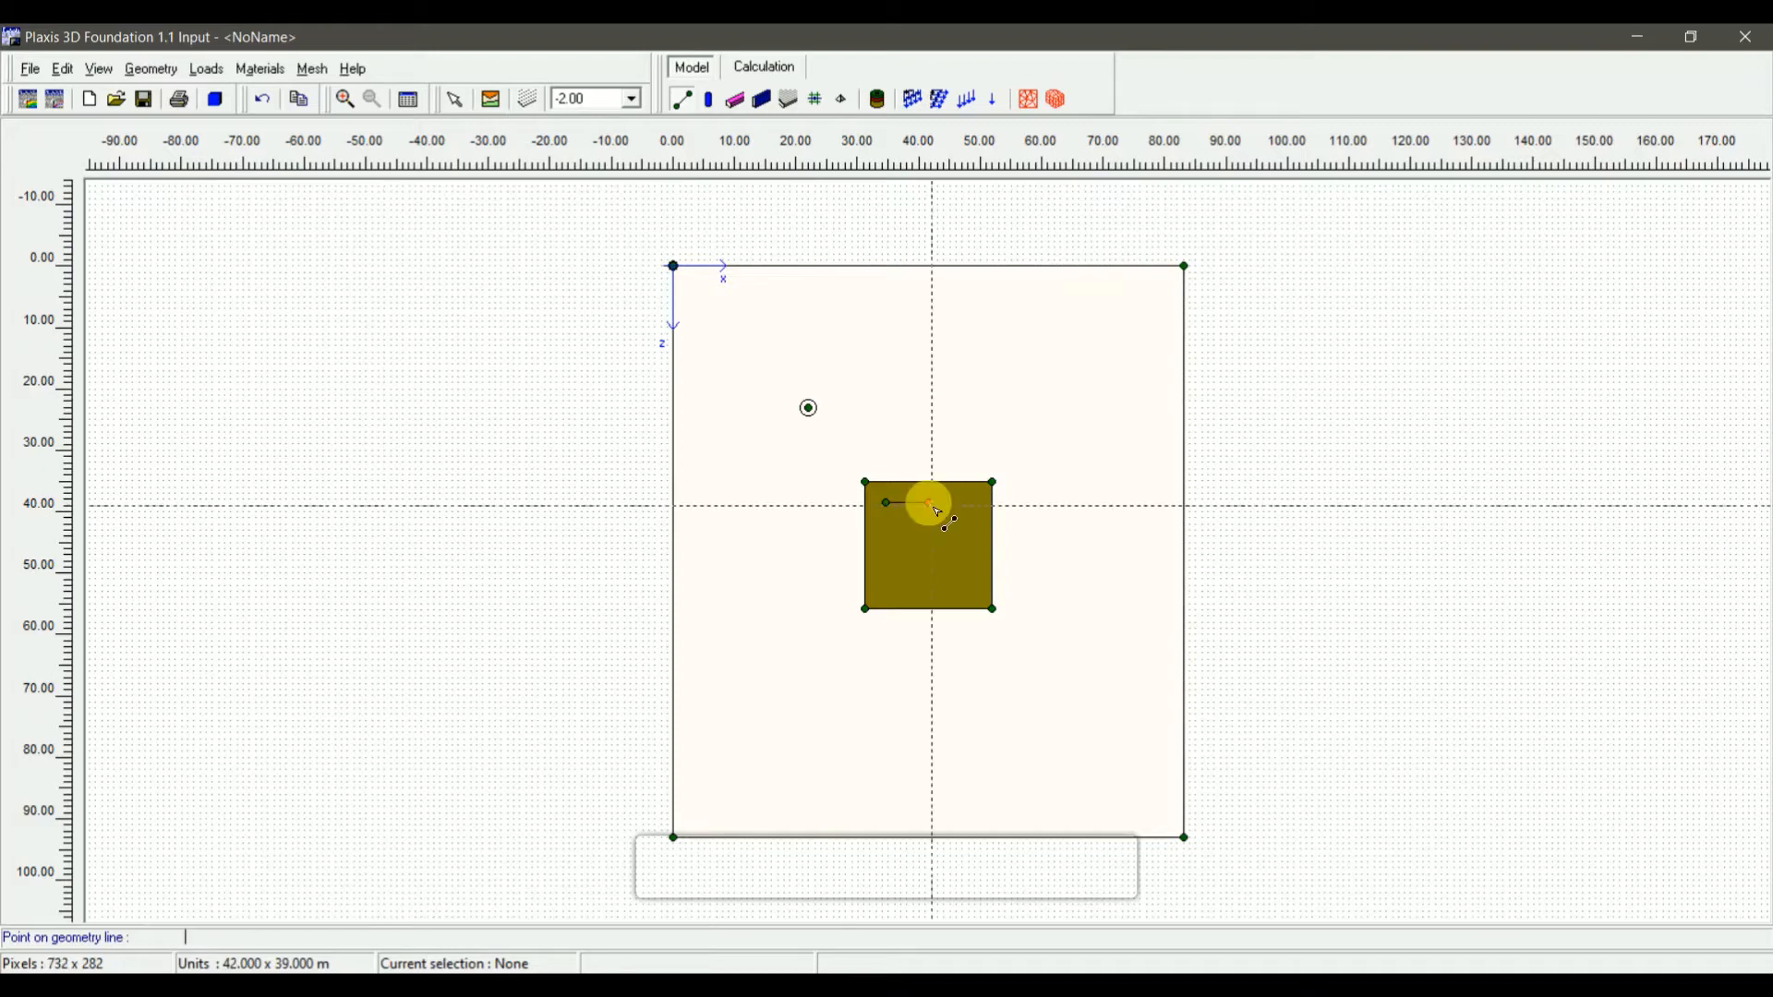
pyautogui.write('48.5 38.5')
pyautogui.press('Return')
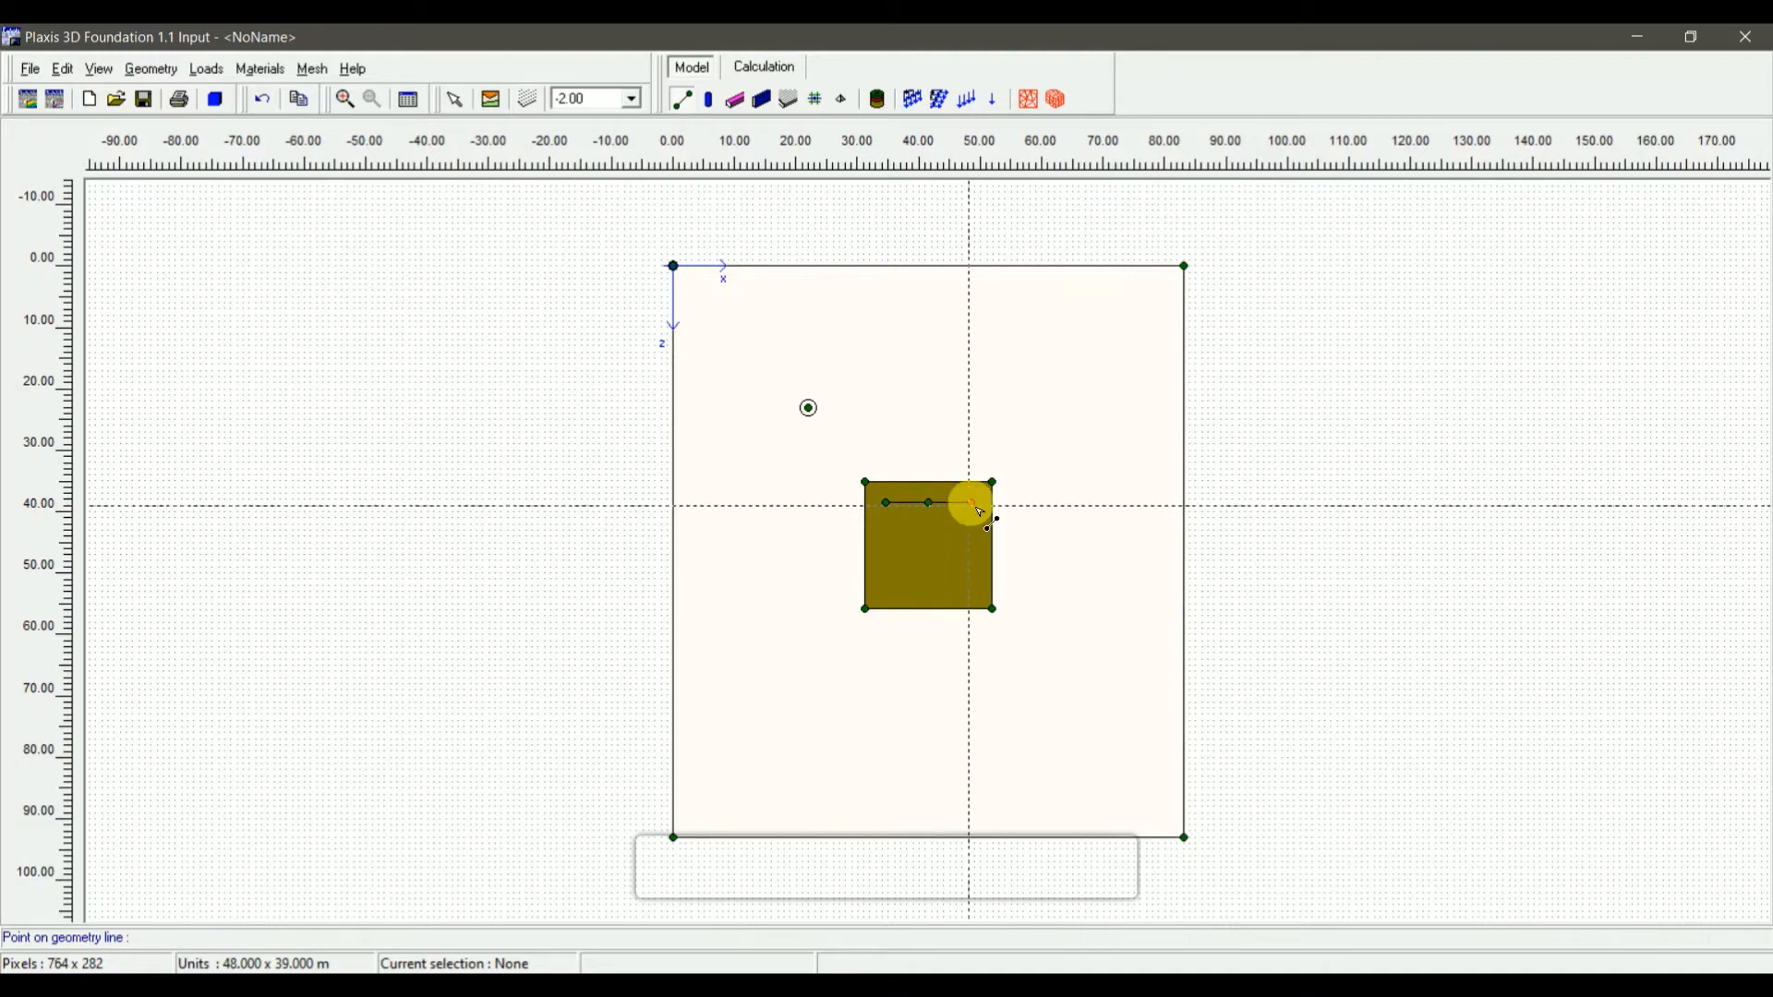
pyautogui.click(457, 112)
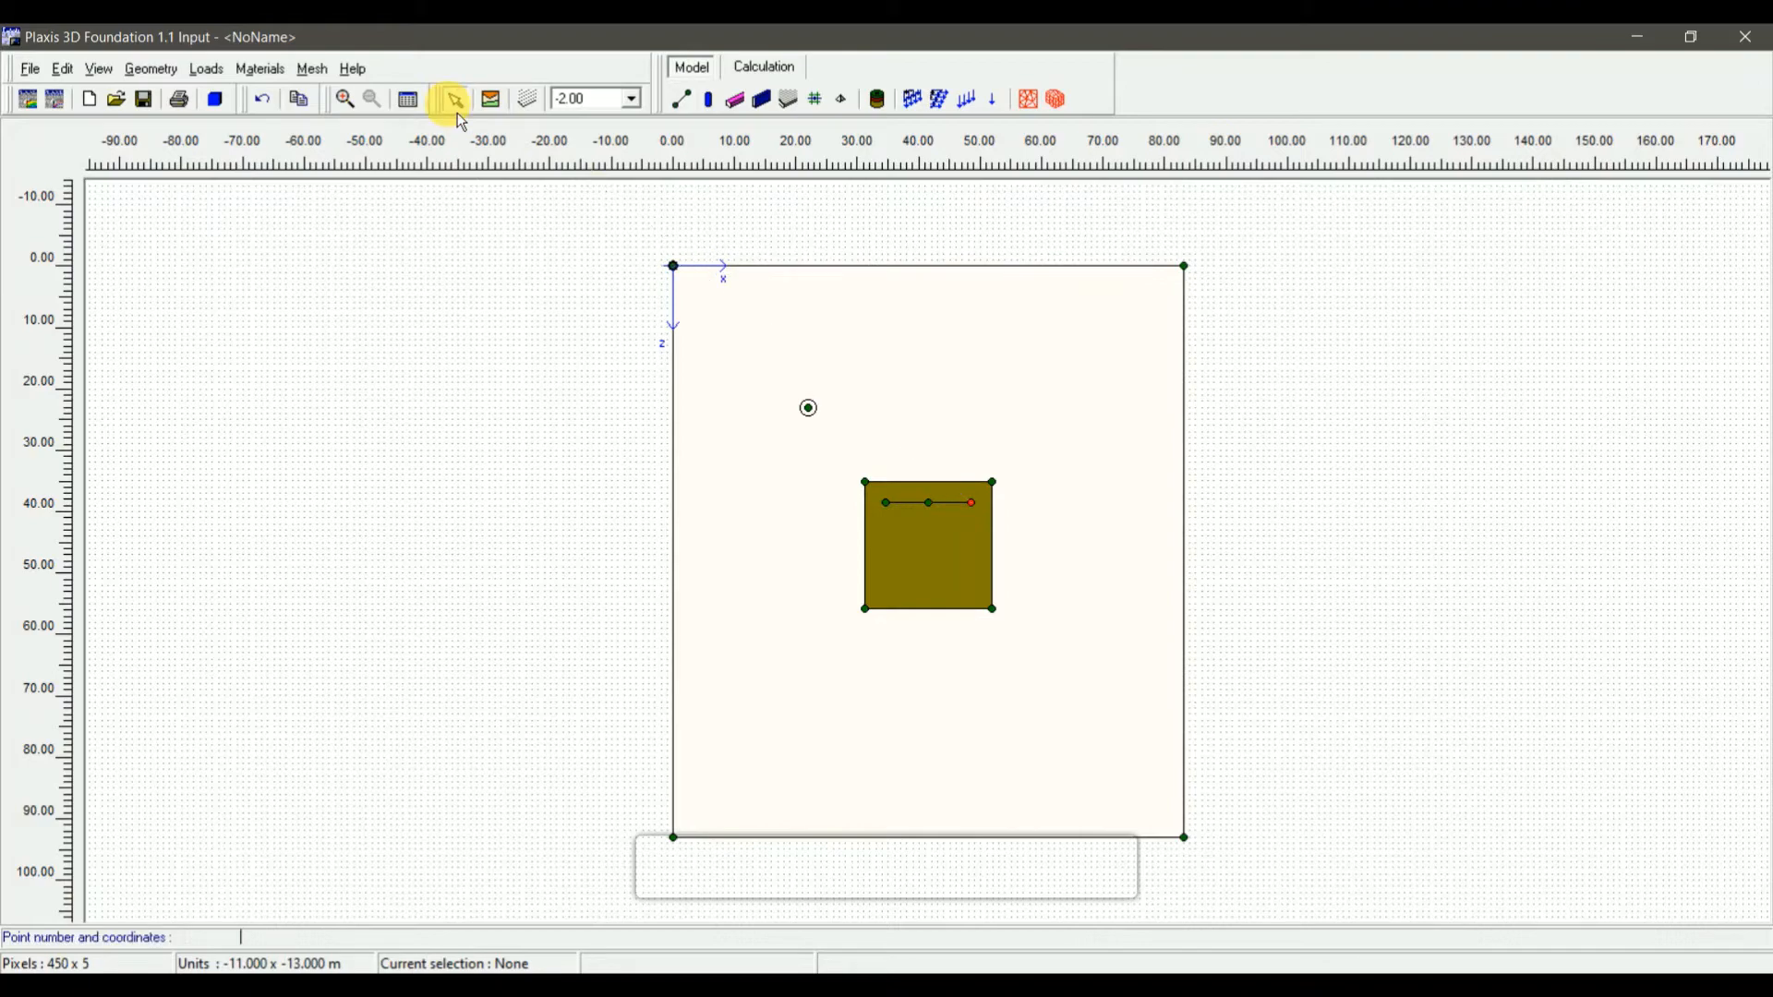
# Draw a second geometry line inside the floor through the points (34.5, 45.5), (41.5, 45.5) and (48.5, 45.5)
pyautogui.click(684, 109)
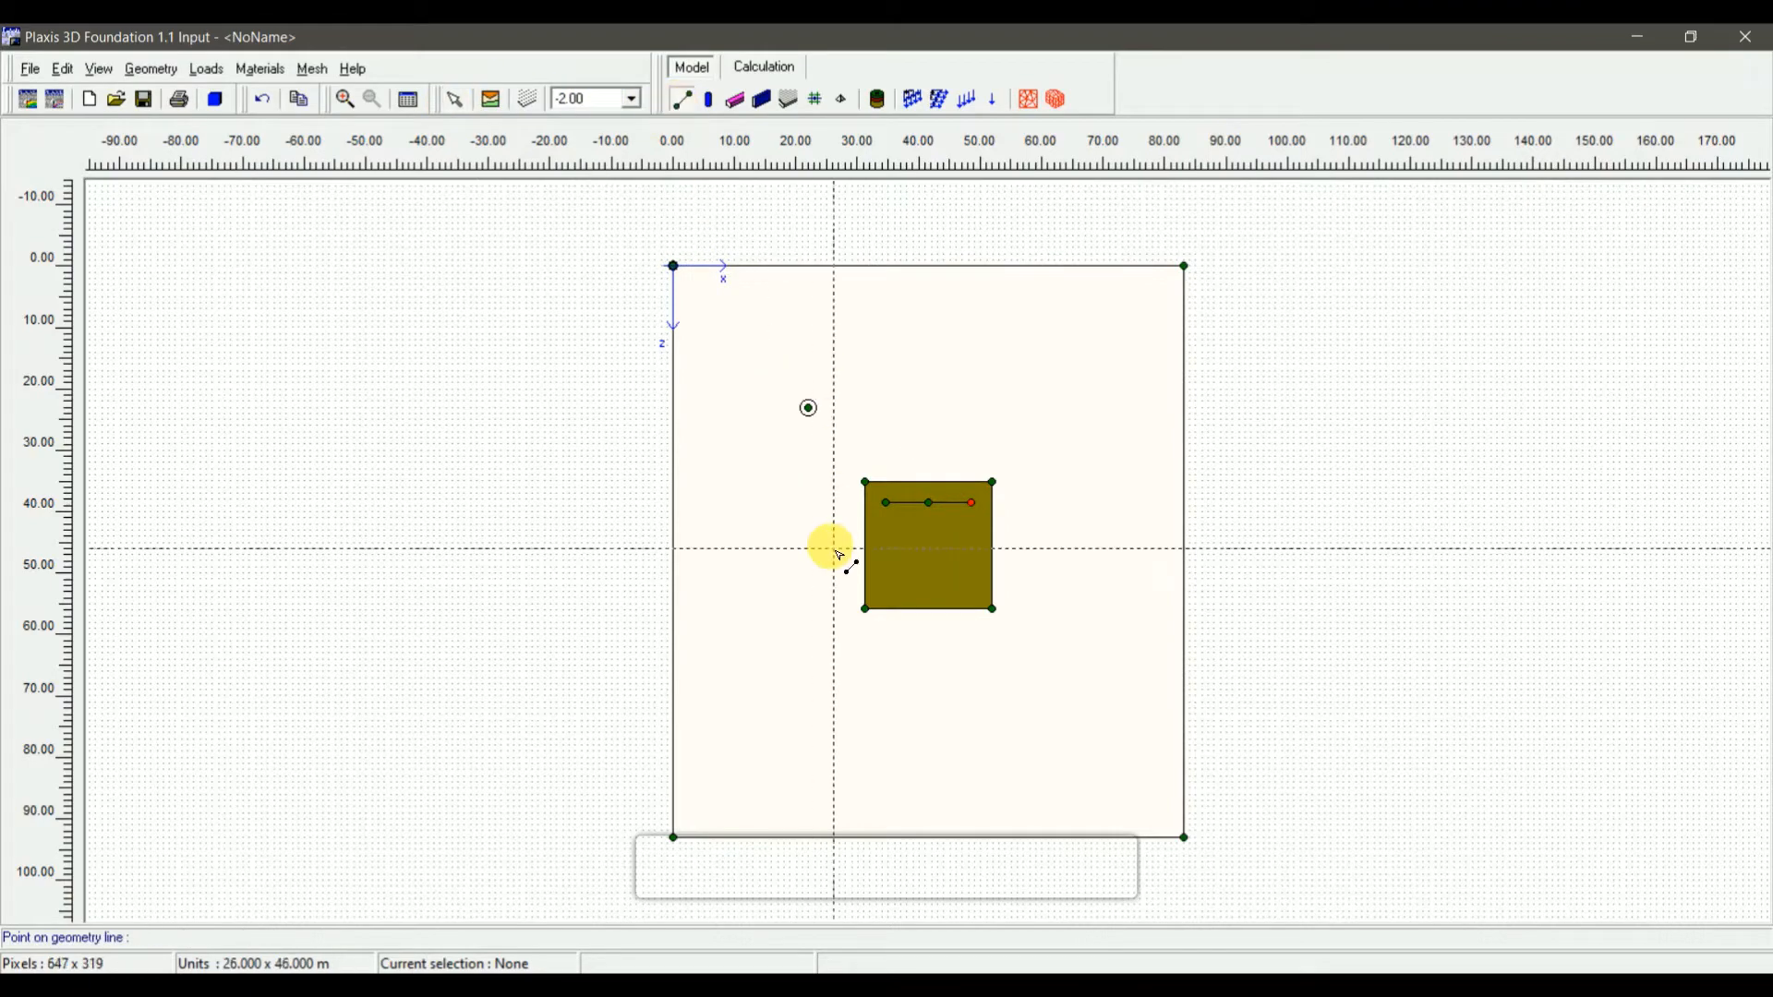
pyautogui.write('47.5')
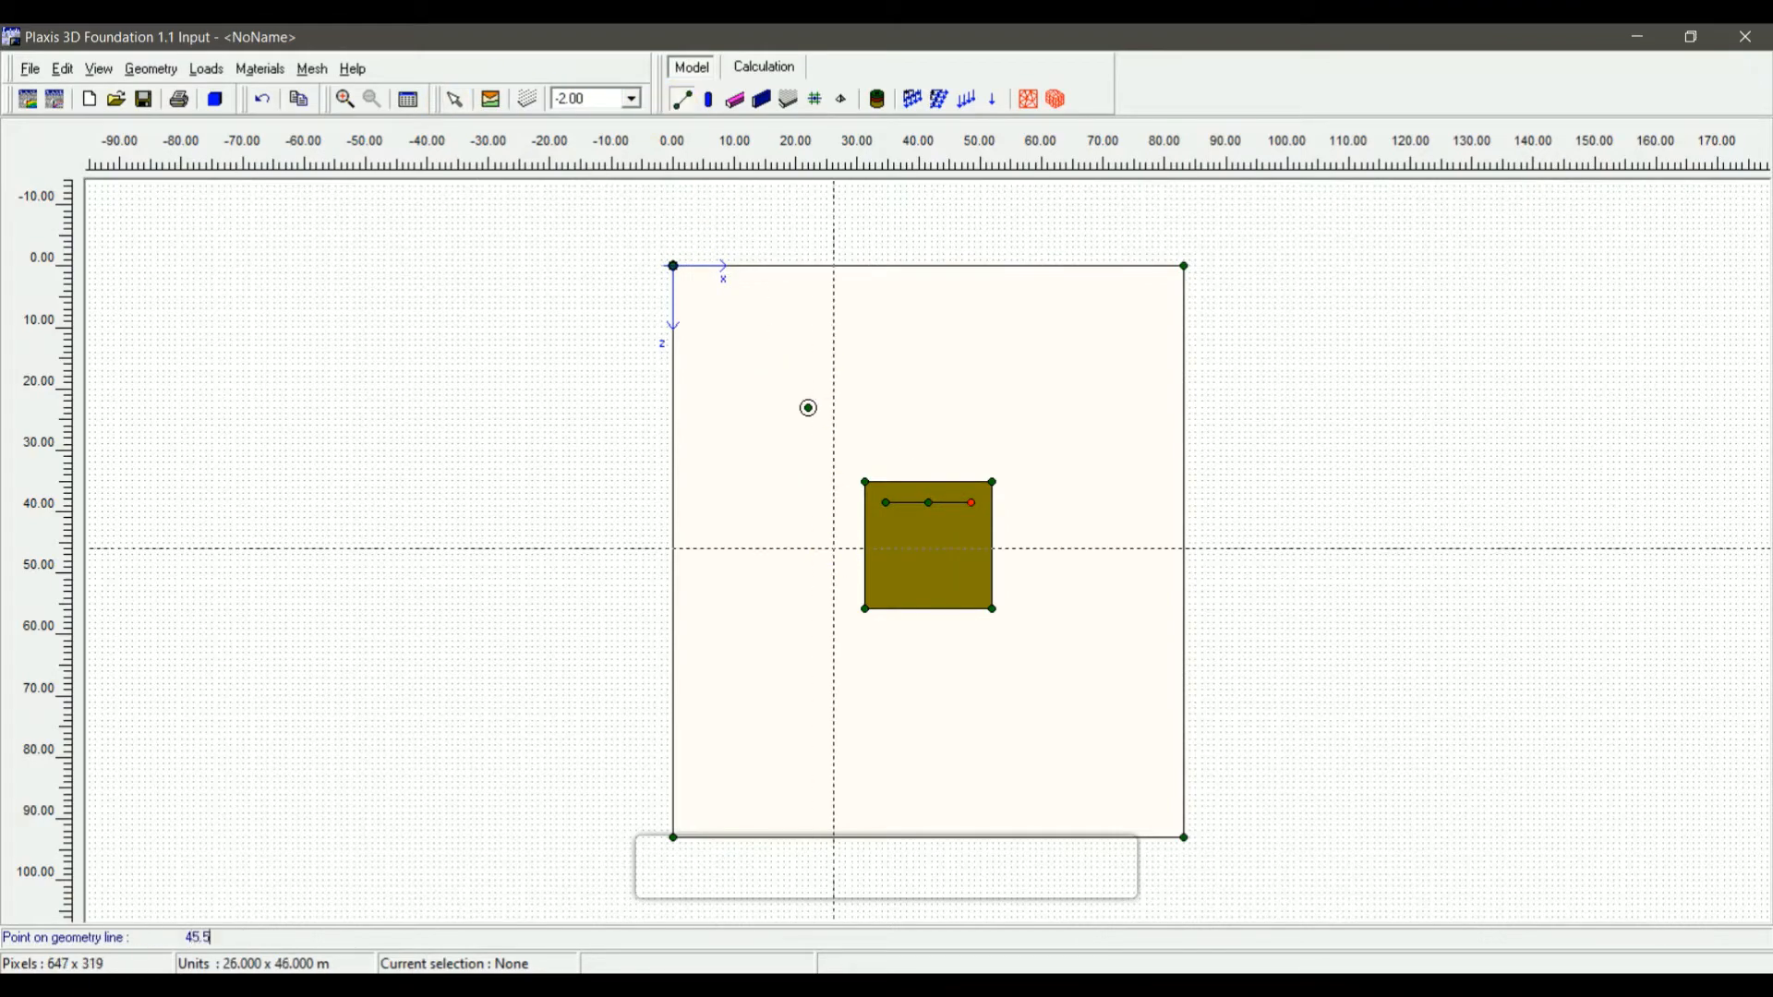
pyautogui.press('Return')
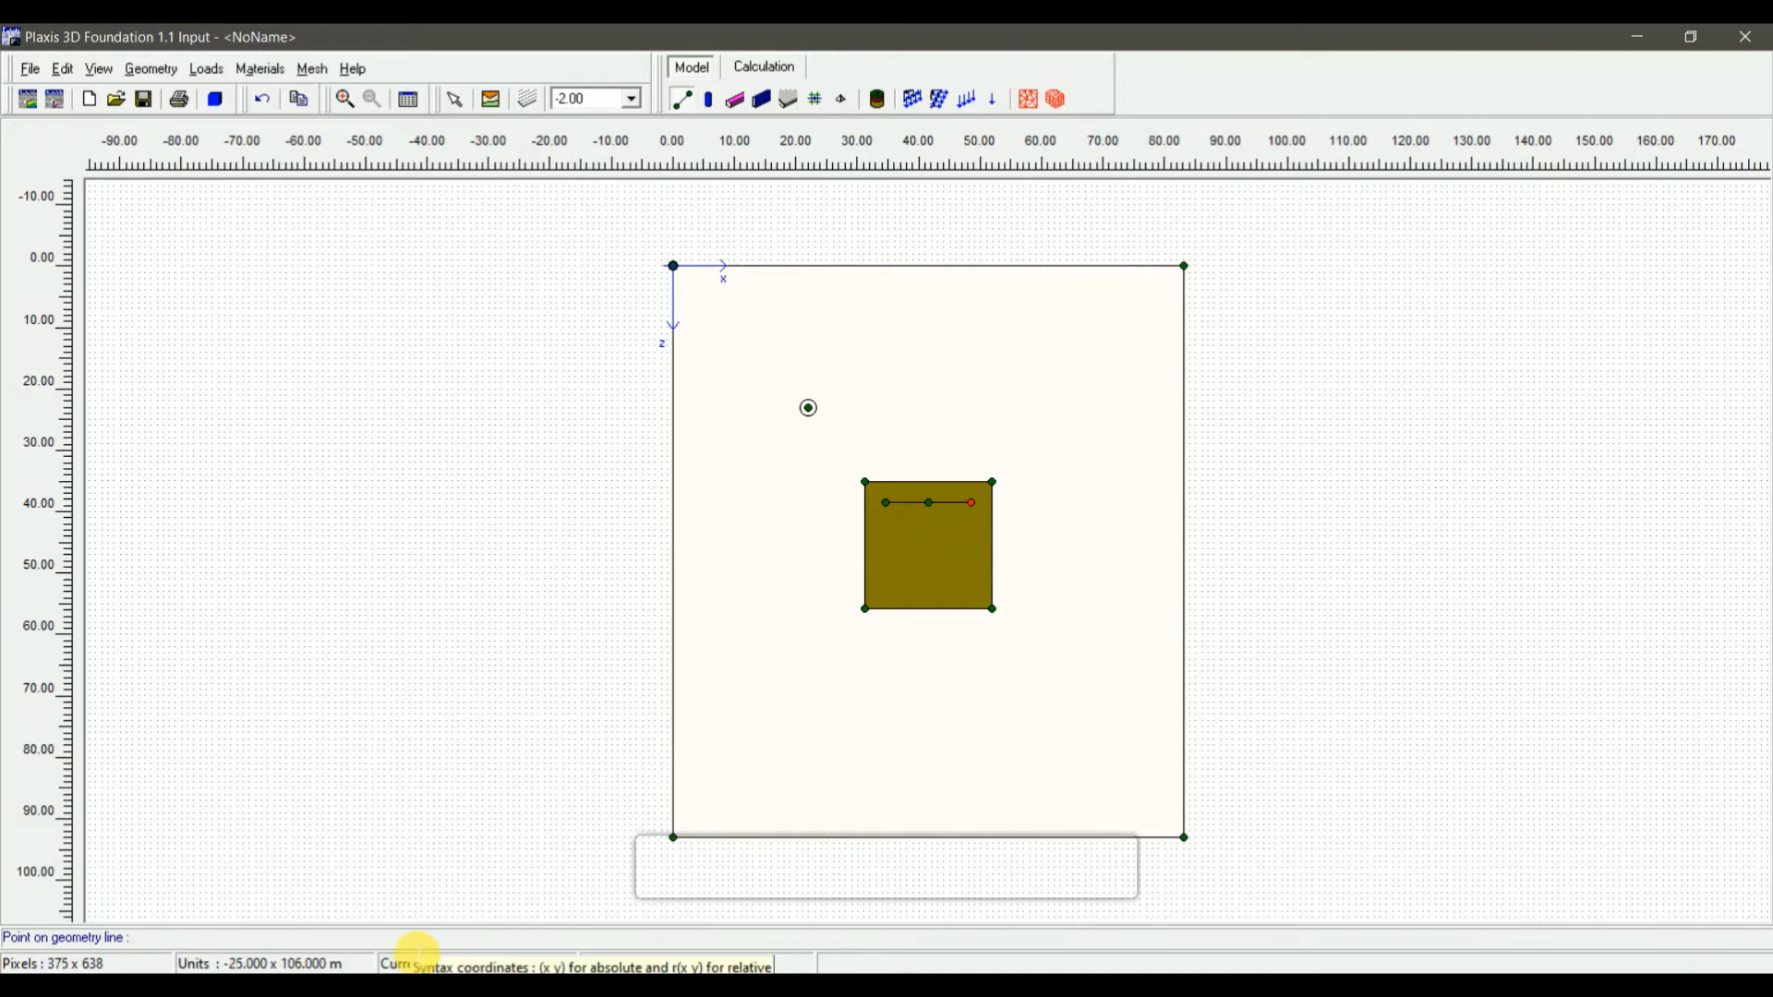
pyautogui.write('34.5')
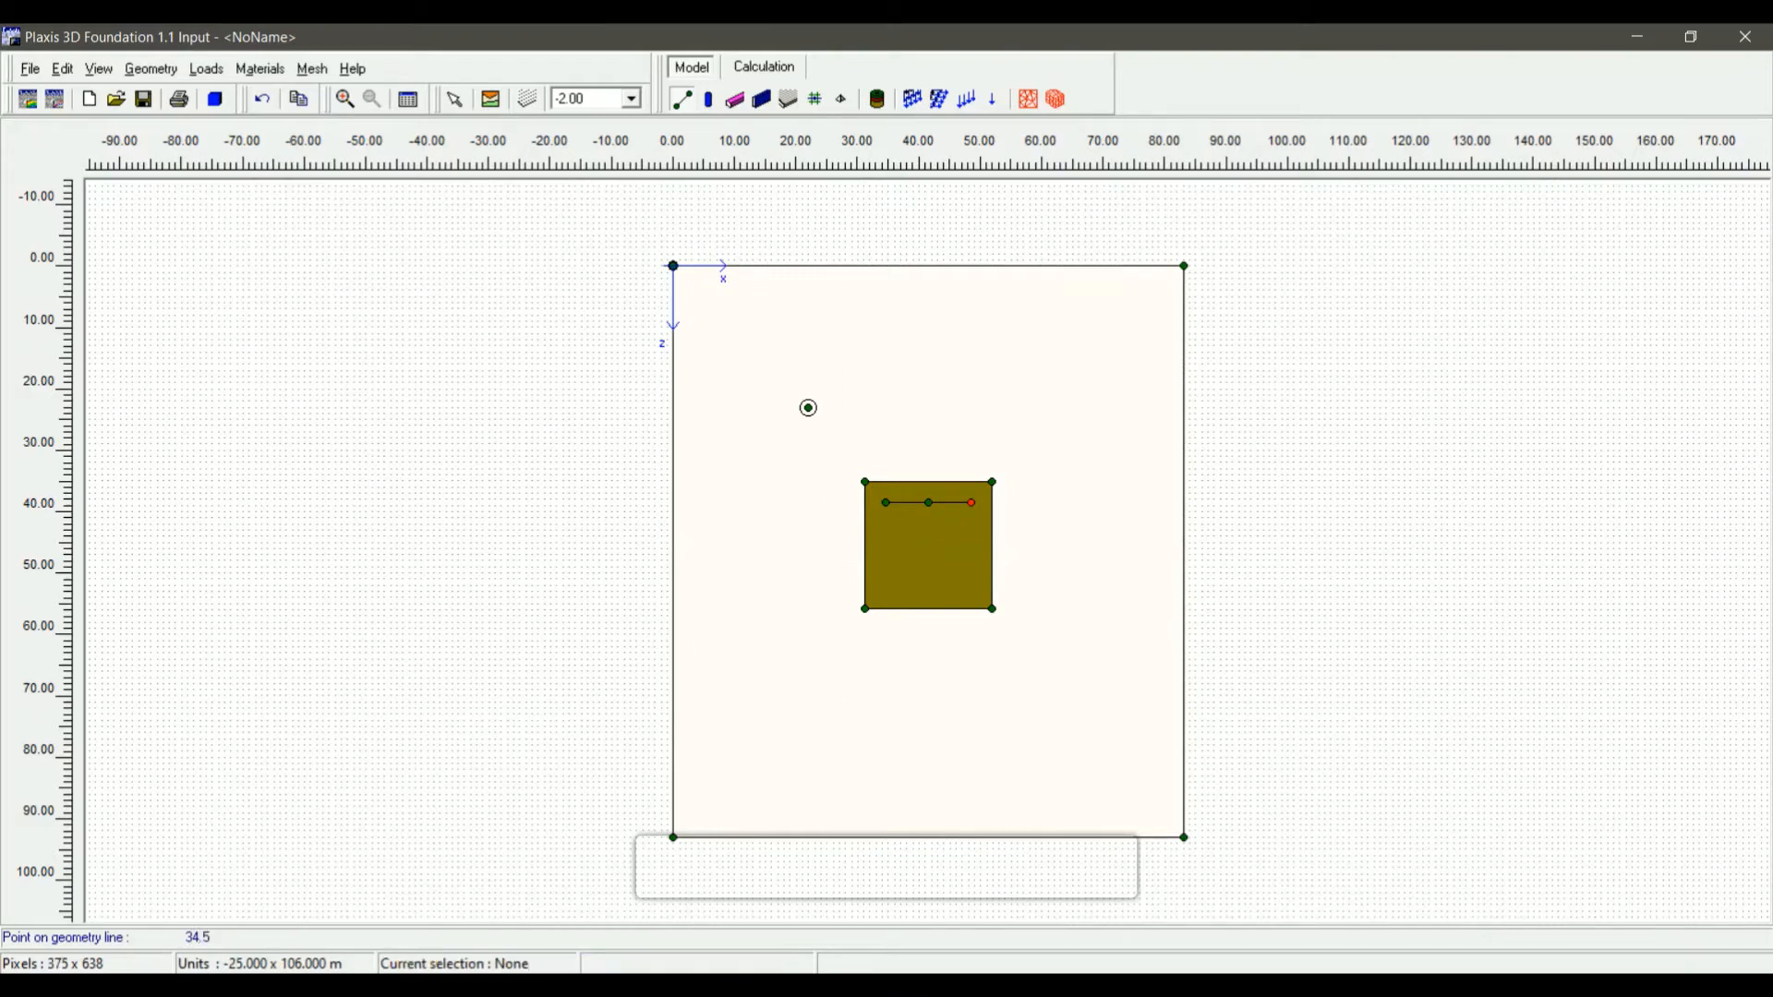
pyautogui.write(' 45.5')
pyautogui.click(887, 546)
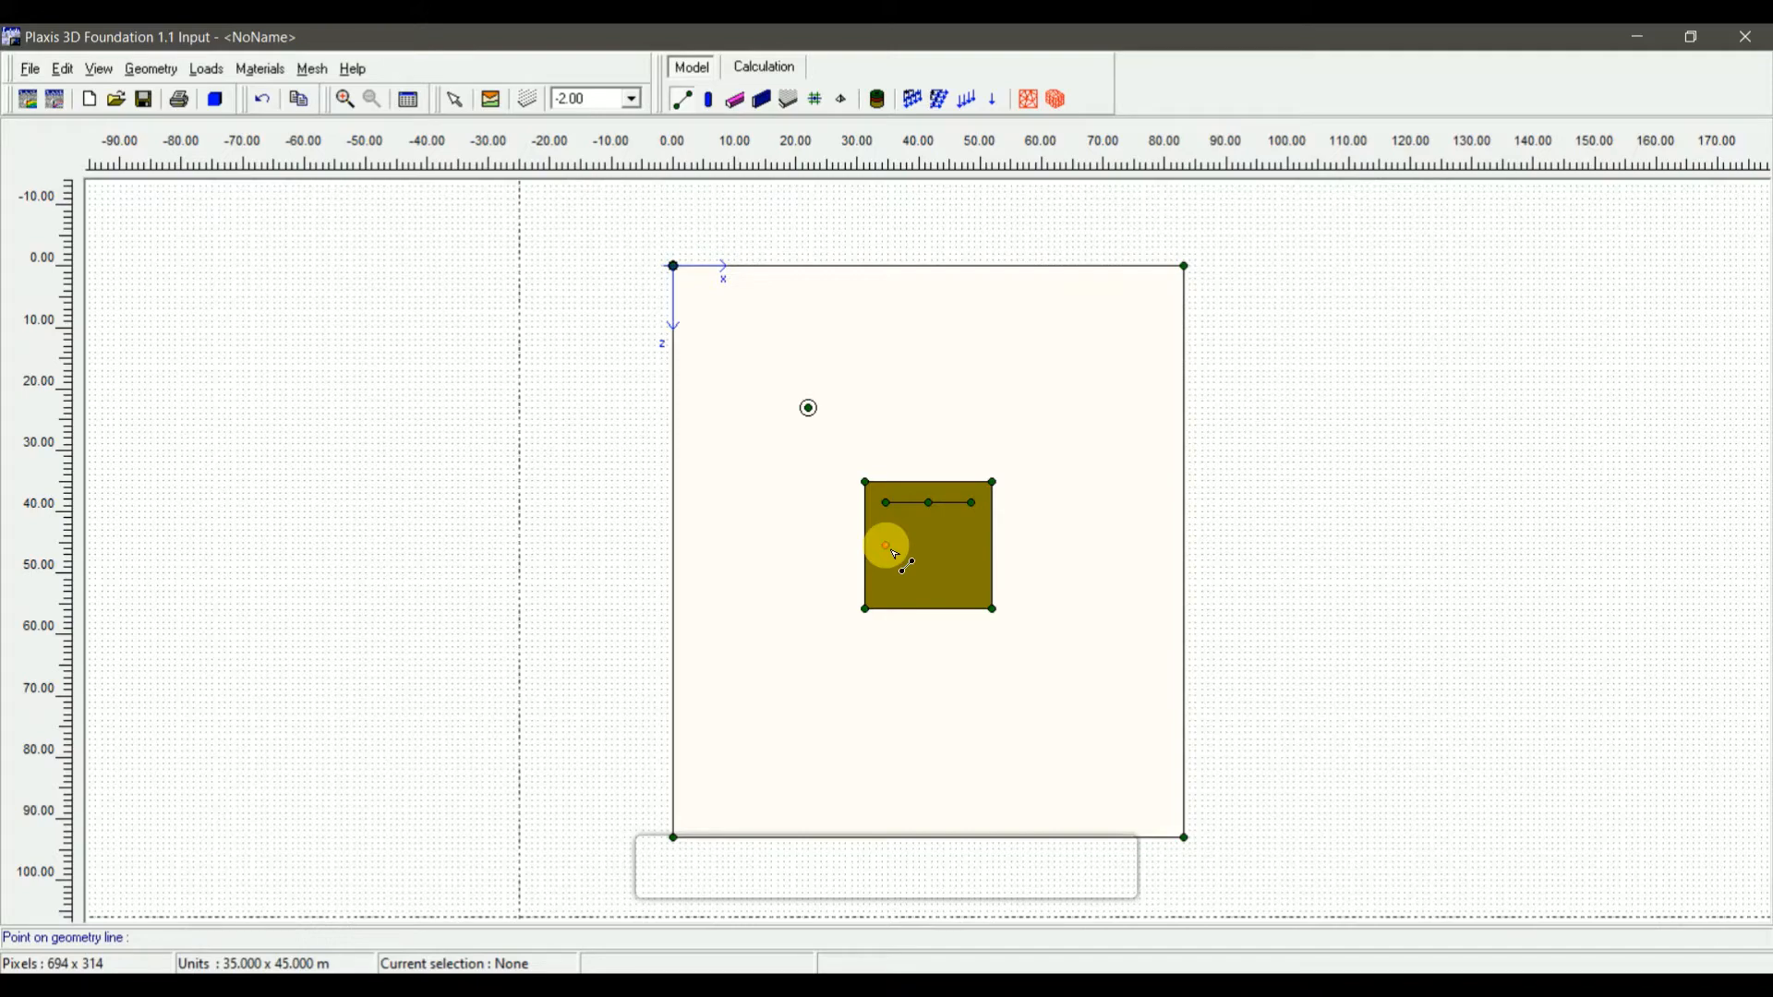
pyautogui.write('41.5 45.5')
pyautogui.press('Return')
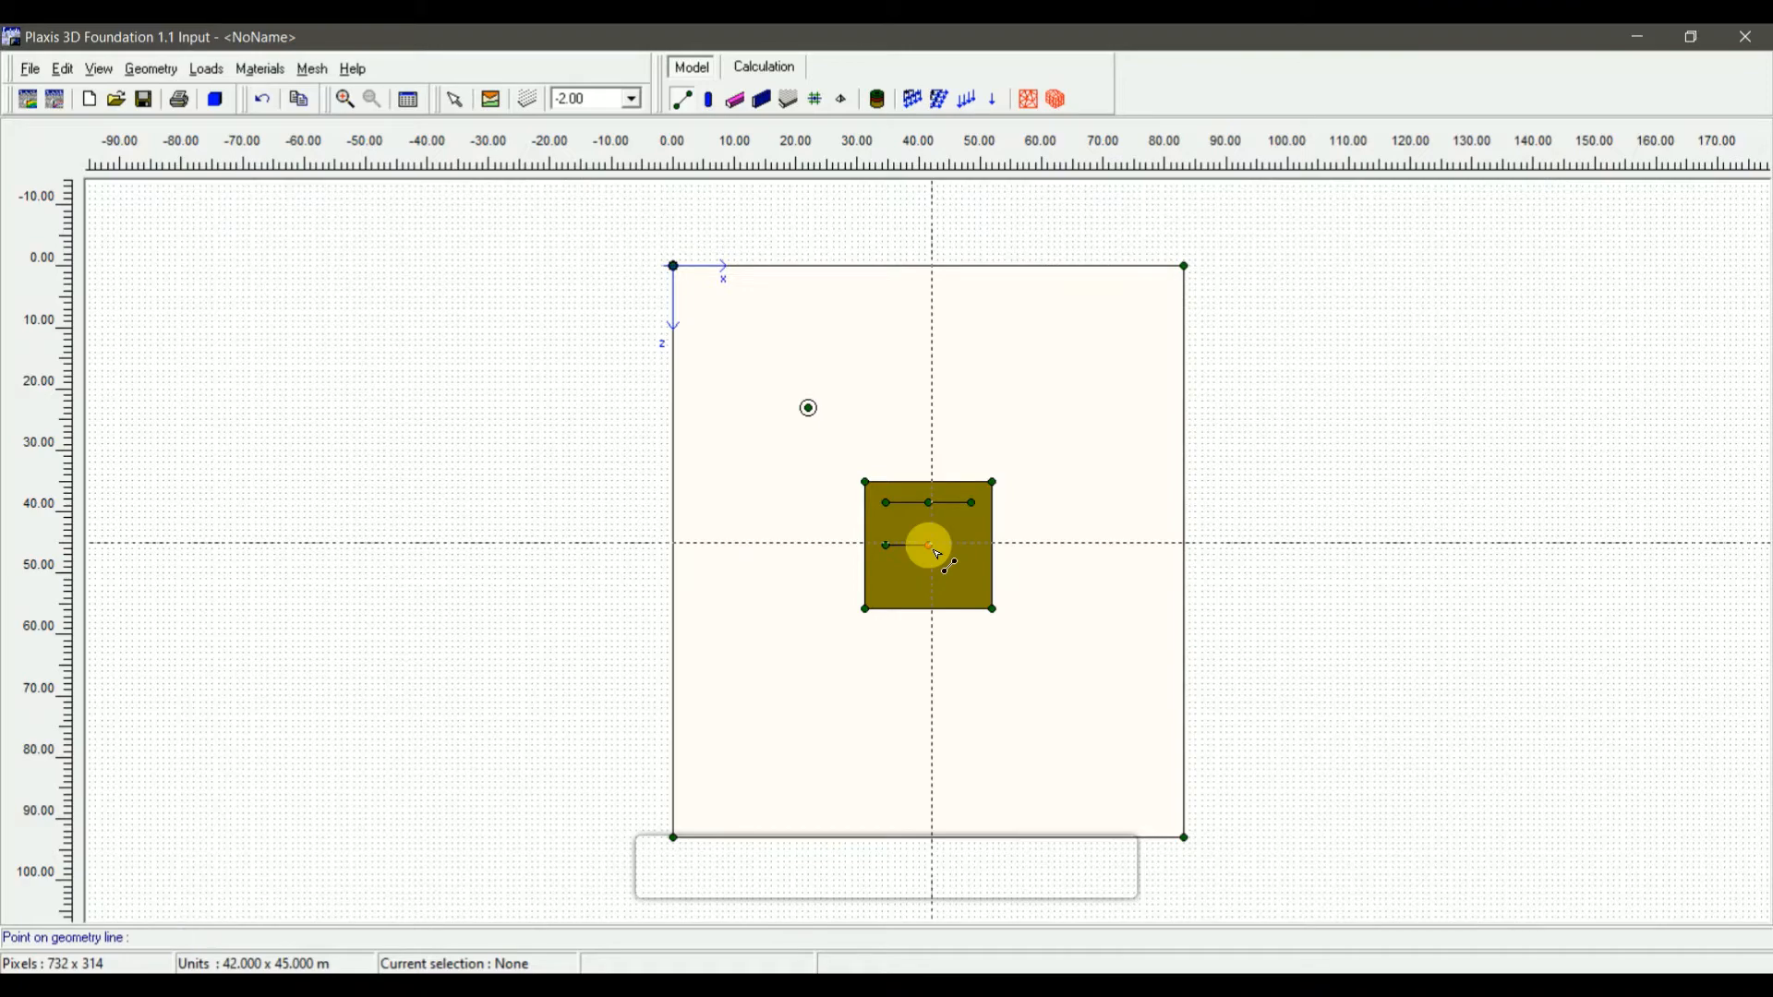
pyautogui.write('48.5')
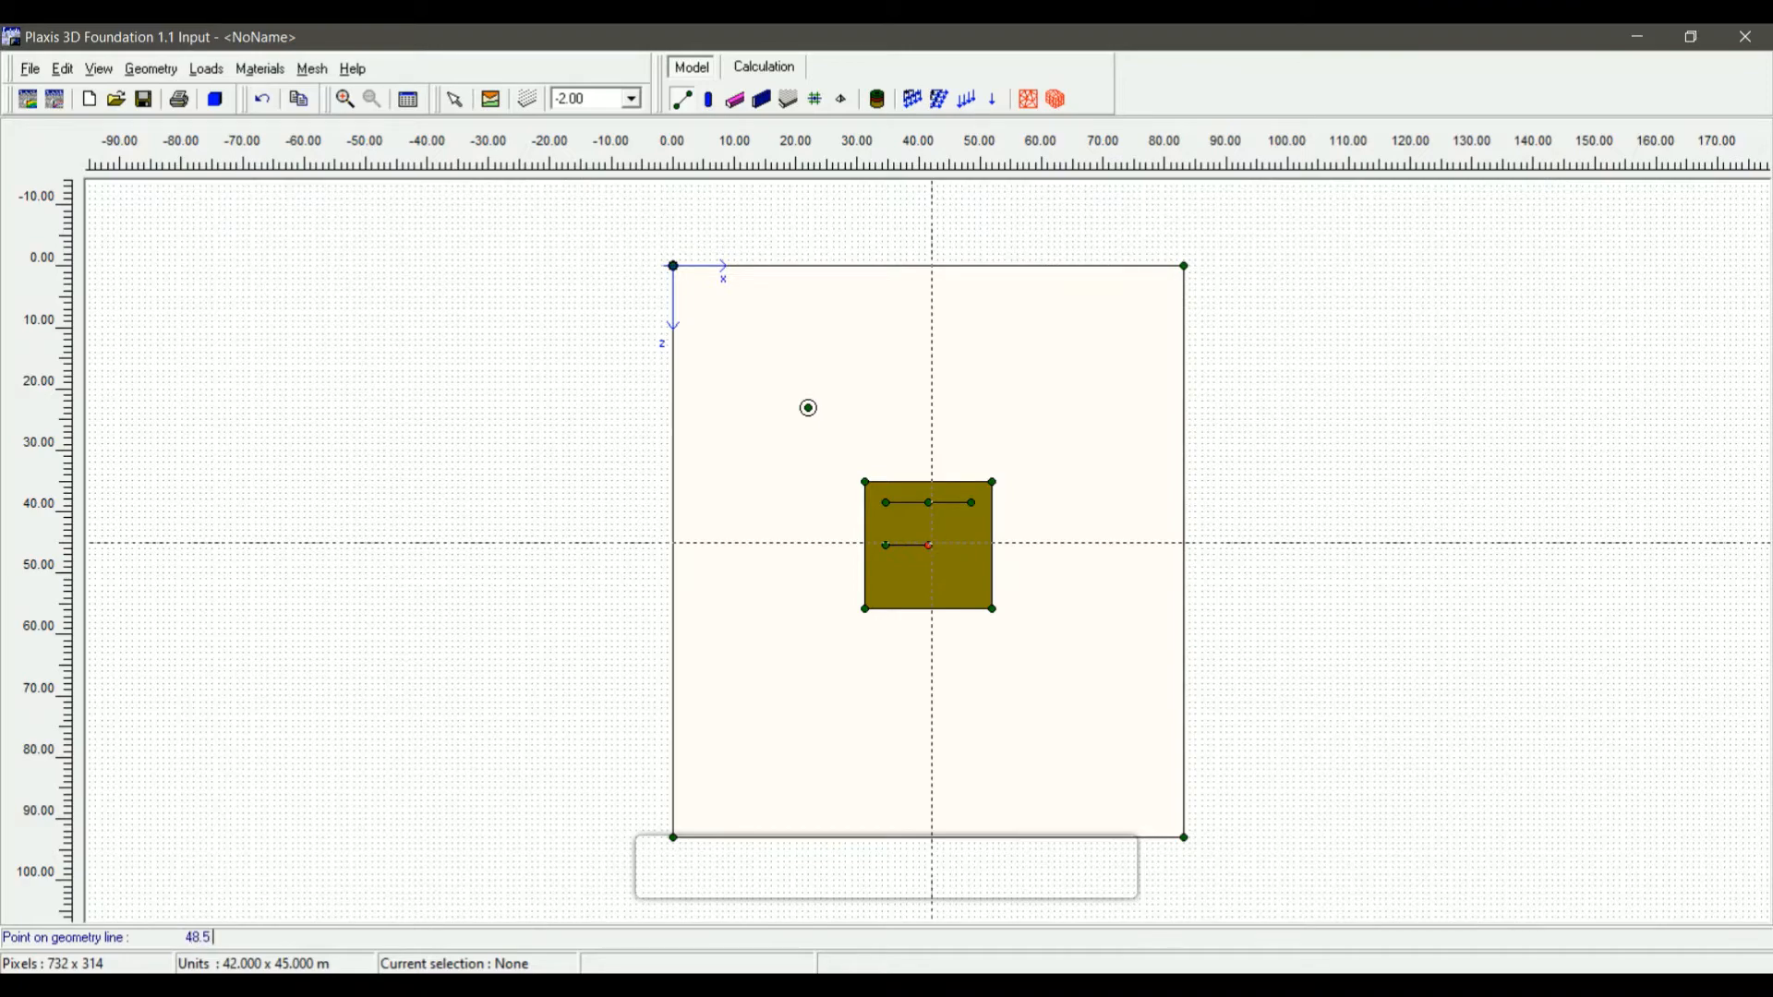
pyautogui.write(' 45.5')
pyautogui.press('Return')
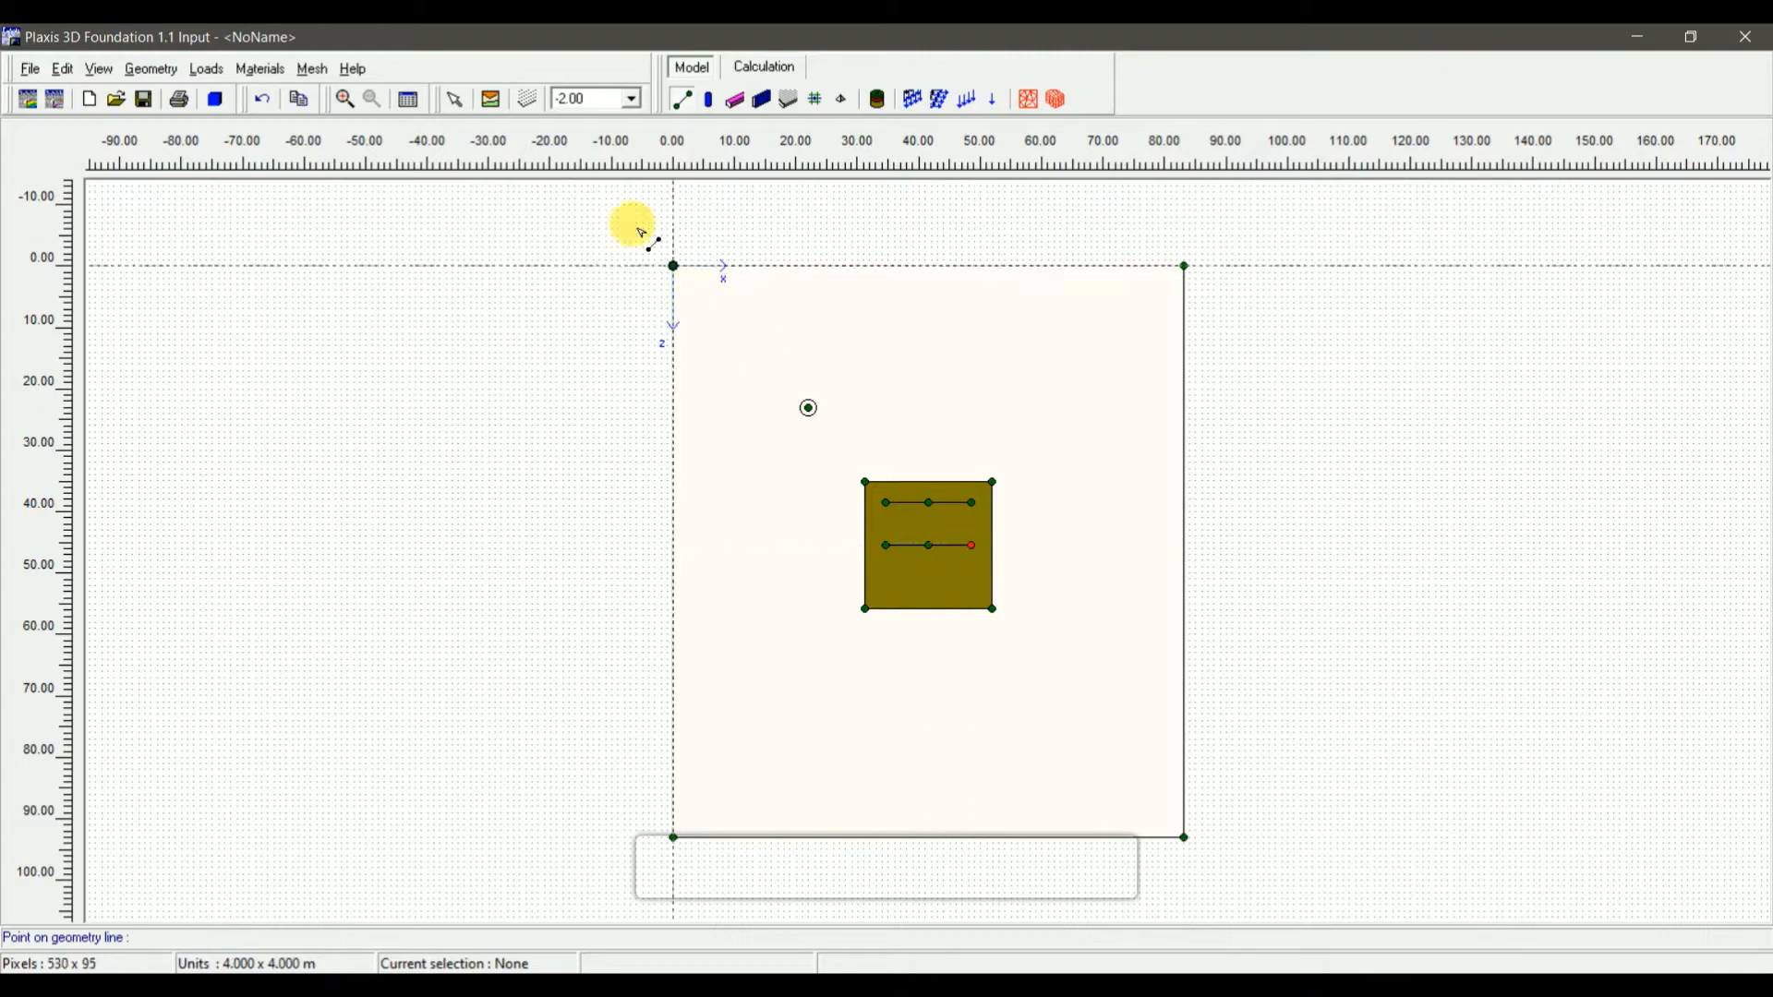
pyautogui.click(456, 100)
# Draw a third geometry line inside the floor through the points (34.5, 52.5), (41.5, 52.5) and (48.5, 52.5)
pyautogui.click(681, 100)
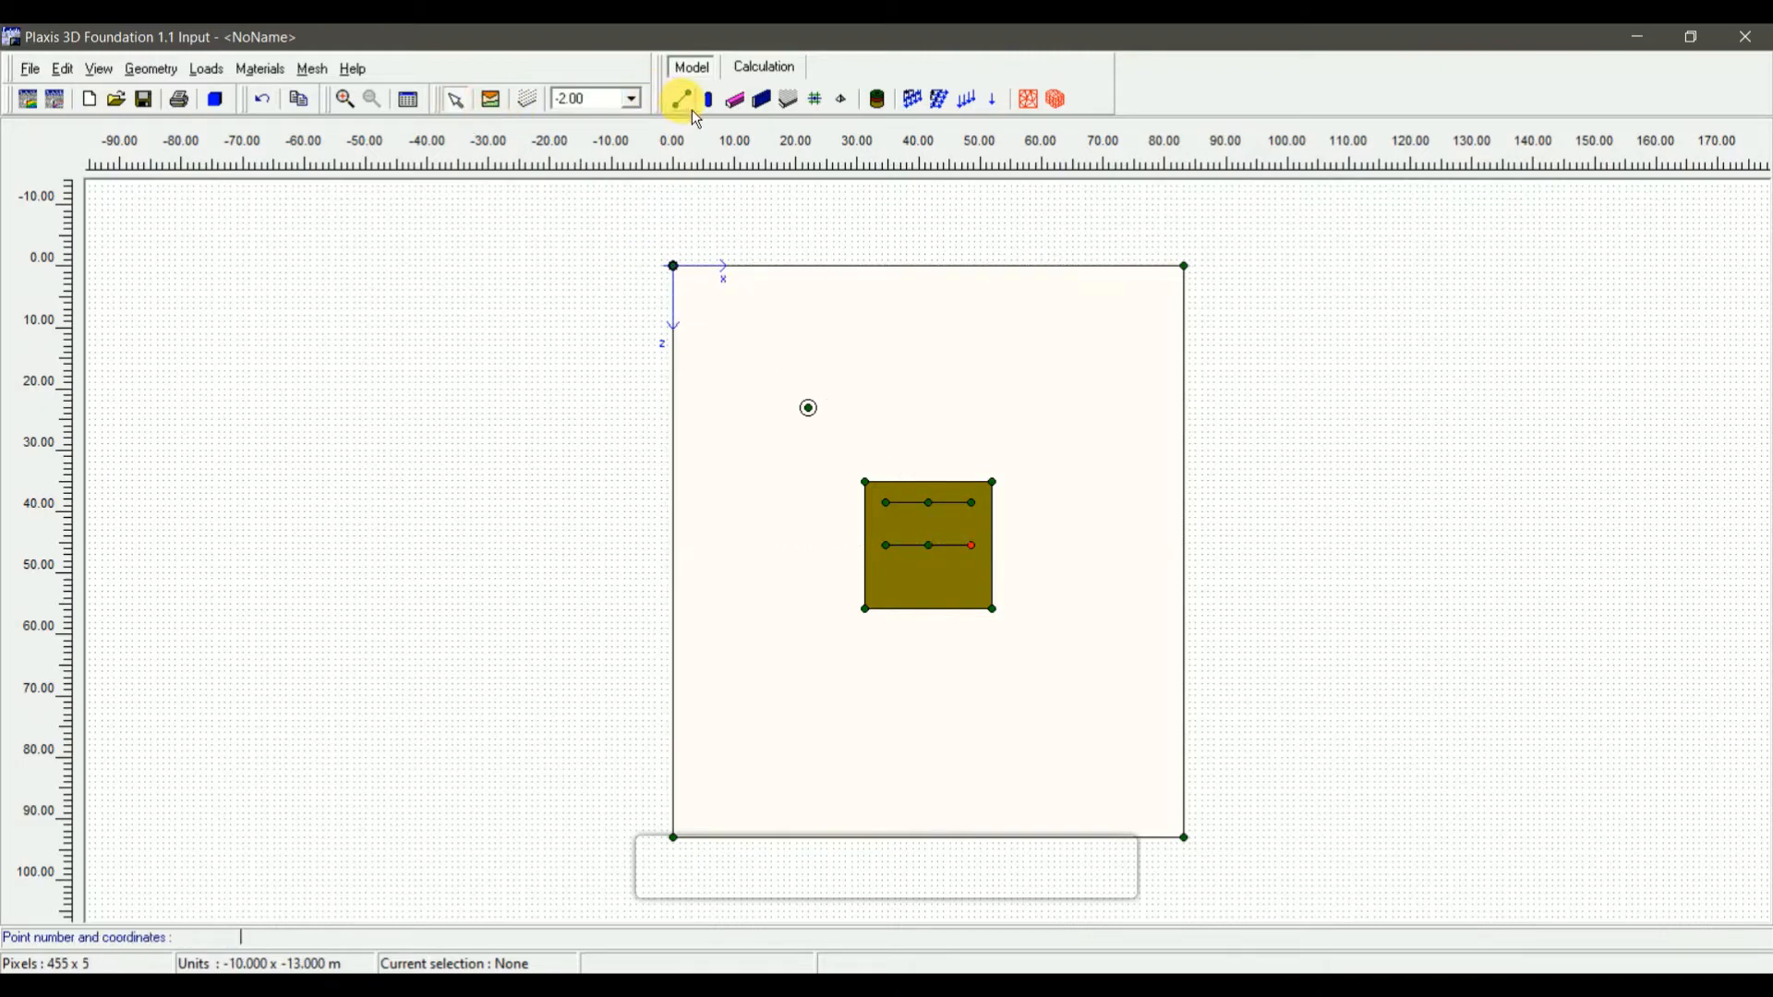
pyautogui.click(865, 525)
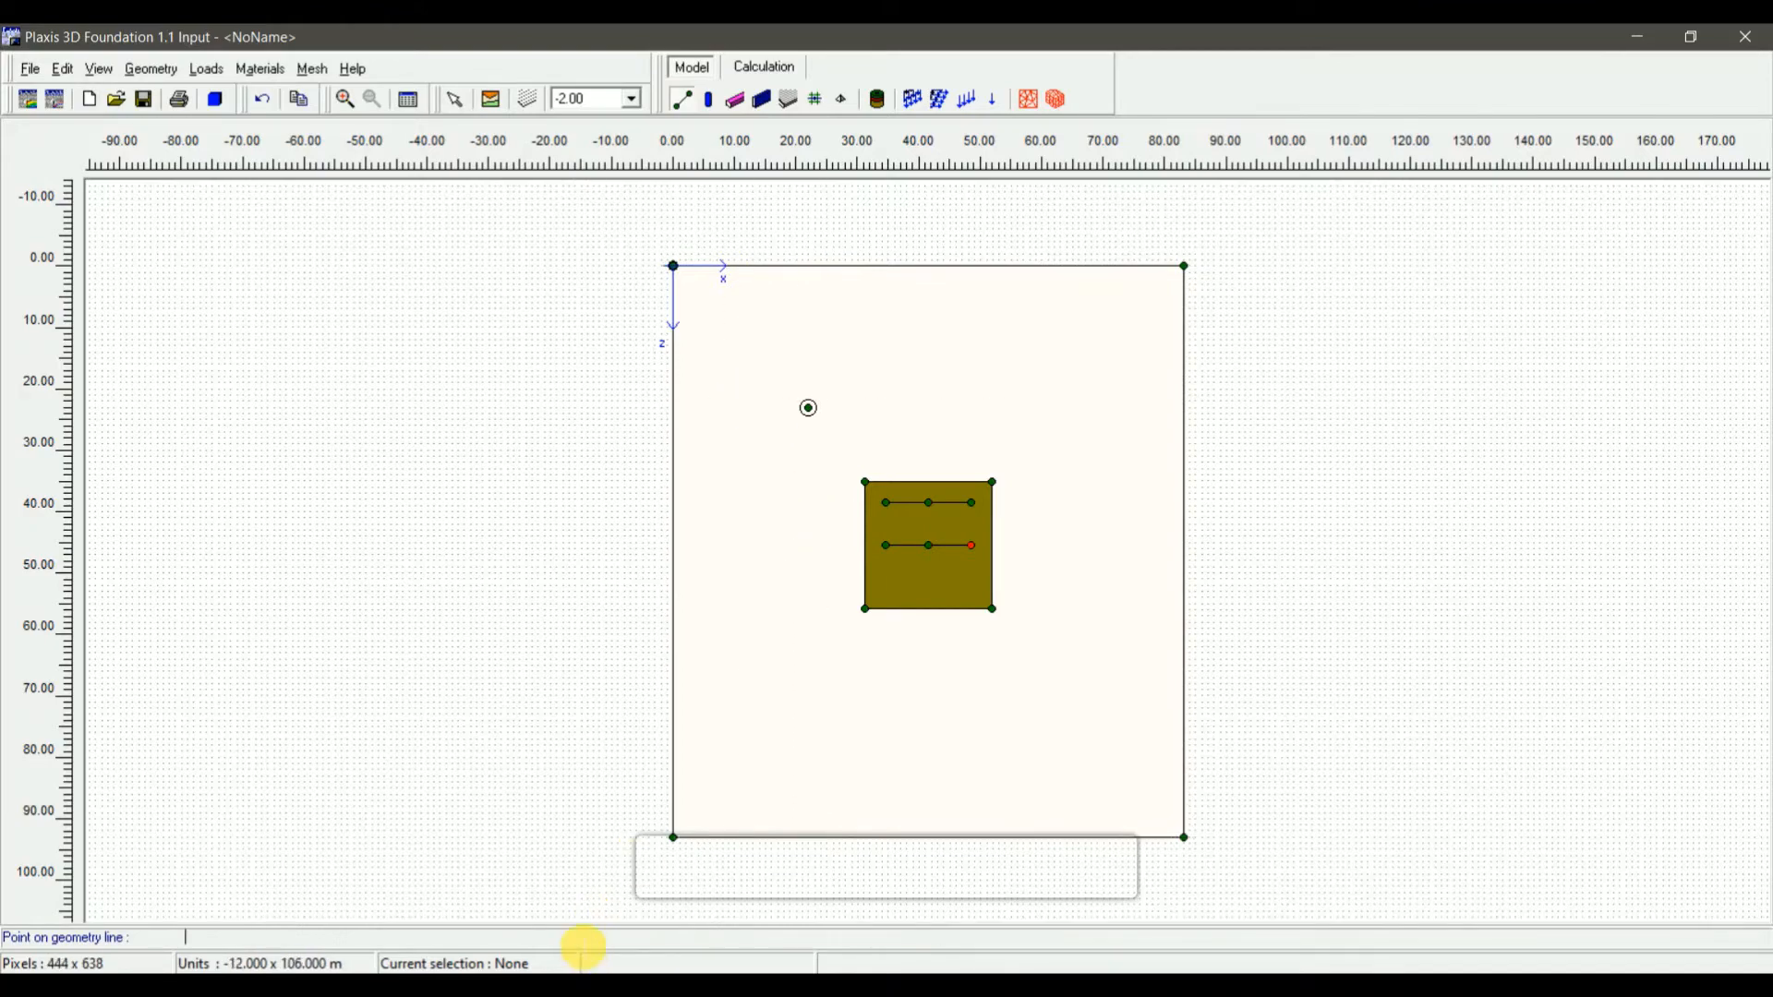
pyautogui.write('34.5 52.5')
pyautogui.press('Return')
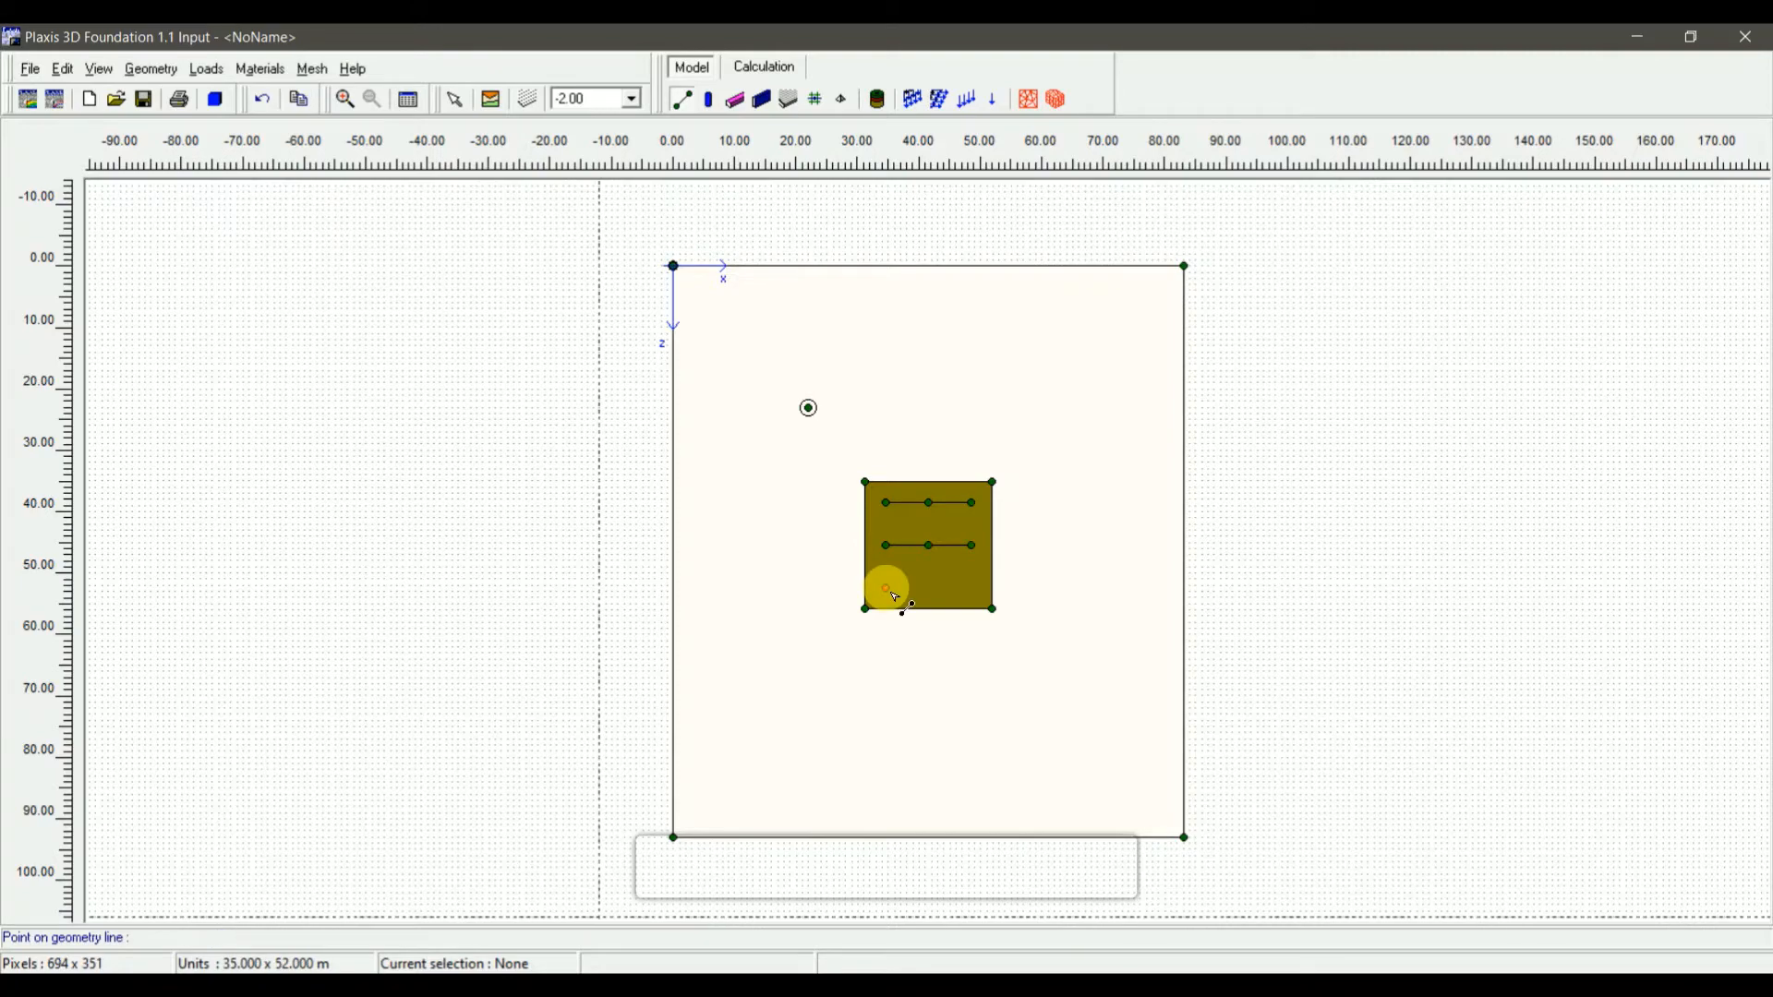
pyautogui.write('41.5 52.5')
pyautogui.click(929, 588)
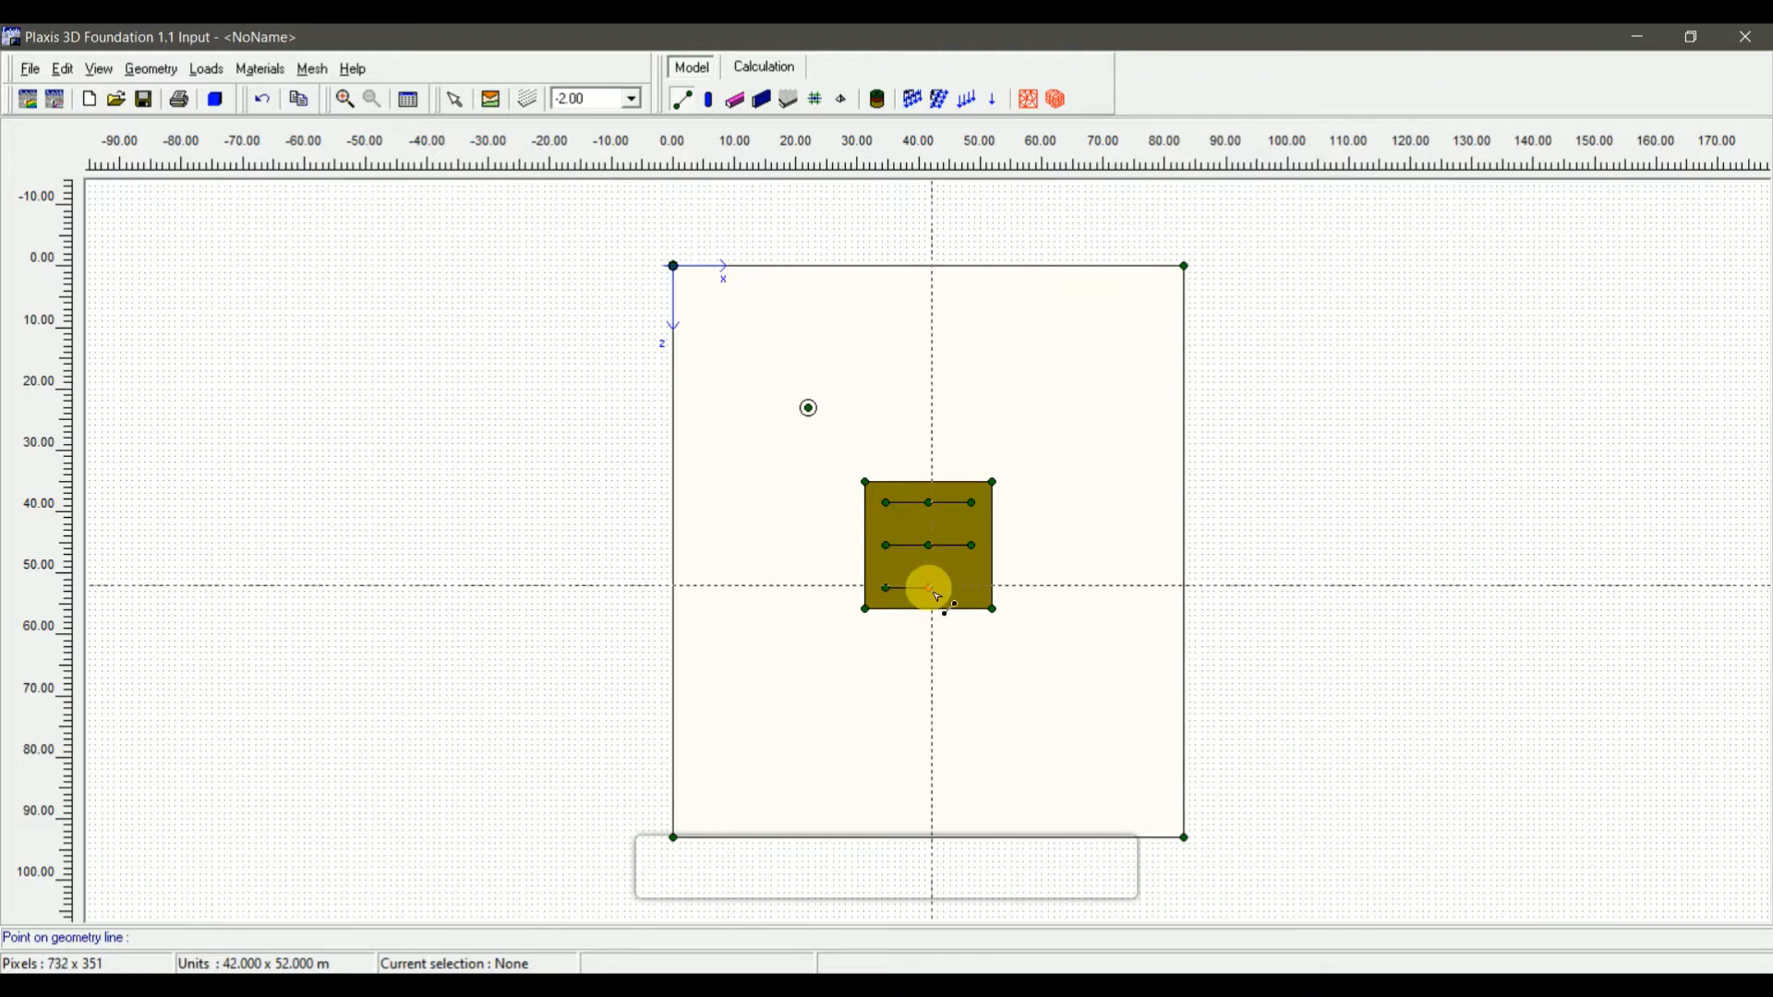
pyautogui.write('48.5 52.5')
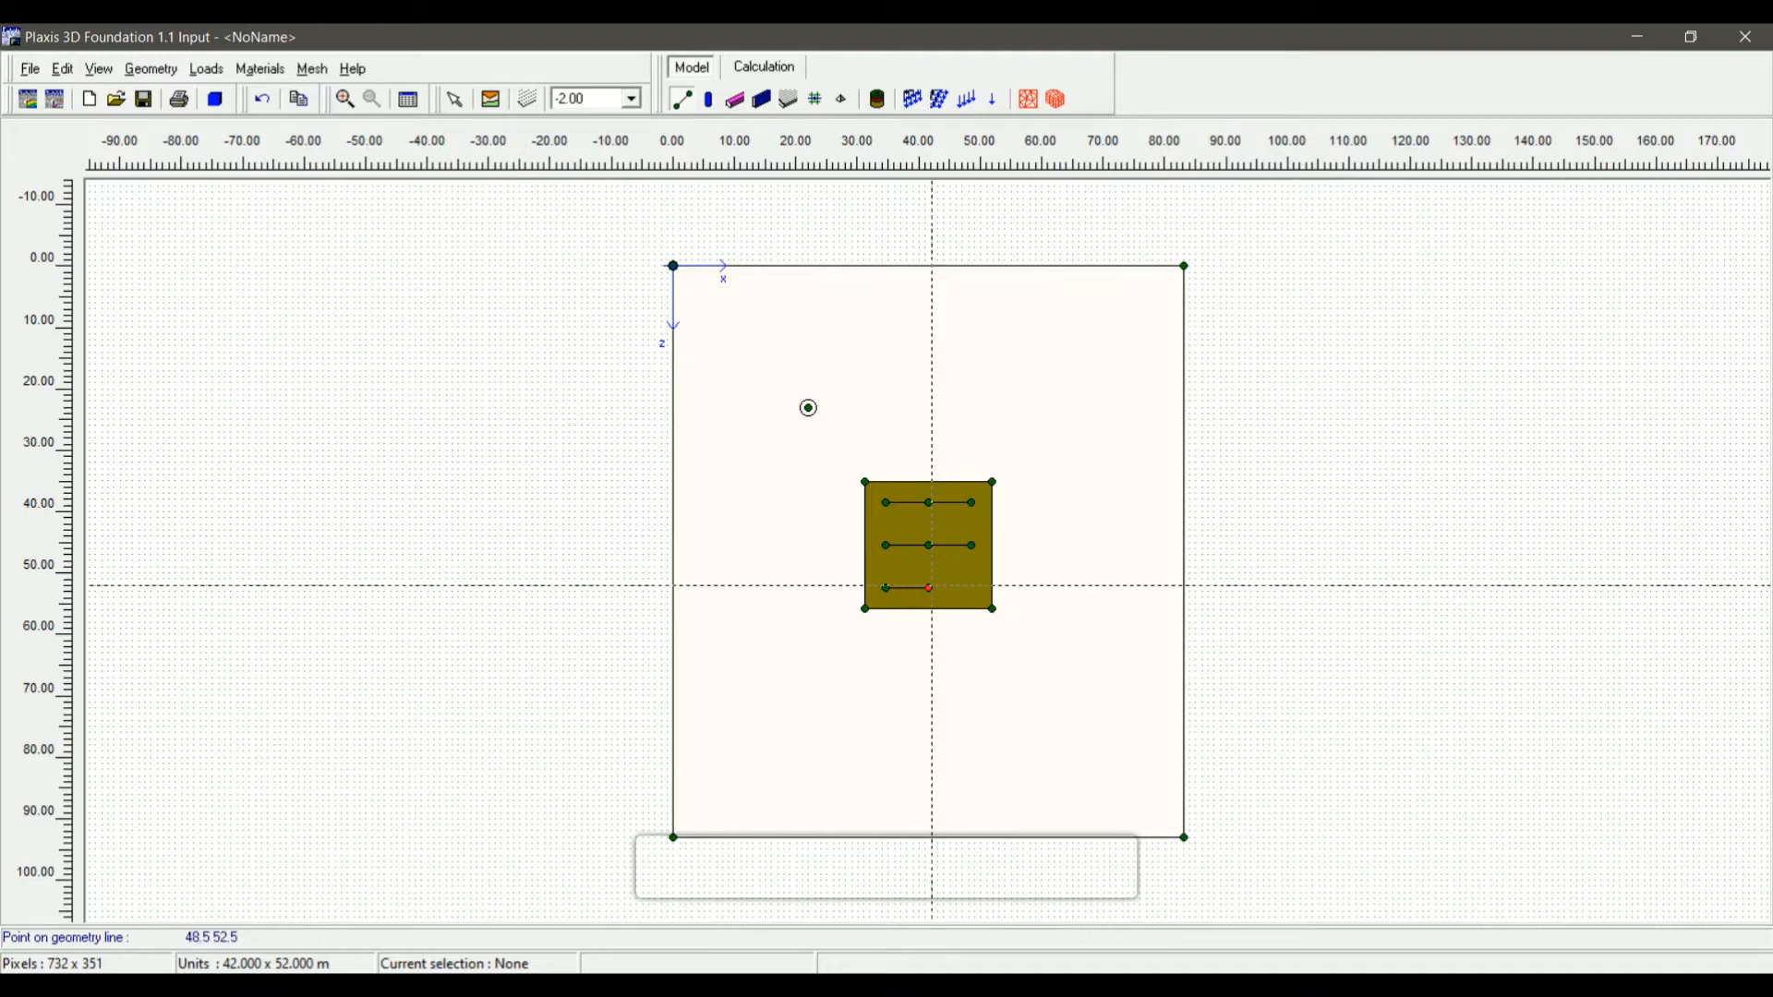
pyautogui.press('Return')
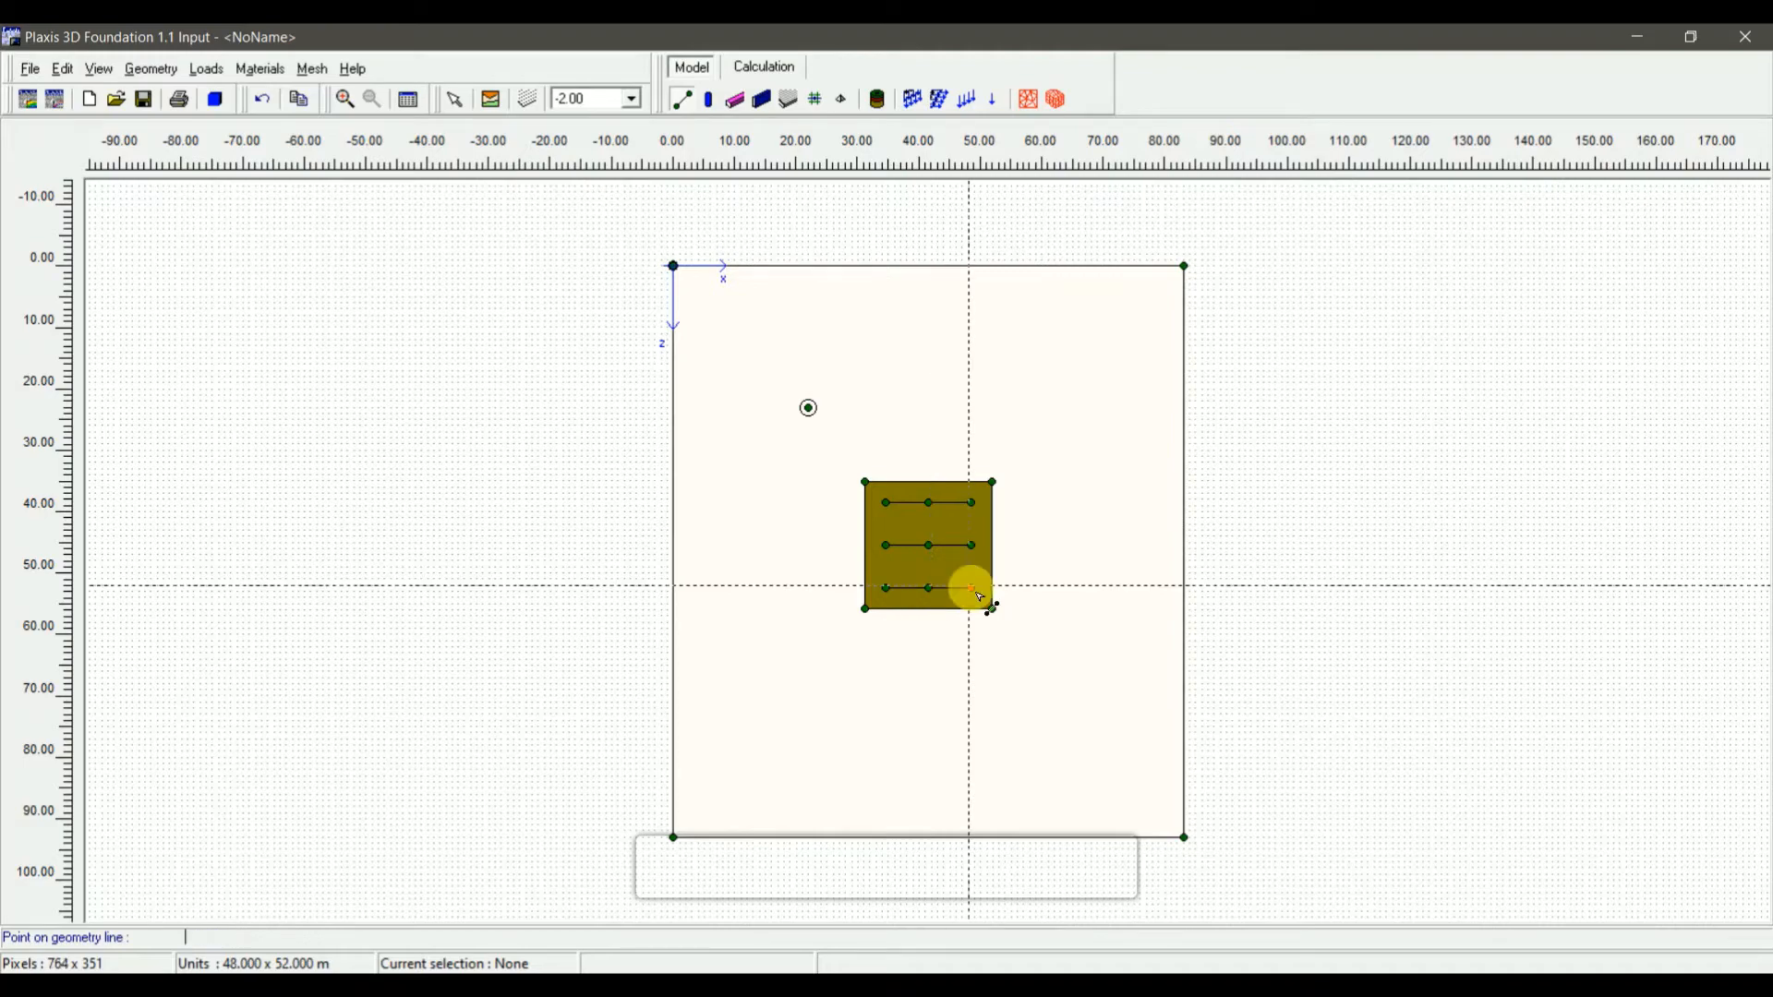
pyautogui.click(463, 103)
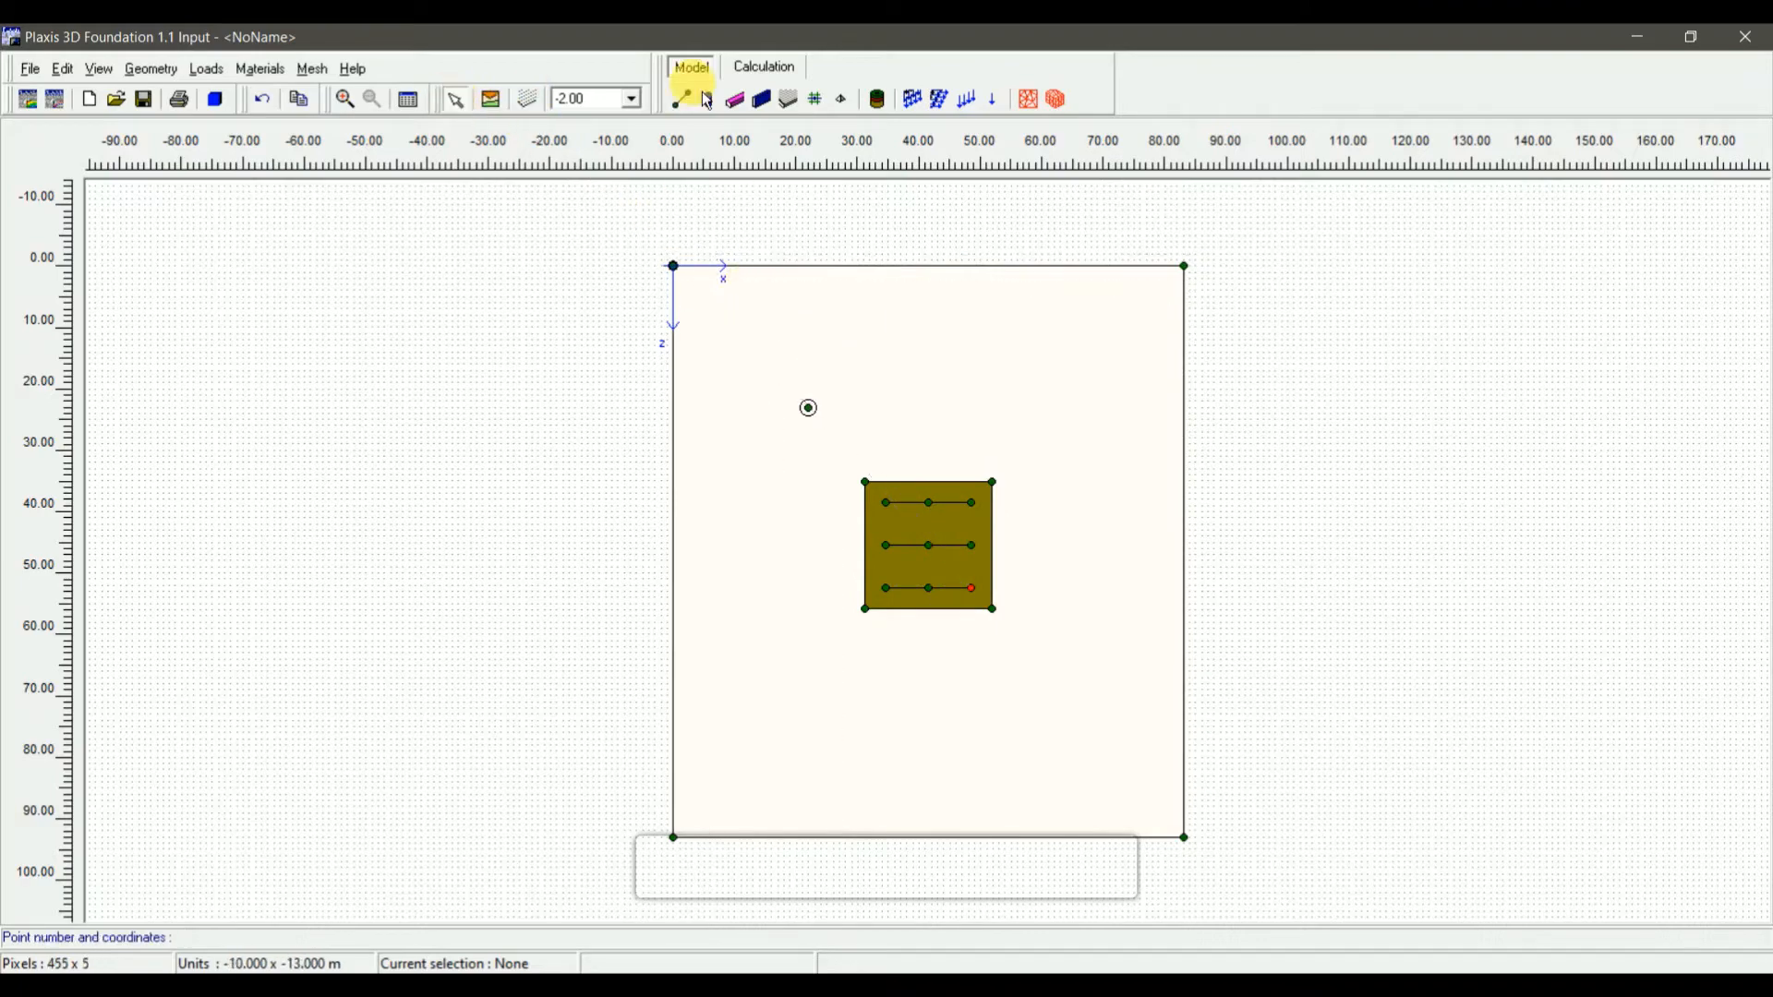
# Place point loads on the first geometry line at (34.5, 38.5), (41.5, 38.5) and (48.5, 38.5)
pyautogui.click(994, 100)
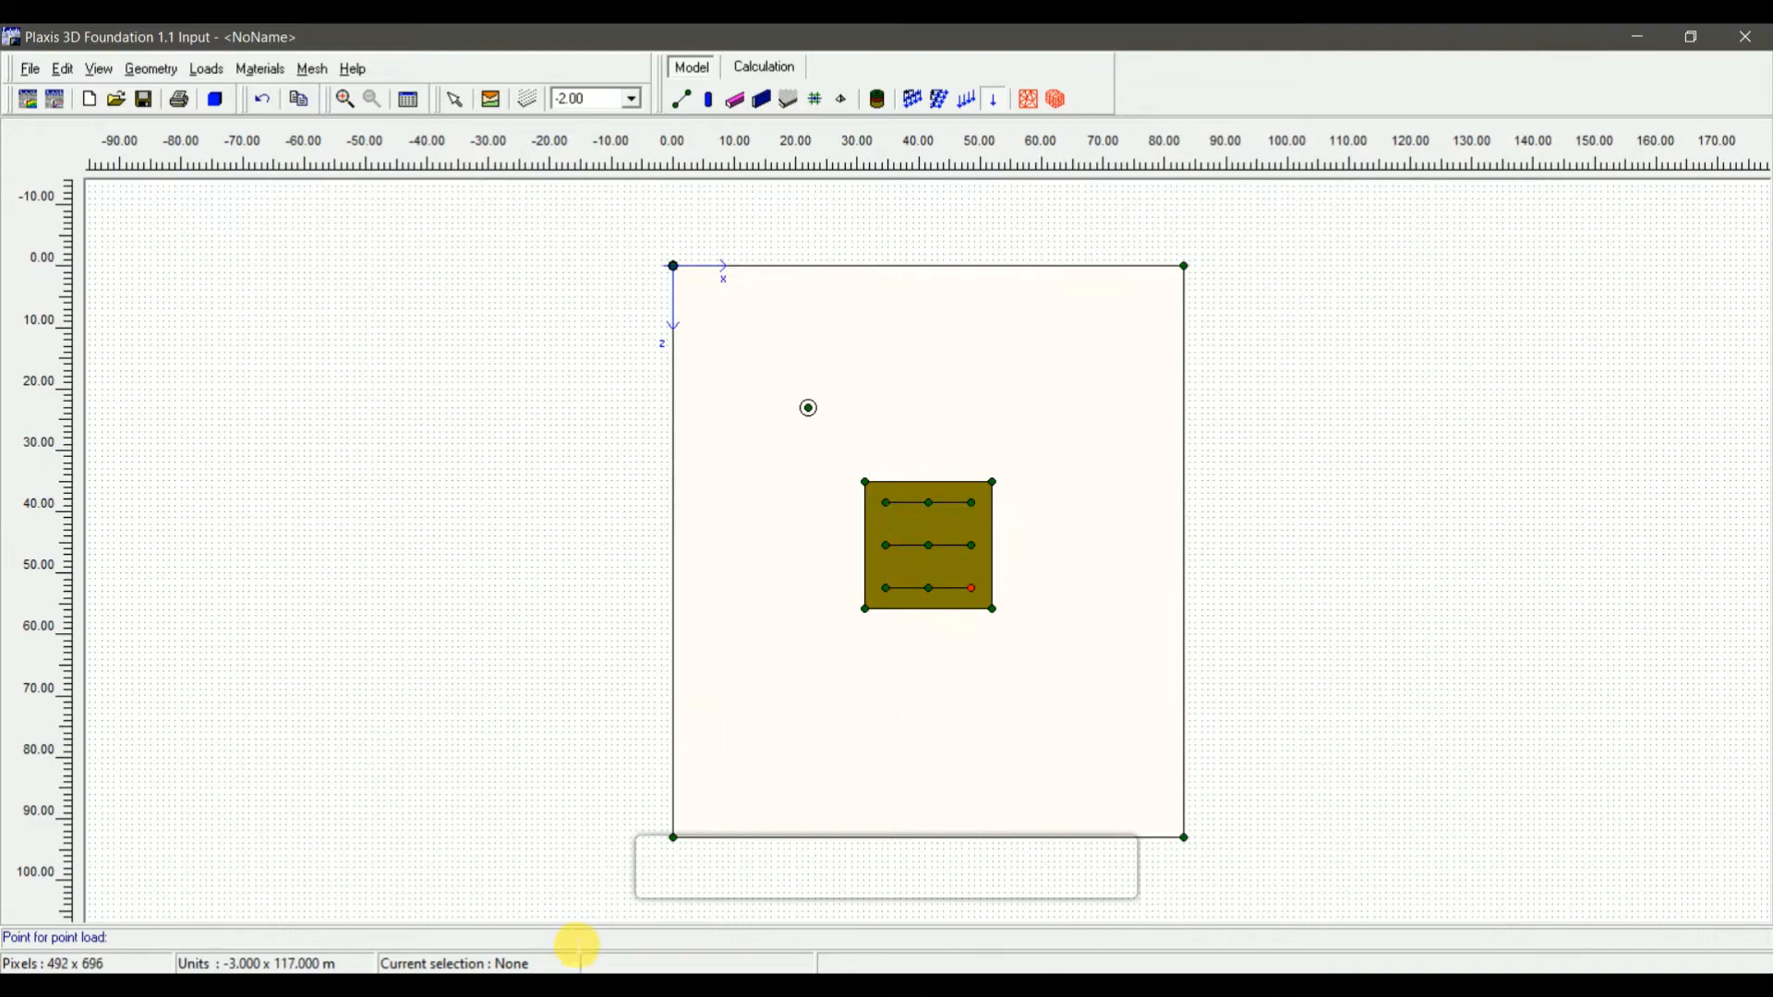
pyautogui.write('34.5 38.5')
pyautogui.press('Return')
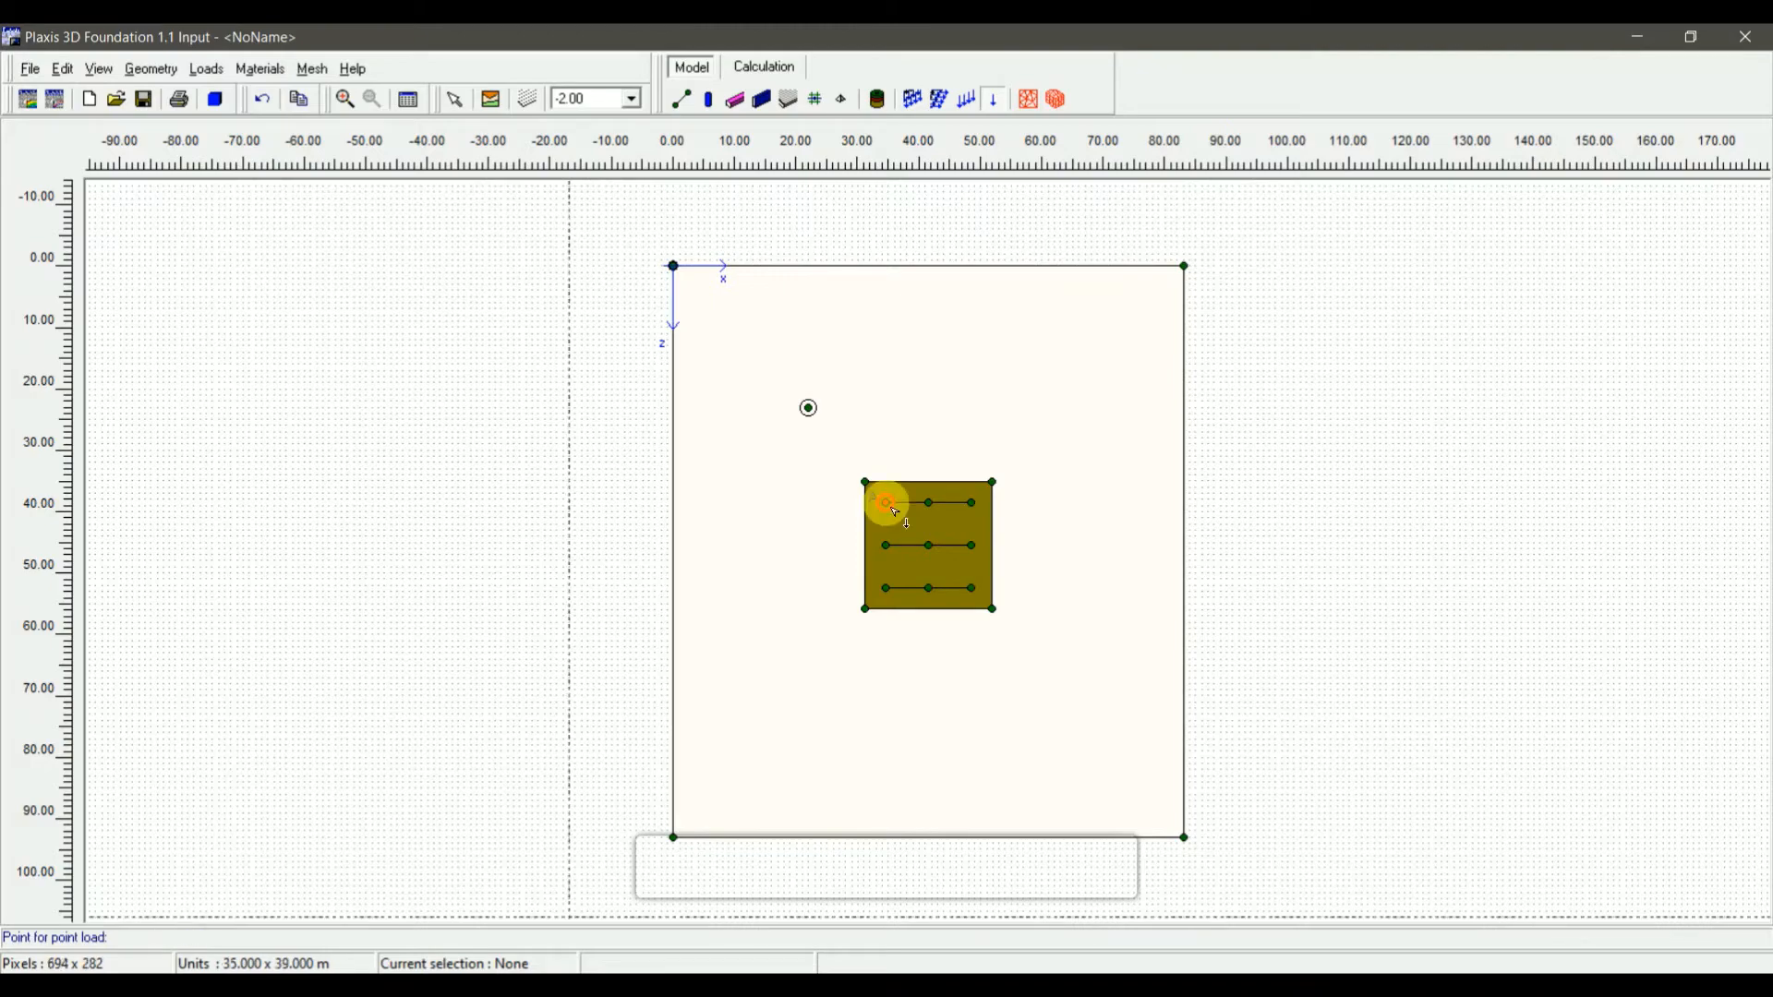
pyautogui.write('41.5')
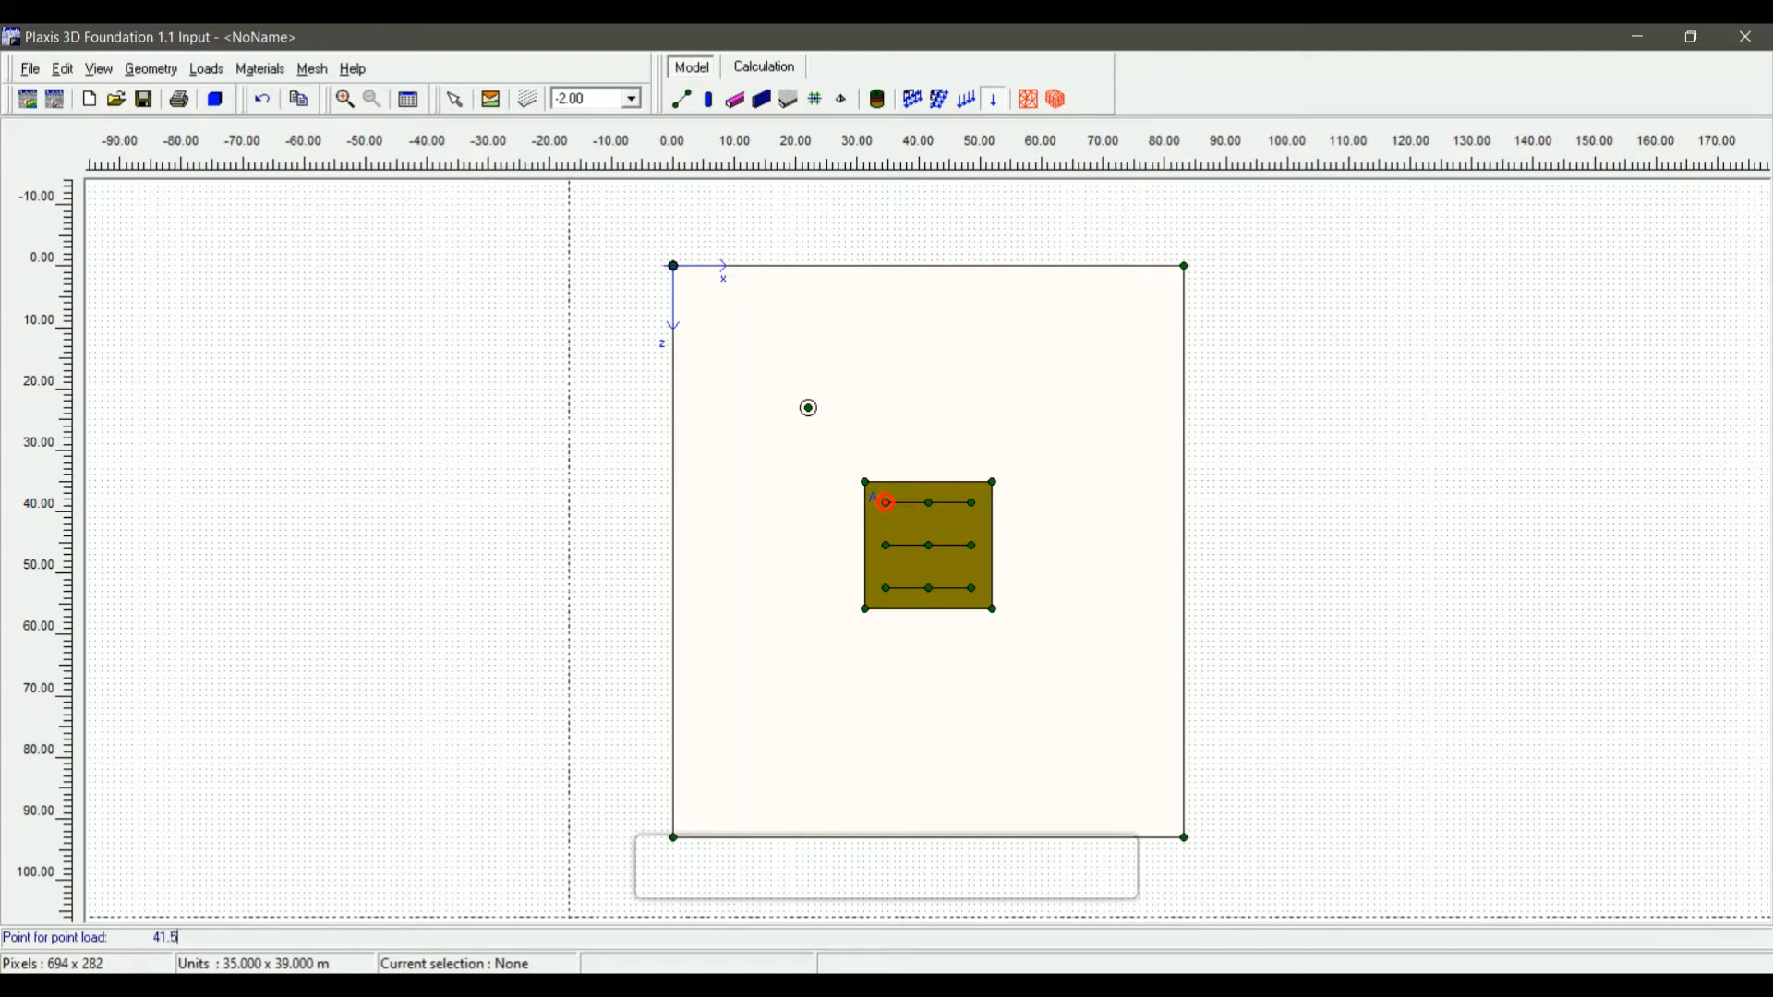
pyautogui.write(' 38.5')
pyautogui.press('Return')
pyautogui.write('48')
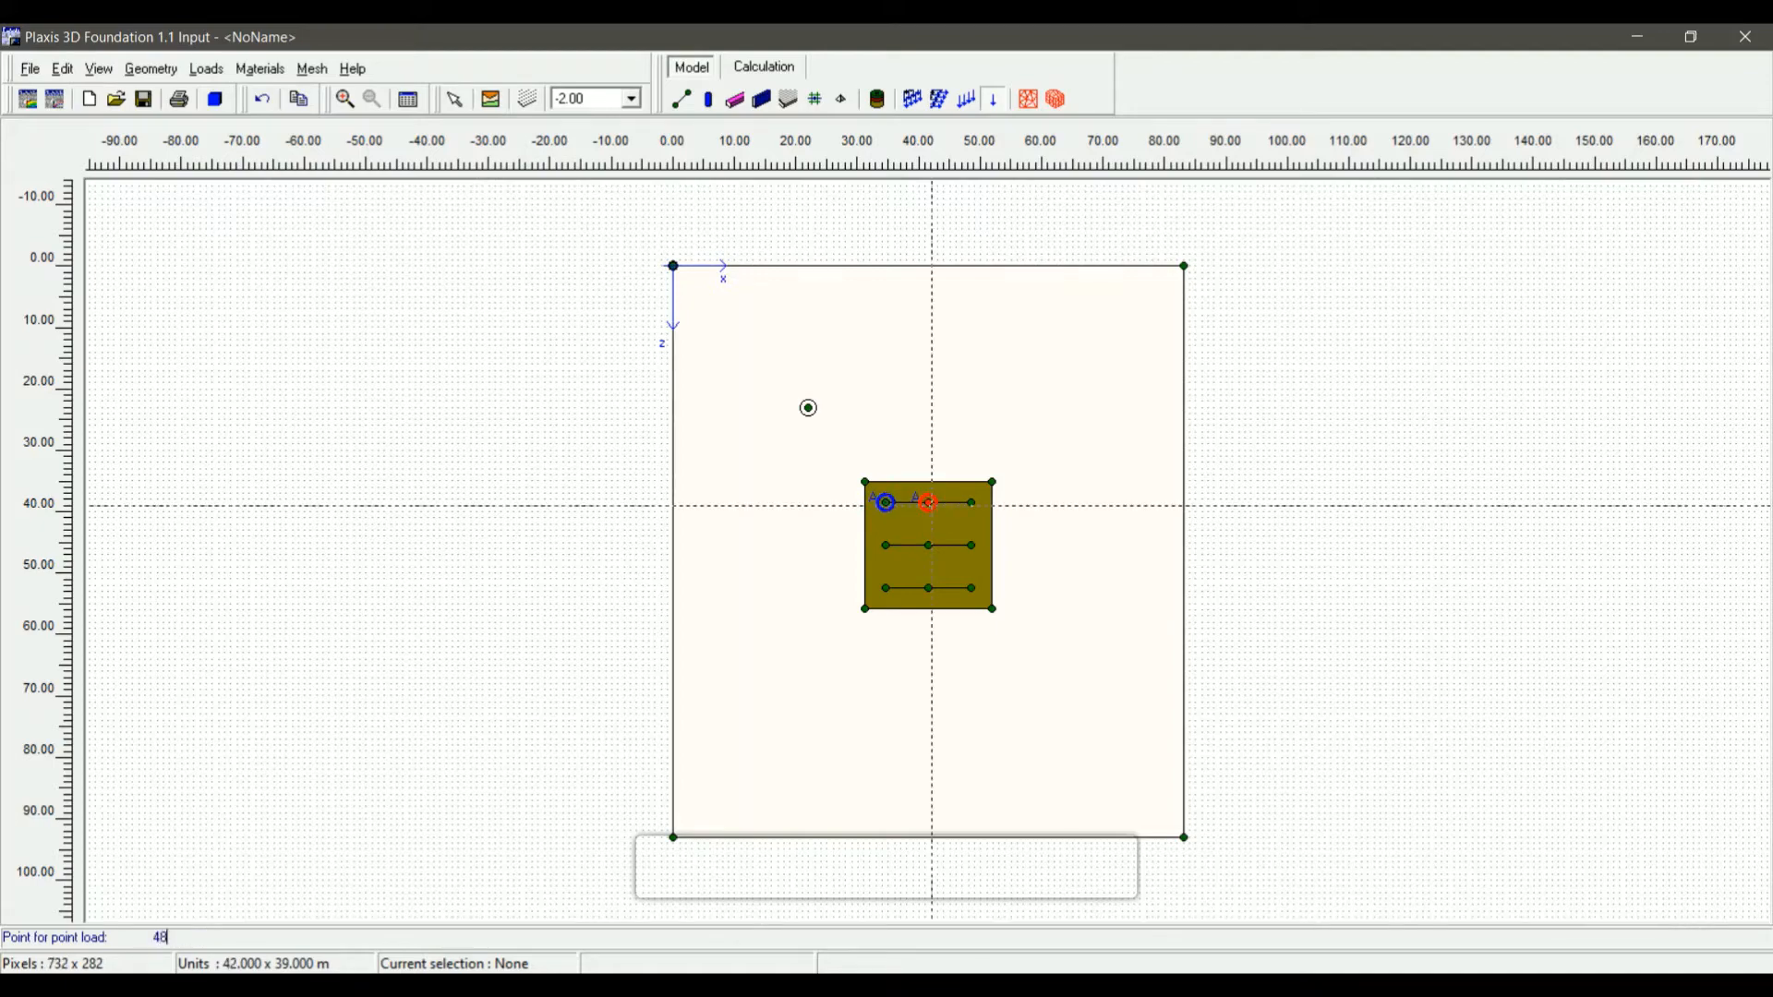
pyautogui.write('.5 38.5')
pyautogui.press('Return')
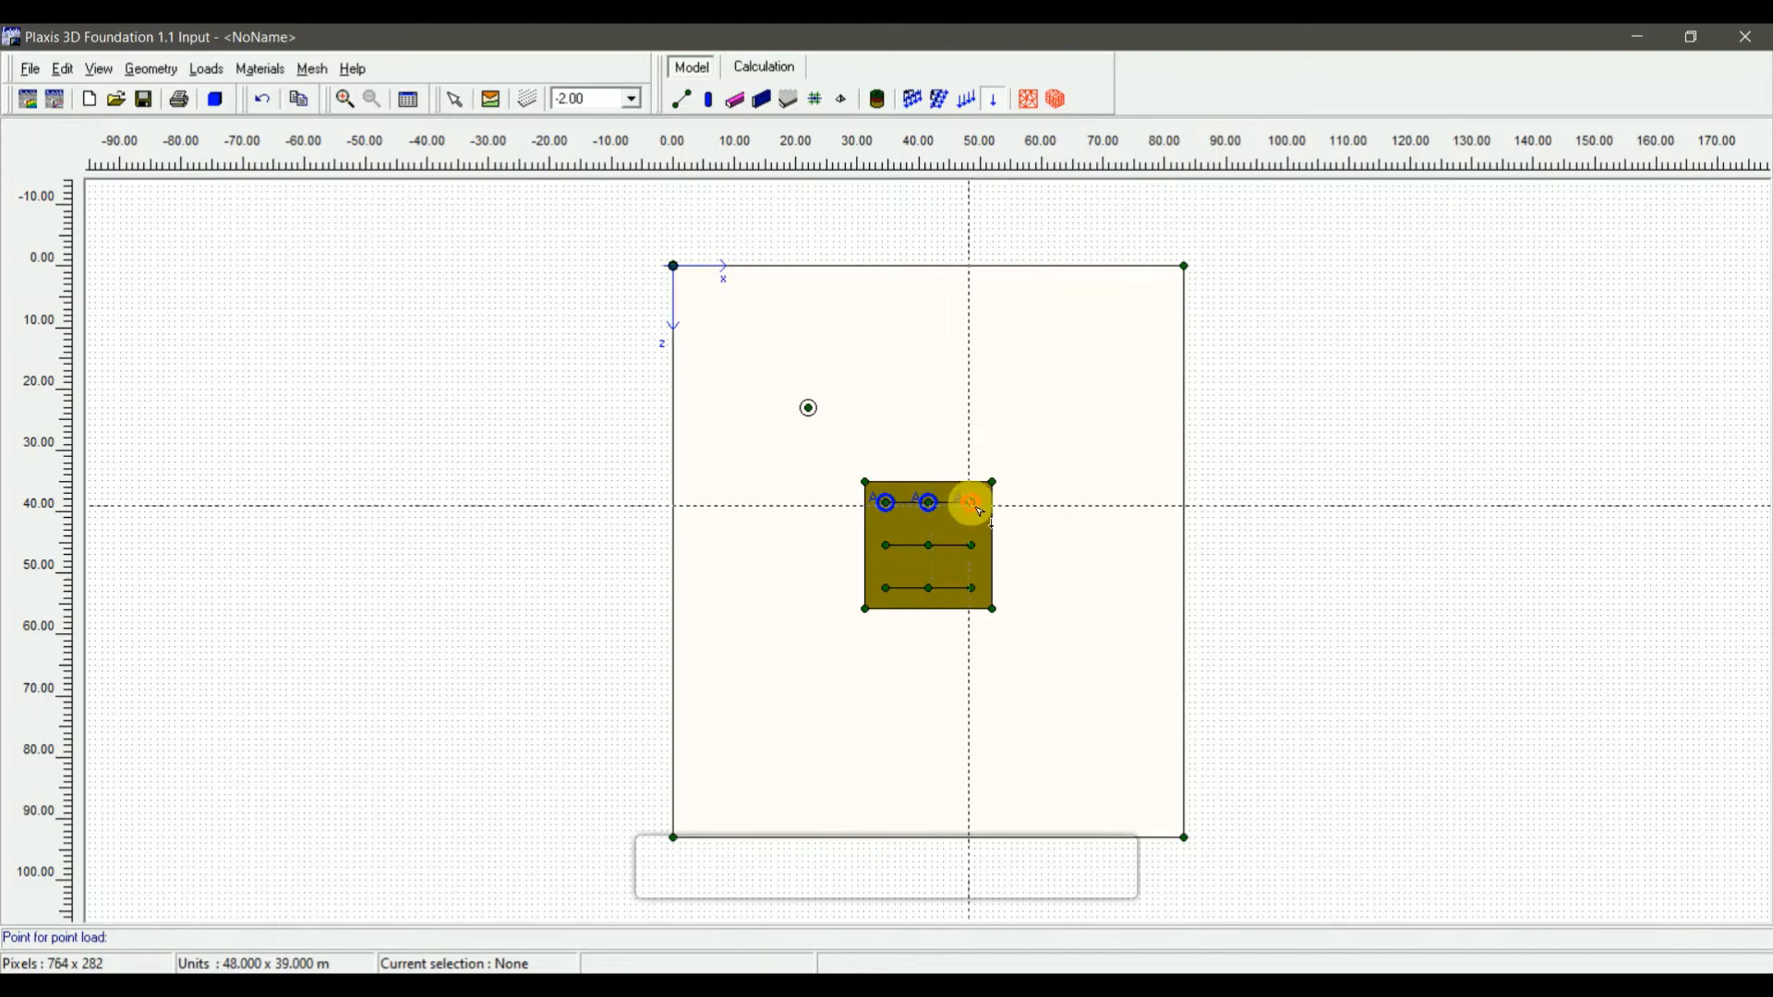
# Place point loads on the second geometry line at (34.5, 45.5), (41.5, 45.5) and (48.5, 45.5)
pyautogui.write('34')
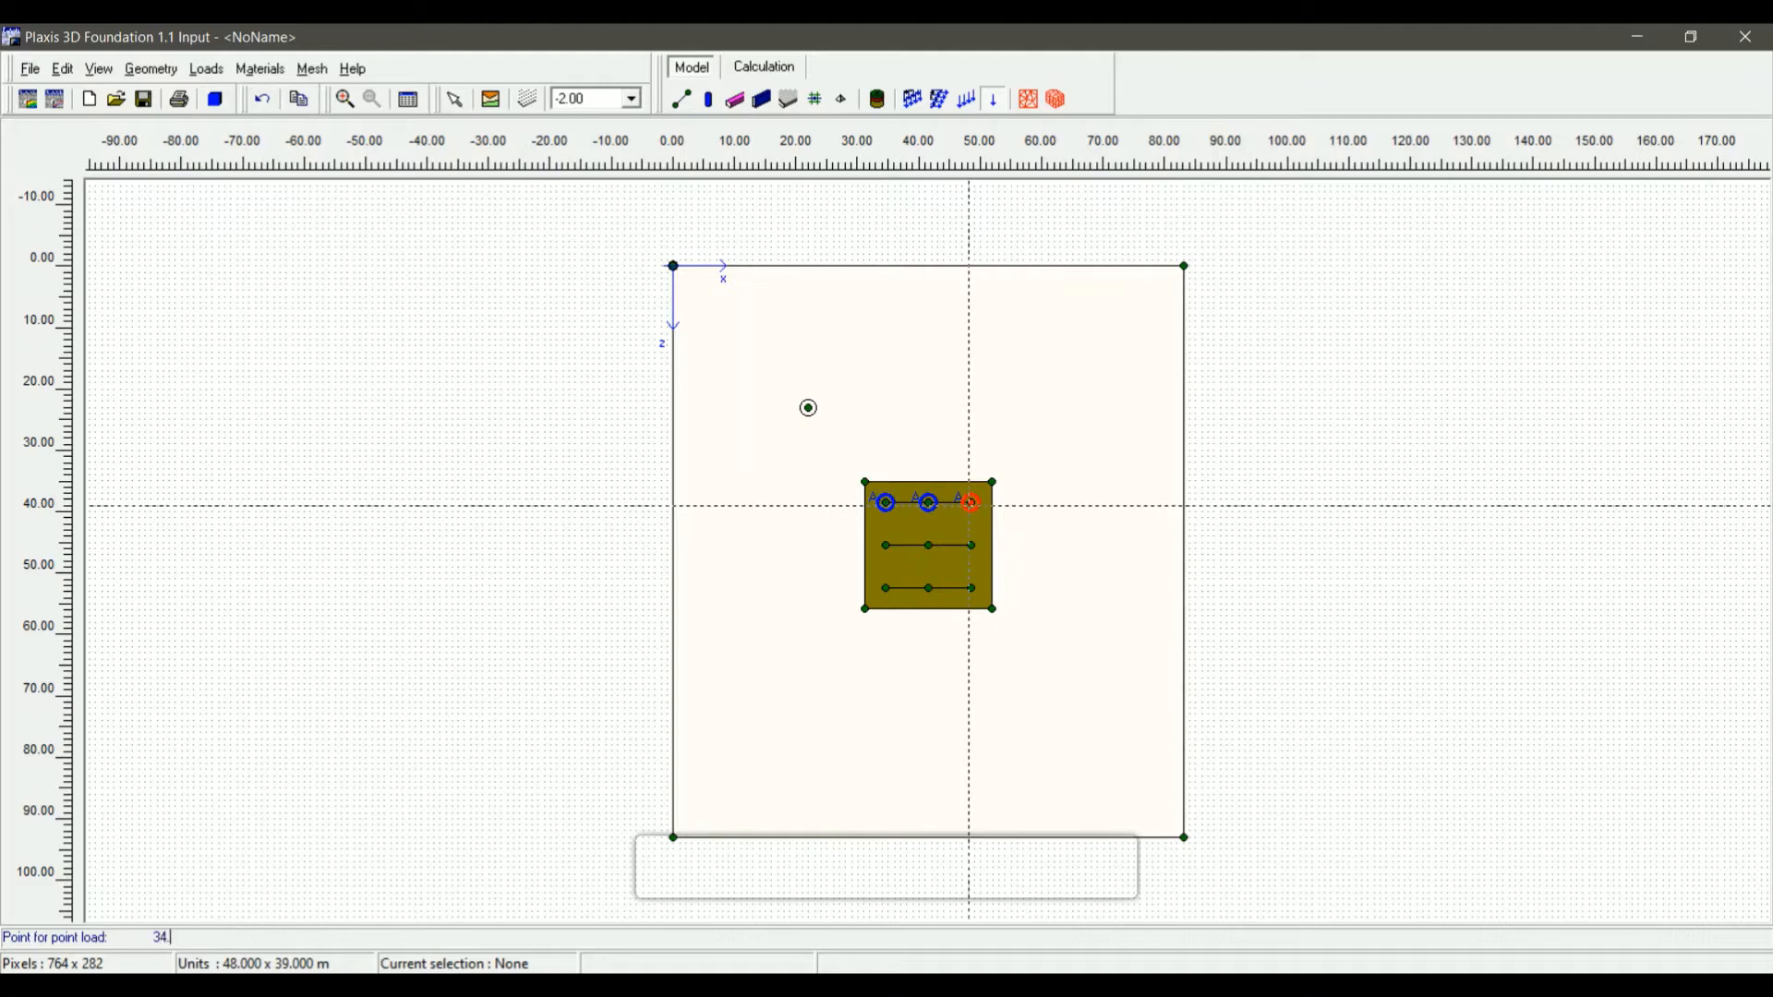
pyautogui.write('.5 45.5')
pyautogui.press('Return')
pyautogui.write('41')
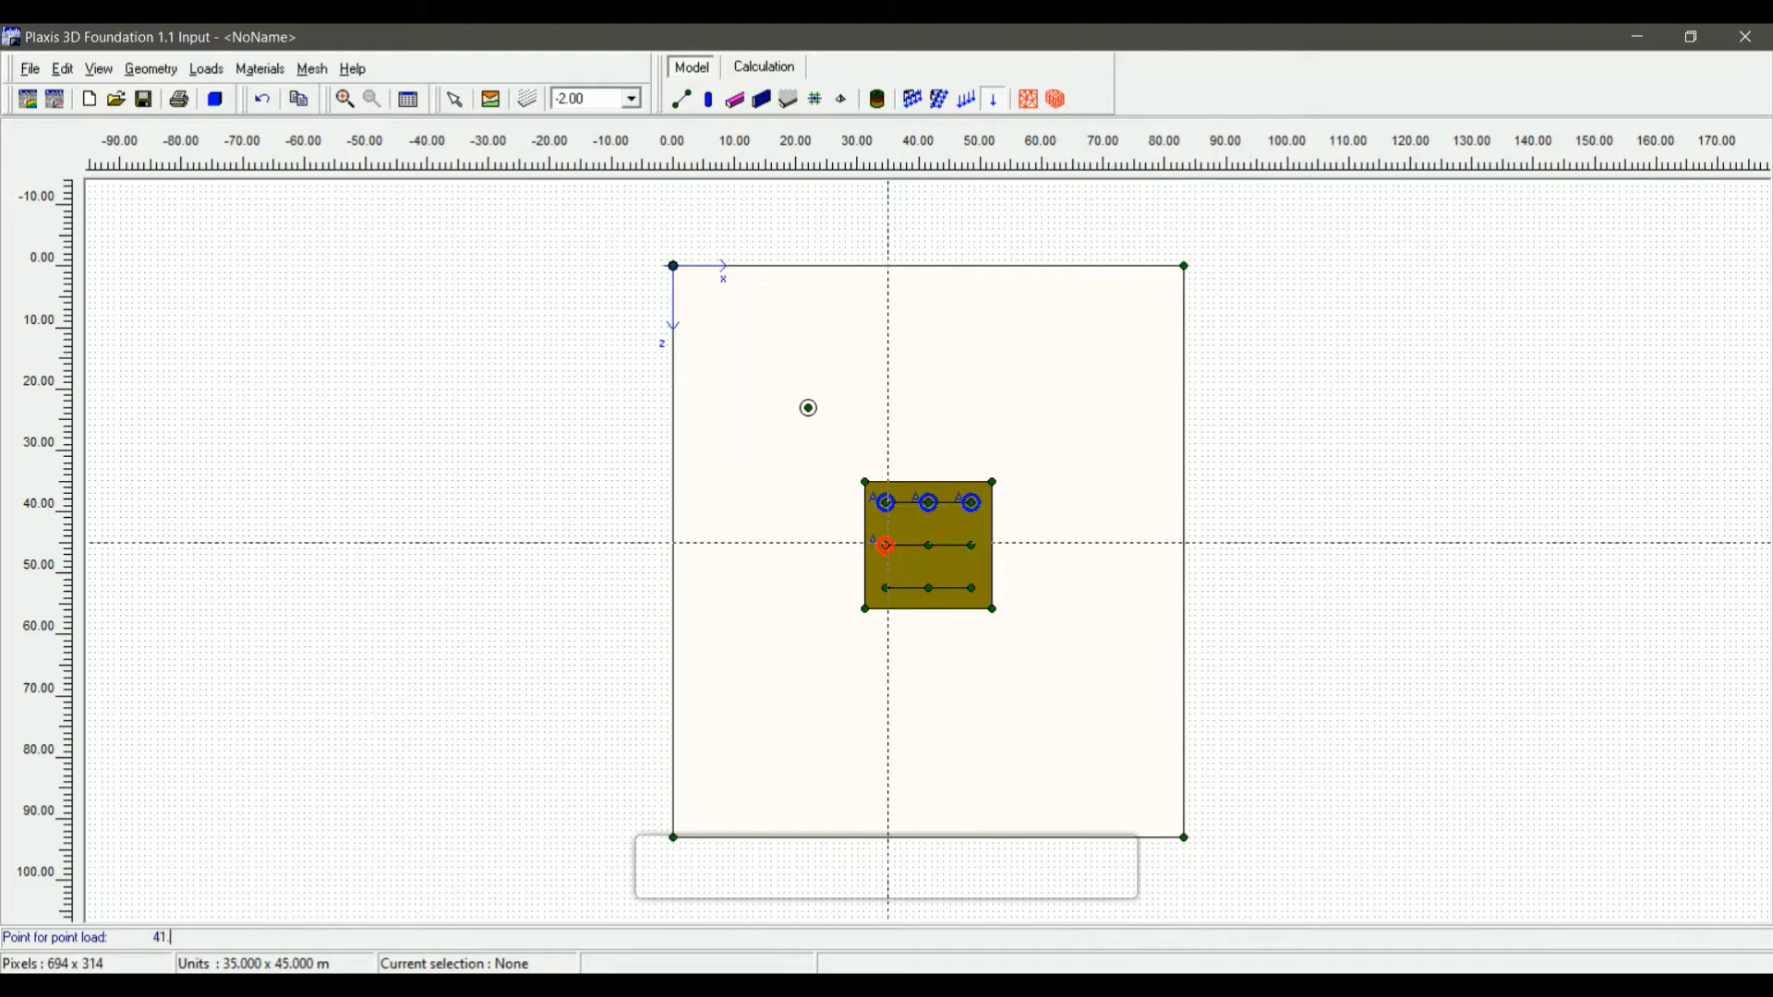
pyautogui.write('.5 45.5')
pyautogui.press('Return')
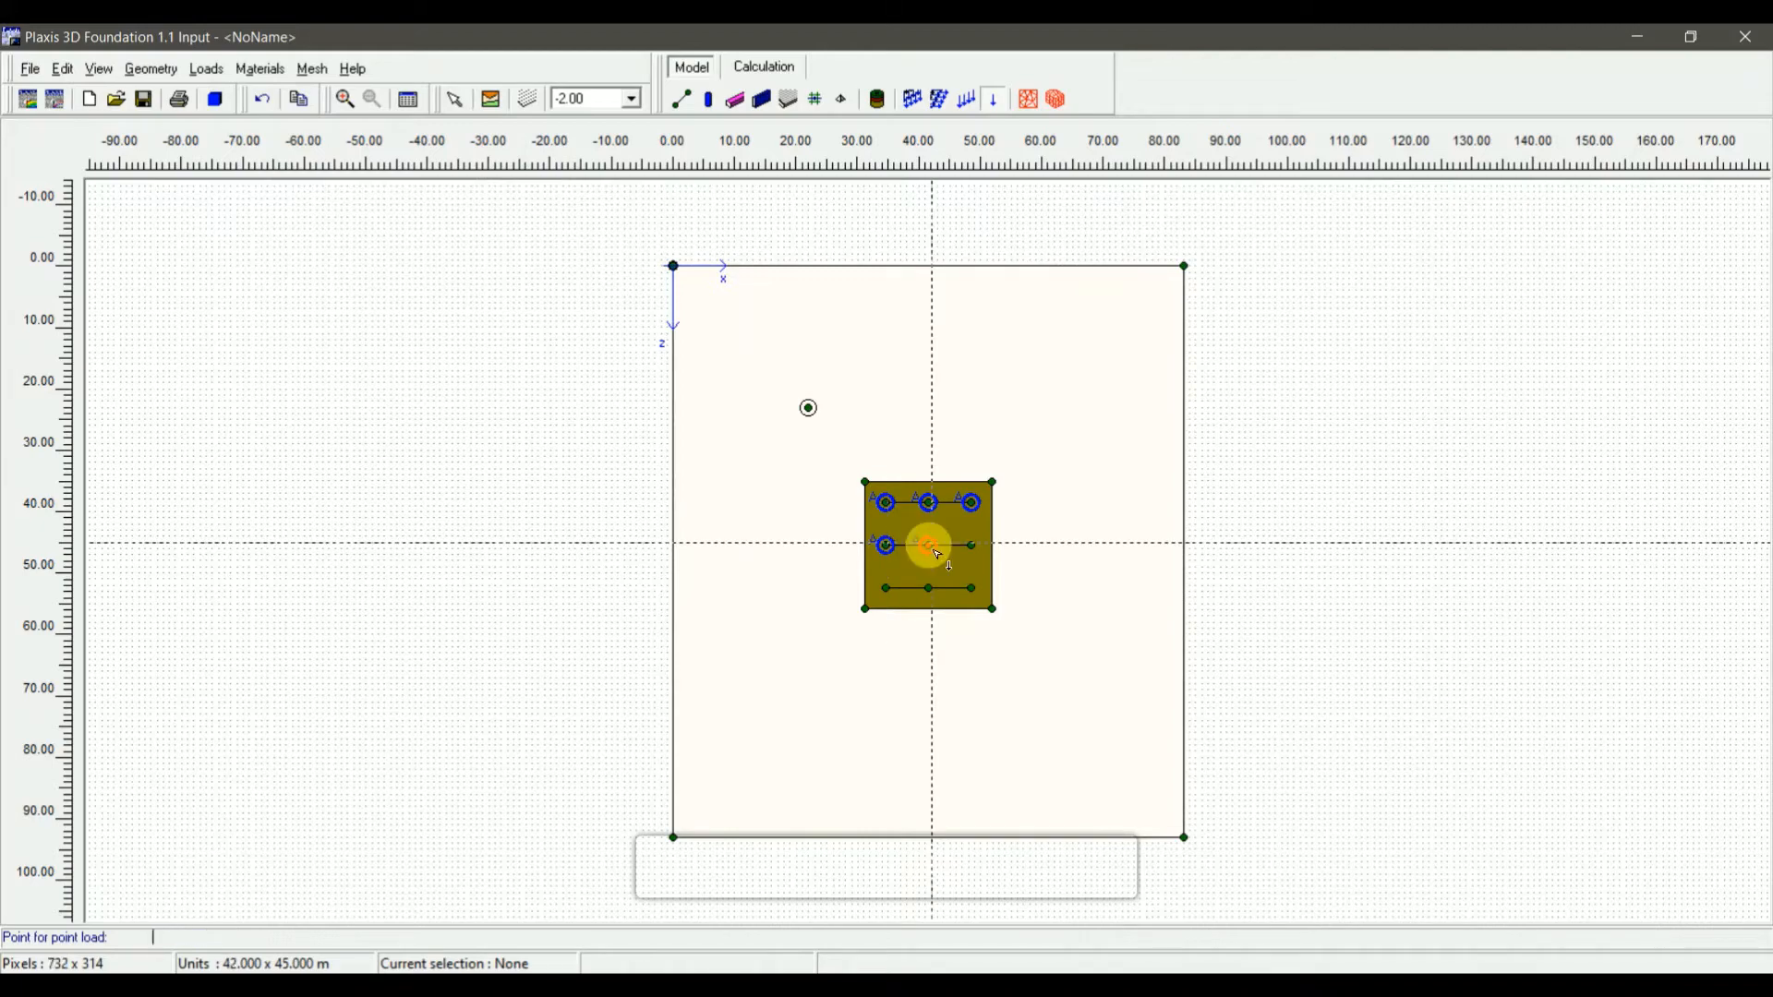
pyautogui.write('48.5')
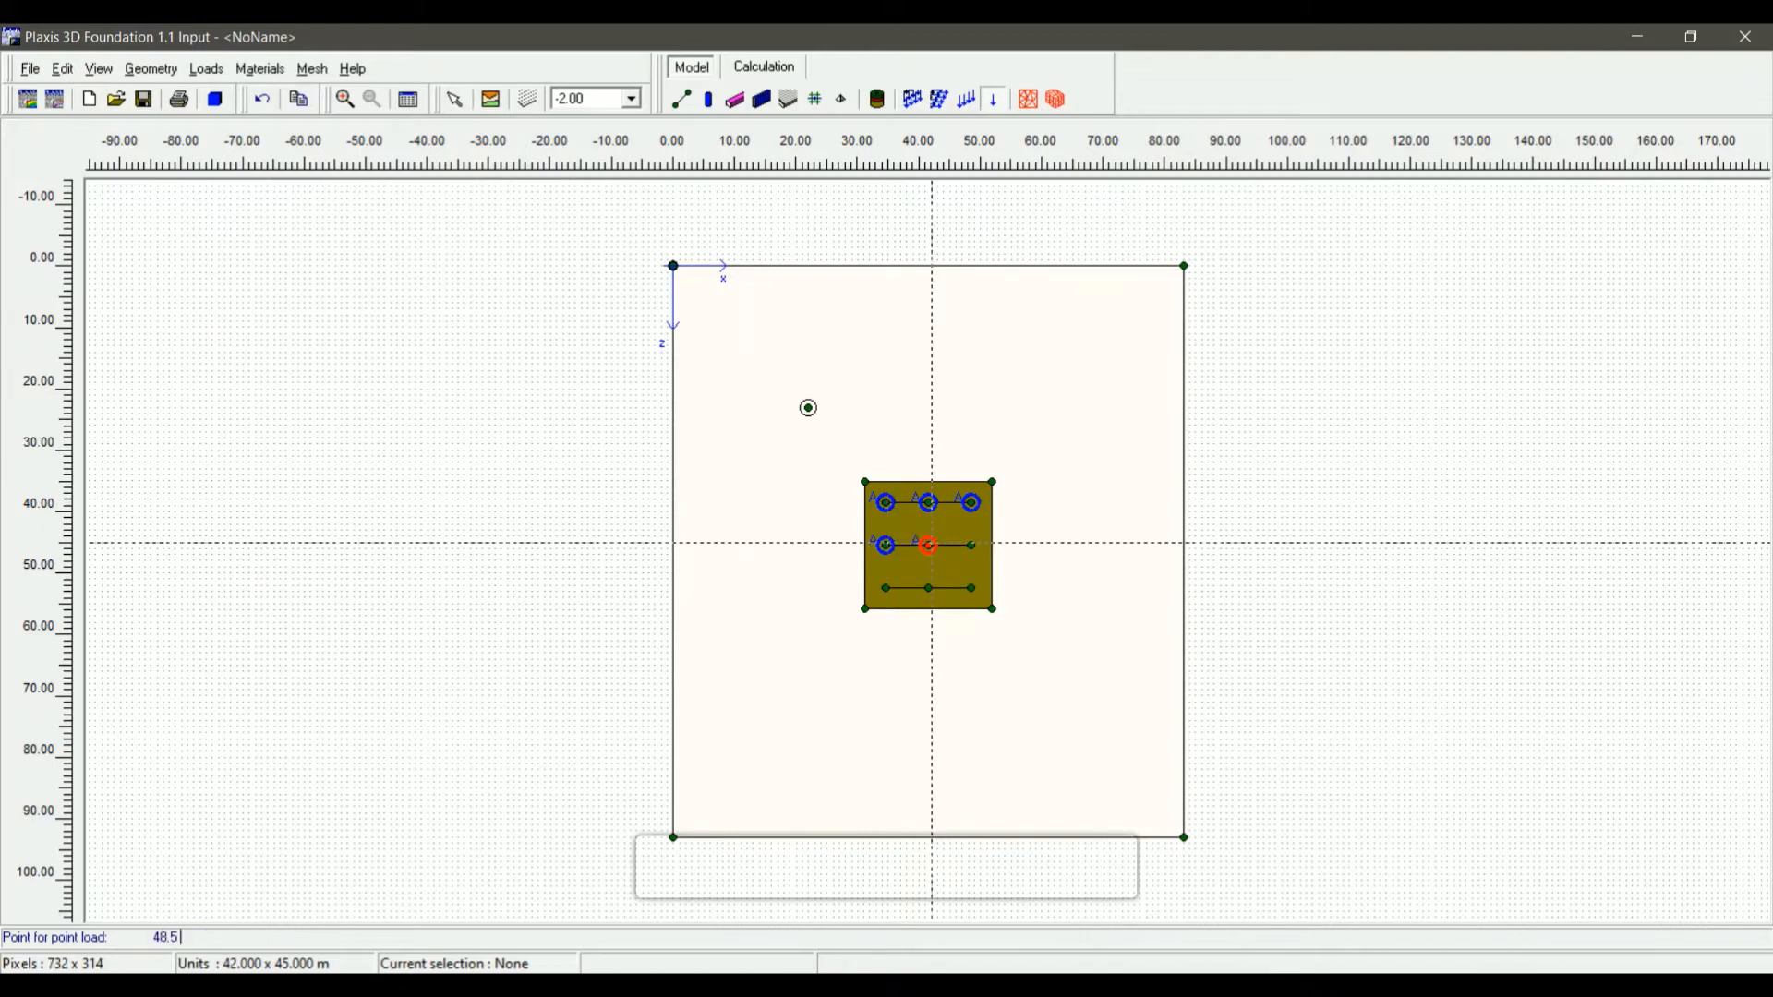
pyautogui.write(' 45.5')
pyautogui.press('Return')
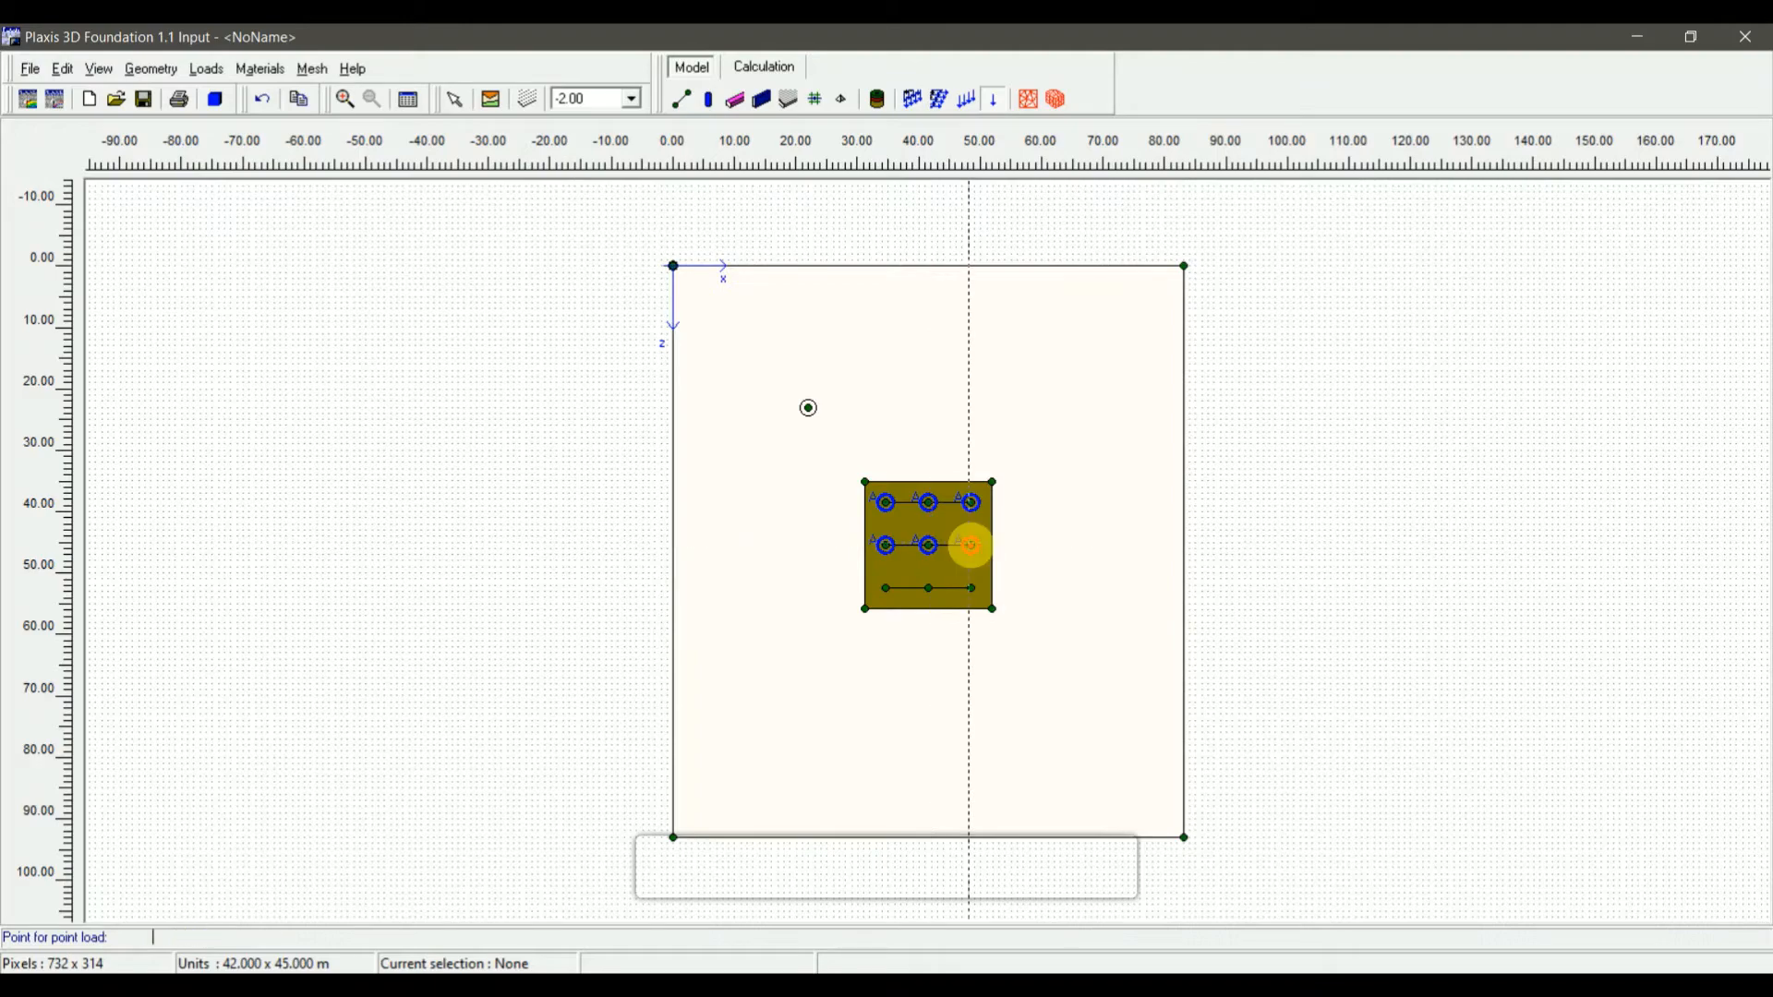
# Place point loads on the third geometry line at (34.5, 52.5), (41.5, 52.5) and (48.5, 52.5)
pyautogui.write('34.5')
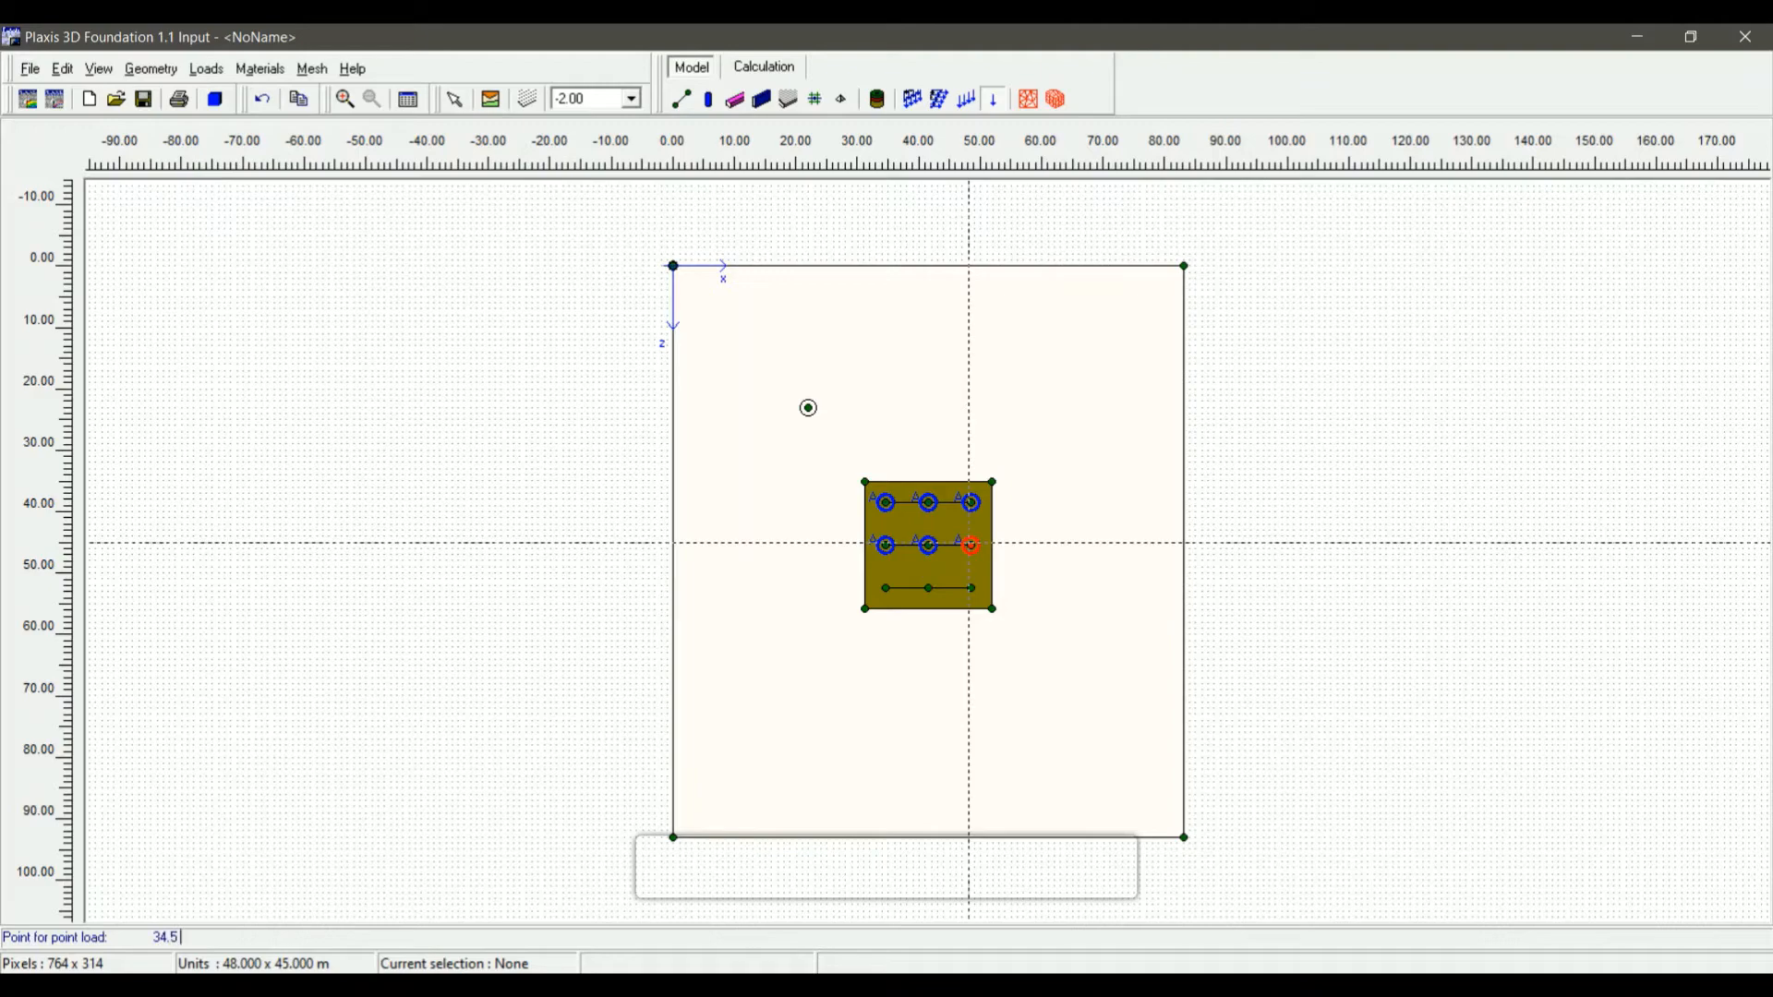
pyautogui.write(' 52.5')
pyautogui.press('Return')
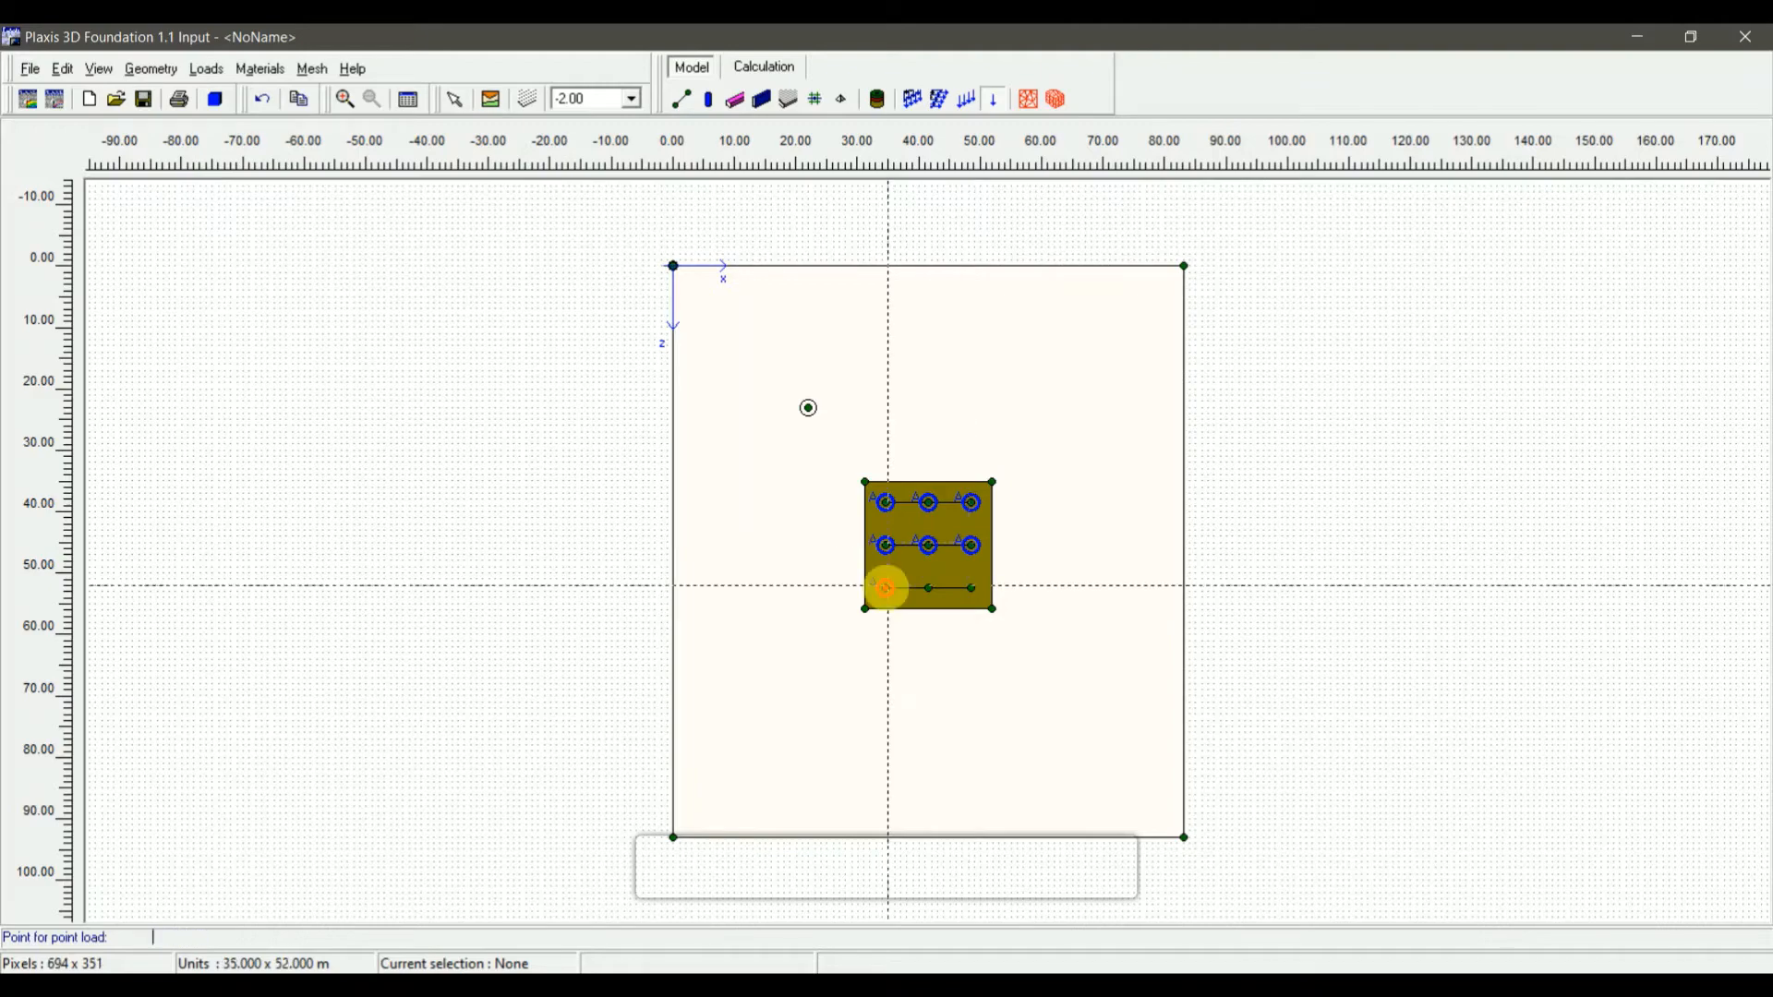
pyautogui.write('41')
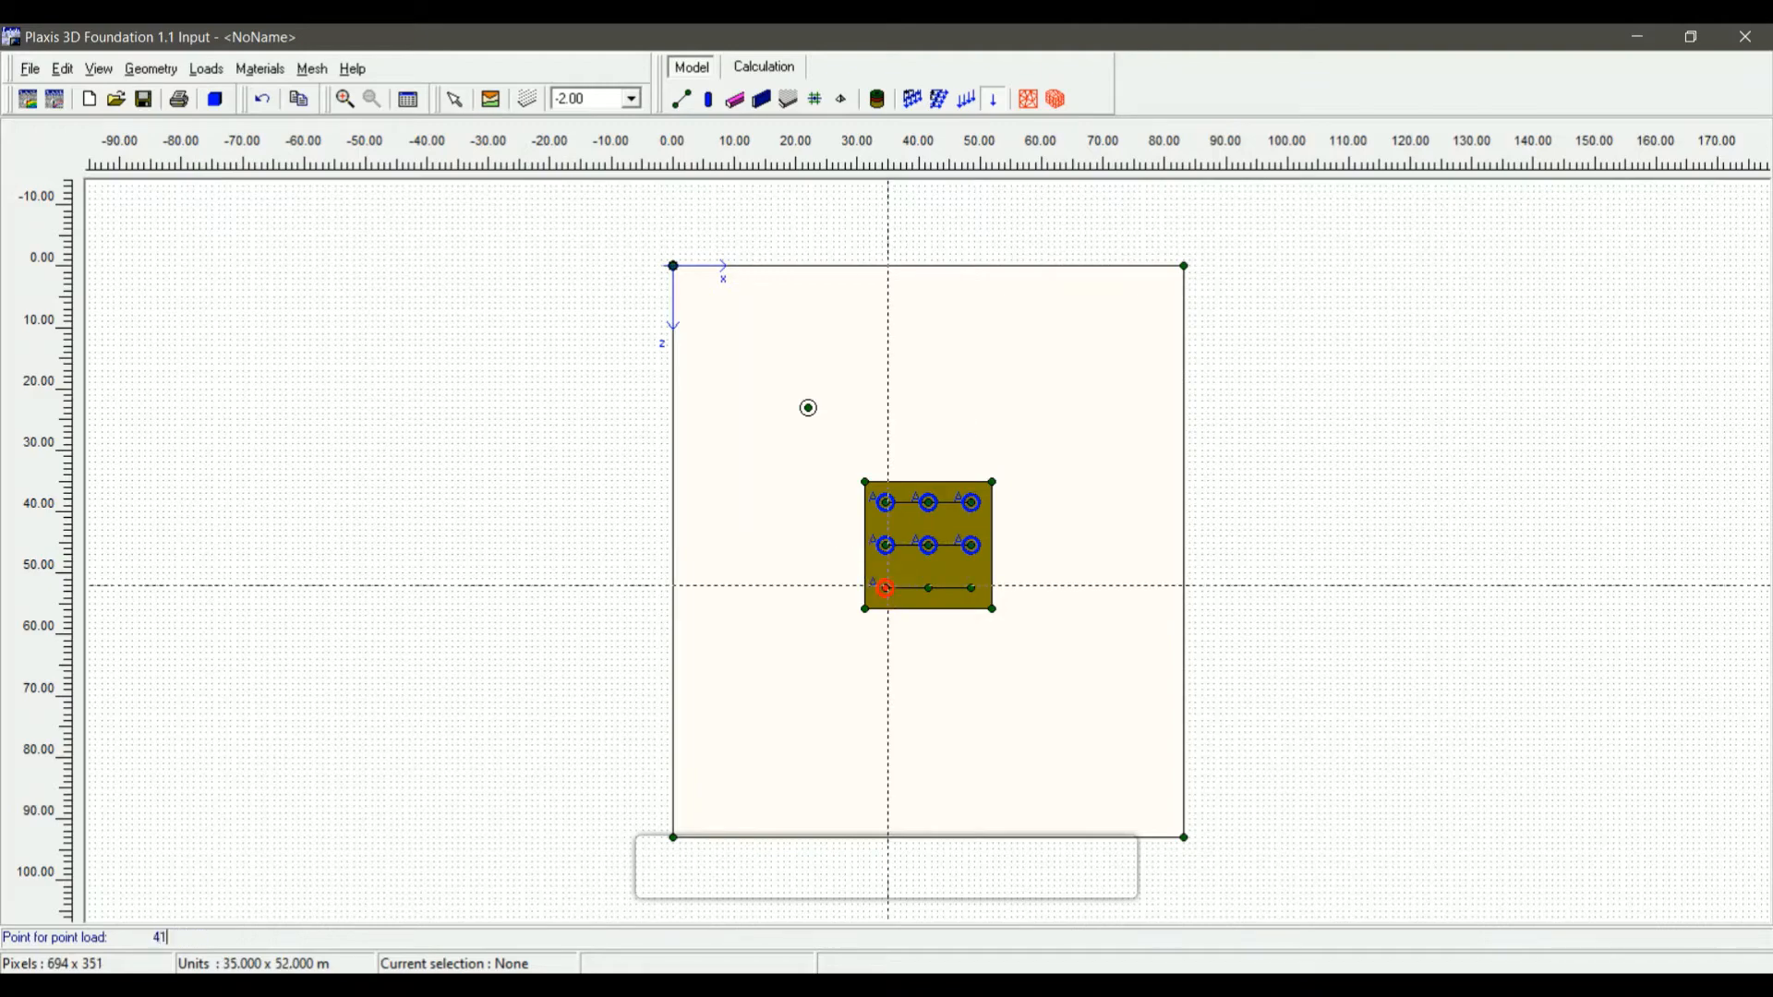
pyautogui.write('.5 52.5')
pyautogui.press('Return')
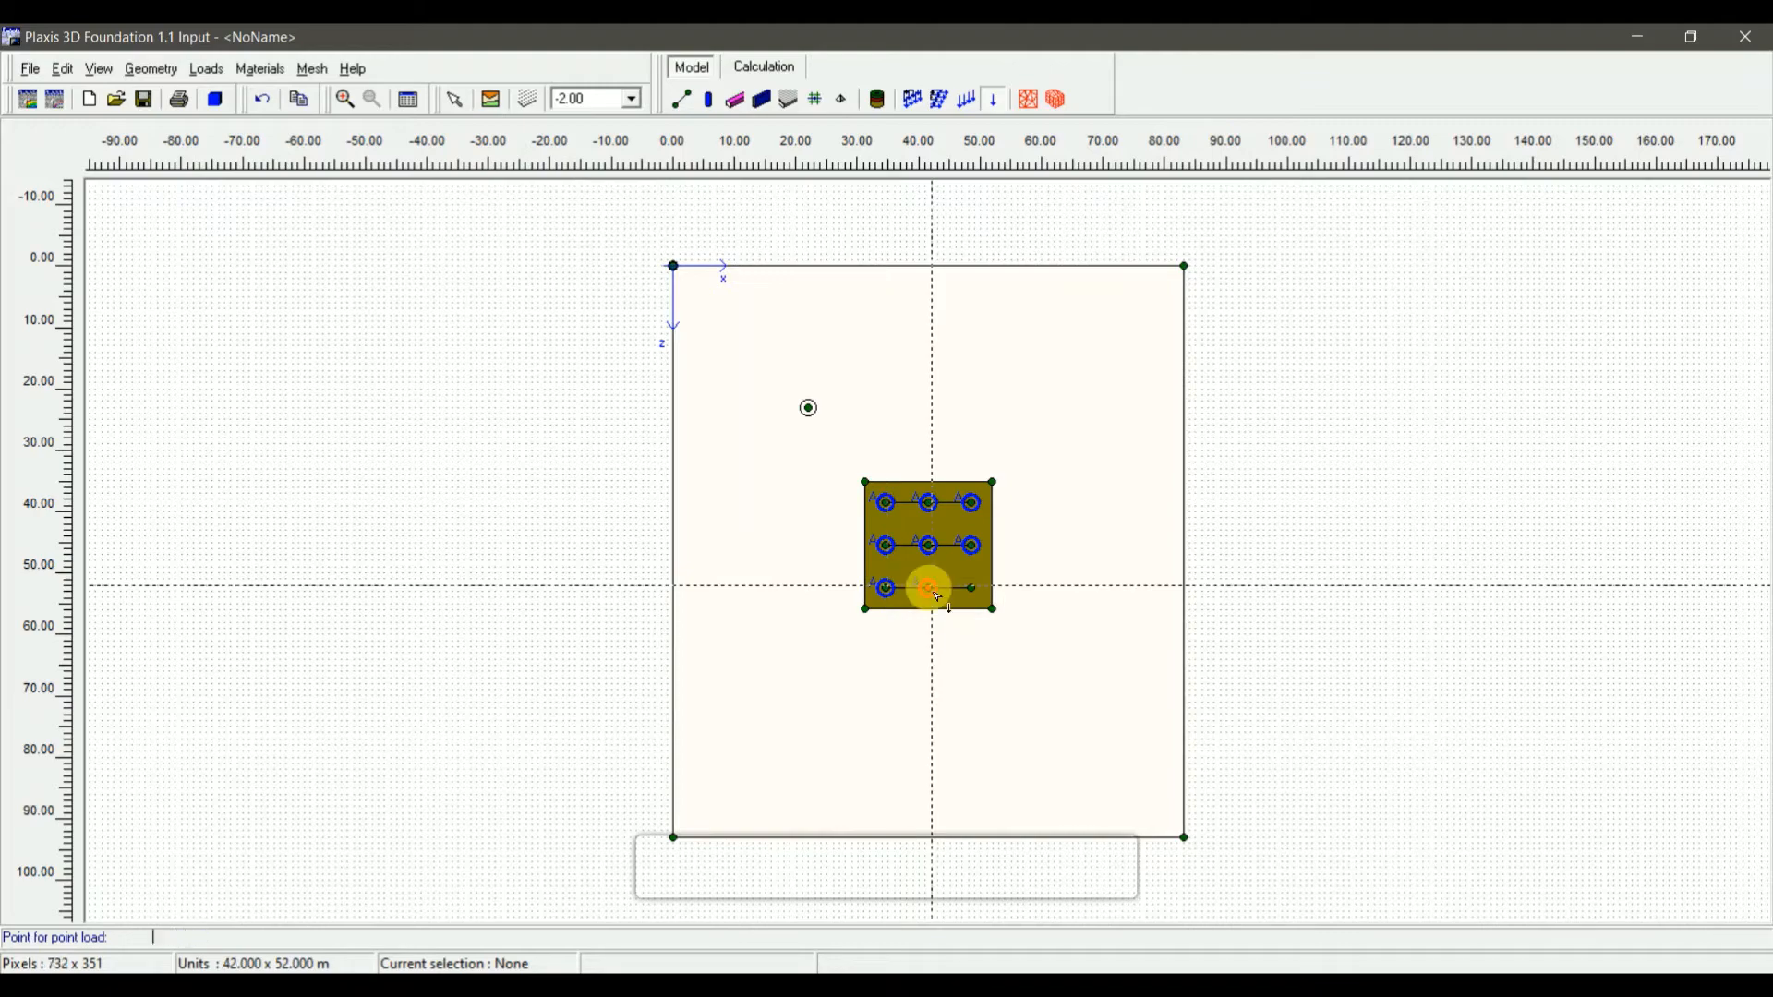
pyautogui.write('48')
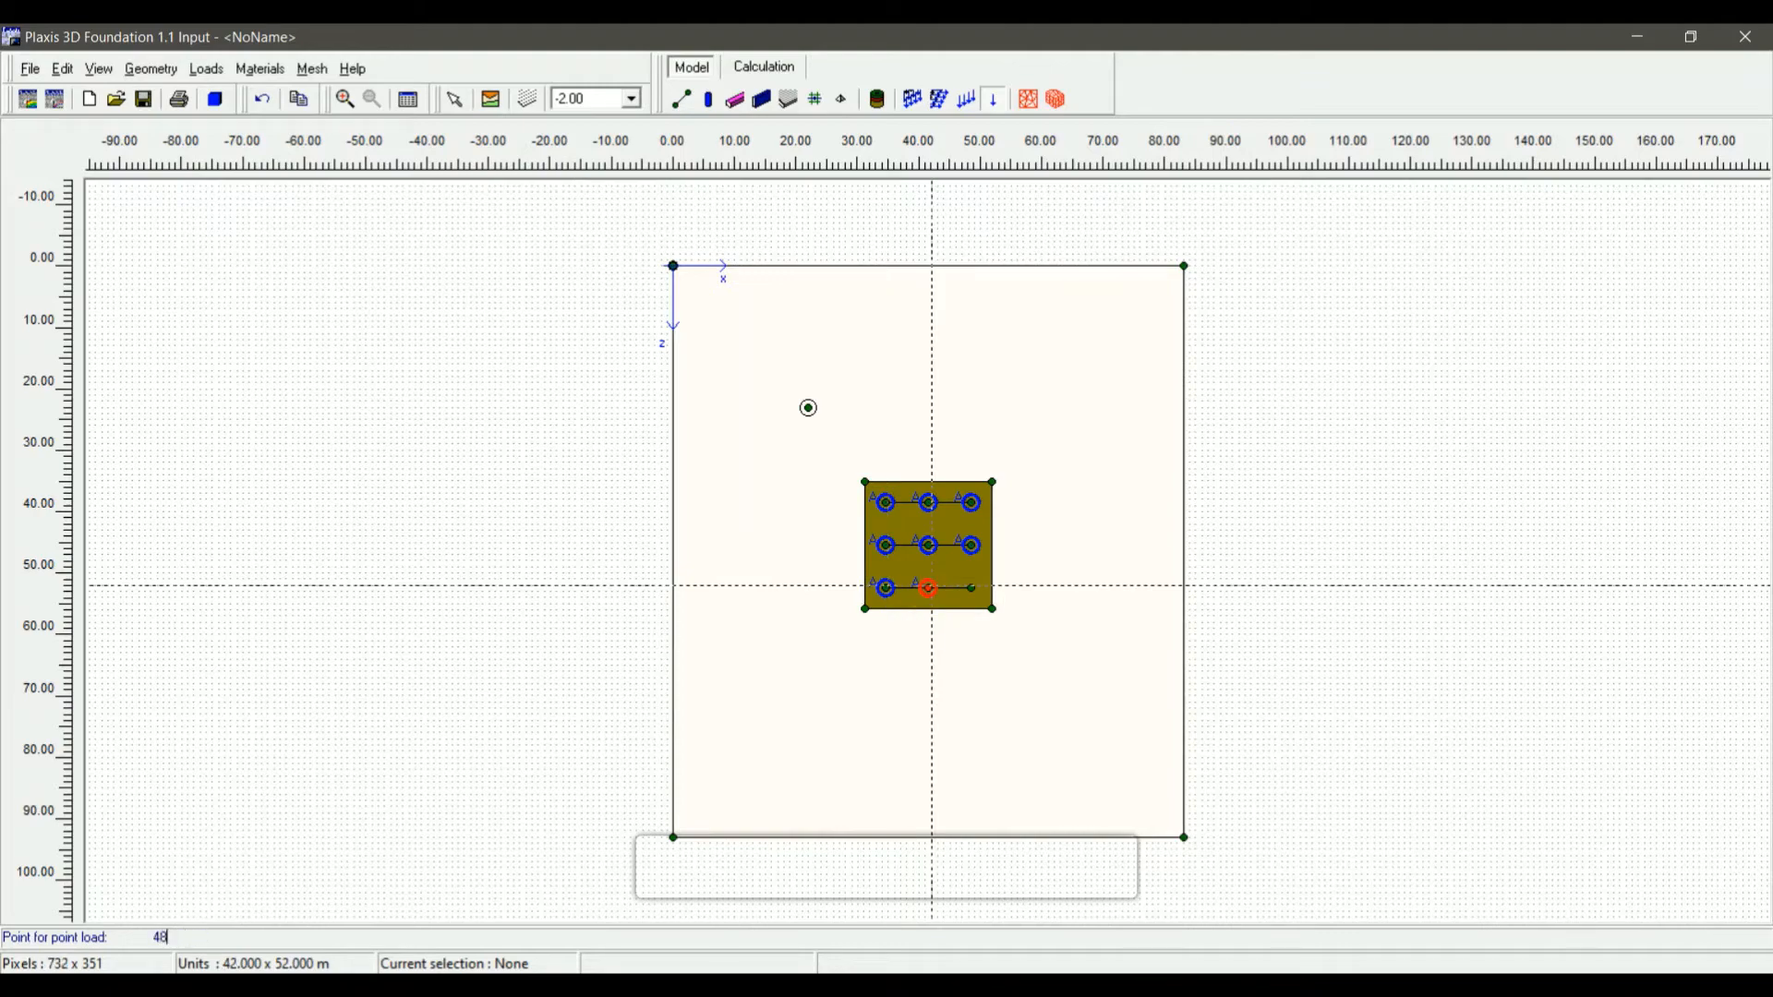
pyautogui.write('.5 52.5')
pyautogui.press('Return')
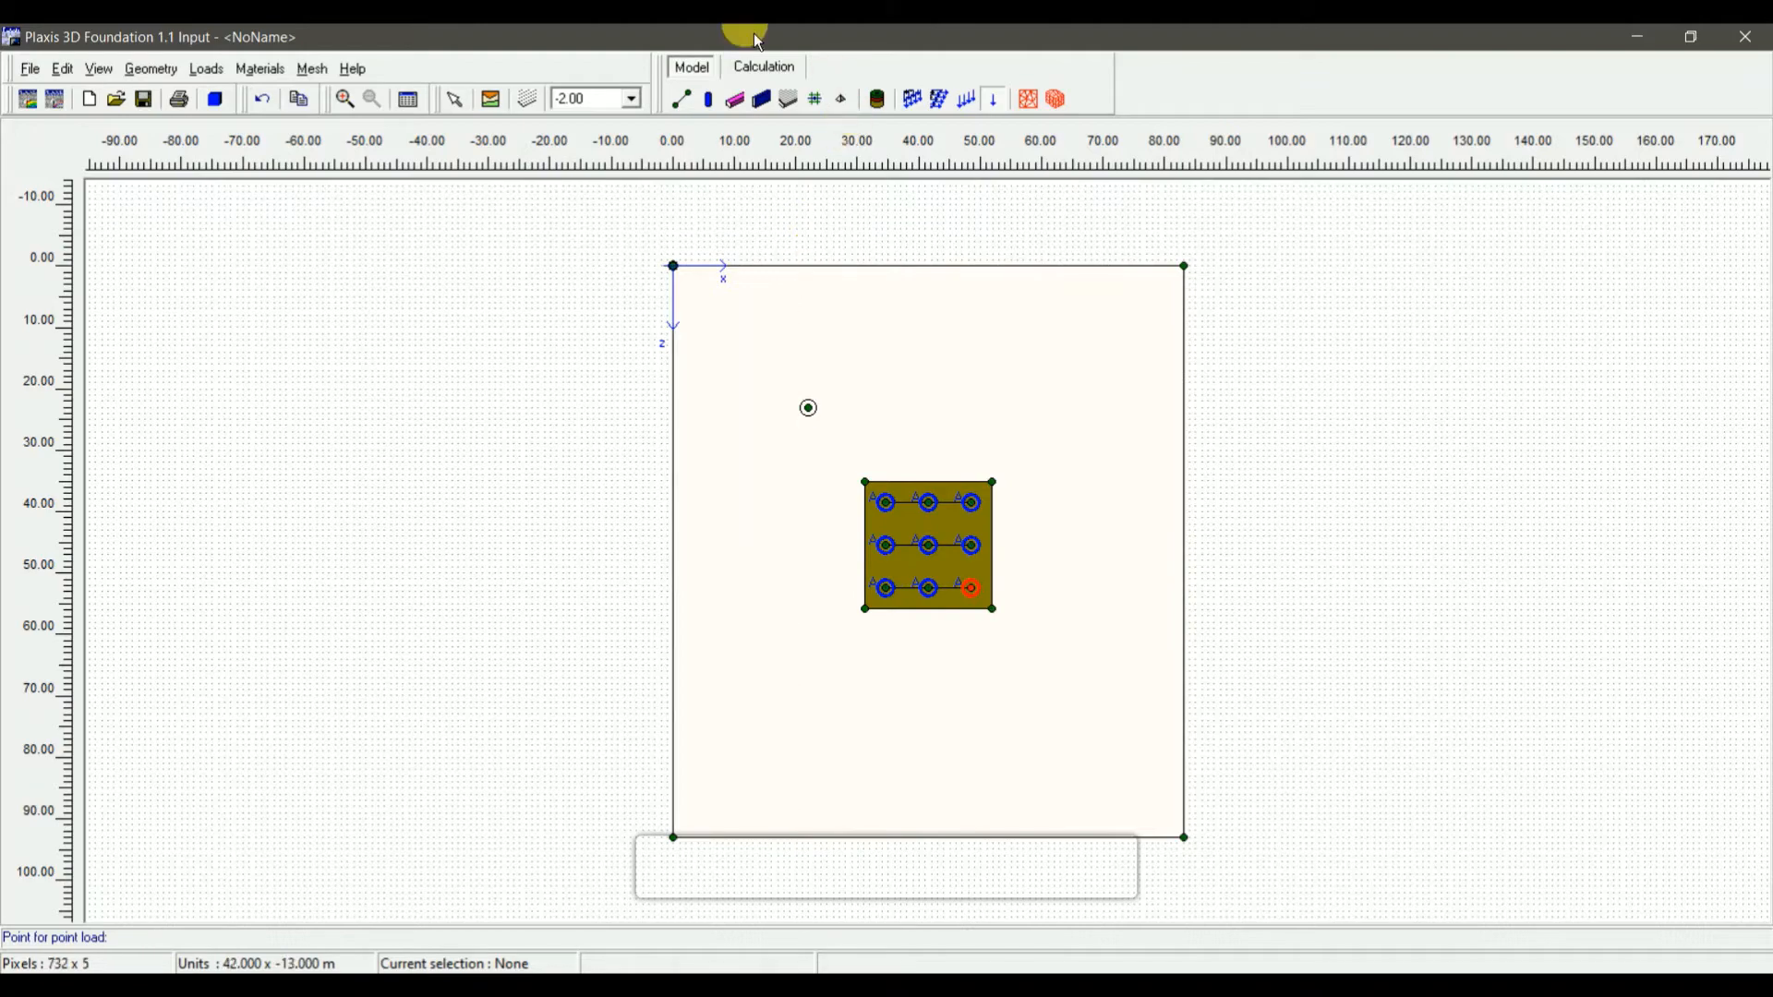
# Set the Y-value of the point load at (41.5, 38.5), the middle of the first line, to -5000 kN
pyautogui.click(464, 109)
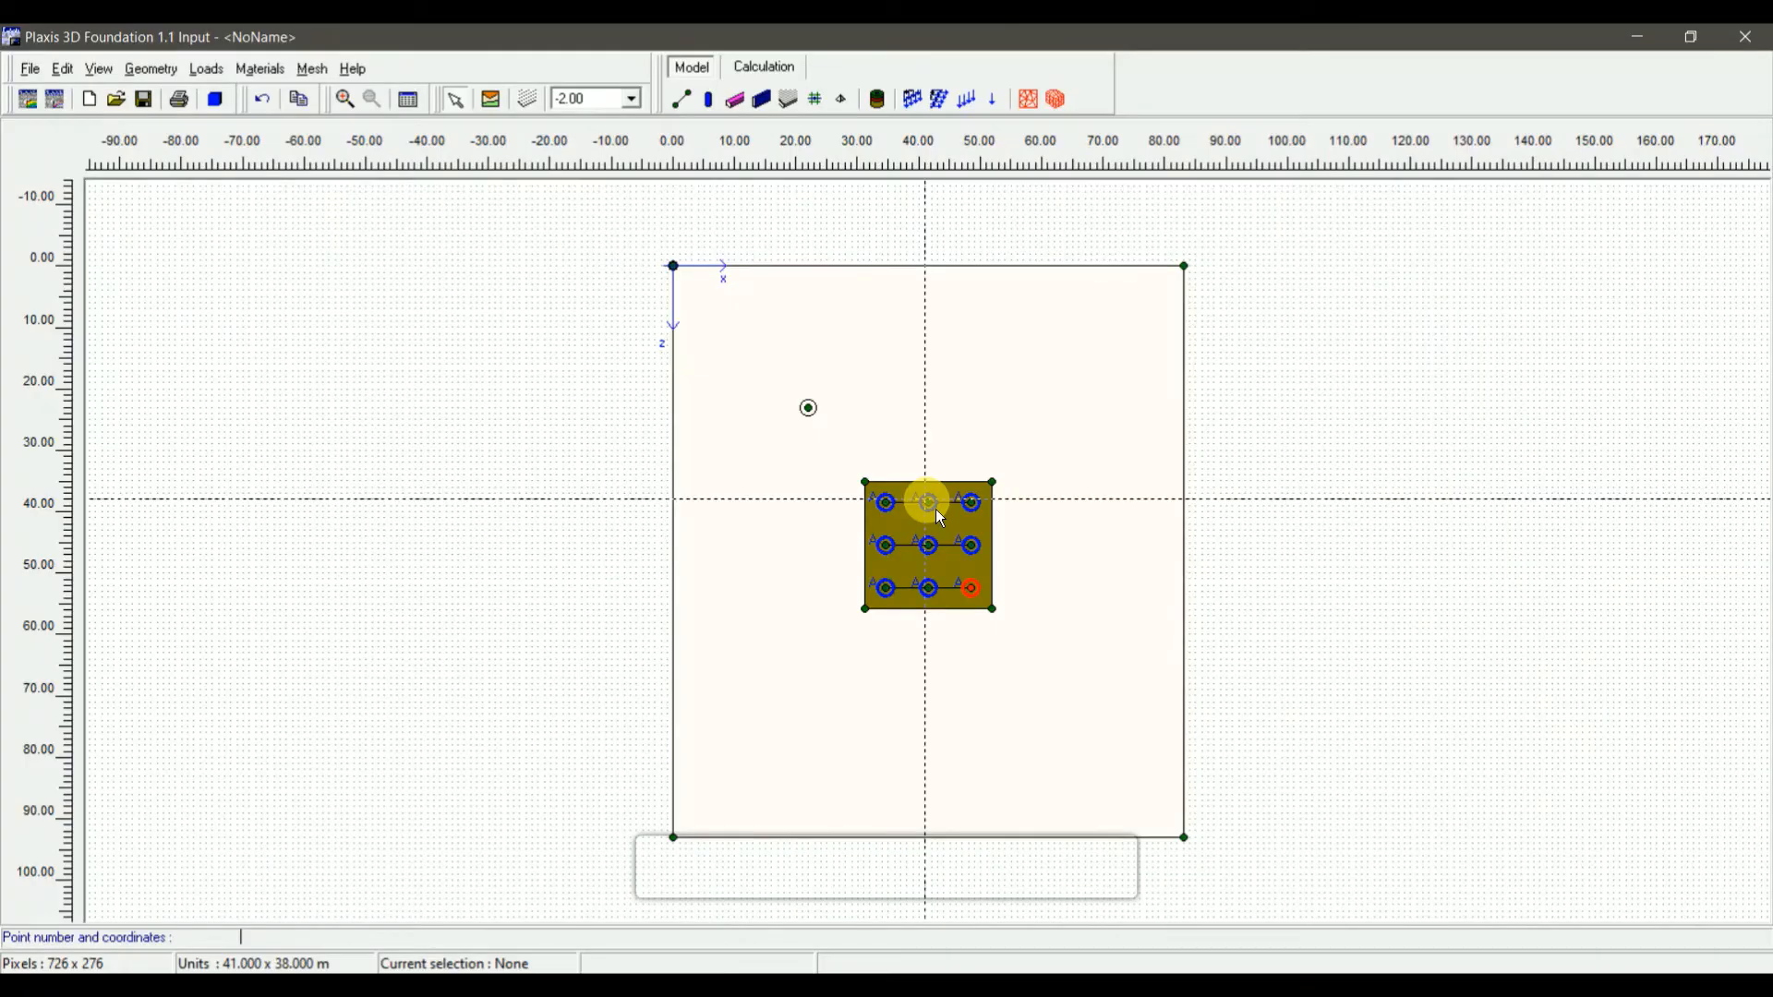
pyautogui.doubleClick(936, 510)
pyautogui.doubleClick(789, 456)
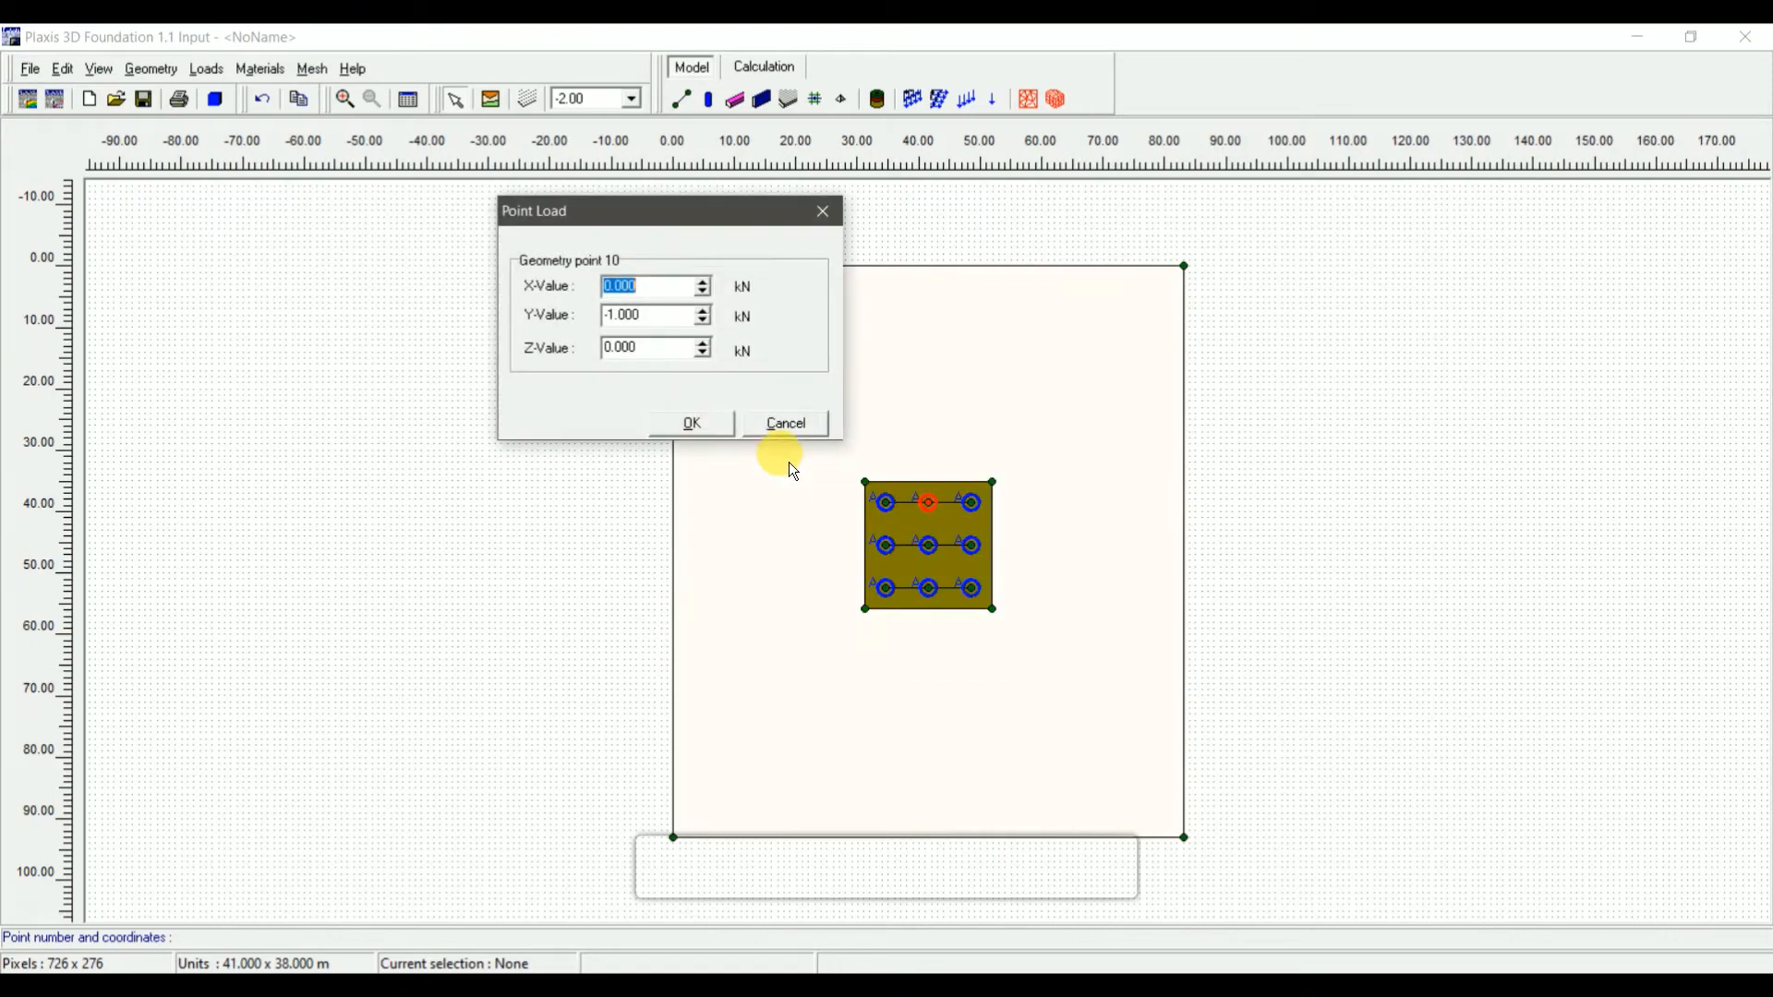
pyautogui.press('Tab')
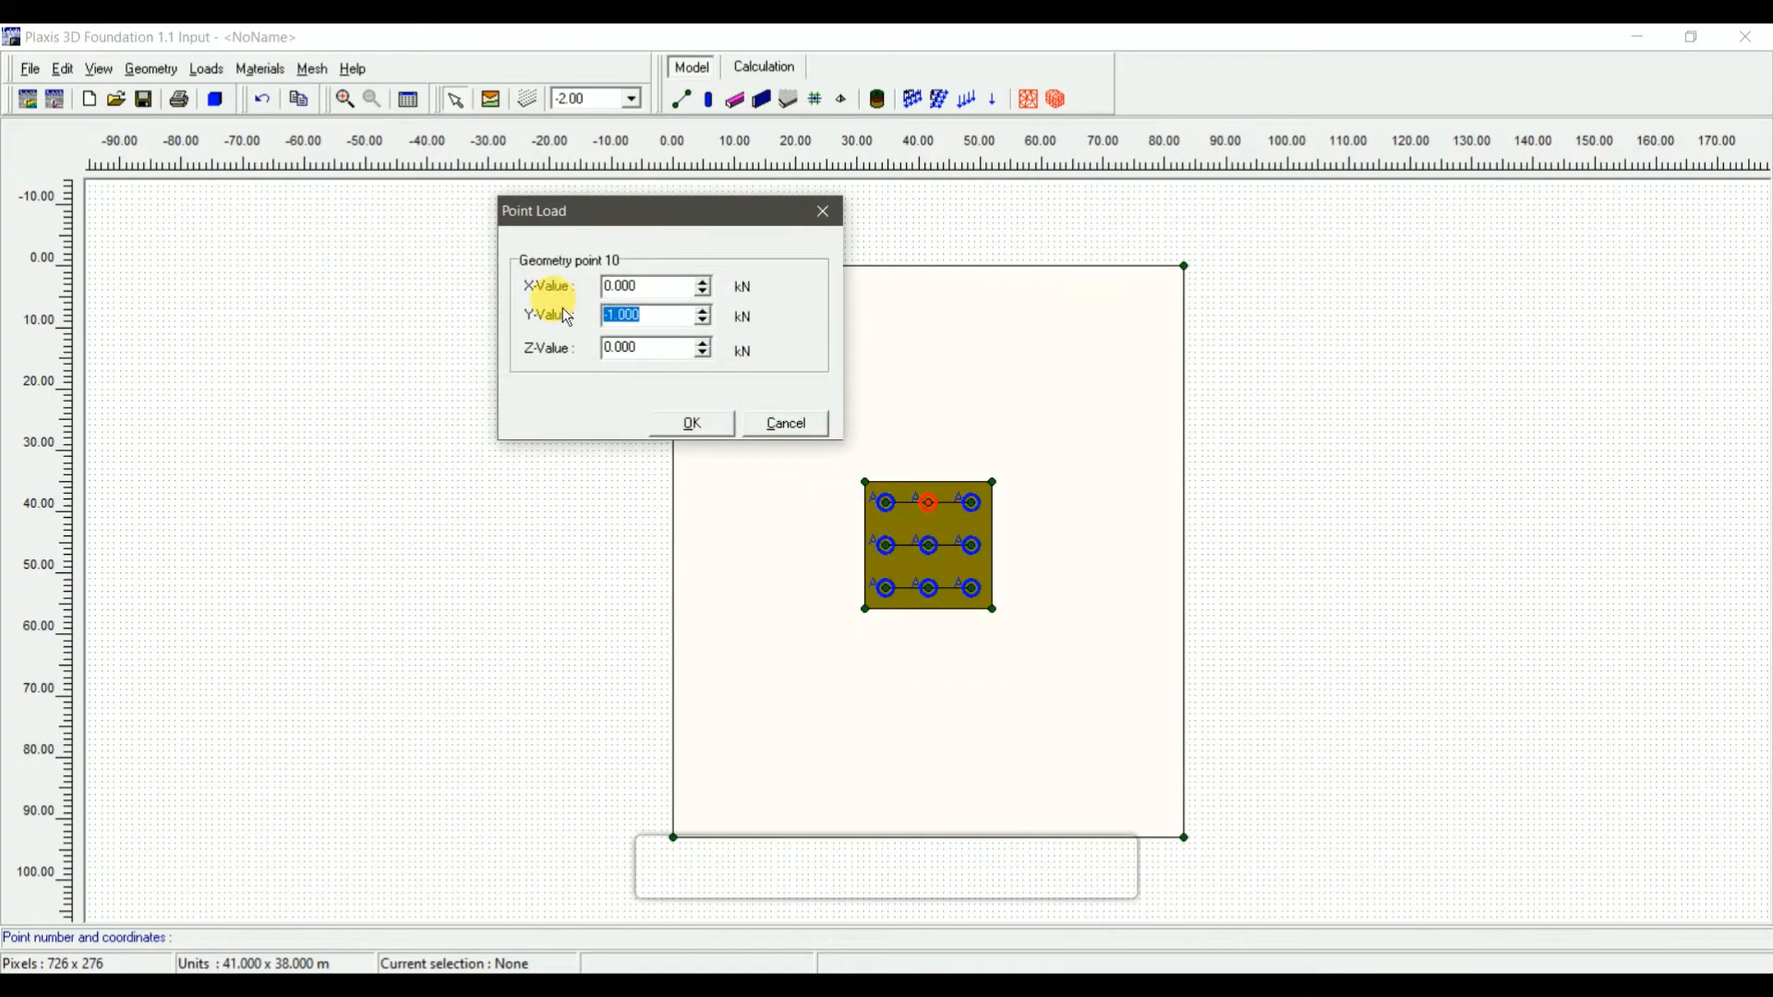
pyautogui.write('-5000')
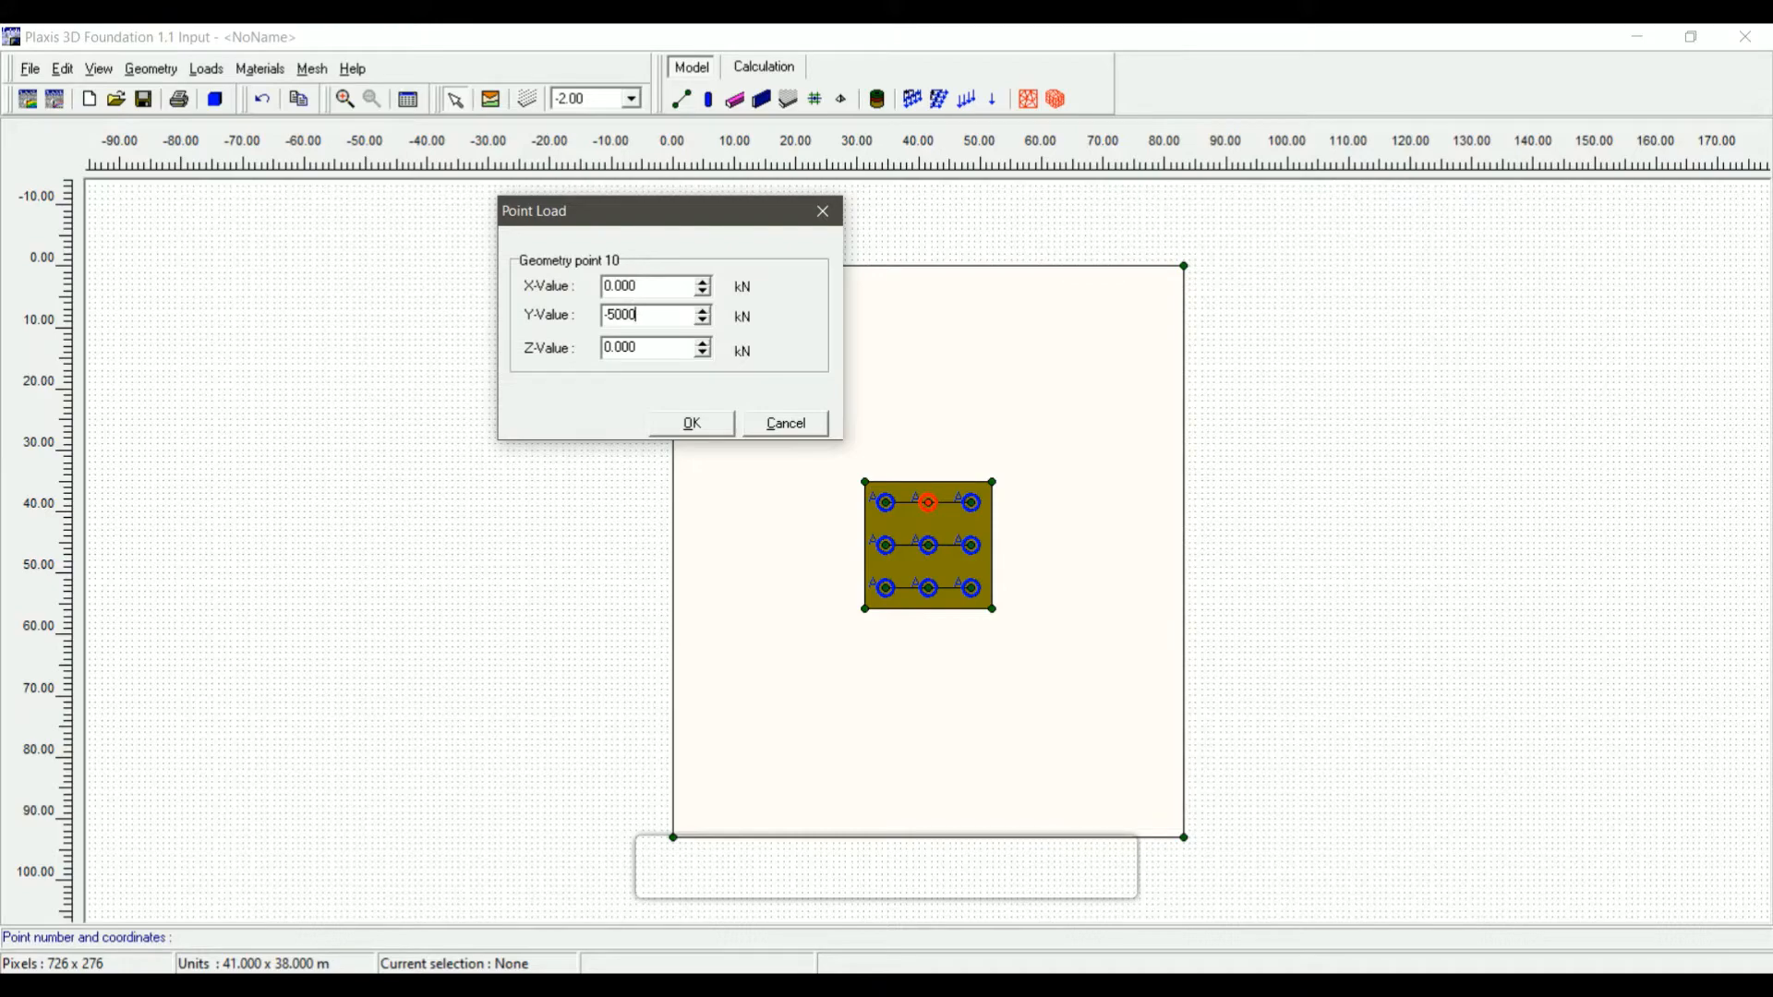
pyautogui.click(693, 425)
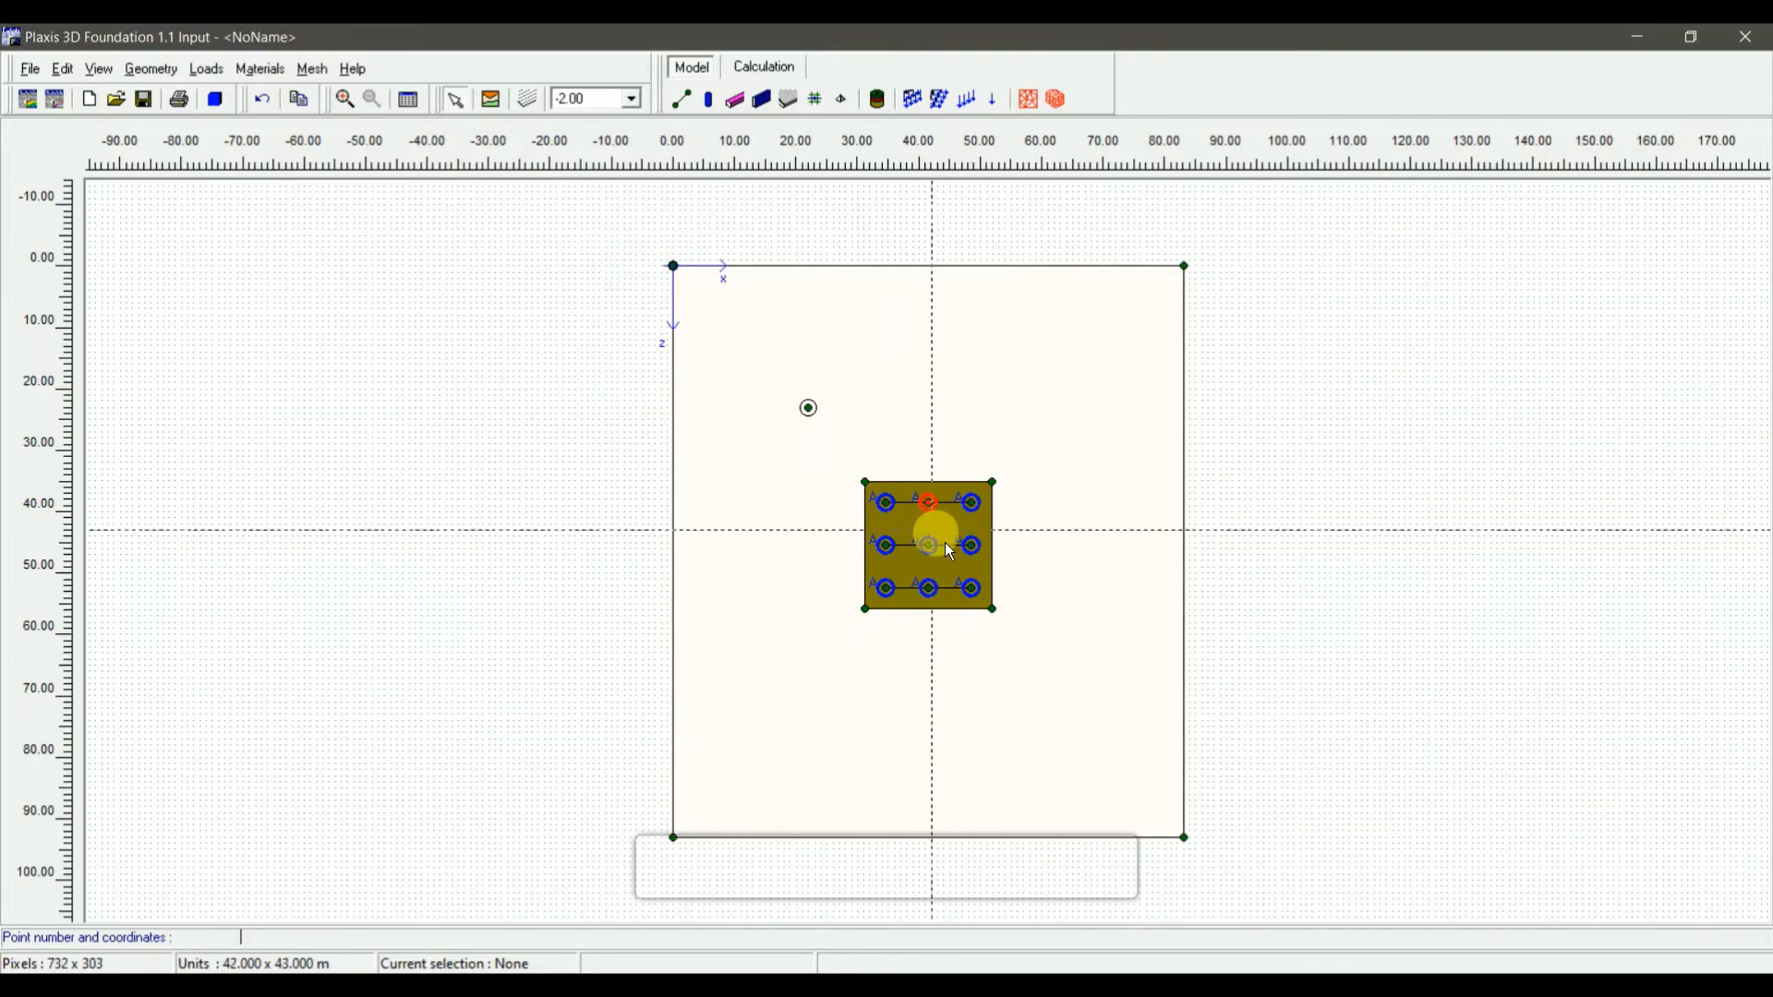
# Set the Y-value of the central point load at (41.5, 45.5) to -5000 kN
pyautogui.click(938, 560)
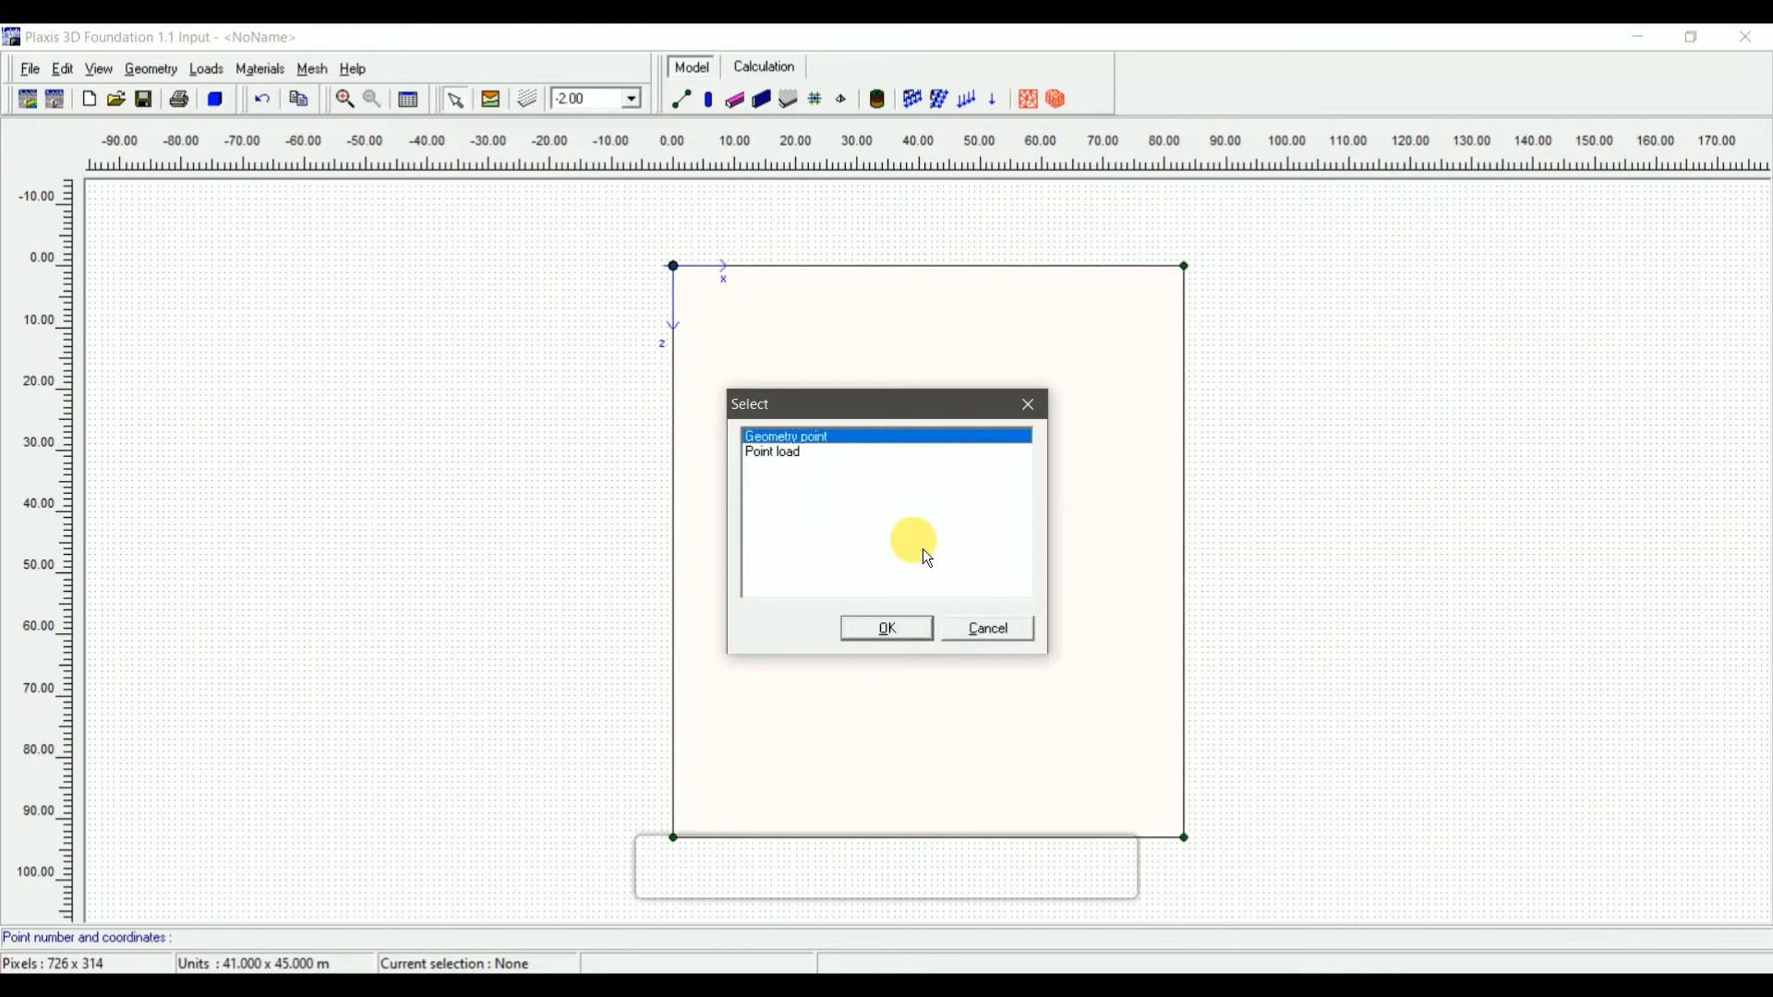
pyautogui.click(799, 456)
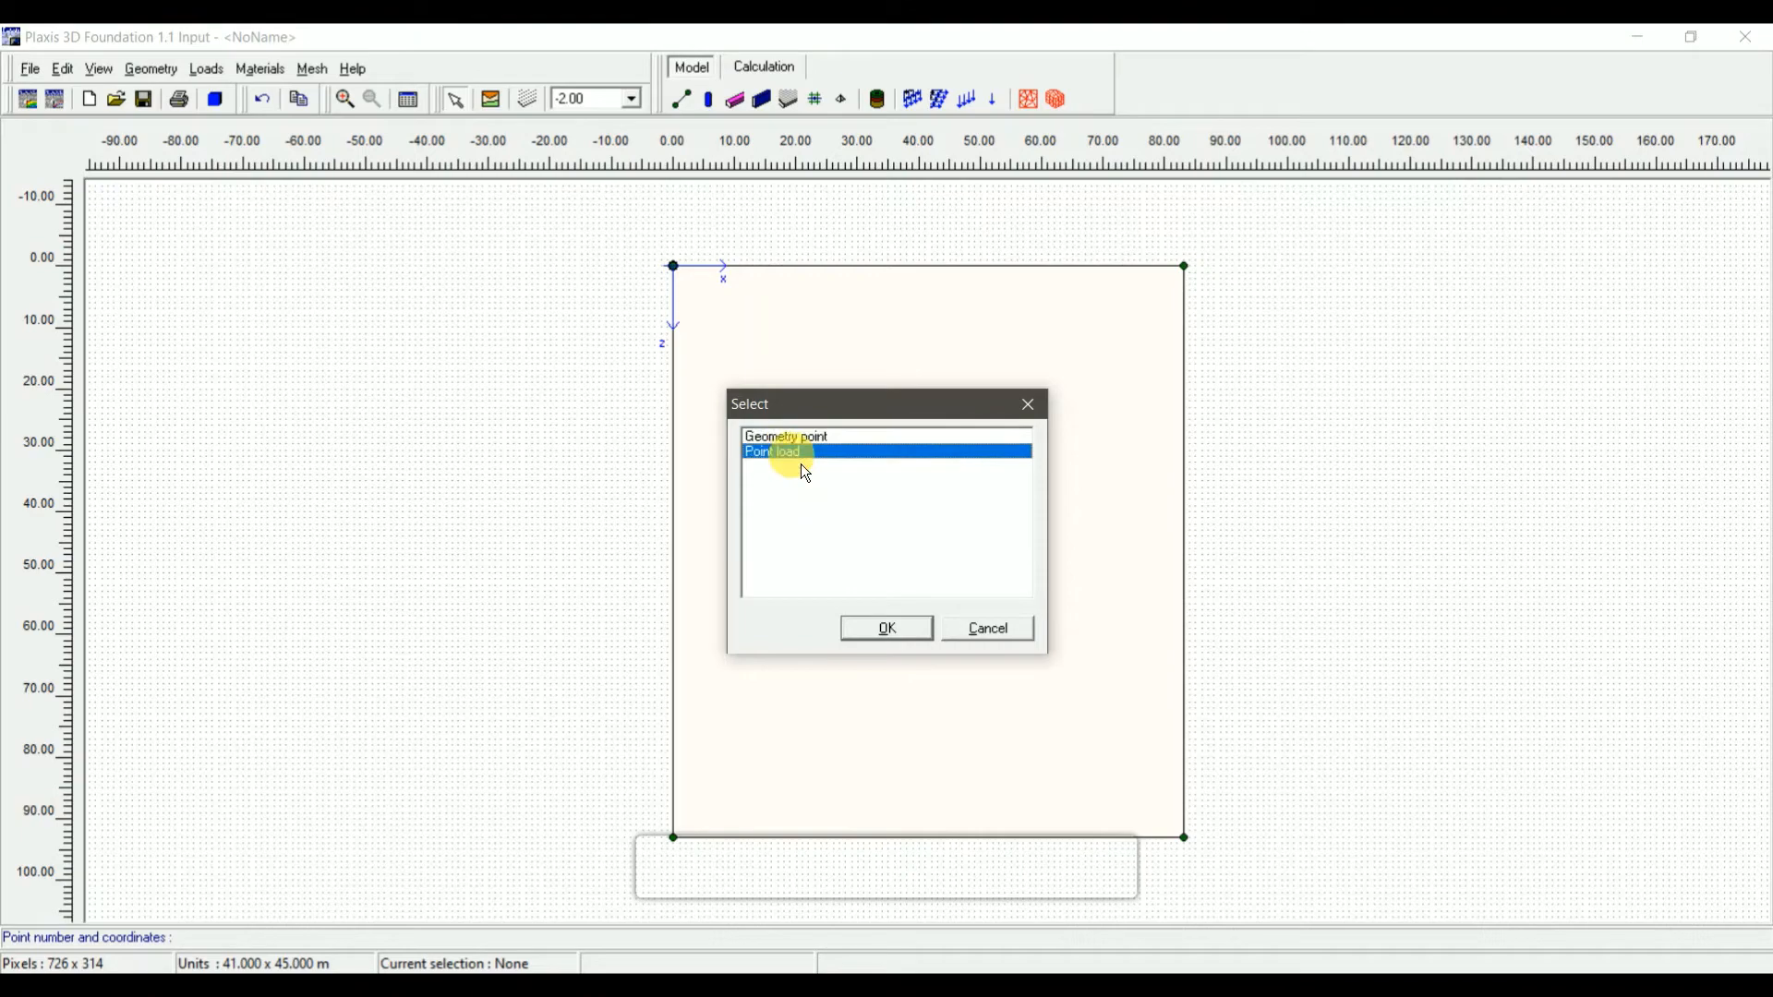
pyautogui.click(910, 632)
pyautogui.moveTo(671, 319); pyautogui.dragTo(562, 302)
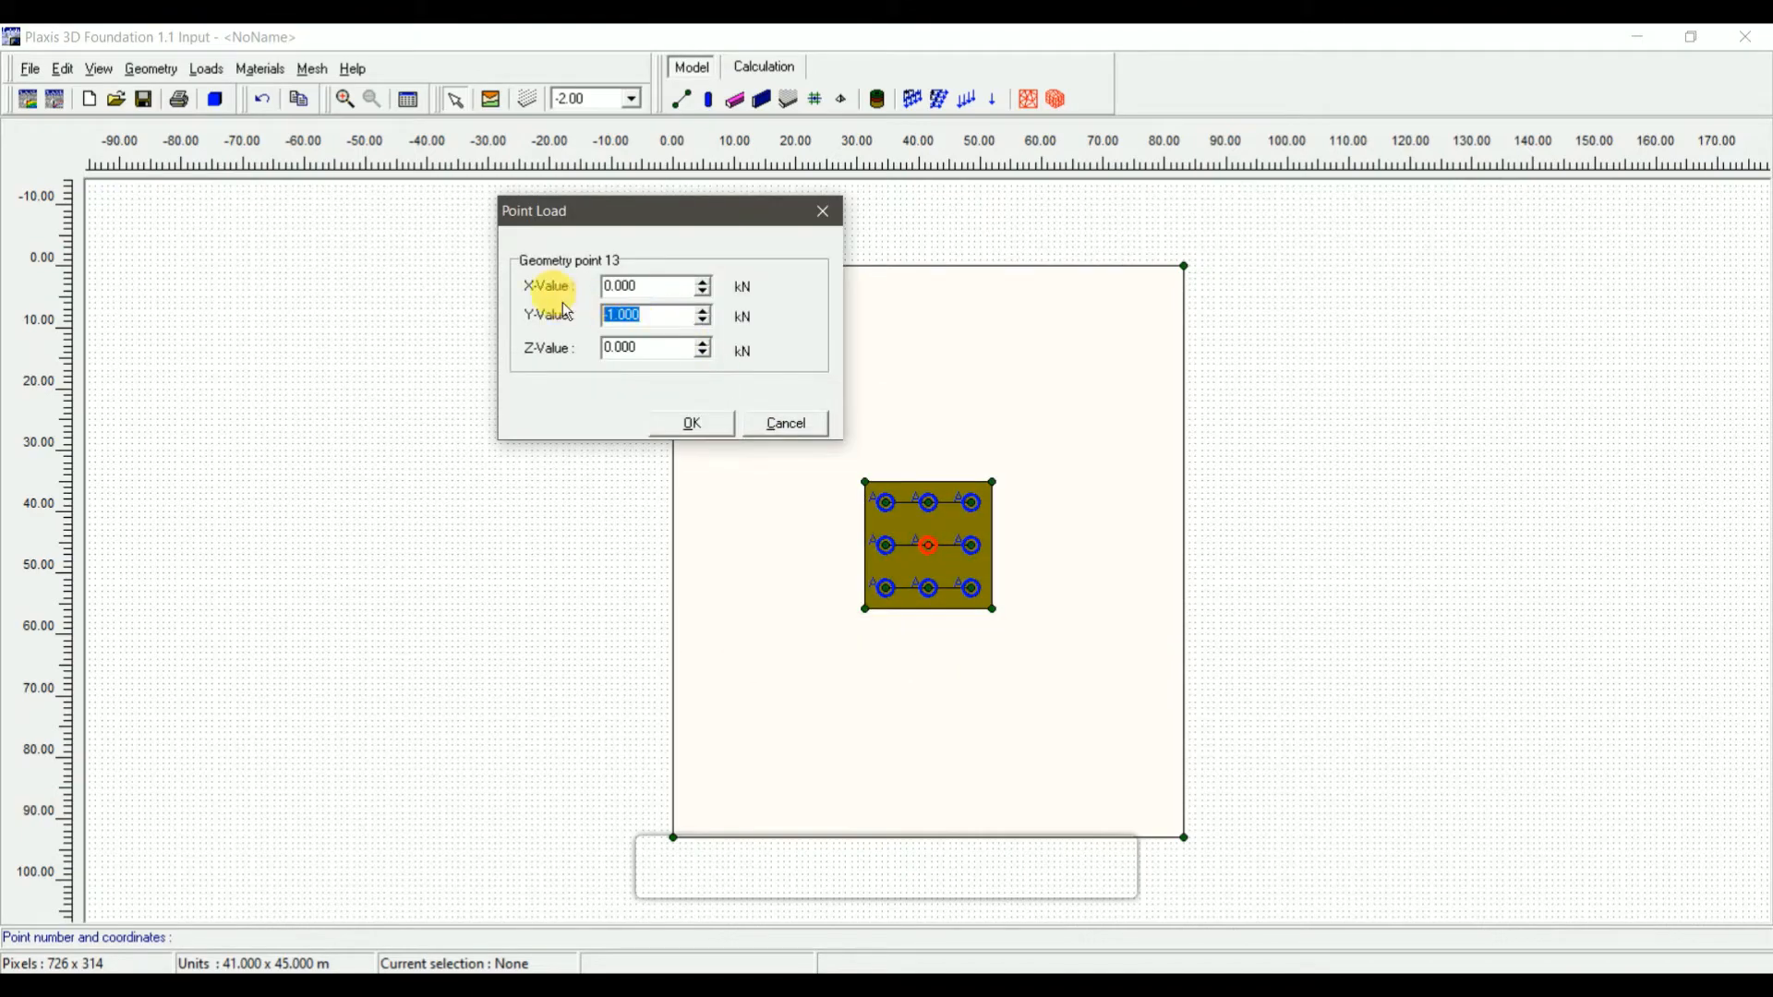
pyautogui.write('-5000')
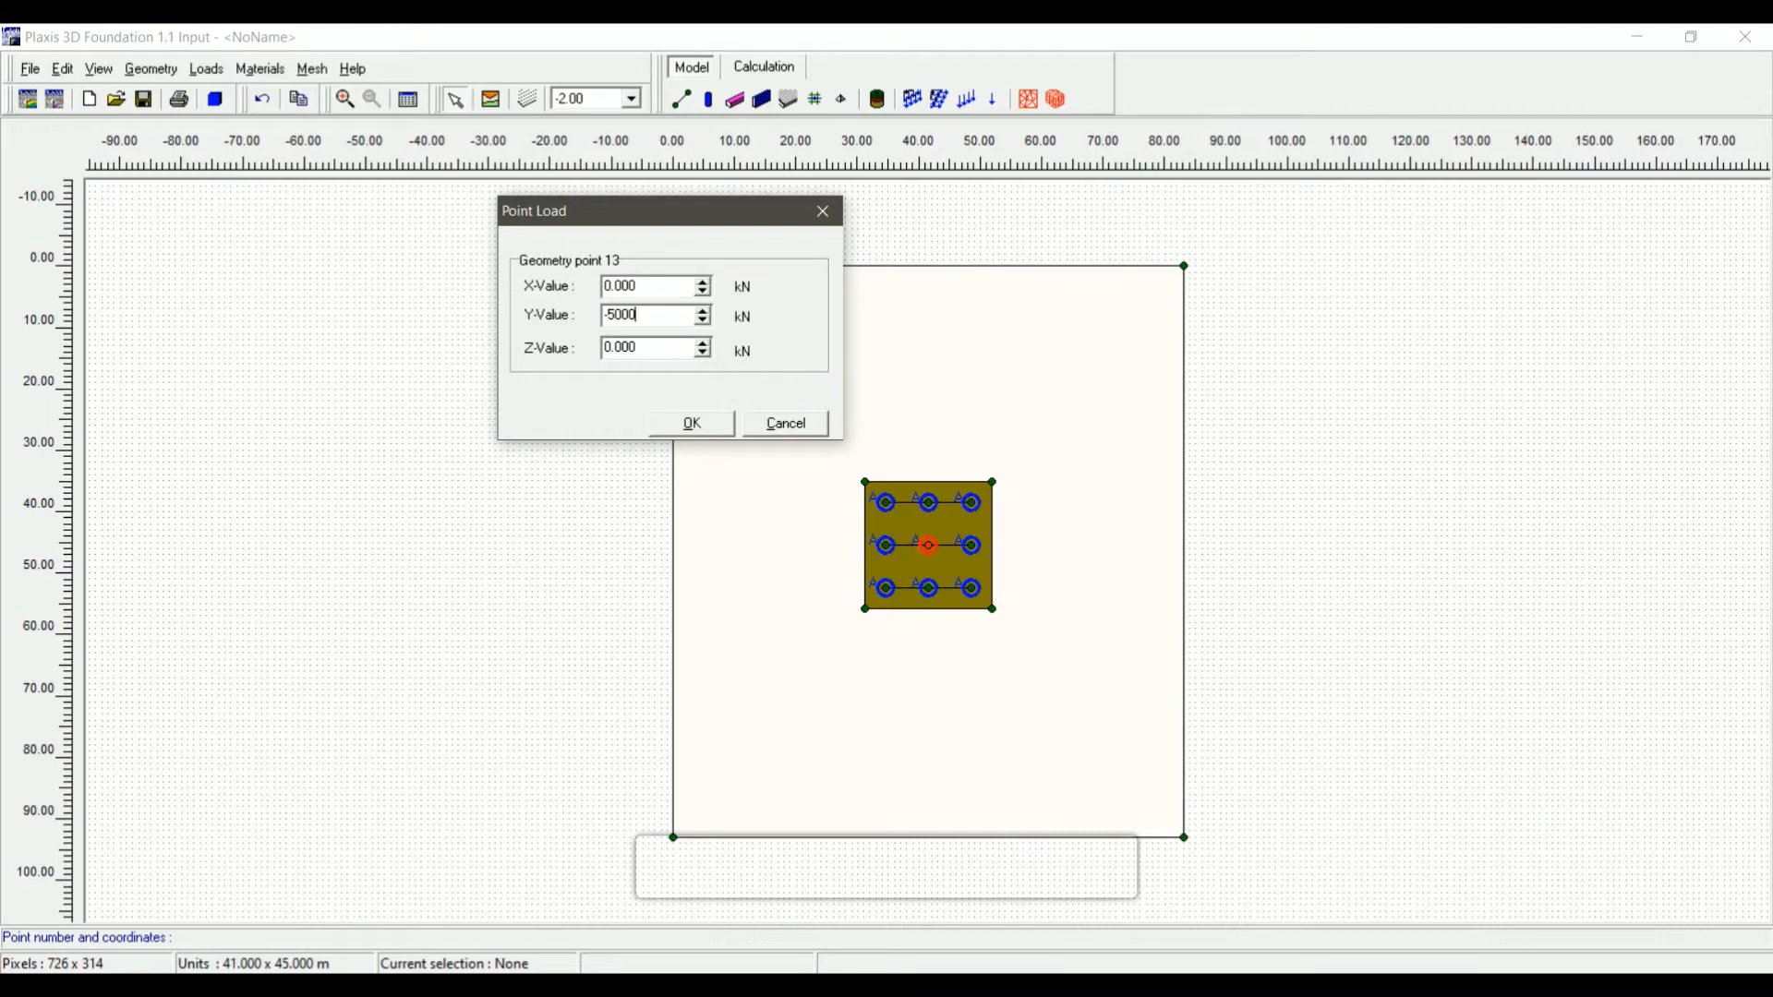
pyautogui.click(693, 424)
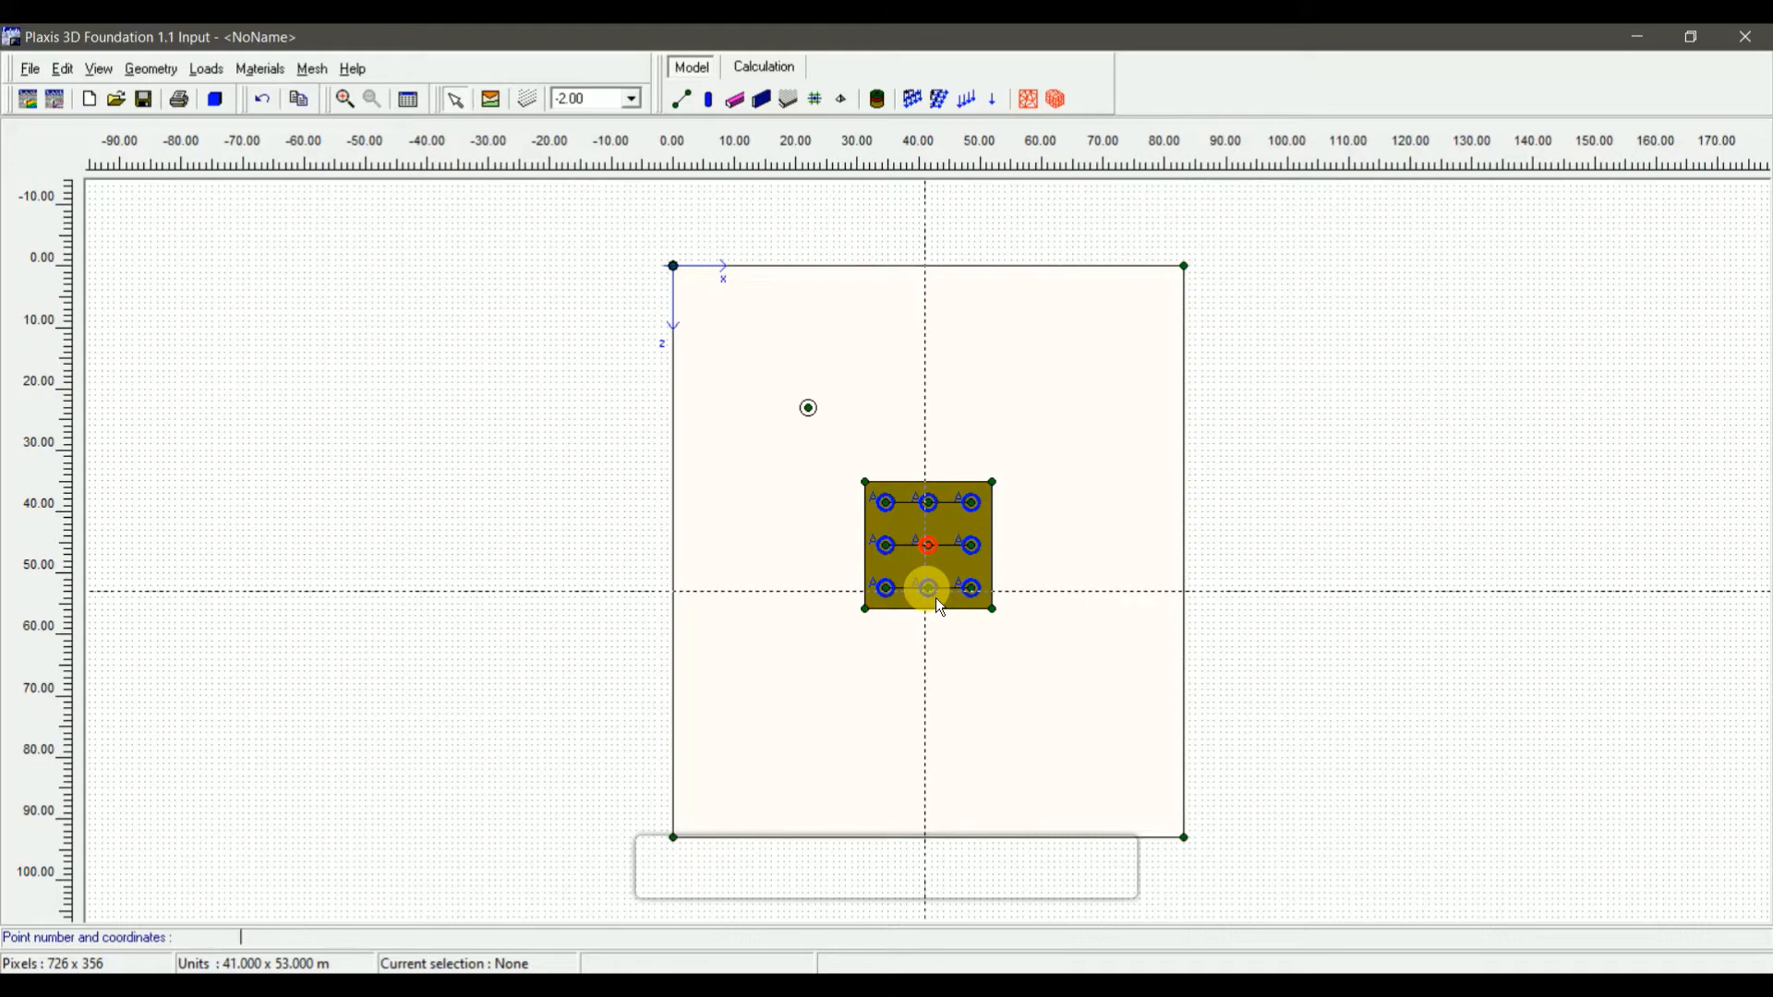
# Set the Y-value of the point load at (41.5, 52.5), the middle of the third line, to -5000 kN
pyautogui.doubleClick(937, 601)
pyautogui.click(794, 455)
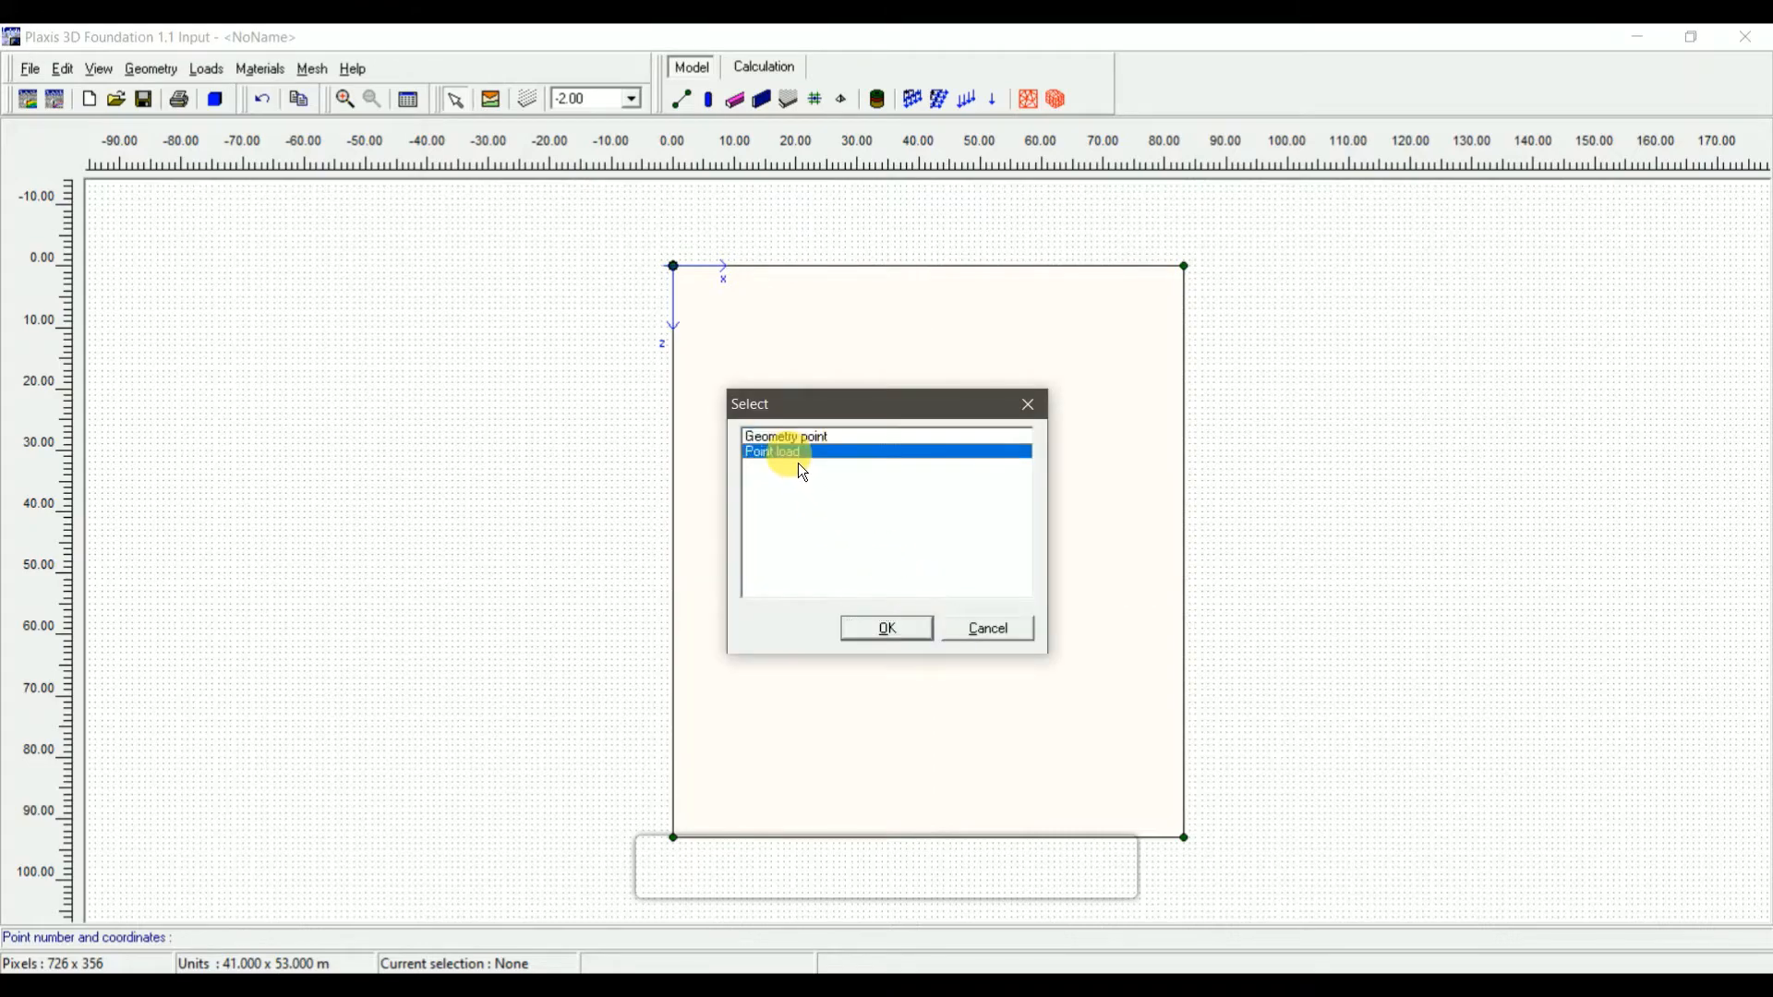
pyautogui.click(906, 632)
pyautogui.click(653, 317)
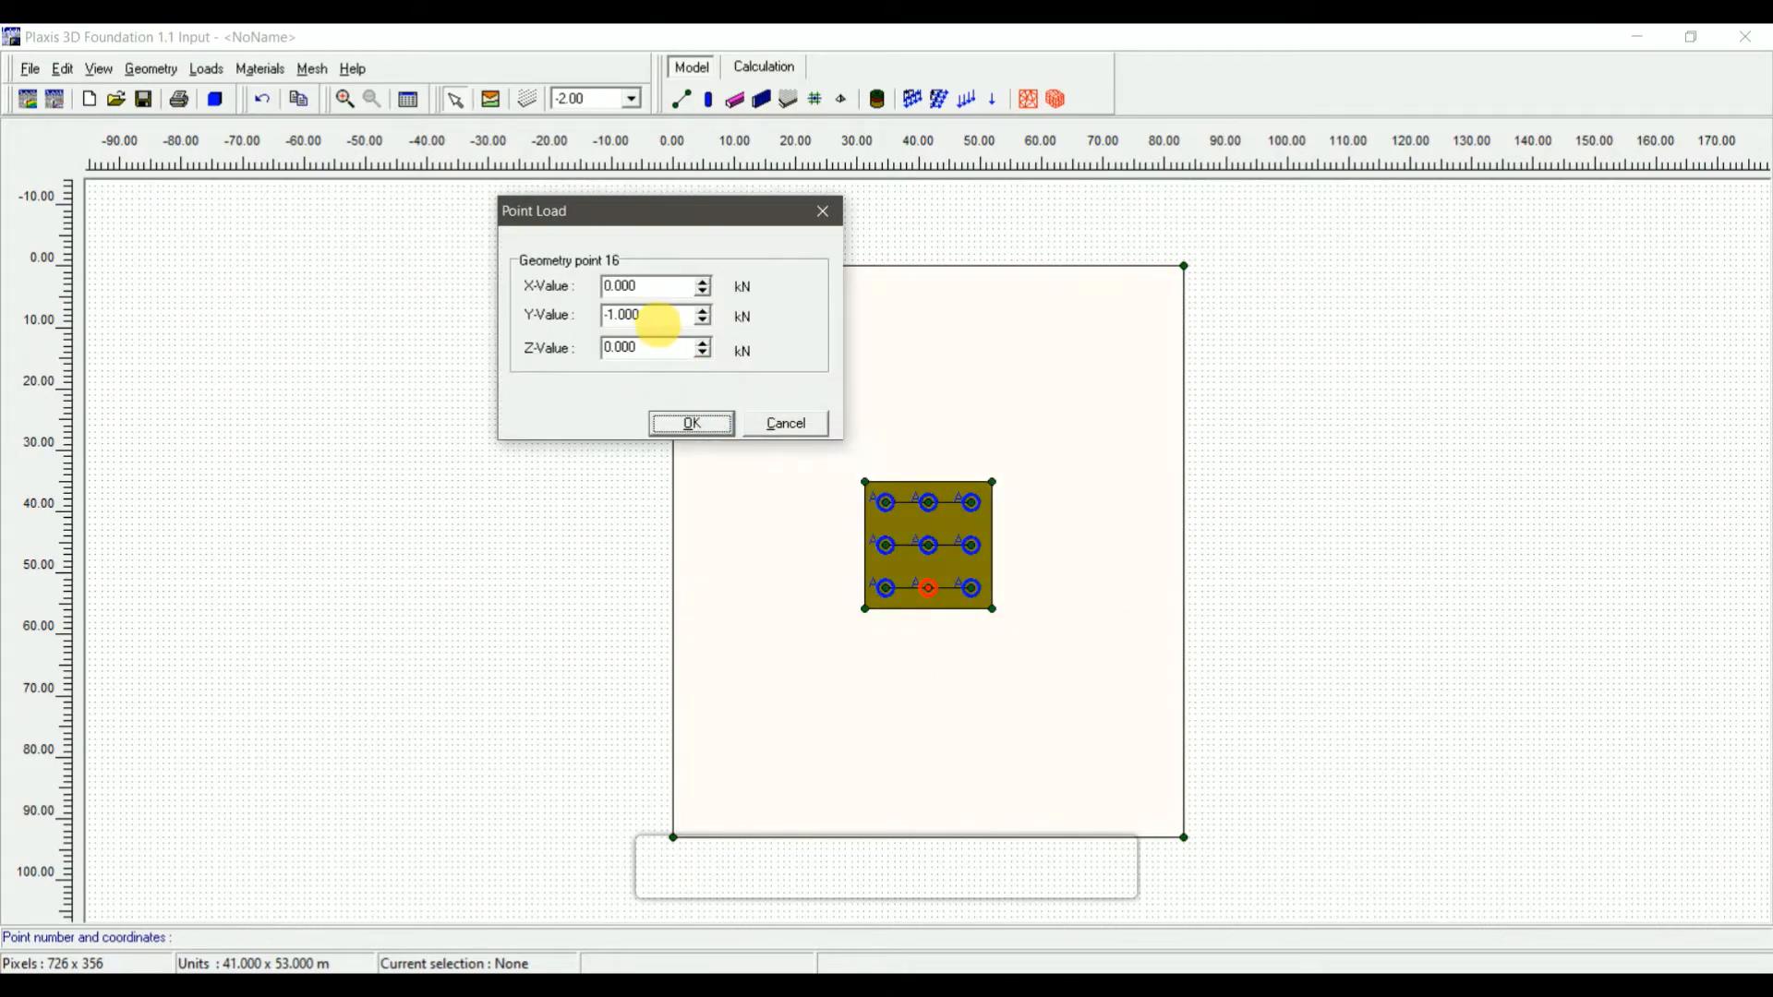
pyautogui.moveTo(654, 317); pyautogui.dragTo(489, 308)
pyautogui.write('-5')
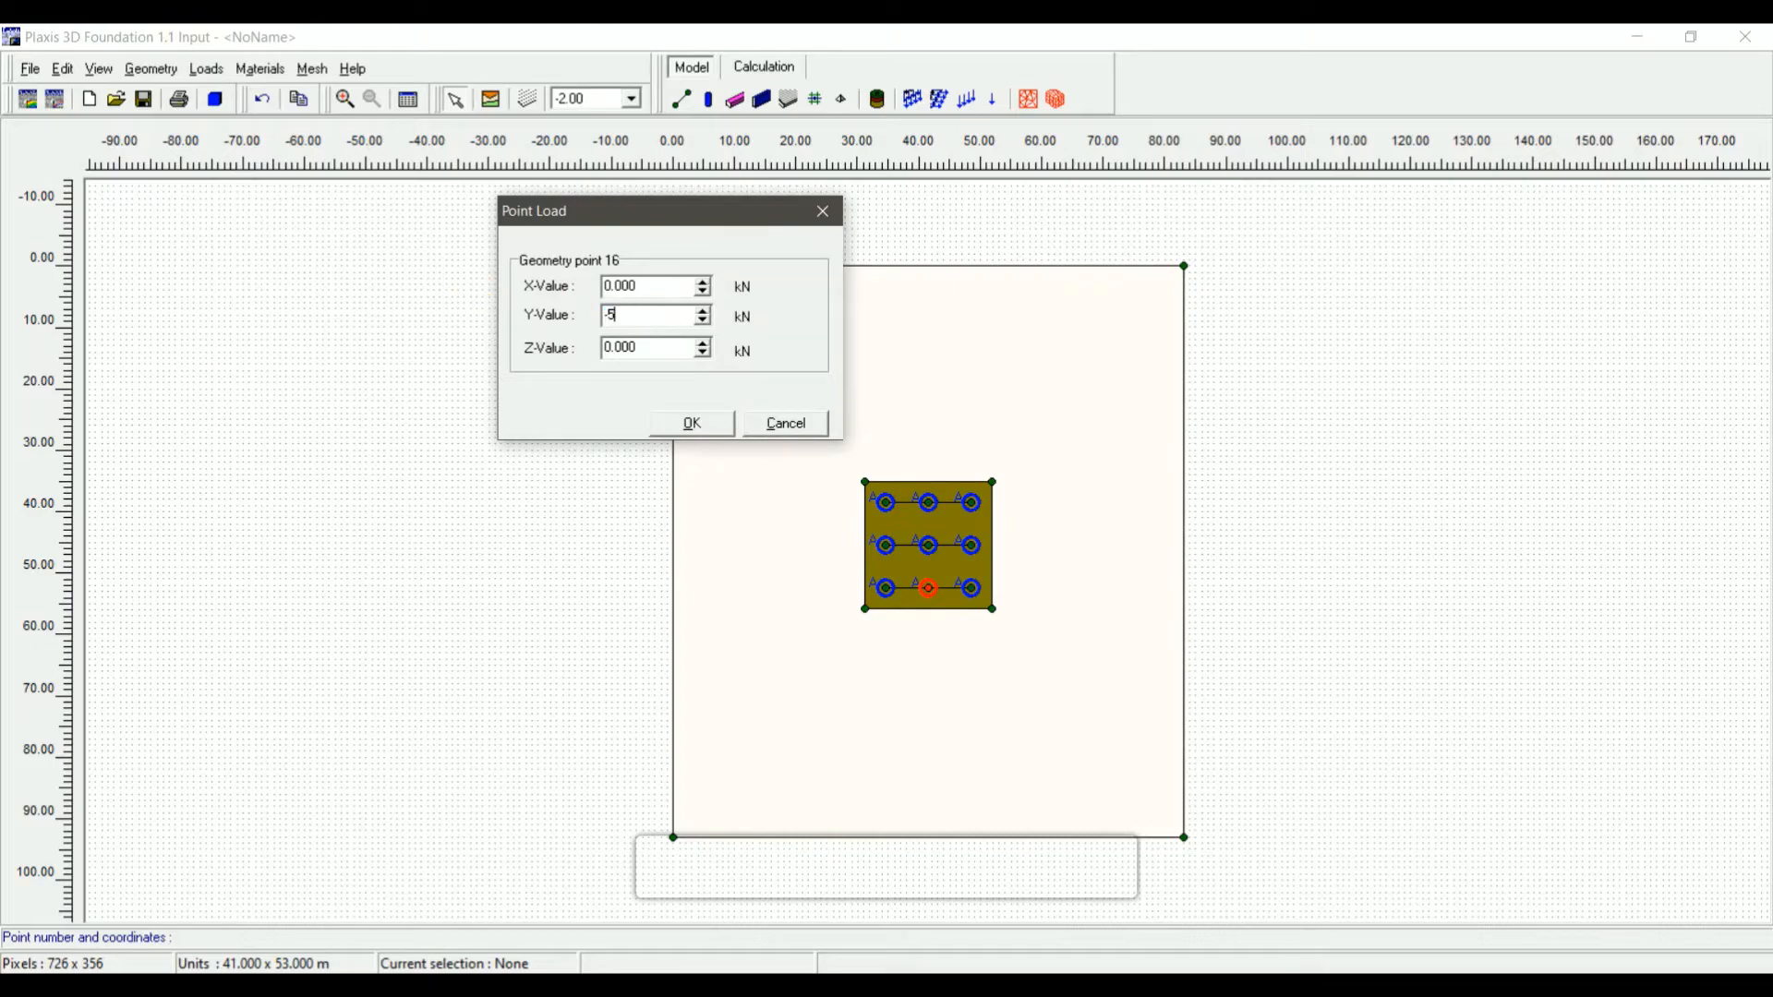
pyautogui.write('000')
pyautogui.click(680, 427)
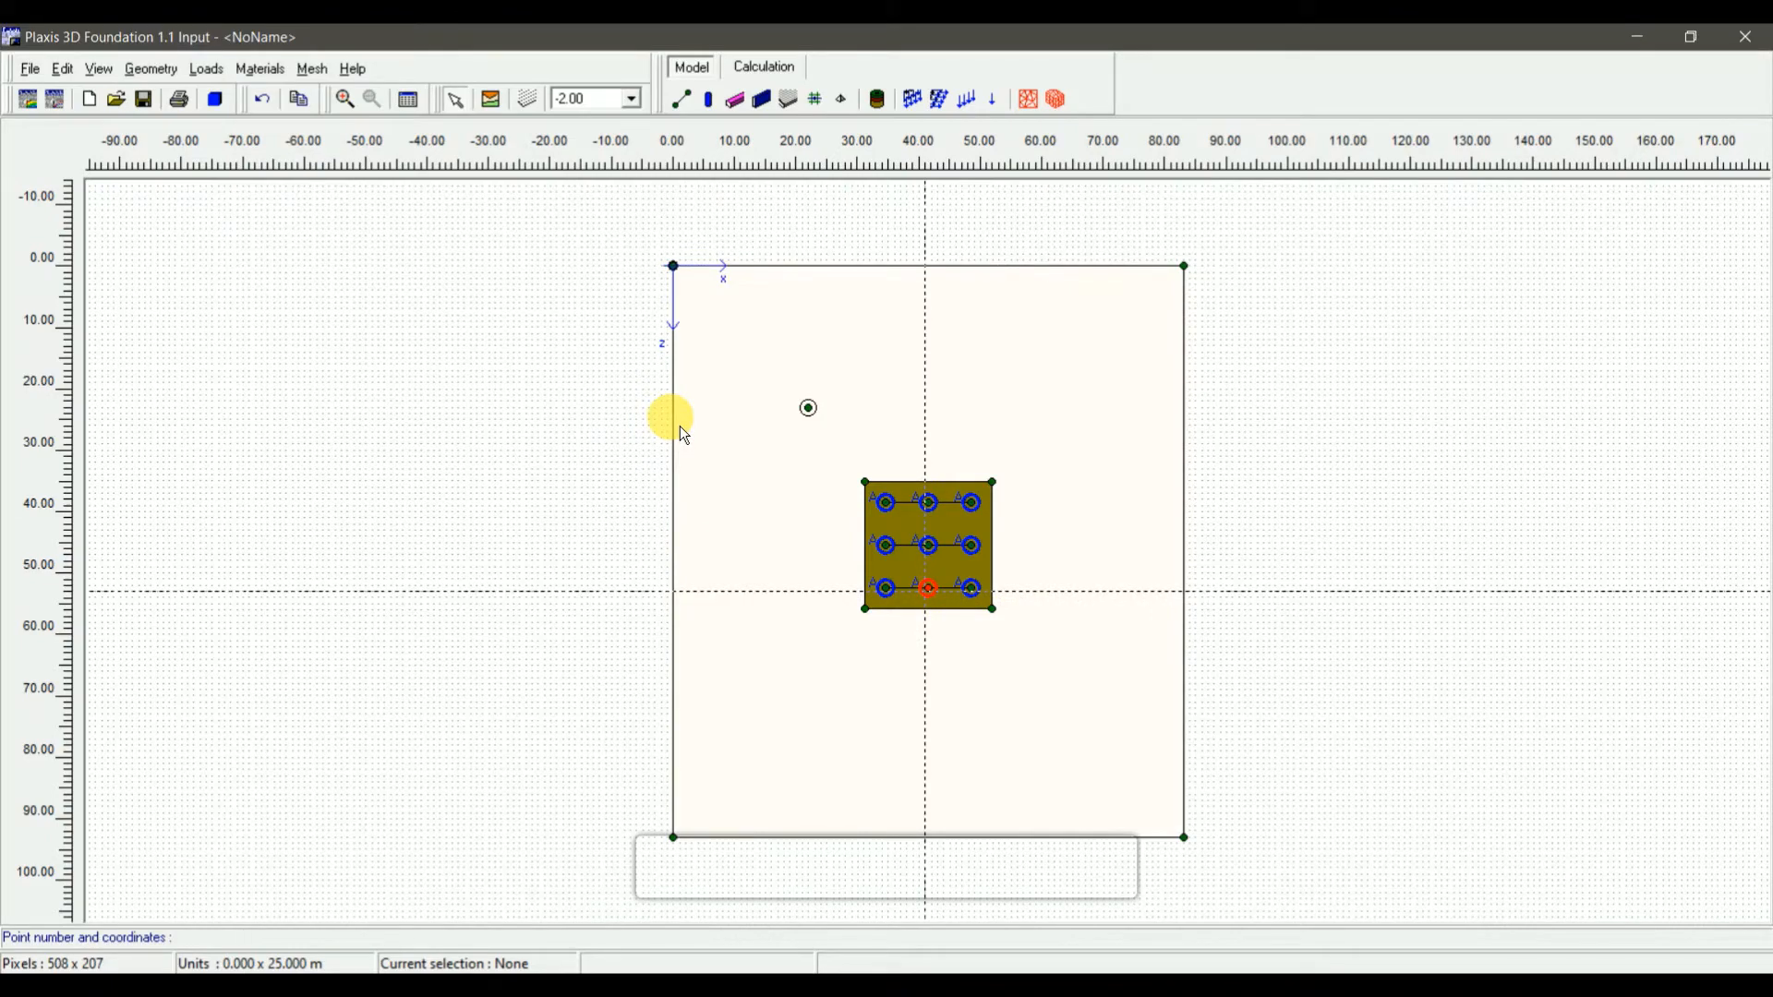
# Enter a new negative Y-value for the point load at (48.5, 38.5), the end of the first line
pyautogui.click(984, 519)
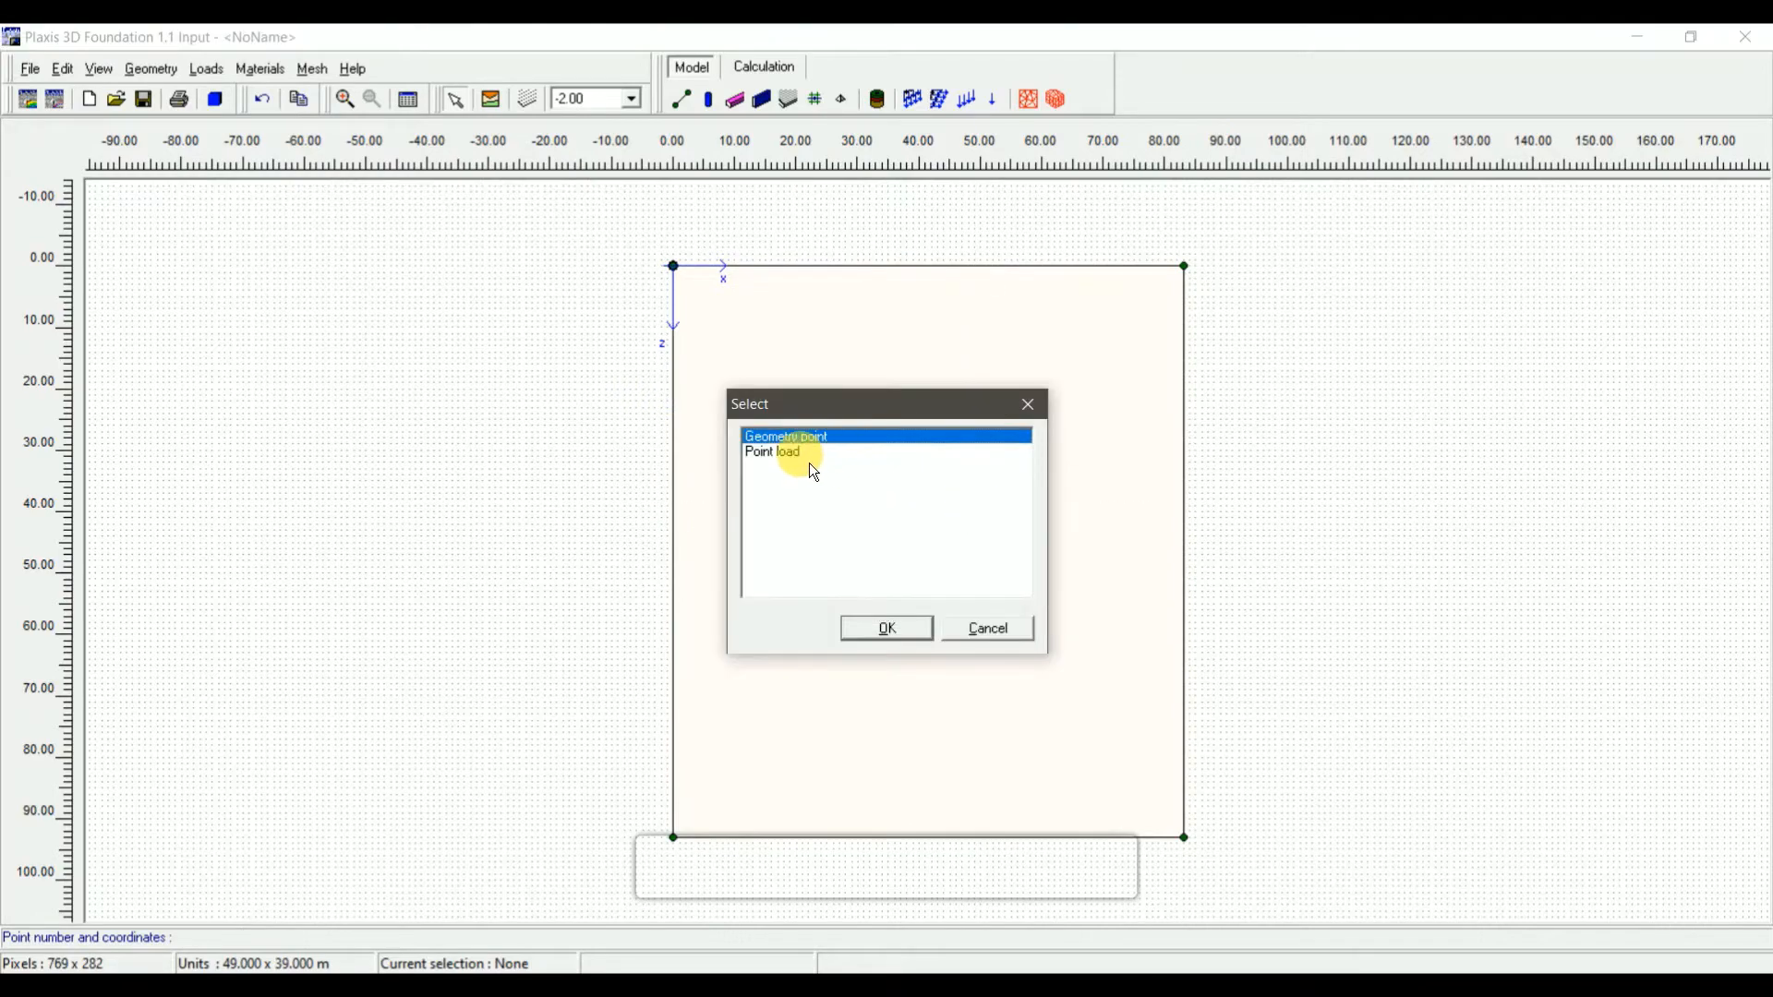
pyautogui.click(809, 464)
pyautogui.click(887, 629)
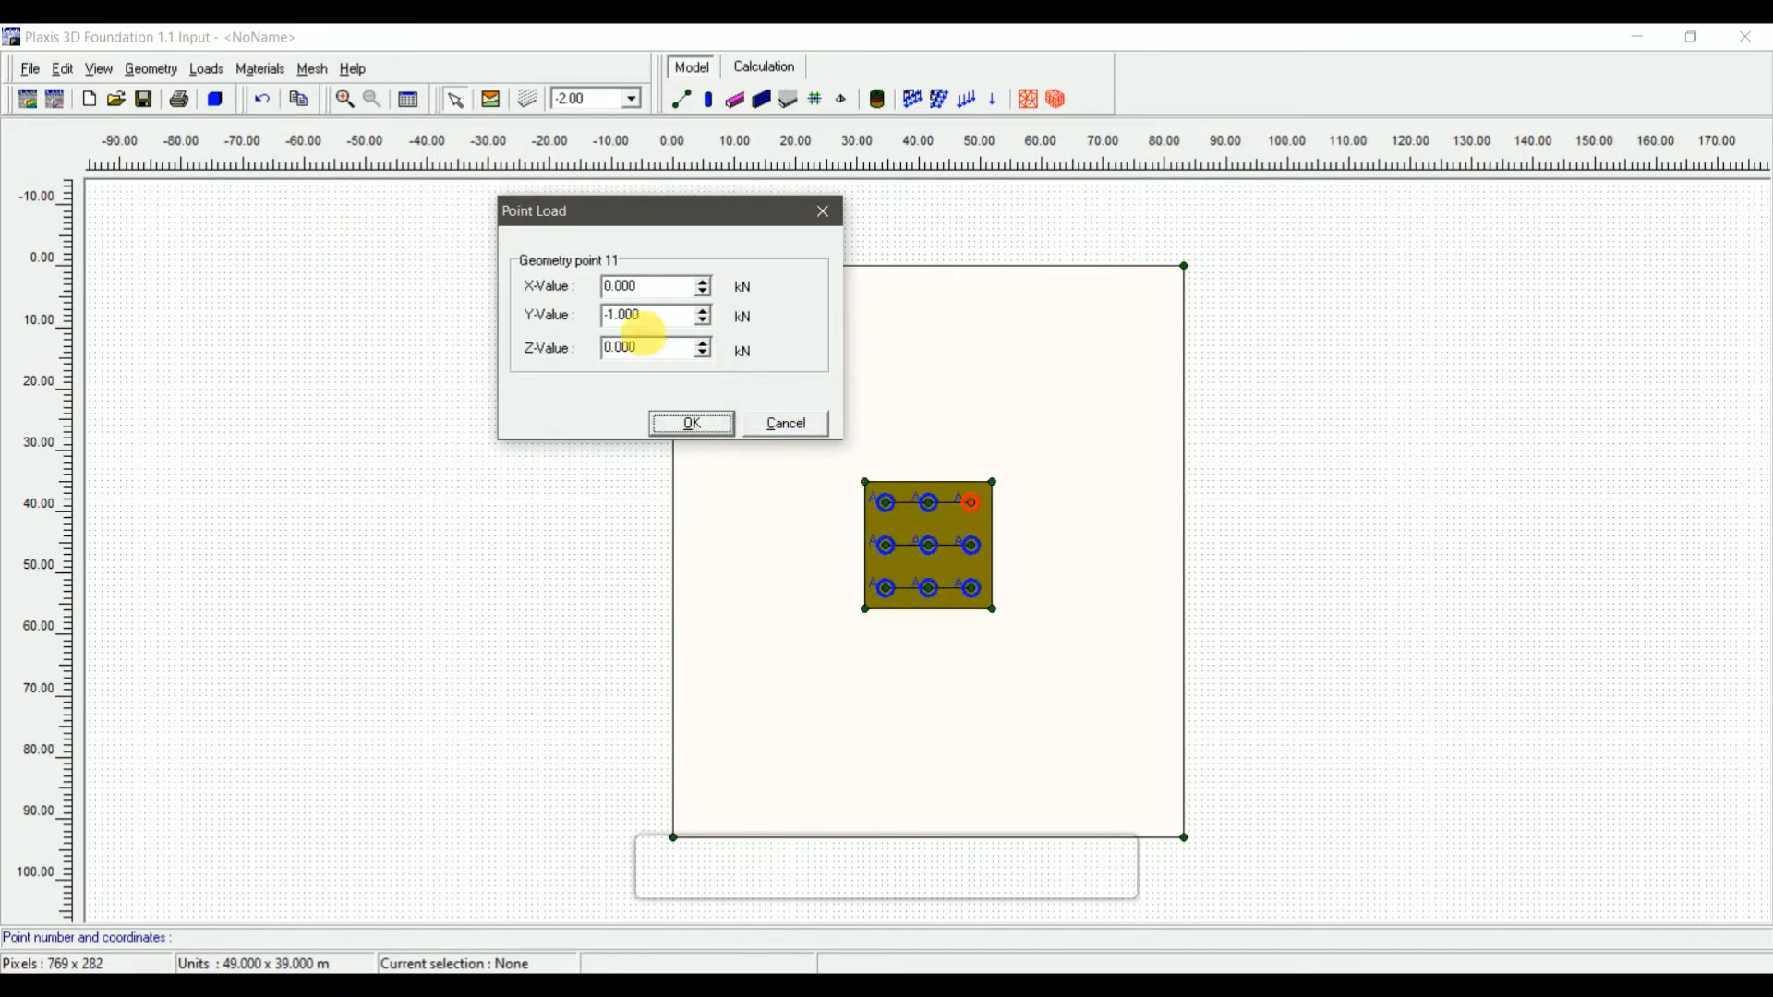
pyautogui.moveTo(669, 316); pyautogui.dragTo(568, 302)
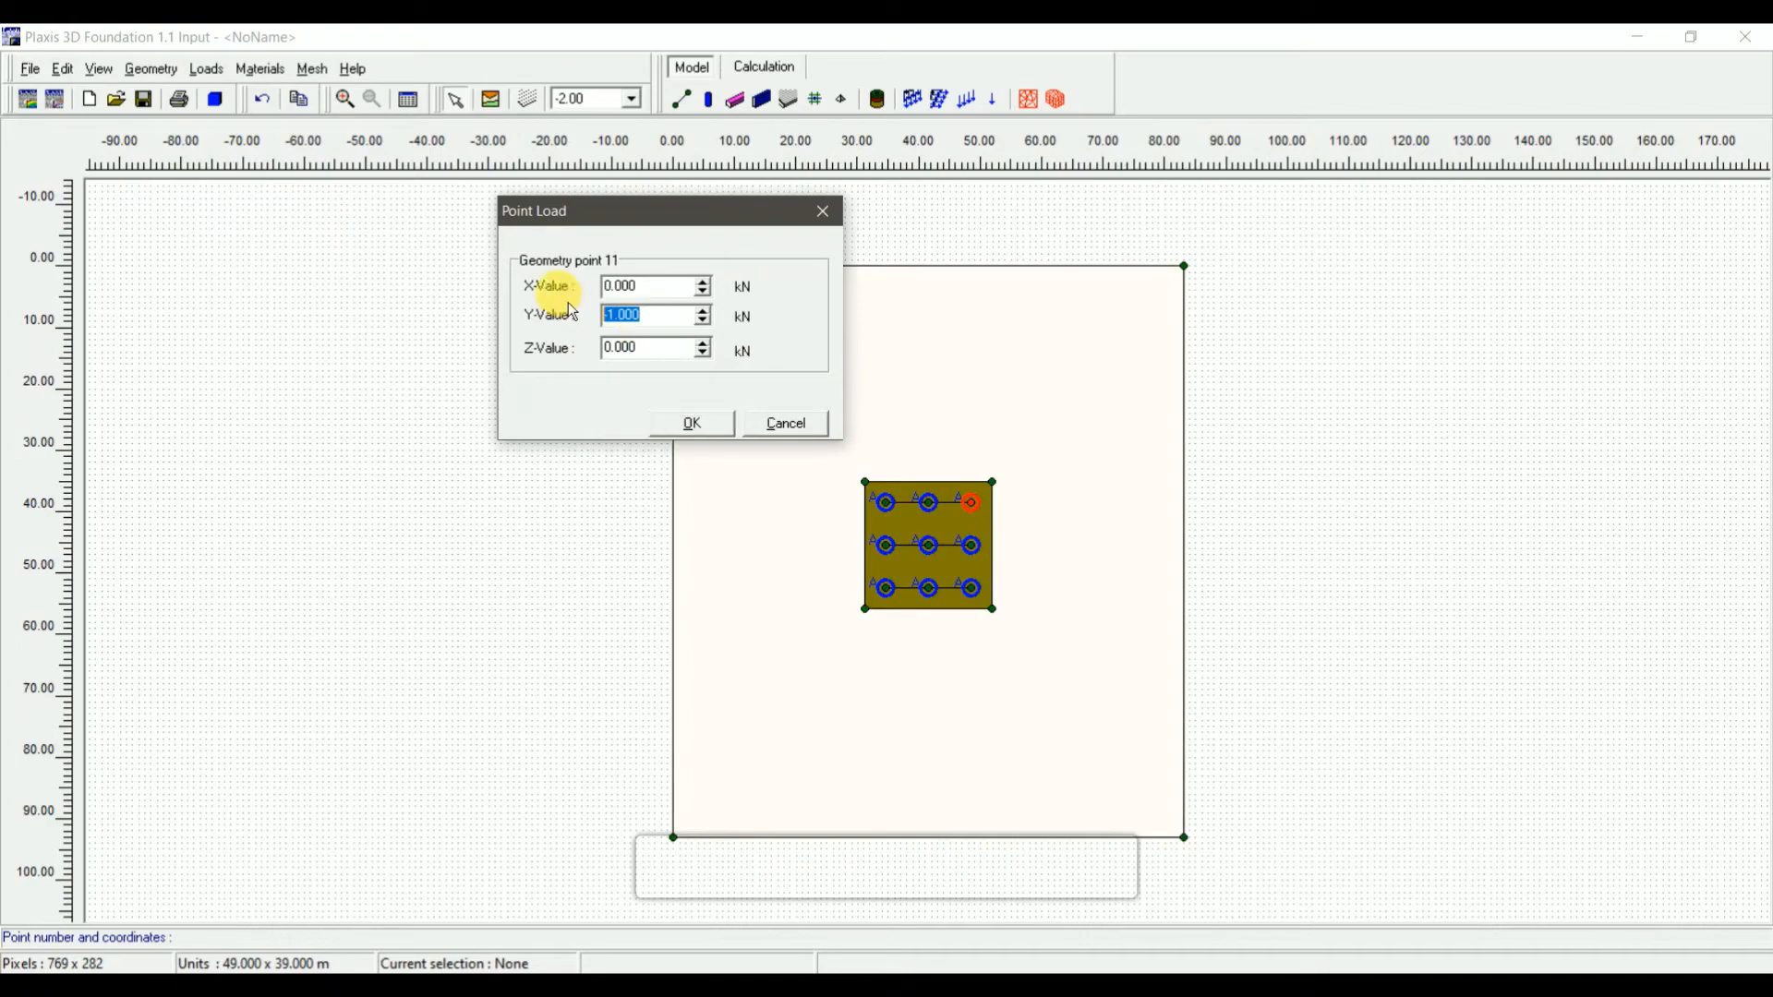
pyautogui.write('-2')
pyautogui.write('0')
pyautogui.click(690, 424)
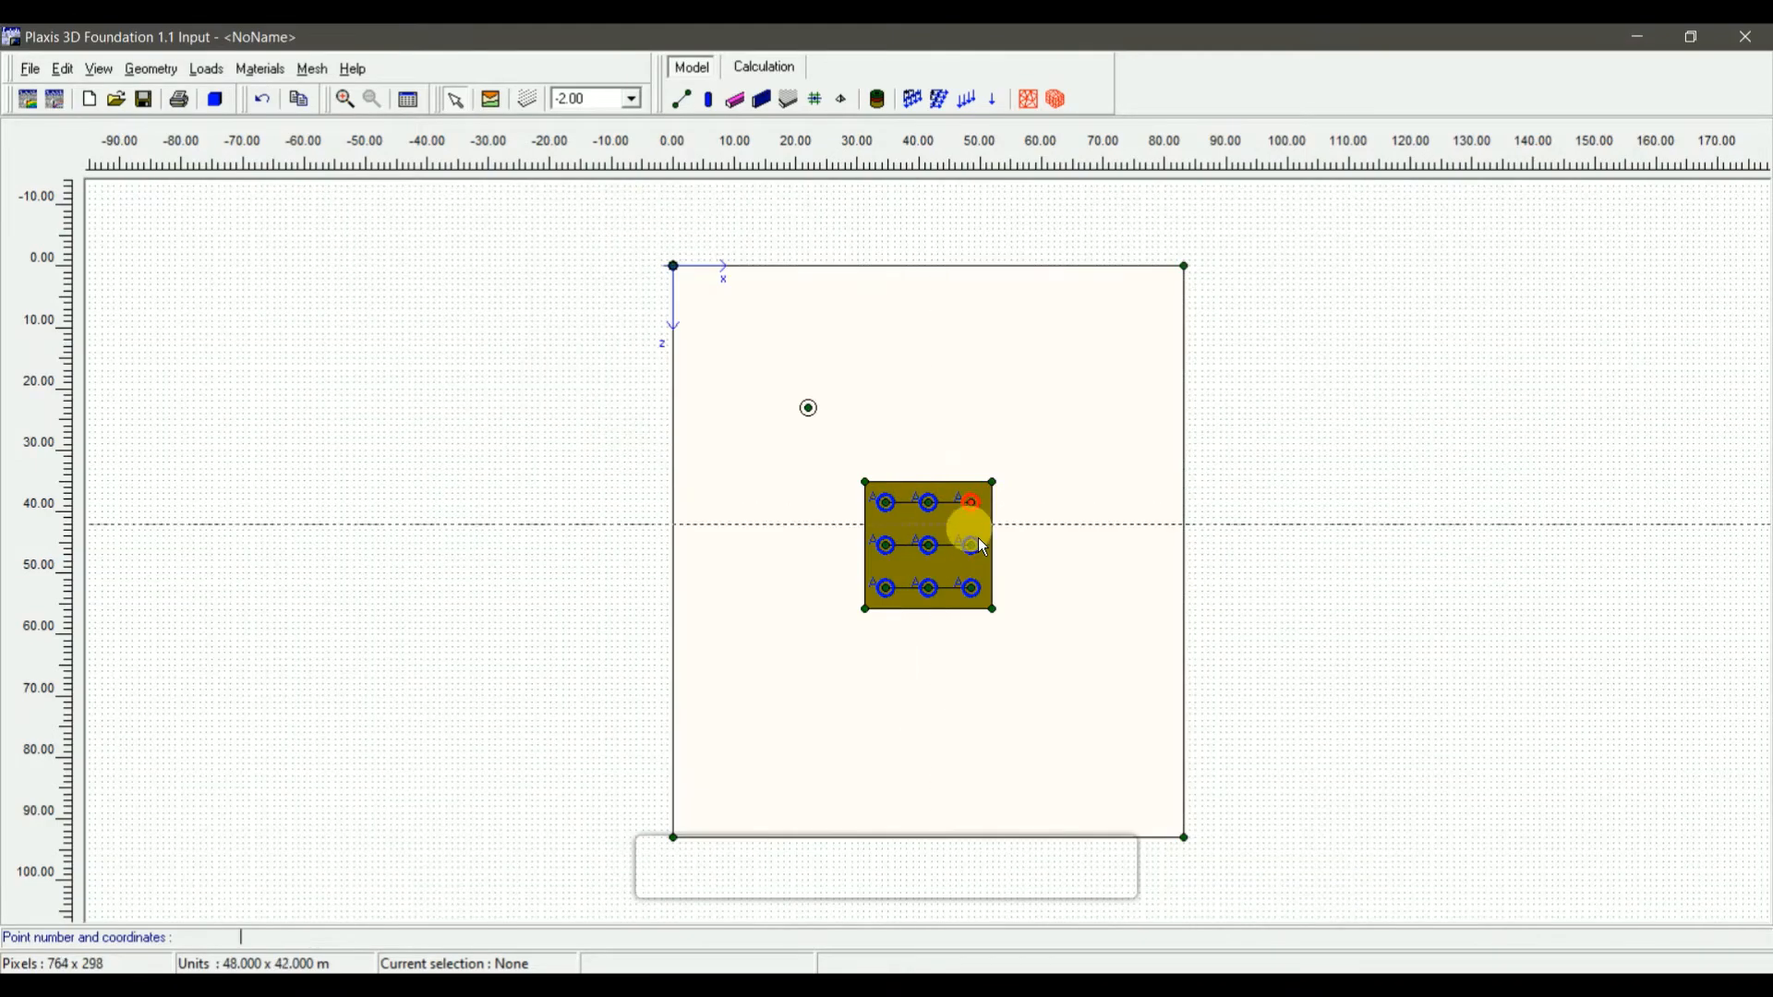
# Set the Y-value of the point load at (48.5, 45.5), the end of the second line, to -2000 kN
pyautogui.doubleClick(981, 550)
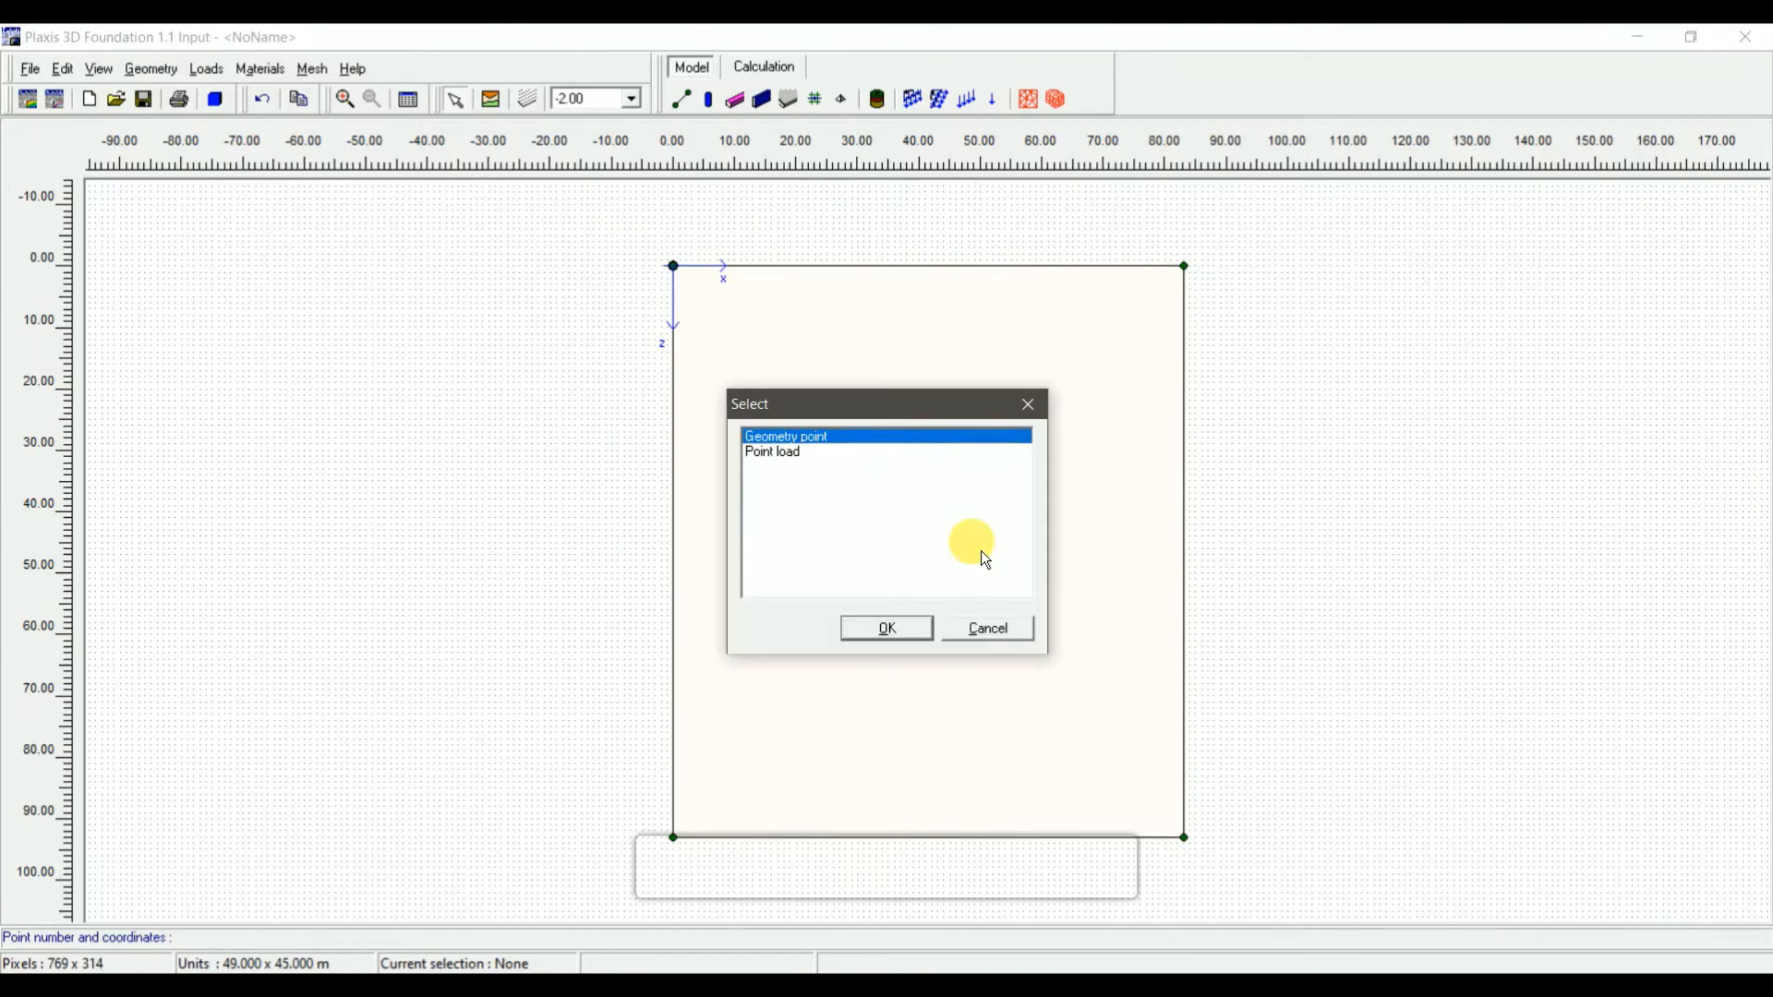
pyautogui.click(802, 461)
pyautogui.click(901, 631)
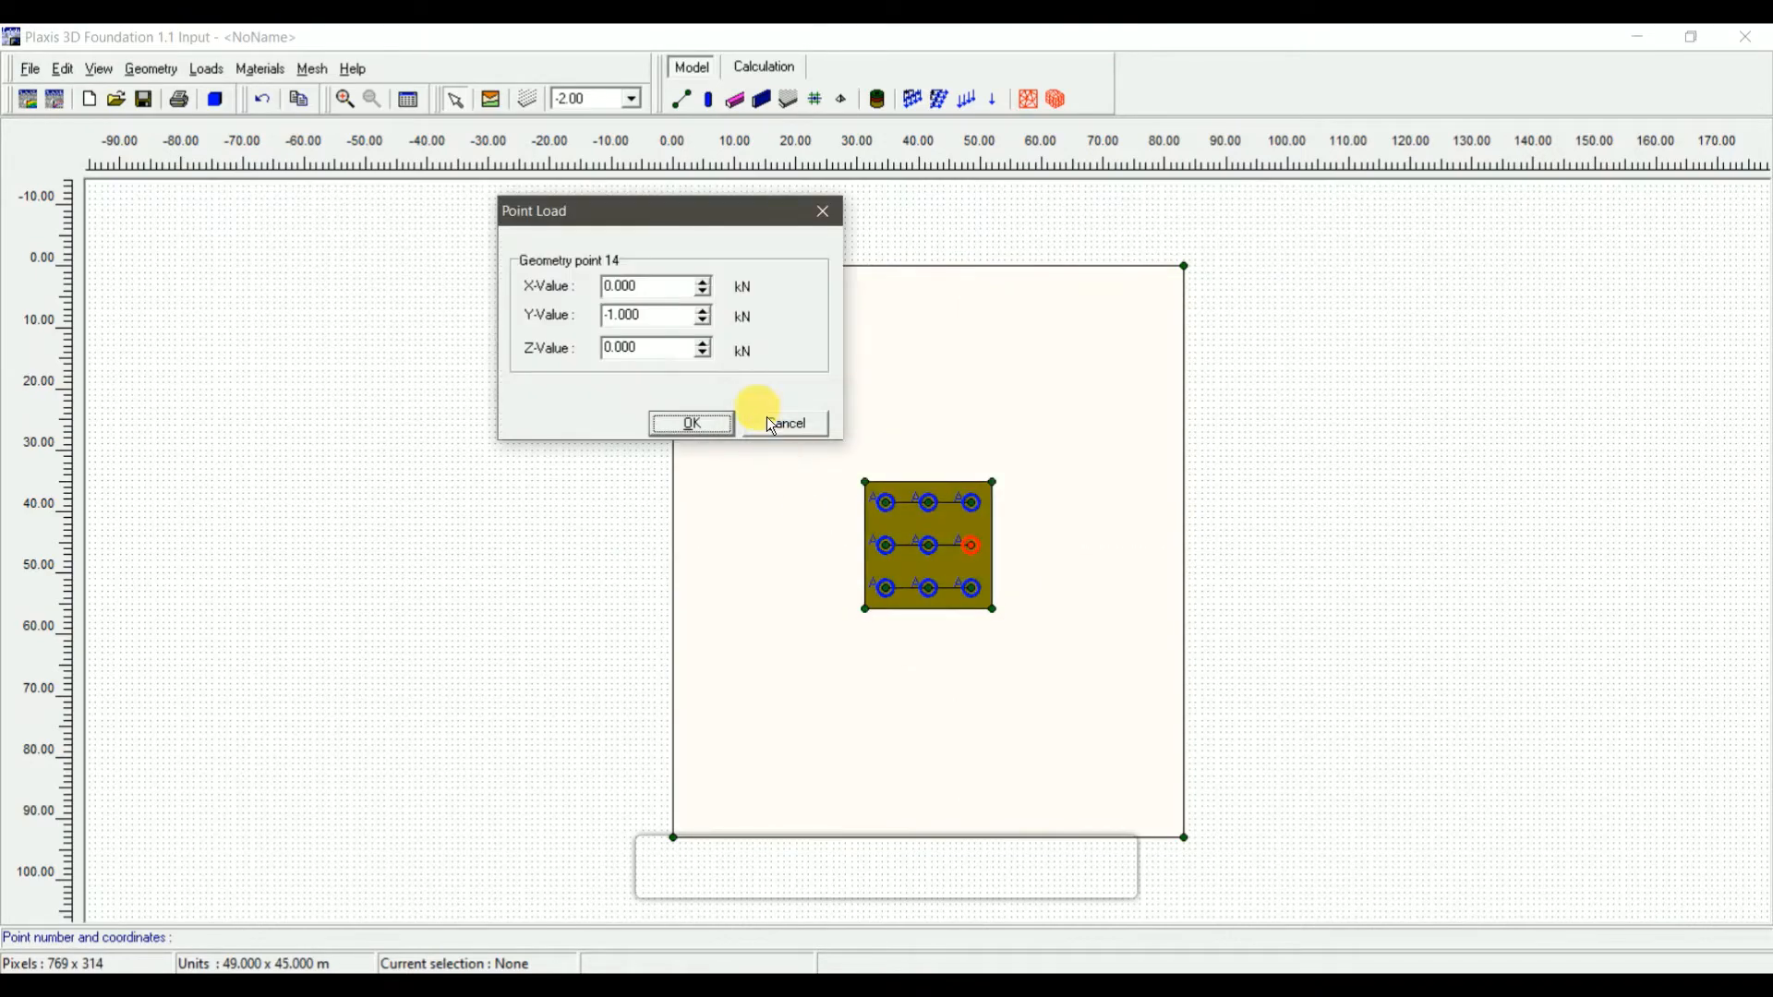
pyautogui.doubleClick(606, 314)
pyautogui.write('-2000')
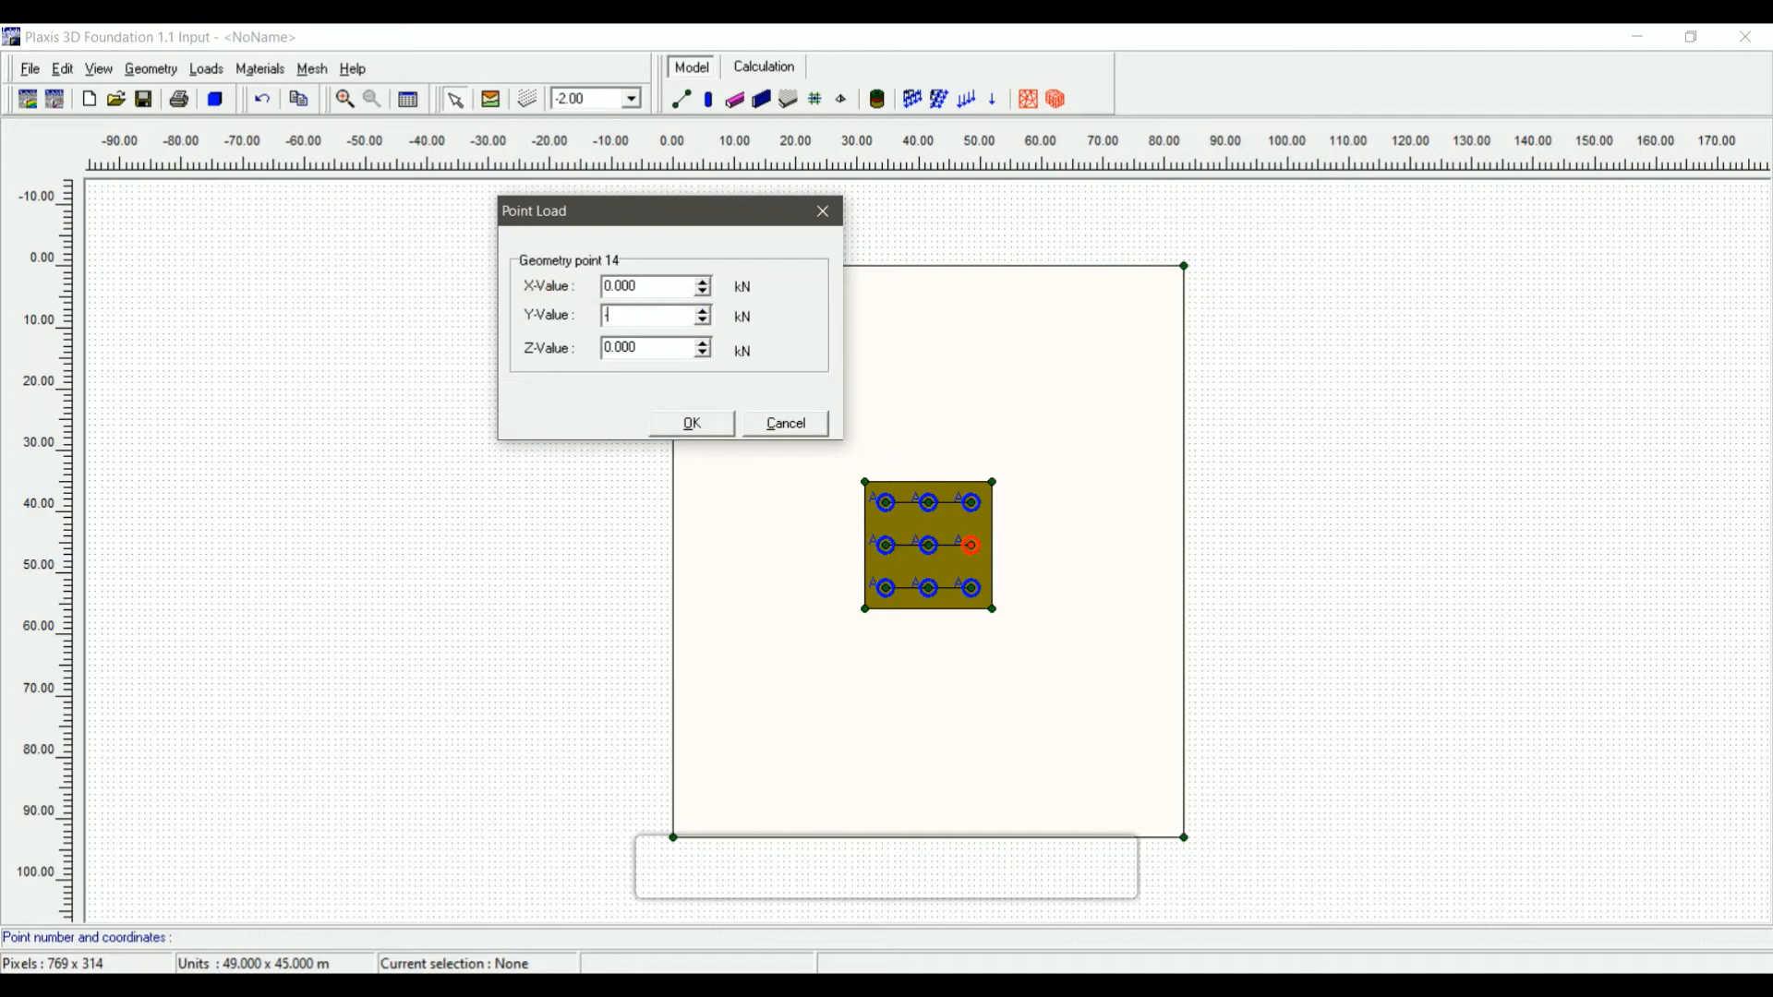
pyautogui.click(694, 423)
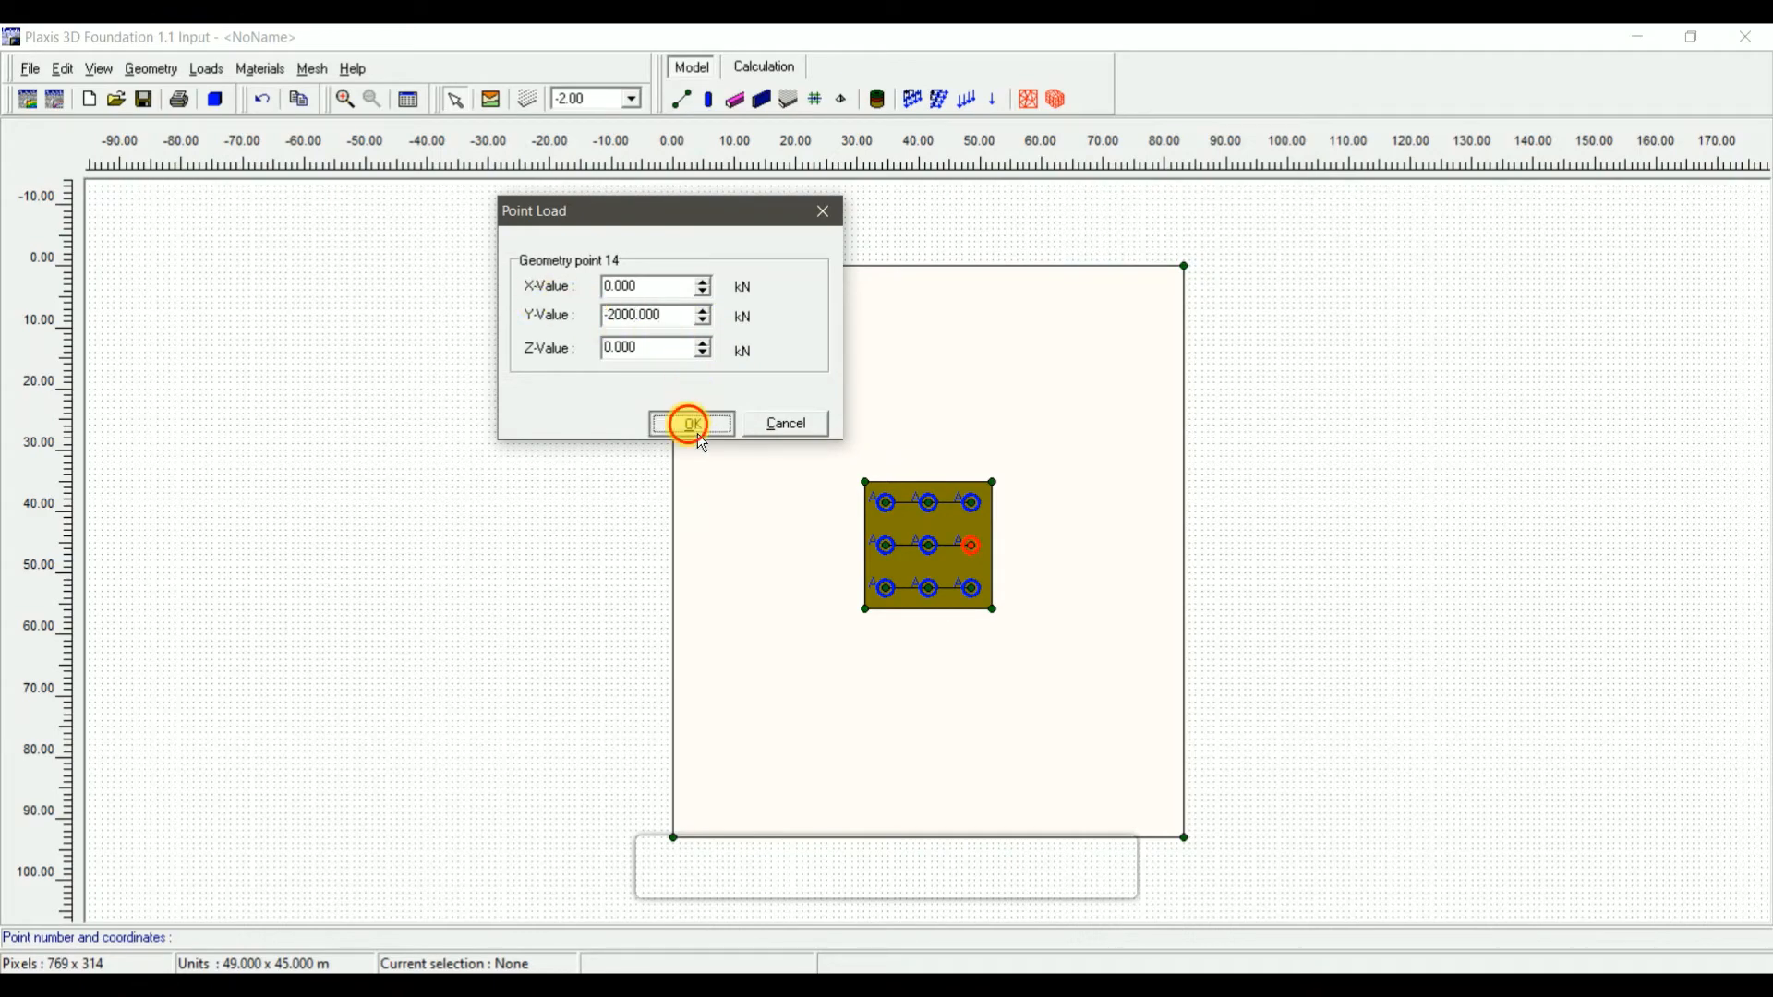
# Set the Y-value of the point load at (34.5, 45.5), the start of the second line, to -2000 kN
pyautogui.doubleClick(893, 553)
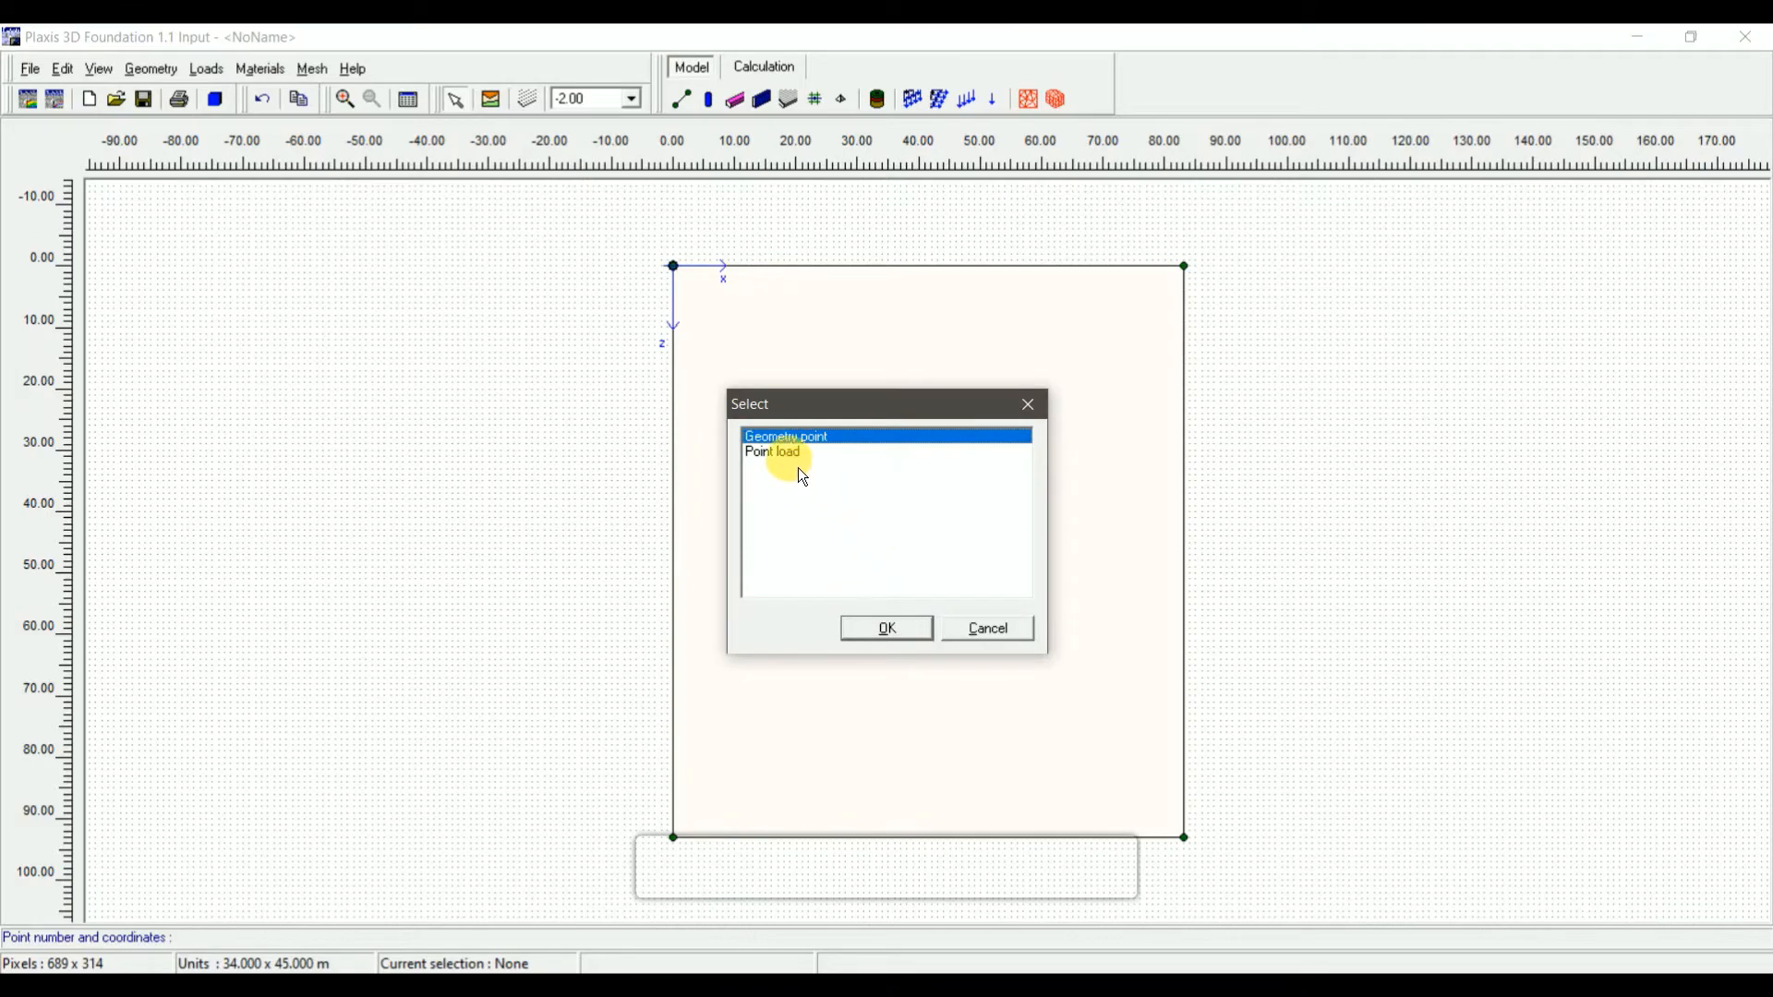
pyautogui.click(794, 454)
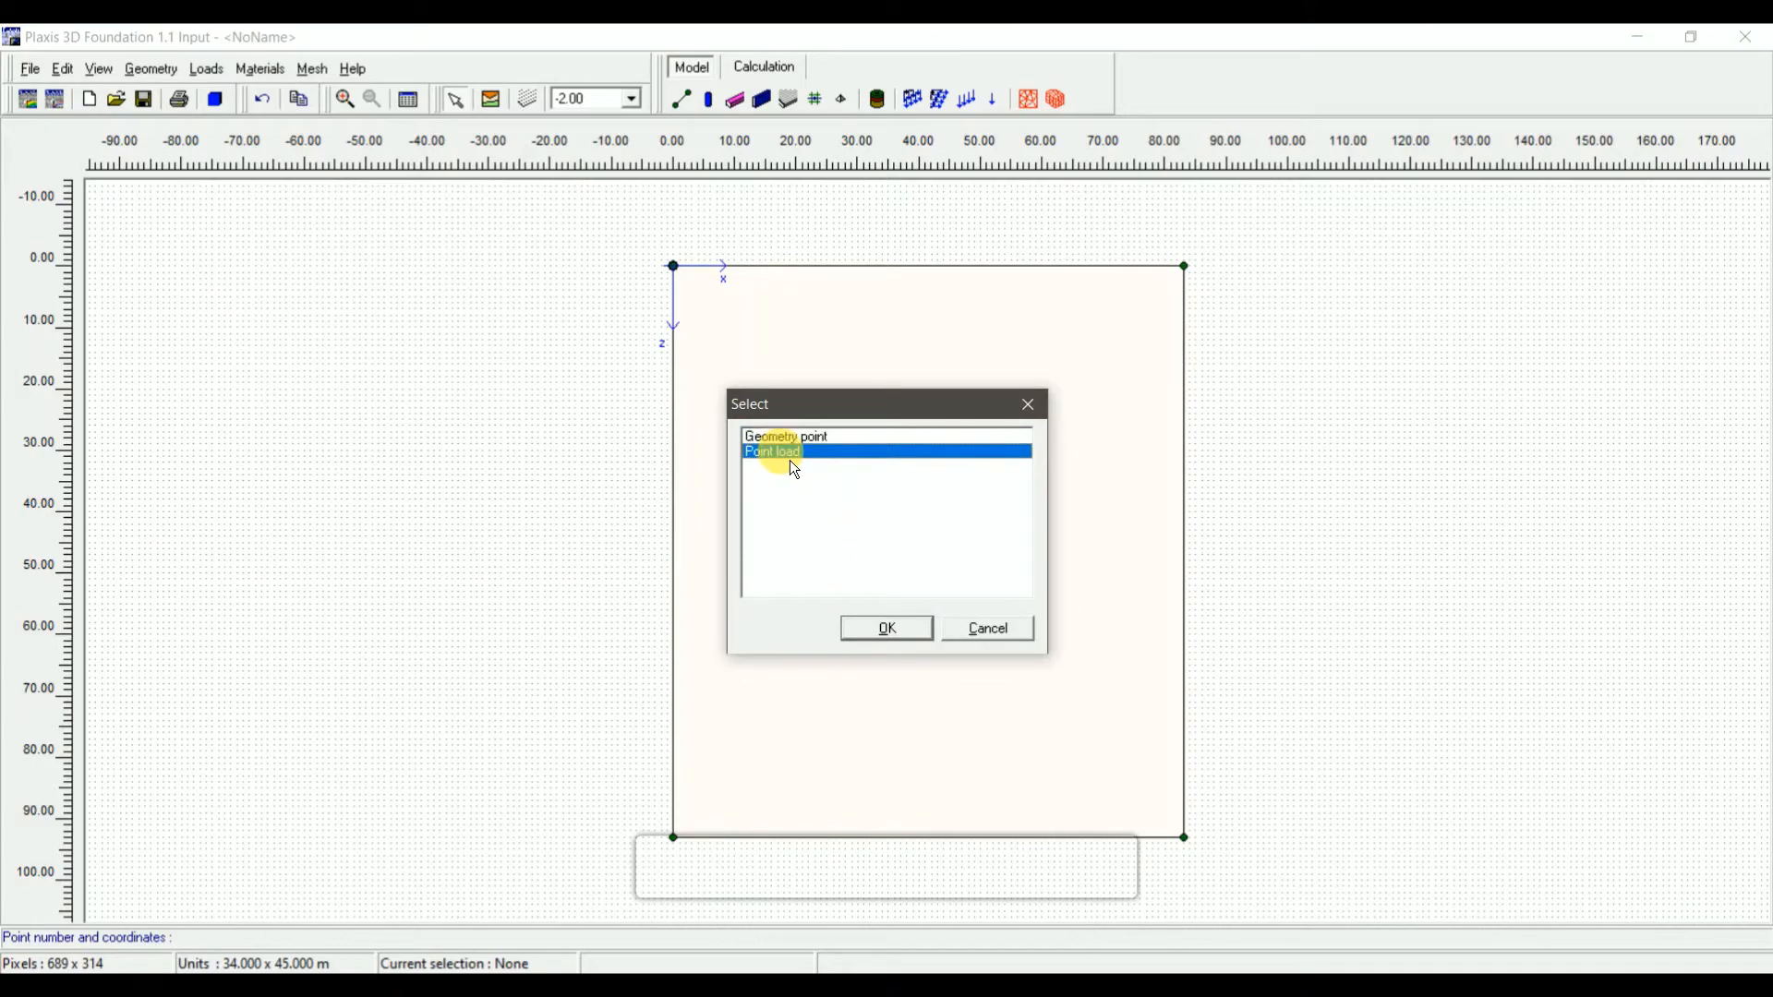
pyautogui.click(888, 629)
pyautogui.click(641, 316)
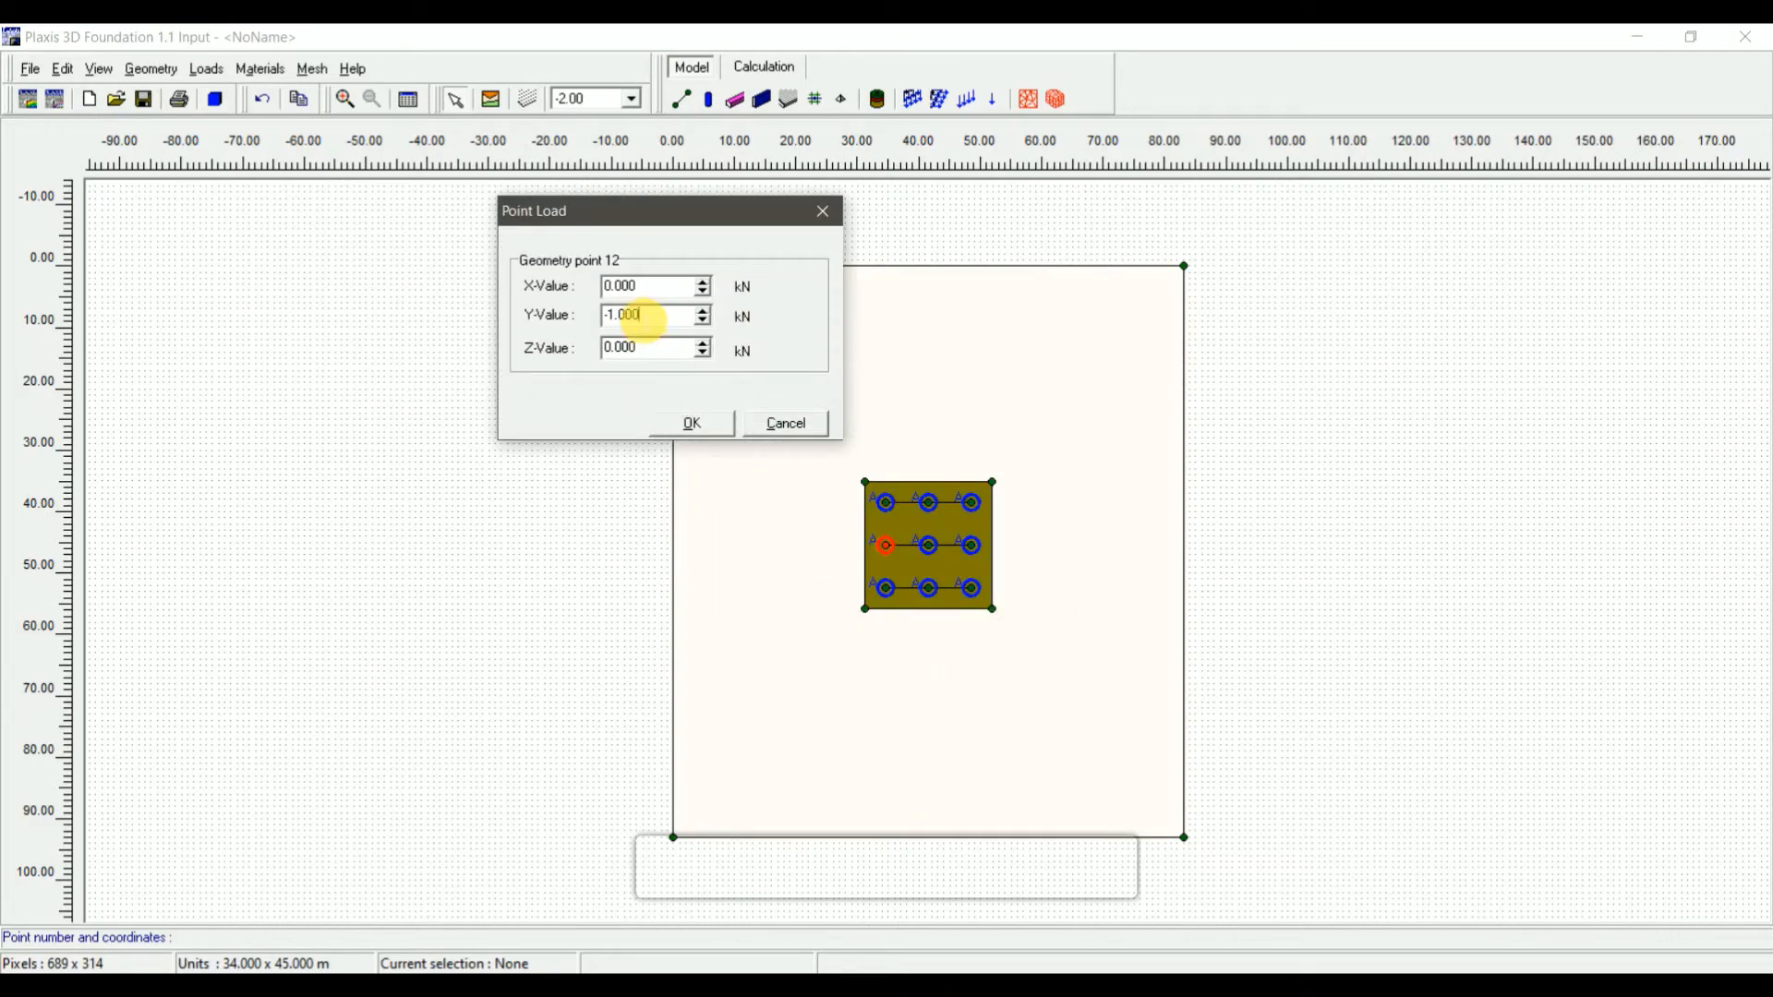
pyautogui.moveTo(641, 316); pyautogui.dragTo(534, 312)
pyautogui.write('-2000')
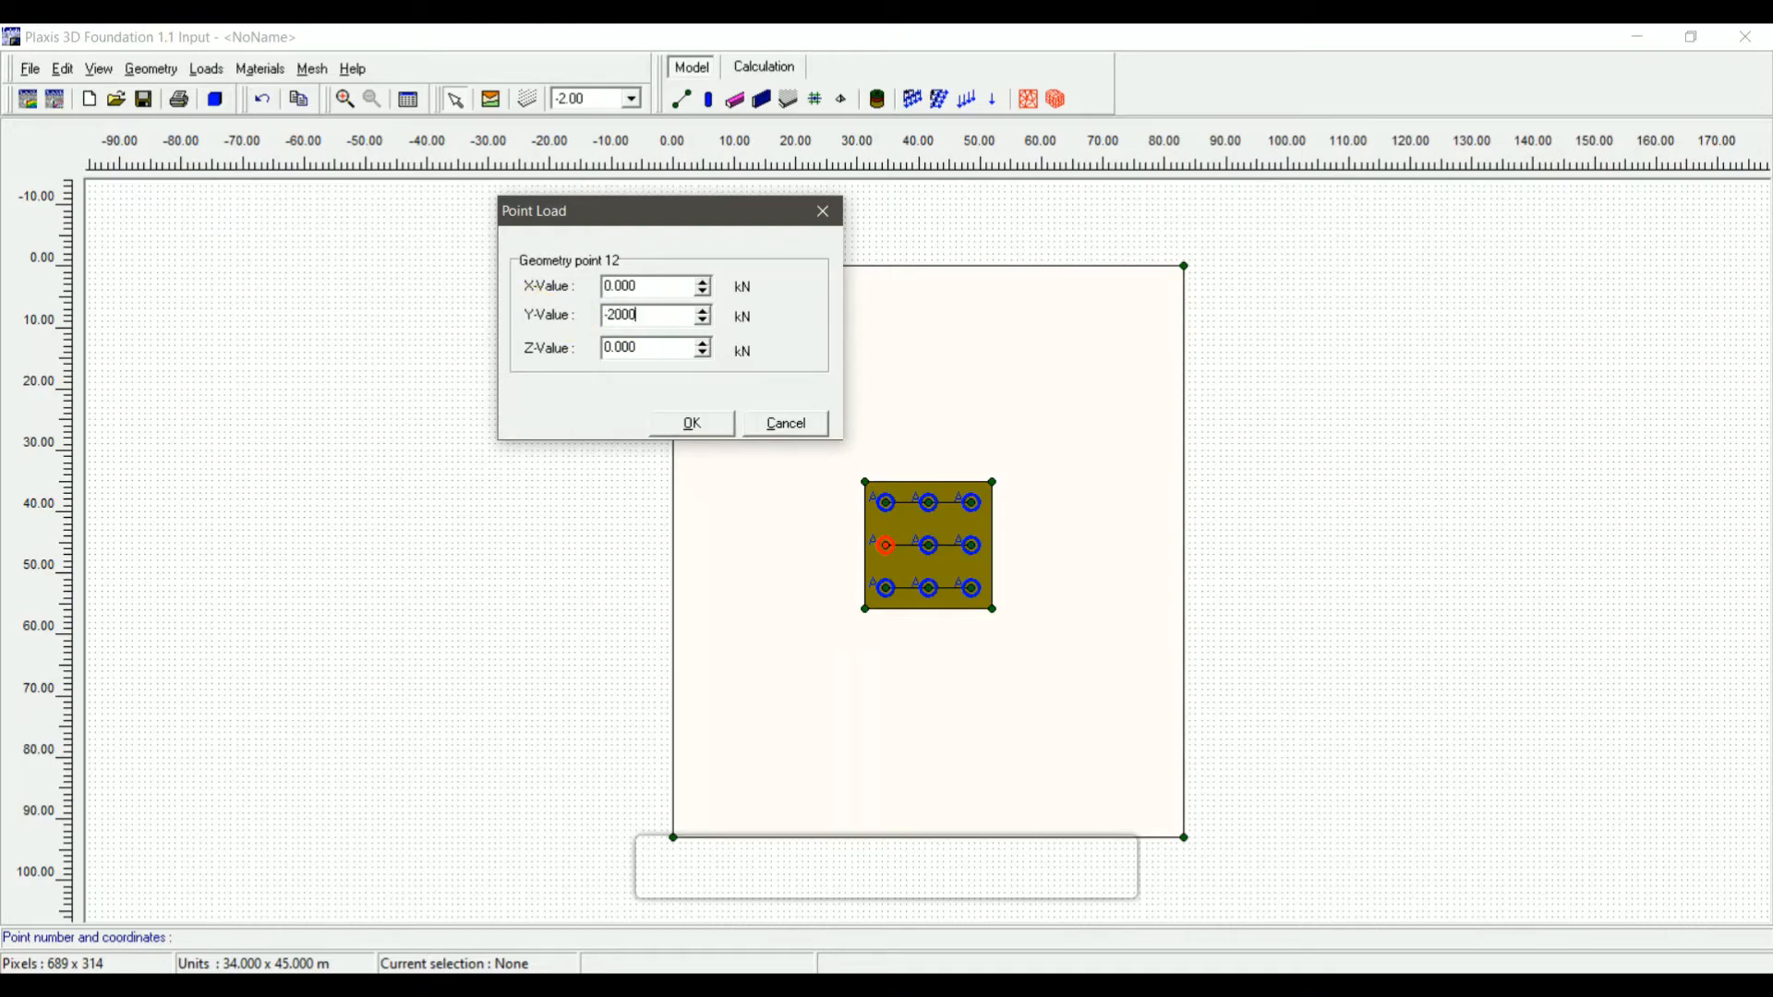
pyautogui.click(719, 435)
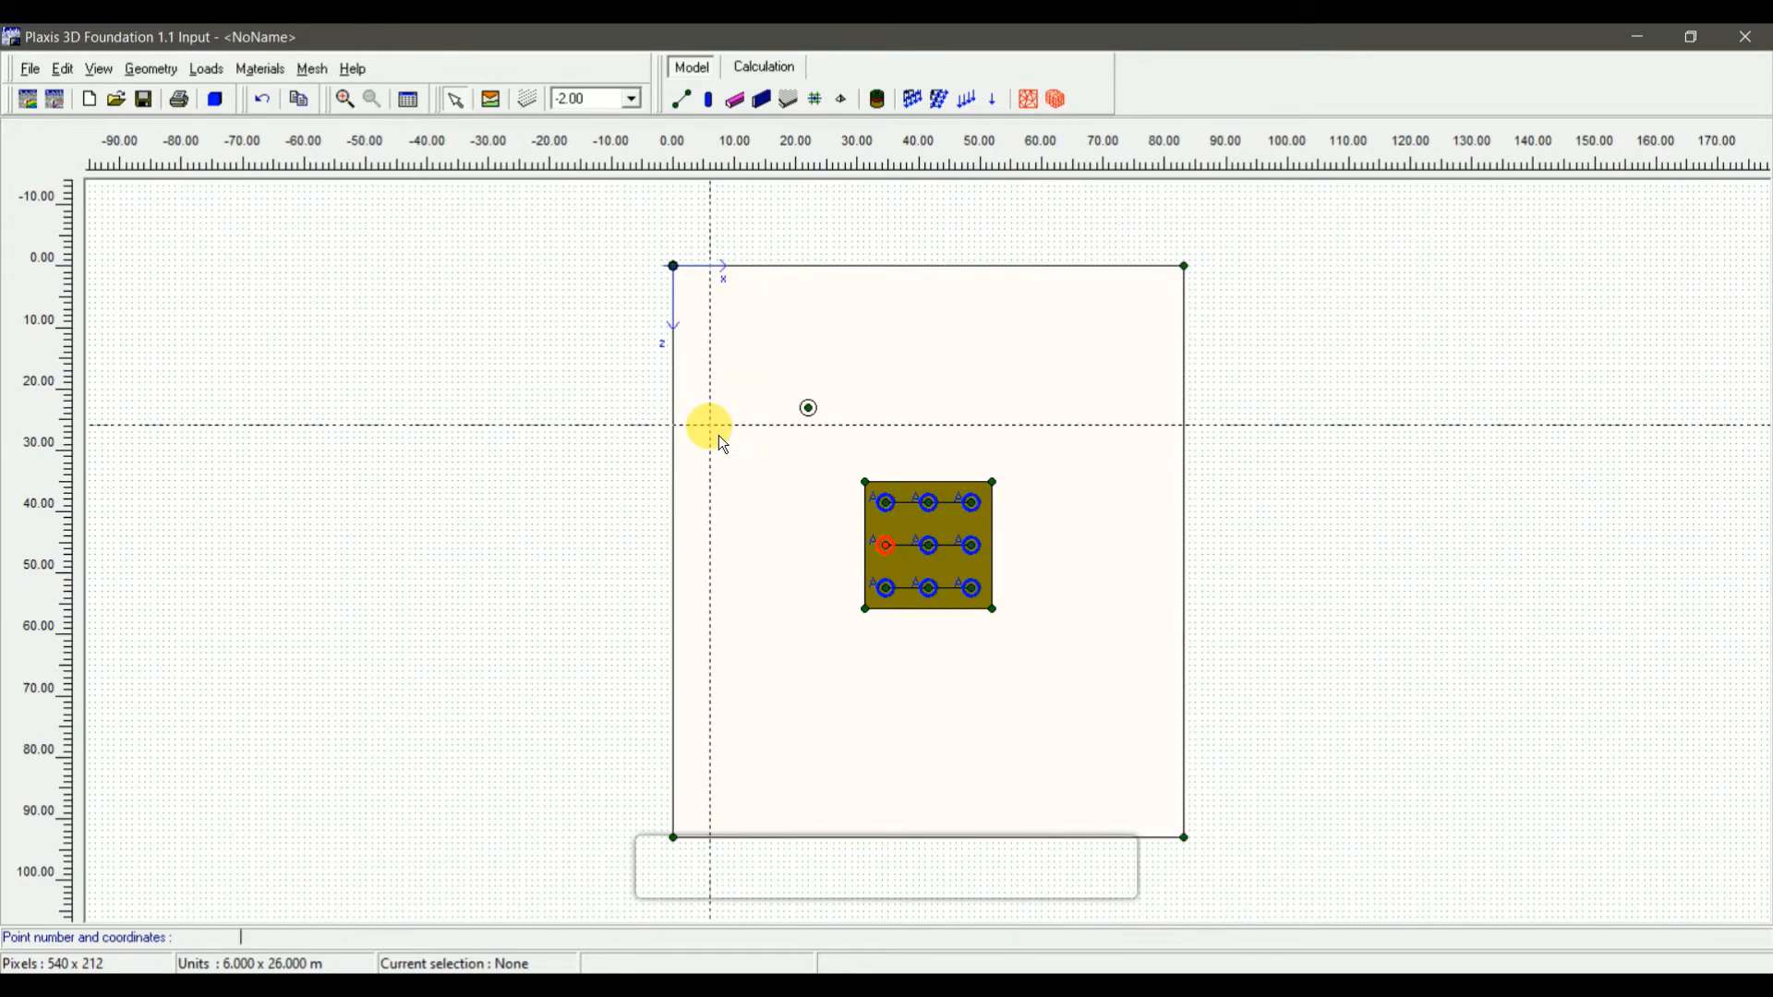
# Set the Y-value of the point load at (34.5, 38.5), the start of the first line, to -3000 kN
pyautogui.doubleClick(896, 514)
pyautogui.click(811, 454)
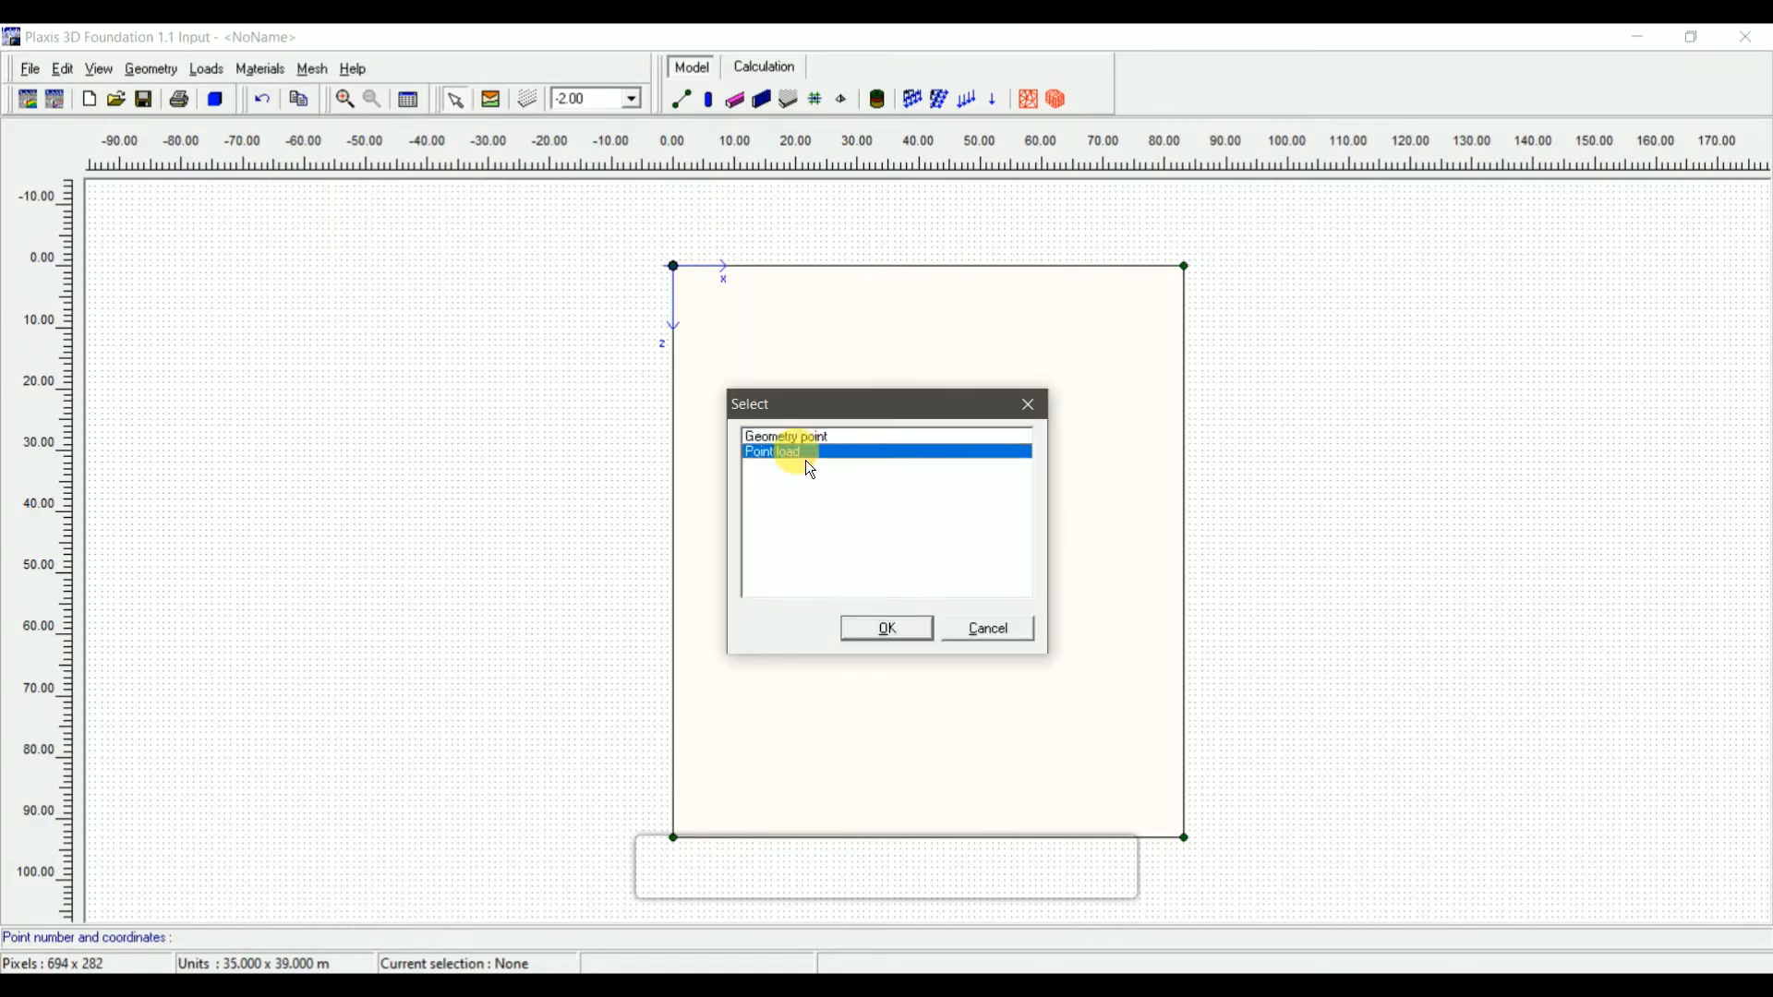
pyautogui.click(904, 631)
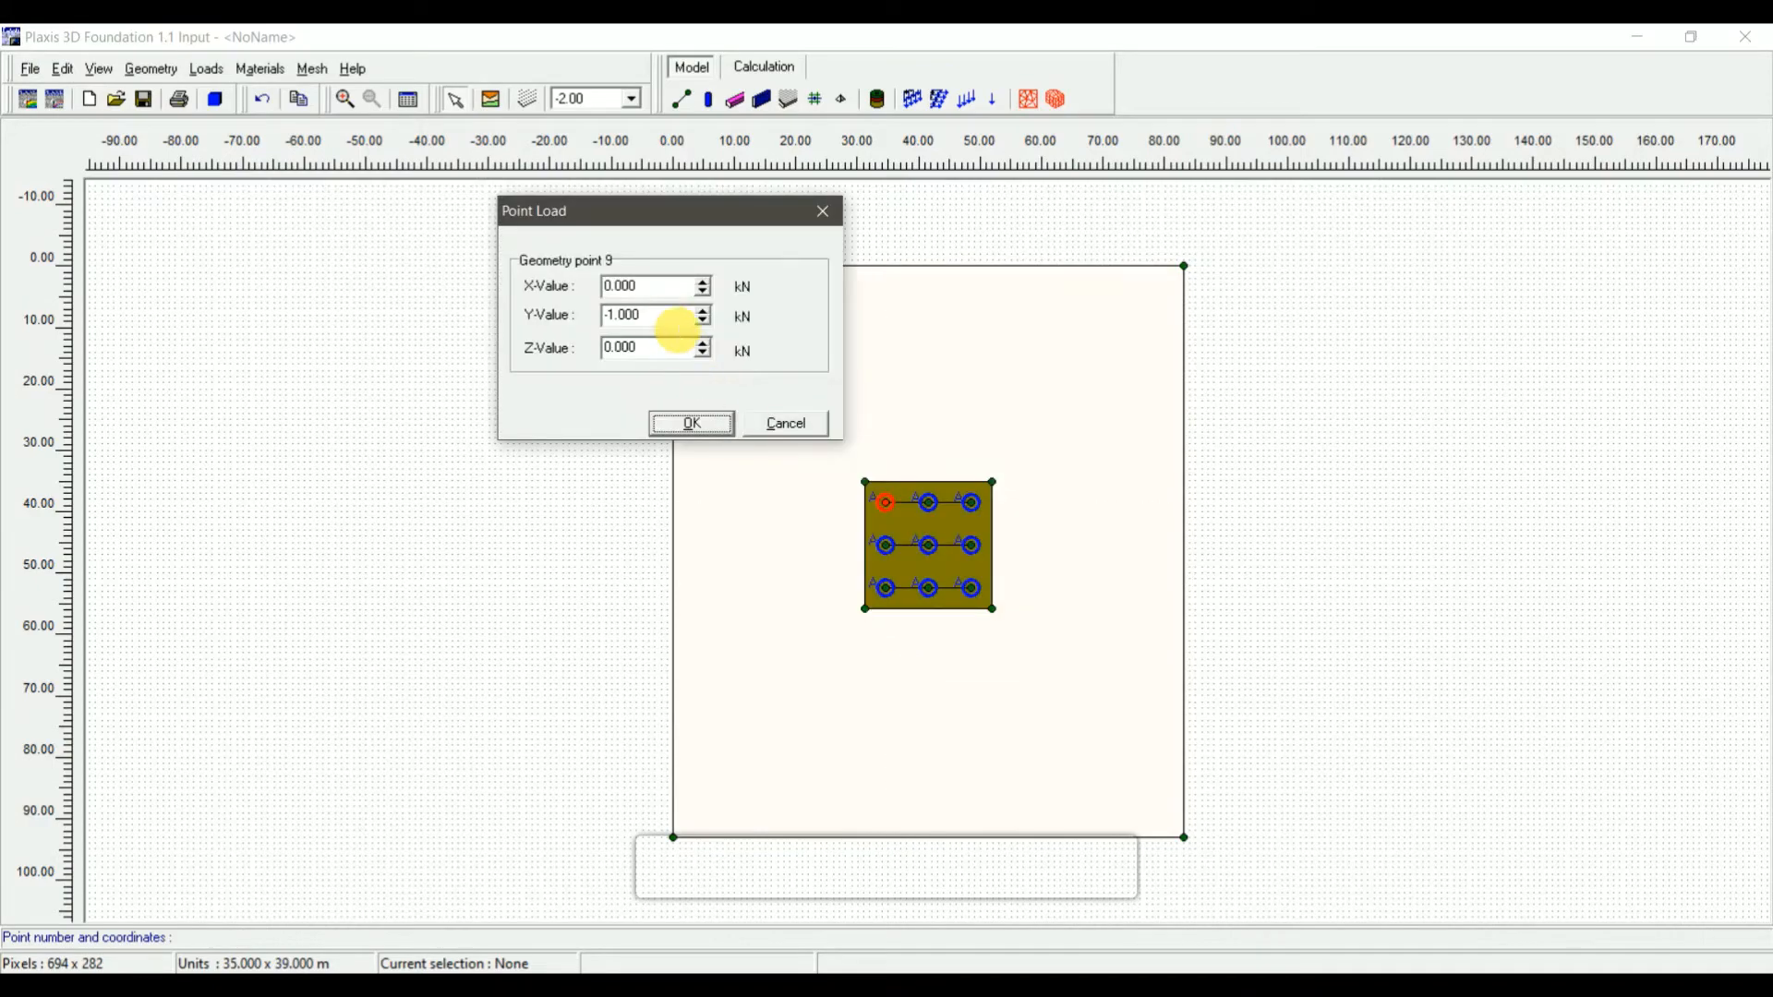
pyautogui.write('-3000')
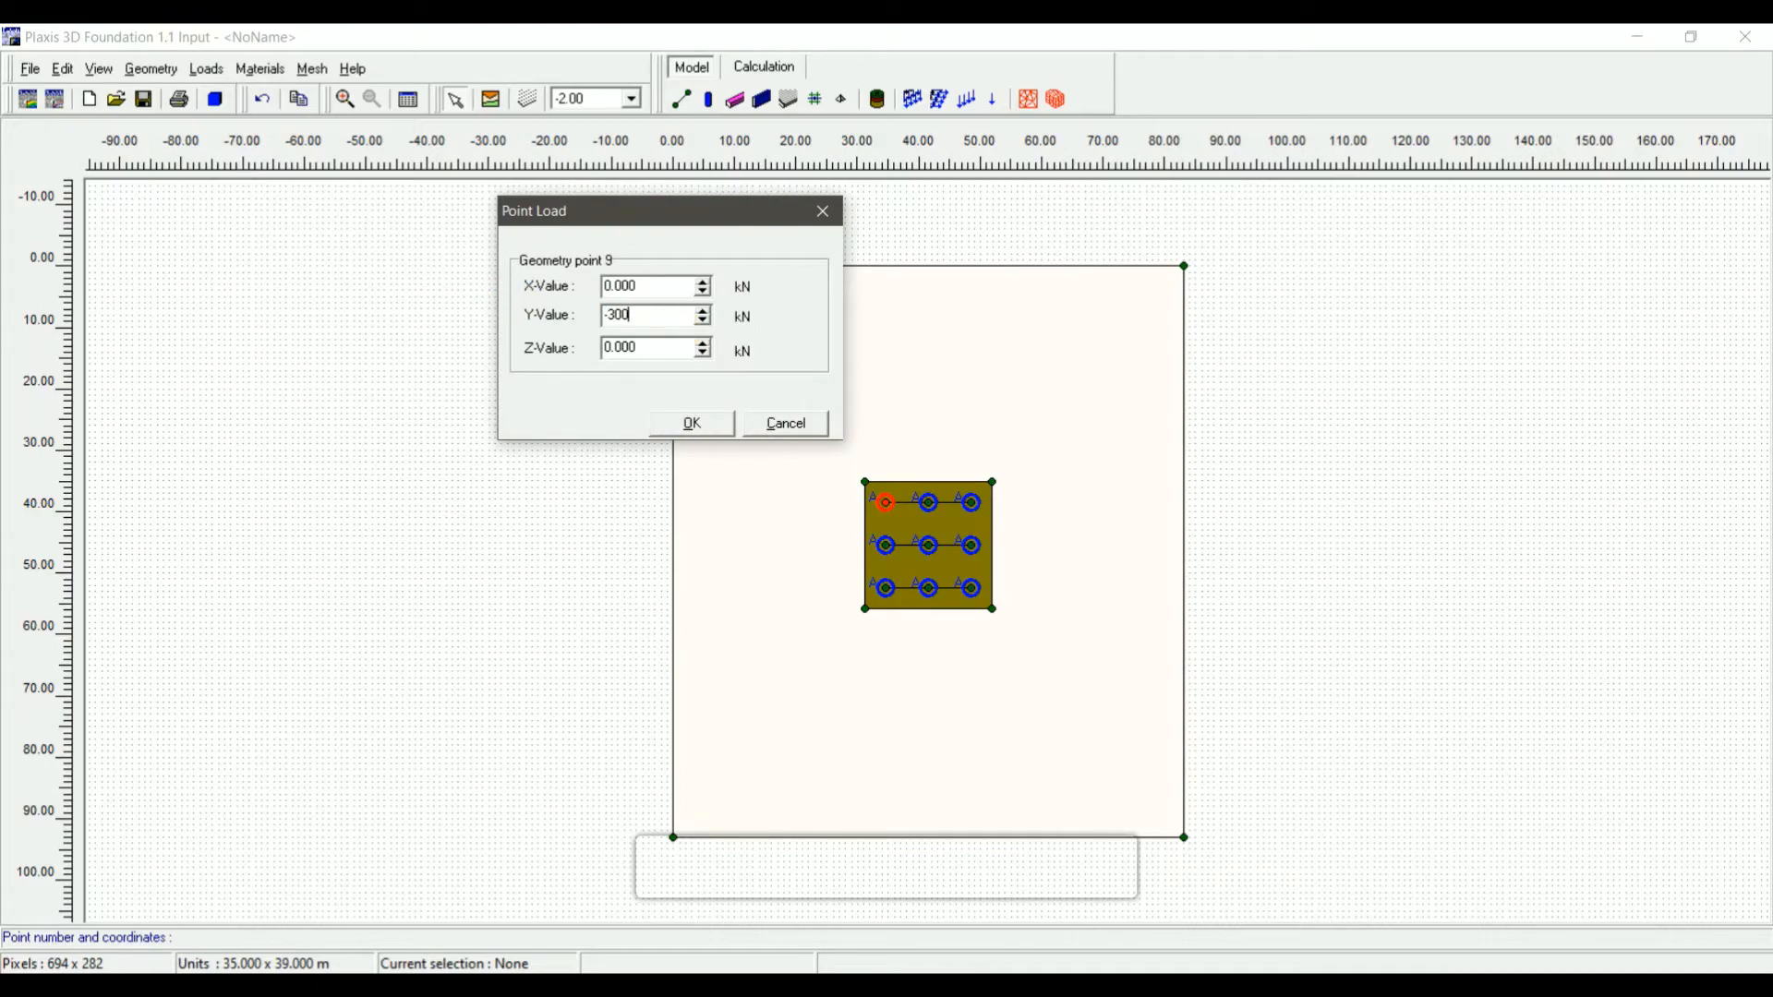
pyautogui.click(687, 423)
# Set the Y-value of the point load at (34.5, 52.5), the start of the third line, to -3000 kN
pyautogui.doubleClick(895, 598)
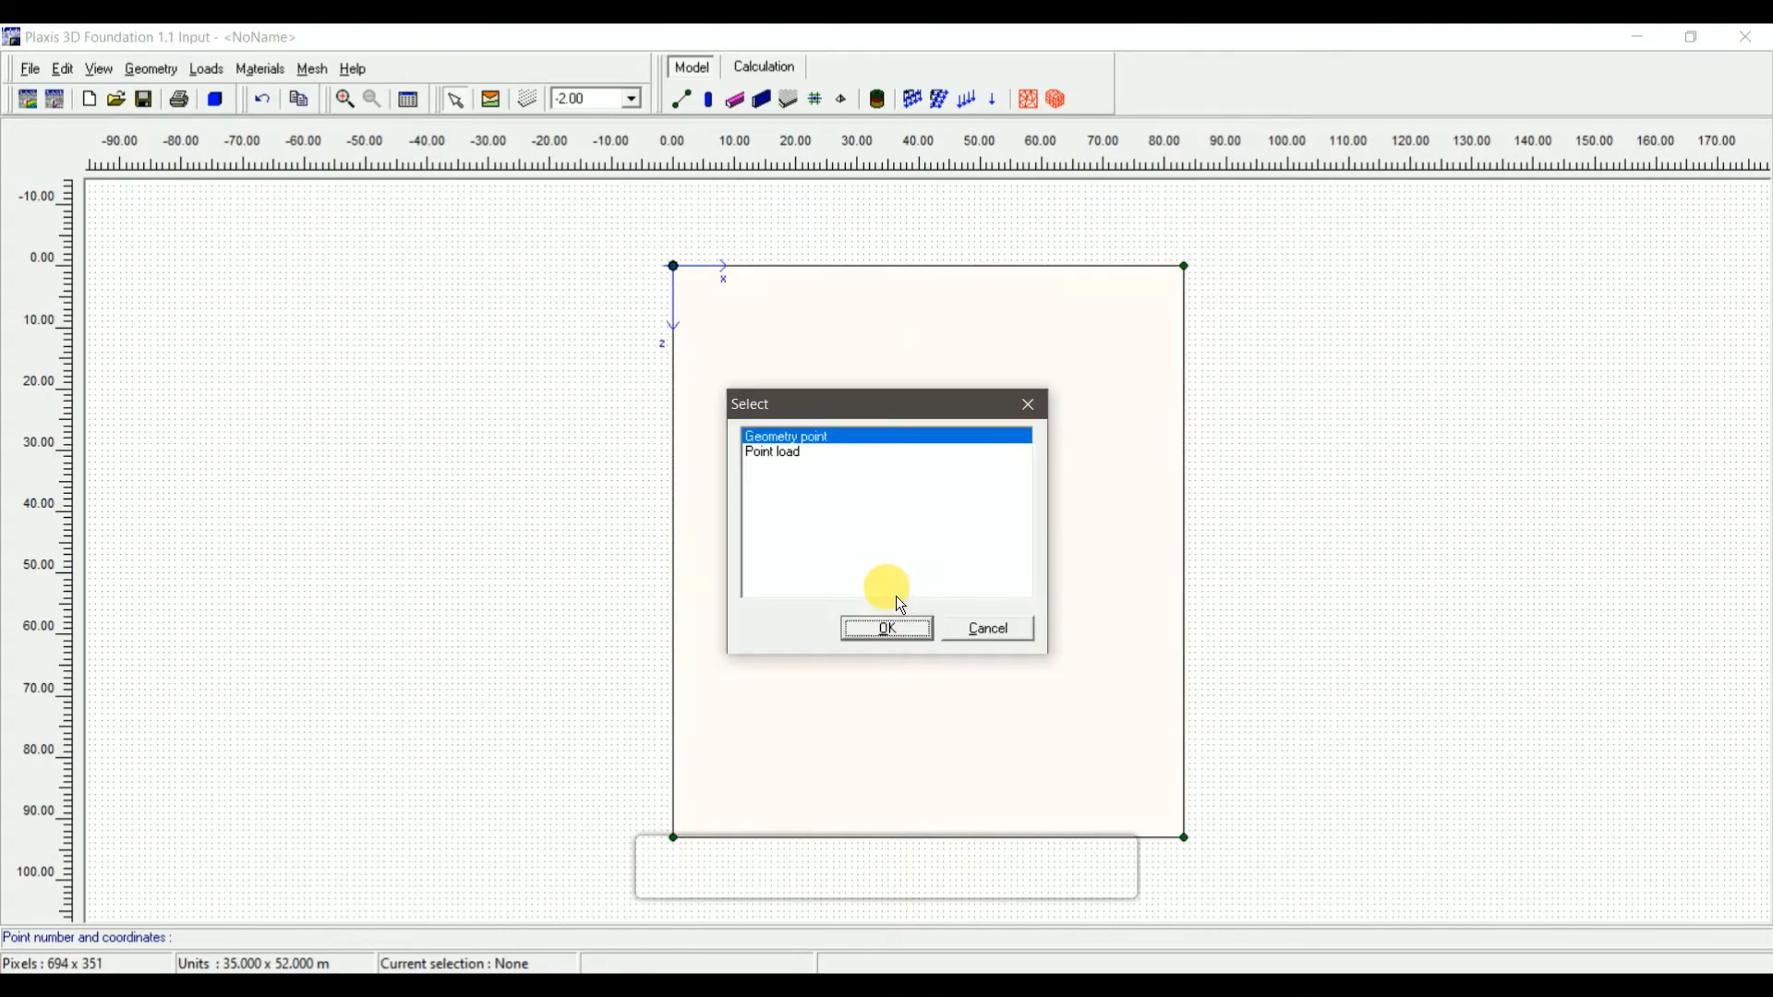
pyautogui.click(789, 468)
pyautogui.click(783, 455)
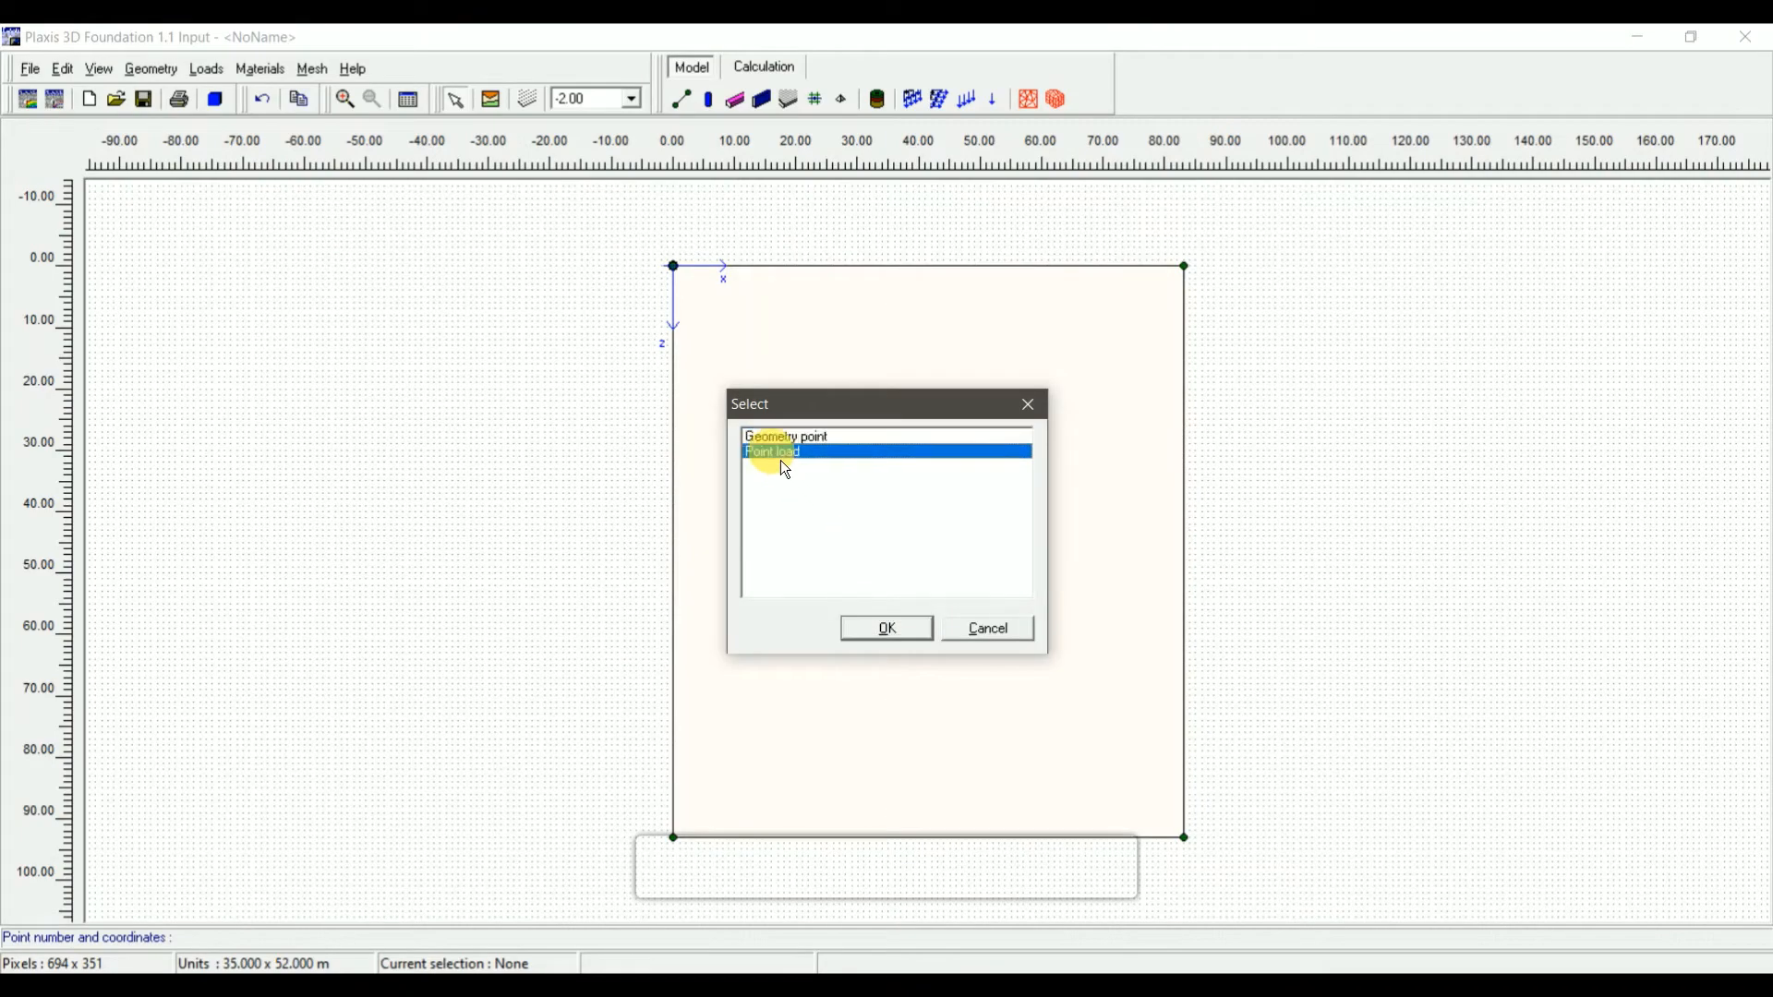
pyautogui.click(927, 623)
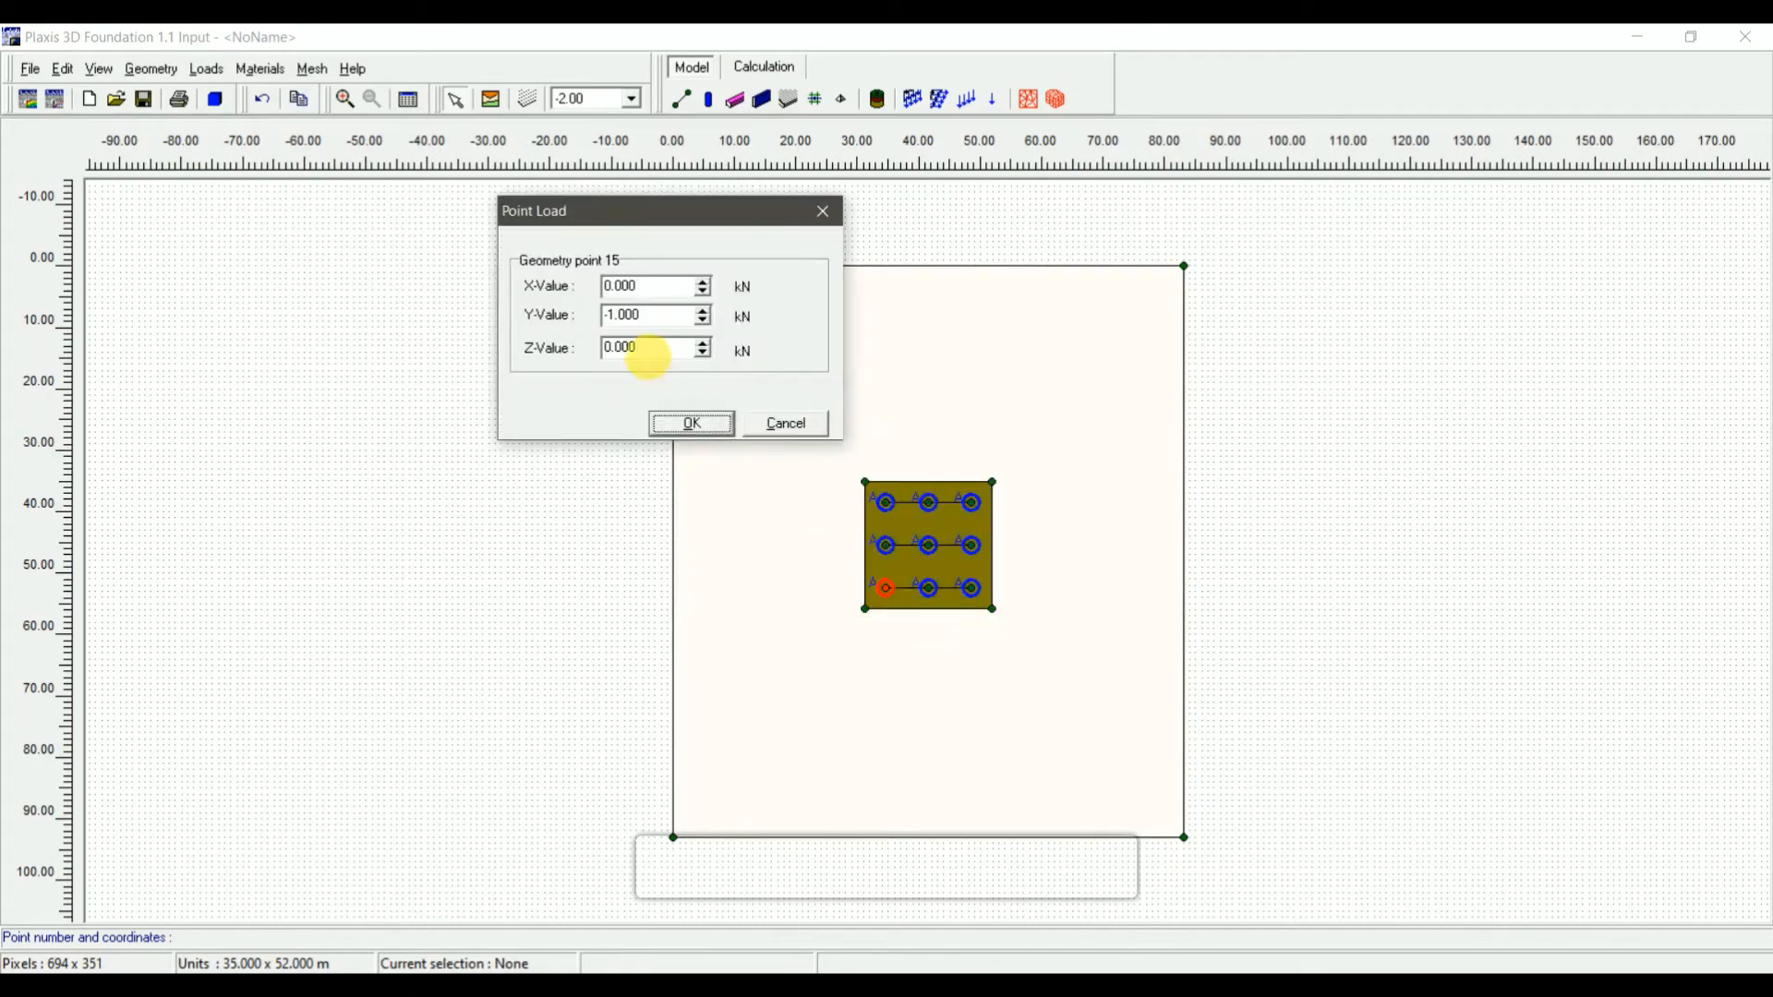
pyautogui.moveTo(660, 320); pyautogui.dragTo(559, 317)
pyautogui.write('-3')
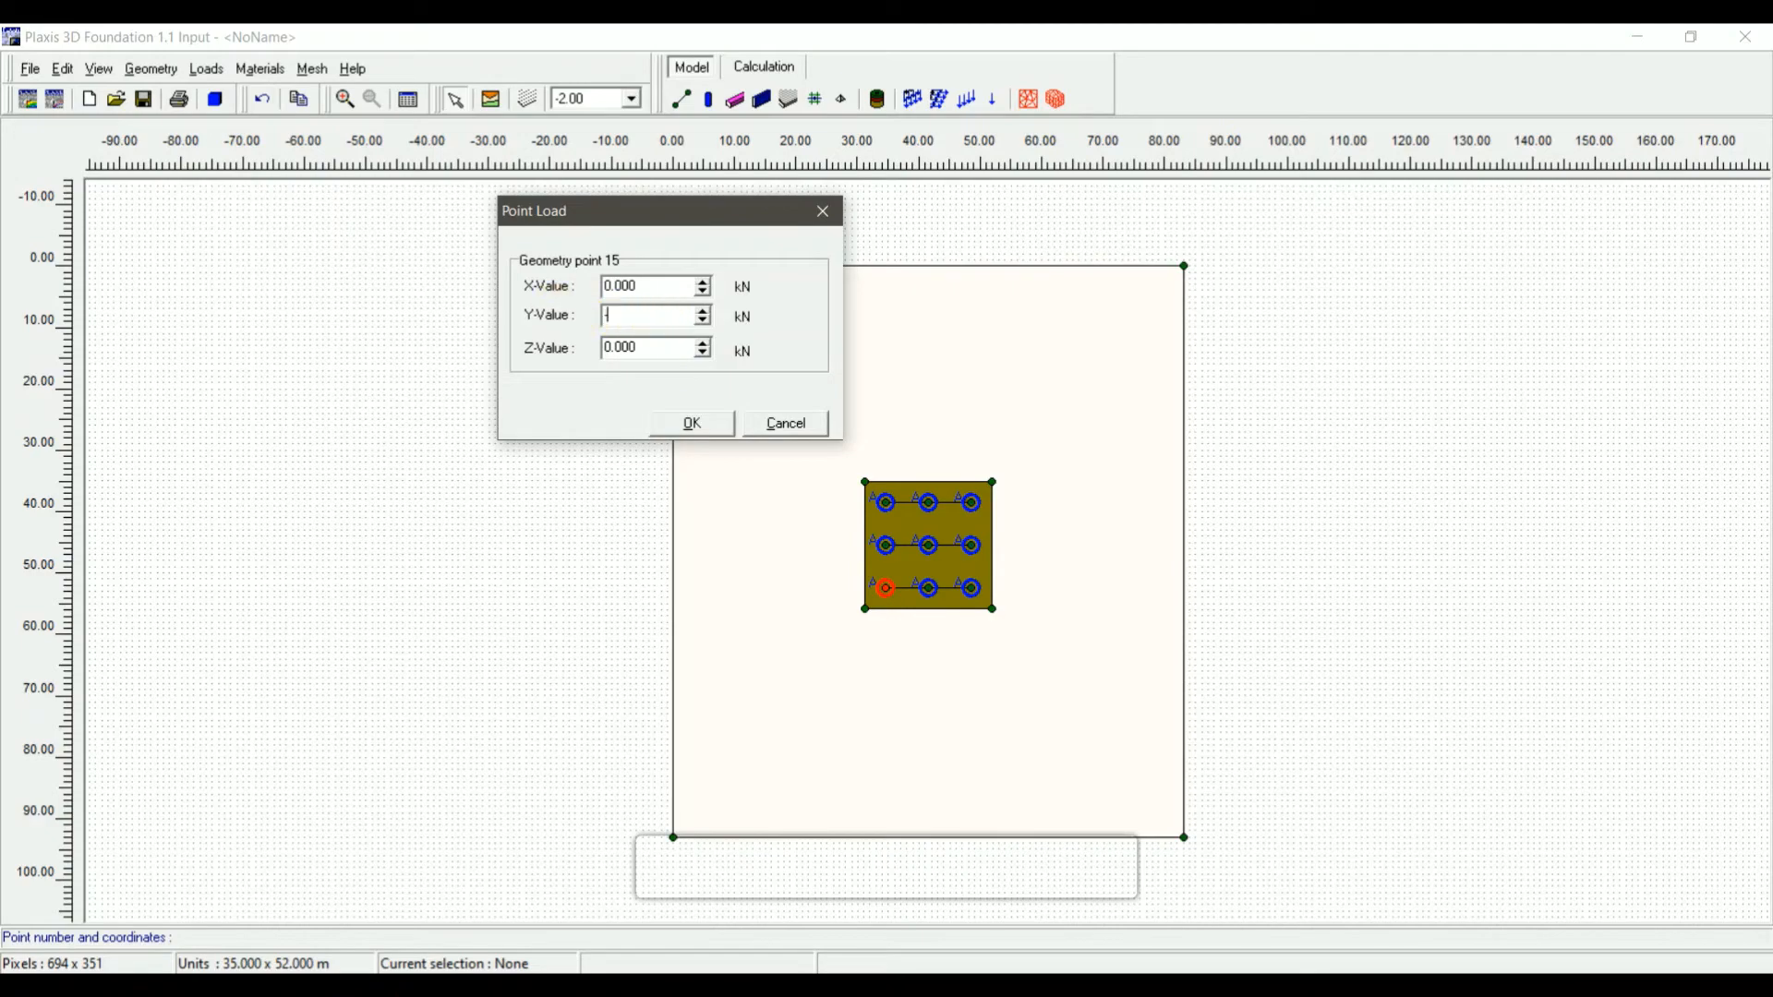
pyautogui.write('000')
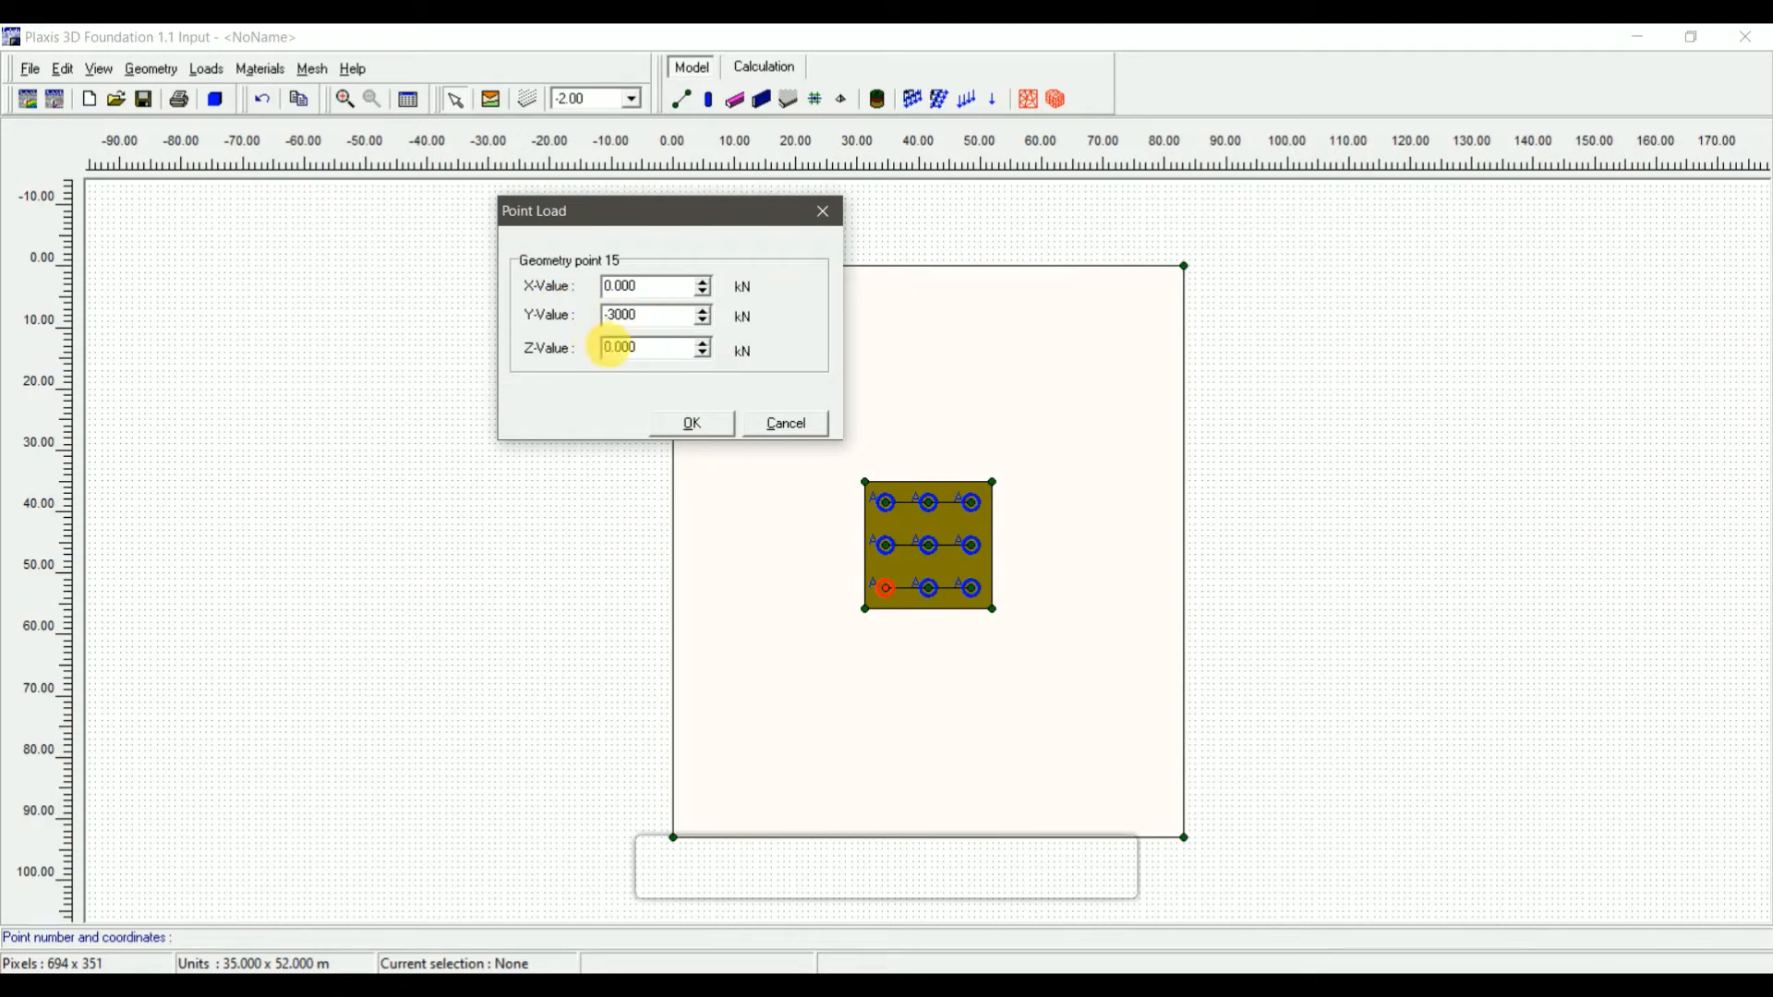
pyautogui.click(692, 424)
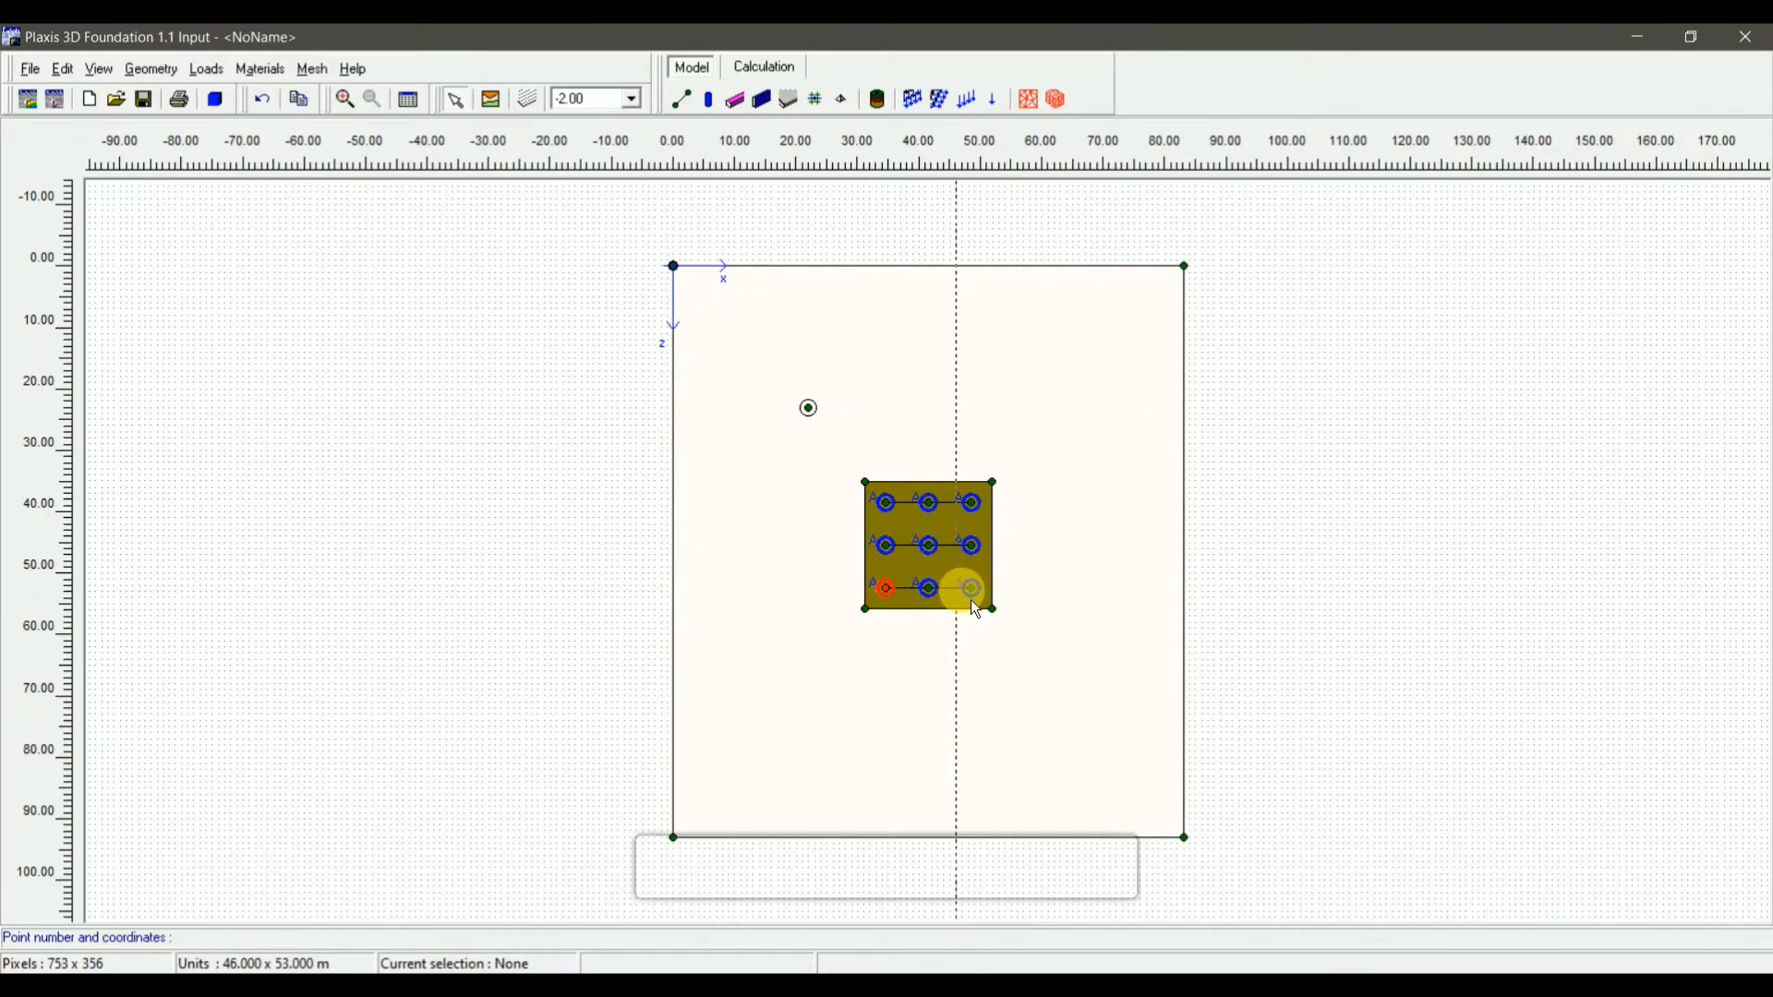
# Set the Y-value of the point load at (48.5, 52.5), the end of the third line, to -3000 kN
pyautogui.doubleClick(971, 590)
pyautogui.click(785, 452)
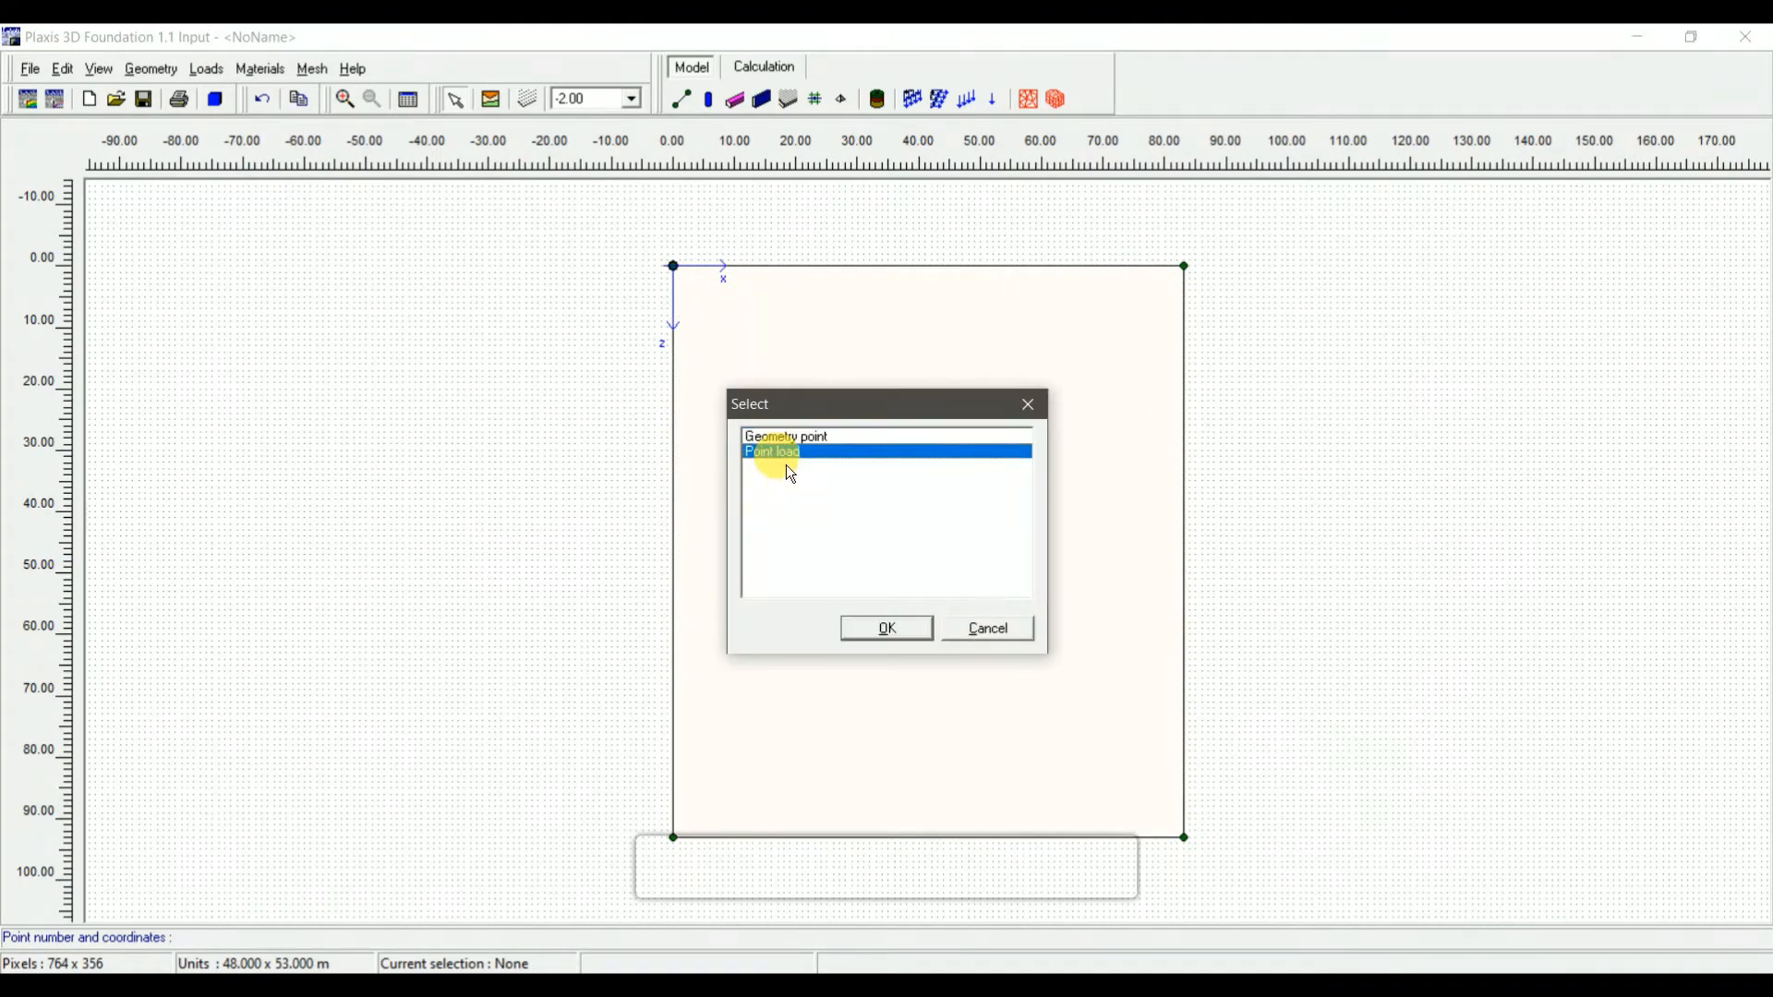
pyautogui.click(914, 646)
pyautogui.press('Tab')
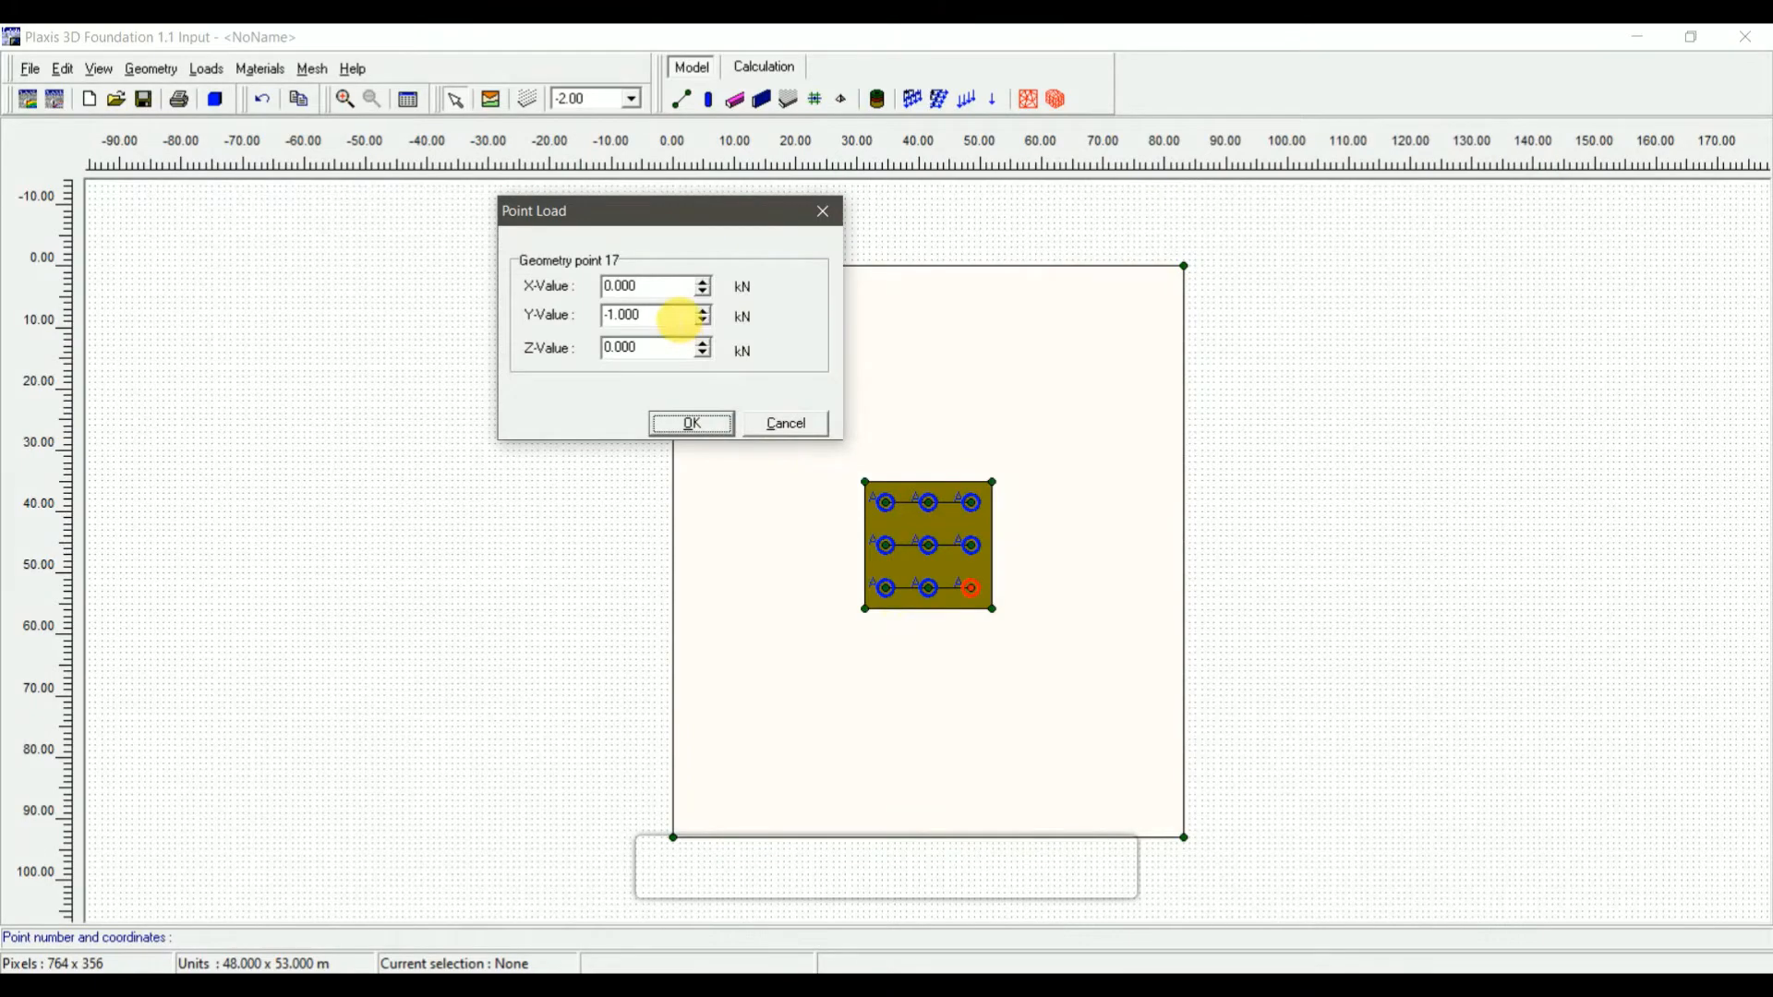
pyautogui.write('-3000')
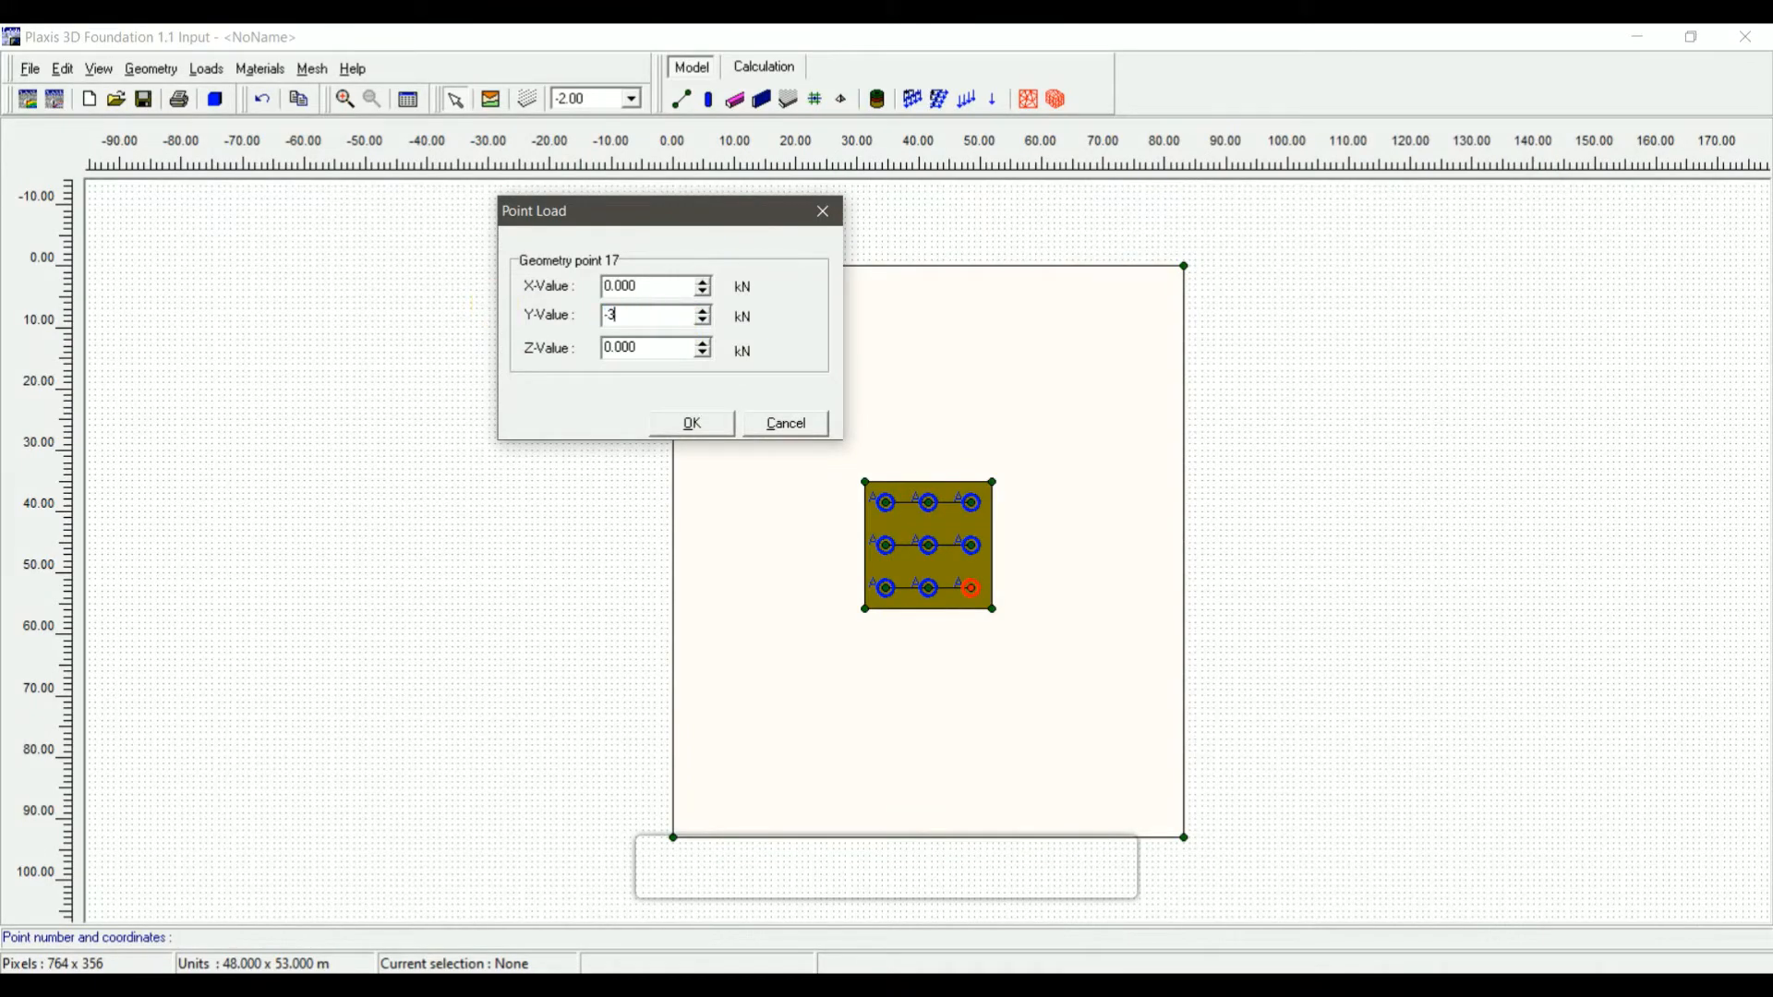
pyautogui.click(694, 432)
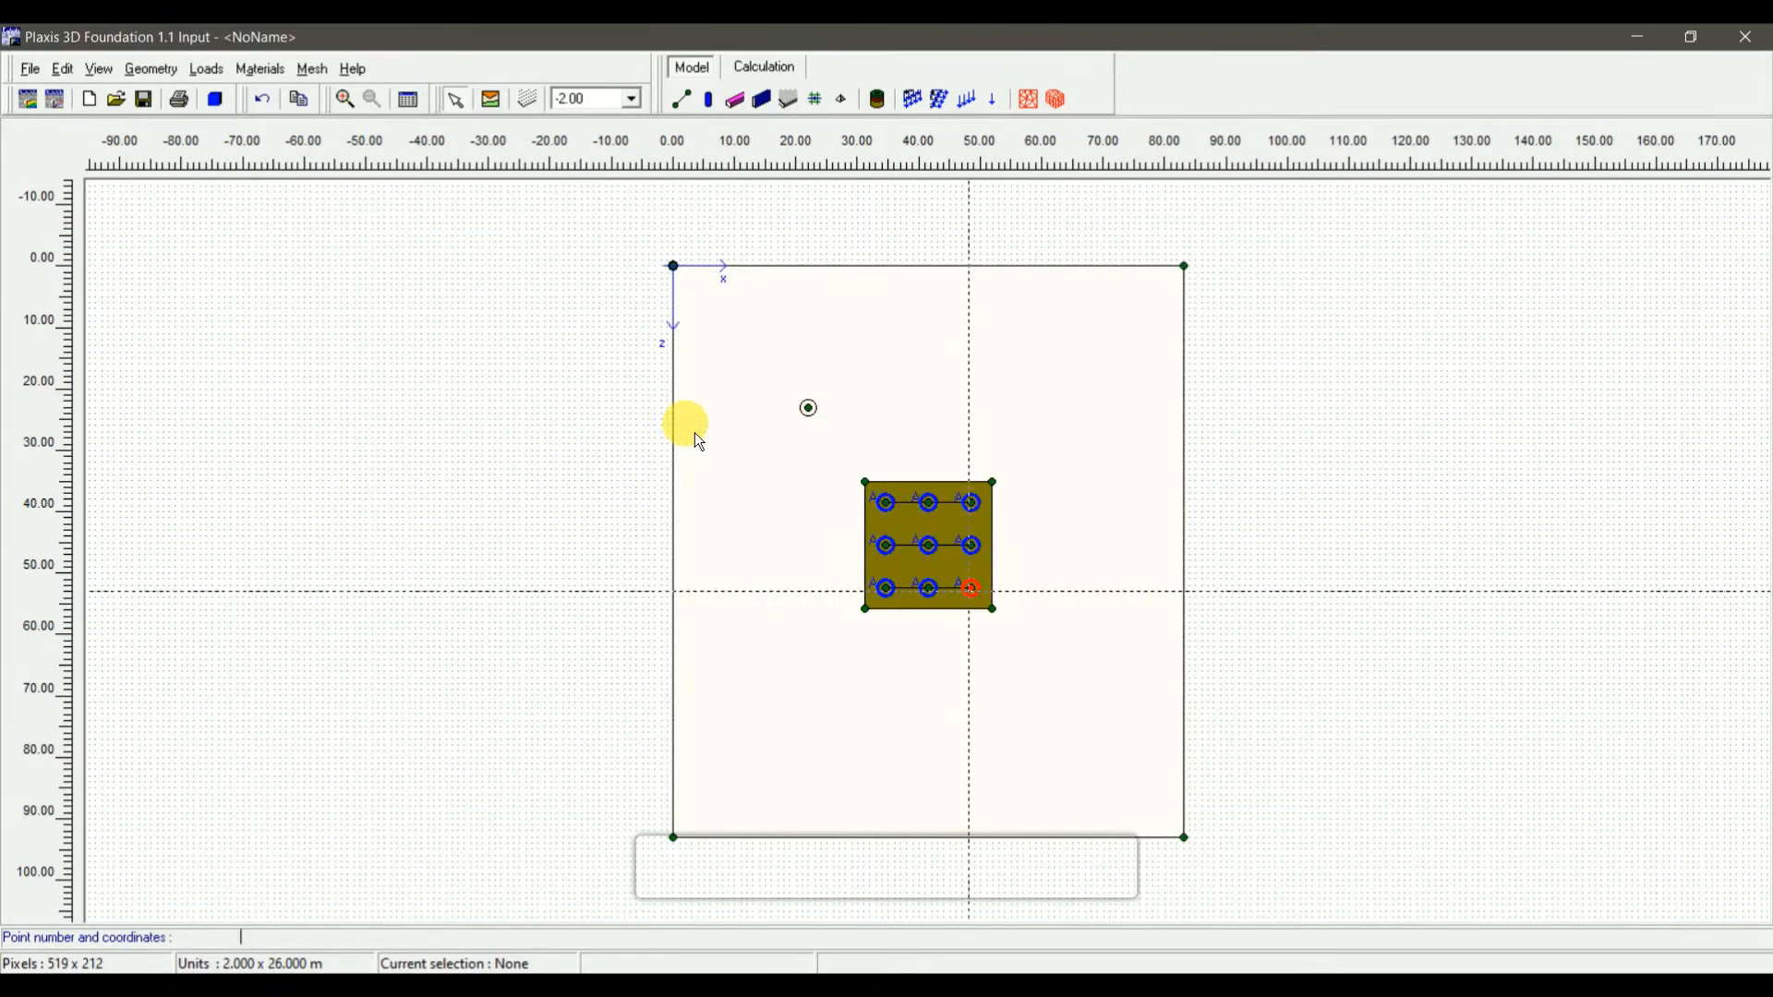
# Generate the 2D mesh of the model and update back to the input
pyautogui.click(1038, 111)
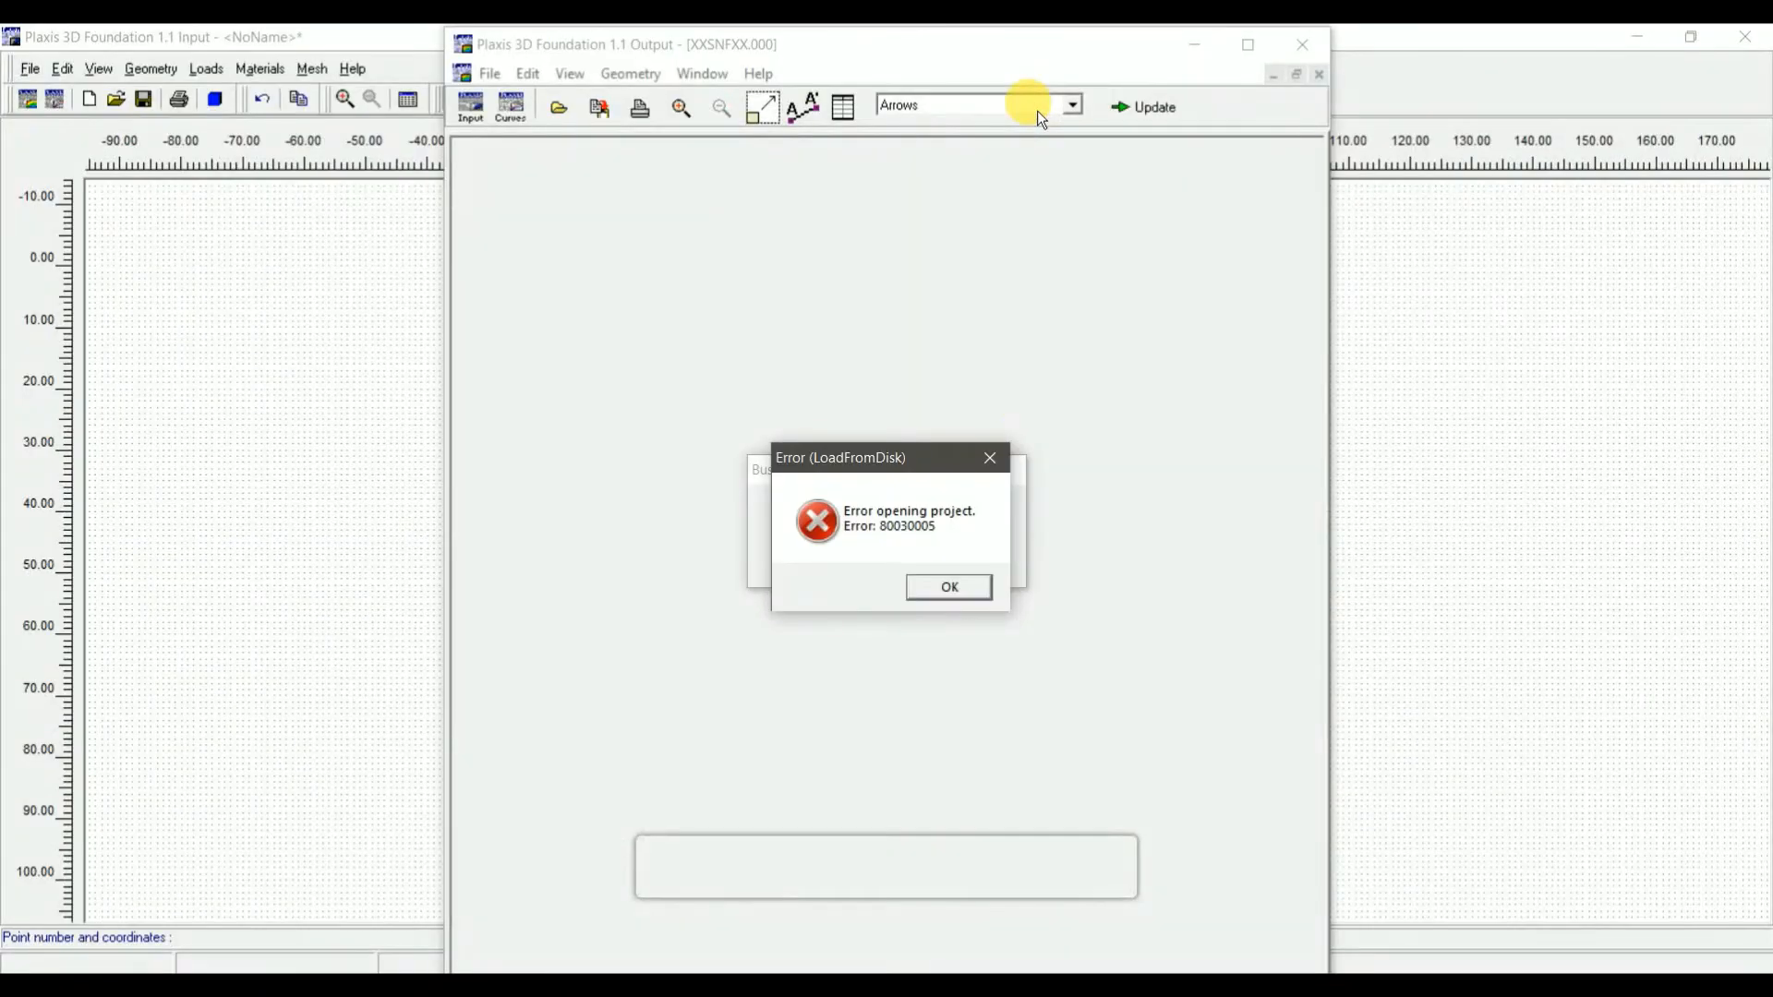
pyautogui.click(965, 587)
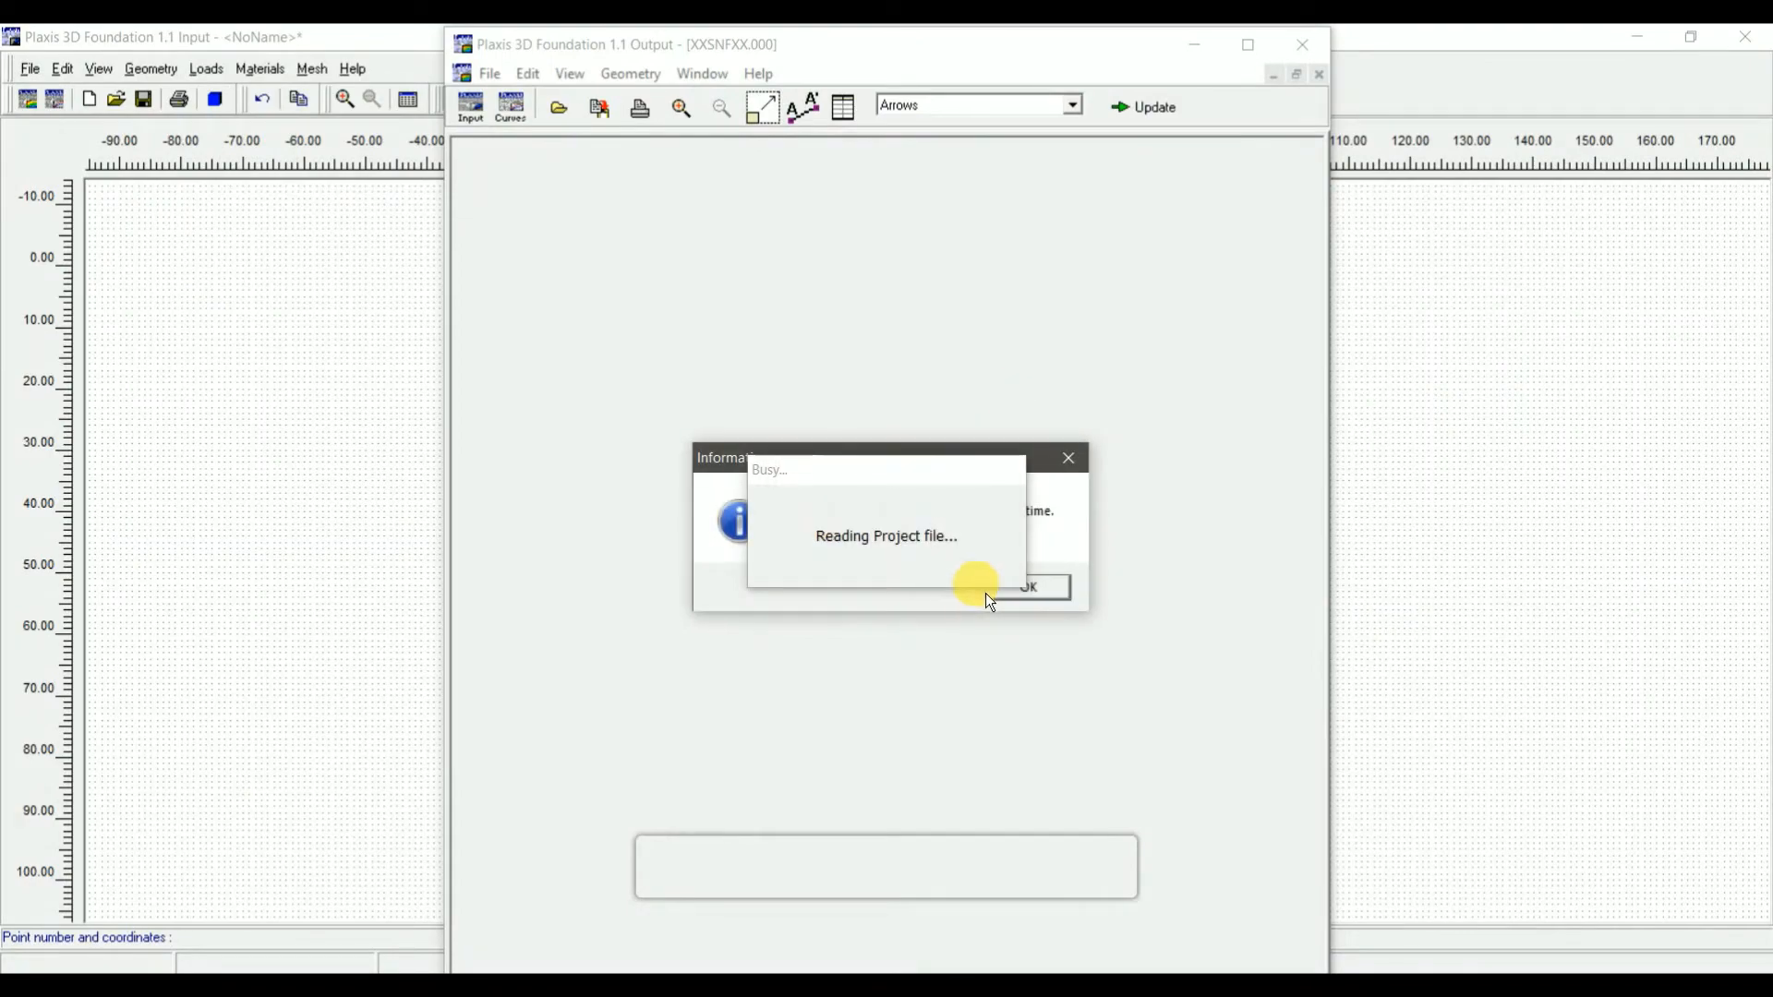
pyautogui.click(1037, 601)
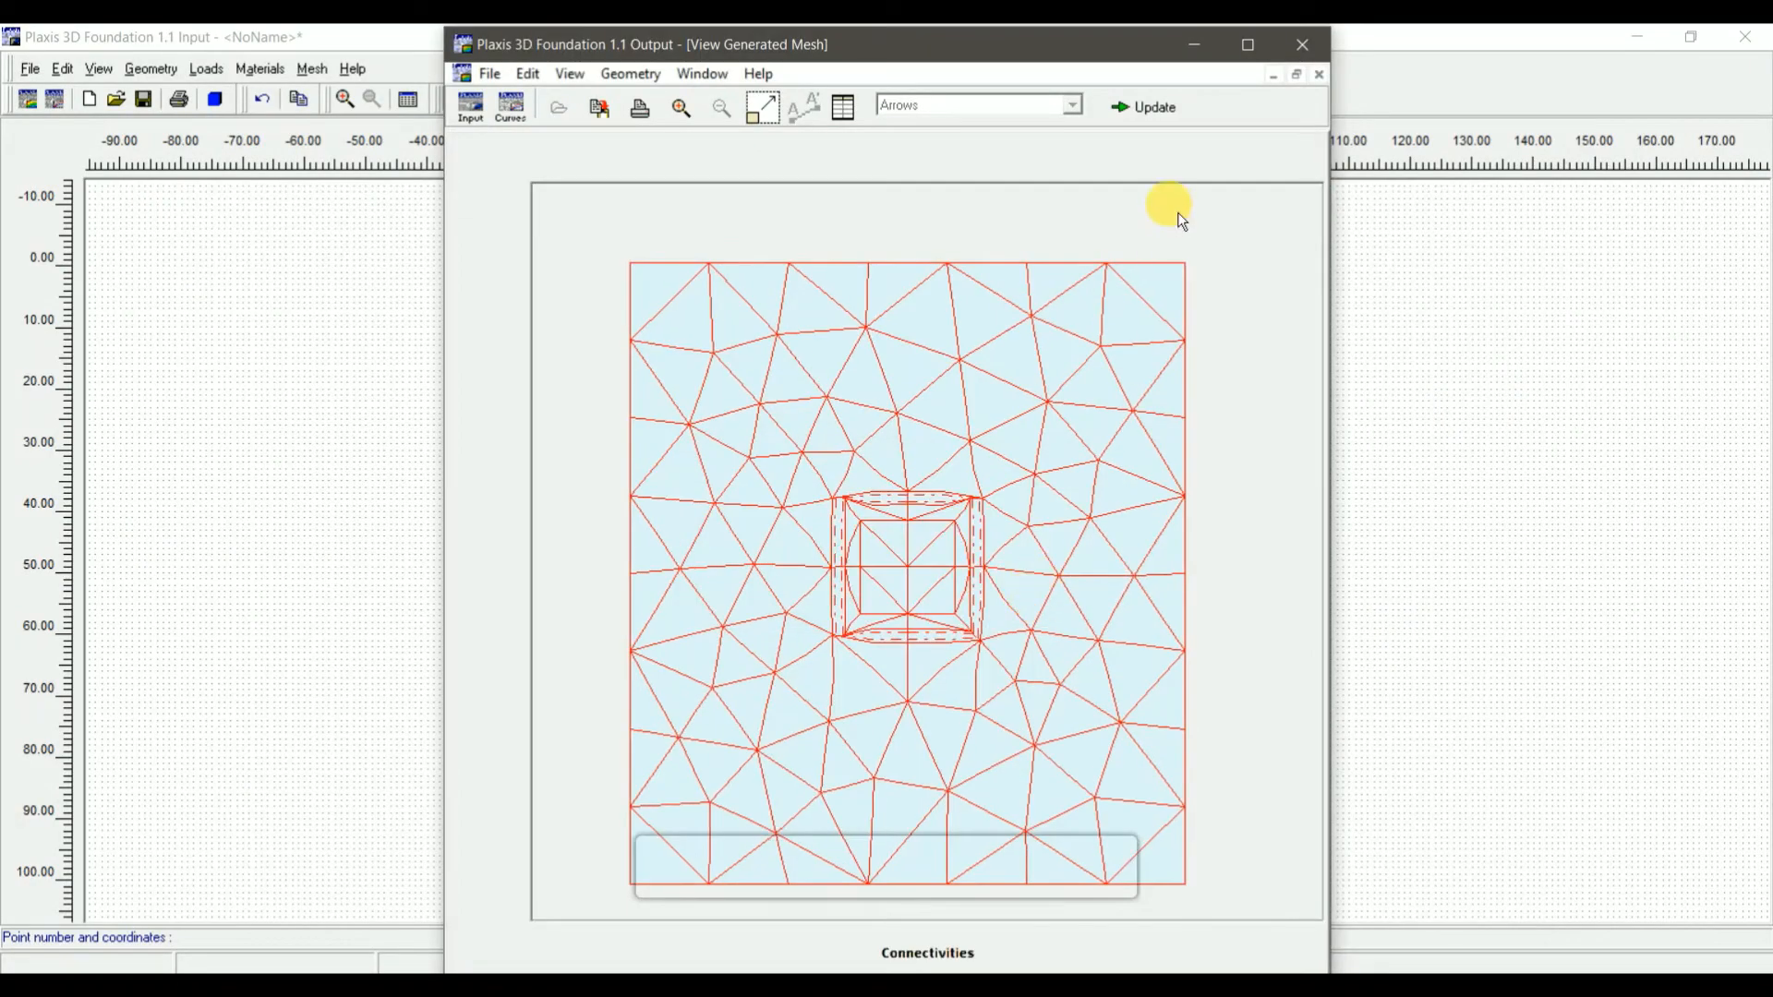
pyautogui.click(1155, 107)
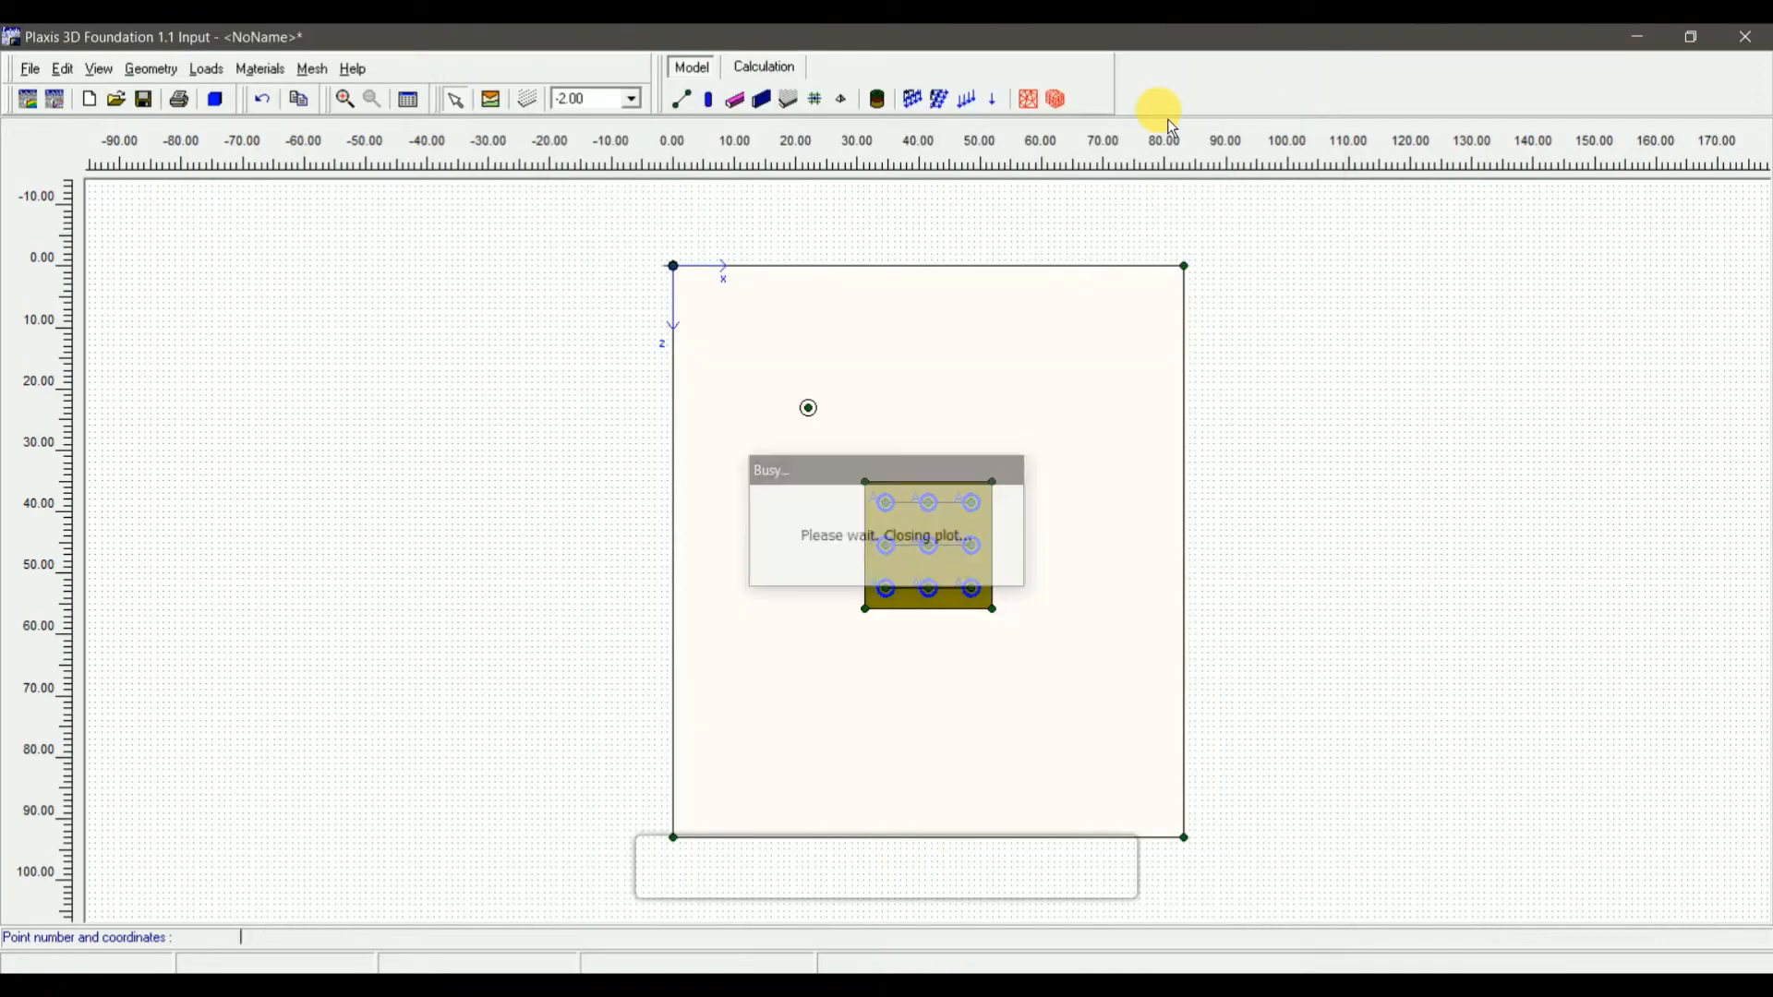
# Generate the 3D mesh, view it with the structures, and update back to the input
pyautogui.click(1071, 112)
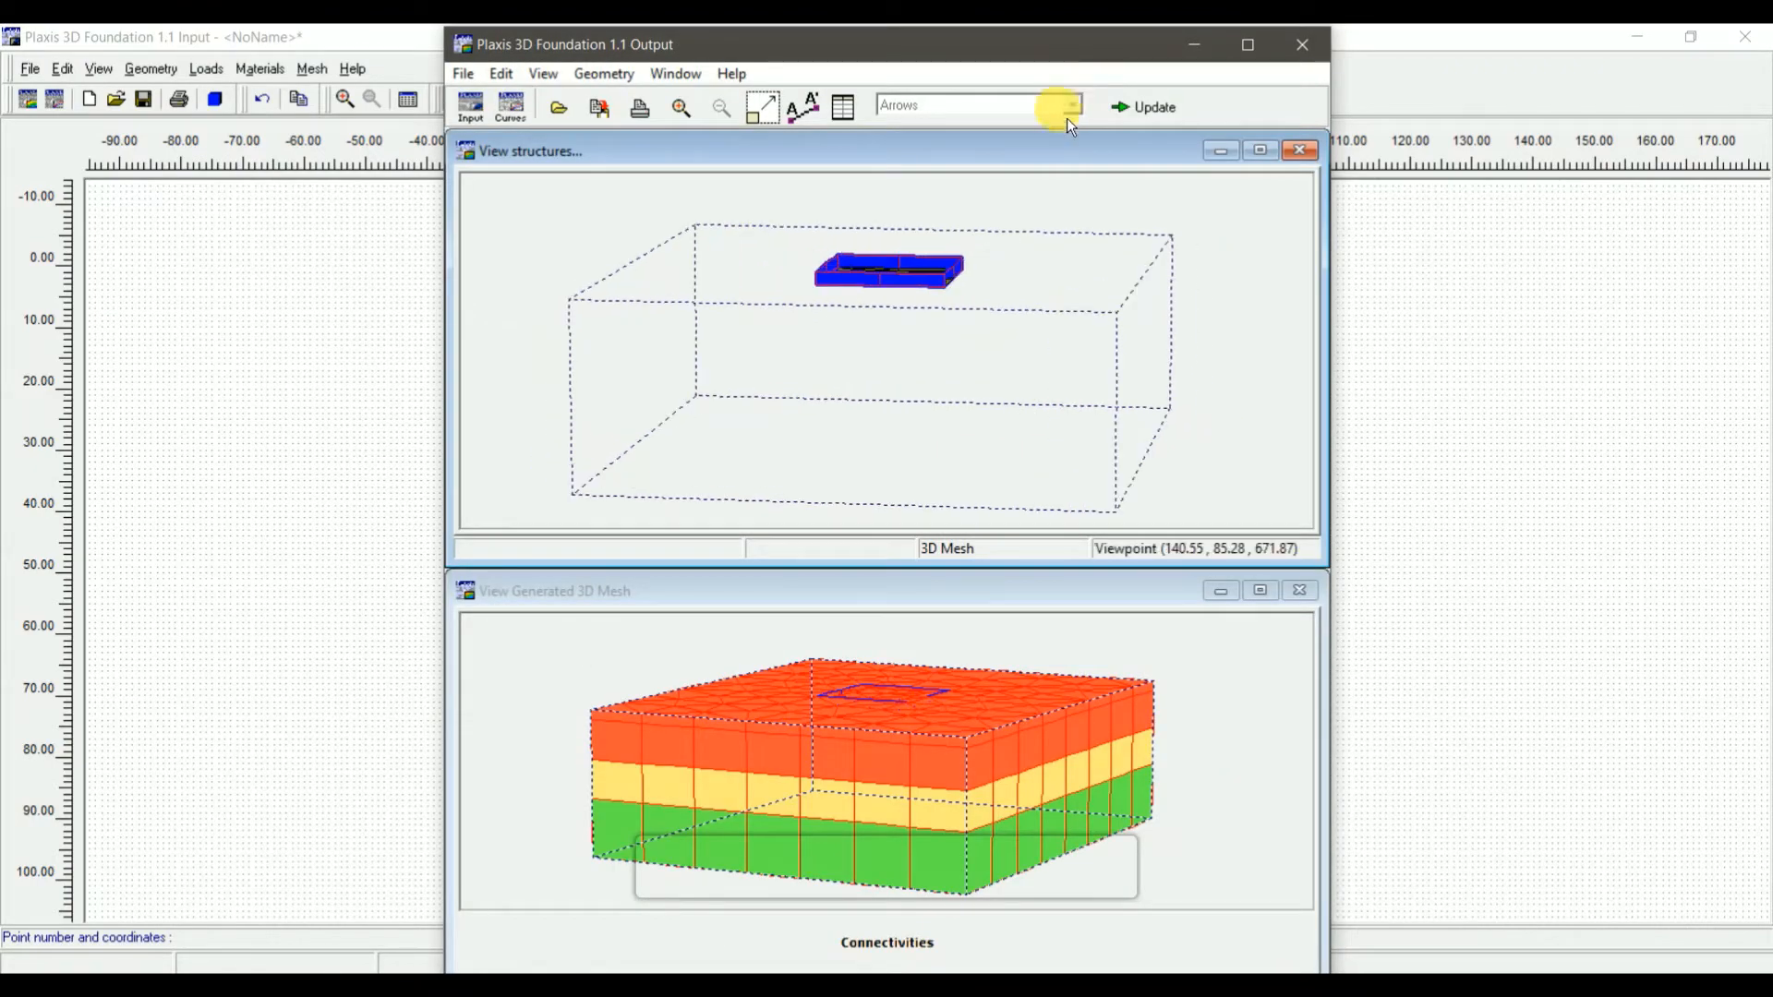
pyautogui.click(936, 606)
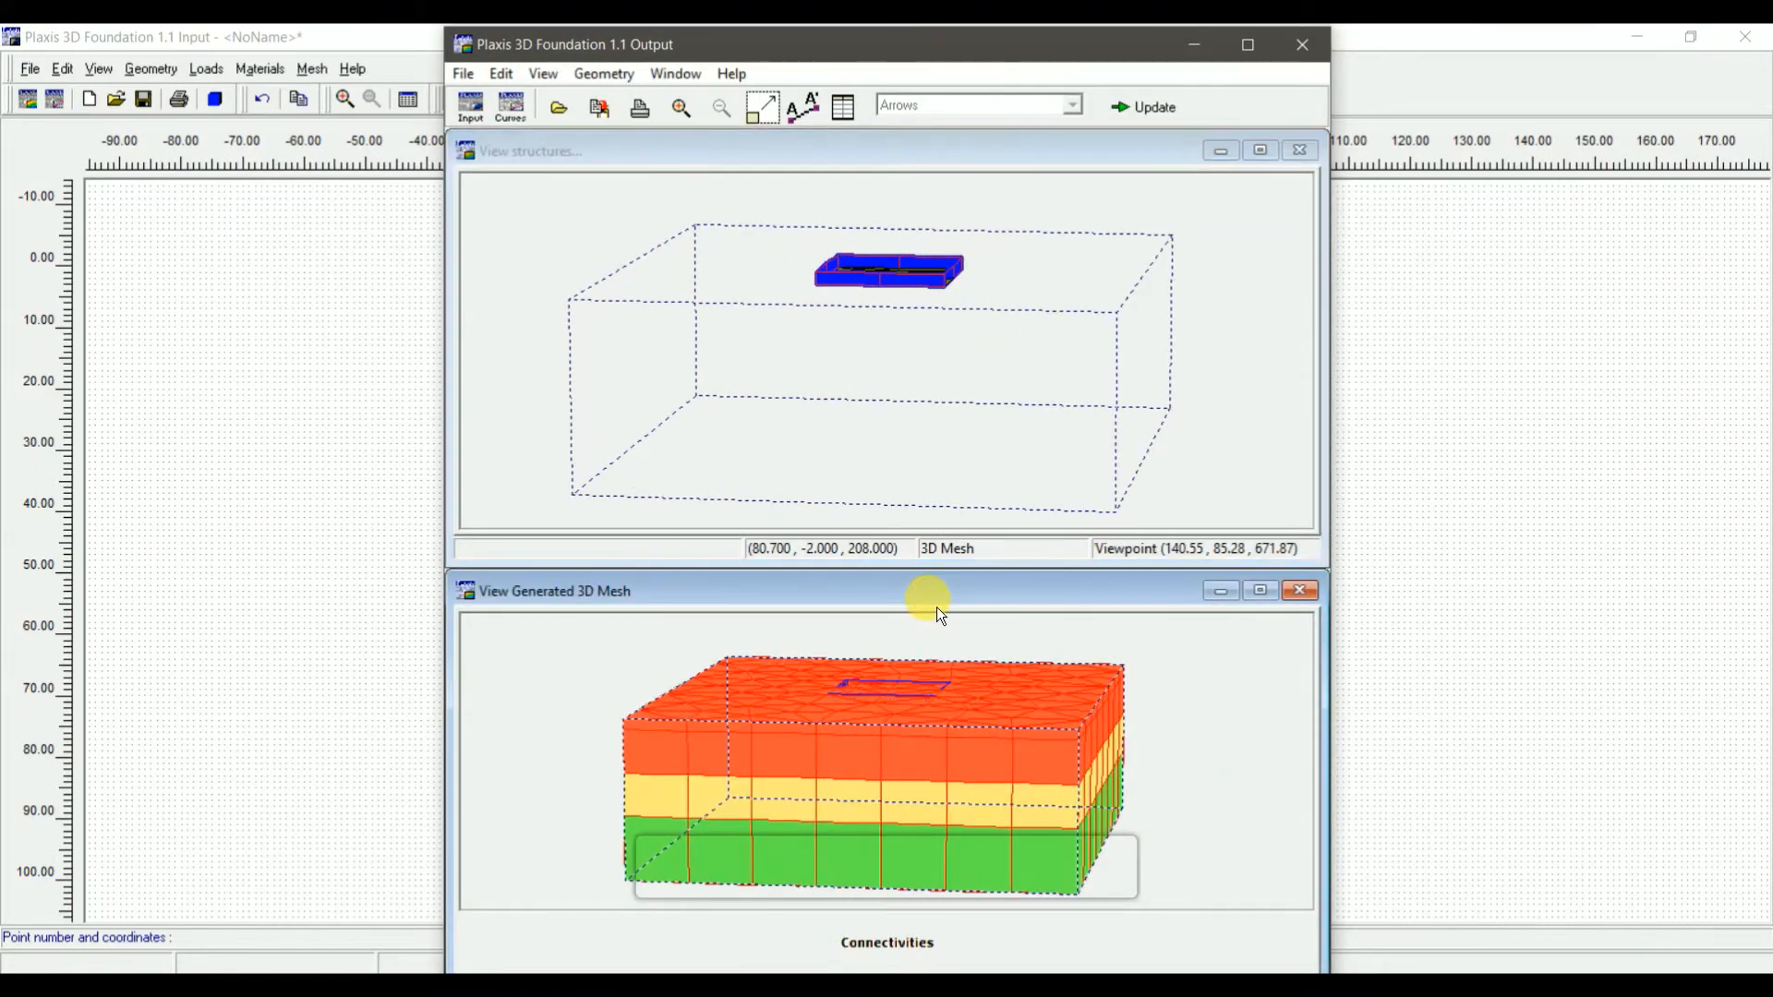
pyautogui.click(1165, 108)
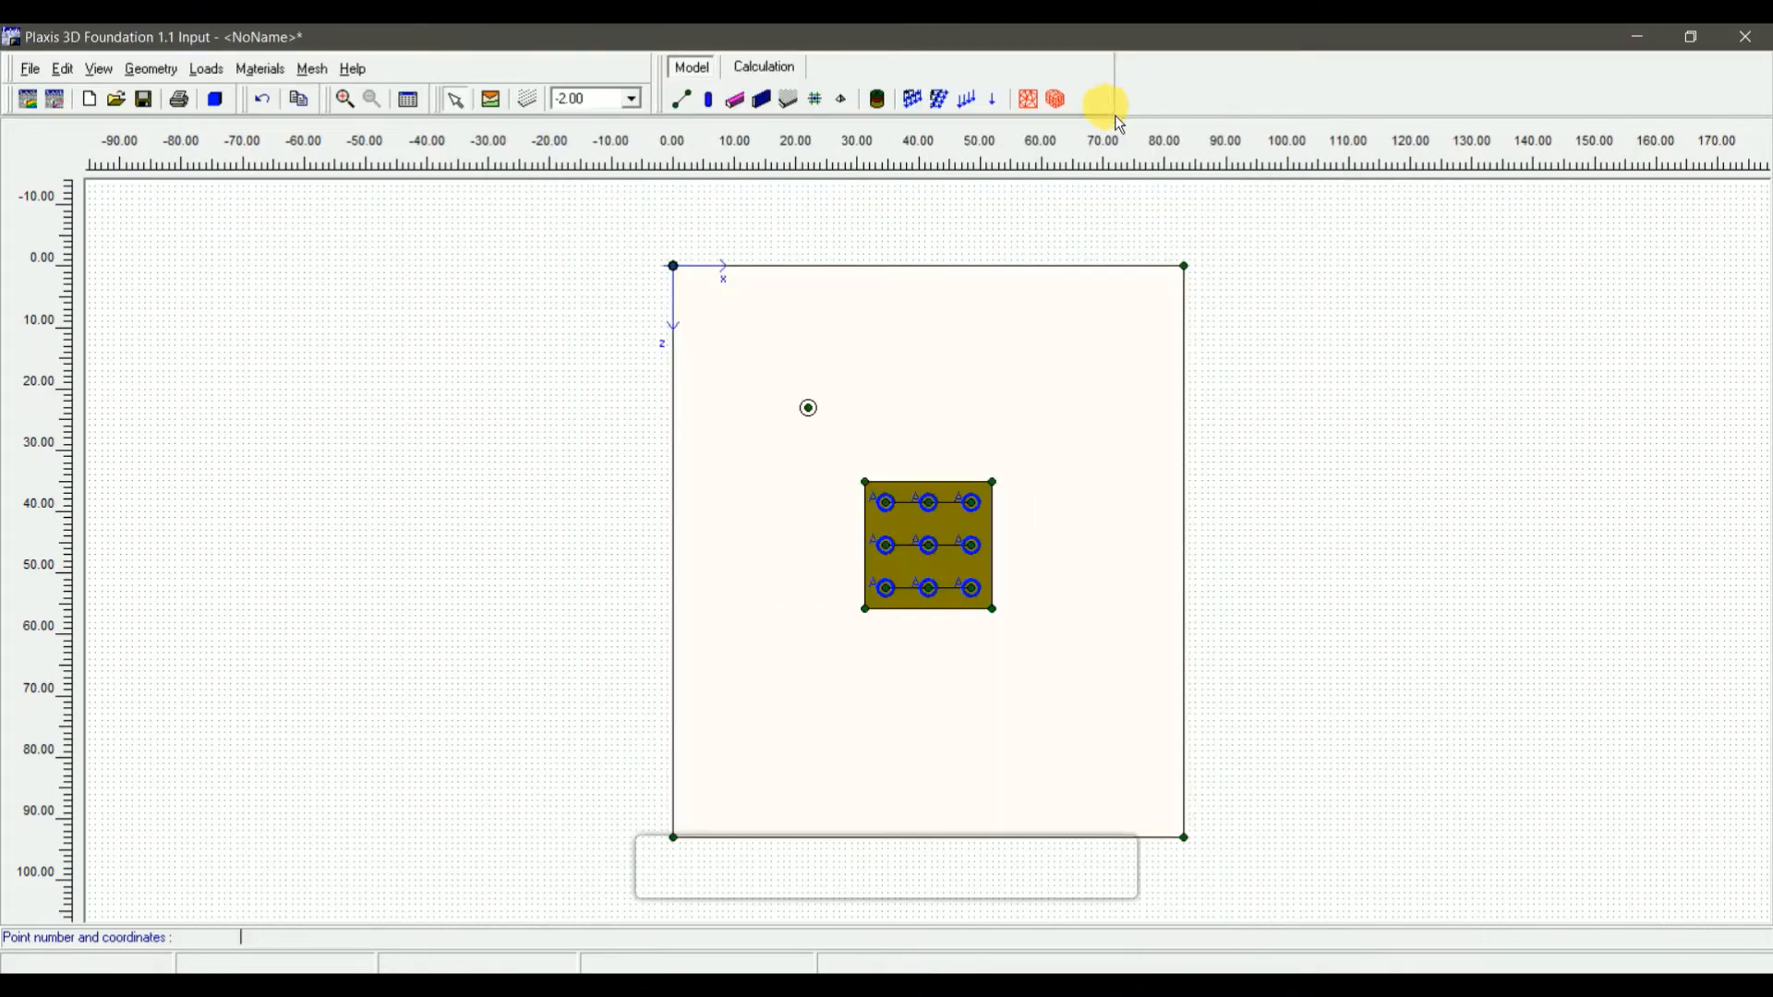
# Switch to calculation mode, saving the project as raft on the Desktop
pyautogui.click(787, 70)
pyautogui.click(866, 578)
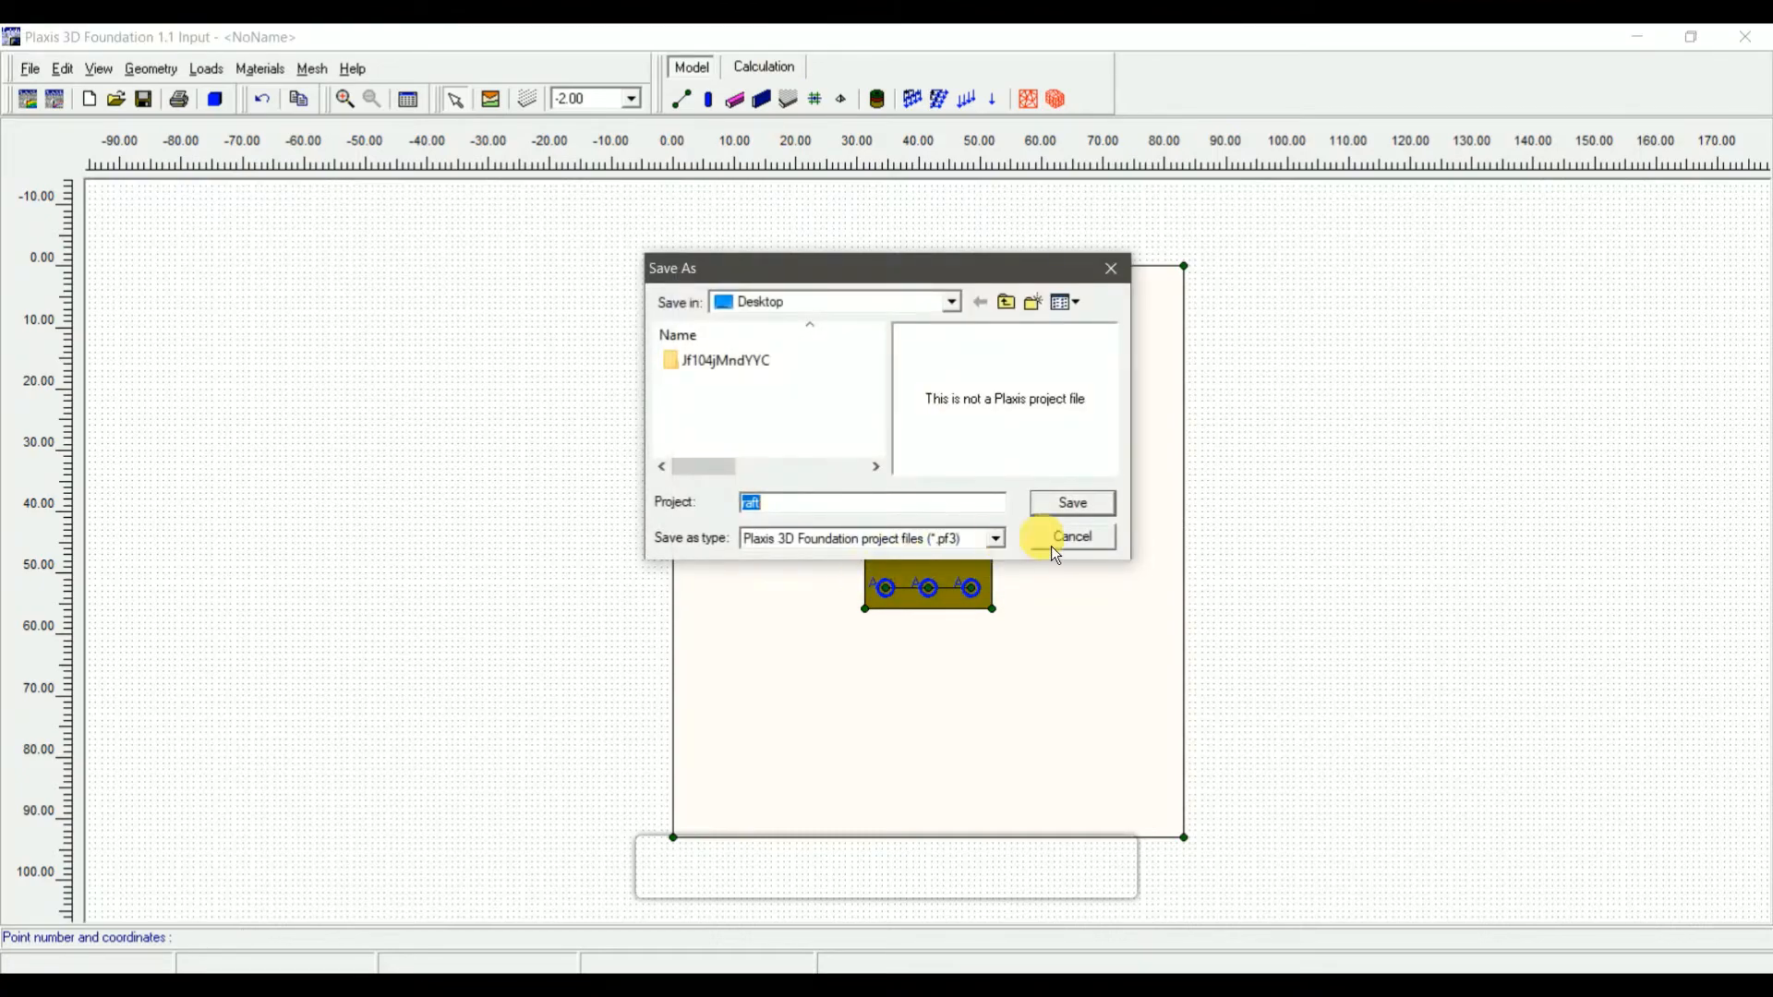
pyautogui.click(1098, 513)
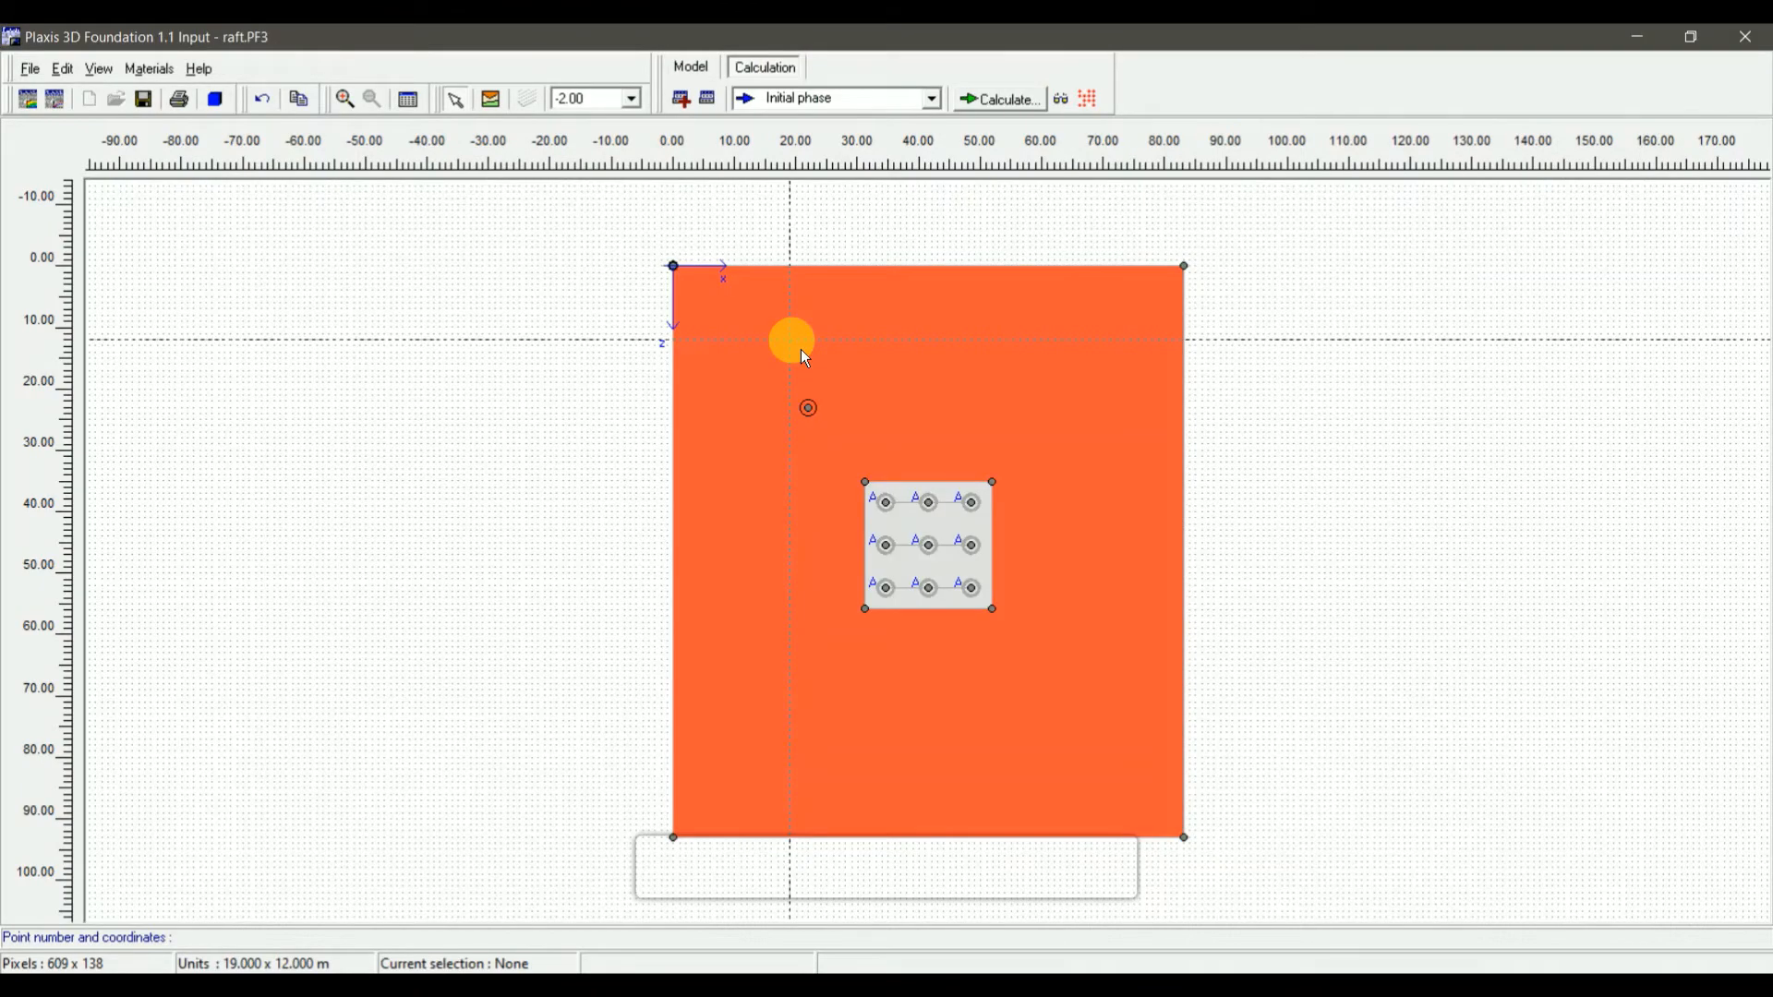
# Add a first calculation phase starting from the initial phase and name it excavation
pyautogui.click(680, 111)
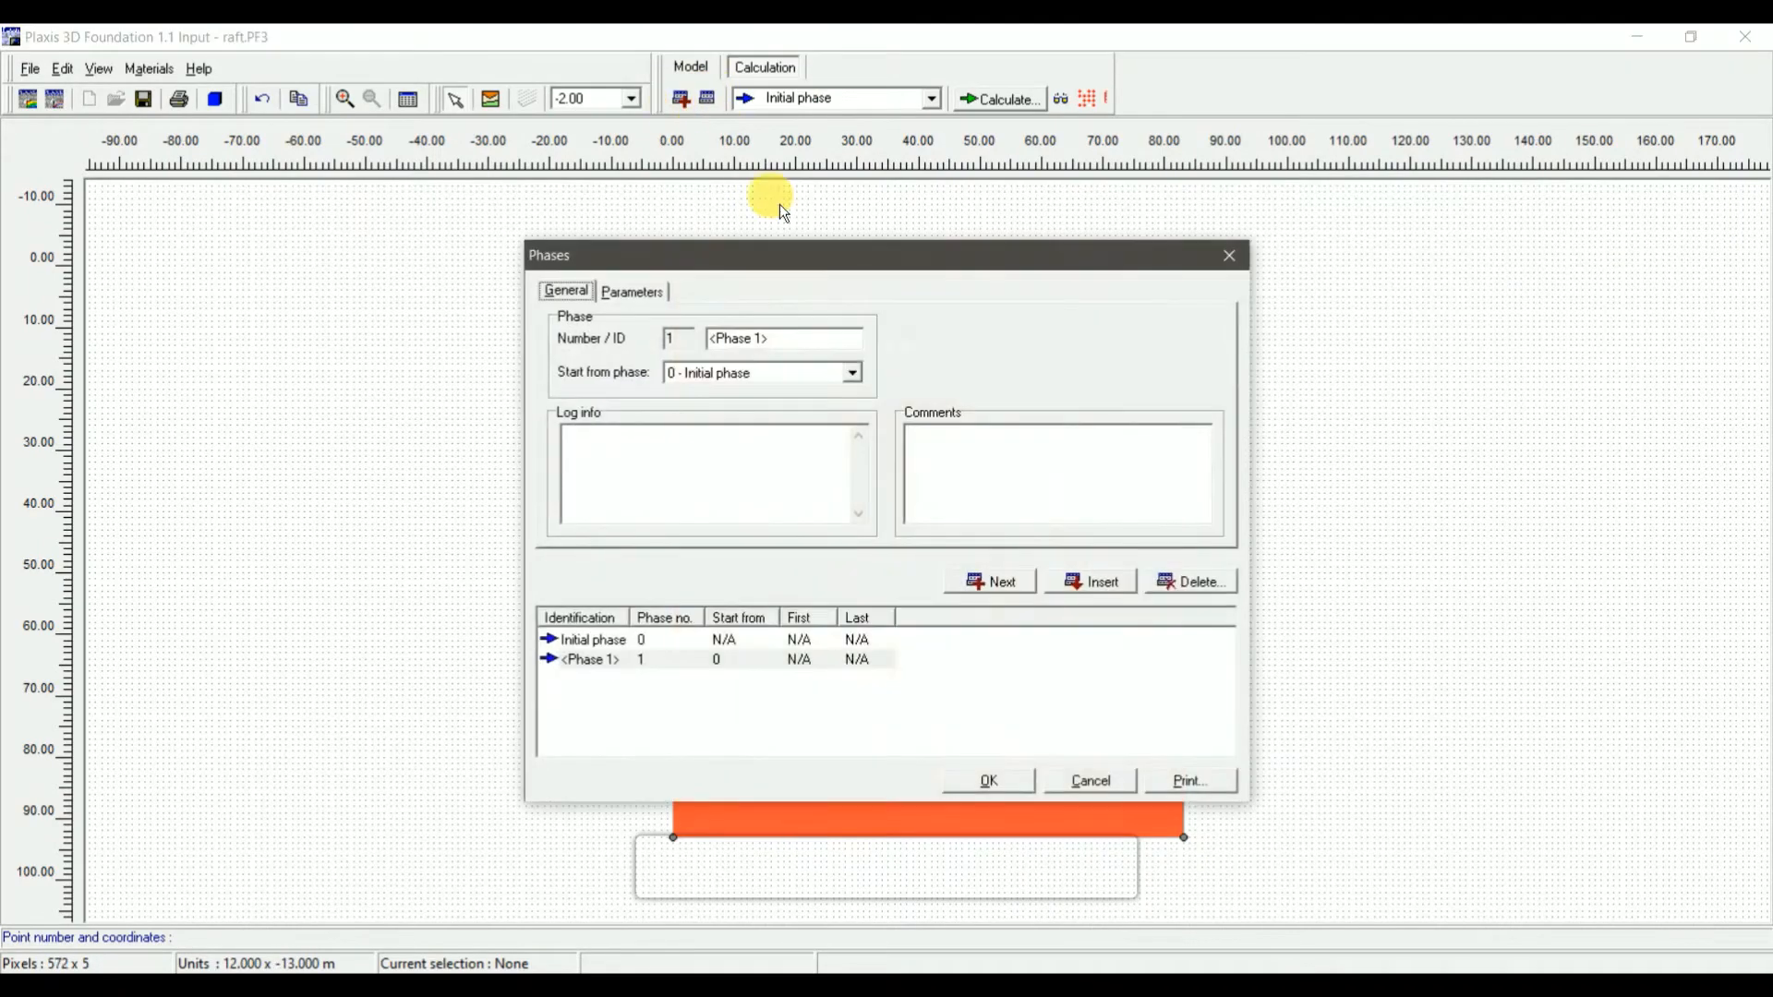
pyautogui.doubleClick(792, 338)
pyautogui.write('excavation')
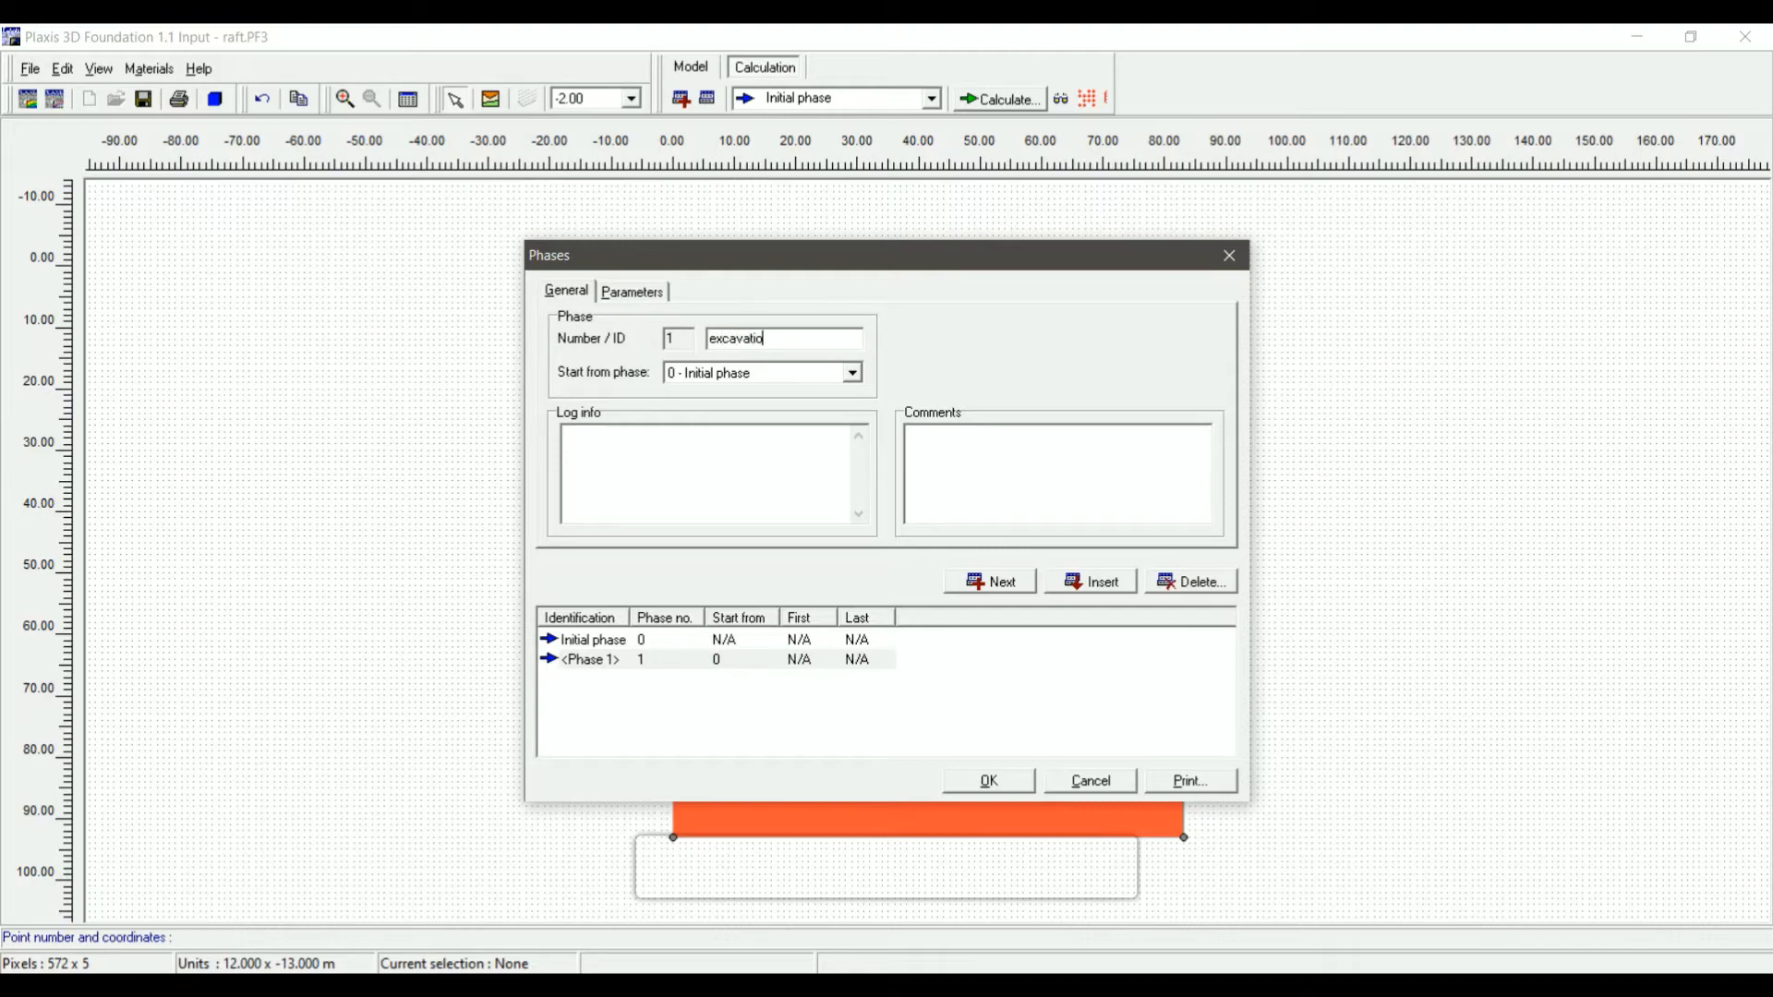
# Add a second phase named loading that starts from the excavation phase, with displacements reset to zero
pyautogui.click(972, 580)
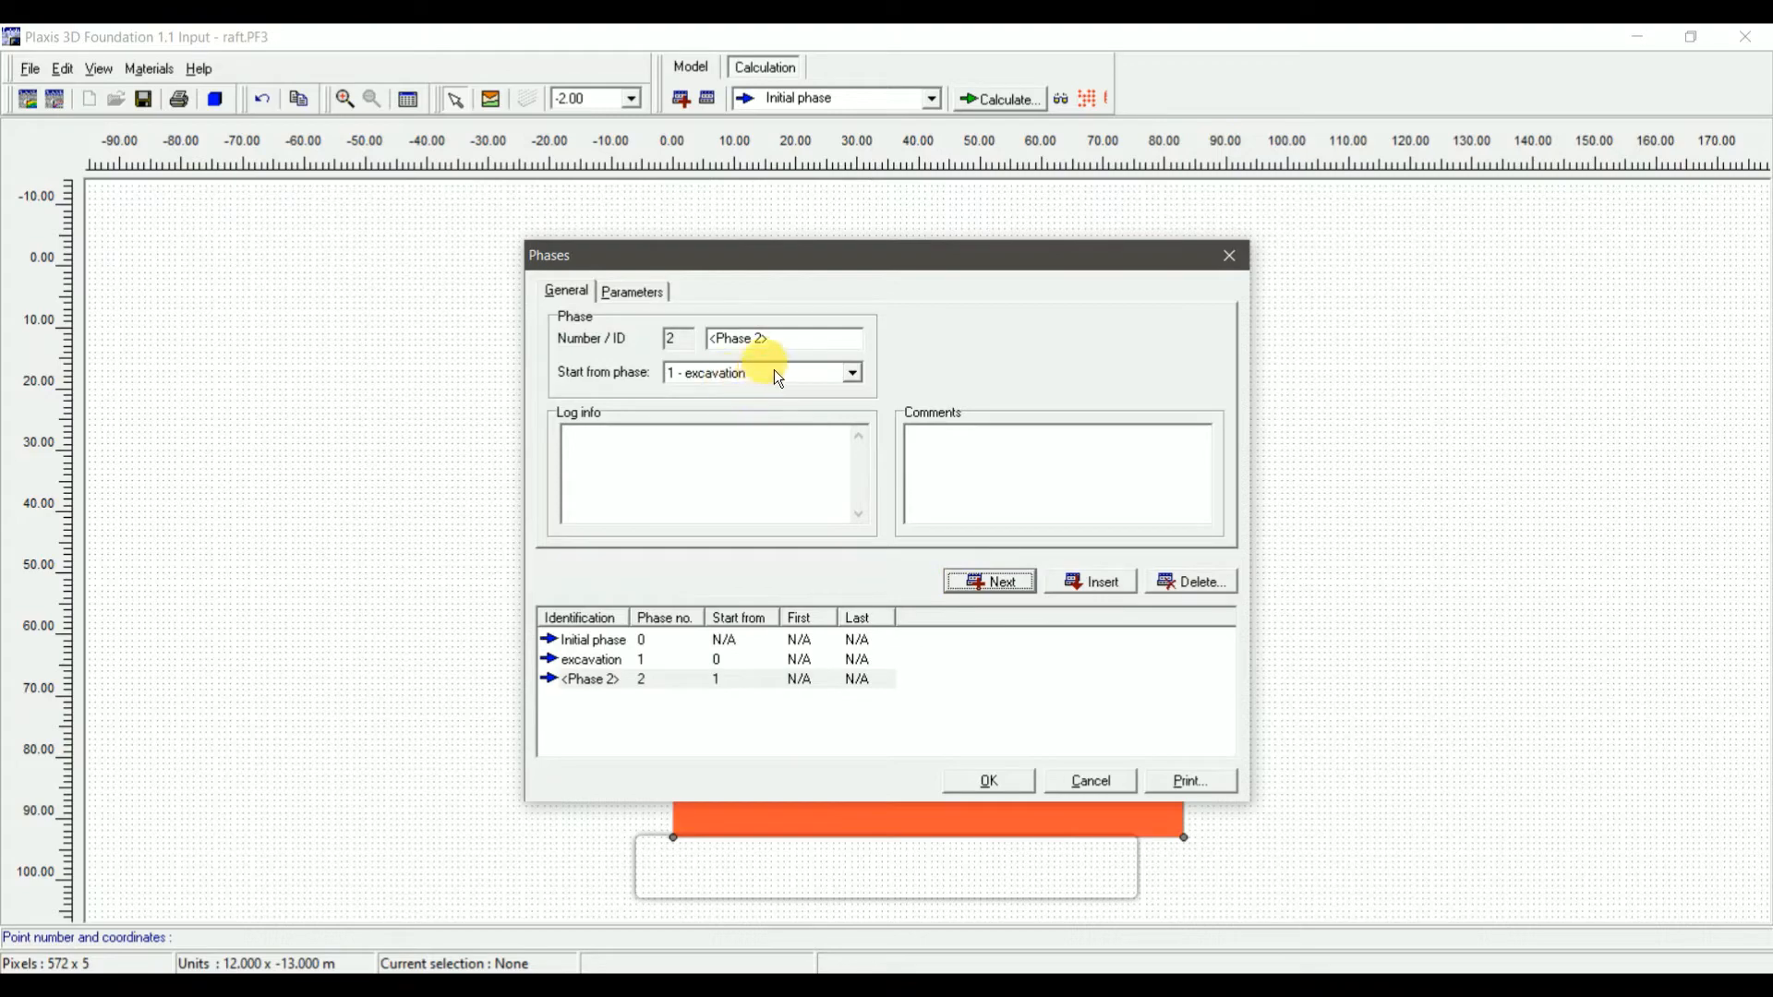
pyautogui.moveTo(780, 348); pyautogui.dragTo(673, 340)
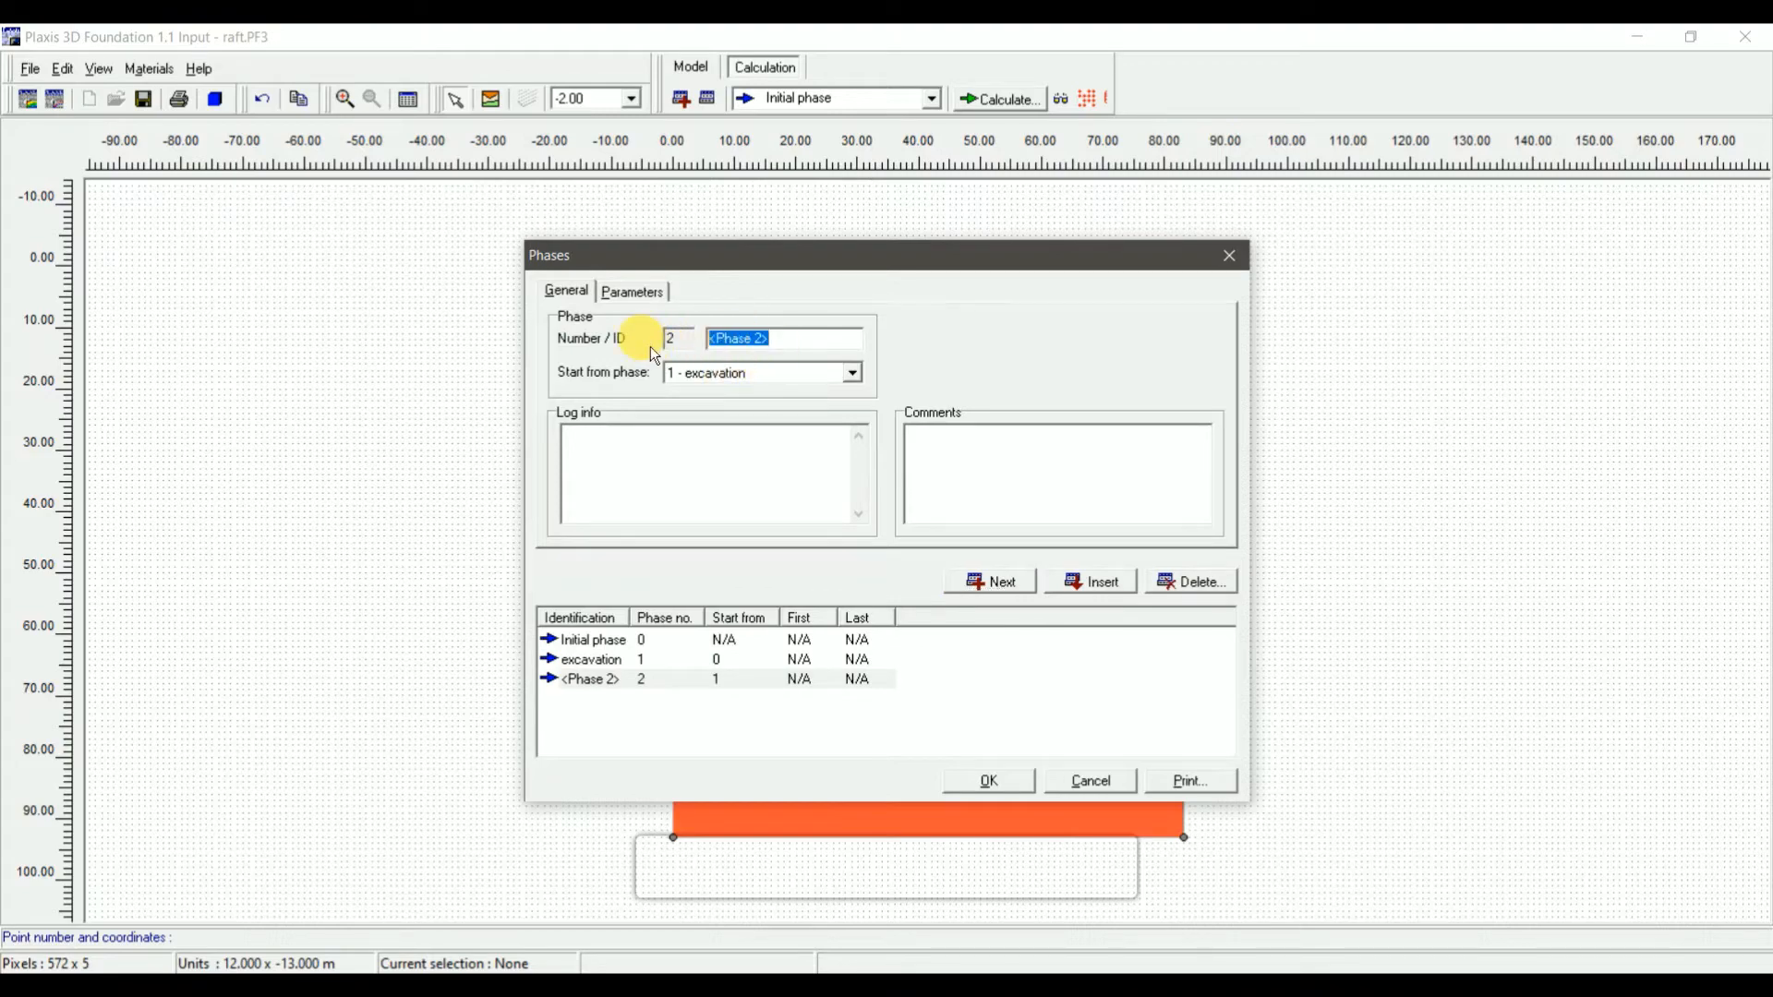
pyautogui.click(850, 383)
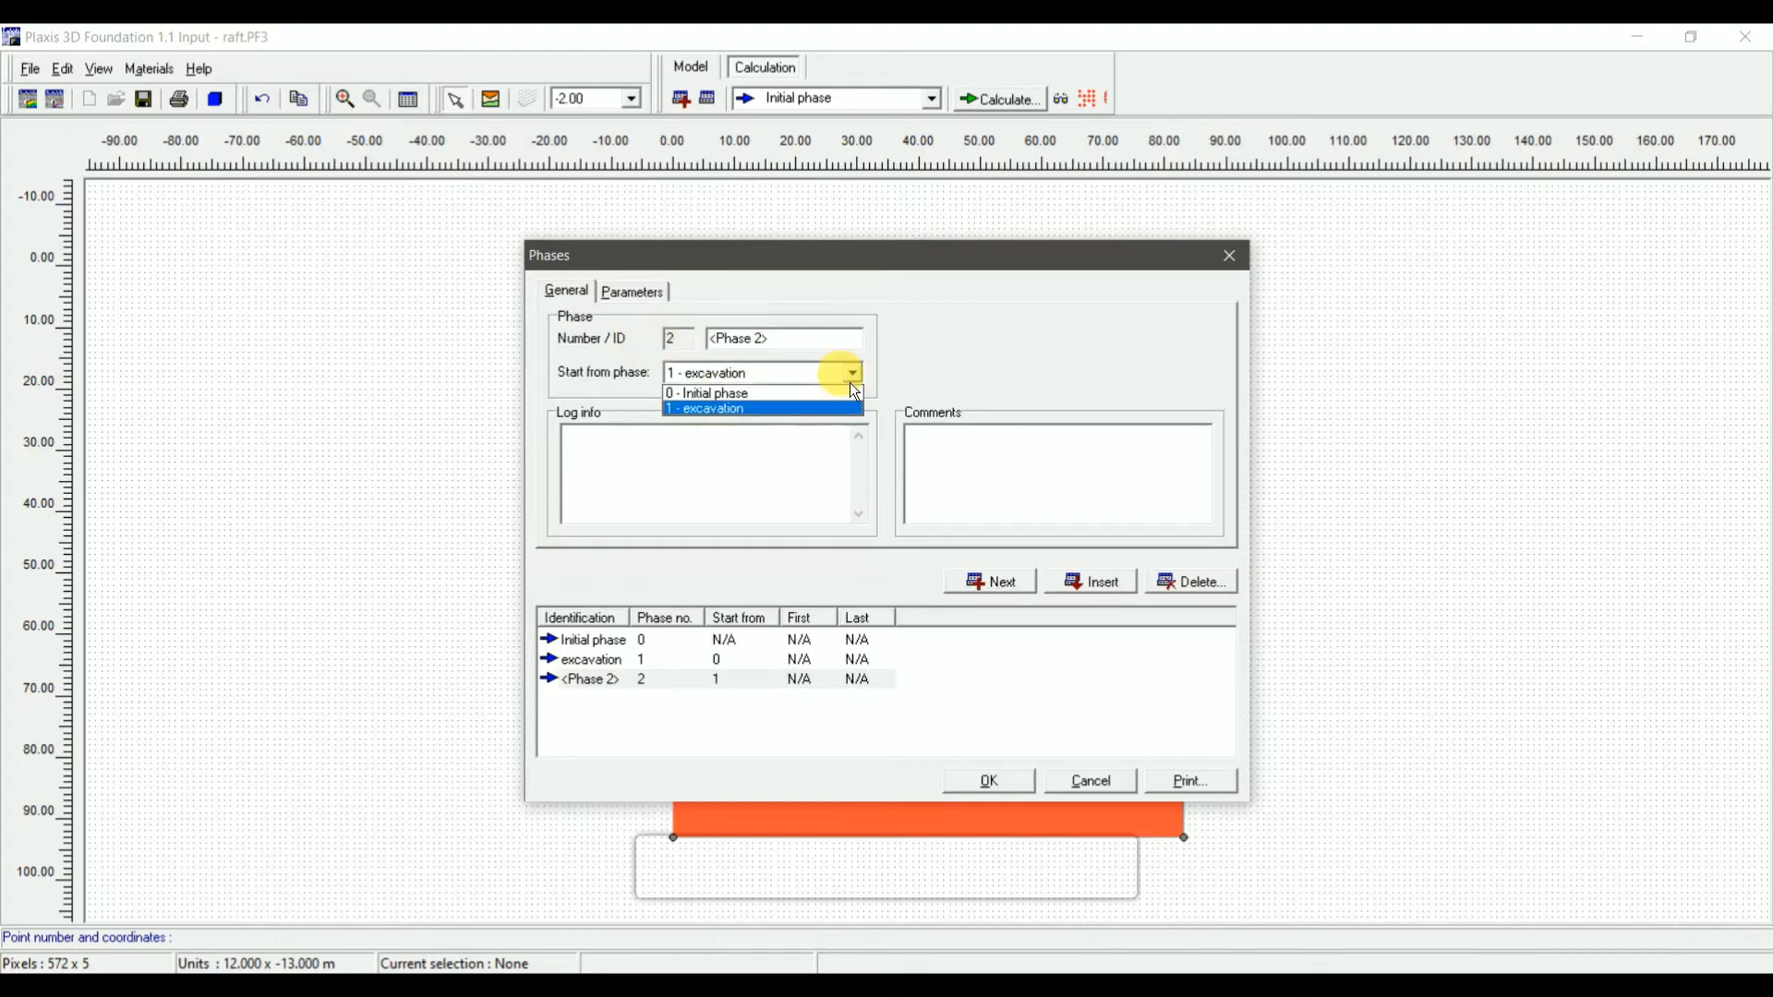
pyautogui.click(850, 383)
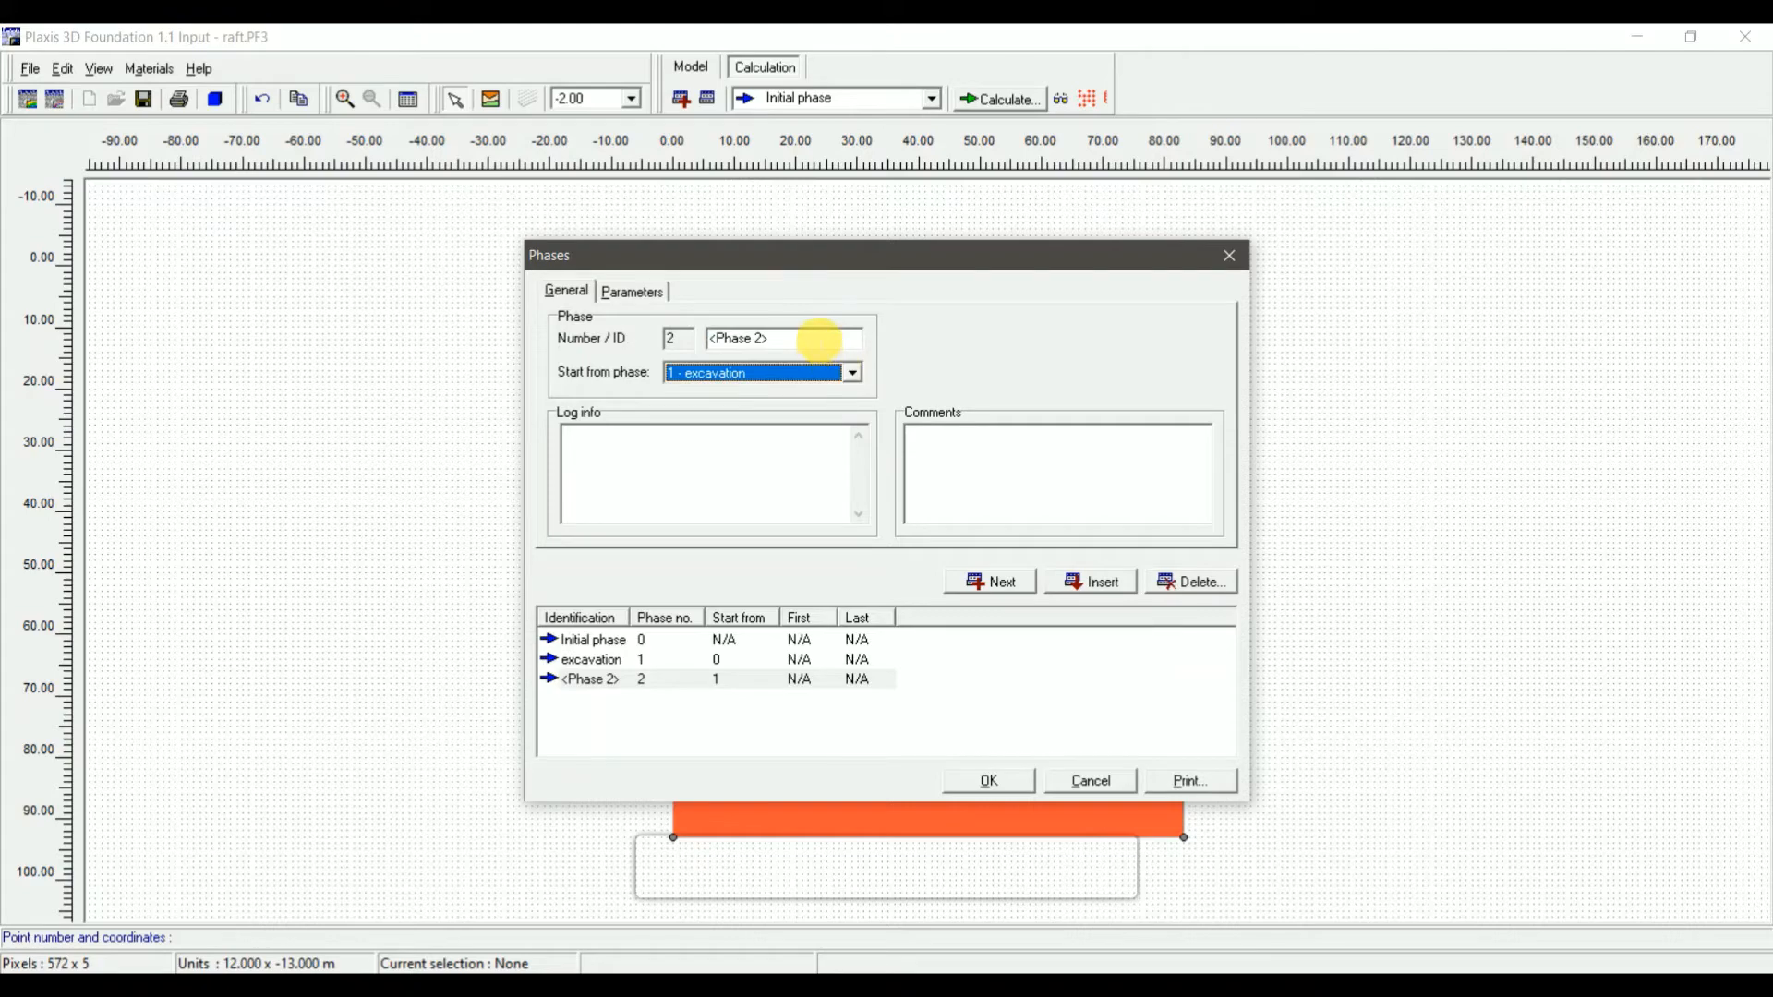
pyautogui.moveTo(819, 341); pyautogui.dragTo(559, 346)
pyautogui.write('load')
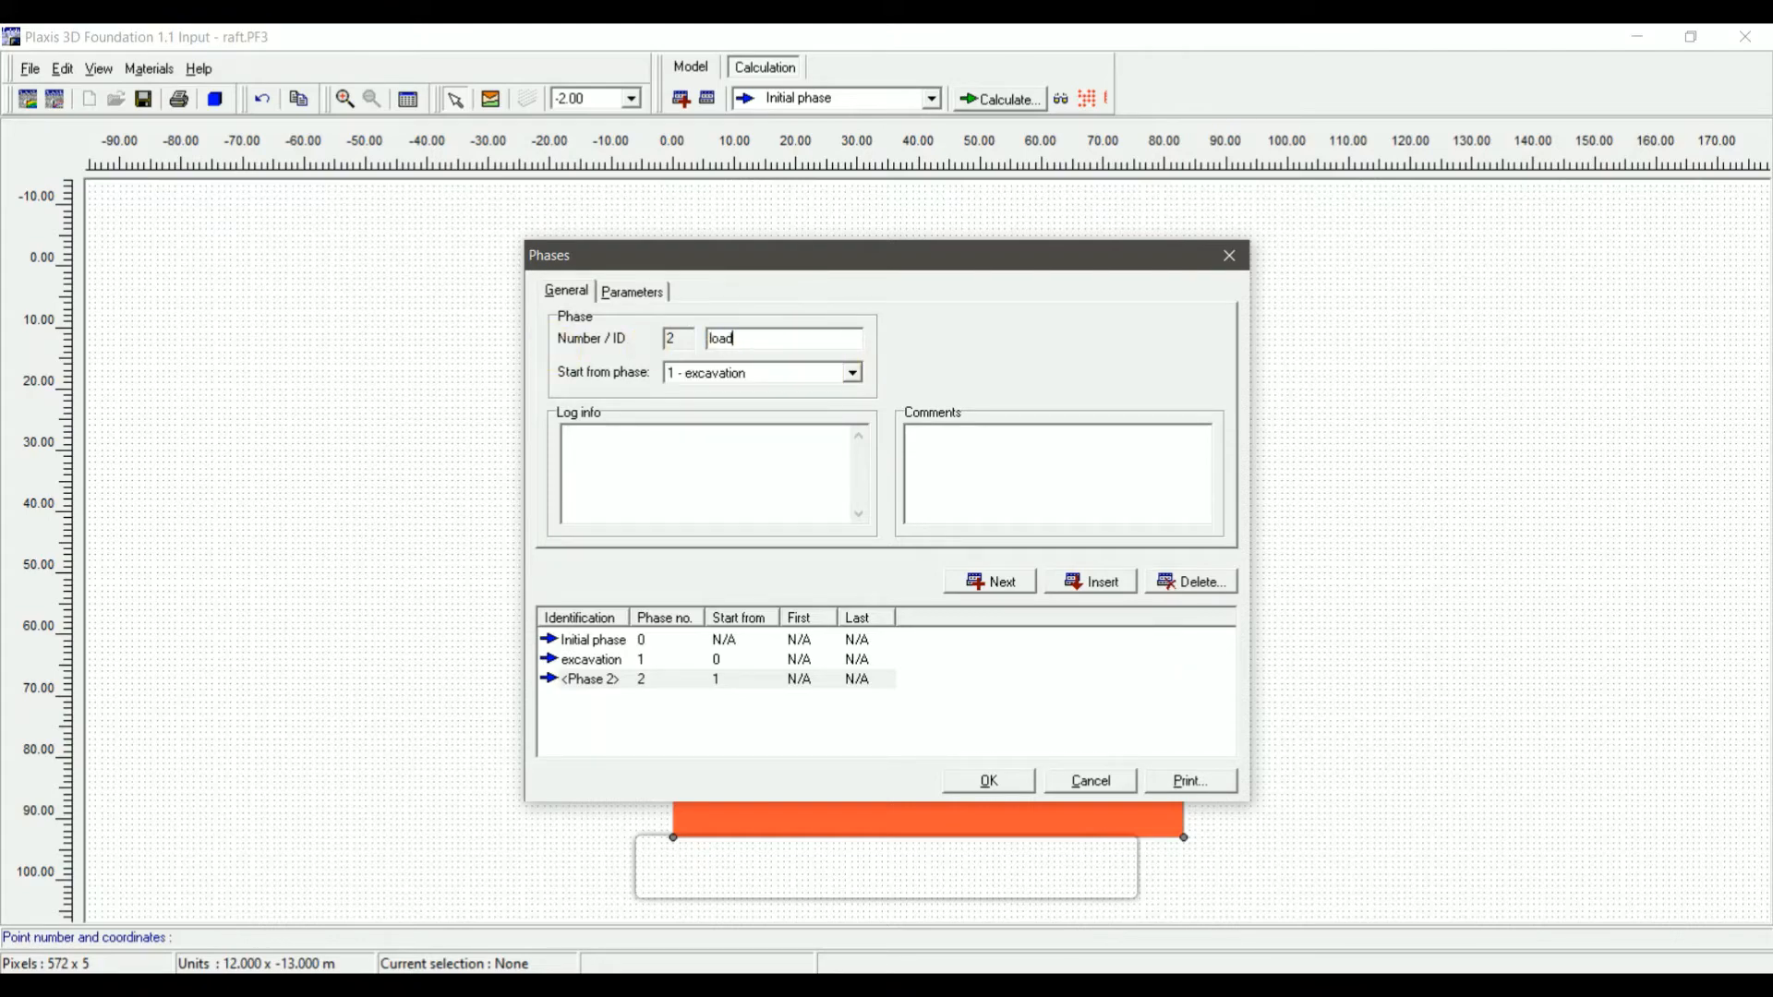
pyautogui.write('ing')
pyautogui.click(639, 292)
pyautogui.click(613, 463)
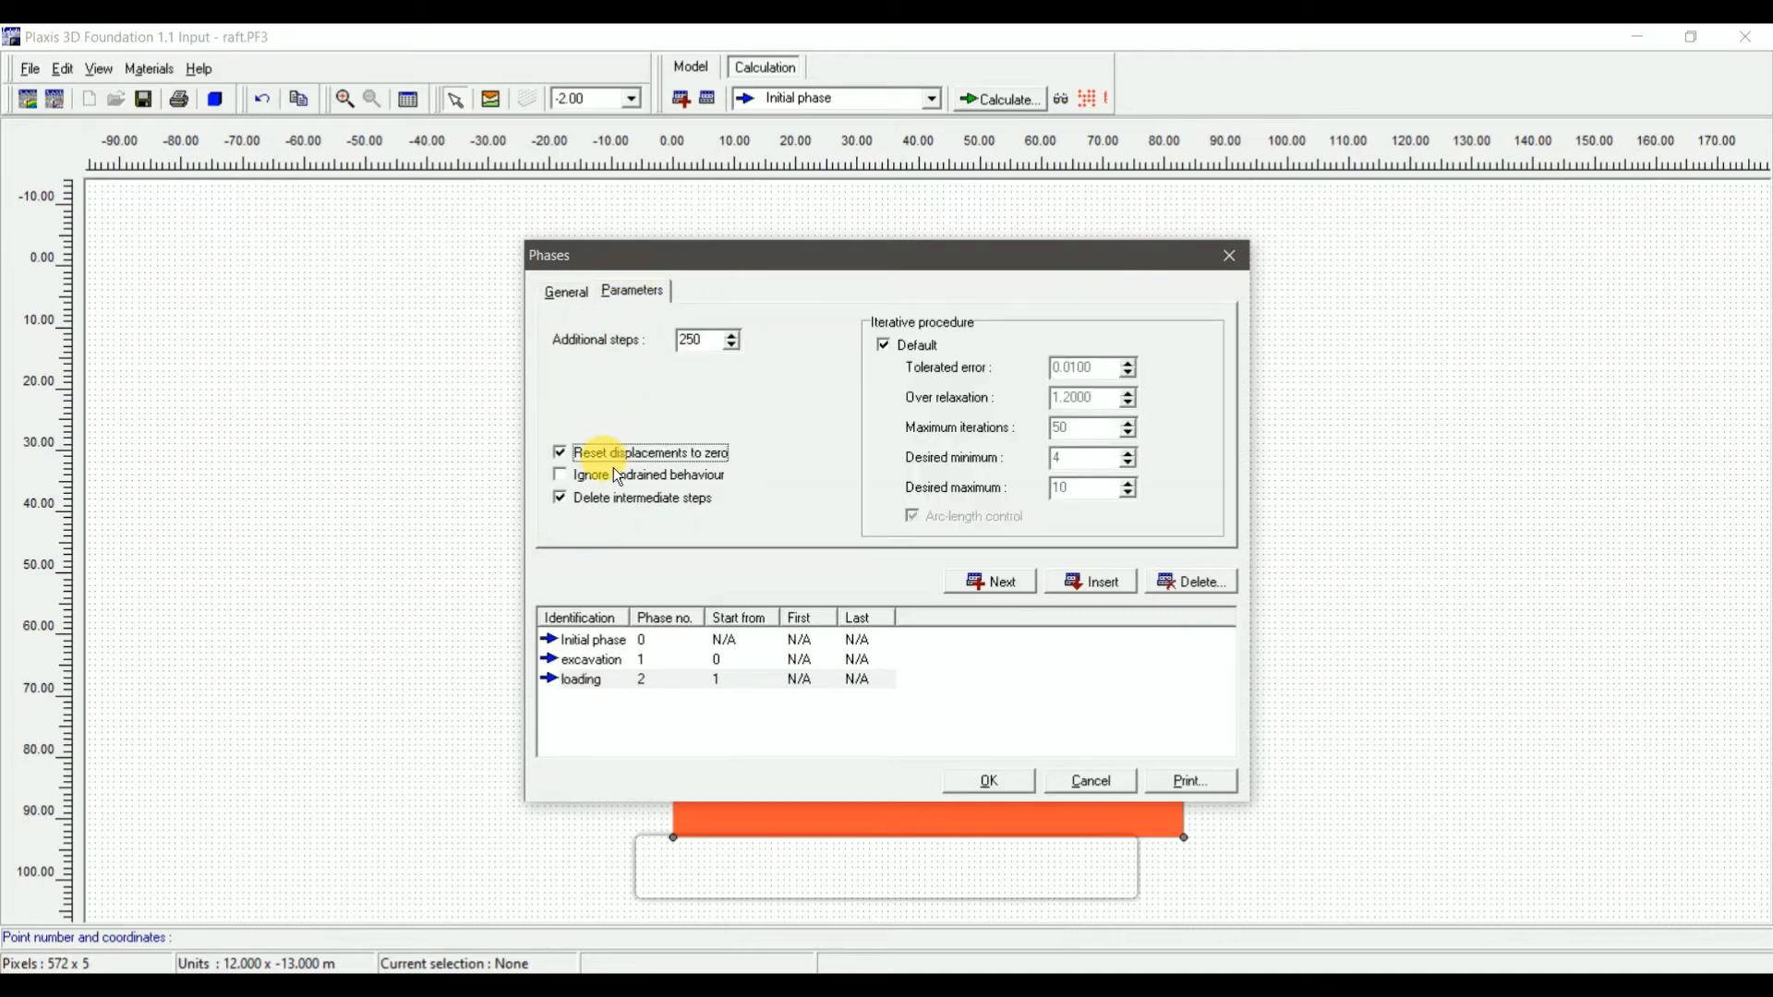
# Confirm the phases and deactivate the soil below the raft area at the 0.00 work plane in the excavation phase
pyautogui.click(1004, 785)
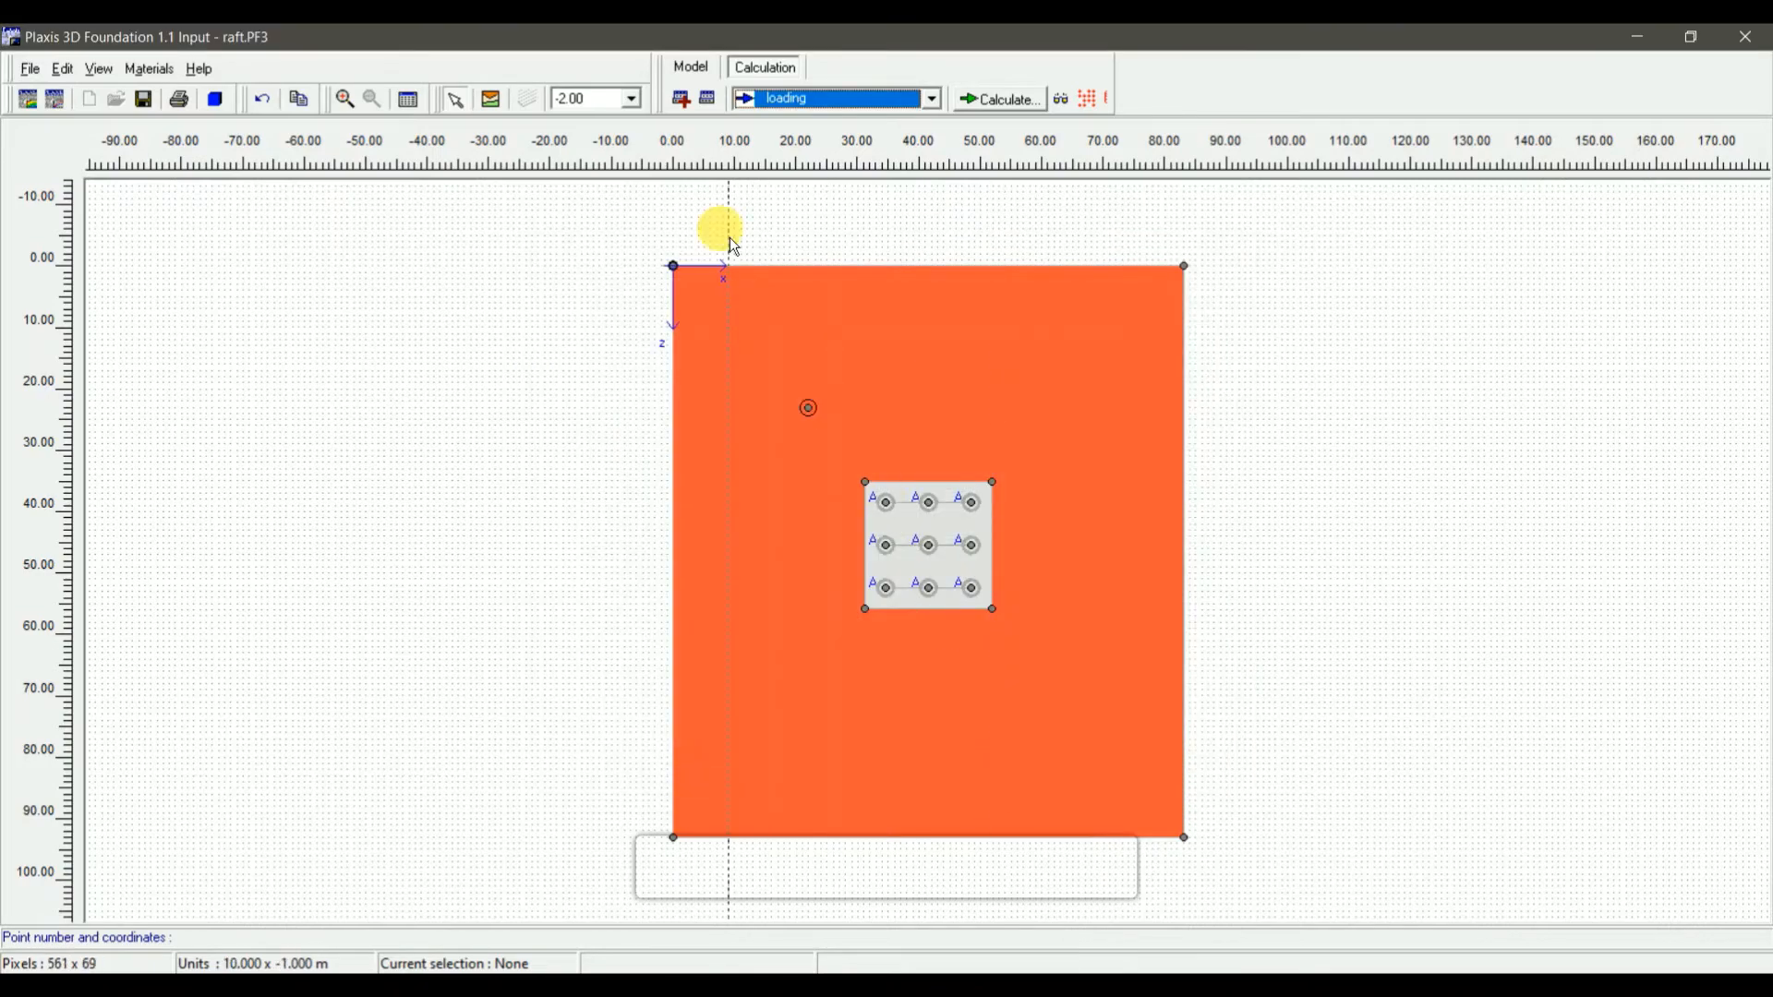
pyautogui.click(778, 98)
pyautogui.click(789, 140)
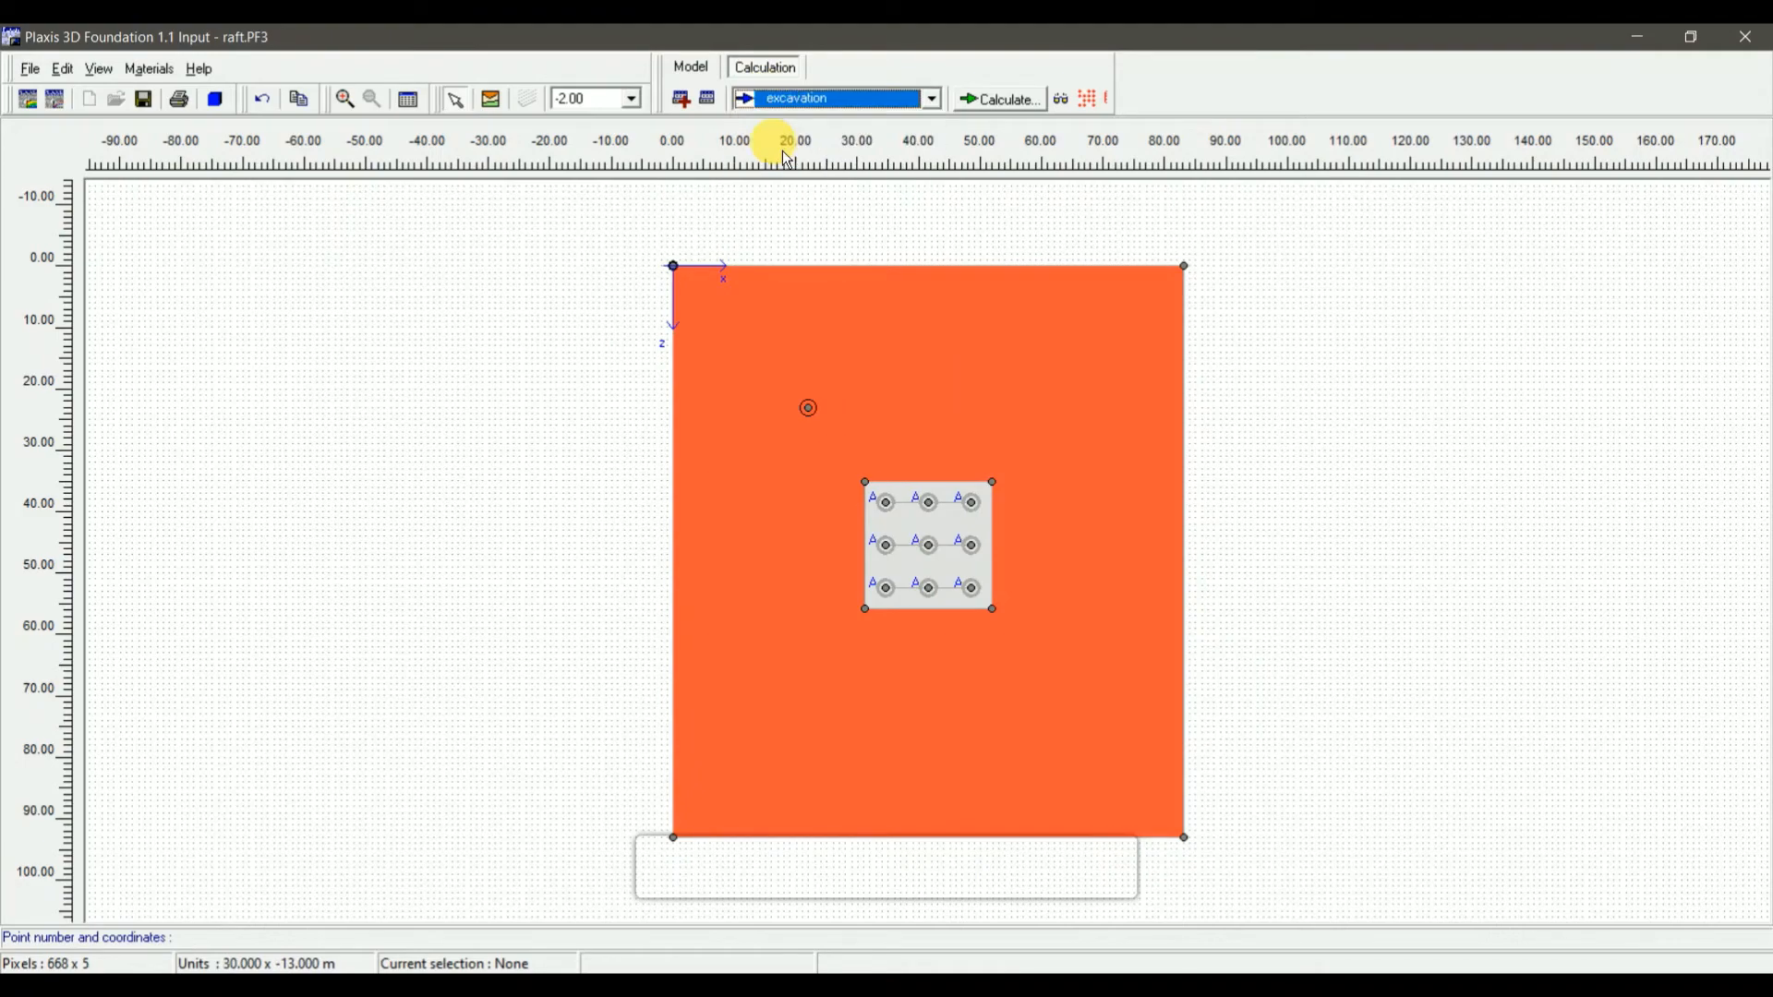
pyautogui.click(622, 104)
pyautogui.click(617, 120)
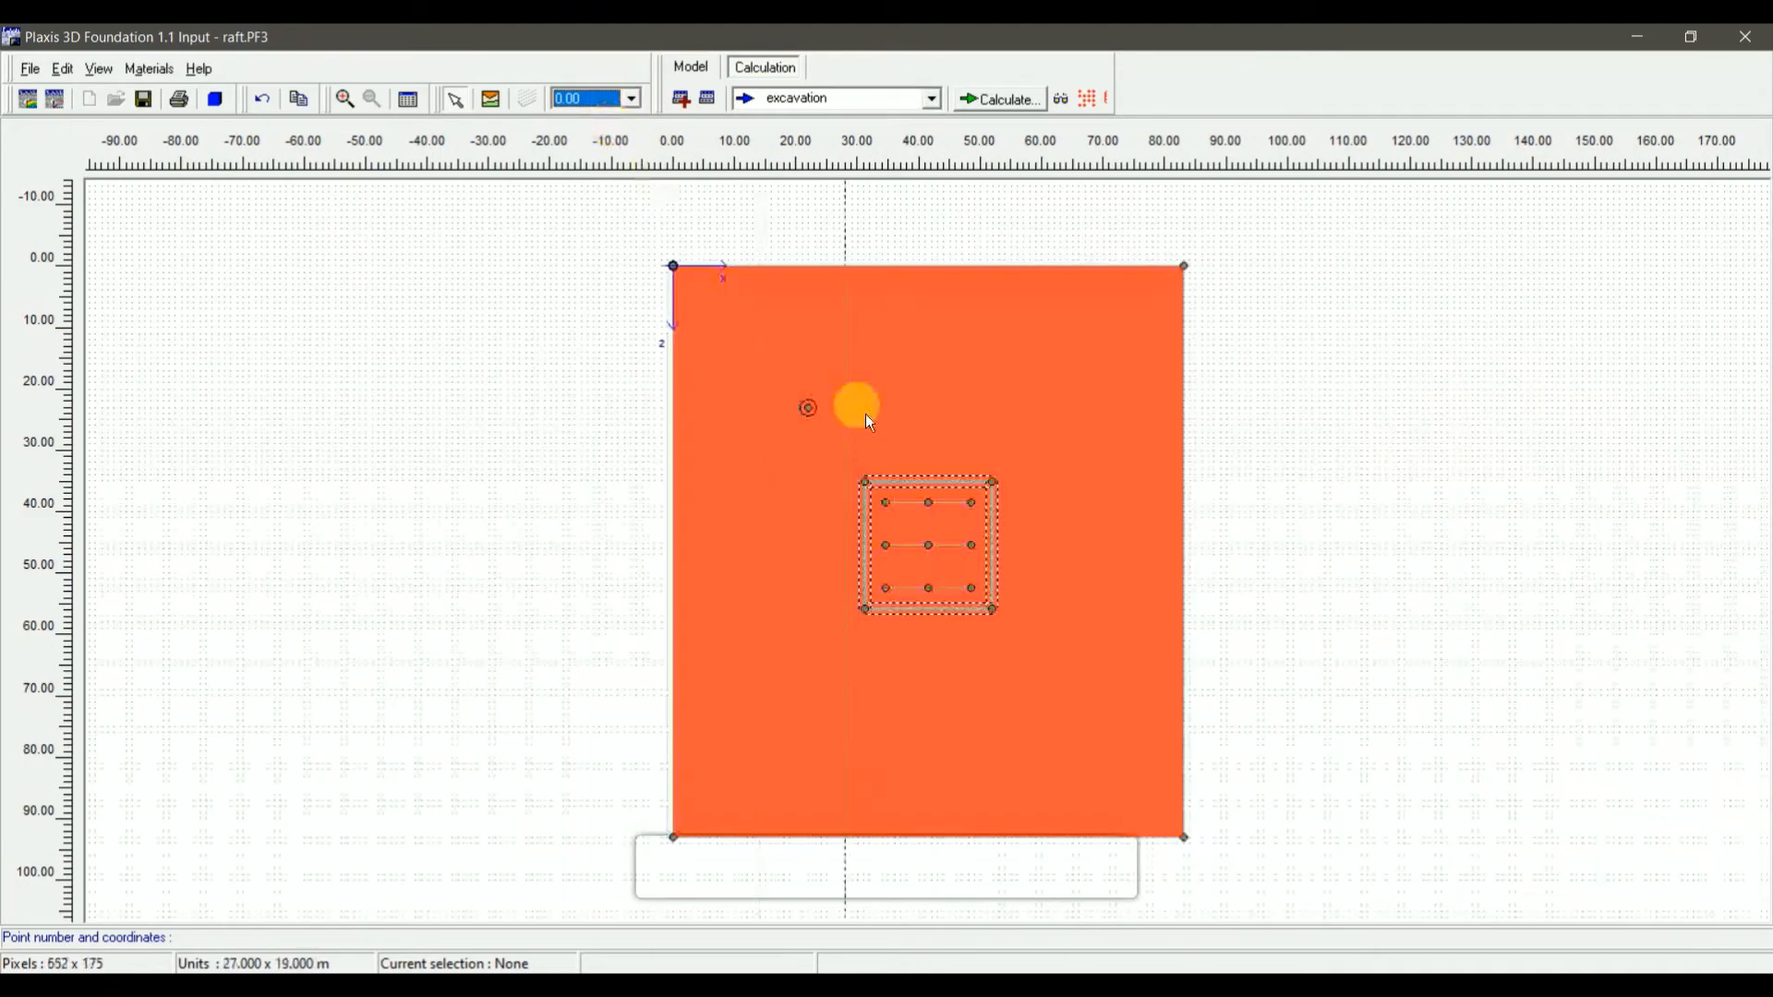
pyautogui.doubleClick(938, 537)
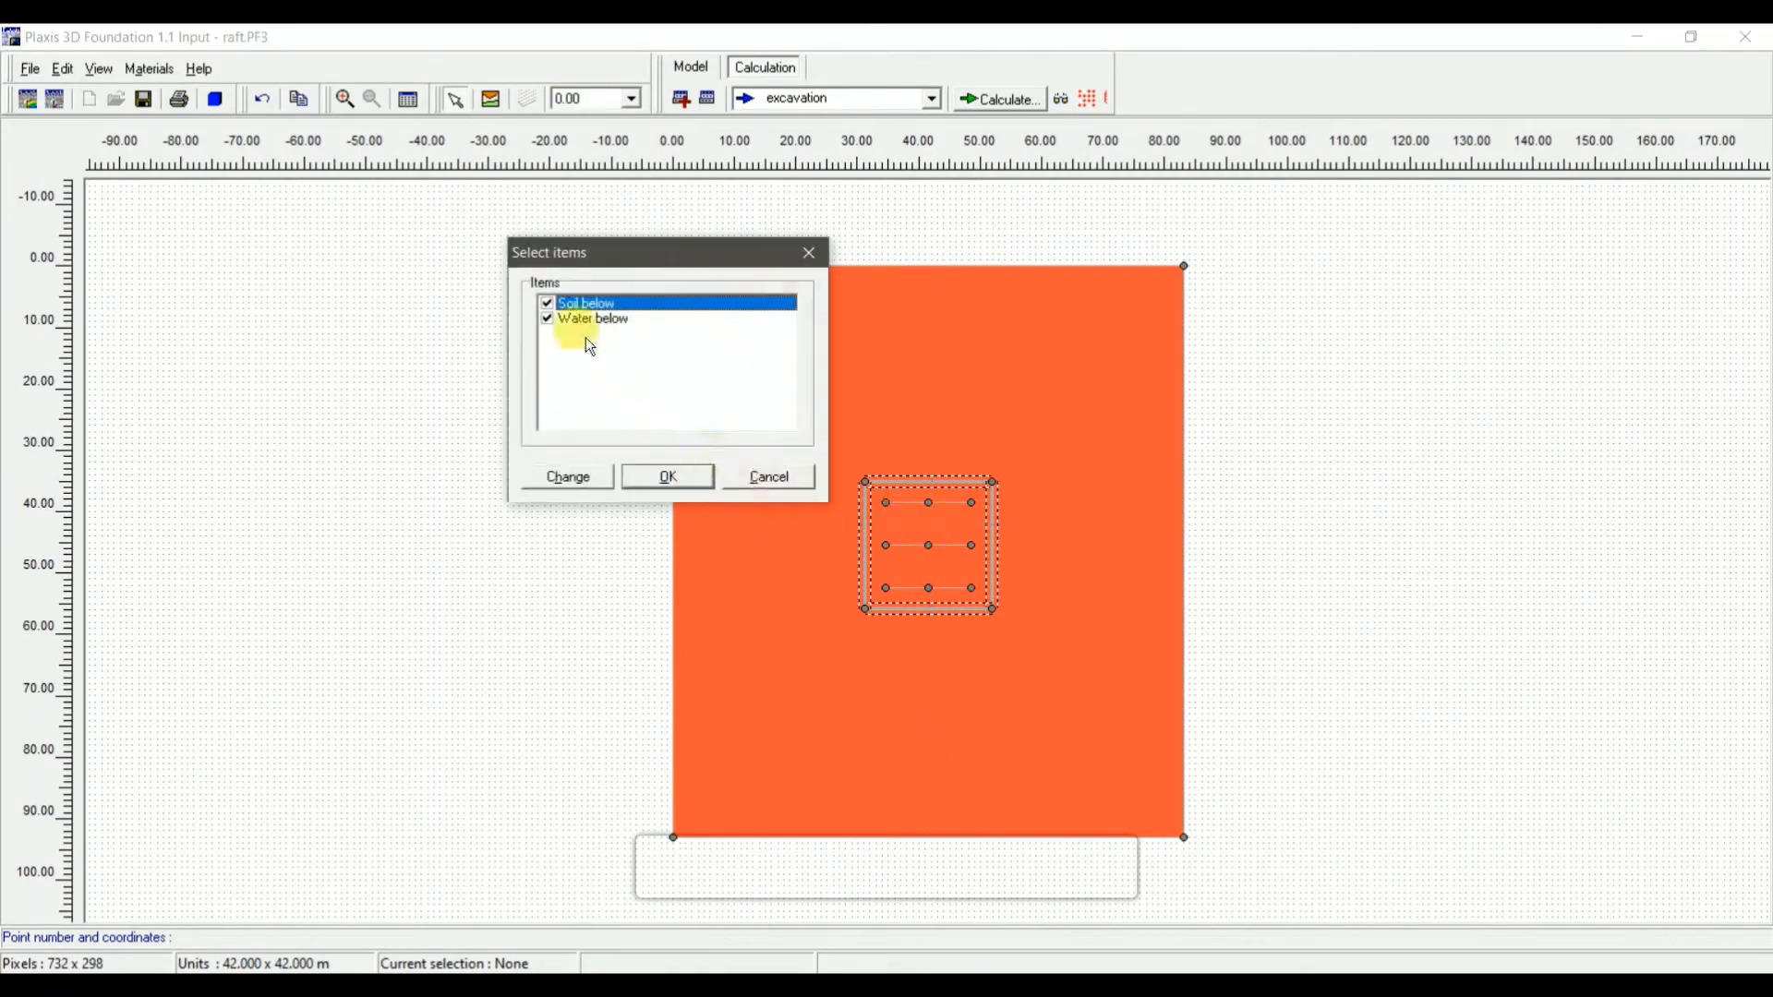
pyautogui.click(549, 319)
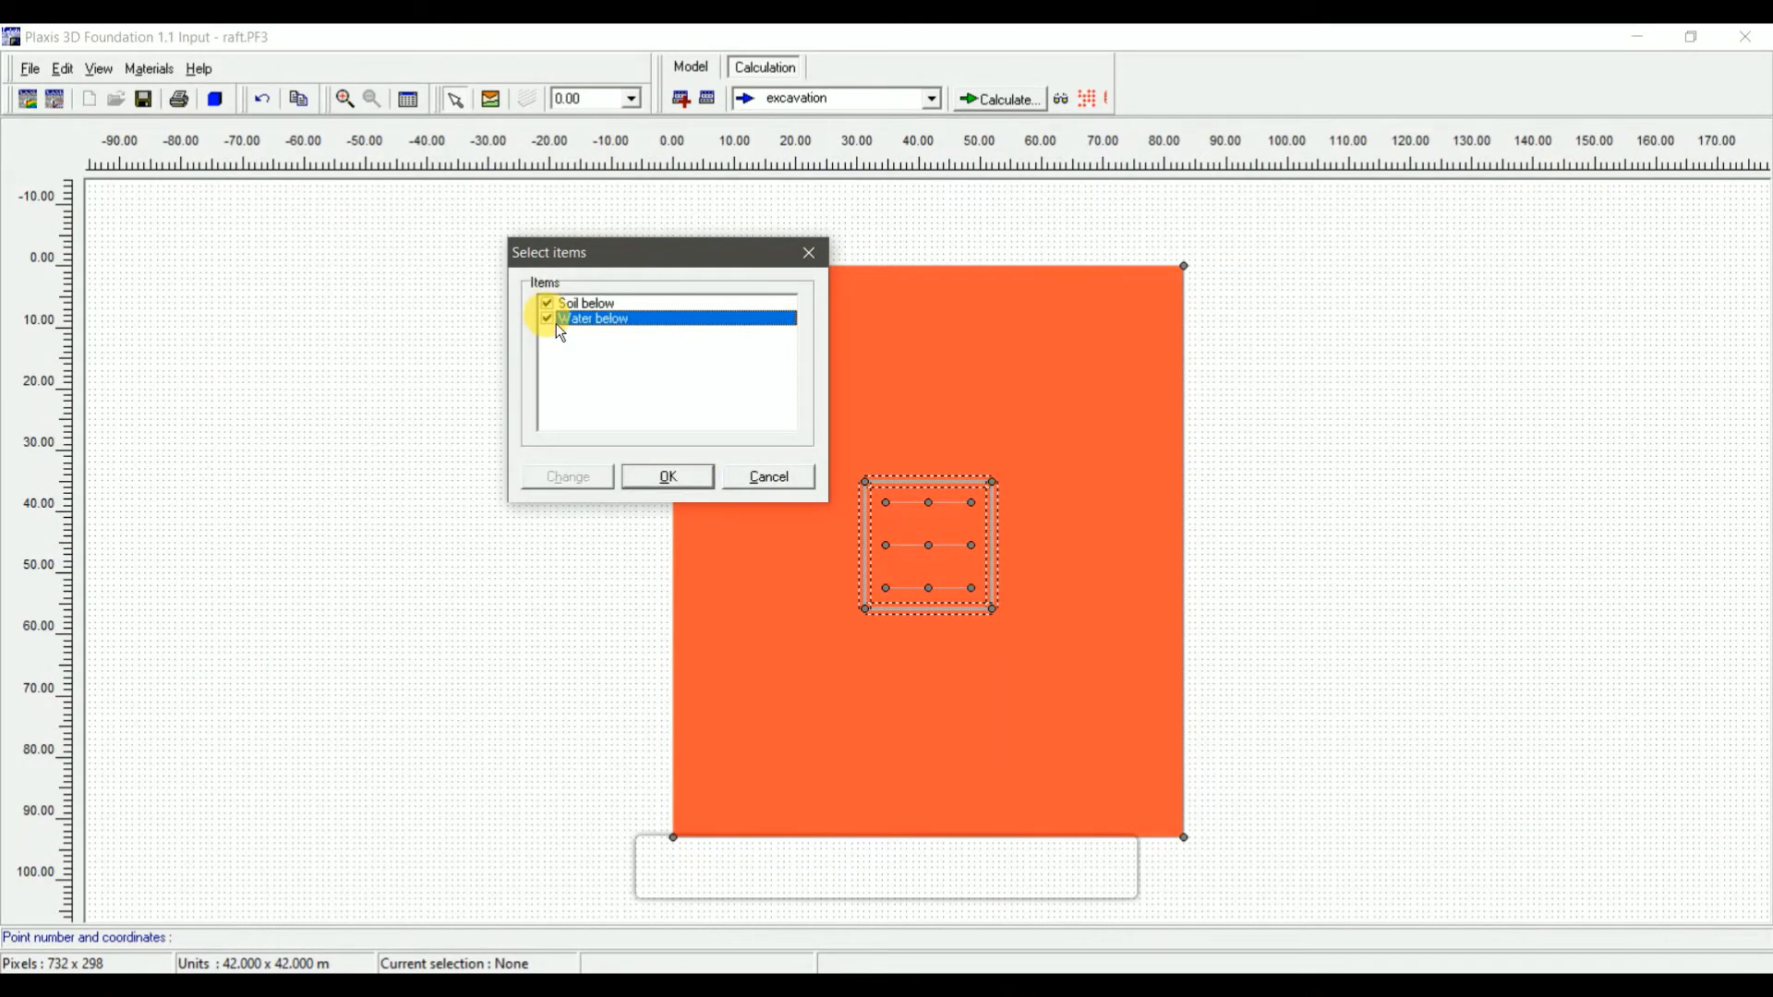
pyautogui.click(551, 306)
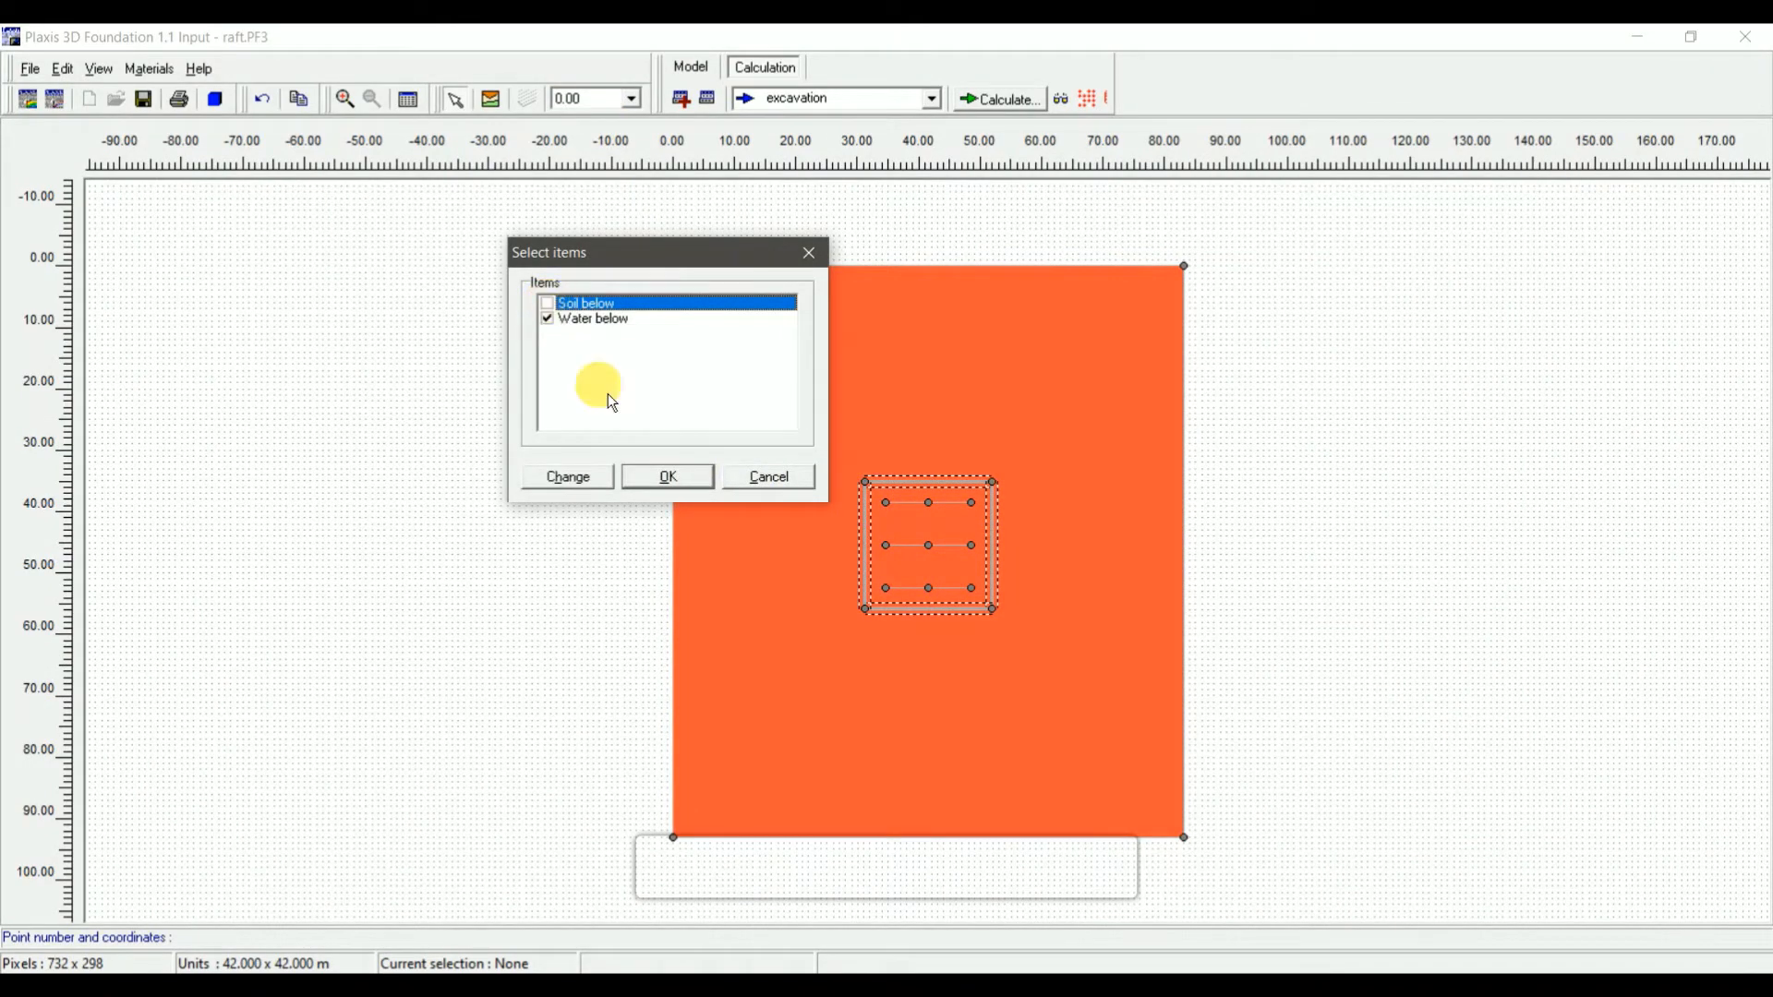
pyautogui.click(665, 478)
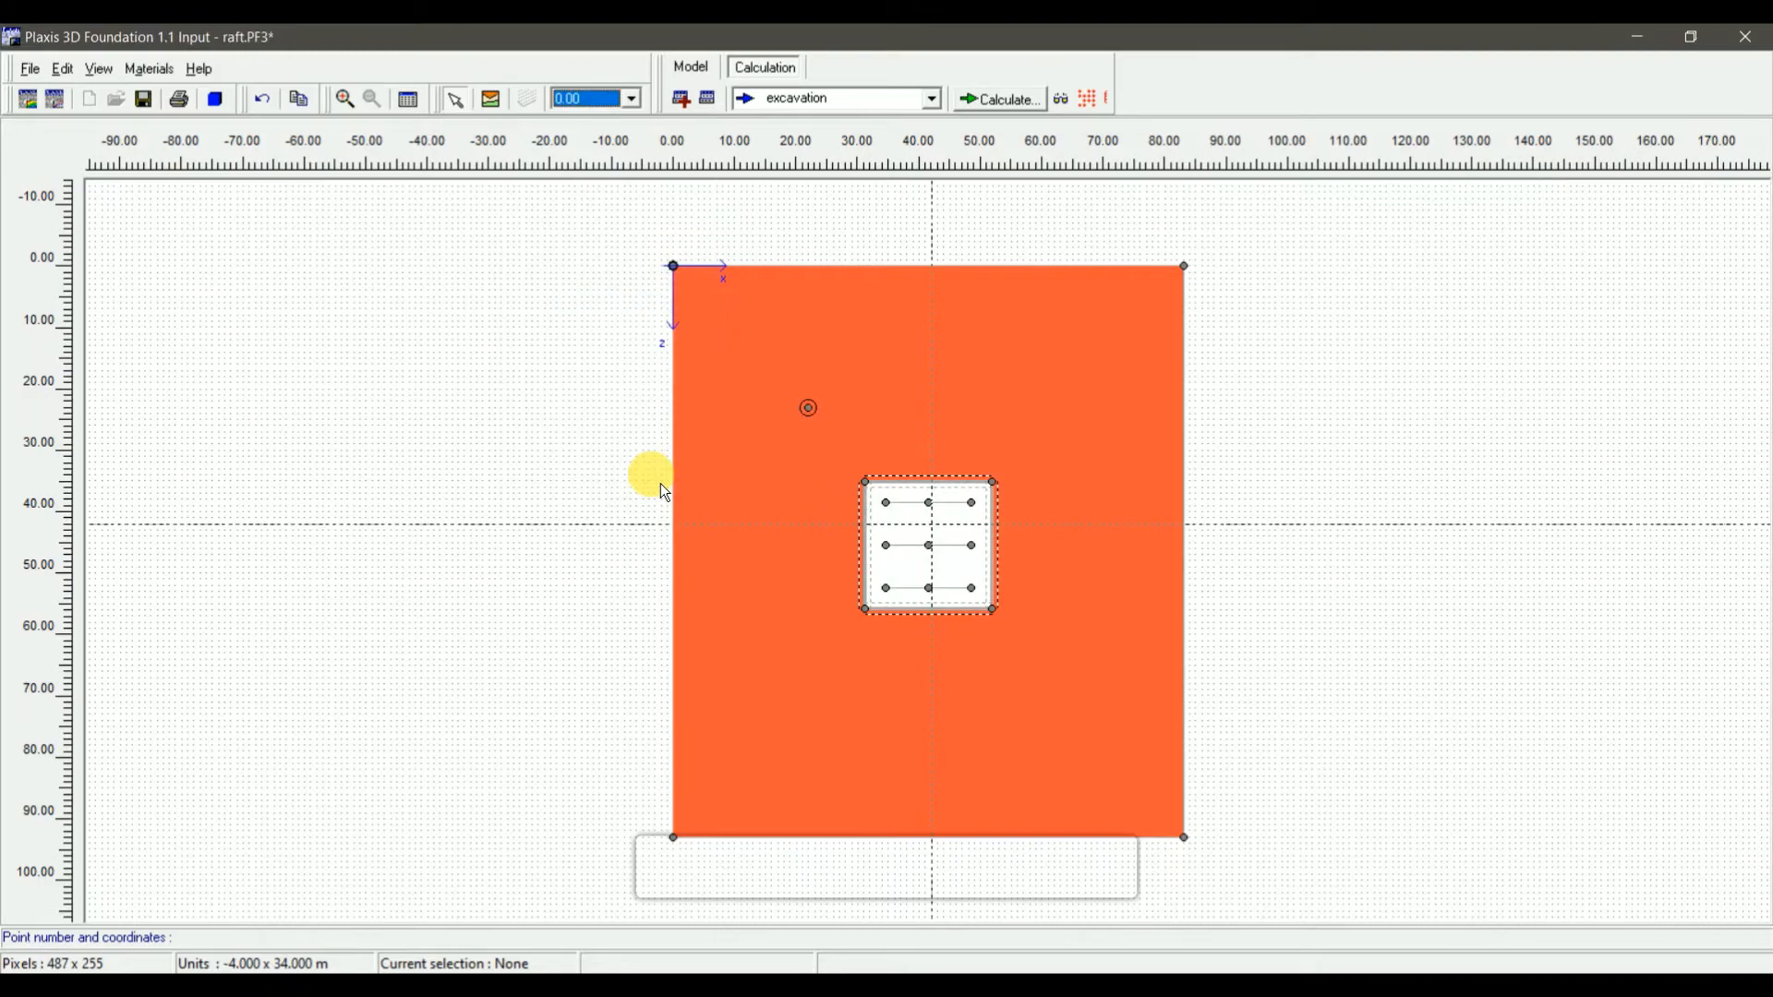
# Activate the wall around the raft perimeter at the 0.00 work plane in the loading phase
pyautogui.click(795, 107)
pyautogui.click(796, 159)
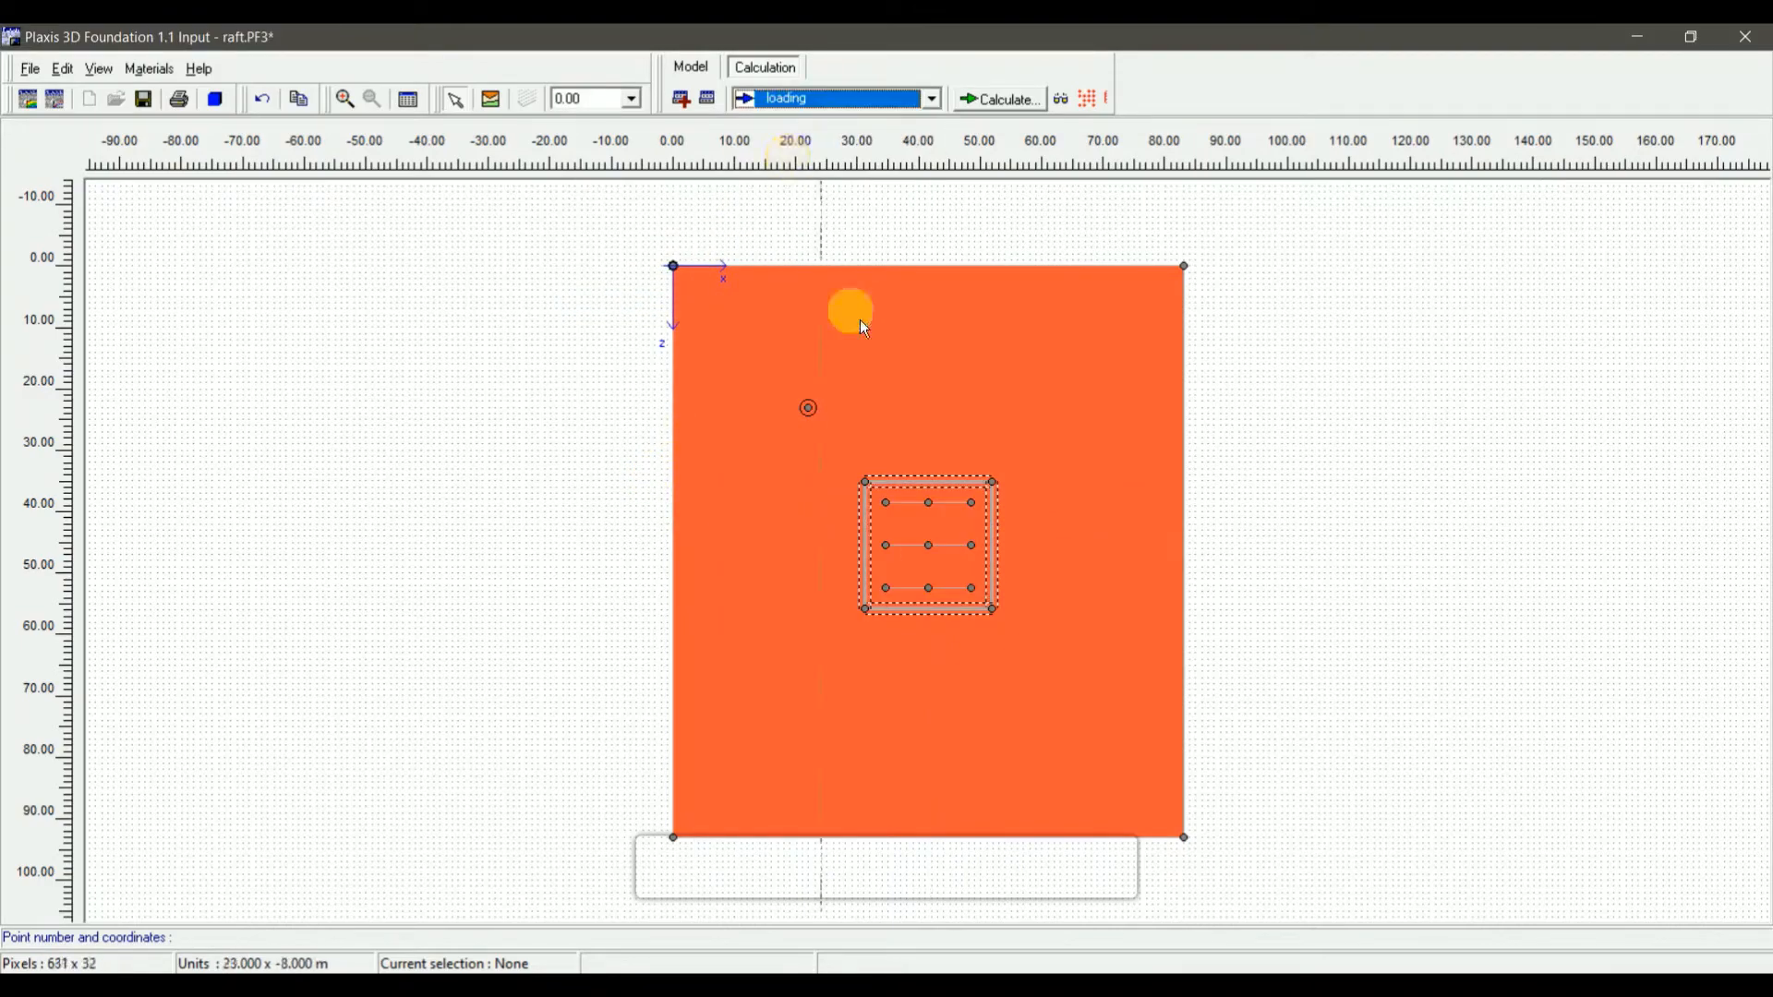
pyautogui.click(899, 485)
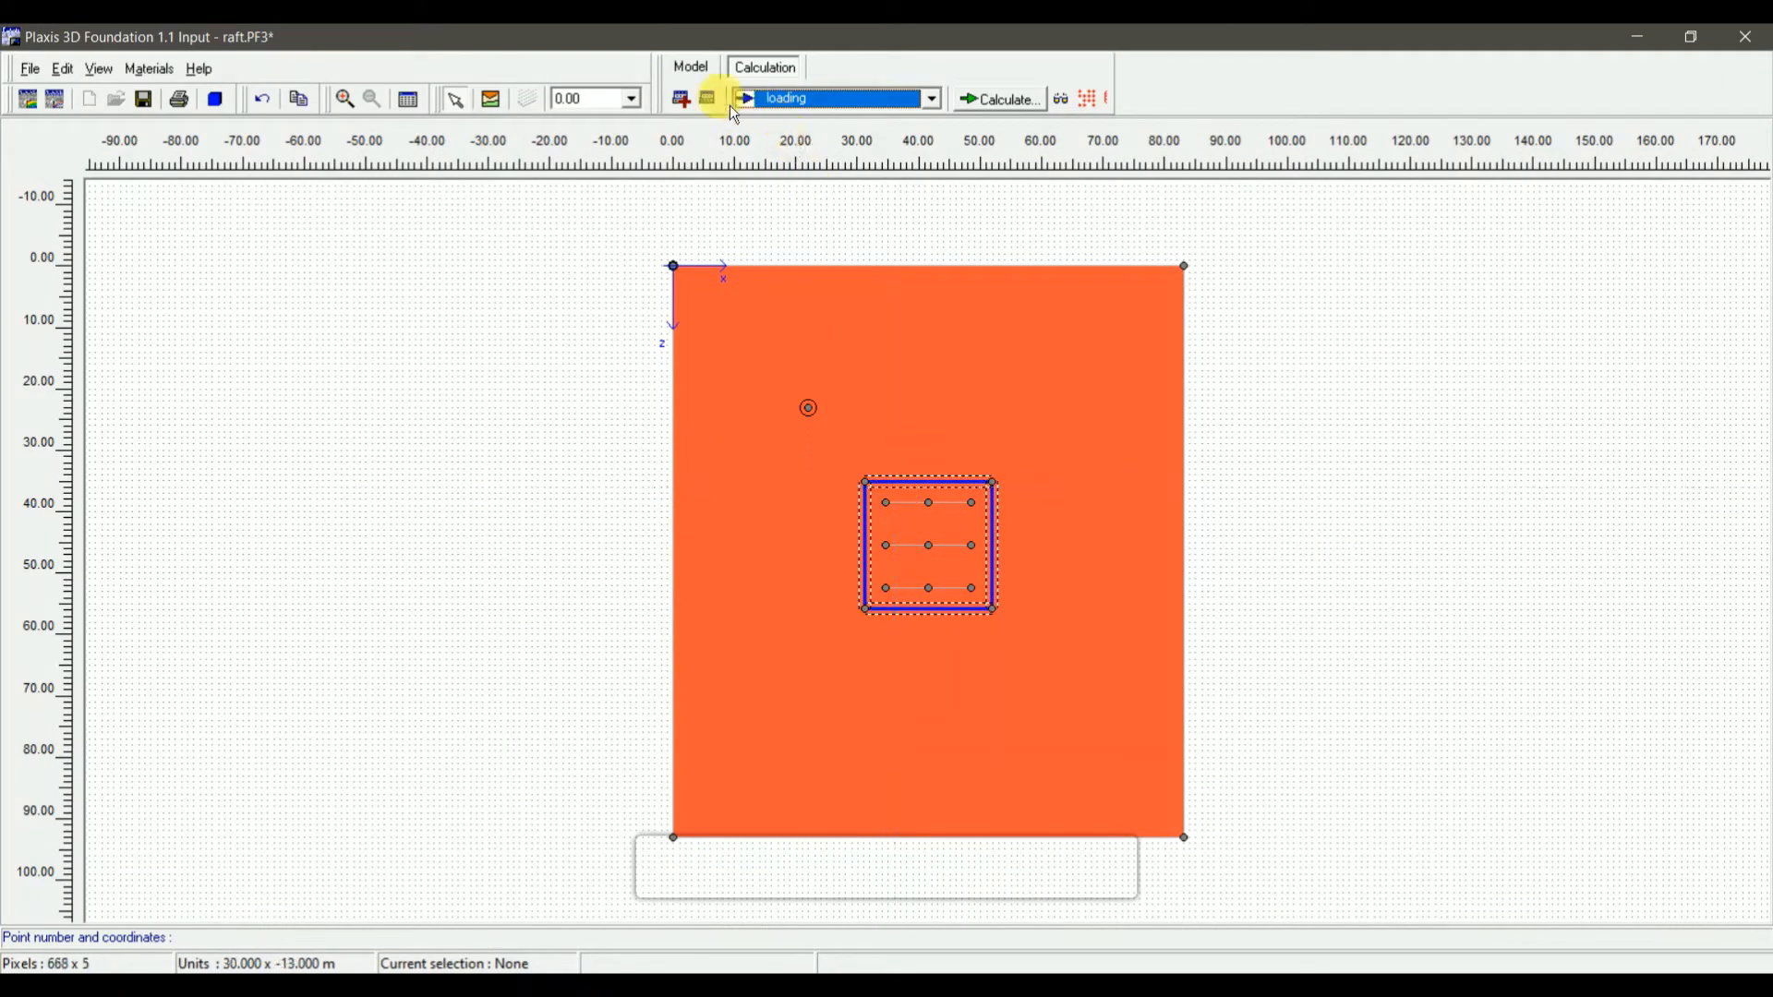
# Activate the raft's floor at the -2.00 work plane in the loading phase
pyautogui.click(632, 99)
pyautogui.click(634, 136)
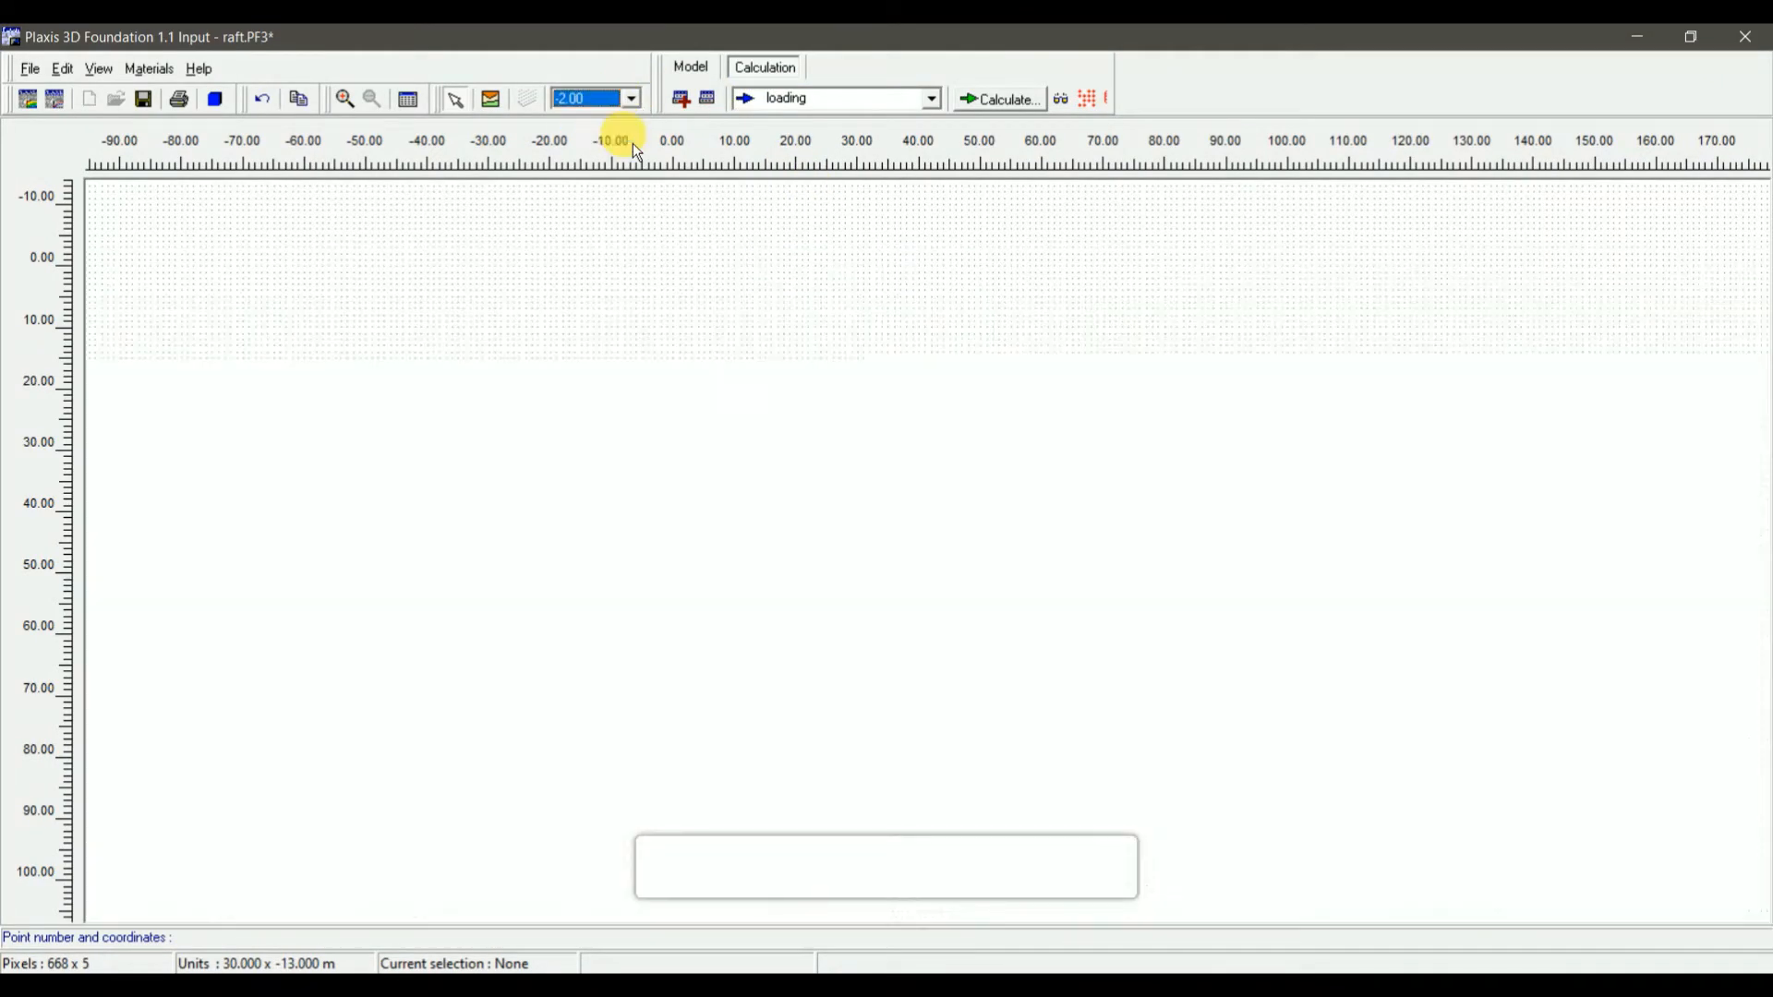
pyautogui.click(915, 522)
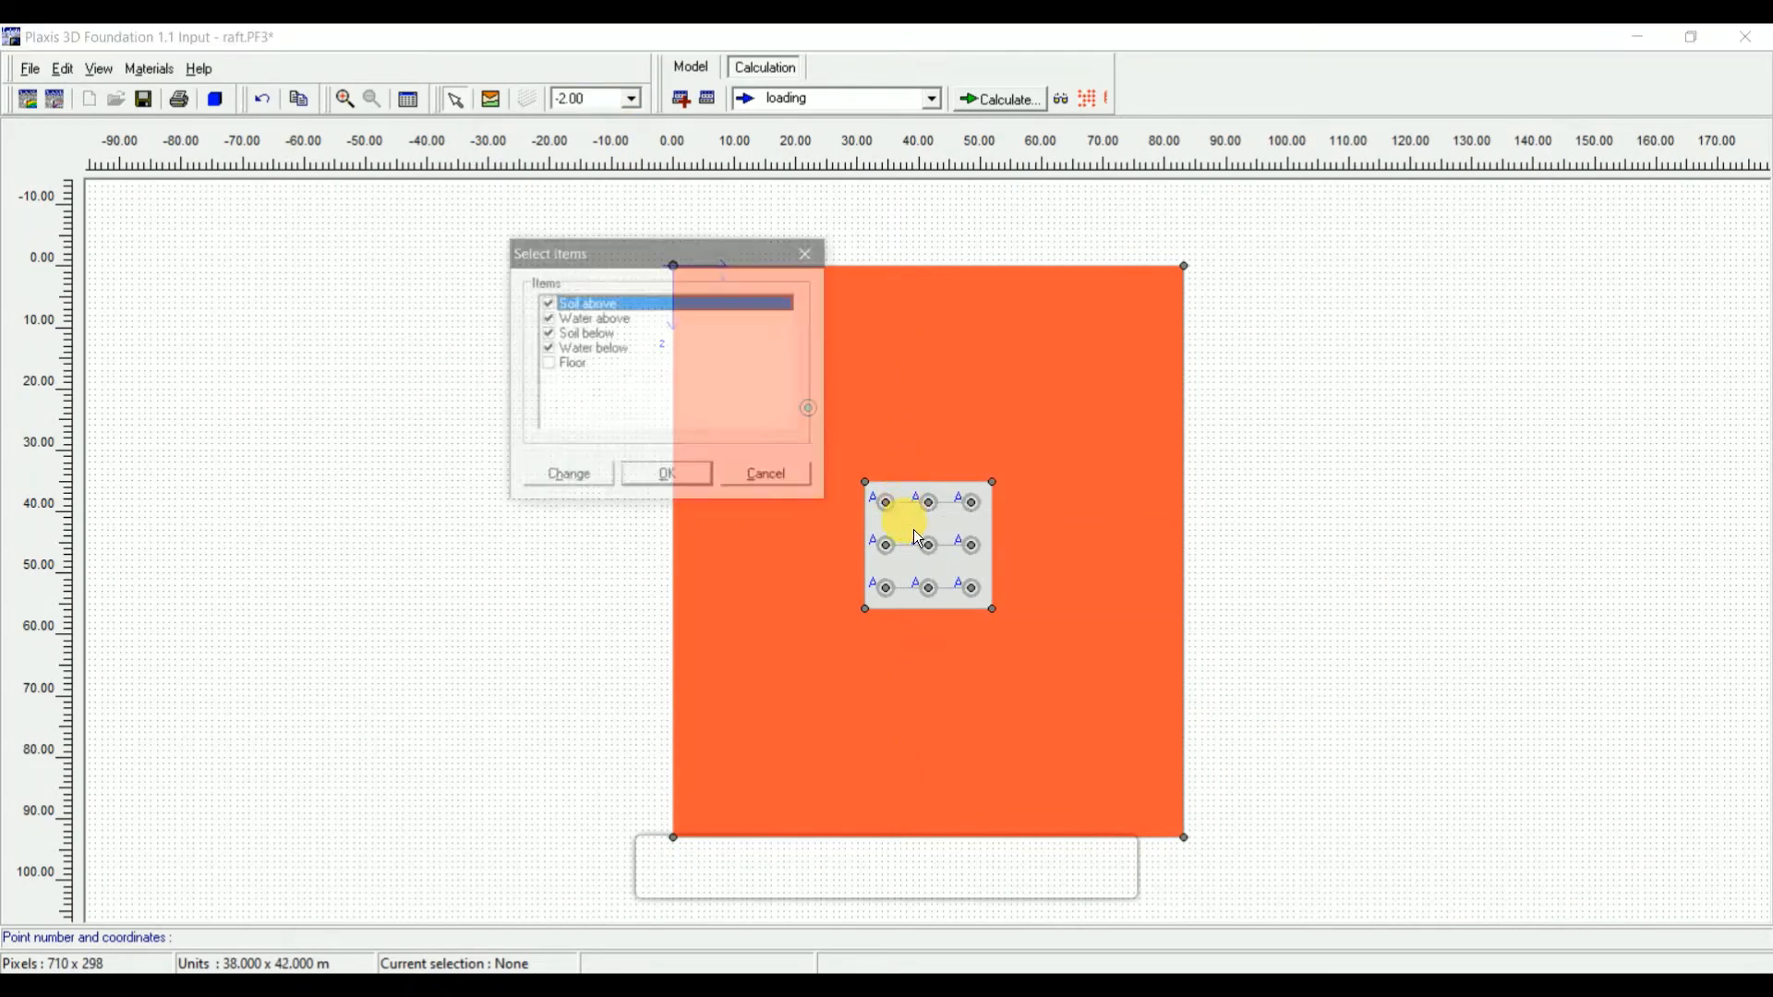
pyautogui.click(613, 403)
pyautogui.click(557, 370)
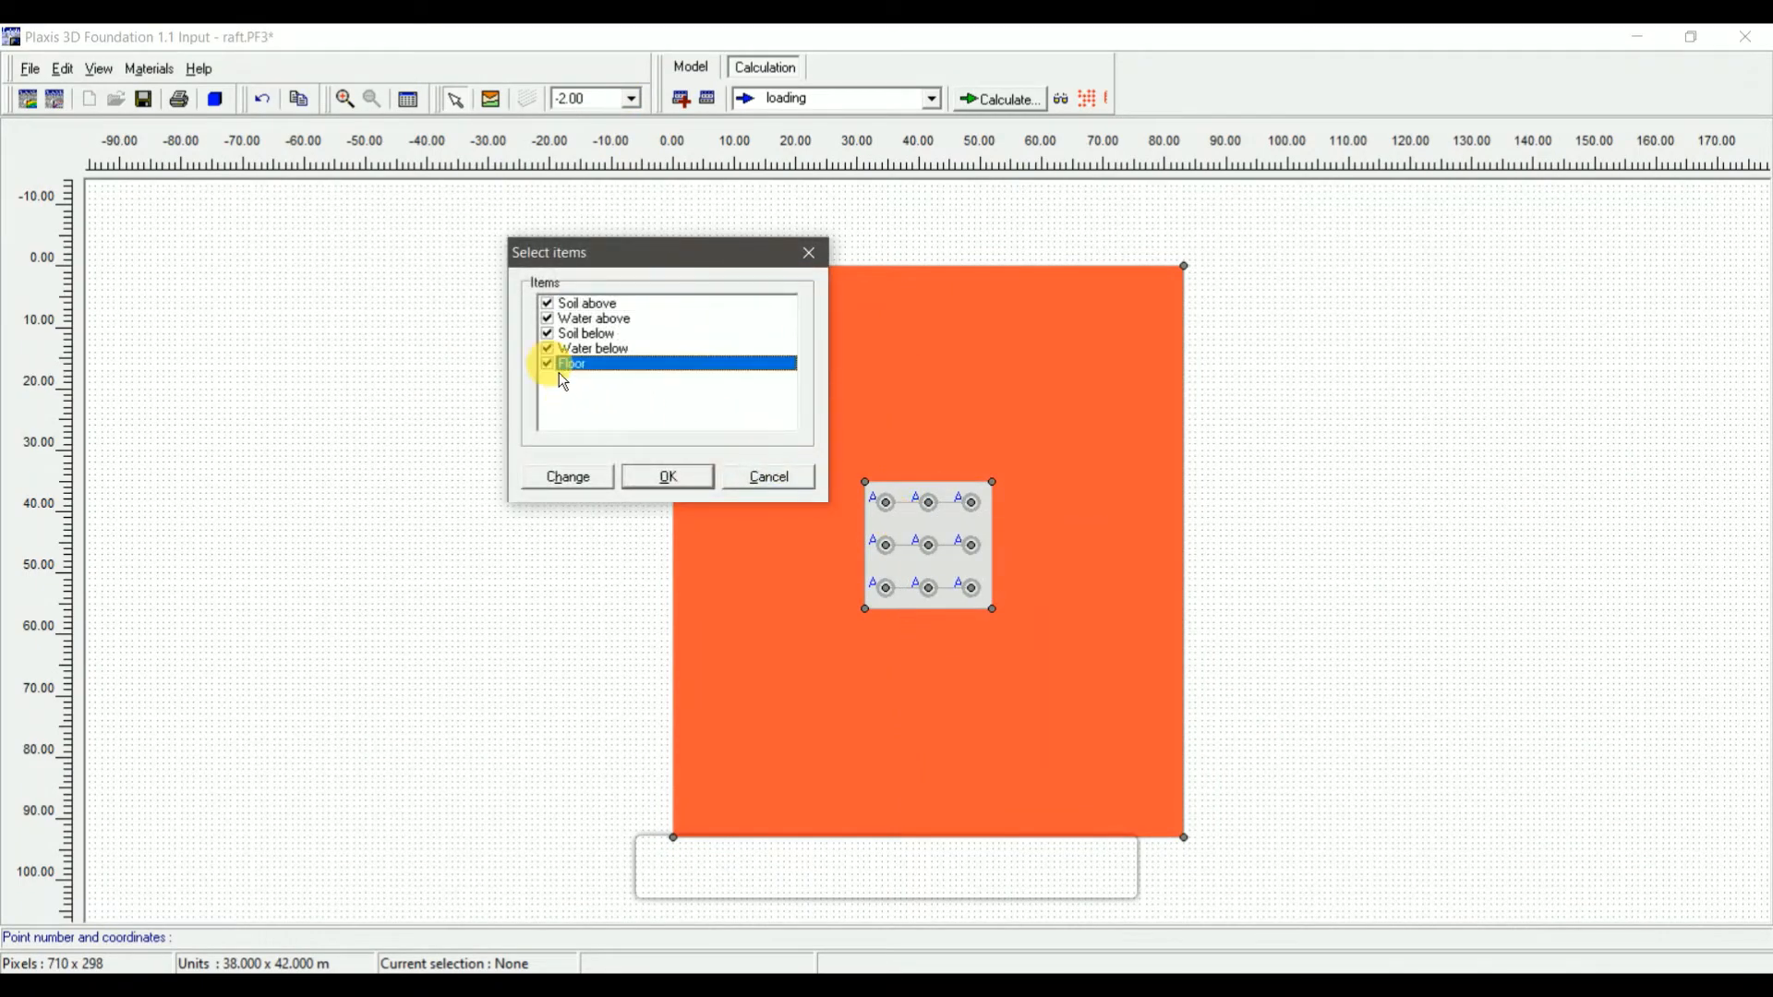
pyautogui.click(666, 476)
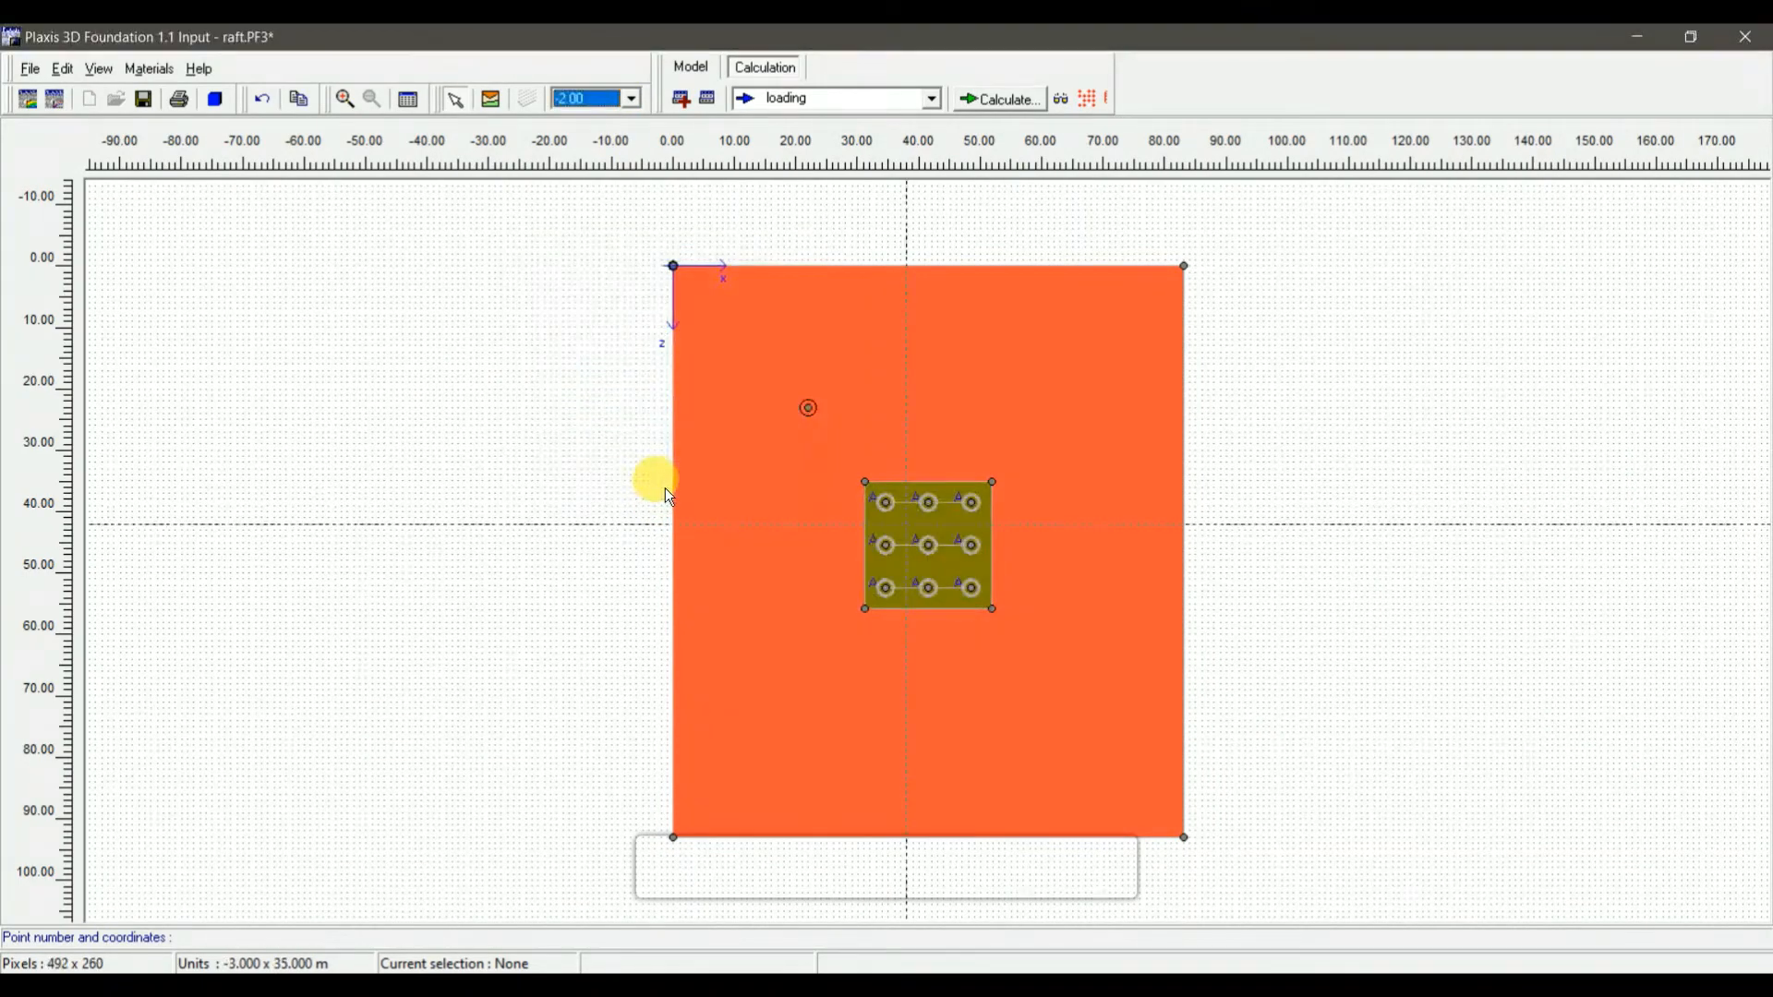
# Activate all nine point loads on the raft at the -2.00 work plane in the loading phase
pyautogui.click(899, 509)
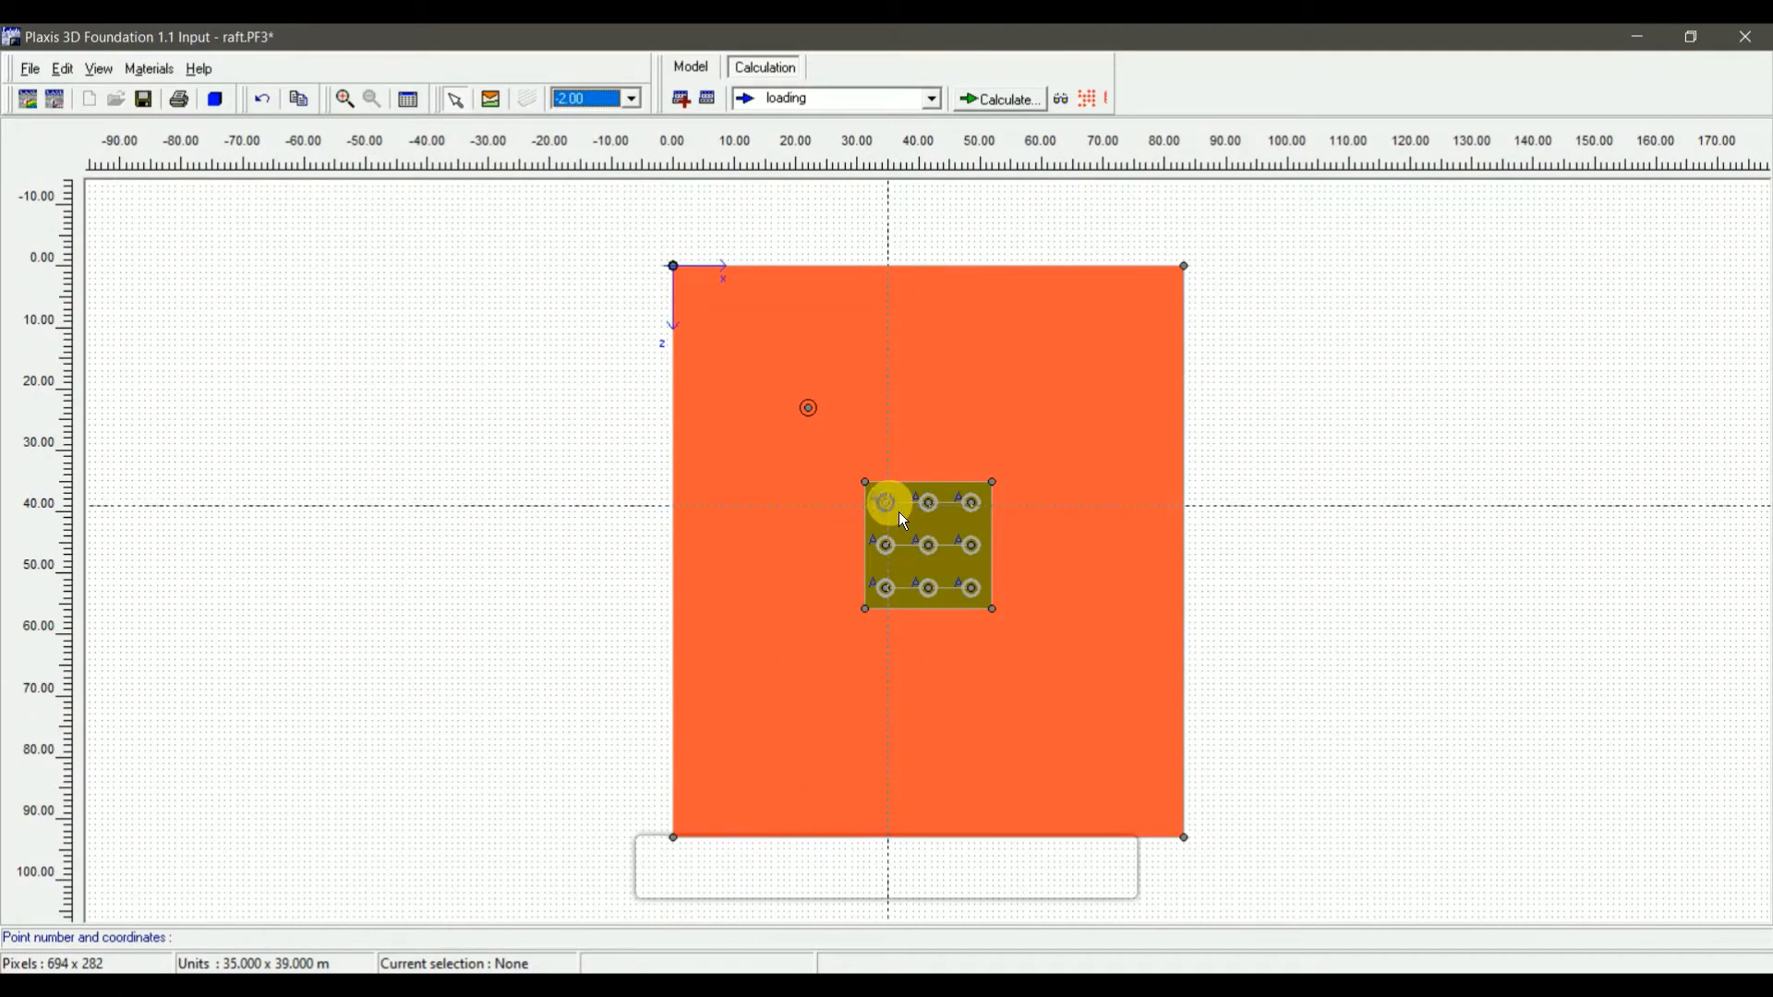
pyautogui.keyDown('shift'); pyautogui.click(938, 513); pyautogui.keyUp('shift')
pyautogui.keyDown('shift'); pyautogui.click(975, 515); pyautogui.keyUp('shift')
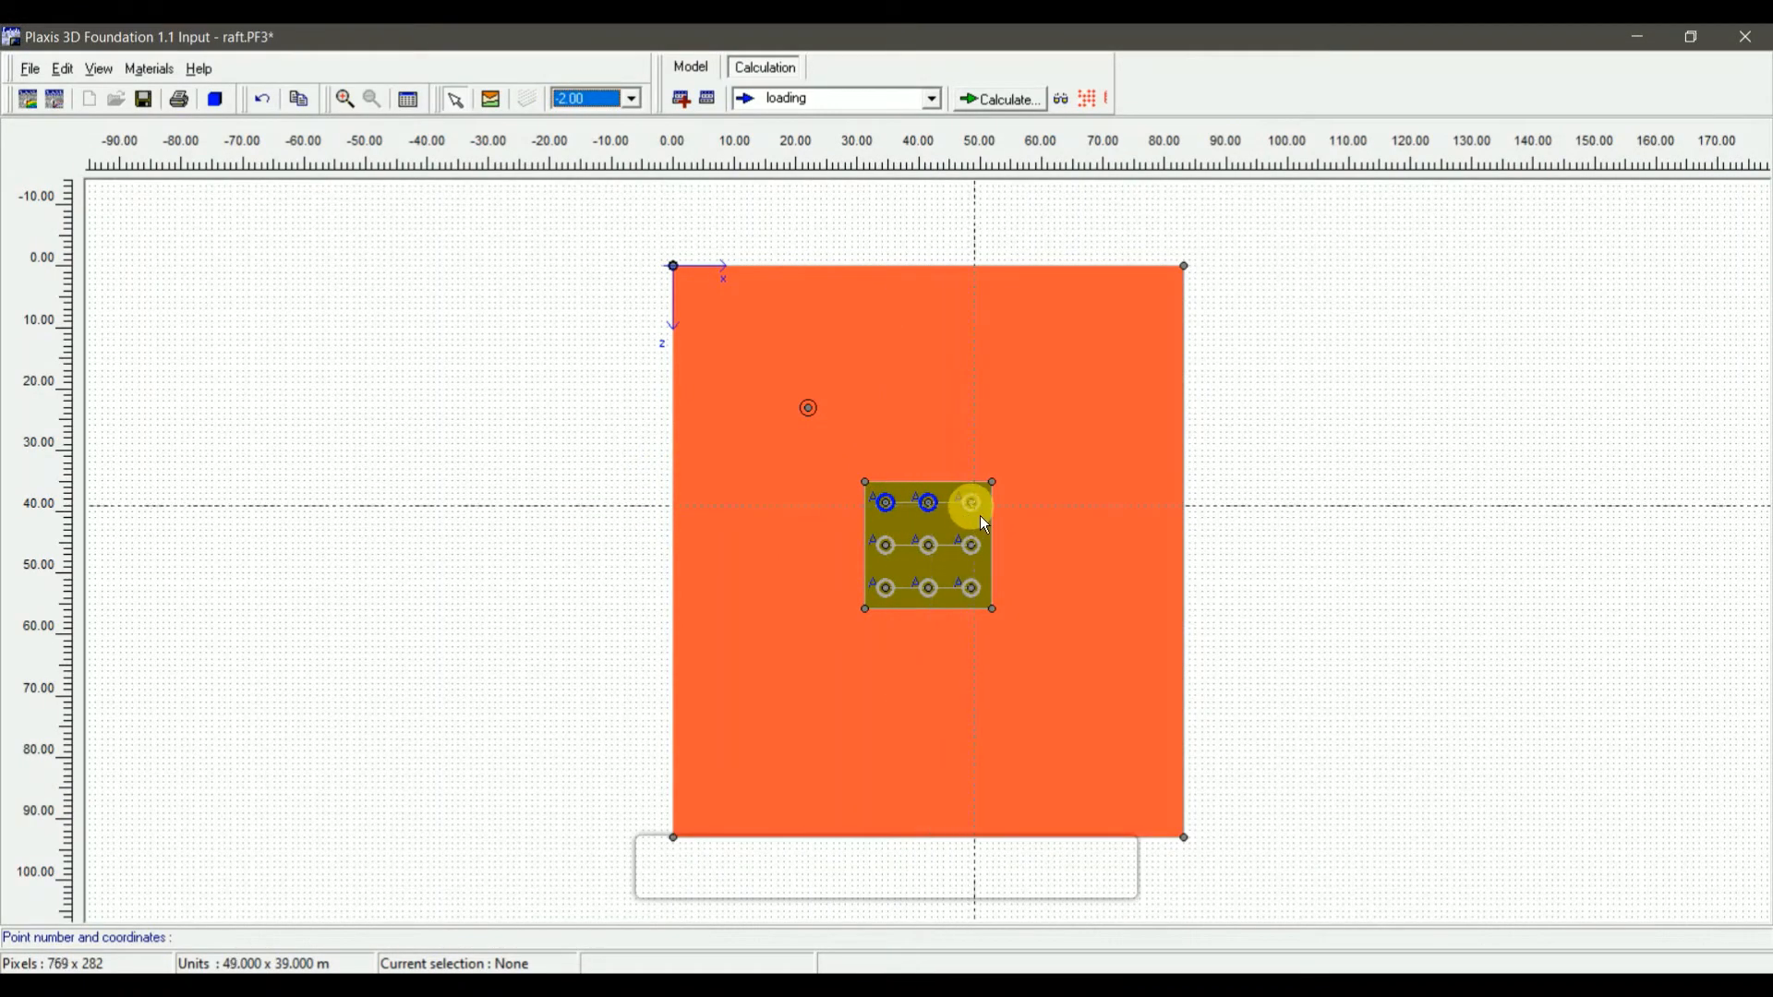
pyautogui.keyDown('shift'); pyautogui.click(982, 556); pyautogui.keyUp('shift')
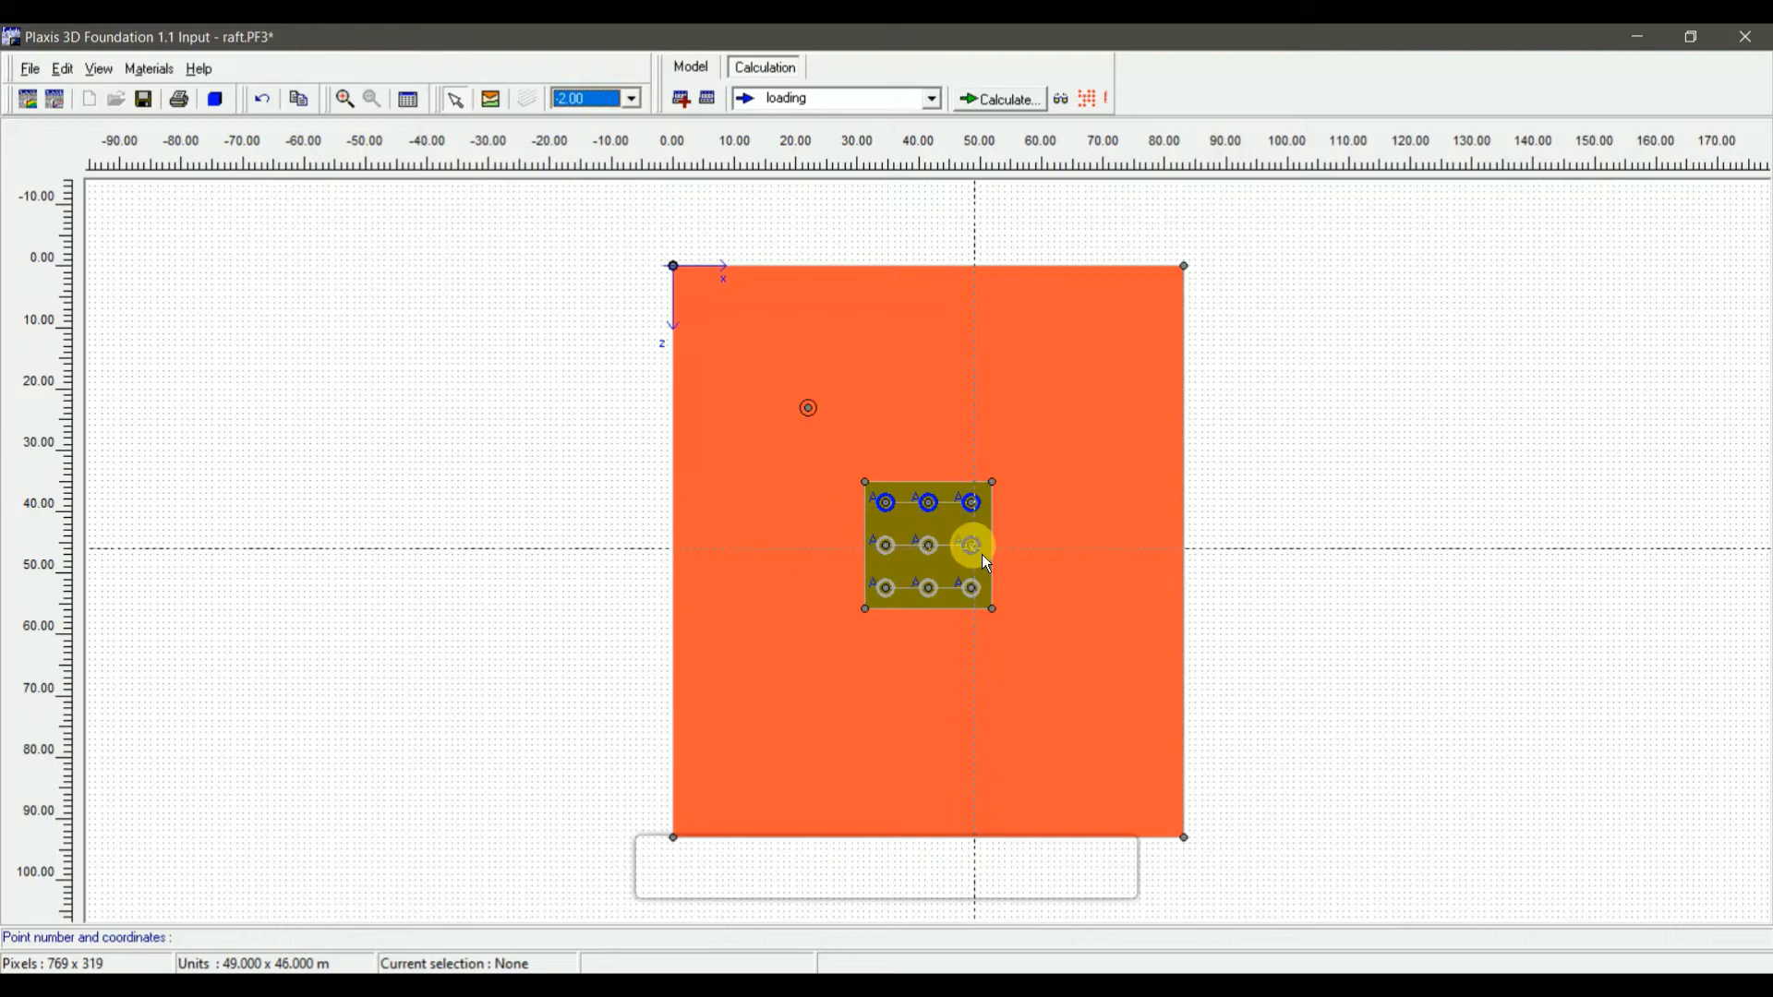
pyautogui.keyDown('shift'); pyautogui.click(927, 549); pyautogui.keyUp('shift')
pyautogui.keyDown('shift'); pyautogui.click(884, 546); pyautogui.keyUp('shift')
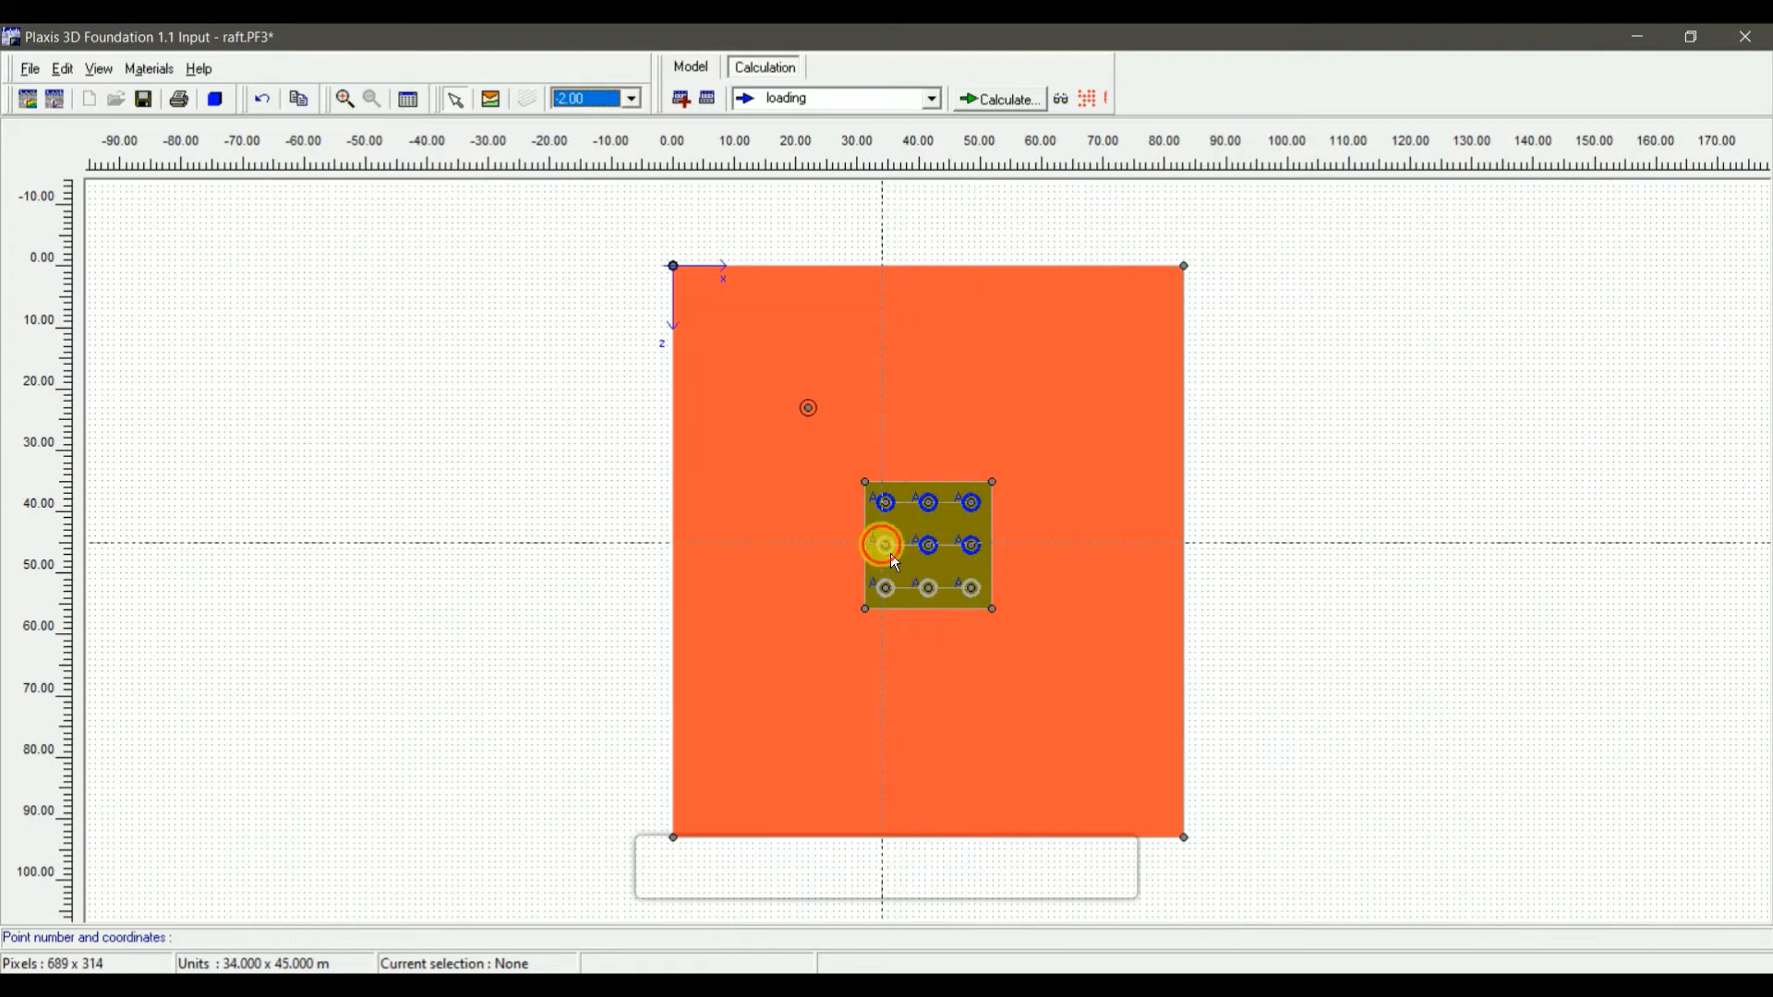
pyautogui.keyDown('shift'); pyautogui.click(896, 601); pyautogui.keyUp('shift')
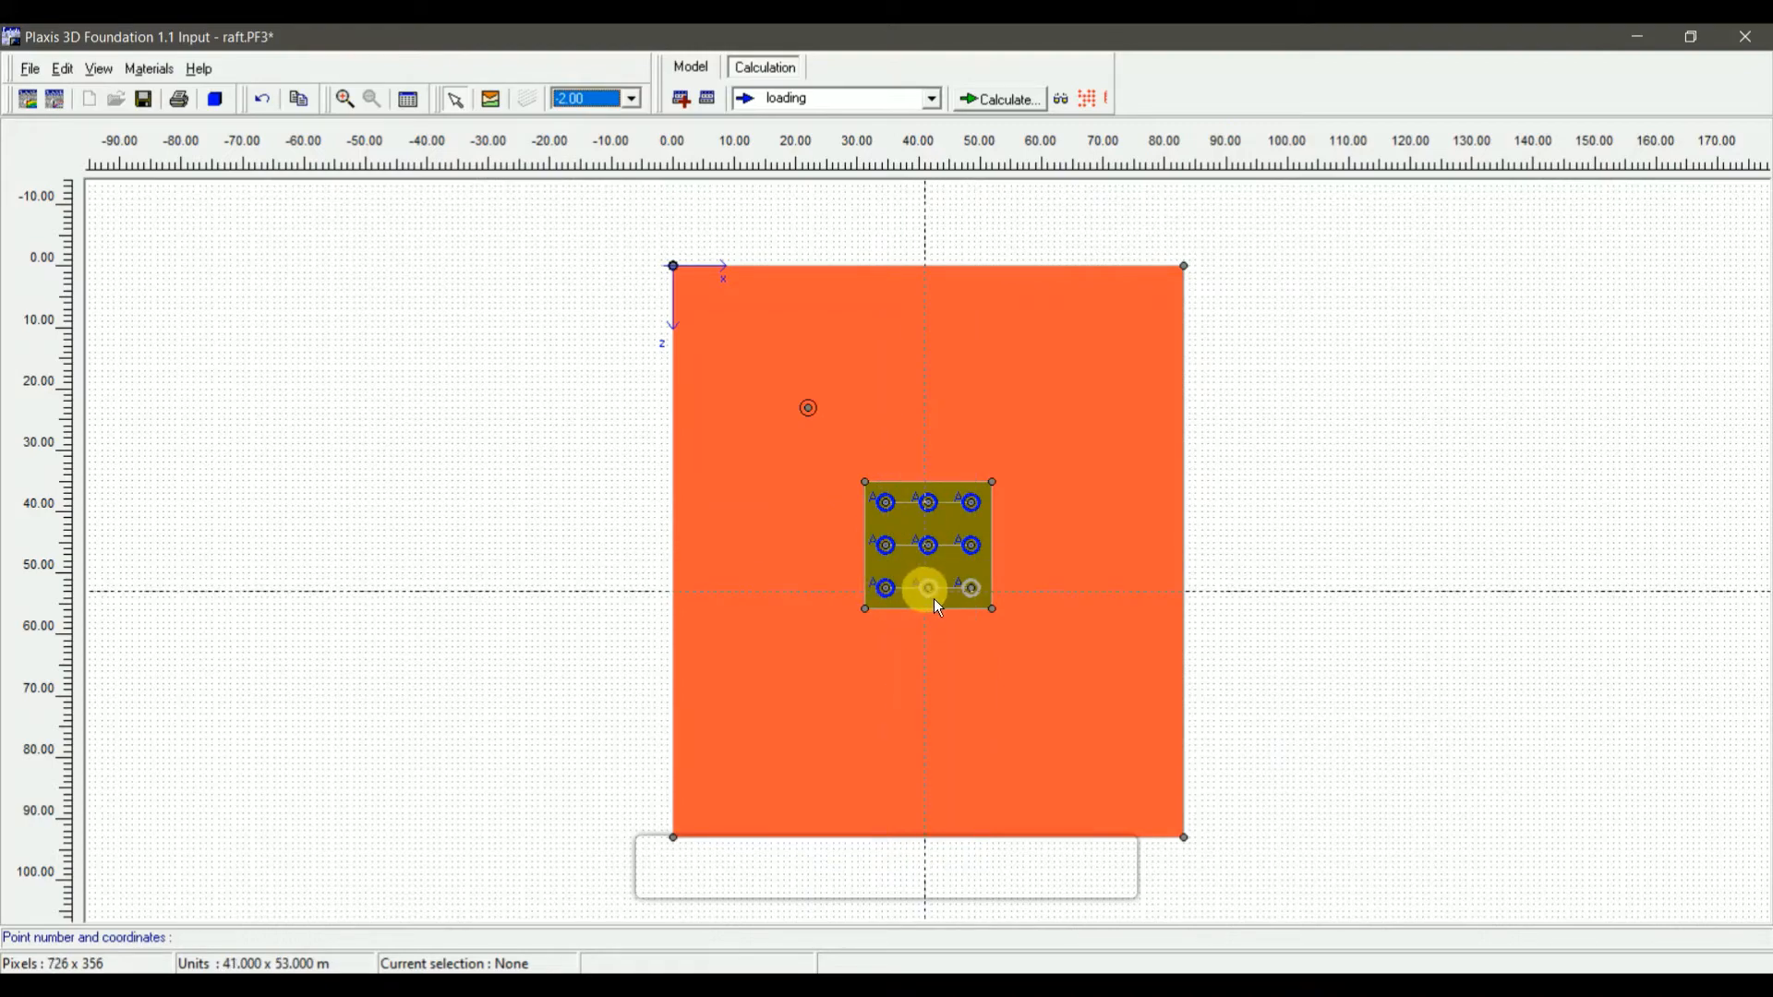
pyautogui.keyDown('shift'); pyautogui.click(931, 596); pyautogui.keyUp('shift')
pyautogui.keyDown('shift'); pyautogui.click(983, 602); pyautogui.keyUp('shift')
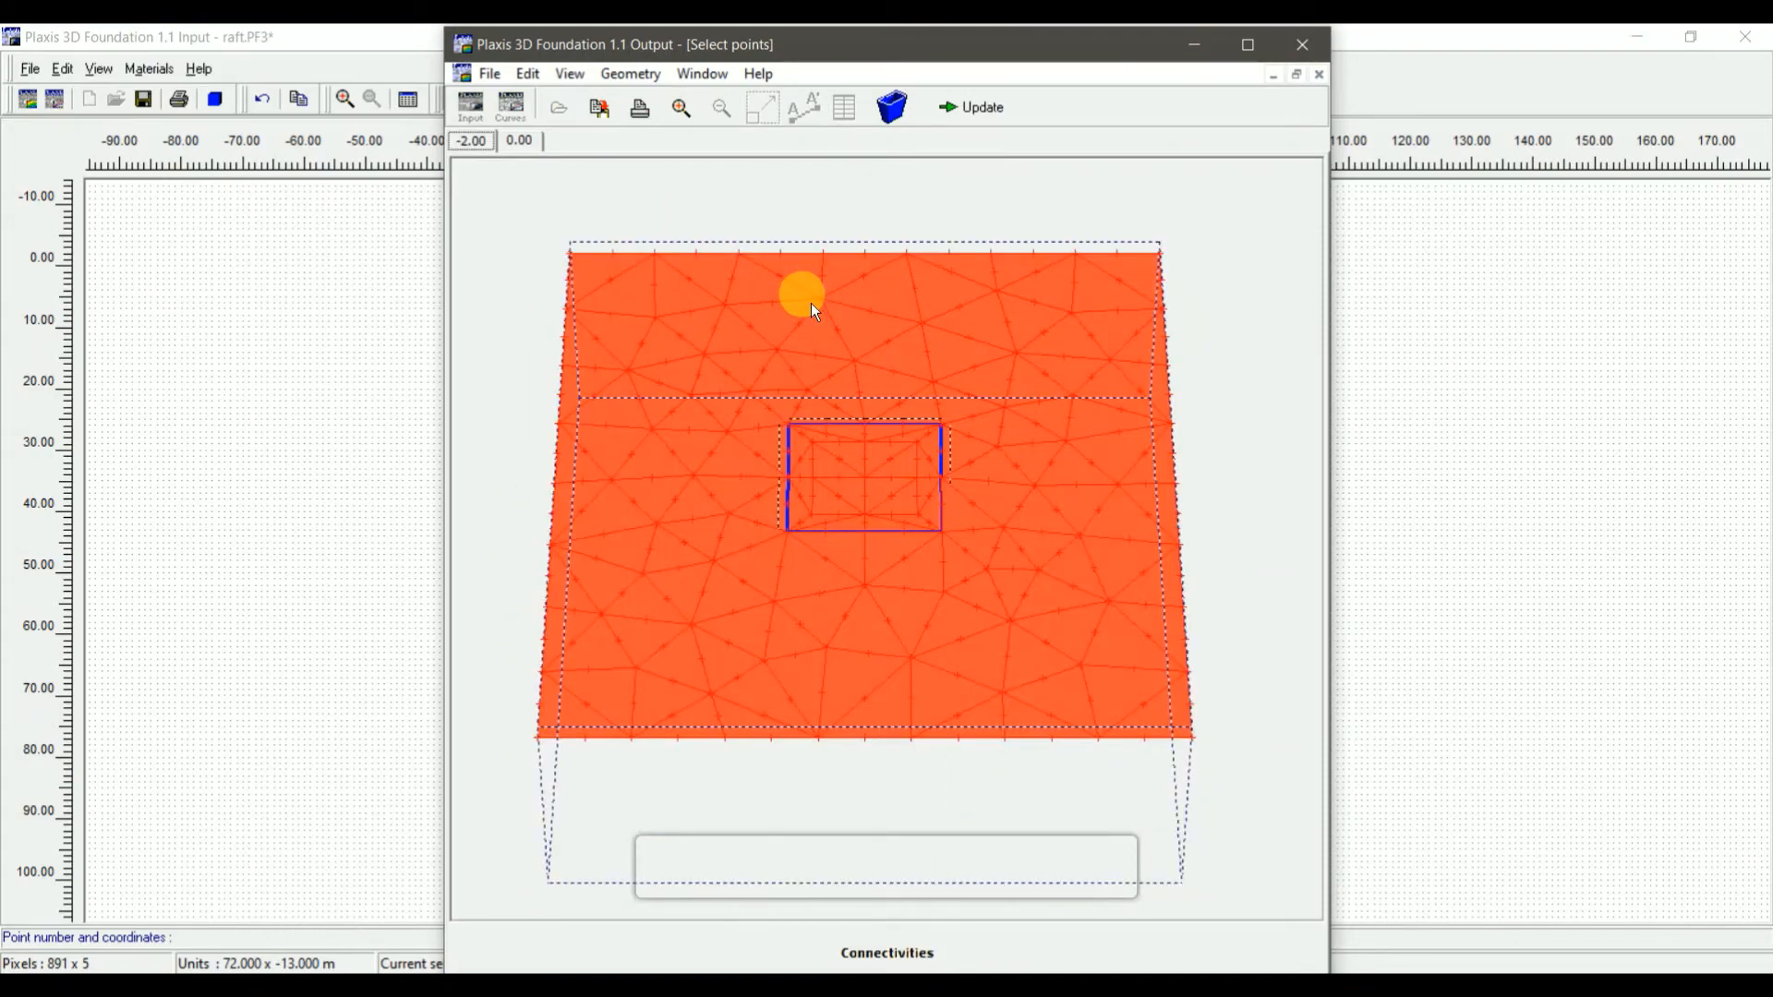
# Select the nine mesh nodes at the point load positions on the -2.00 plane for curves and update back to the input
pyautogui.click(691, 126)
pyautogui.moveTo(763, 420); pyautogui.dragTo(980, 579)
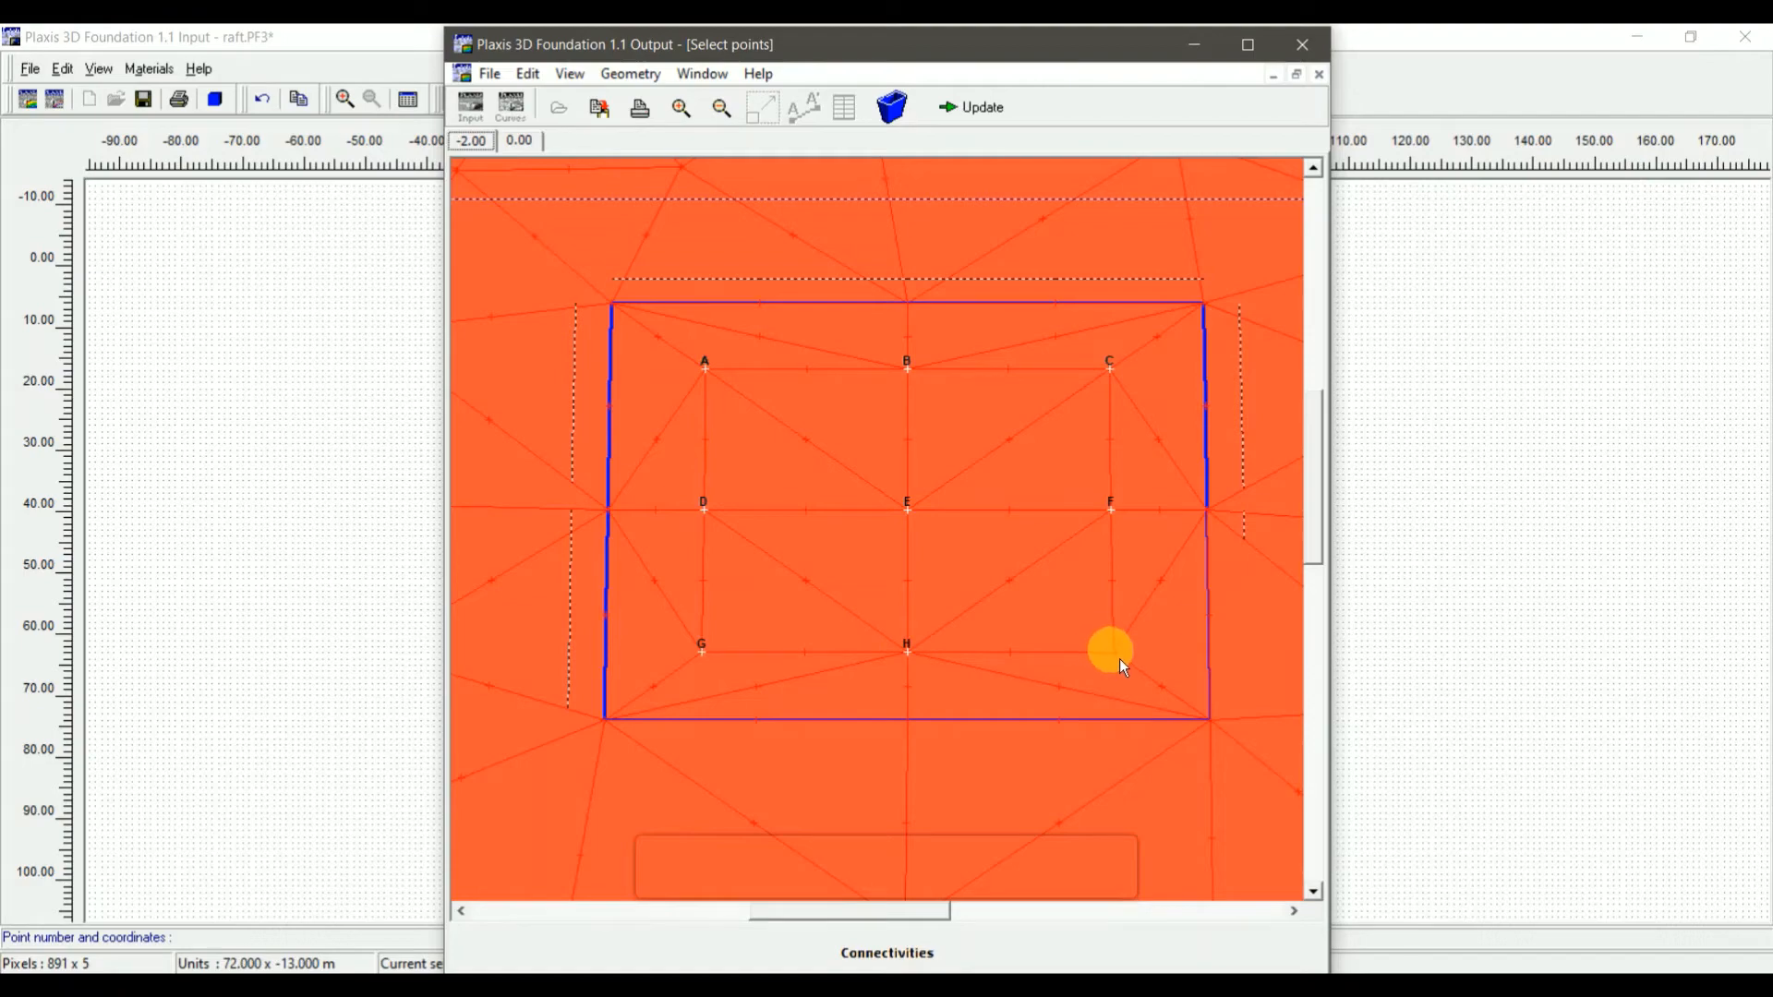
pyautogui.click(528, 155)
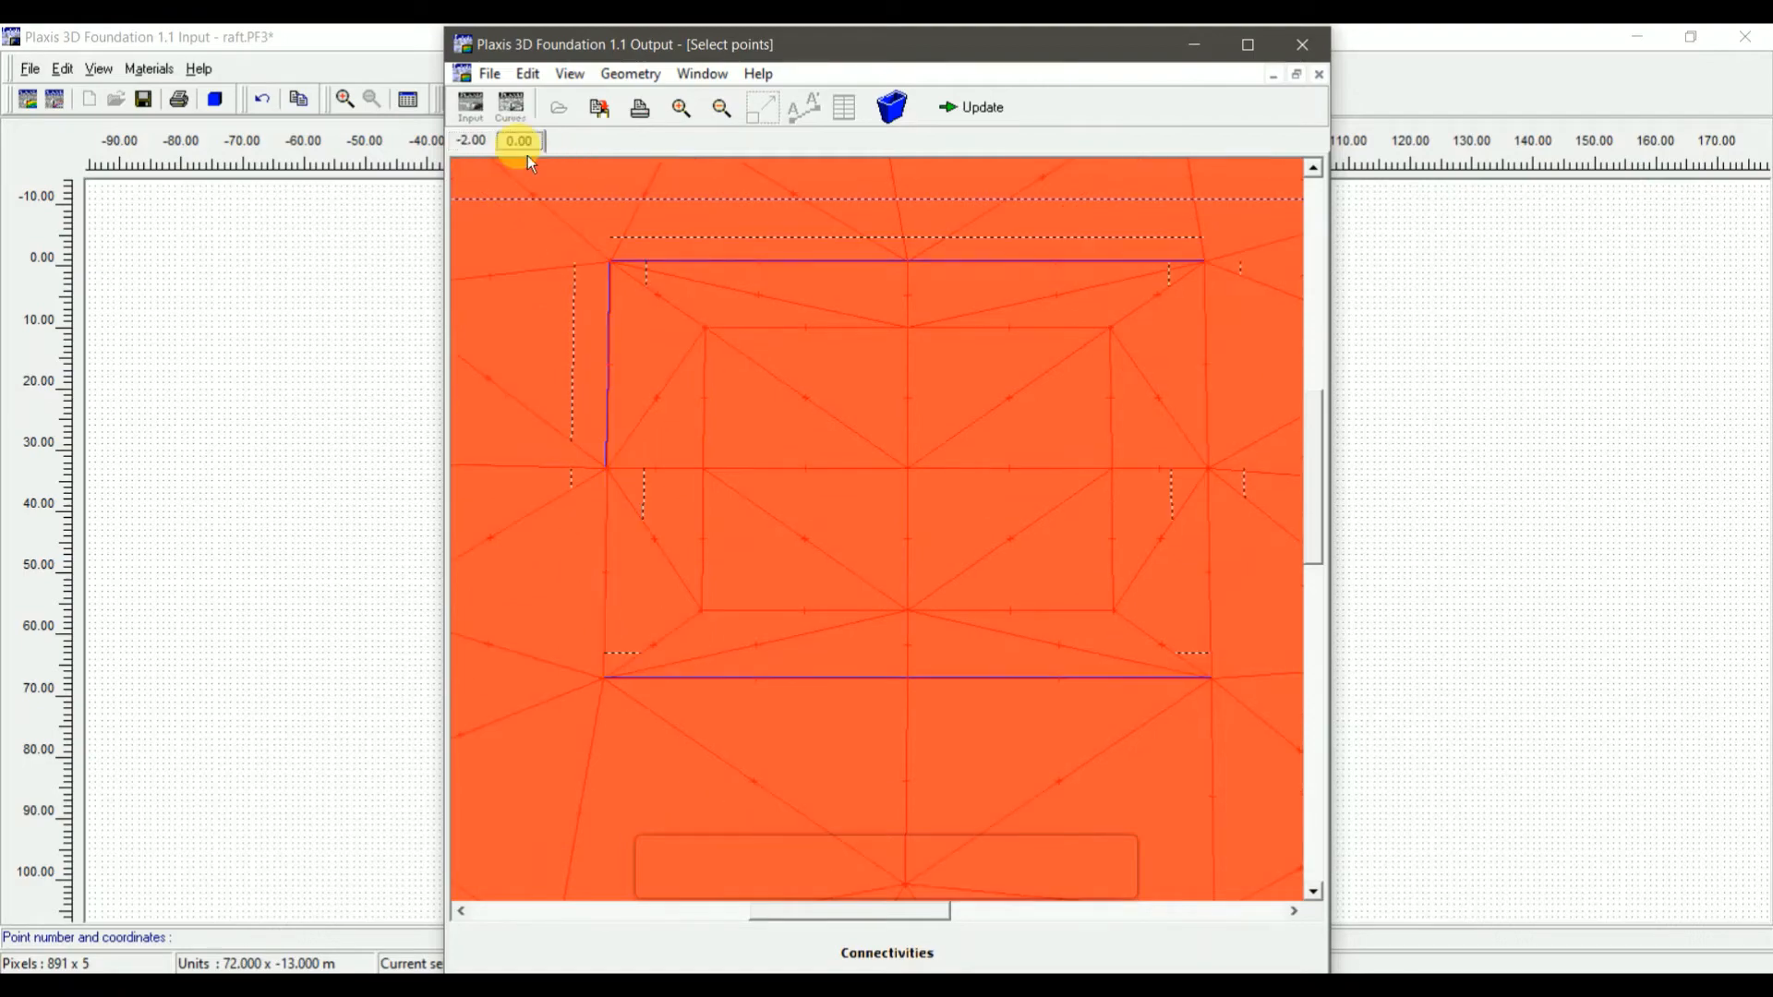
pyautogui.click(480, 144)
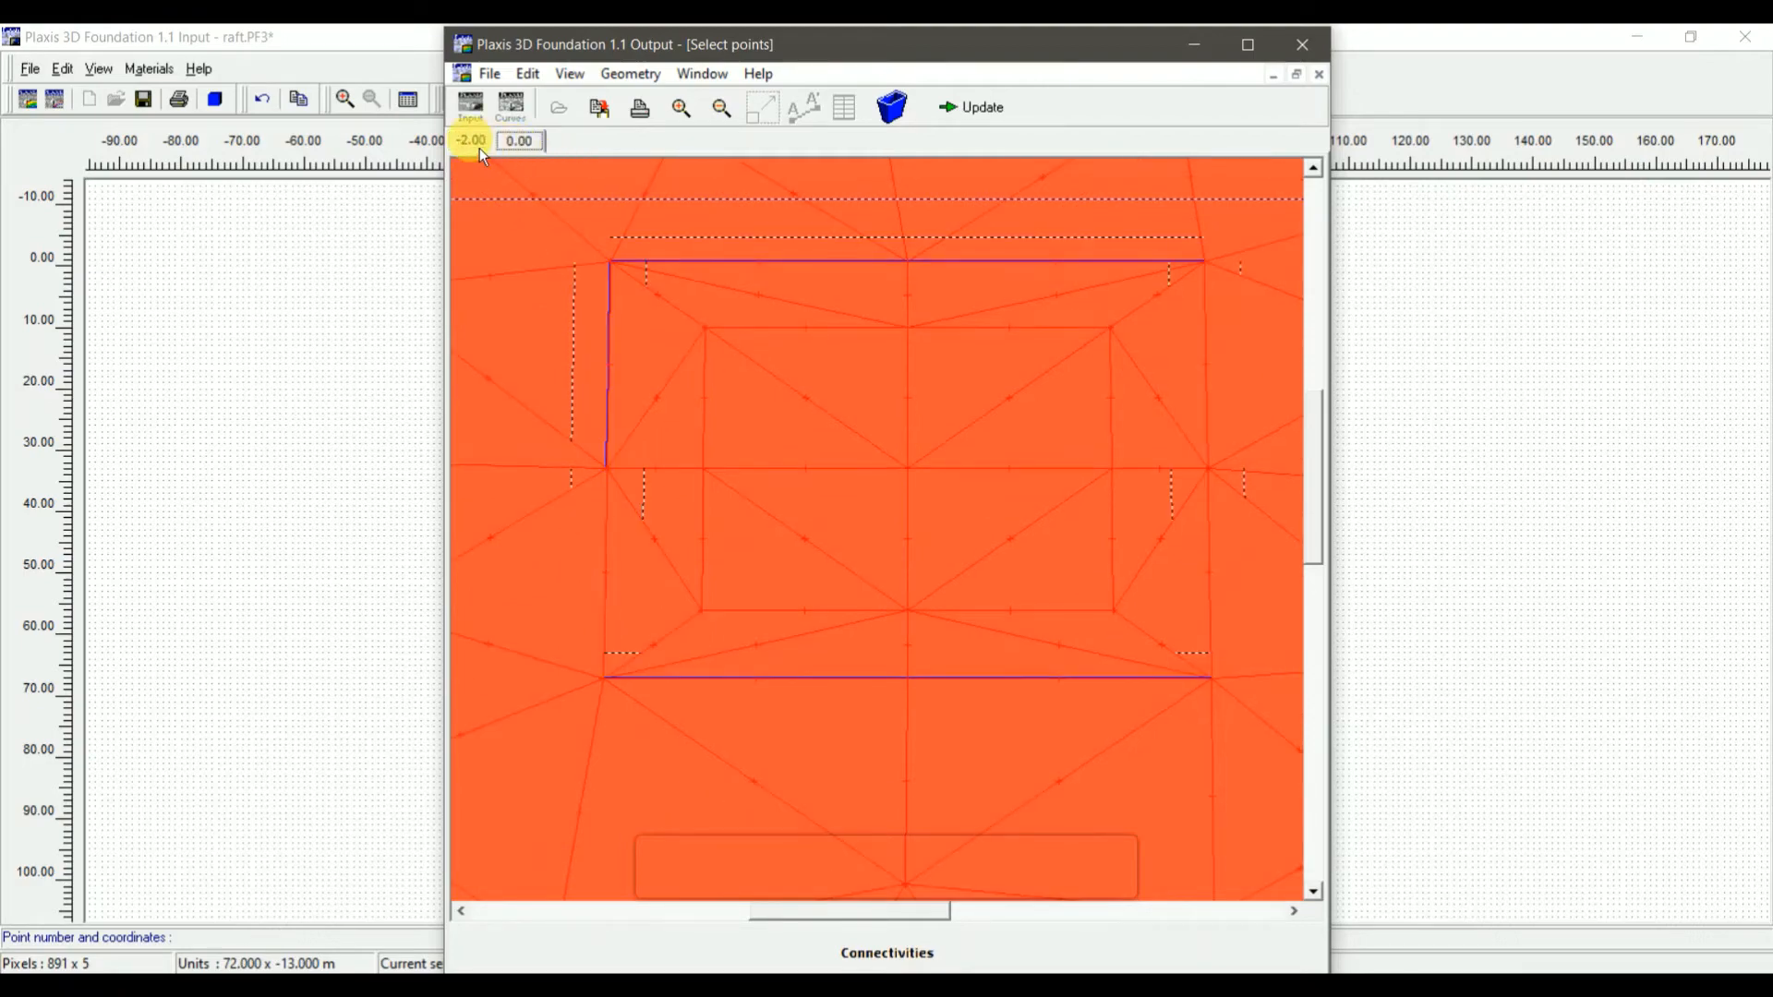
pyautogui.click(966, 122)
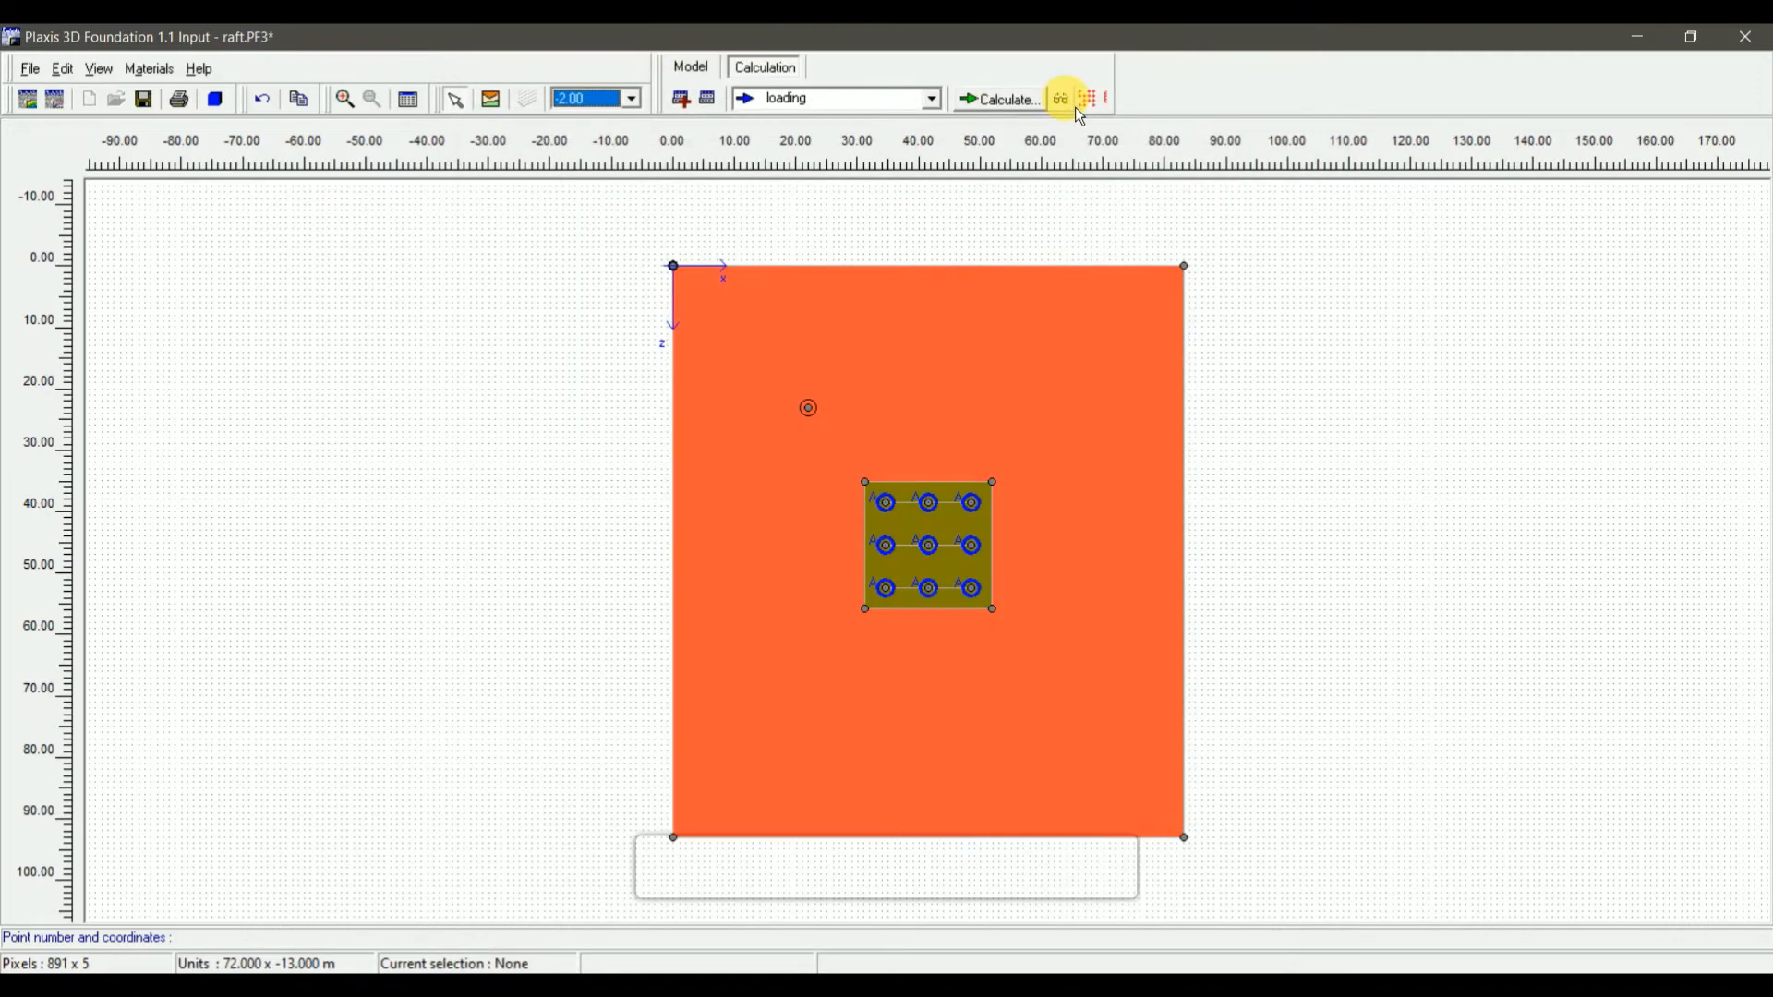
# Preview the loading phase's staged construction in 3D and on the 0.00 and -2.00 work planes, and close the preview
pyautogui.click(1072, 106)
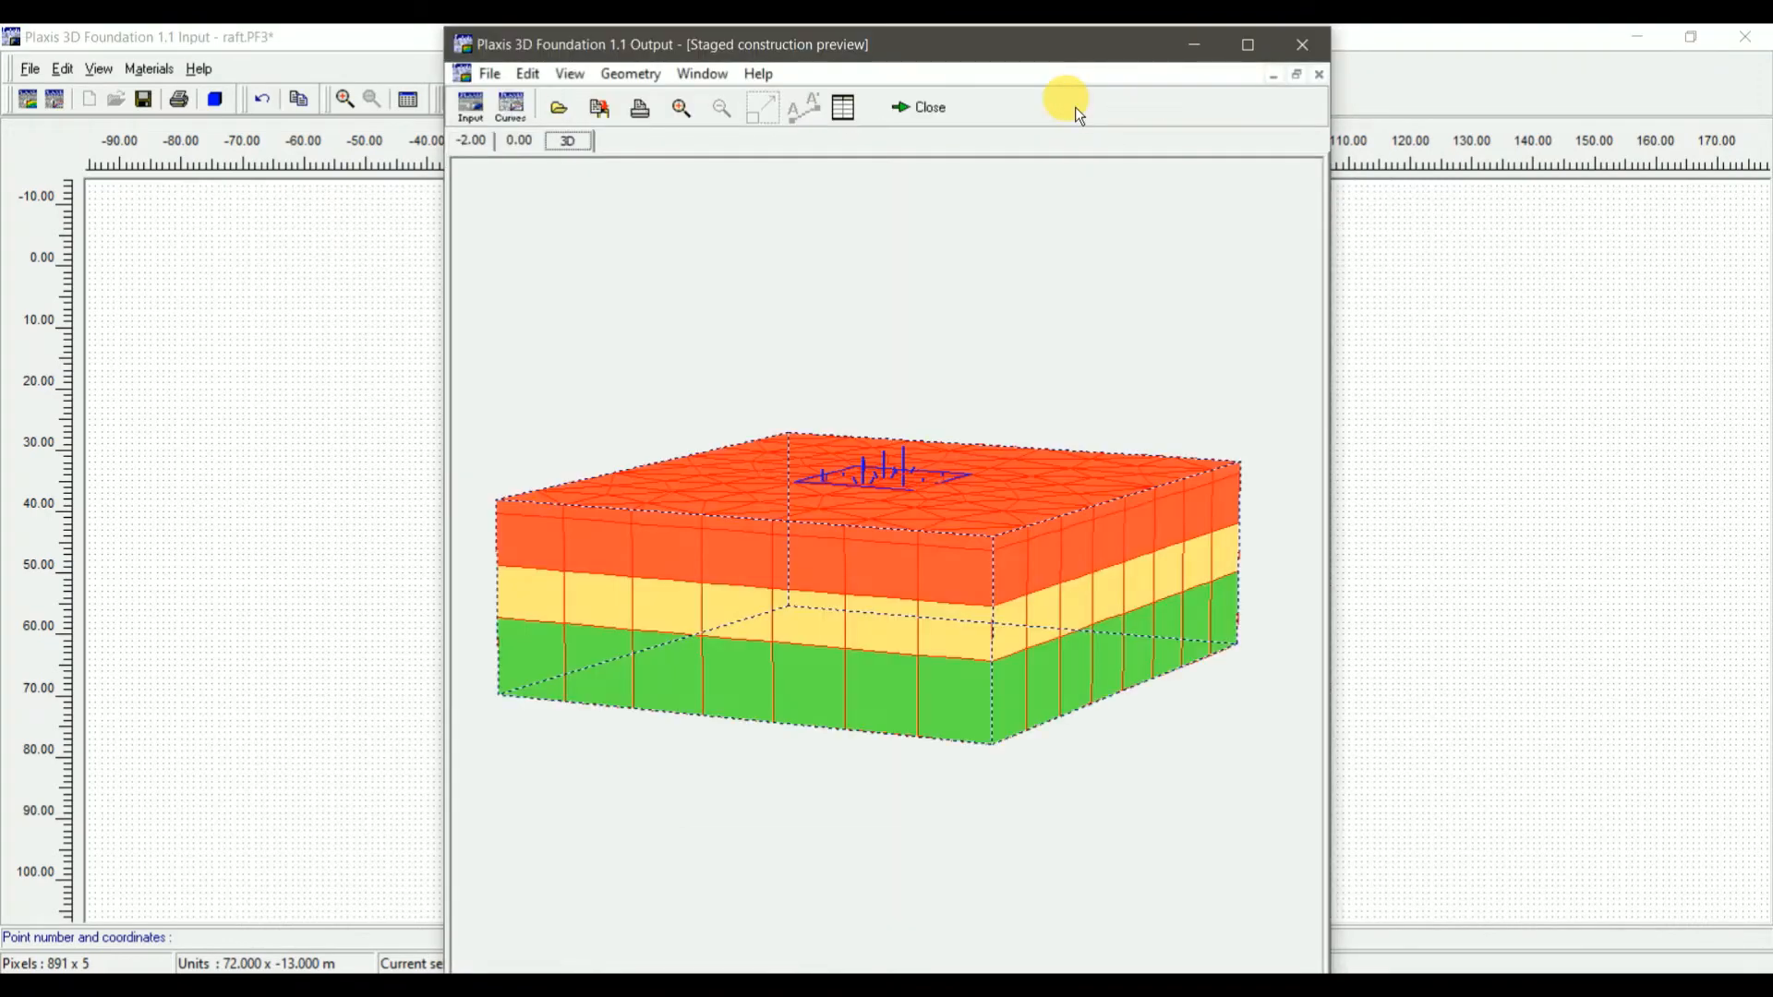
pyautogui.moveTo(886, 458); pyautogui.dragTo(863, 497)
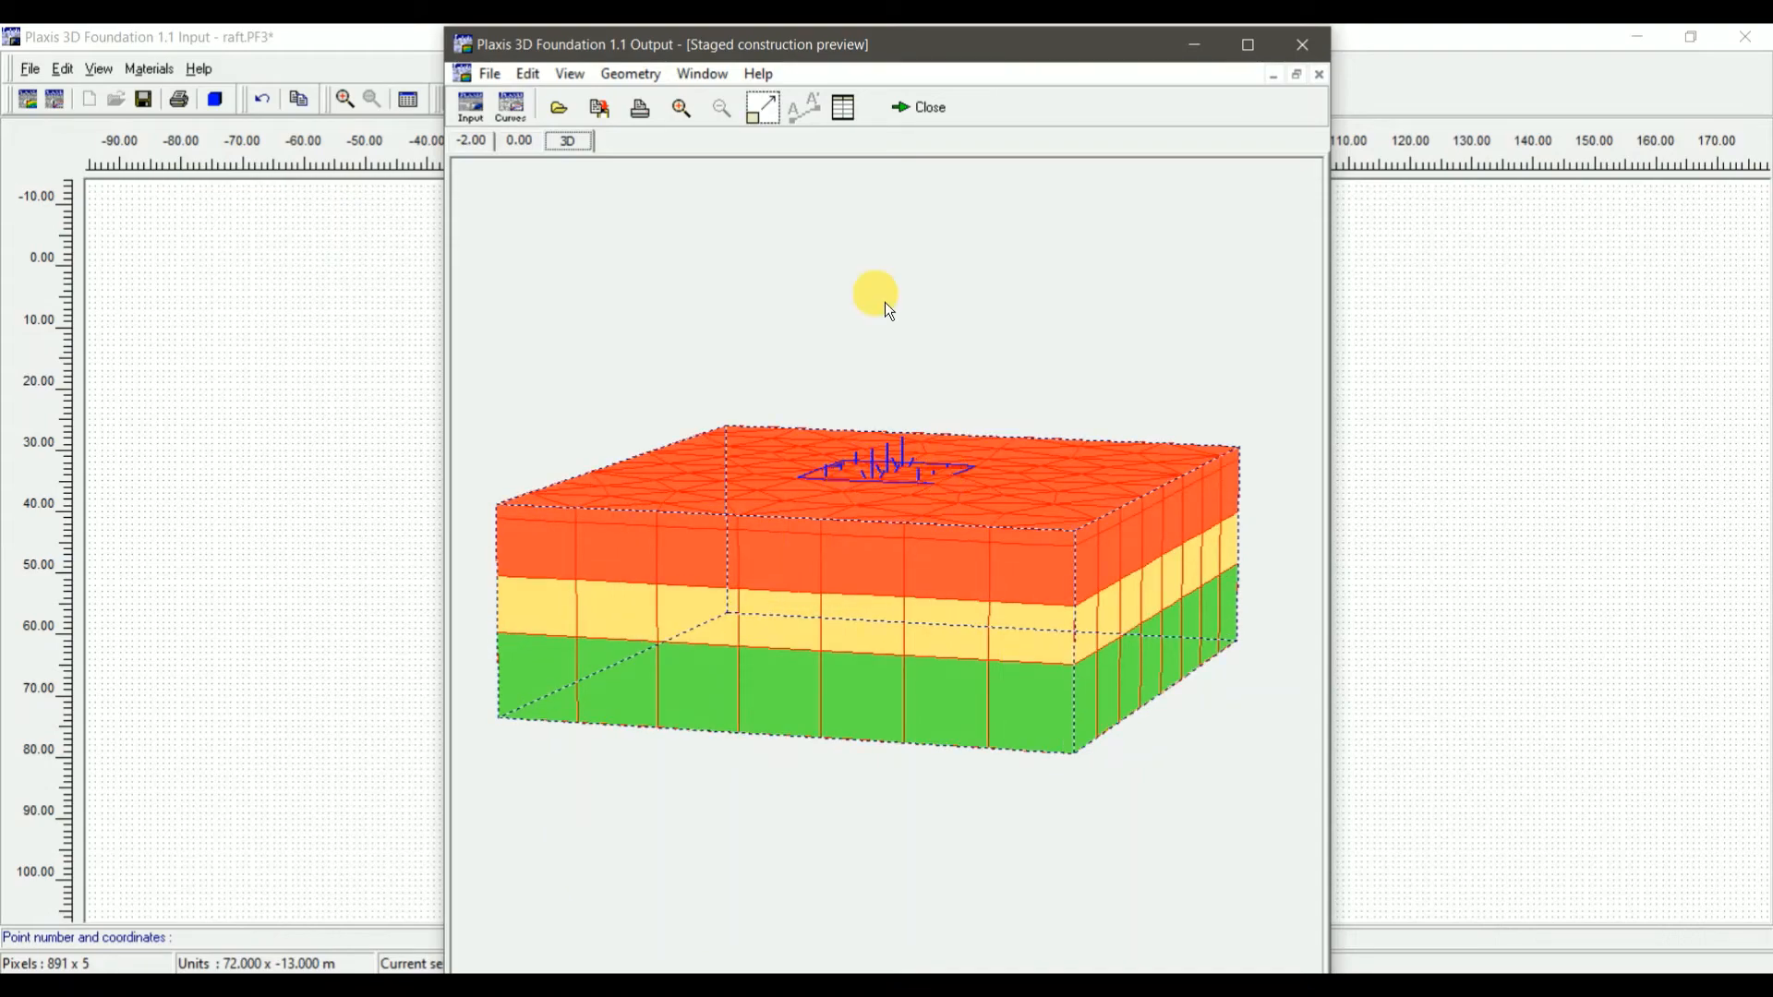
pyautogui.click(525, 140)
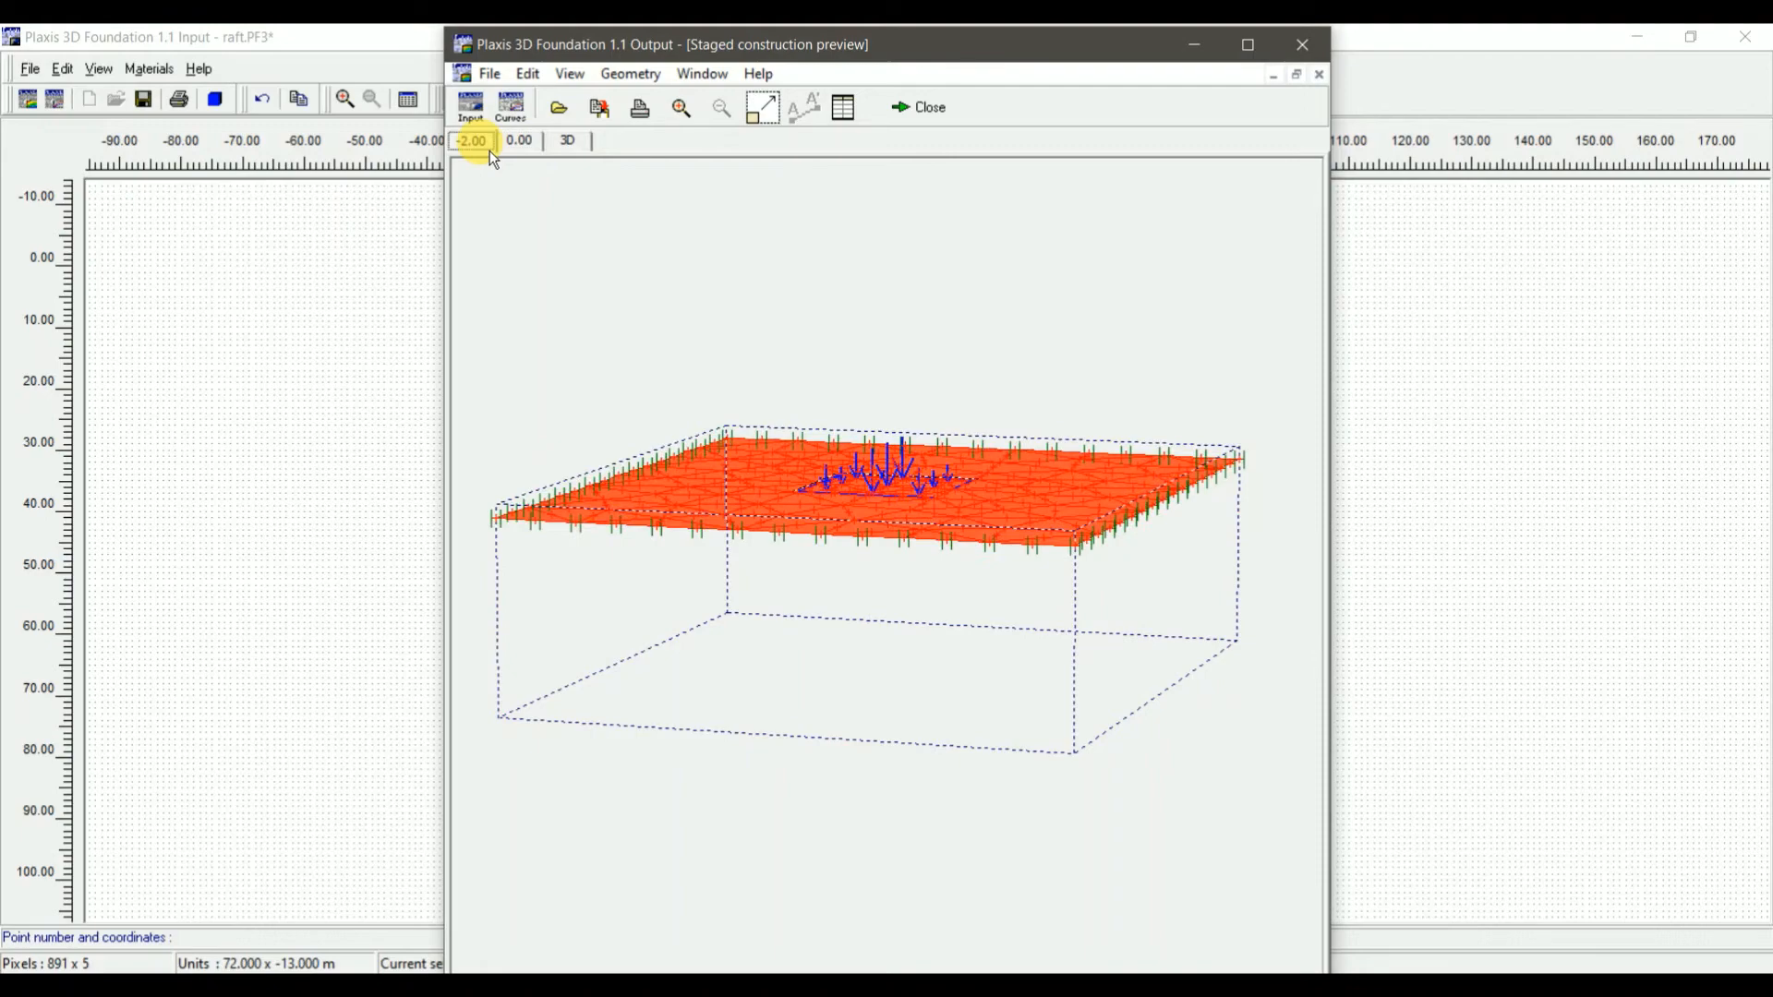
pyautogui.click(472, 141)
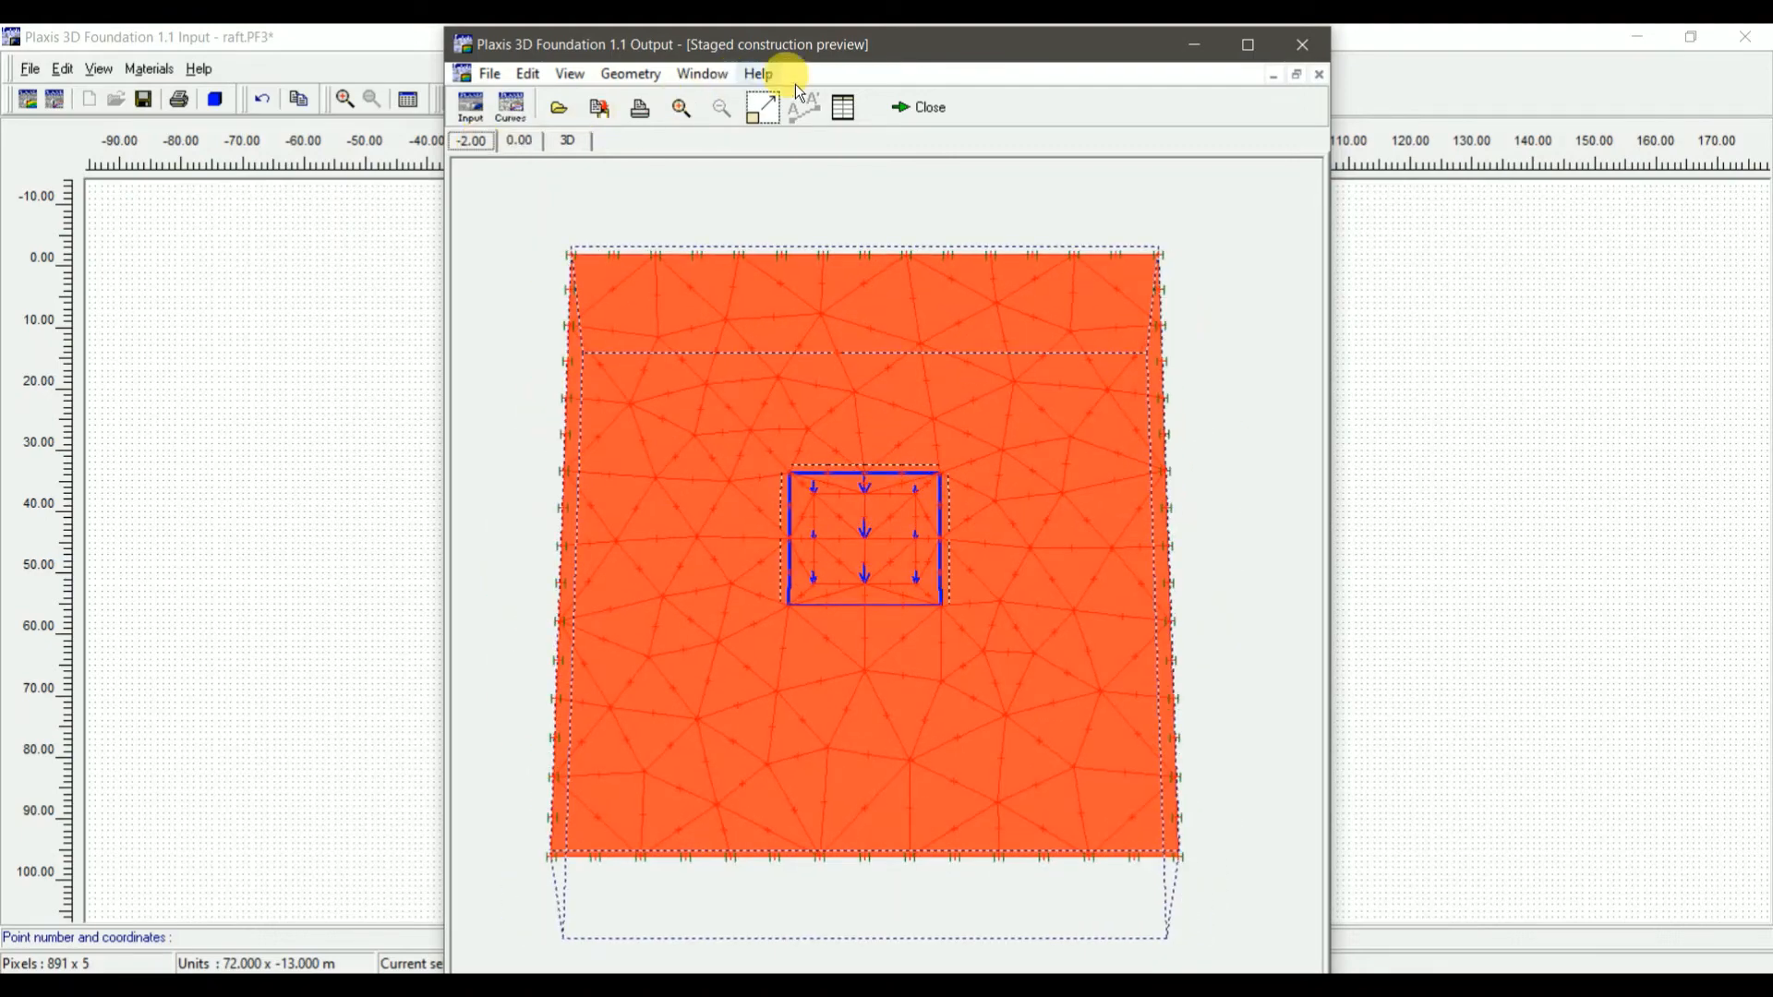
pyautogui.click(931, 117)
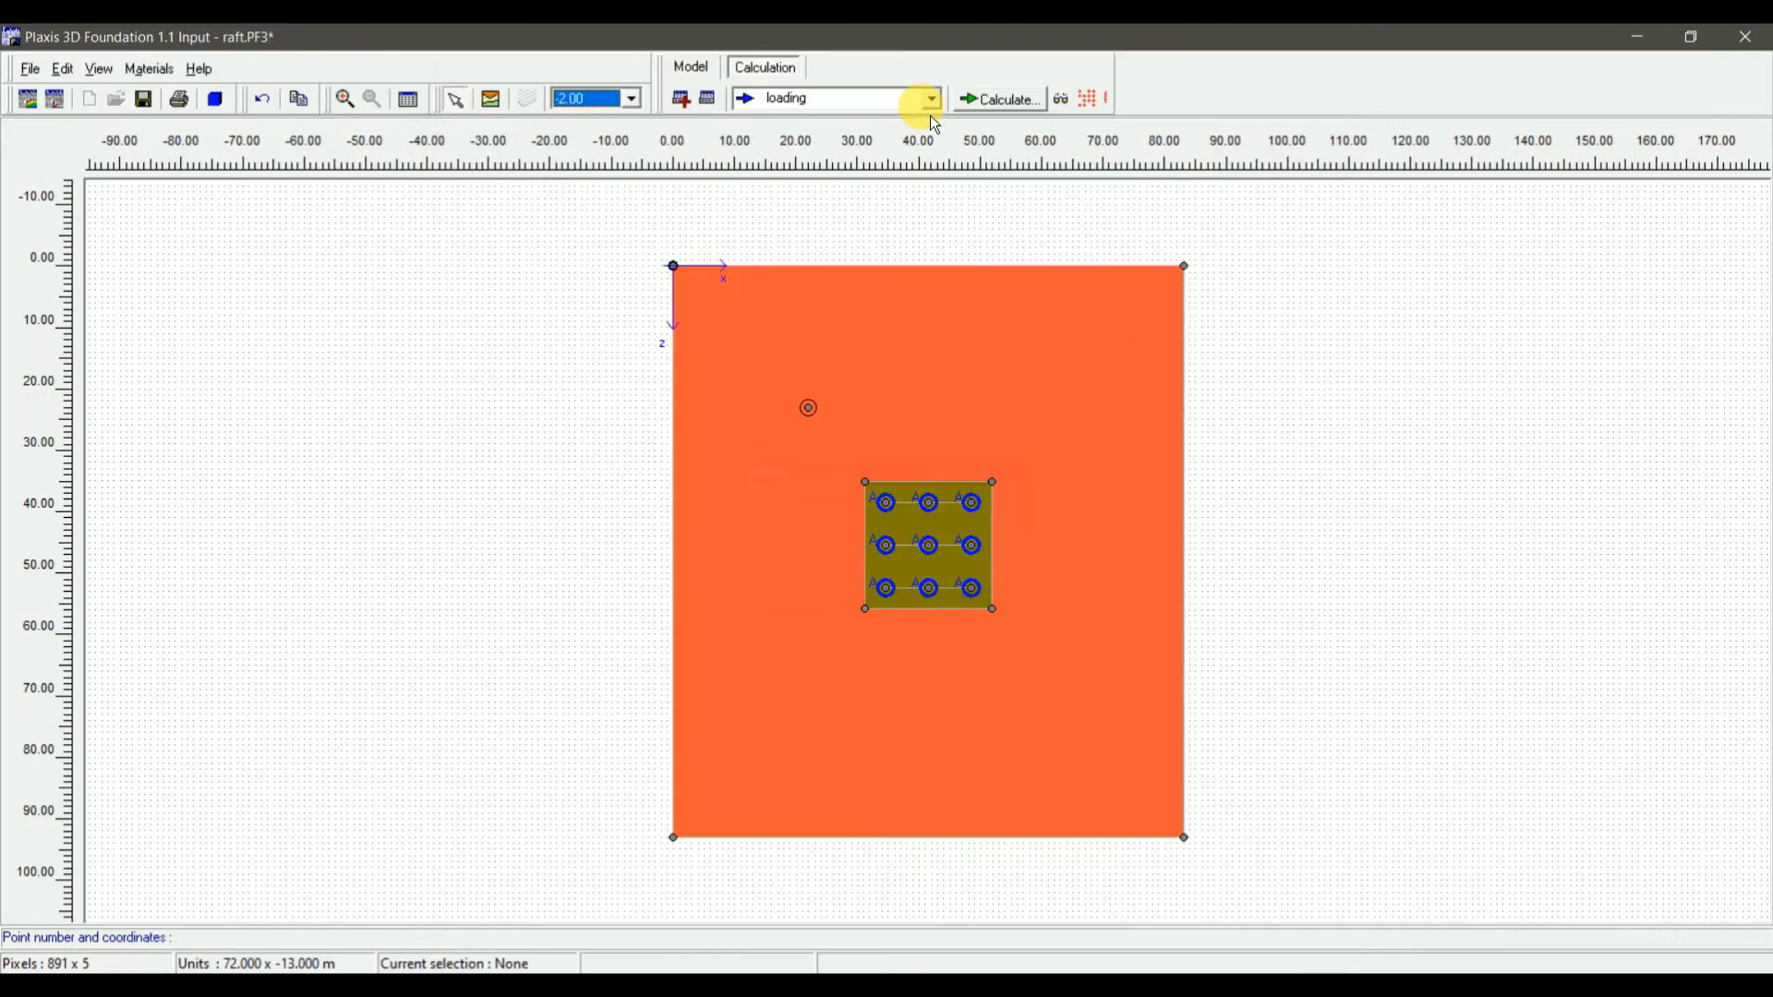
# Run the calculation of the defined phases and open the output of the loading phase
pyautogui.click(1013, 118)
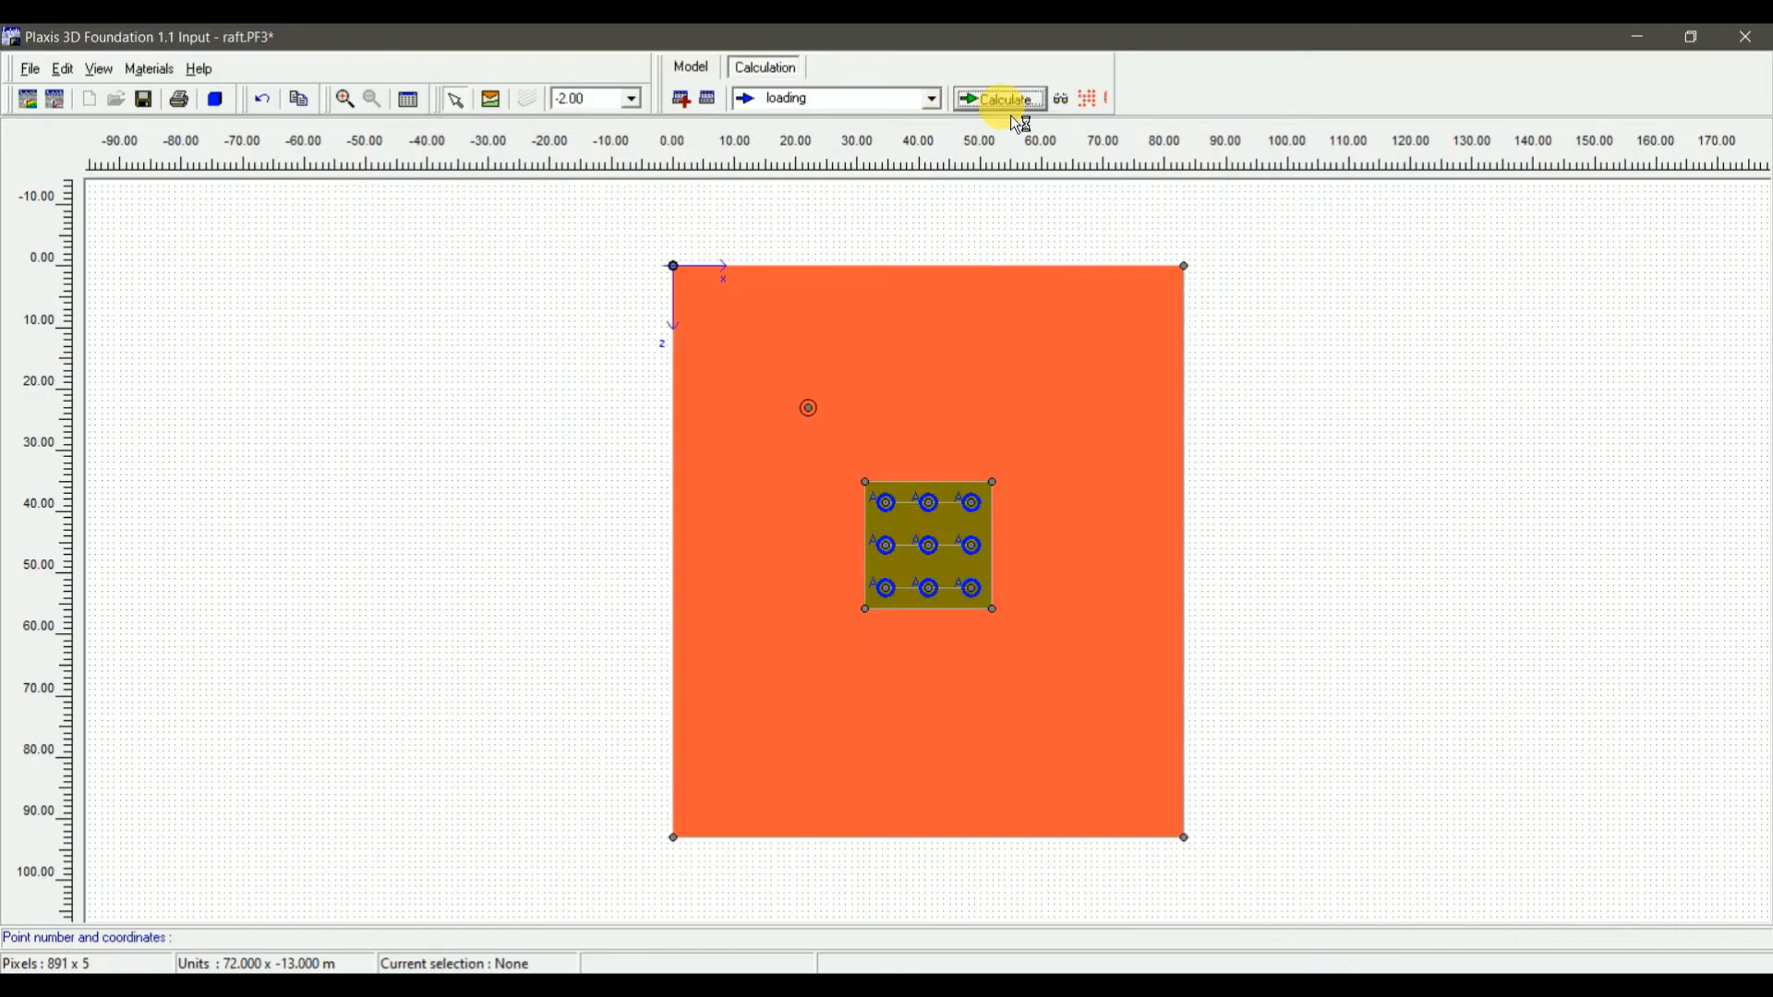
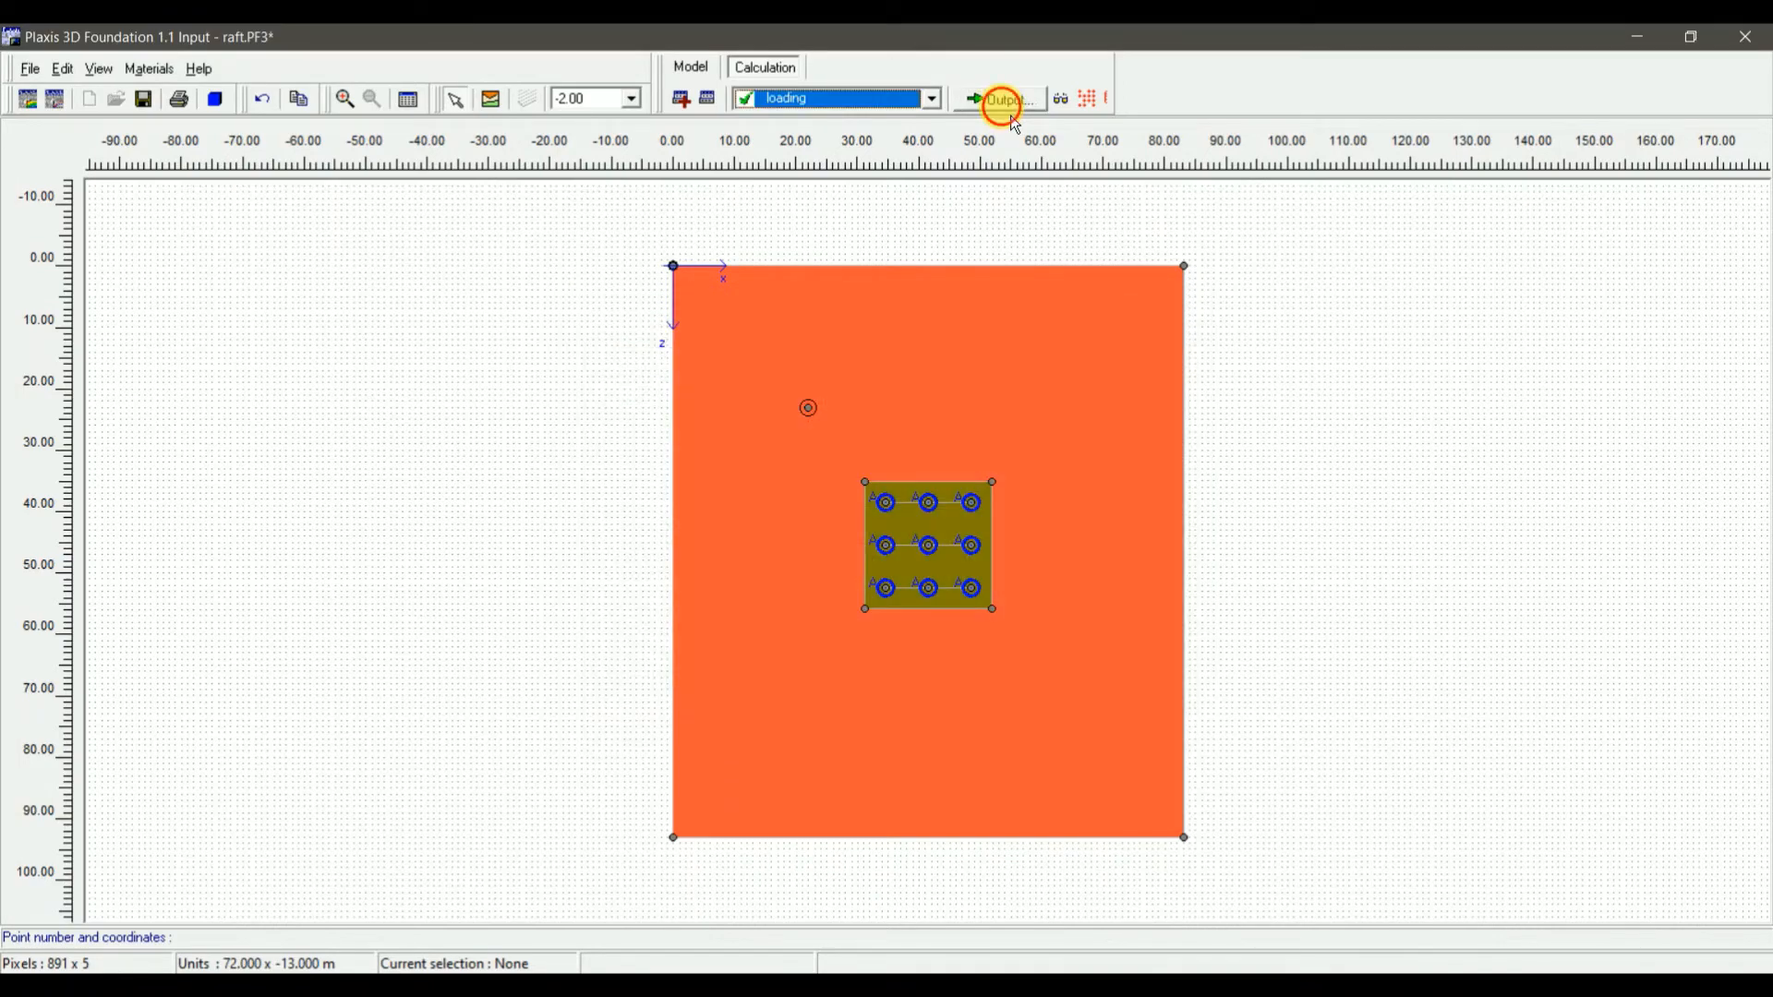
pyautogui.click(1003, 101)
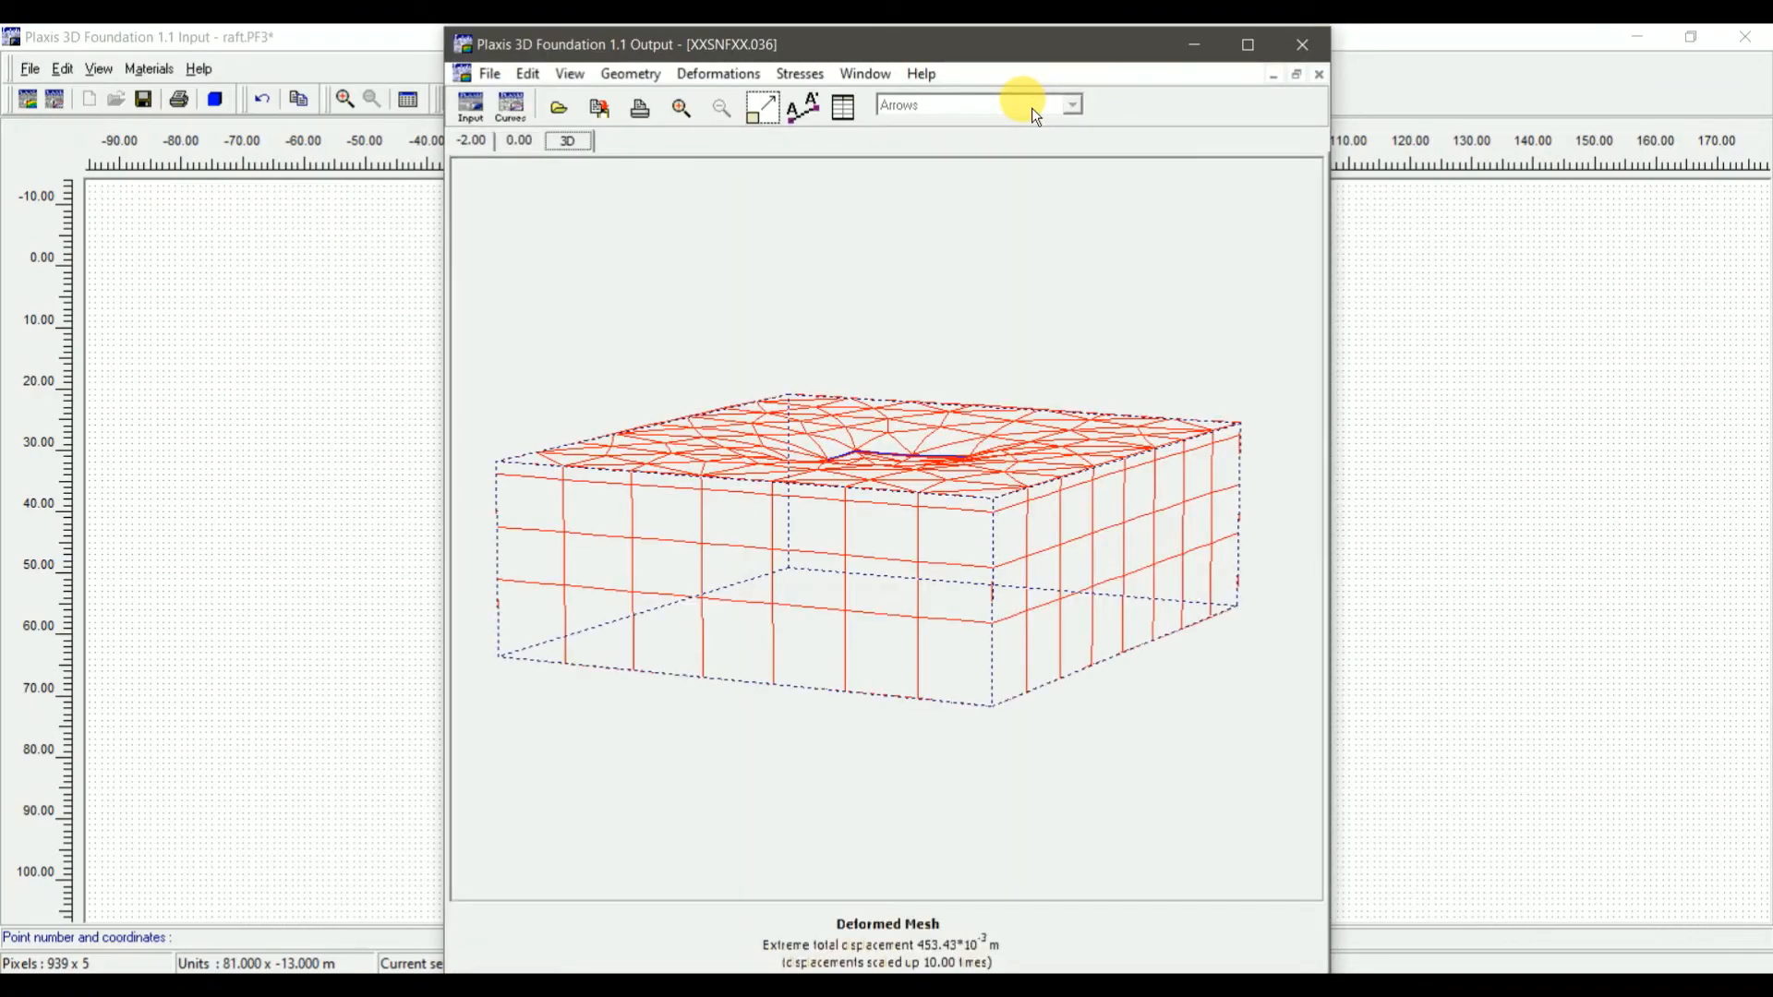
# Examine the deformed mesh of the loading phase in the maximized output window from several viewpoints
pyautogui.press('Right')
pyautogui.press('Right')
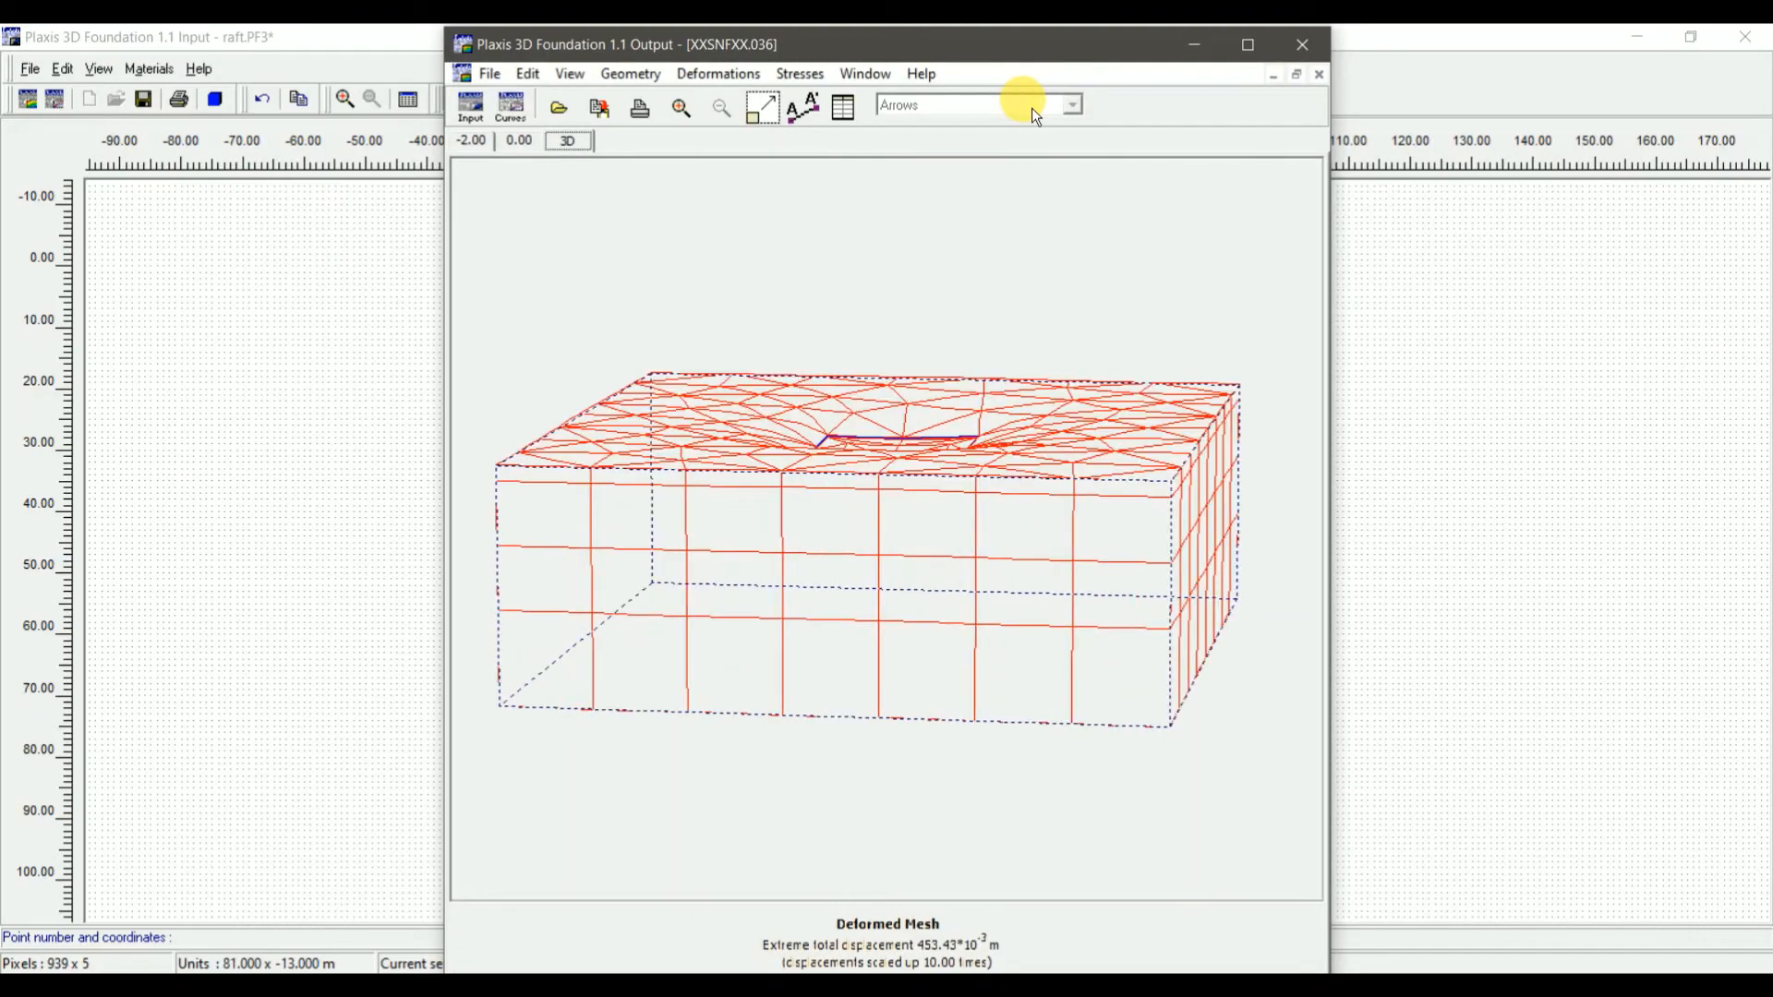
pyautogui.click(1248, 44)
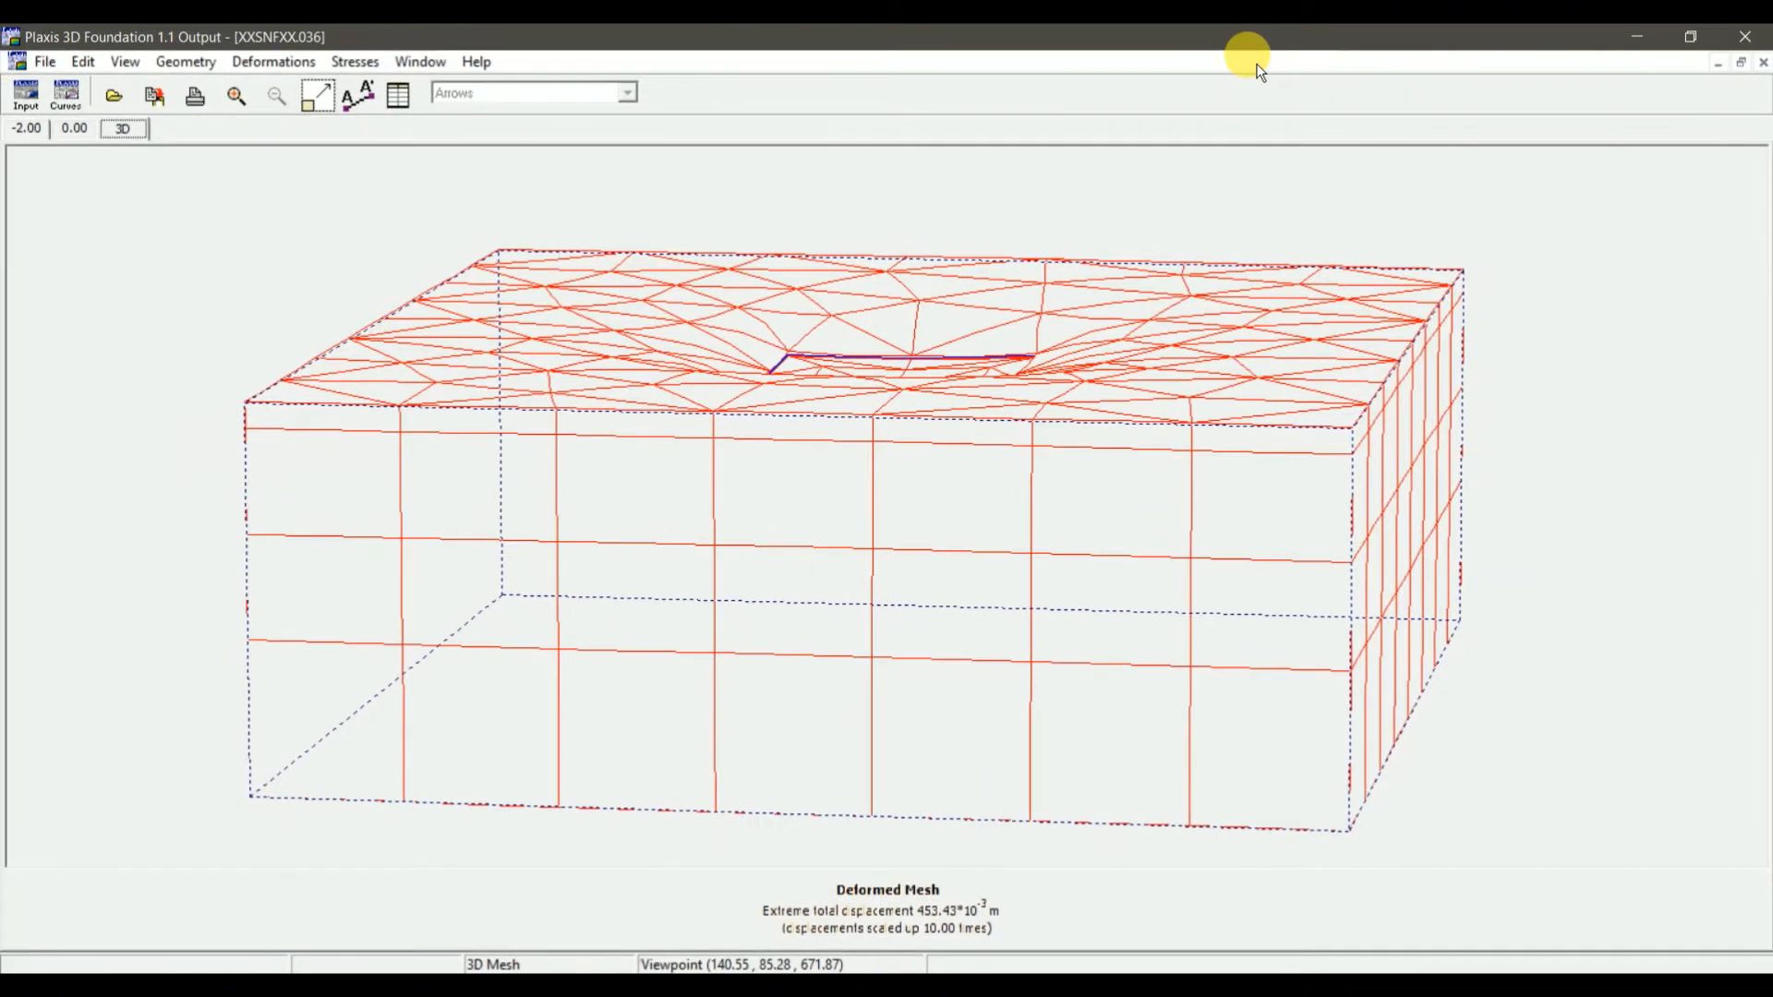
pyautogui.press('Right')
pyautogui.press('Right')
pyautogui.press('Up')
pyautogui.press('Up')
pyautogui.press('Right')
pyautogui.press('Right')
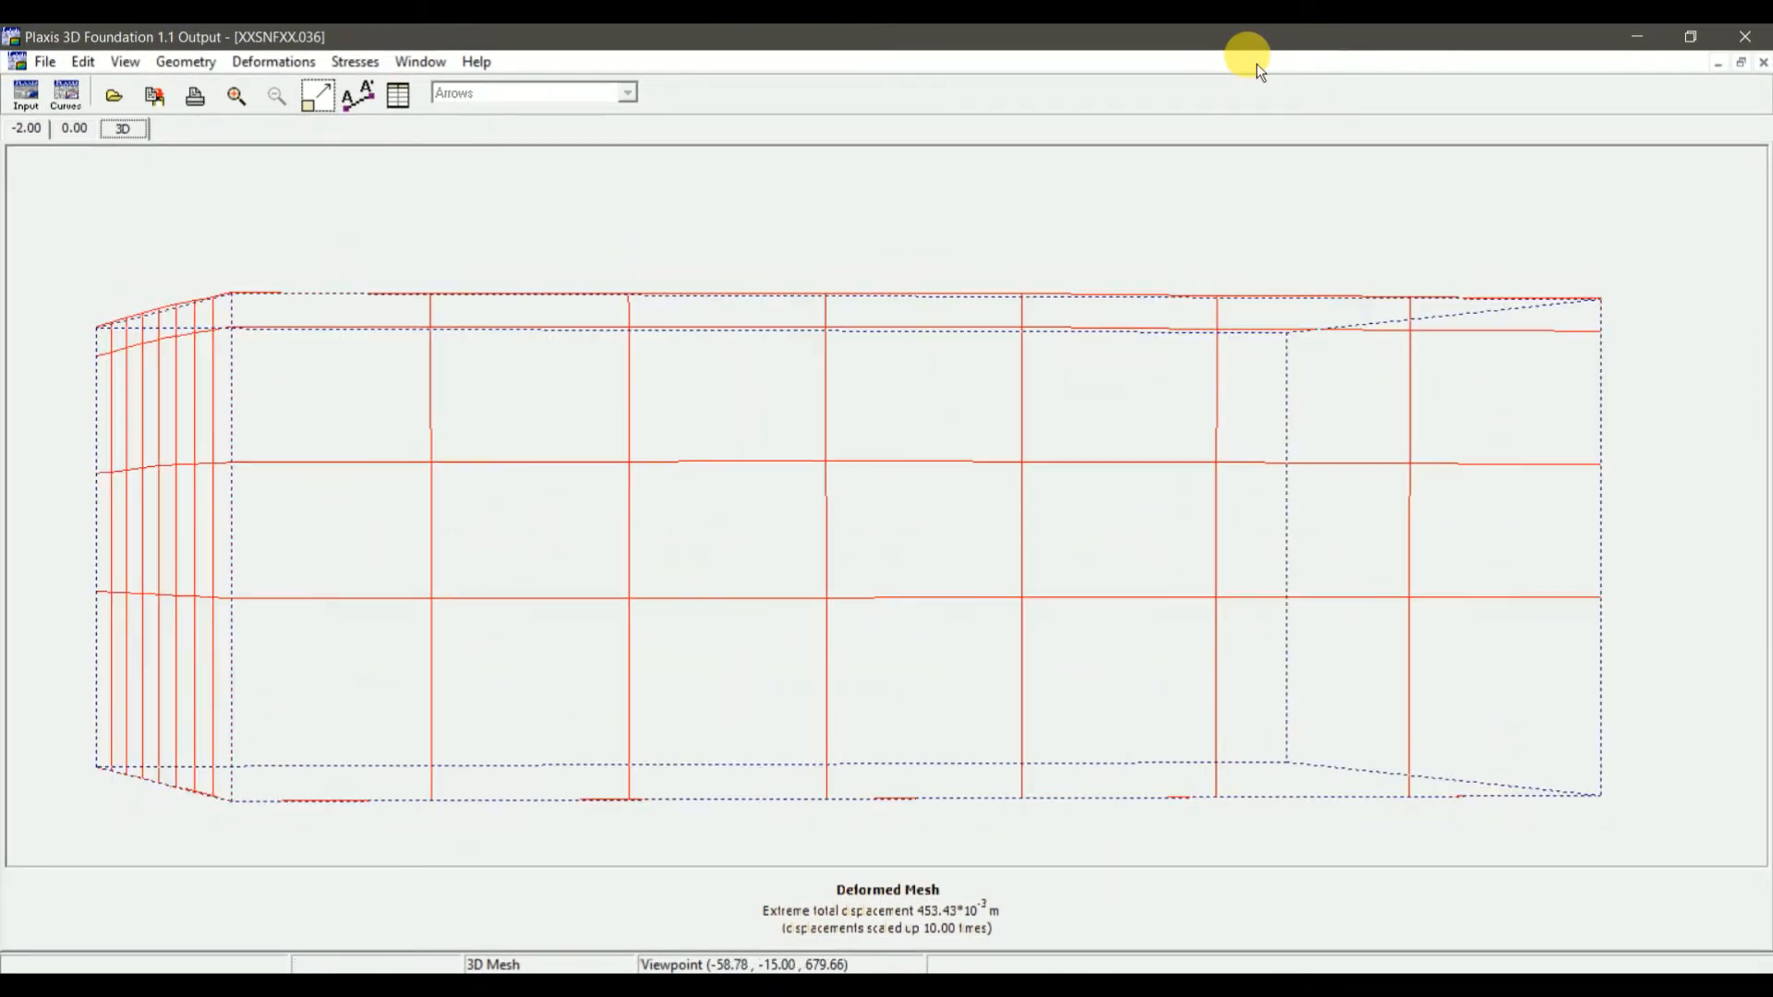
pyautogui.press('Down')
pyautogui.press('Down')
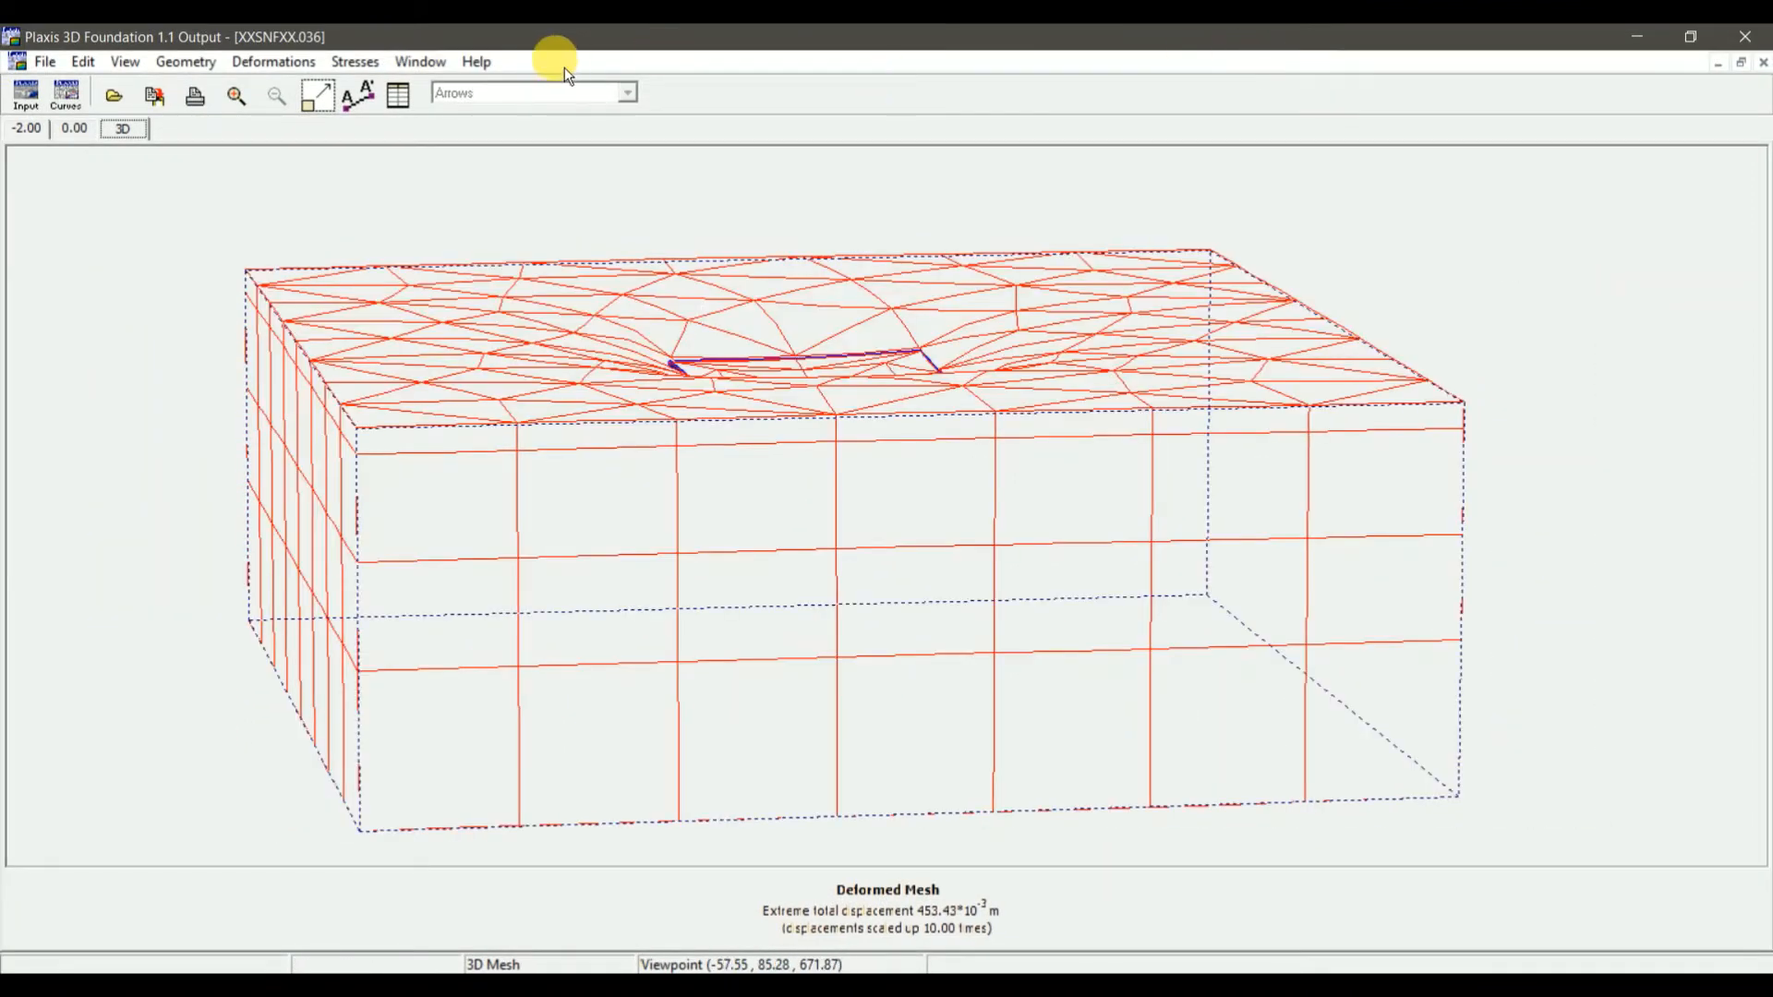
# Examine the deformed mesh on the -2.00 and 0.00 work planes, turning the -2.00 plane to a frontal side view
pyautogui.click(75, 128)
pyautogui.click(37, 141)
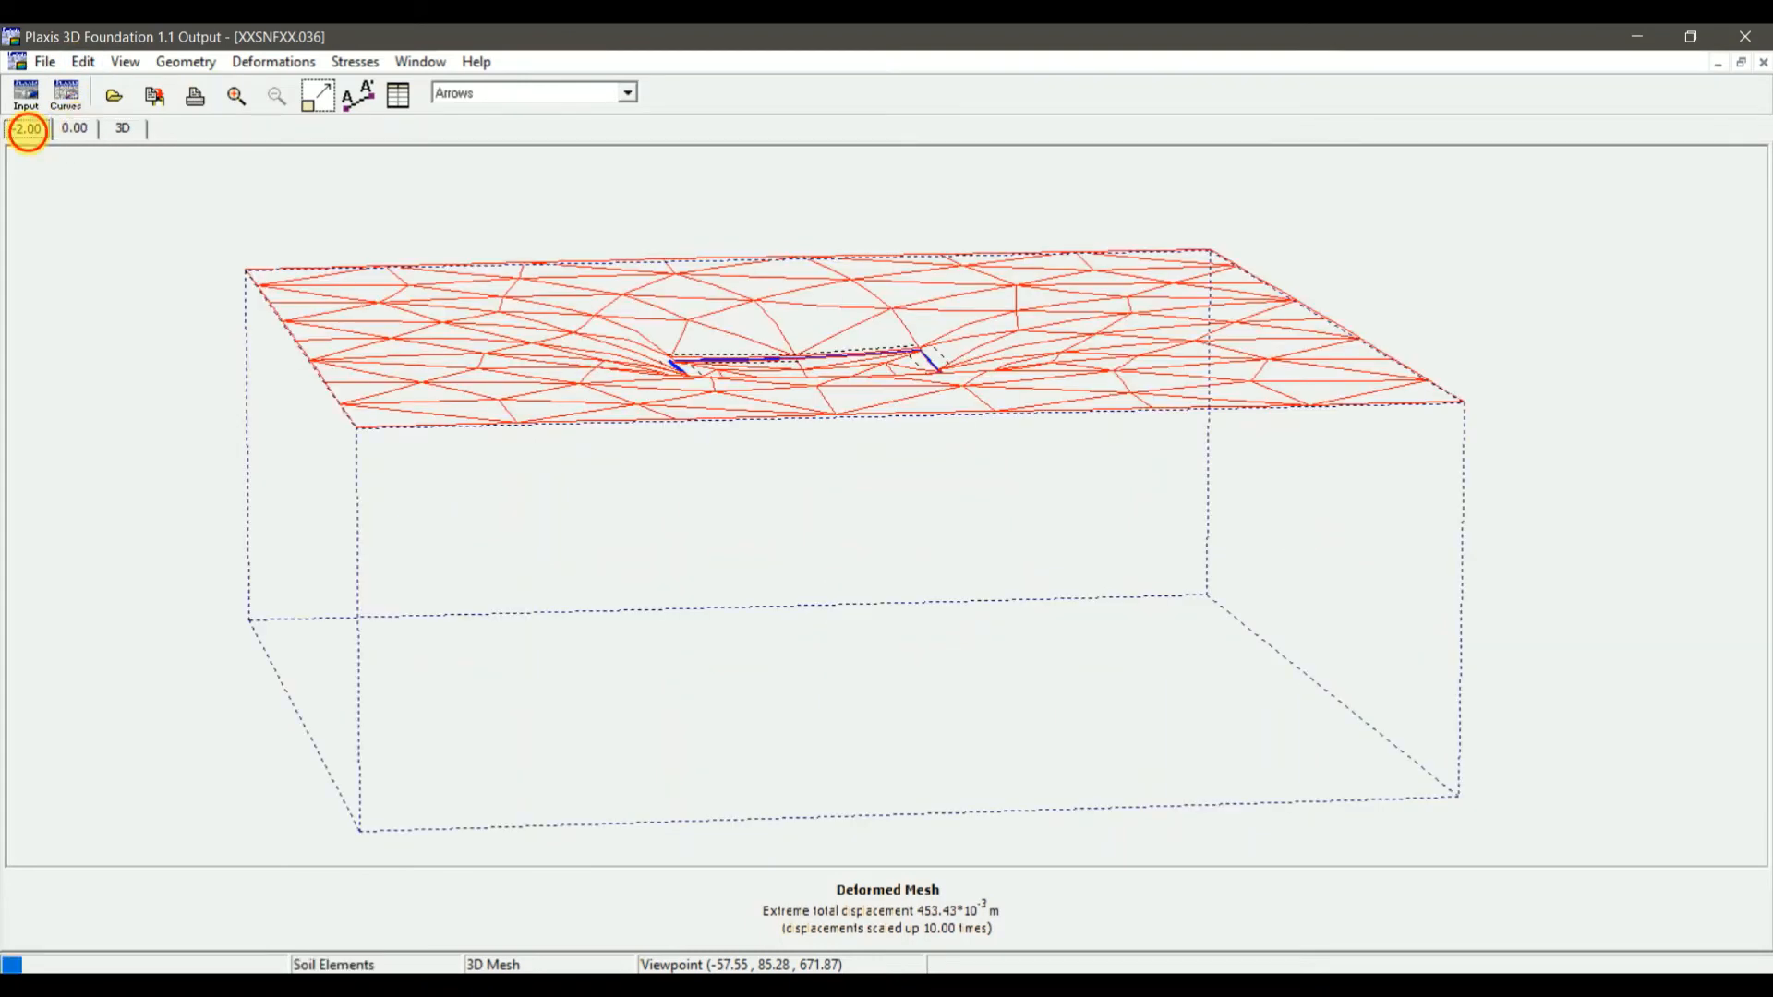
pyautogui.press('Up')
pyautogui.press('Up')
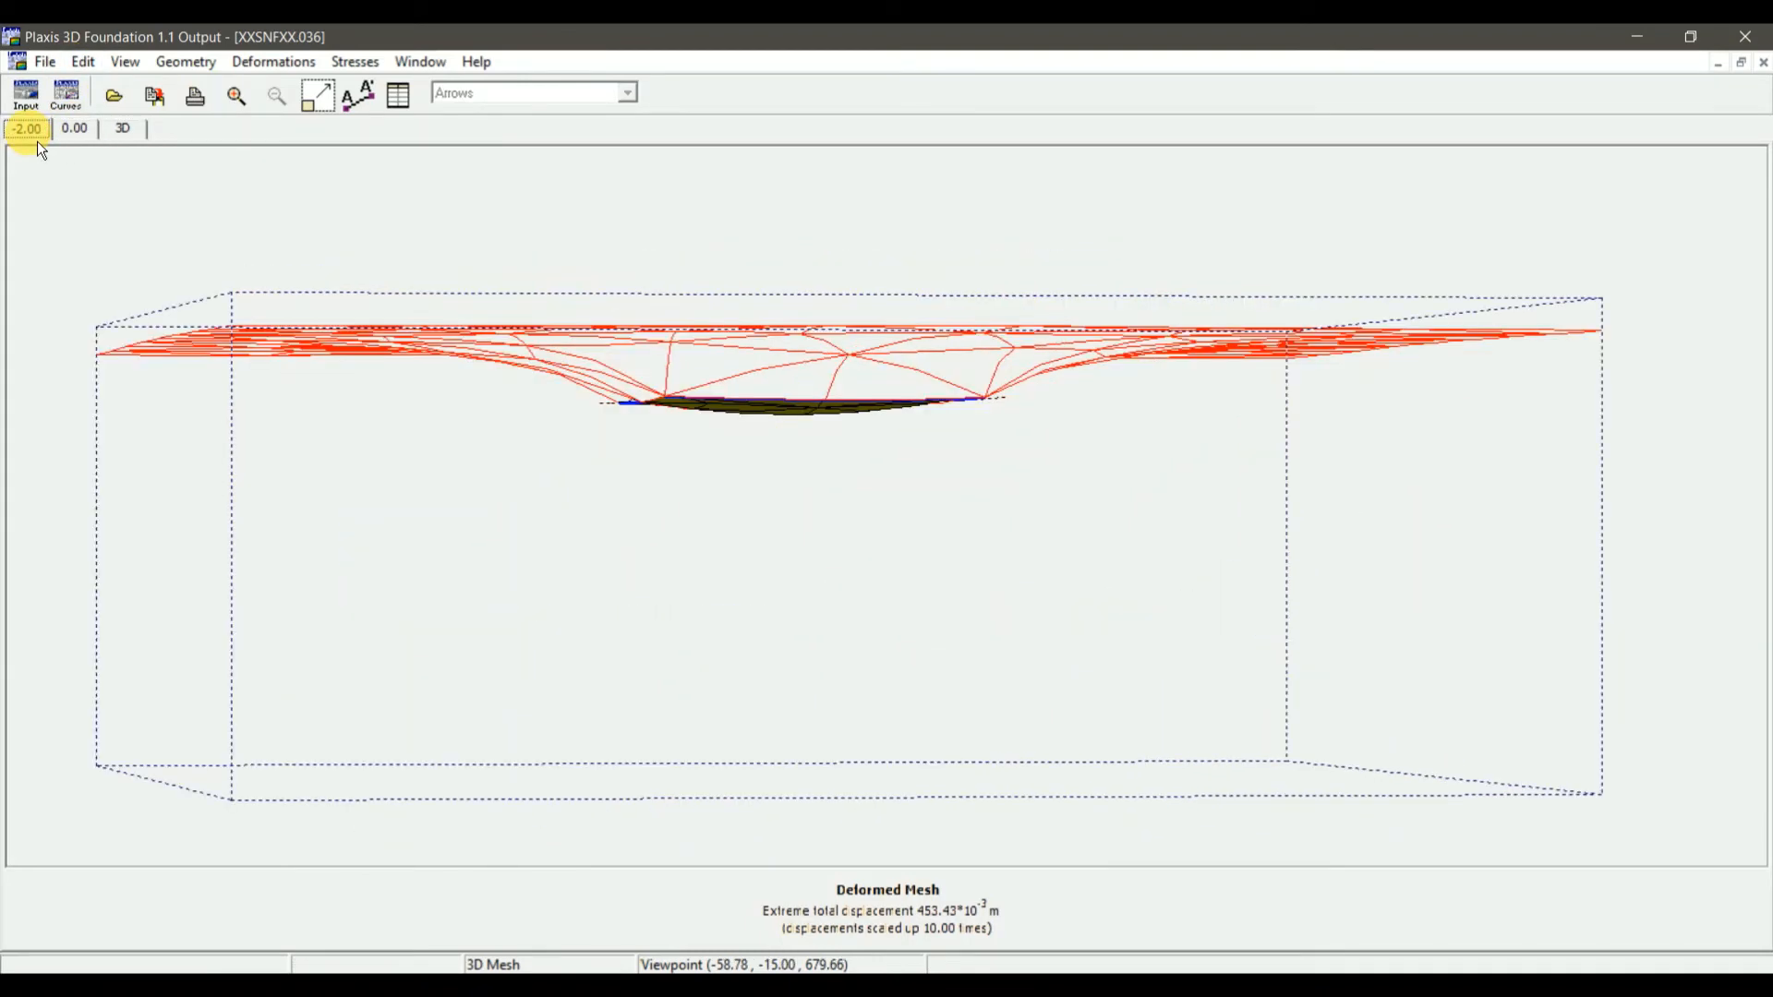
pyautogui.press('Right')
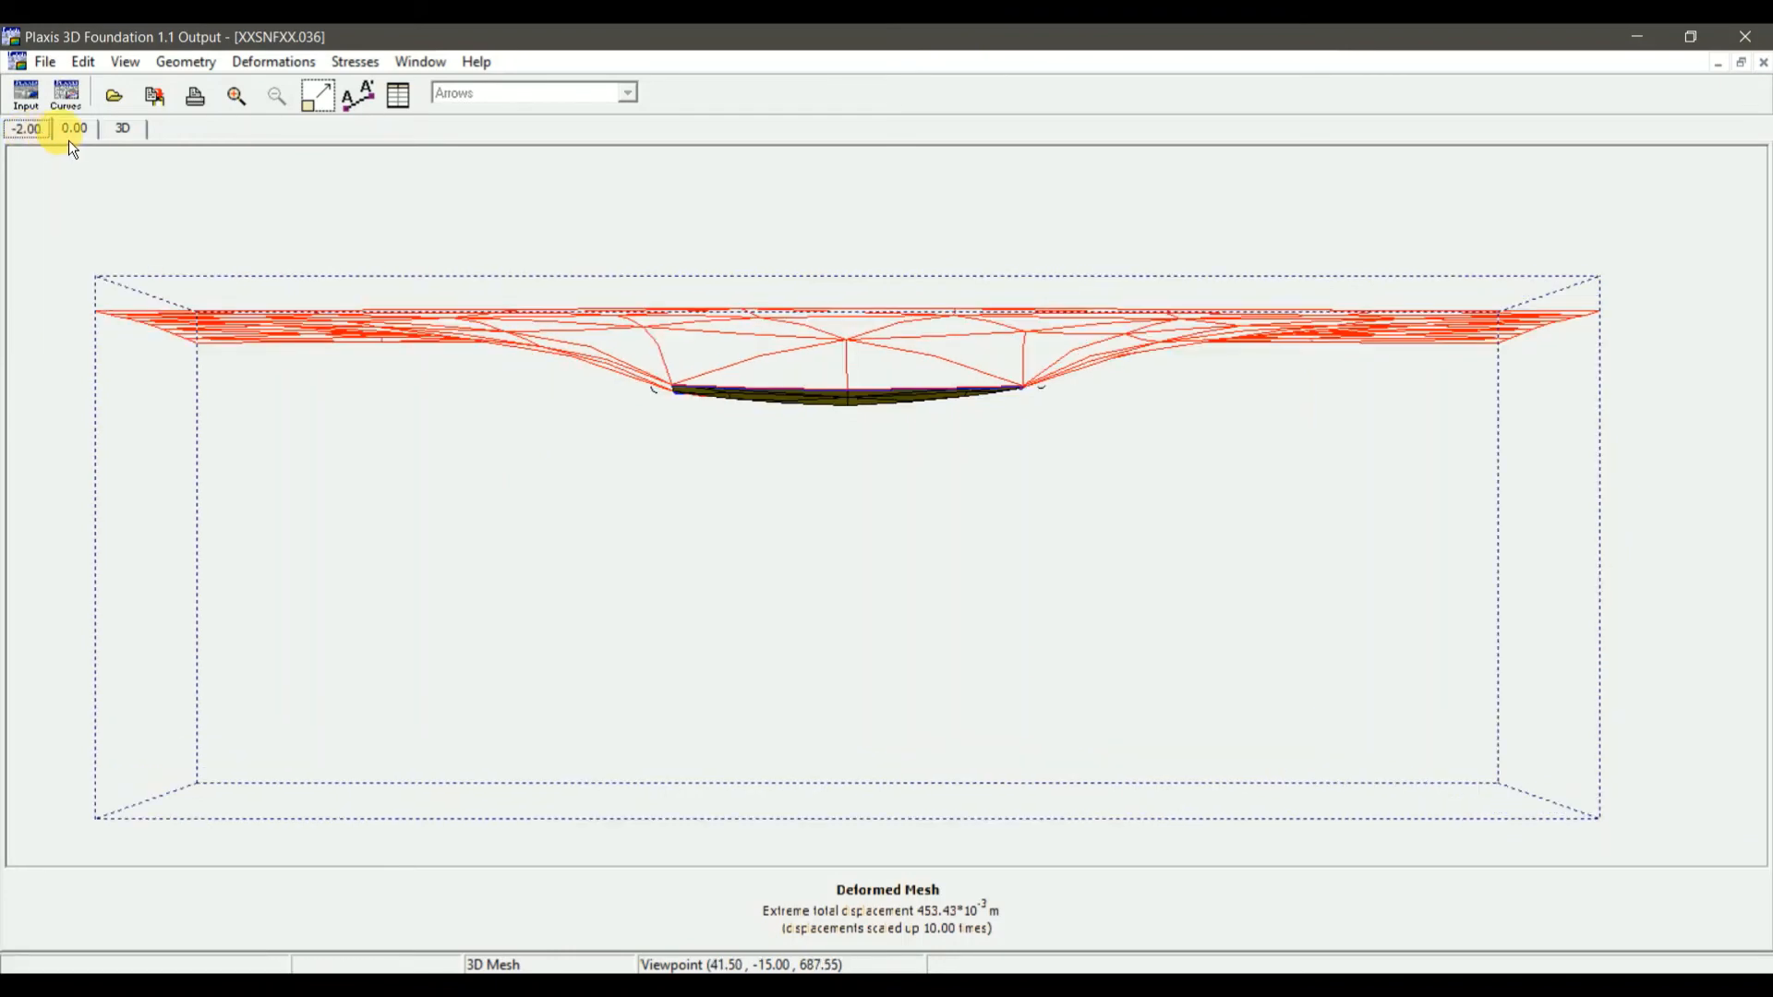
pyautogui.click(77, 134)
pyautogui.click(54, 138)
# Show a partial geometry of the 3D deformed mesh, with clusters sorted by Material sets -Slices and CH and Bedrock deselected
pyautogui.click(137, 62)
pyautogui.moveTo(187, 64)
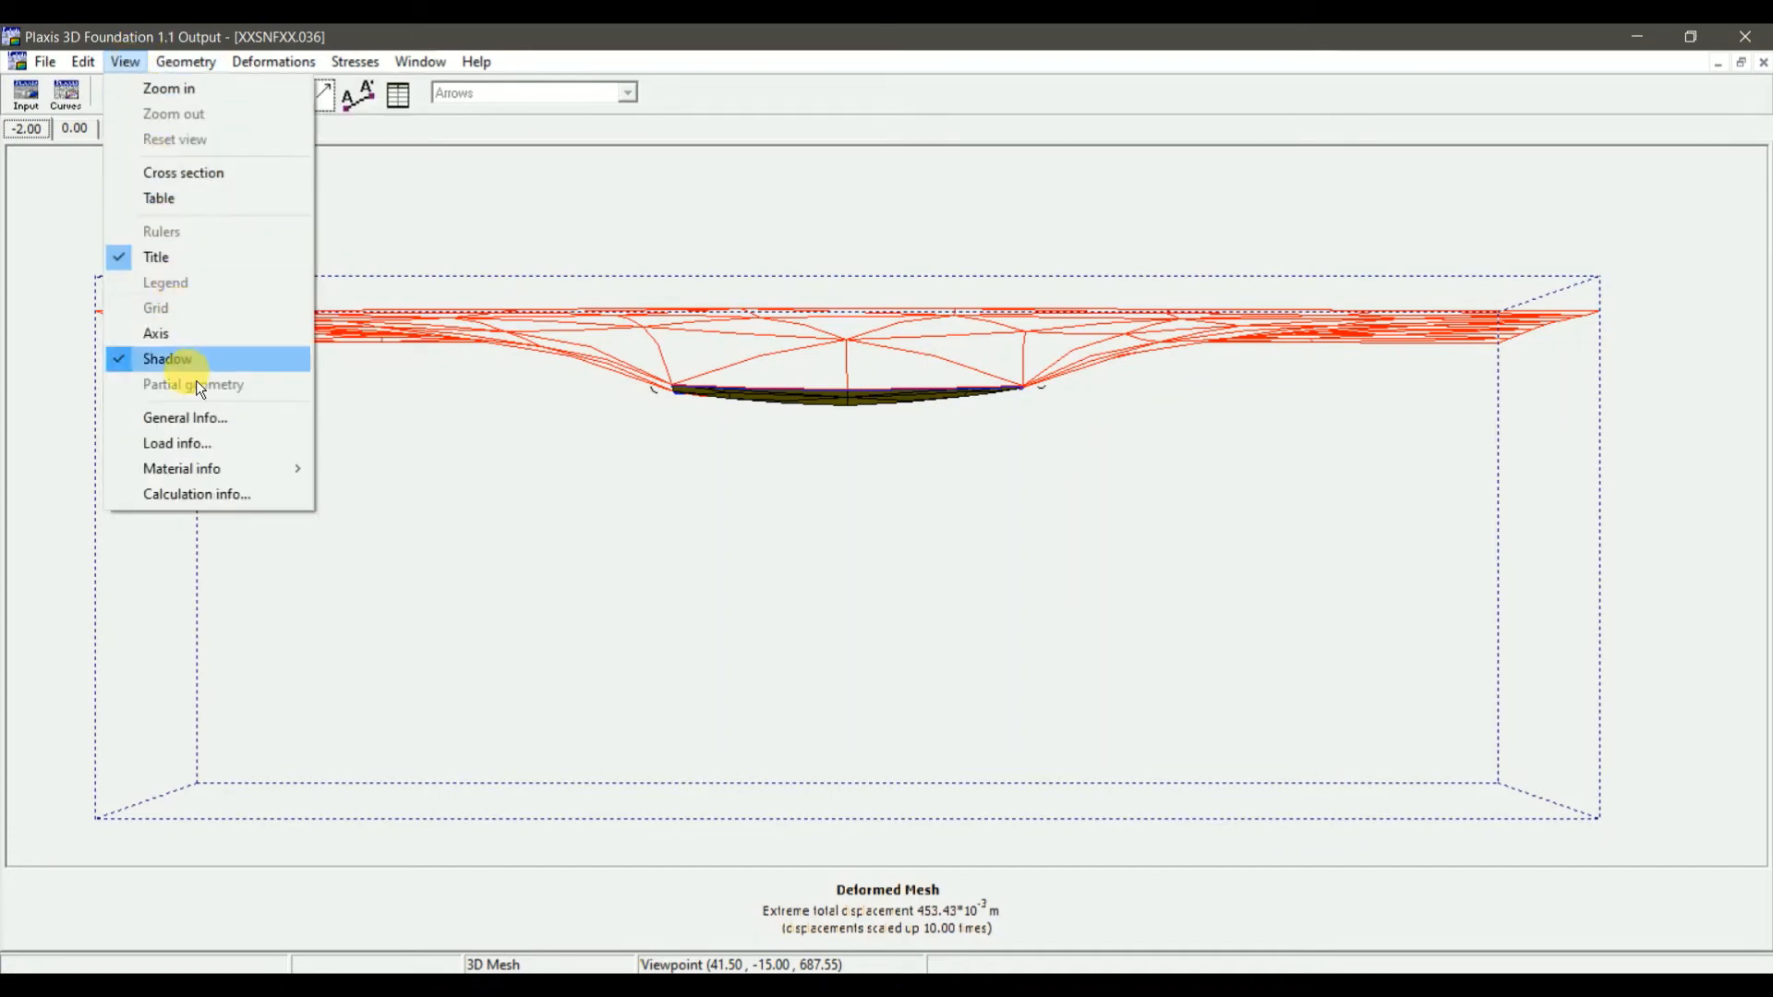
pyautogui.click(81, 375)
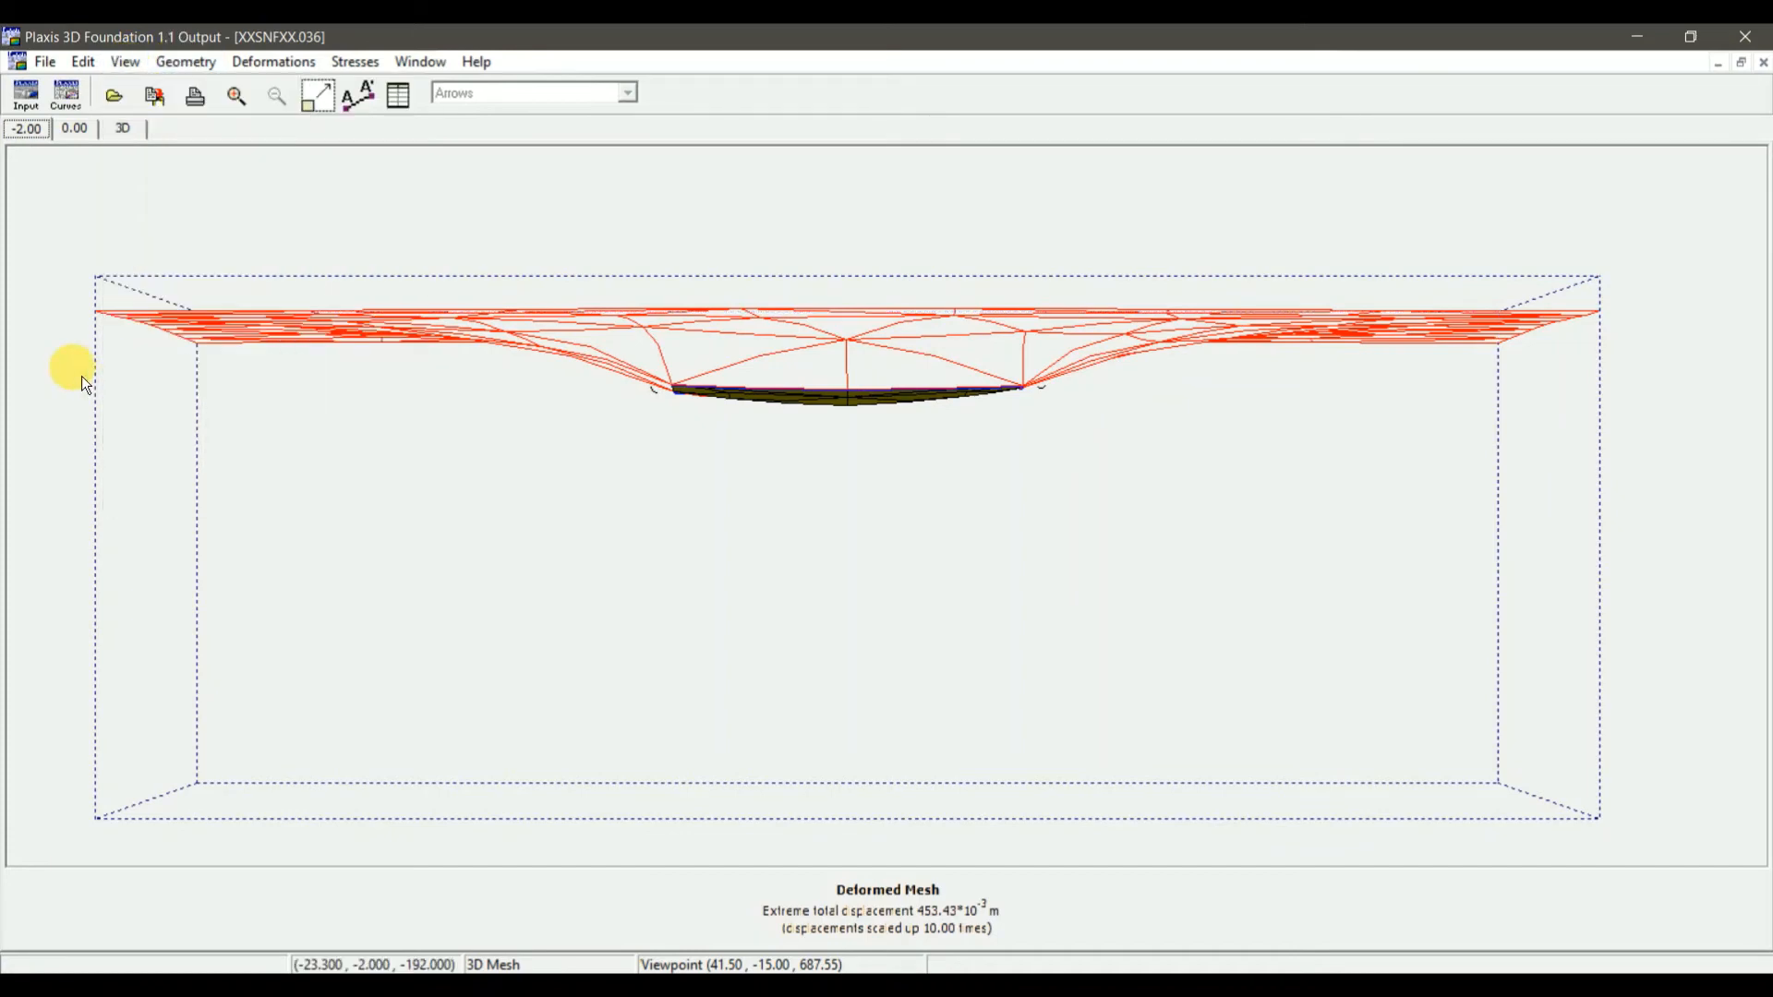
pyautogui.click(130, 130)
pyautogui.click(175, 64)
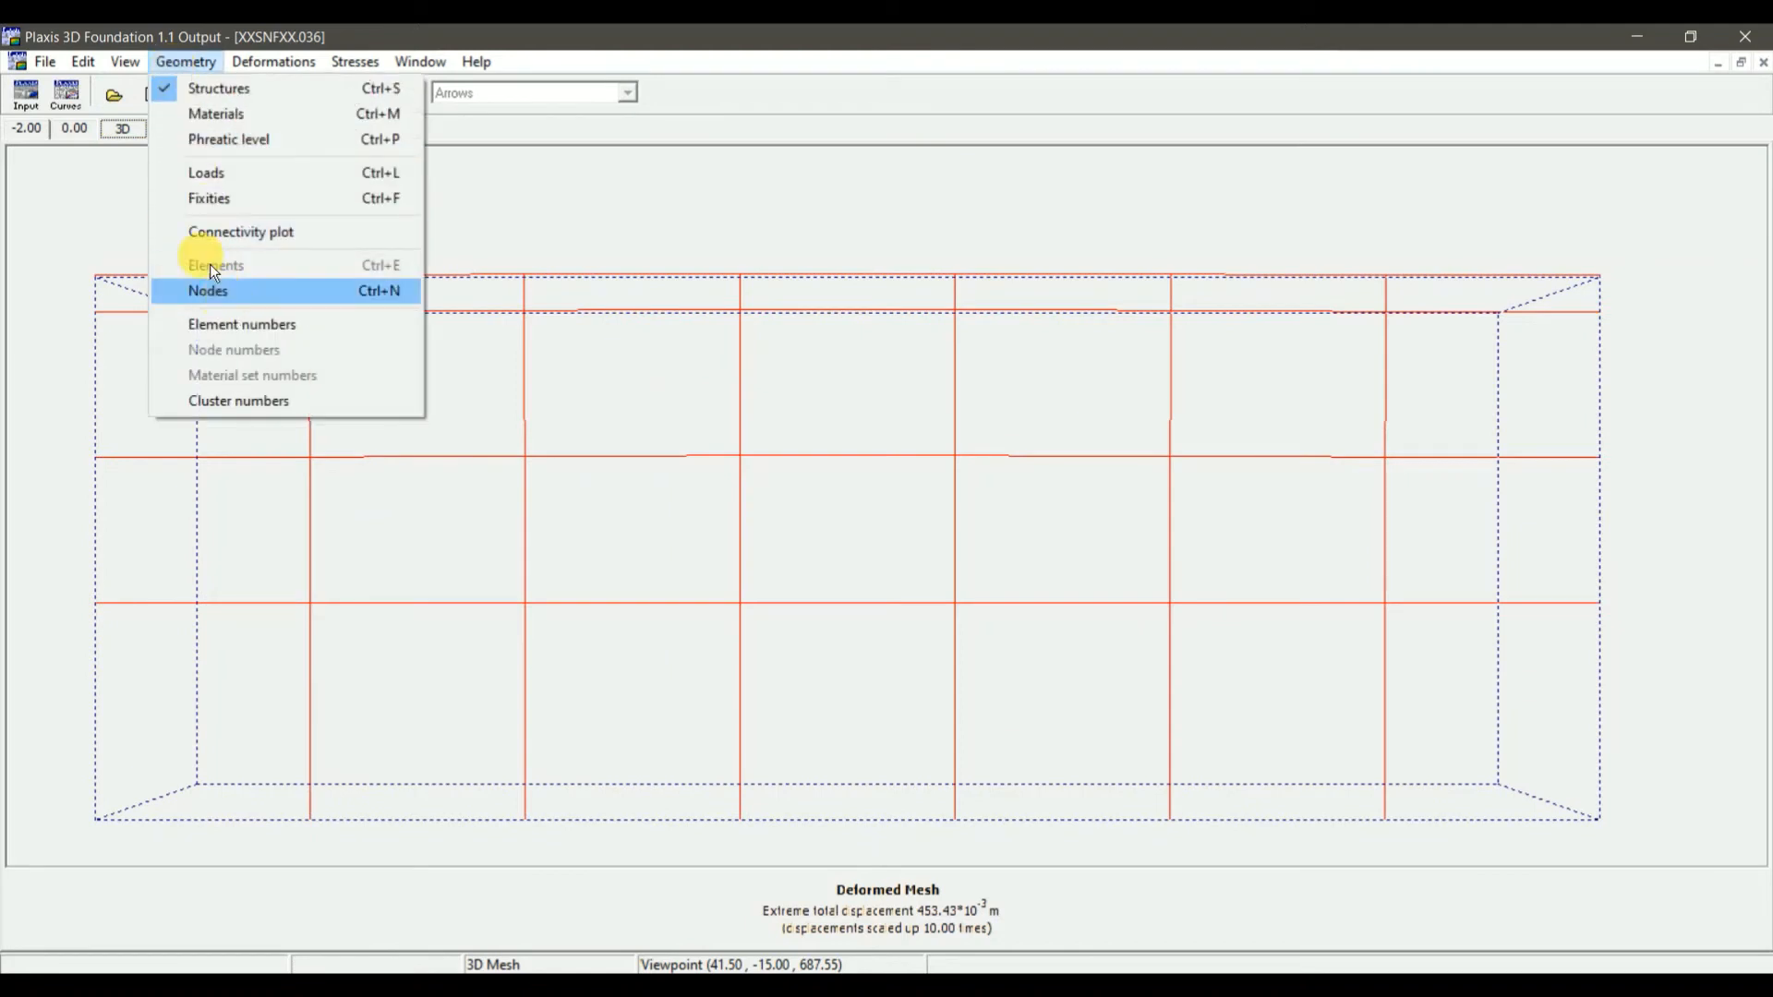
pyautogui.moveTo(124, 61)
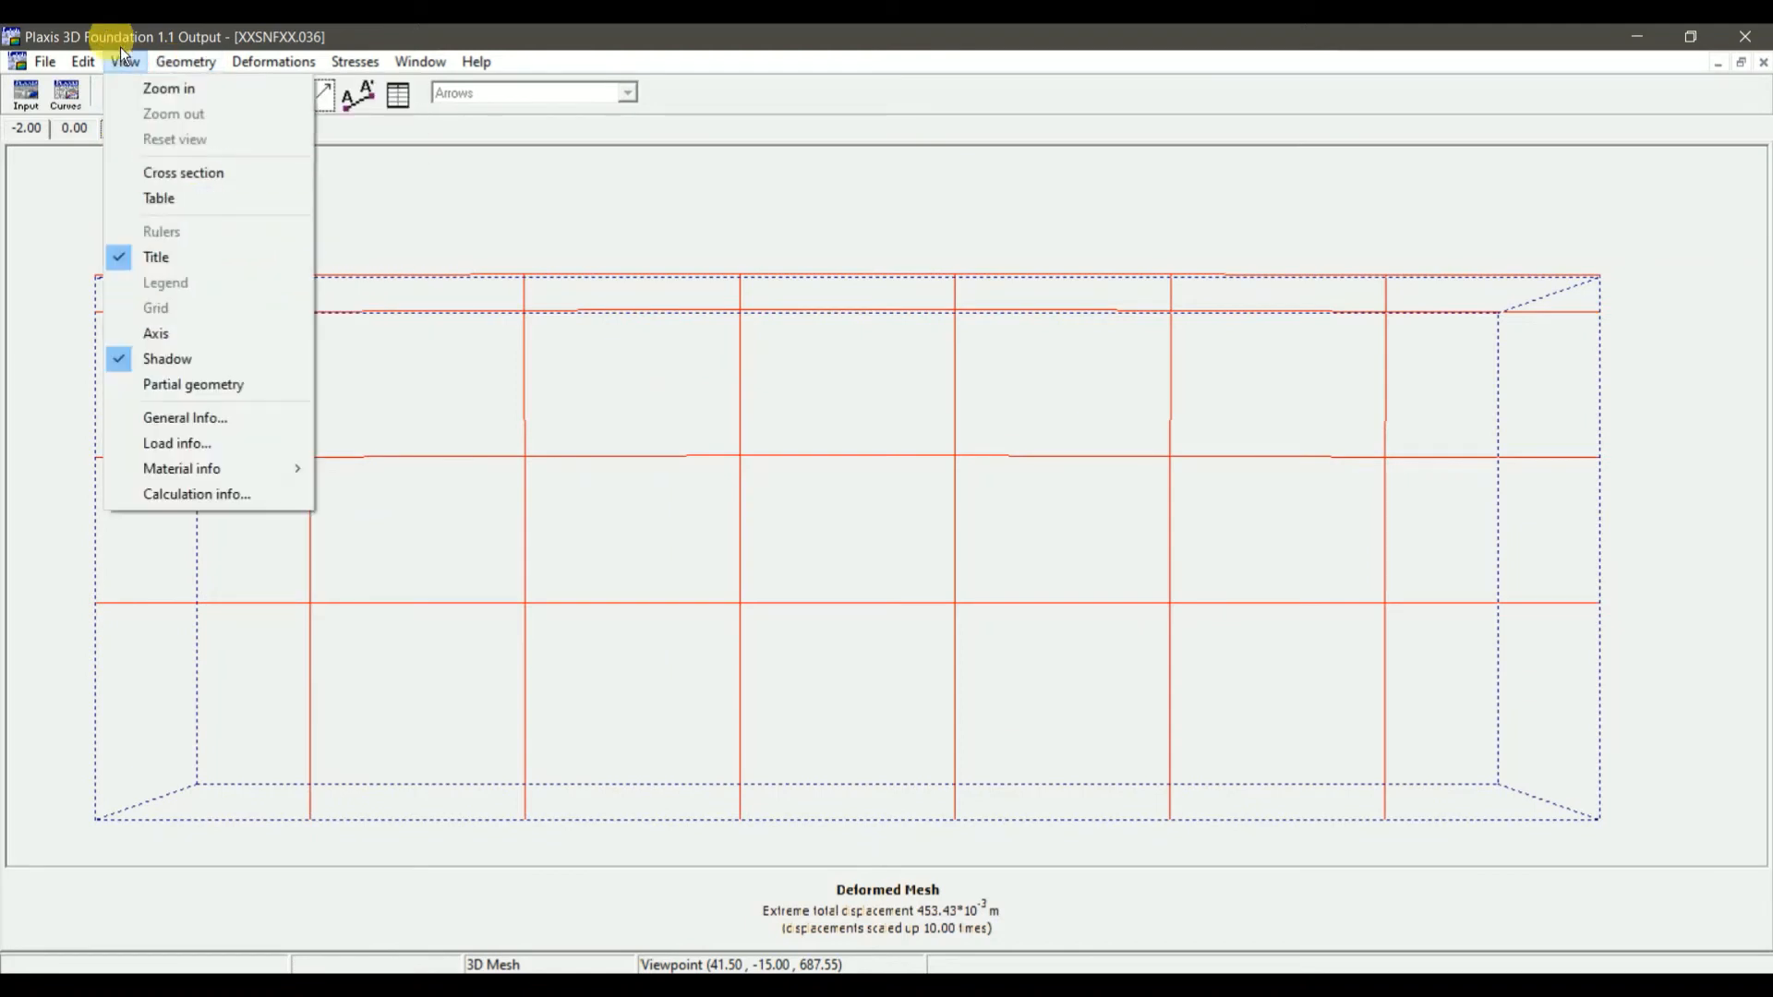
pyautogui.click(194, 395)
pyautogui.click(872, 309)
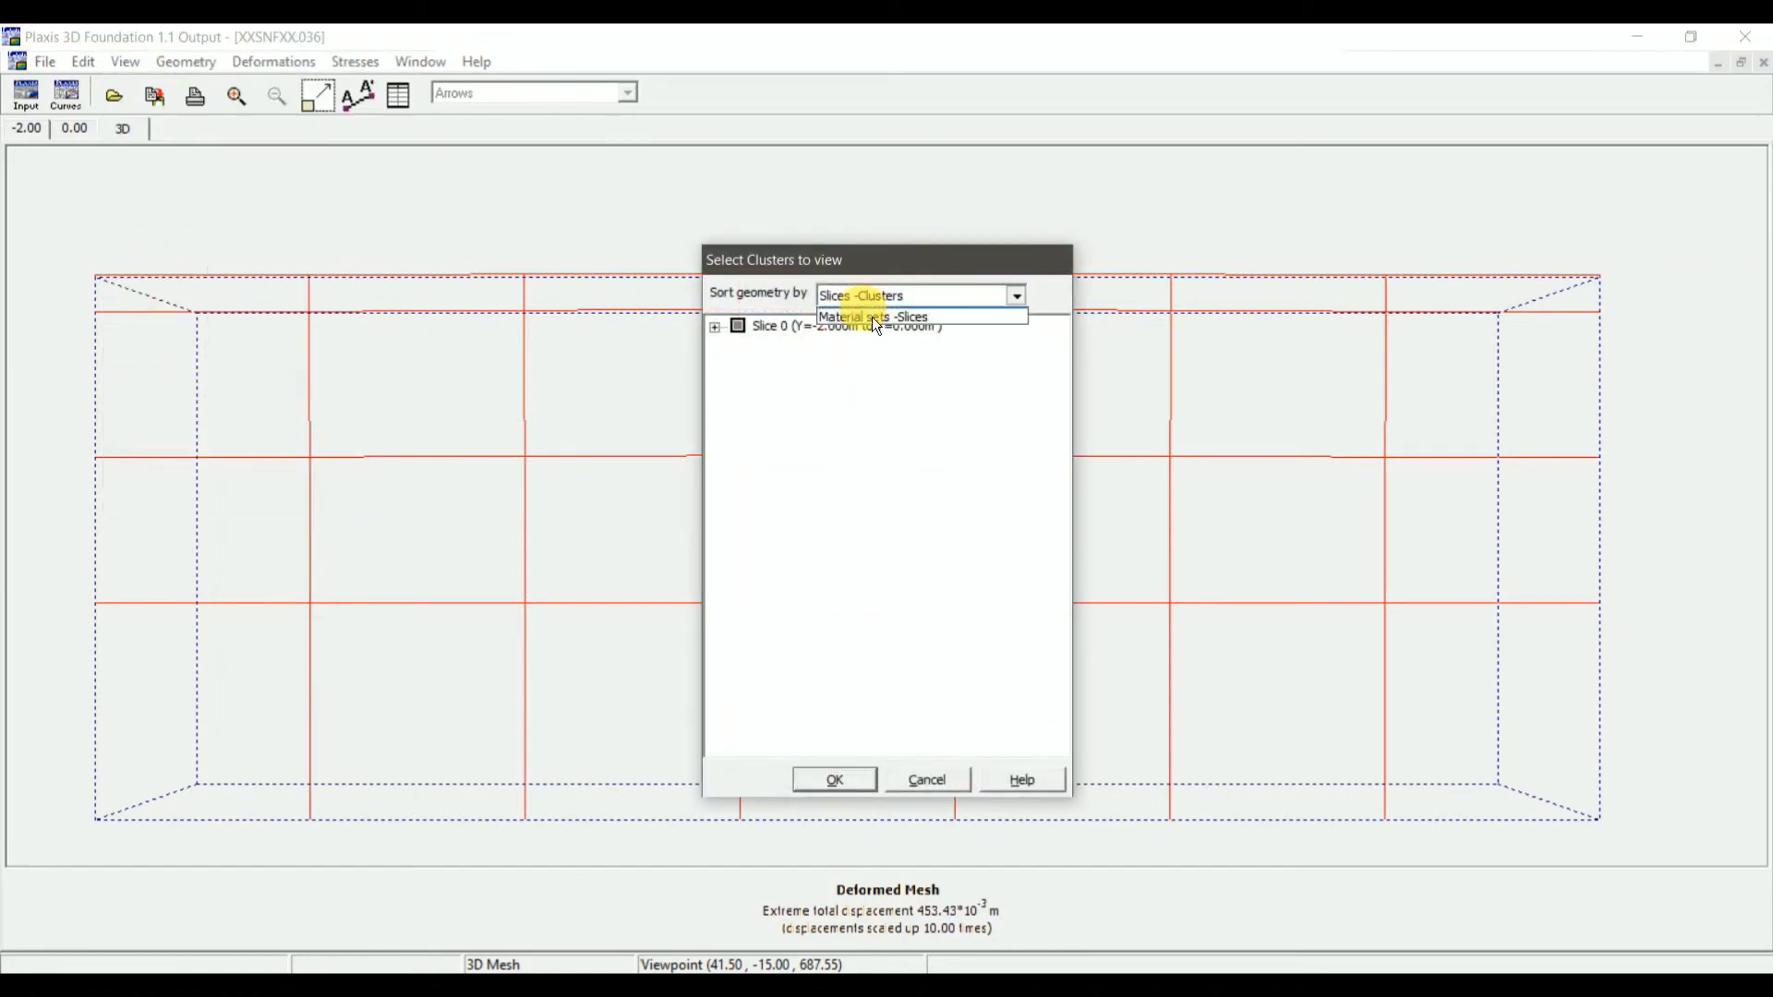
pyautogui.click(871, 332)
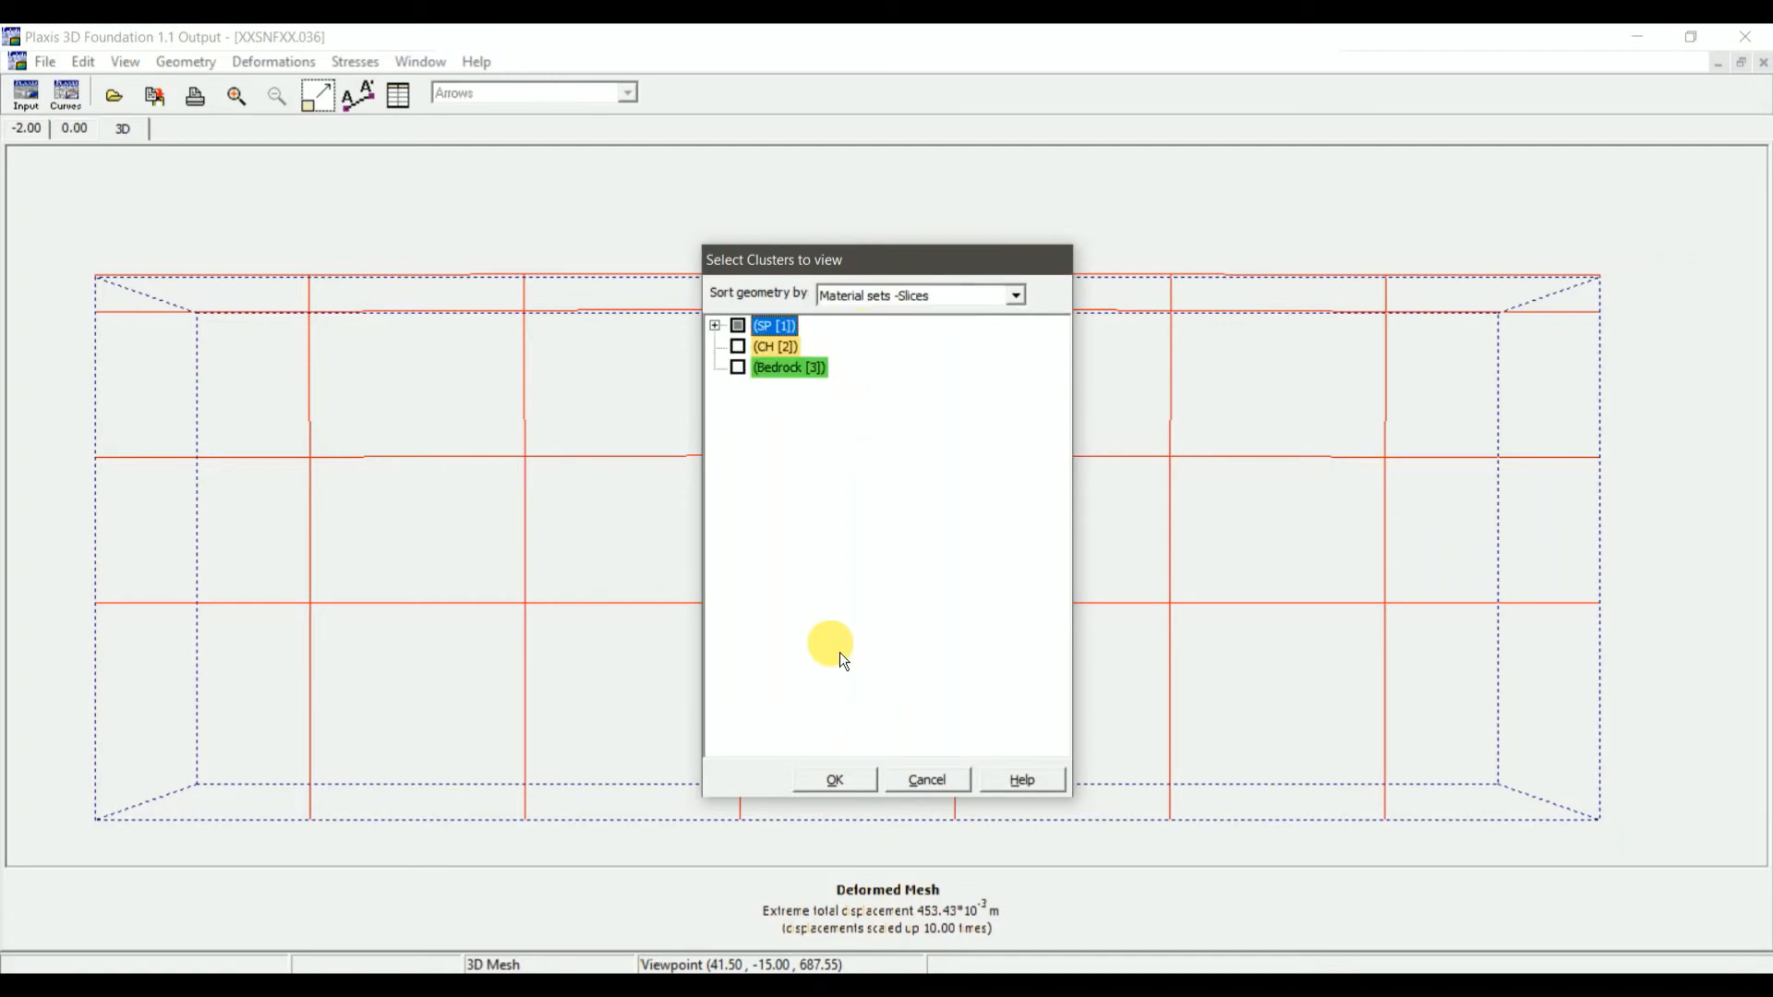
pyautogui.click(852, 788)
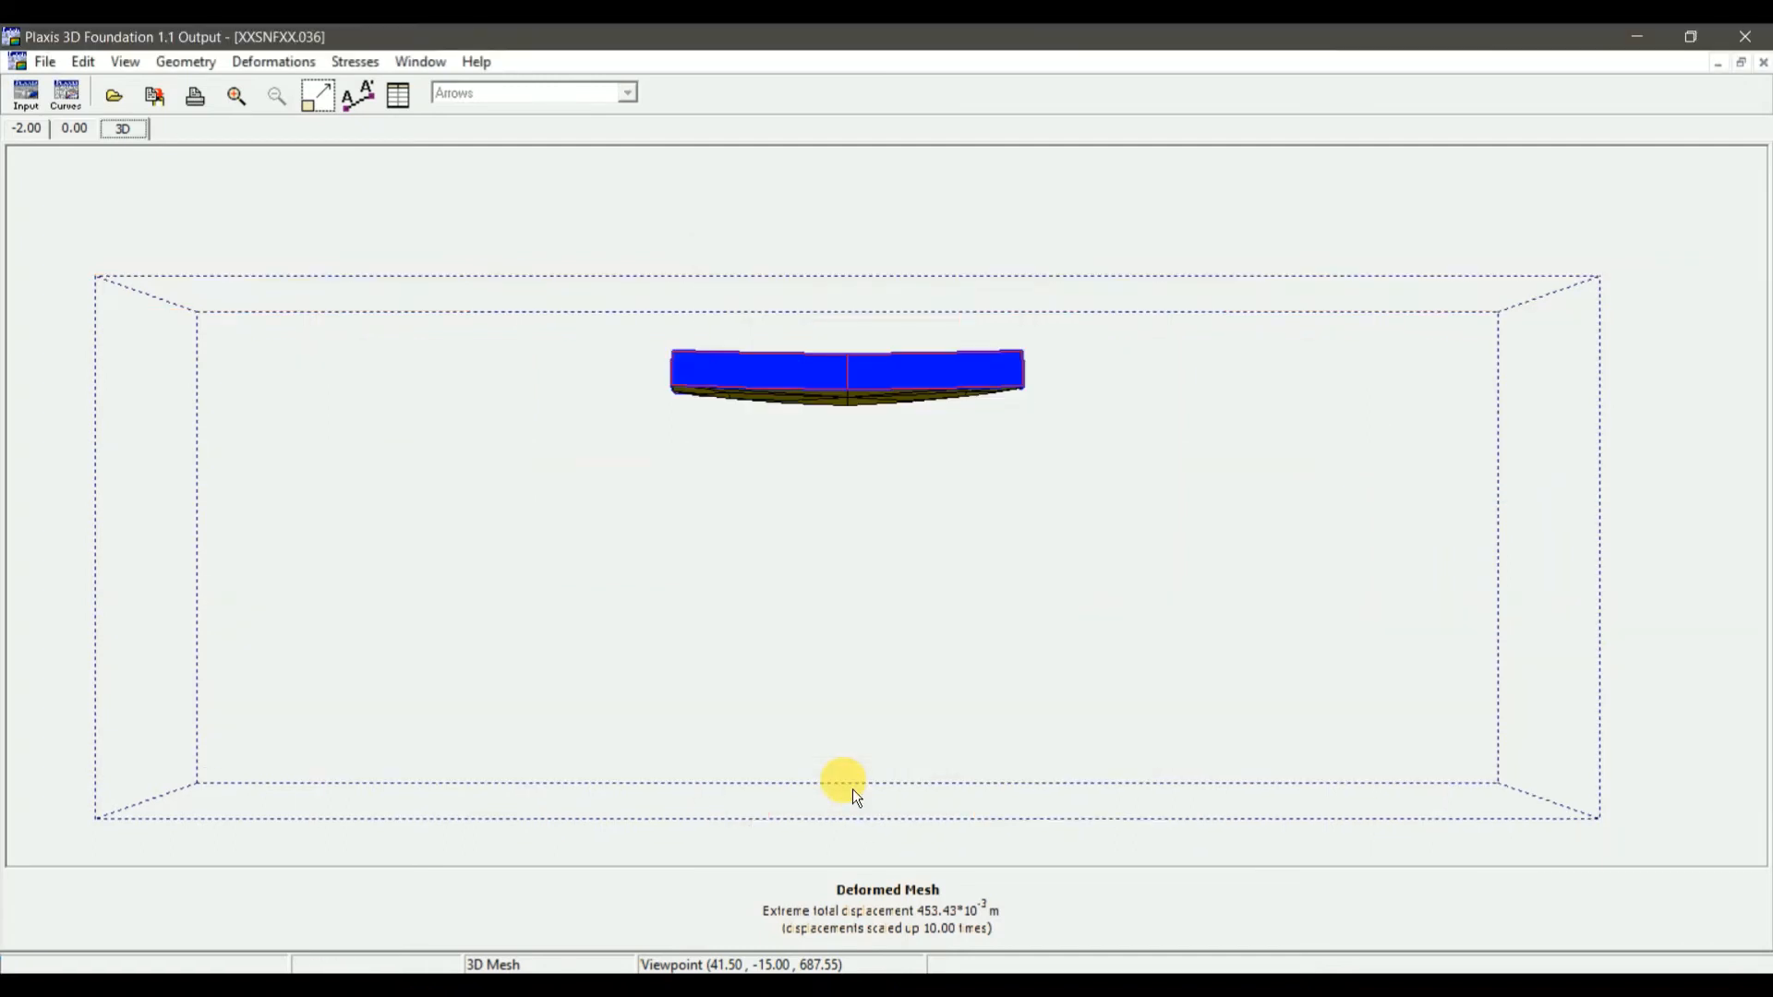
# Examine the isolated deformed raft from an oblique side viewpoint and return to the frontal view
pyautogui.press('Left')
pyautogui.press('Left')
pyautogui.press('Left')
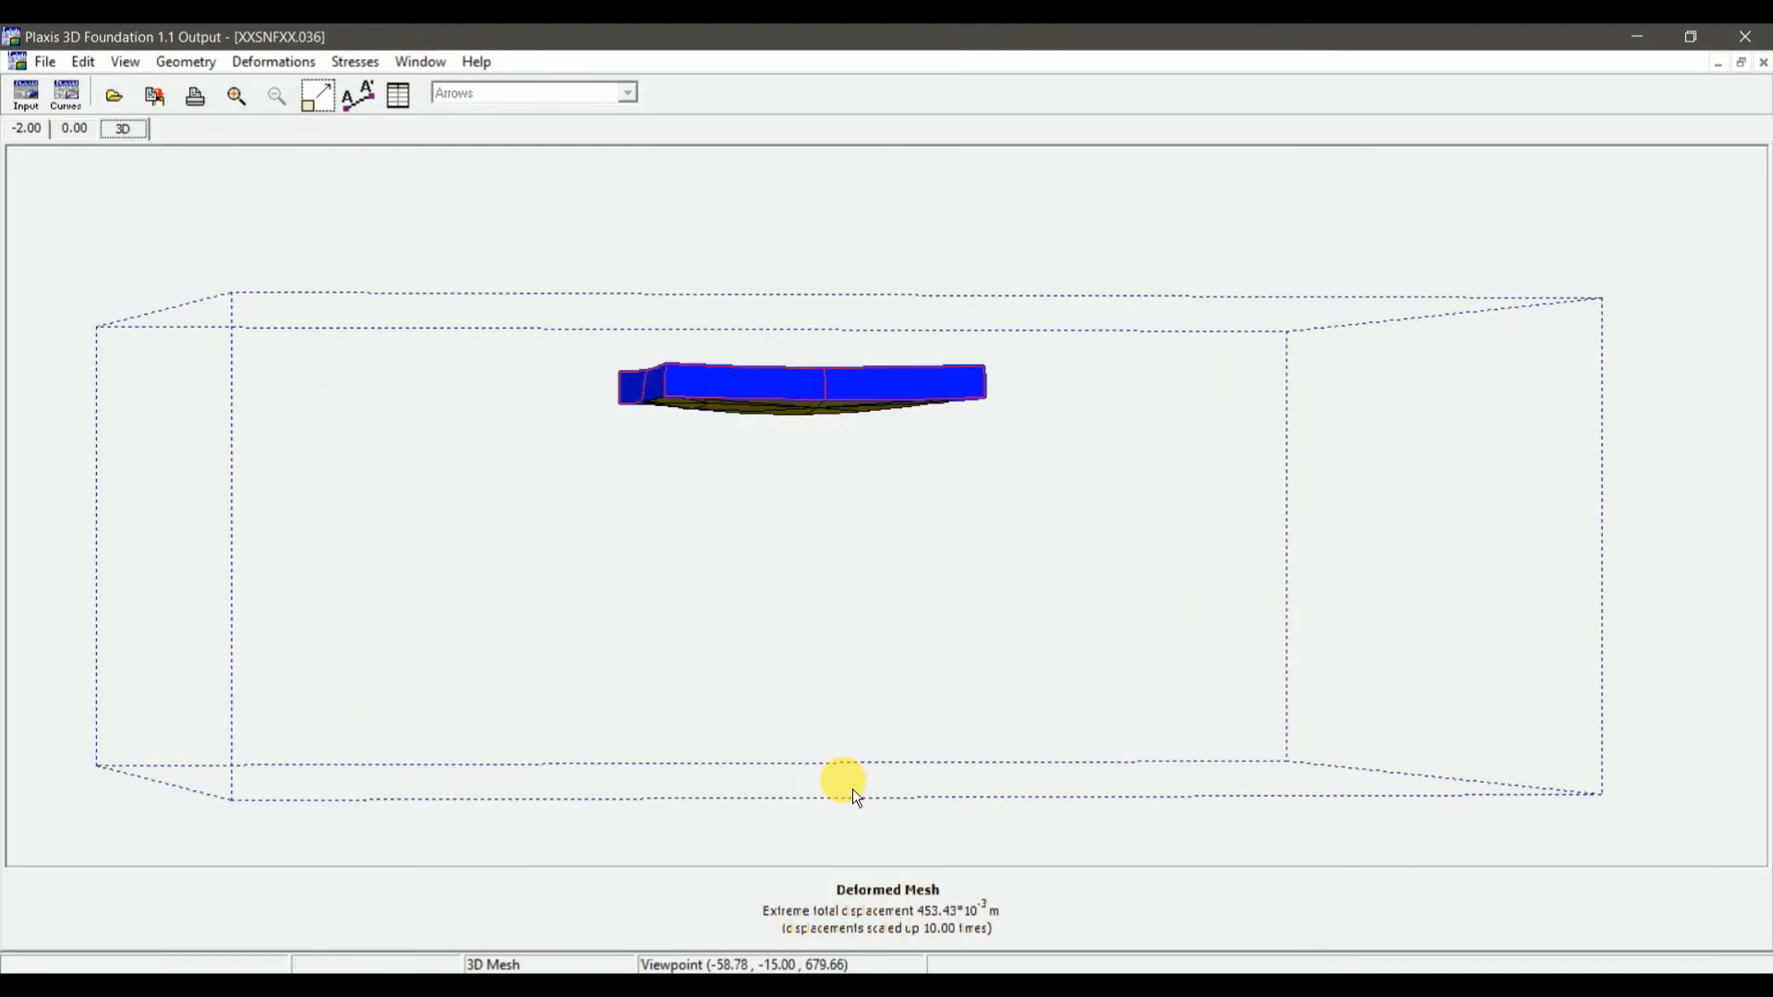
pyautogui.press('Right')
pyautogui.press('Right')
pyautogui.press('Right')
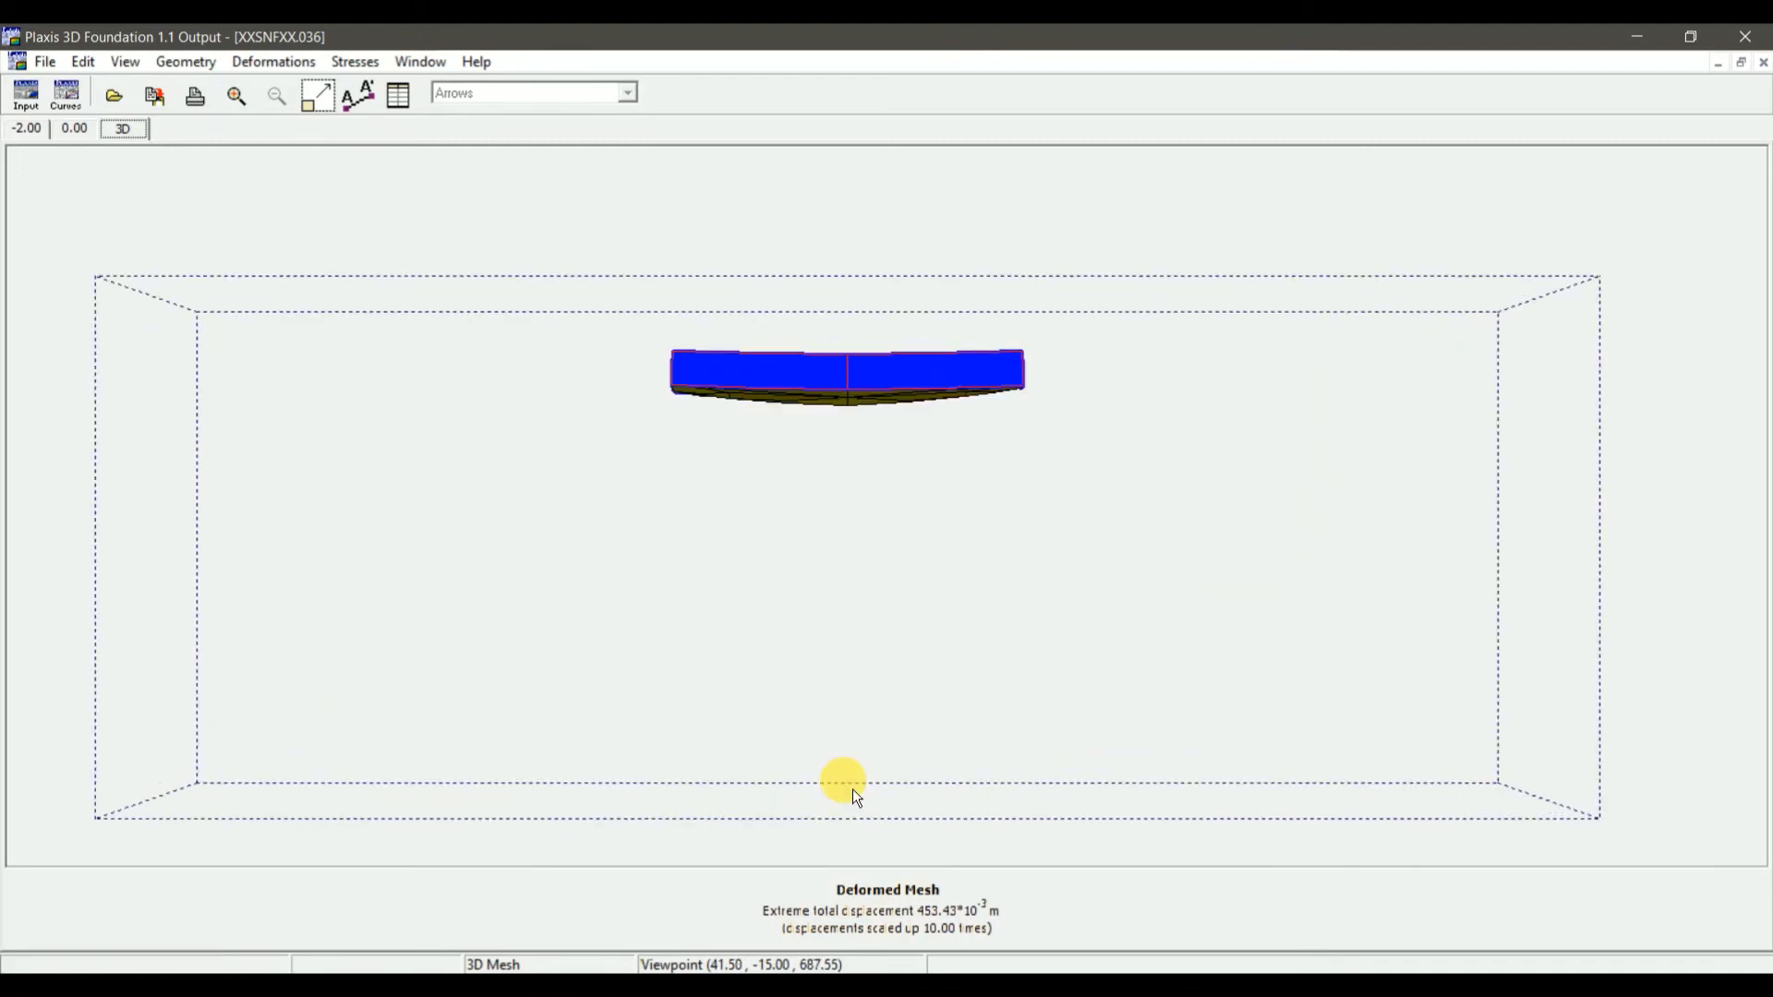
# Close the output, save the raft project, and reopen the loading phase's output in a maximized window
pyautogui.click(1763, 61)
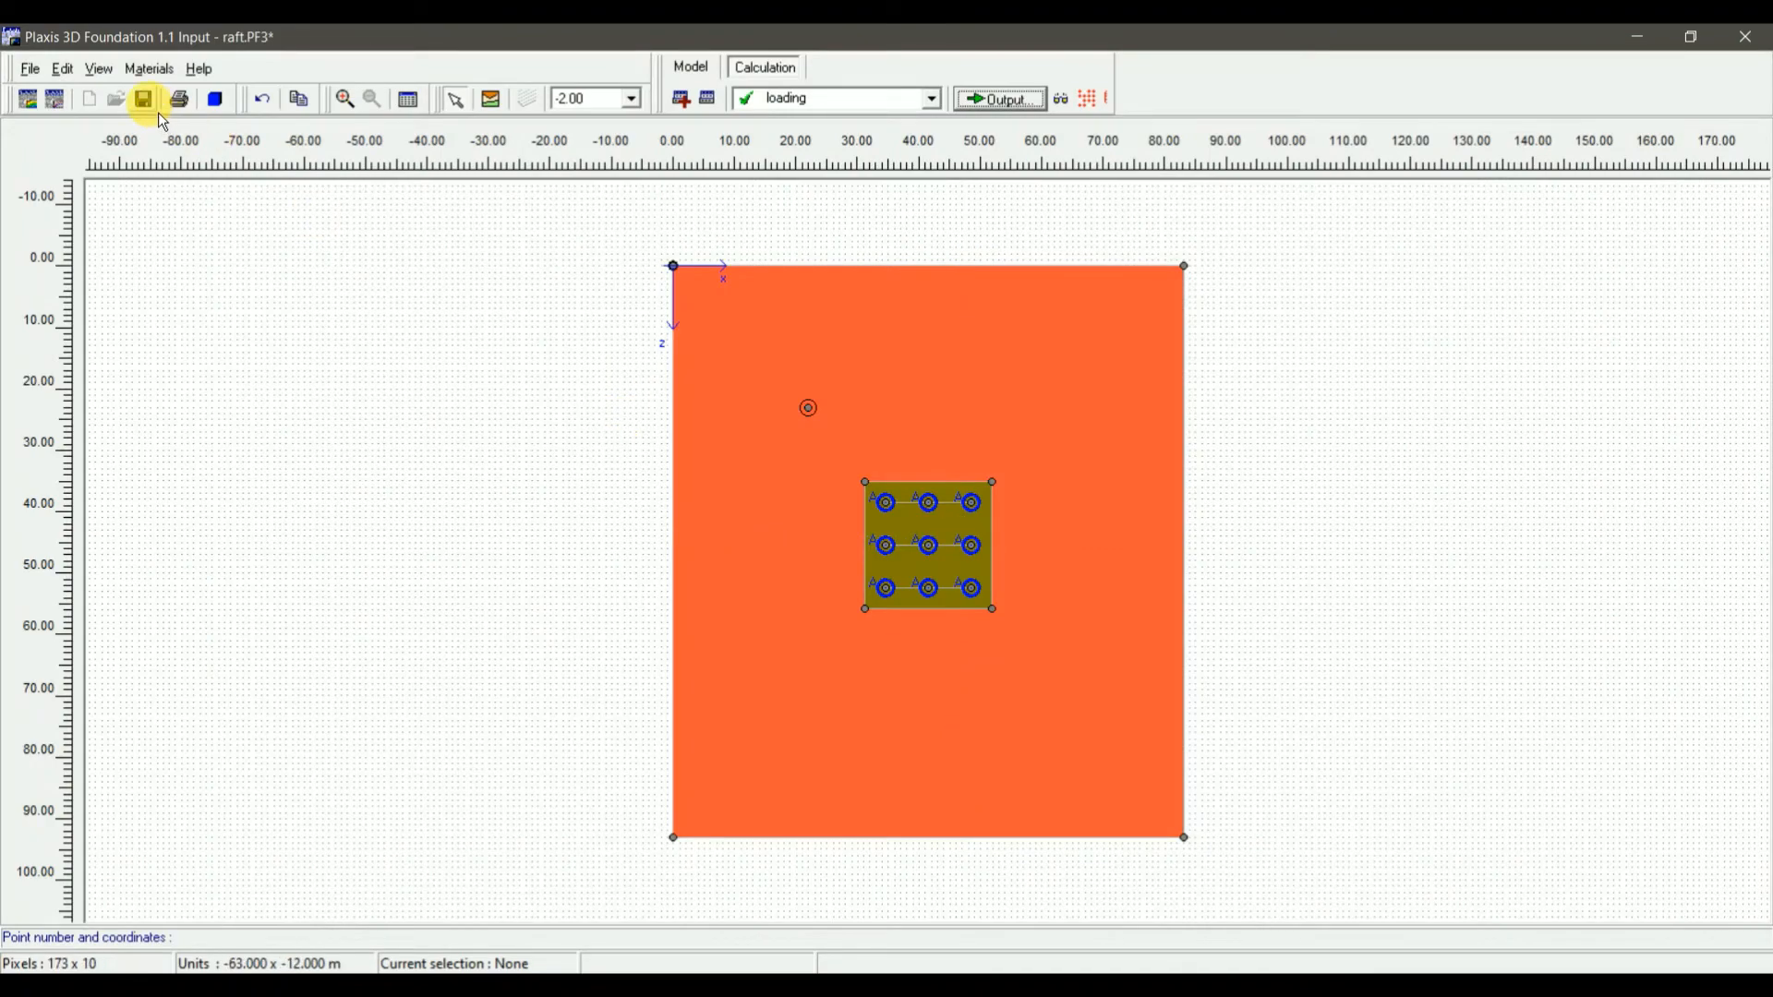
pyautogui.click(158, 112)
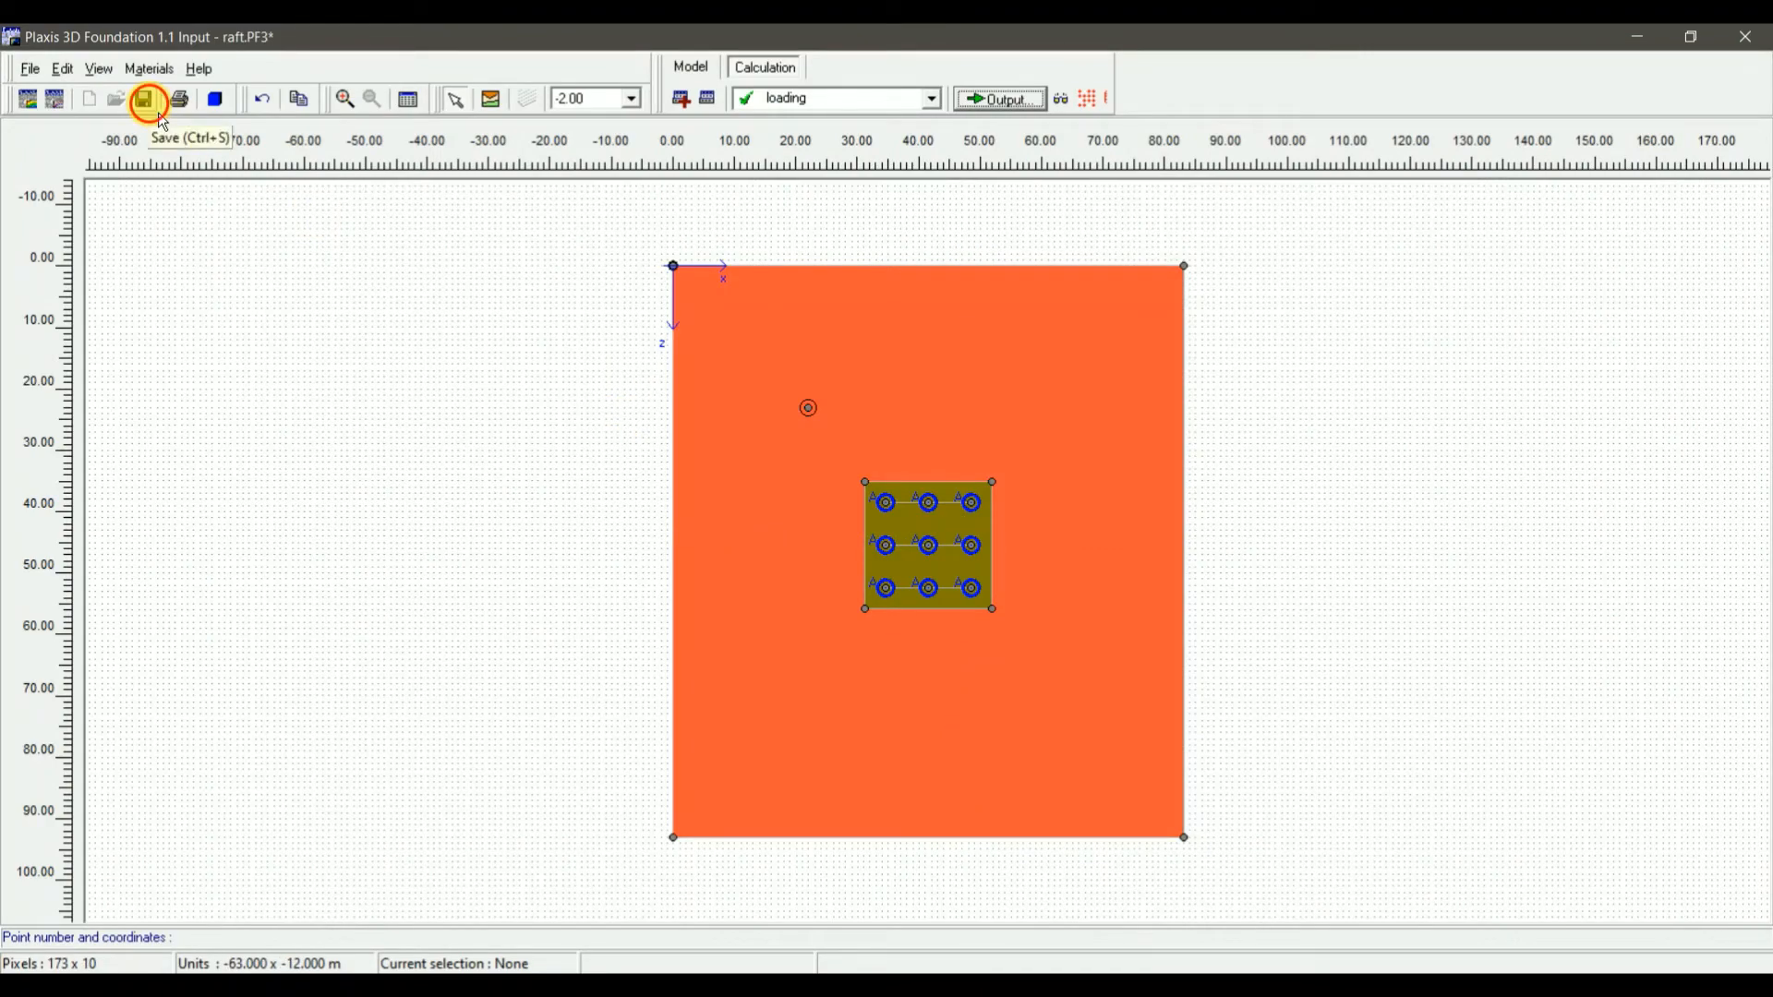
pyautogui.click(1018, 109)
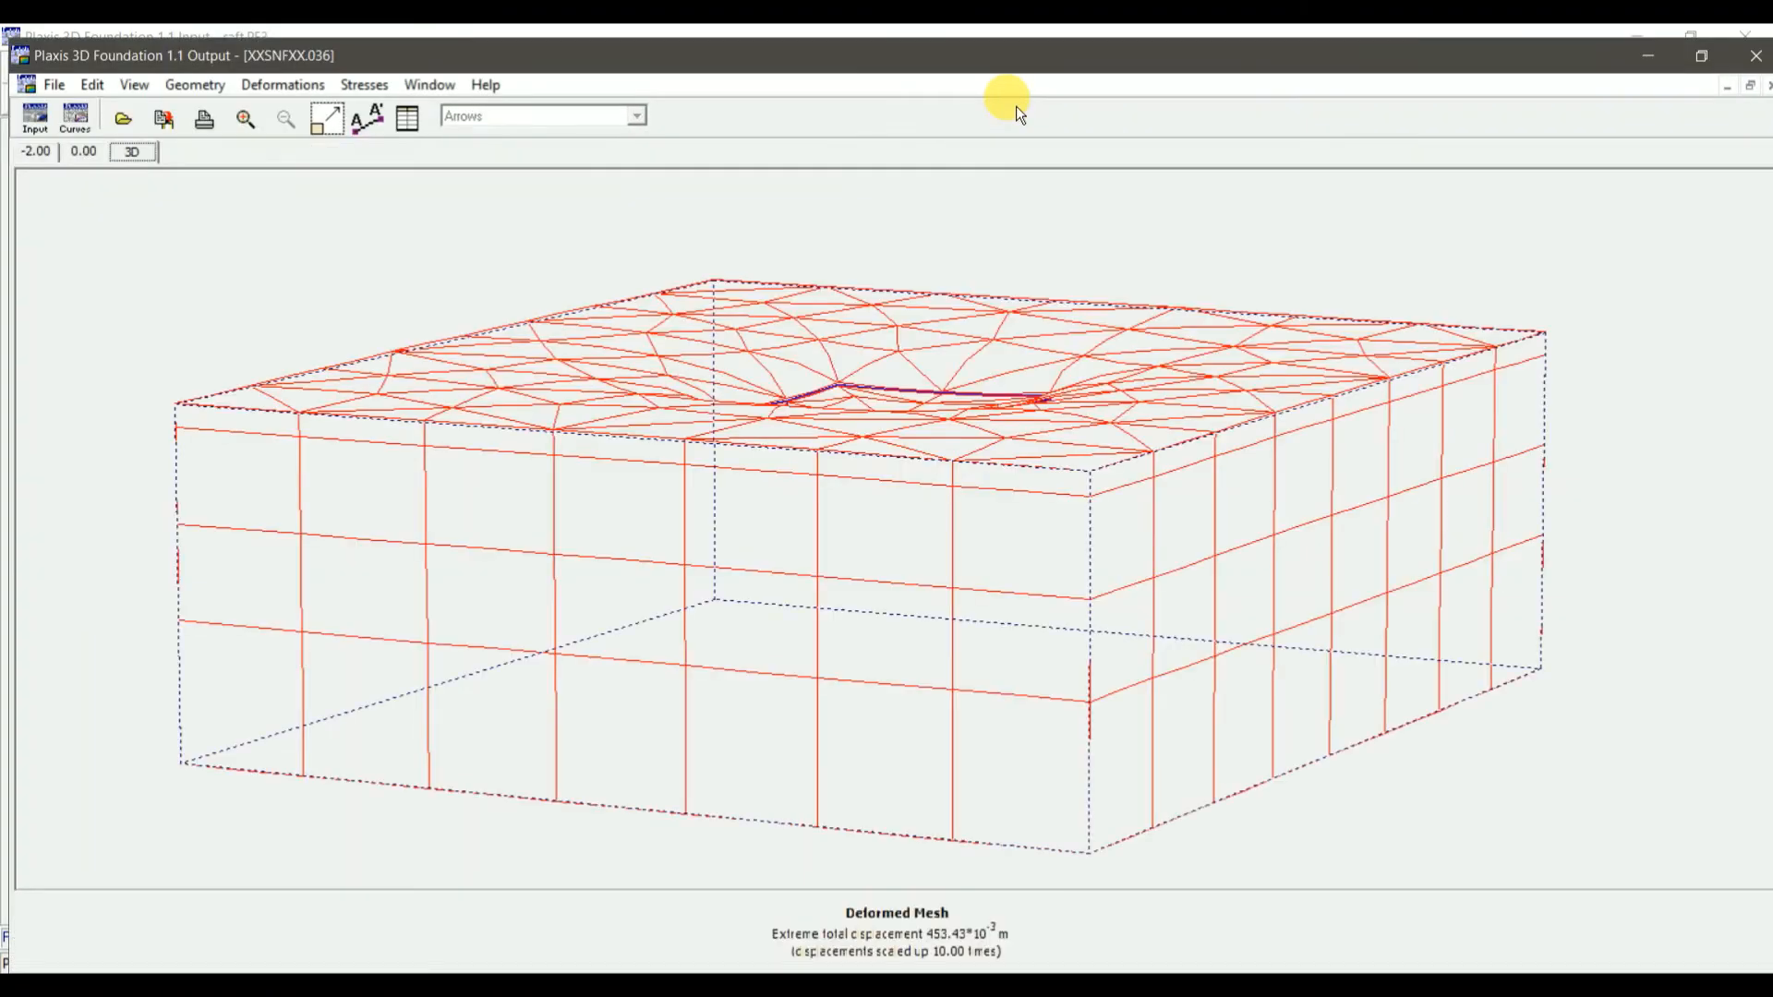
pyautogui.doubleClick(252, 64)
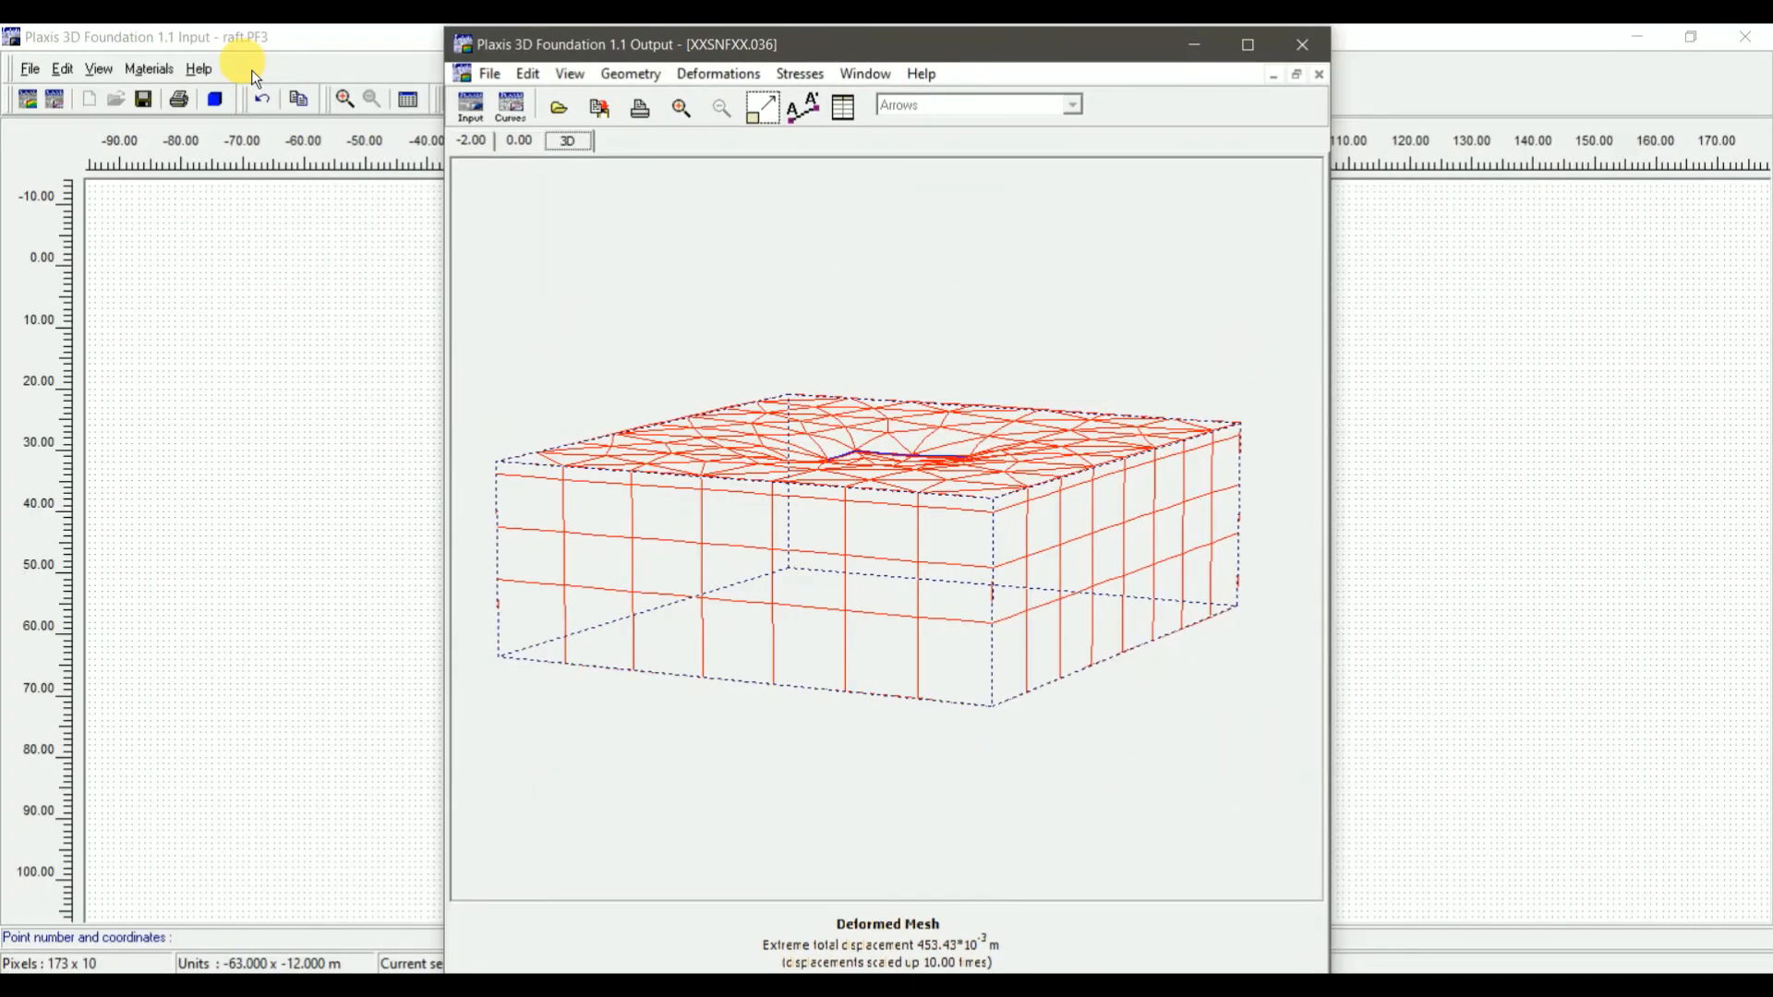
pyautogui.doubleClick(646, 44)
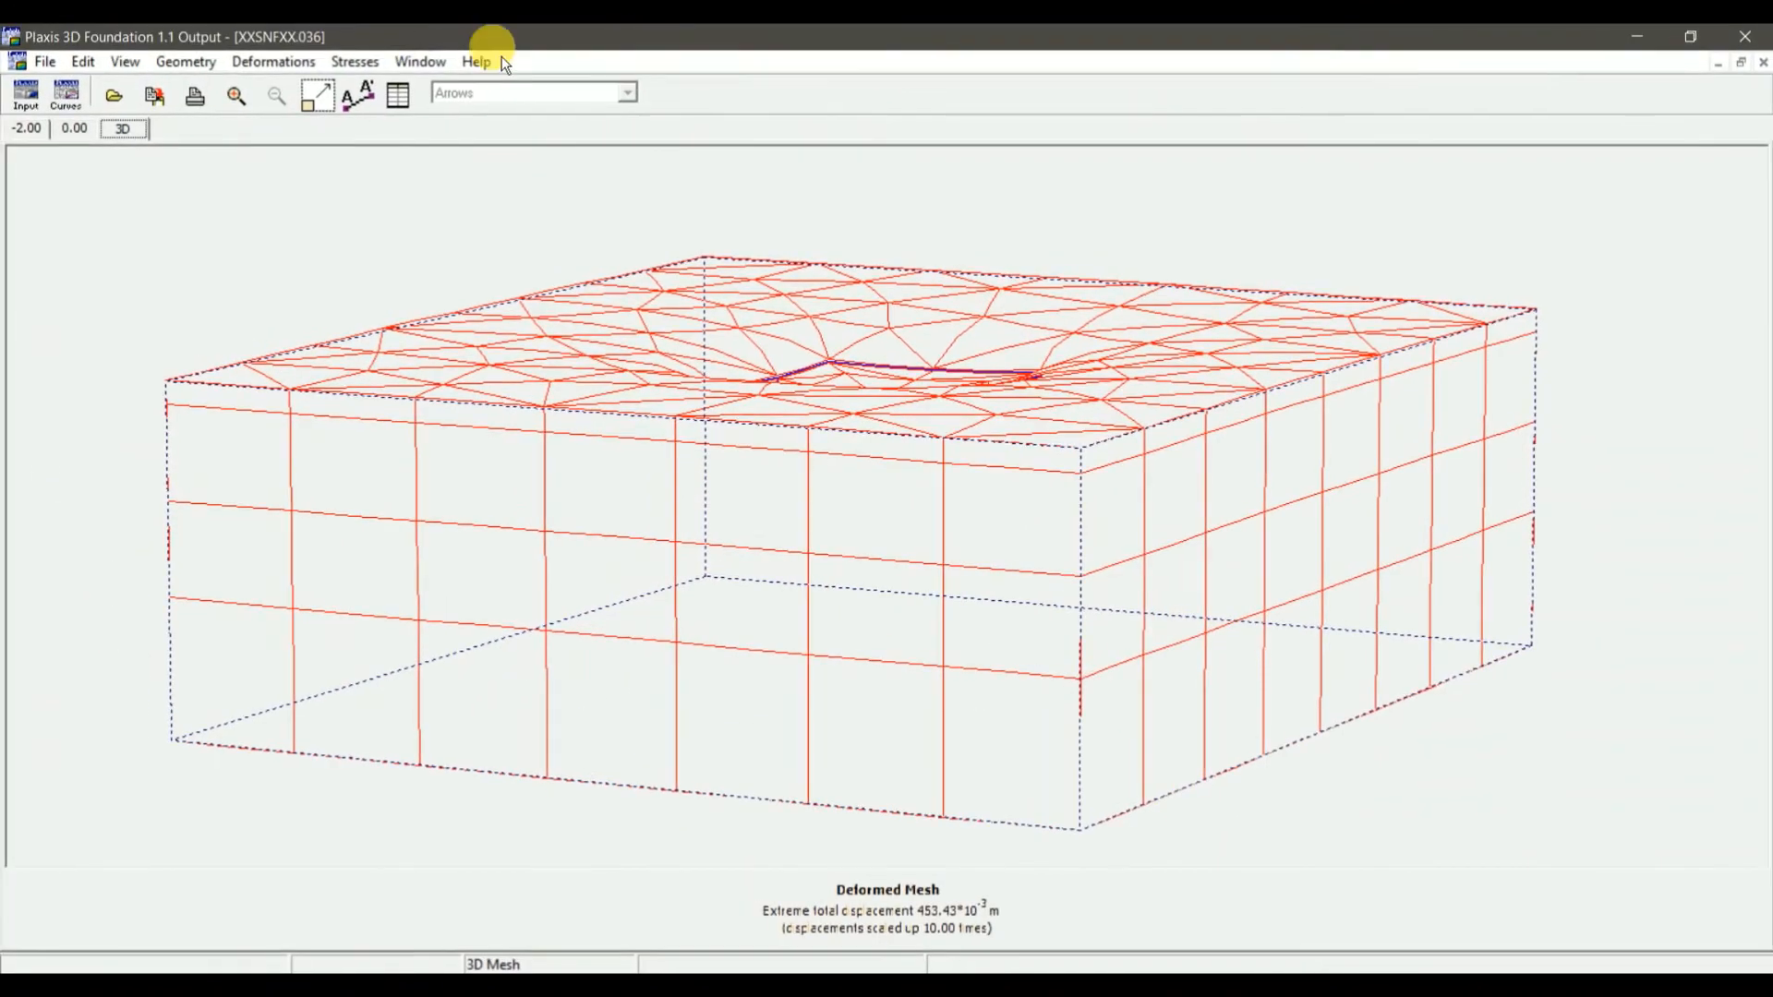
# Display the total displacements of the loading phase in 3D and rotate the model to a more frontal viewpoint
pyautogui.click(181, 72)
pyautogui.moveTo(251, 70)
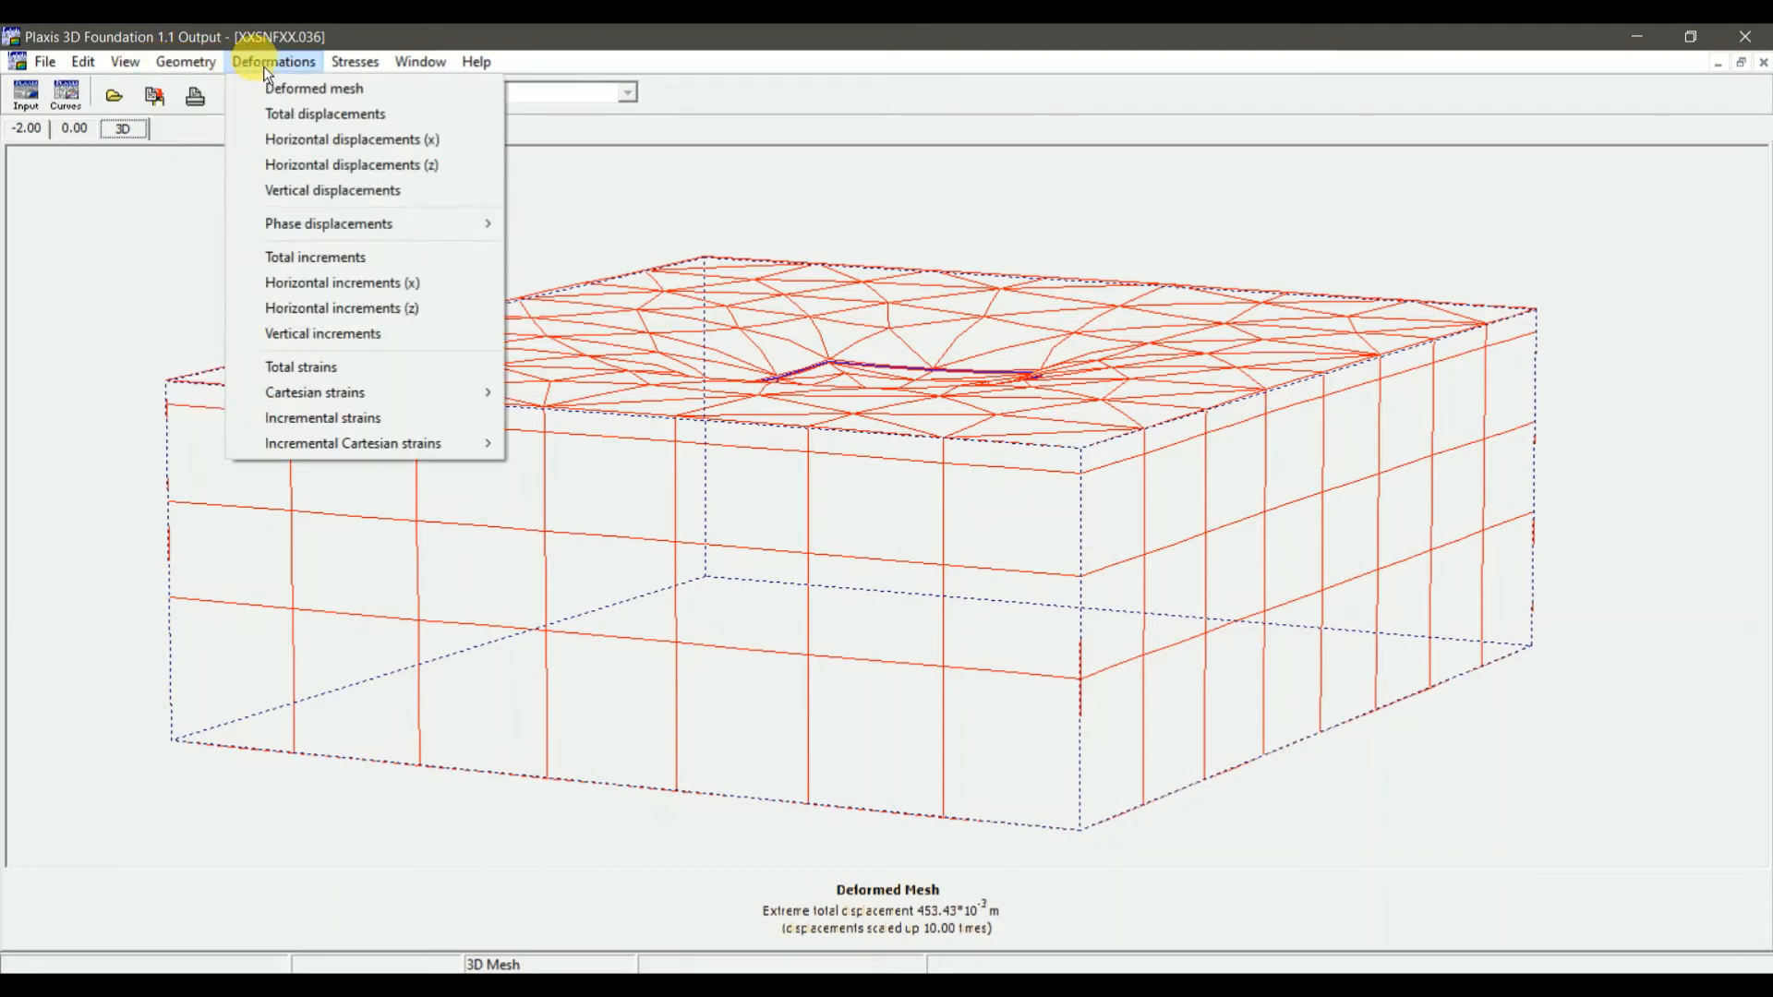
pyautogui.click(289, 116)
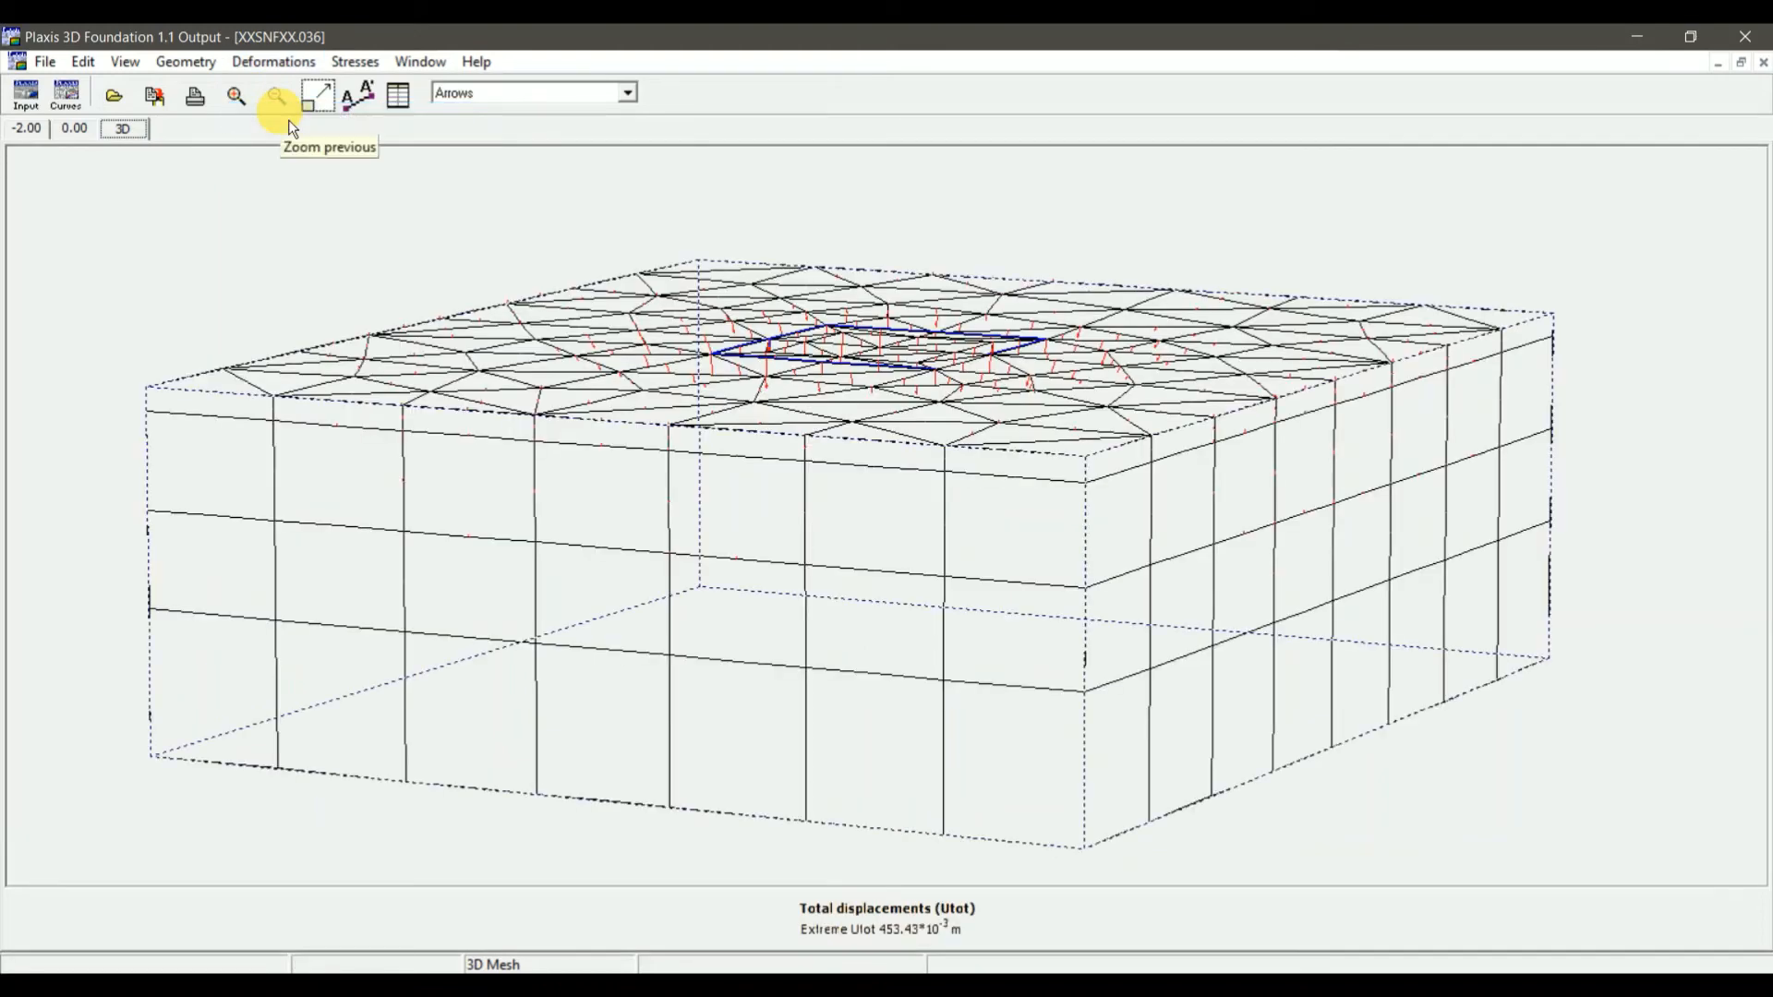
pyautogui.click(276, 98)
pyautogui.press('Left')
pyautogui.press('Up')
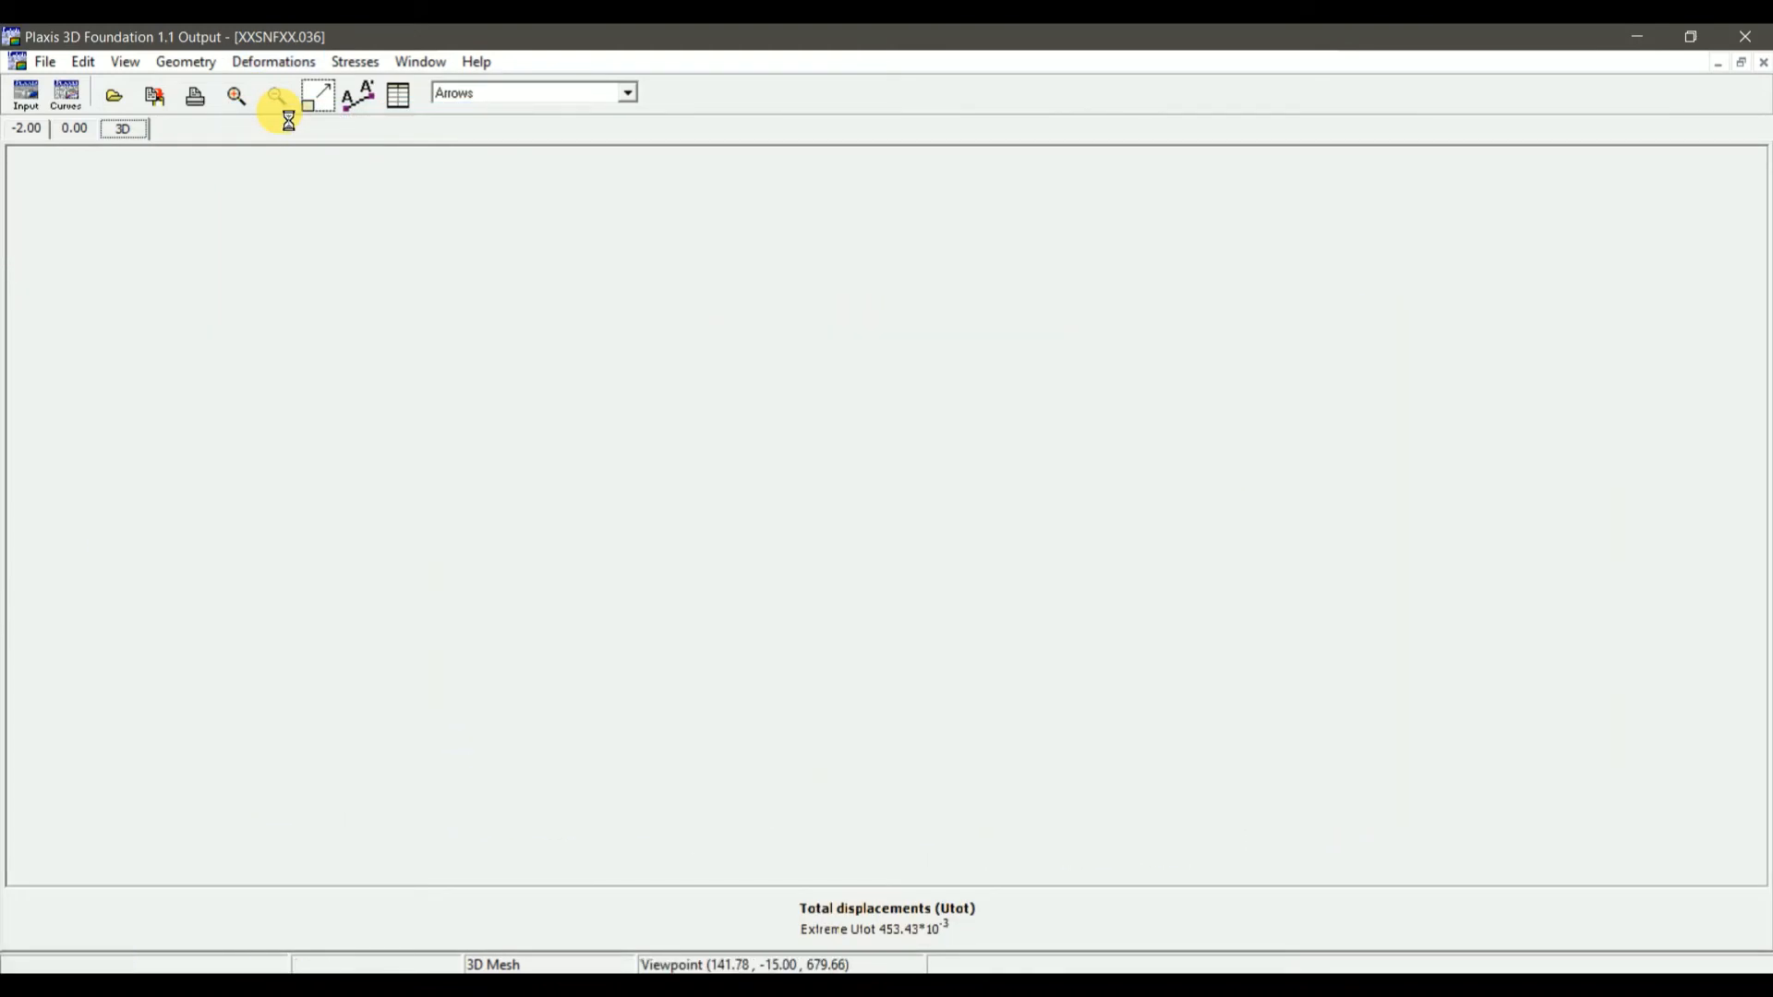
# Show the total displacements as contour lines and tilt the model to view the raft area from higher above
pyautogui.click(495, 102)
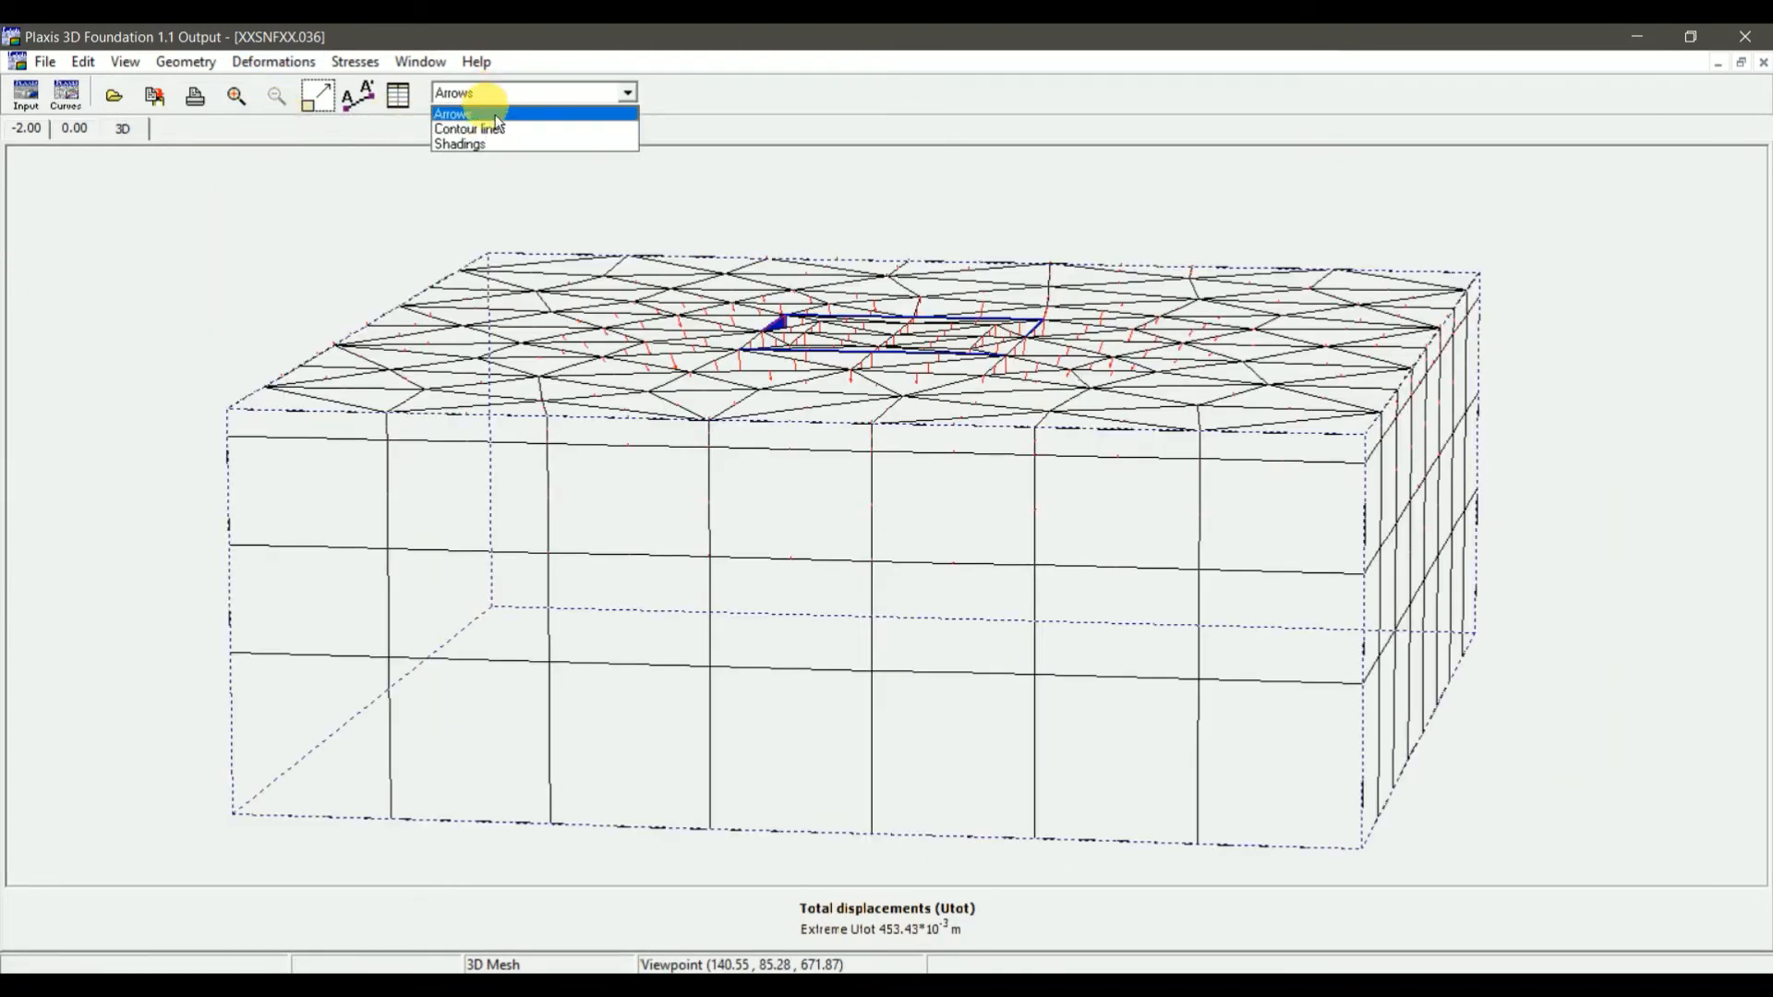
pyautogui.click(495, 133)
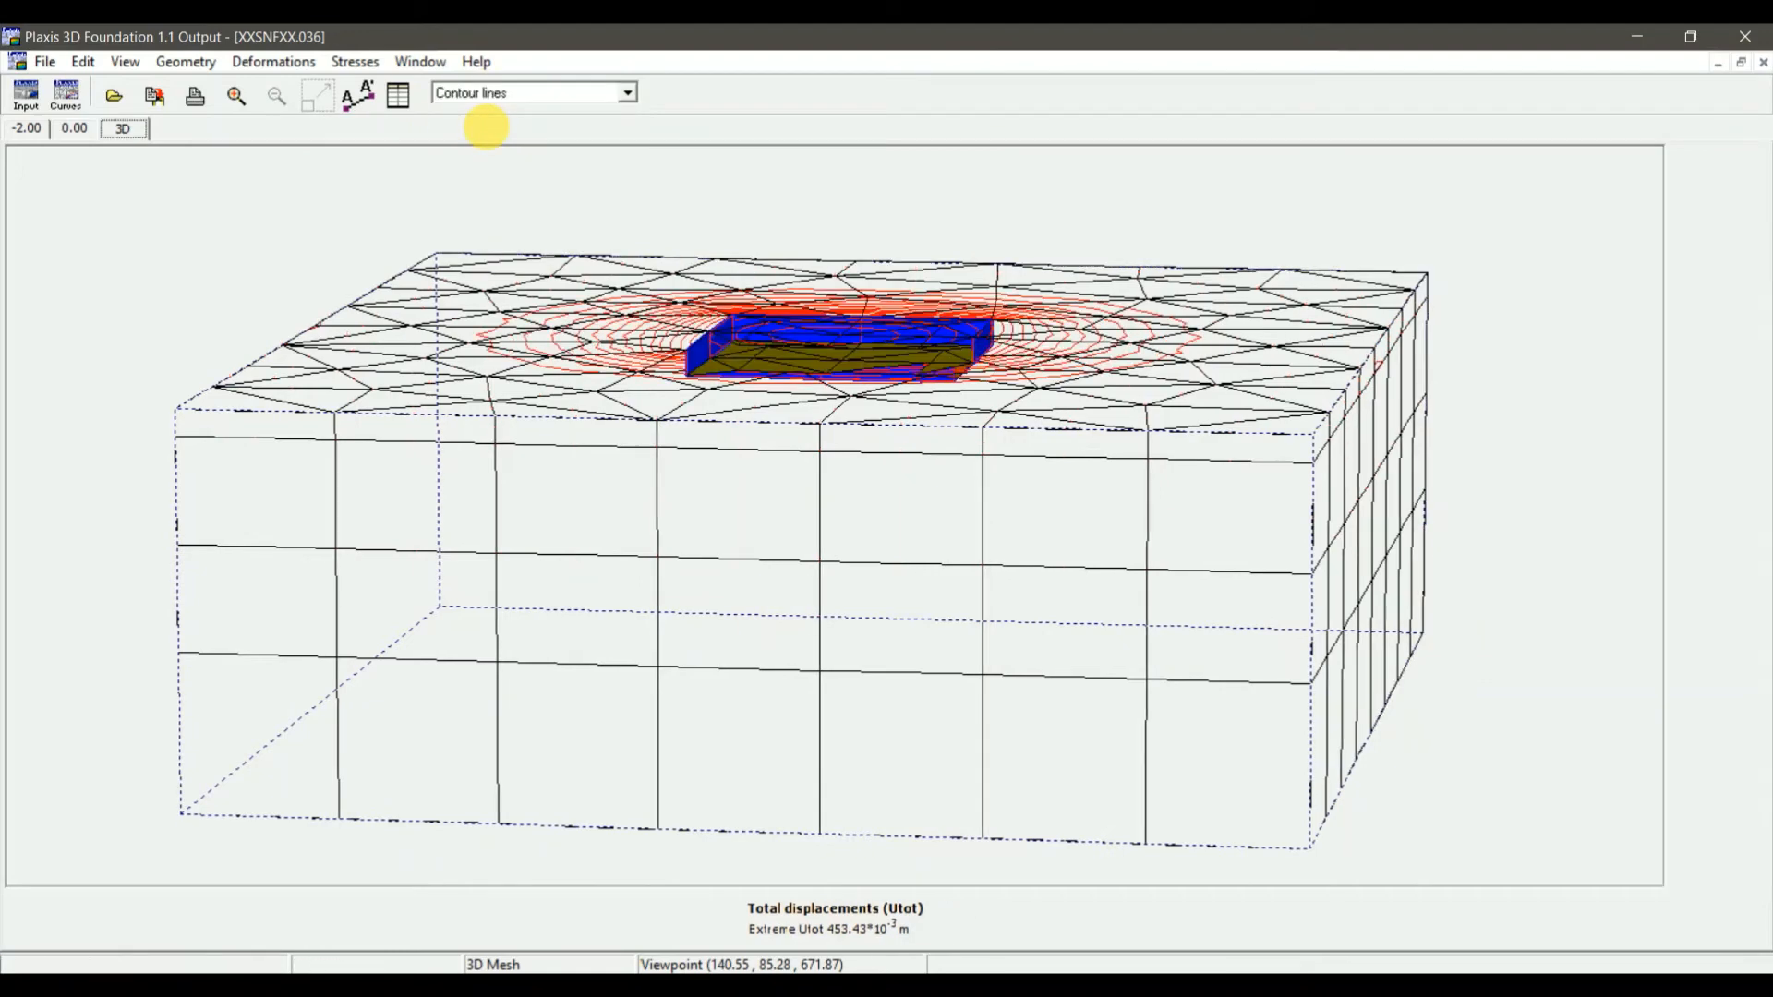
pyautogui.press('Up')
pyautogui.press('Up')
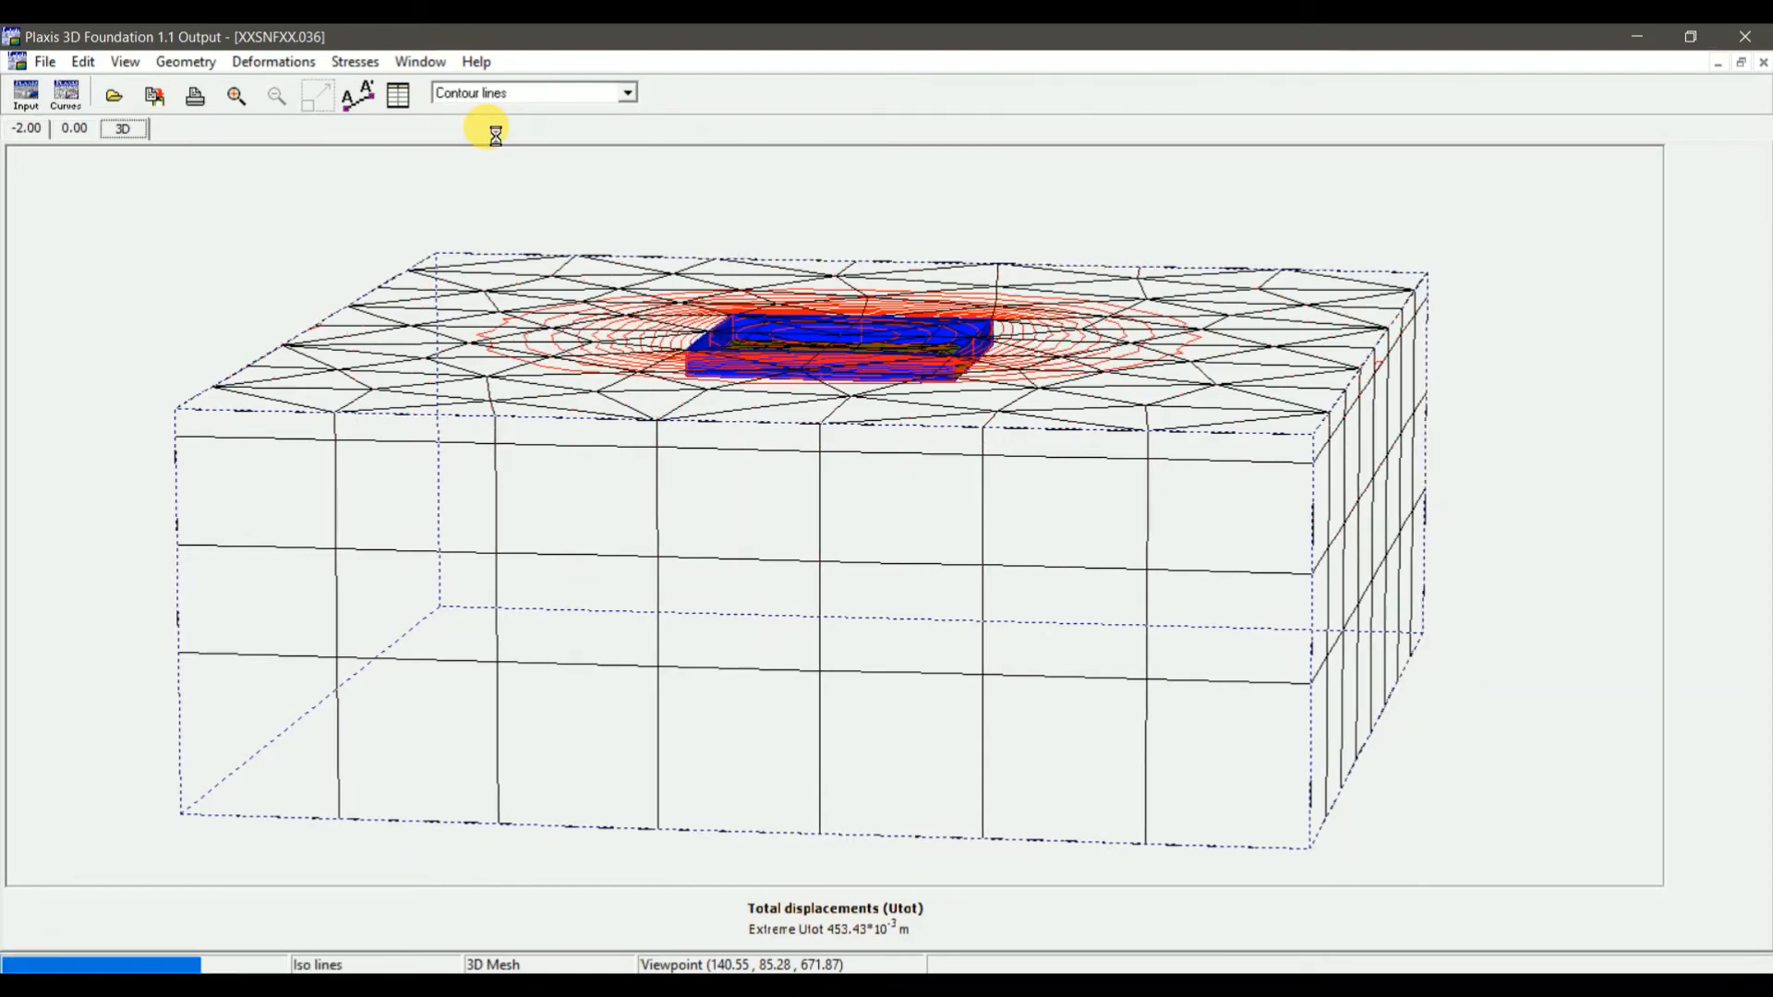
pyautogui.press('Down')
pyautogui.press('Down')
pyautogui.press('Up')
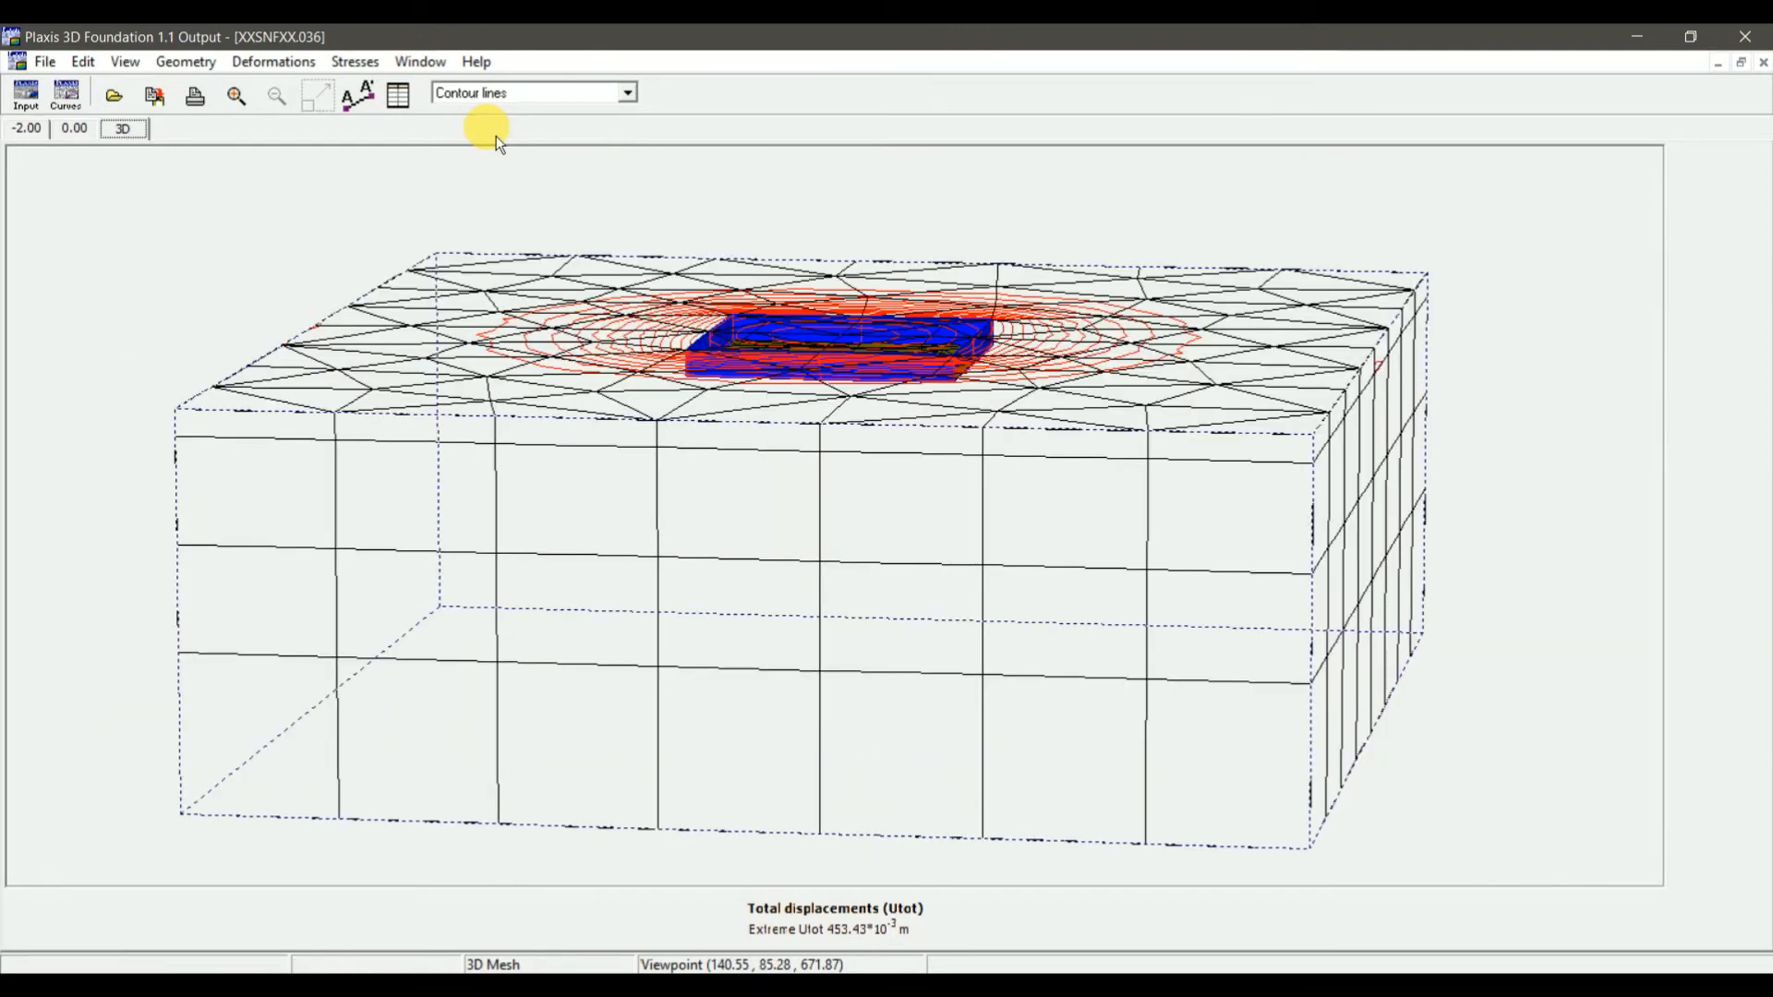
pyautogui.press('Up')
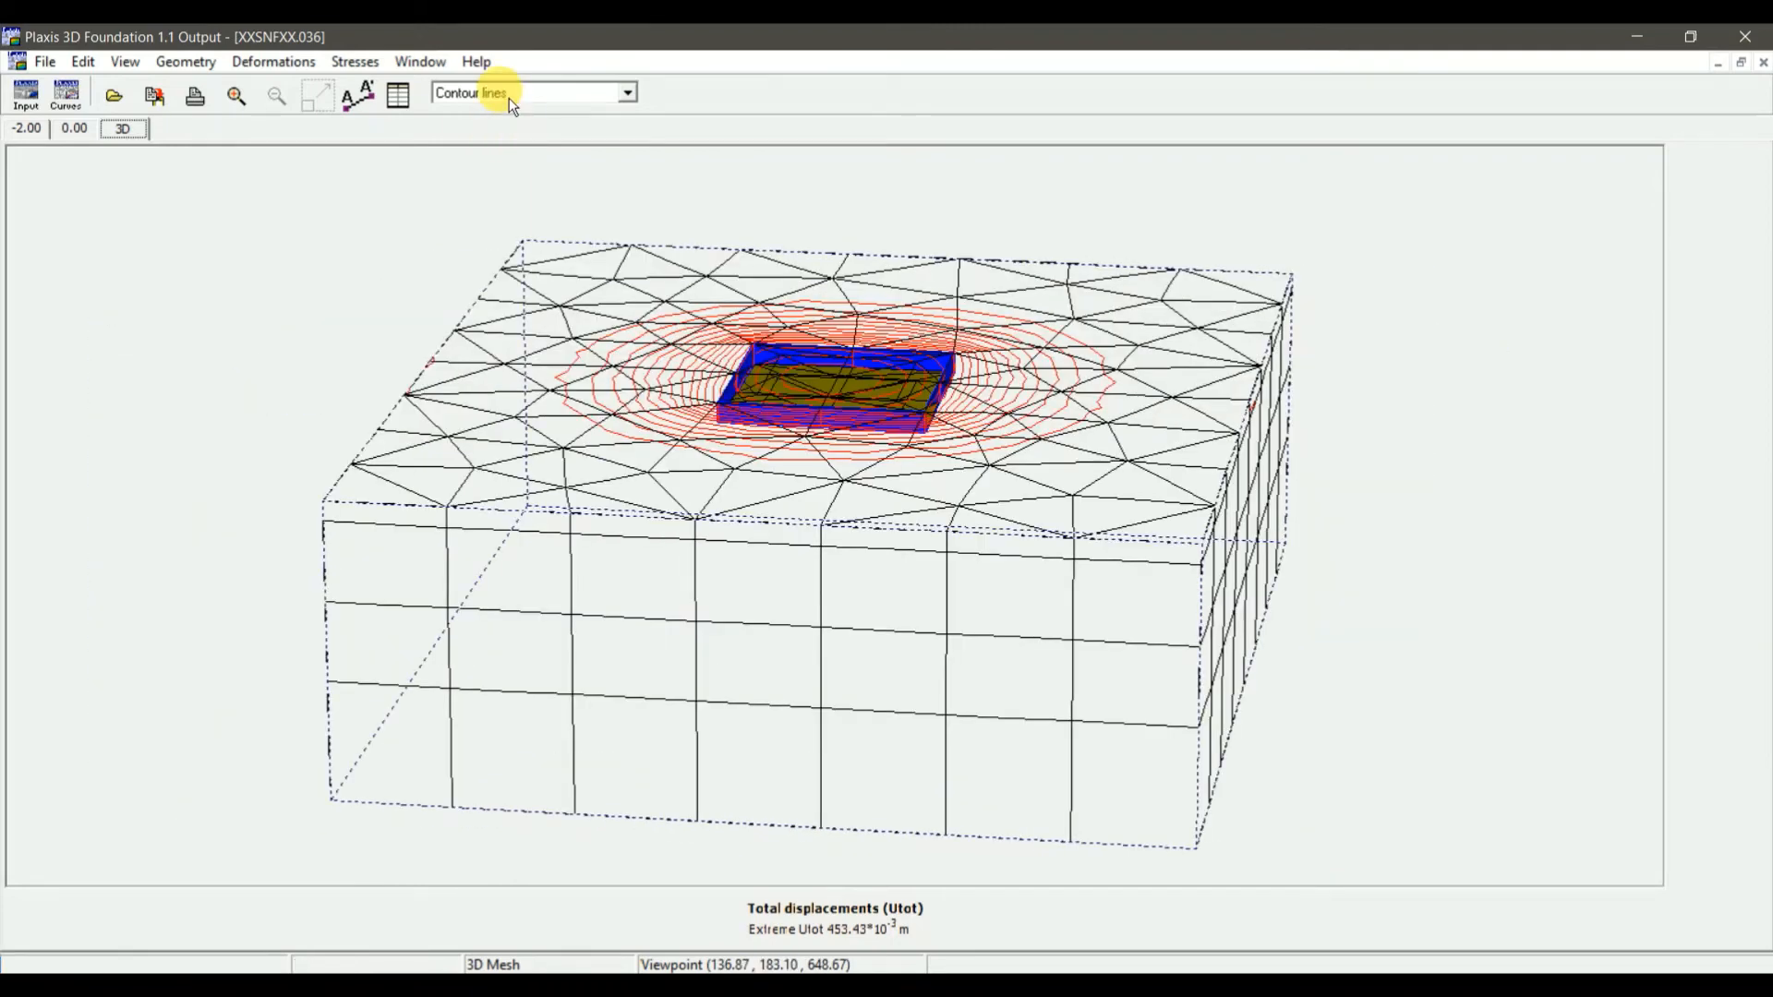
# Display the total displacements as shadings and cut a cross section A-A* along x through the middle of the raft
pyautogui.click(511, 100)
pyautogui.click(511, 148)
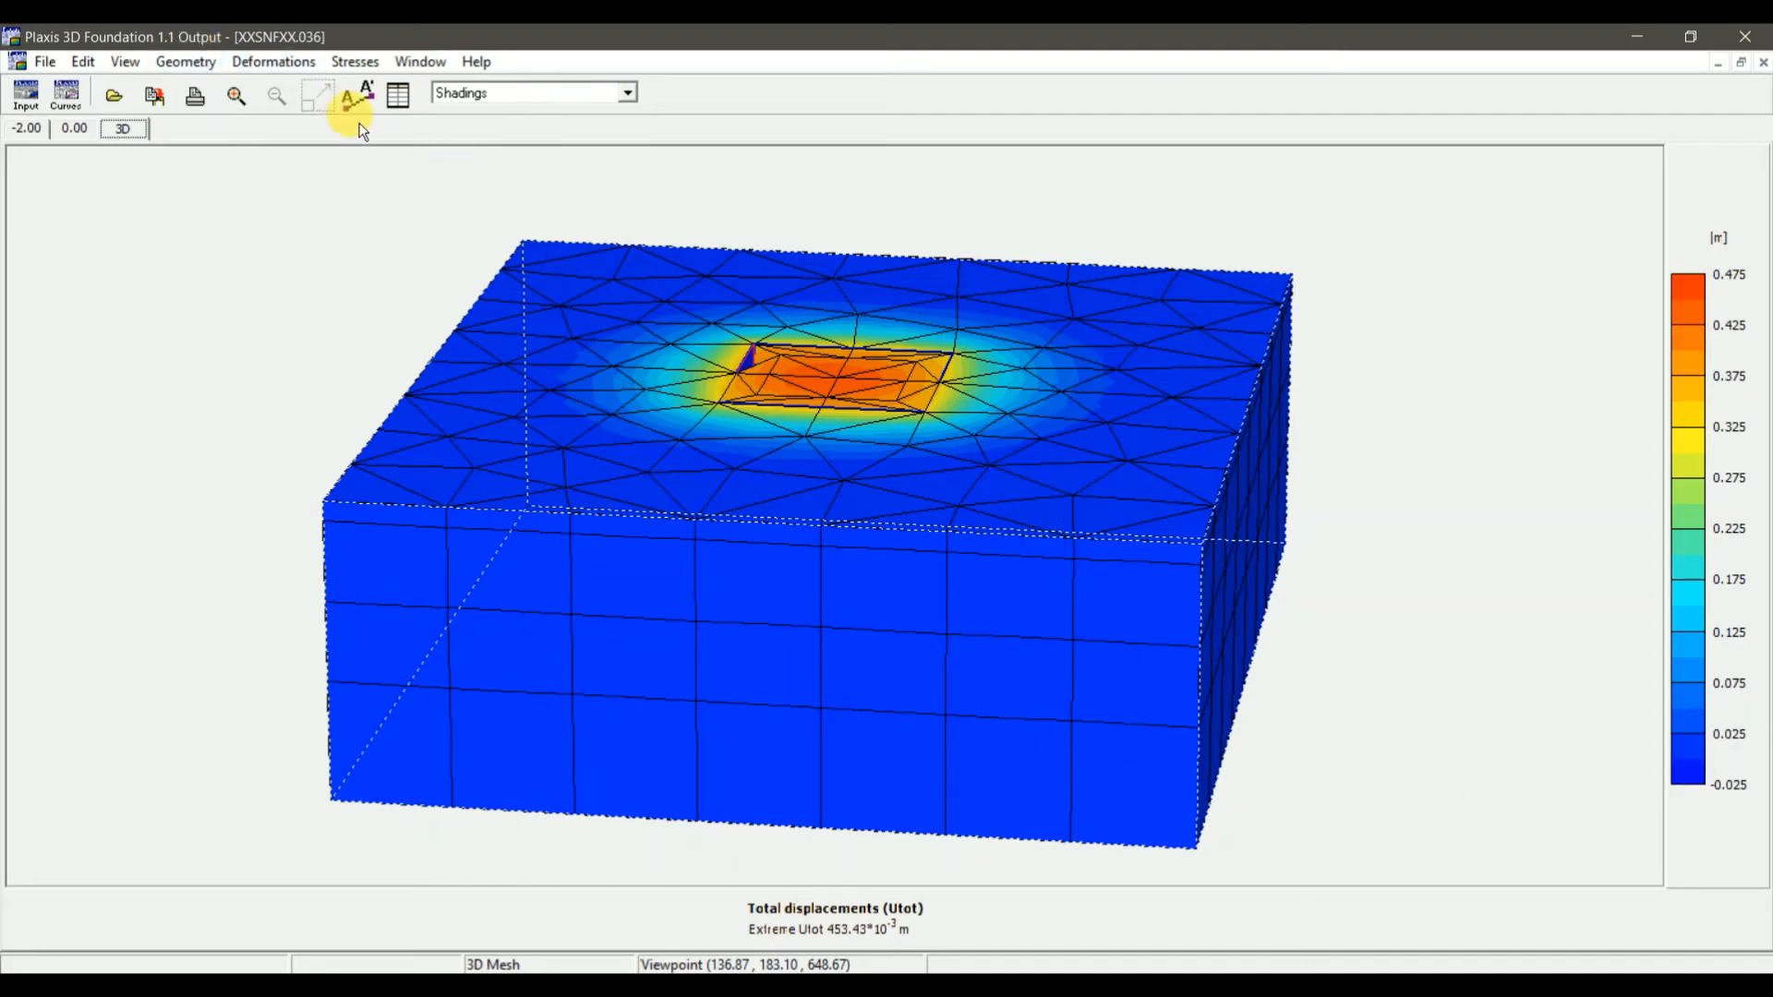
pyautogui.click(352, 100)
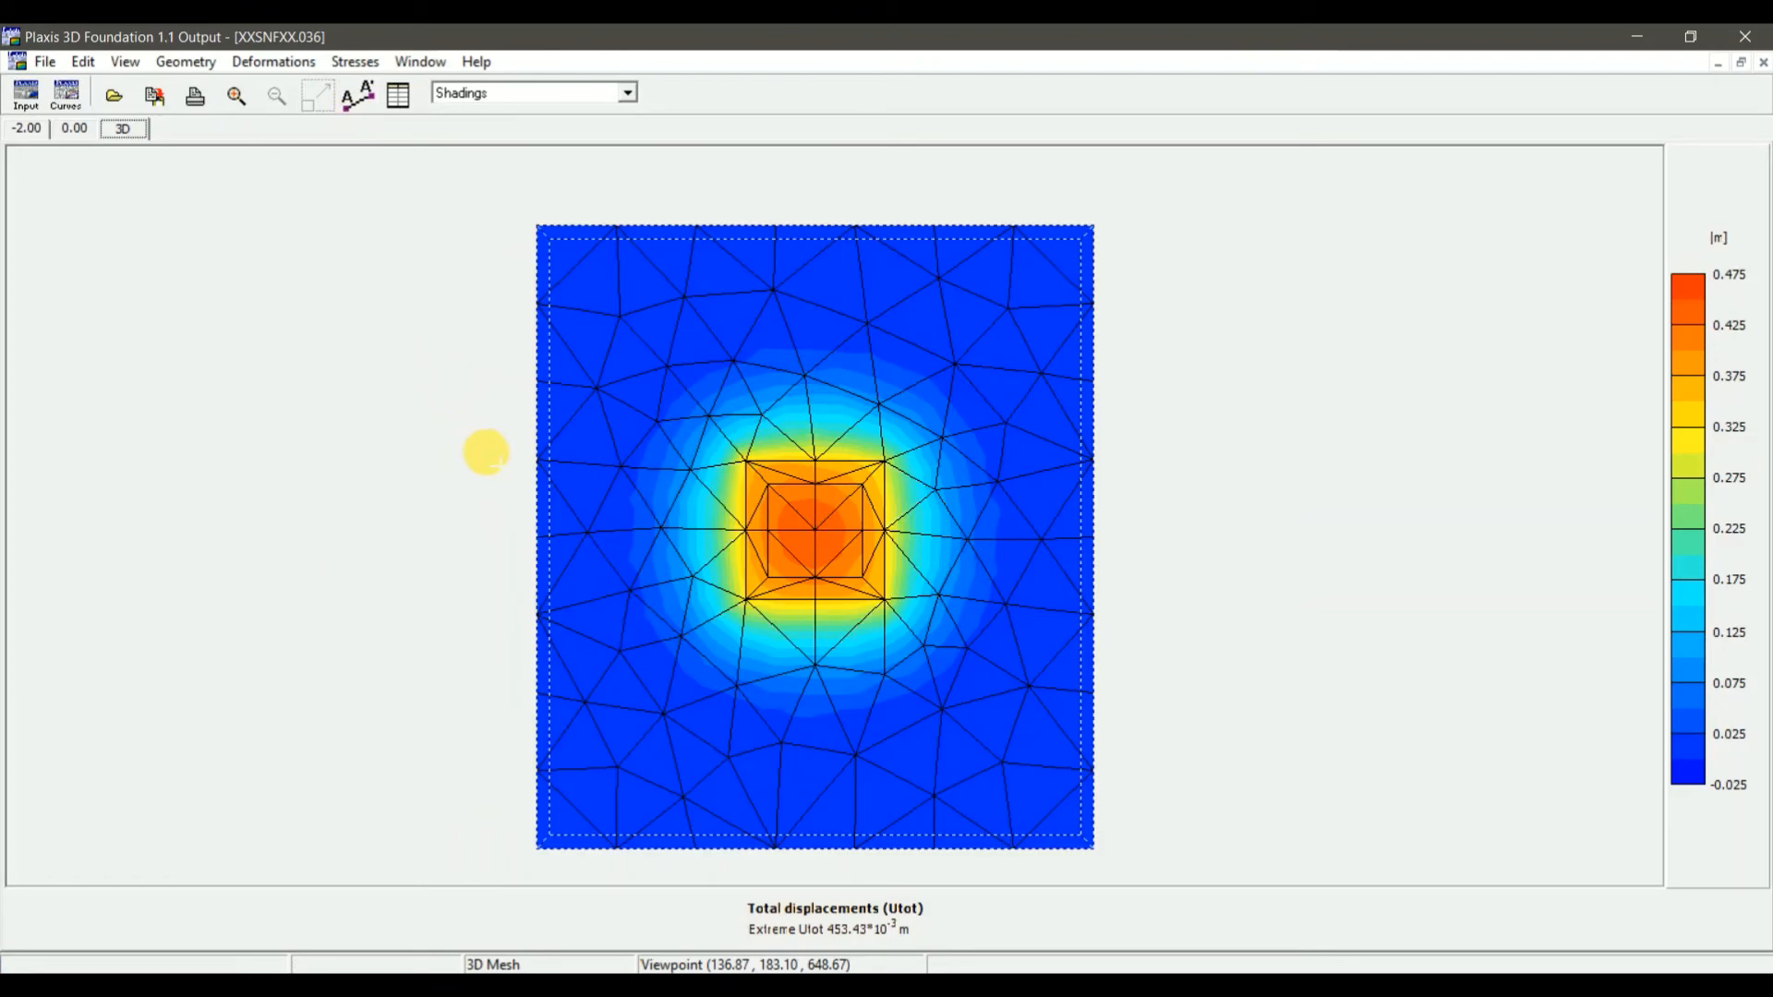
pyautogui.click(503, 535)
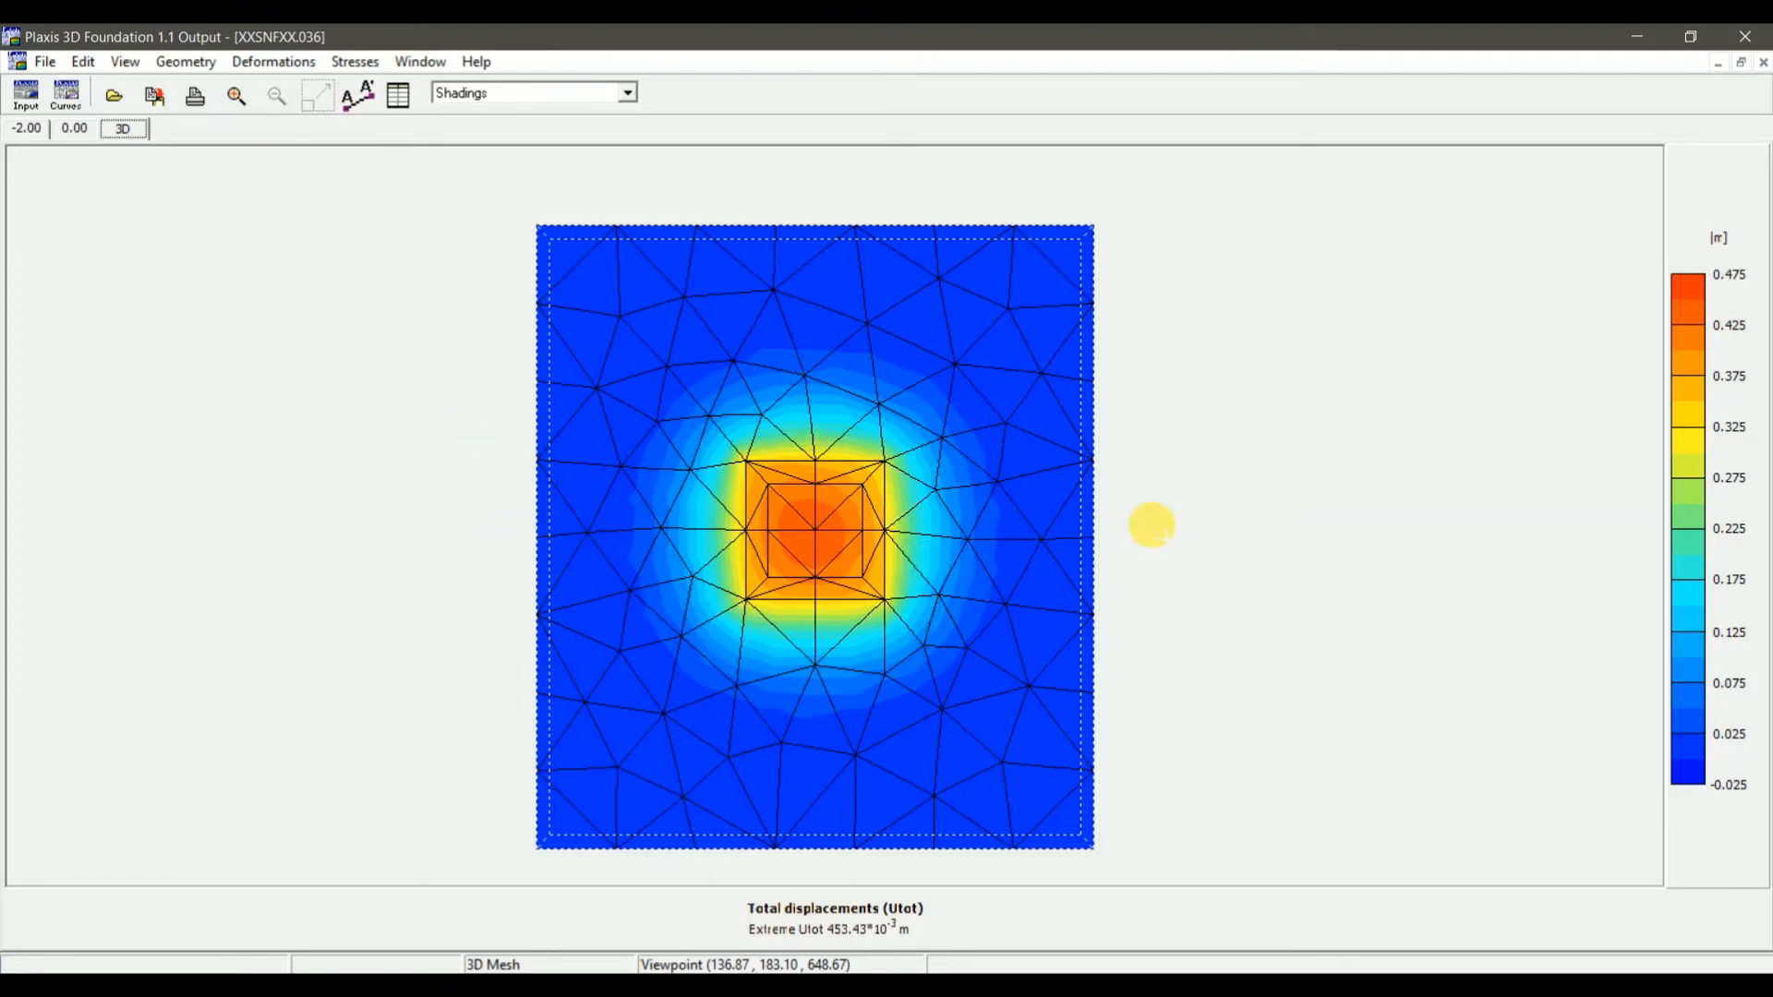
pyautogui.click(1190, 533)
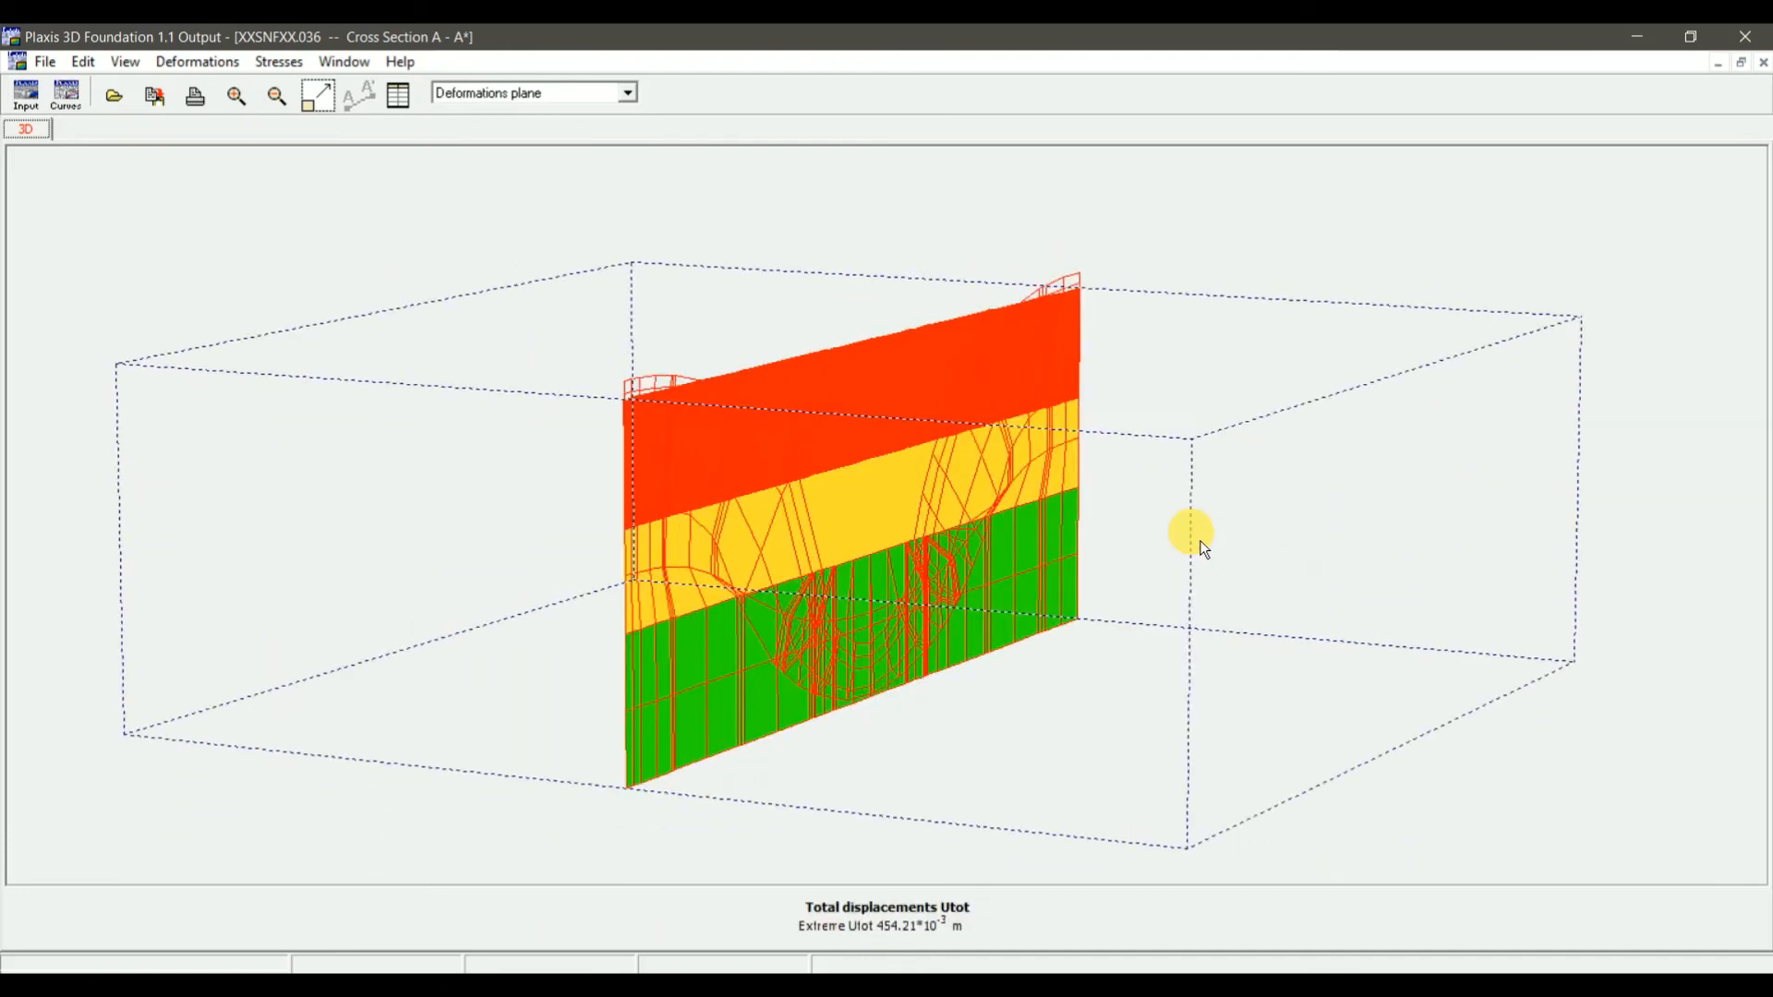
# Switch the cross section plot to contour lines and view its vertical displacements and normal strains
pyautogui.click(628, 96)
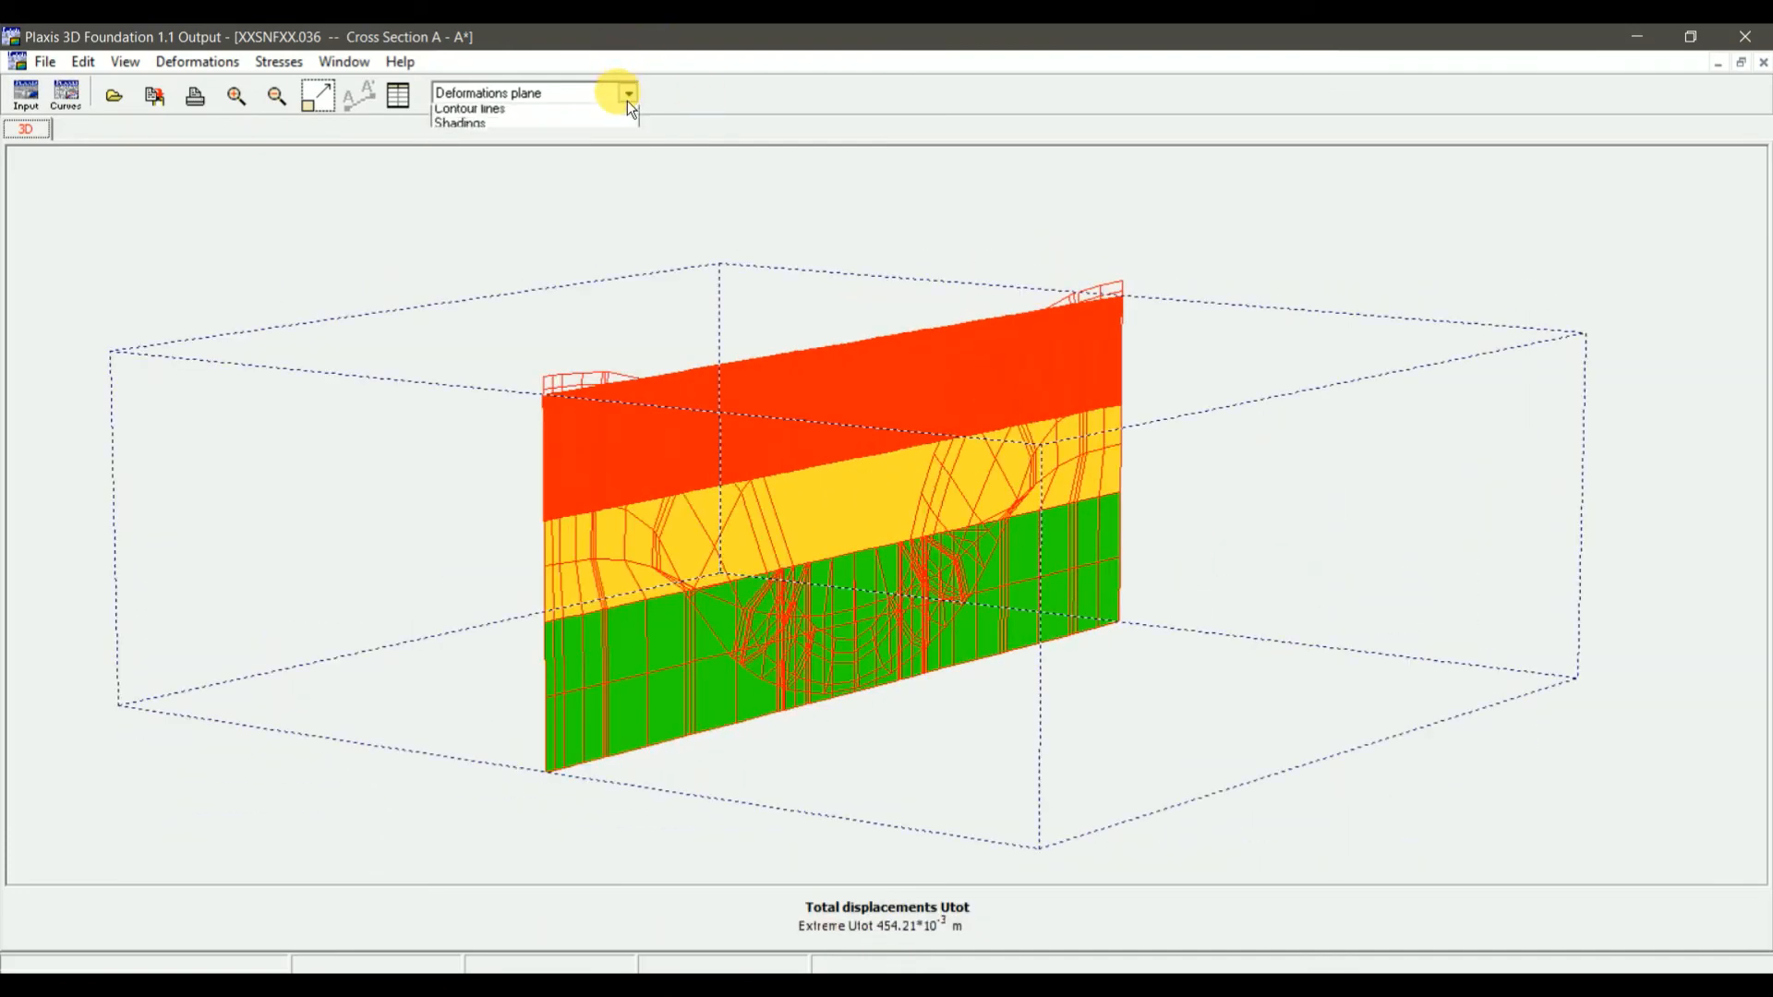
pyautogui.click(607, 136)
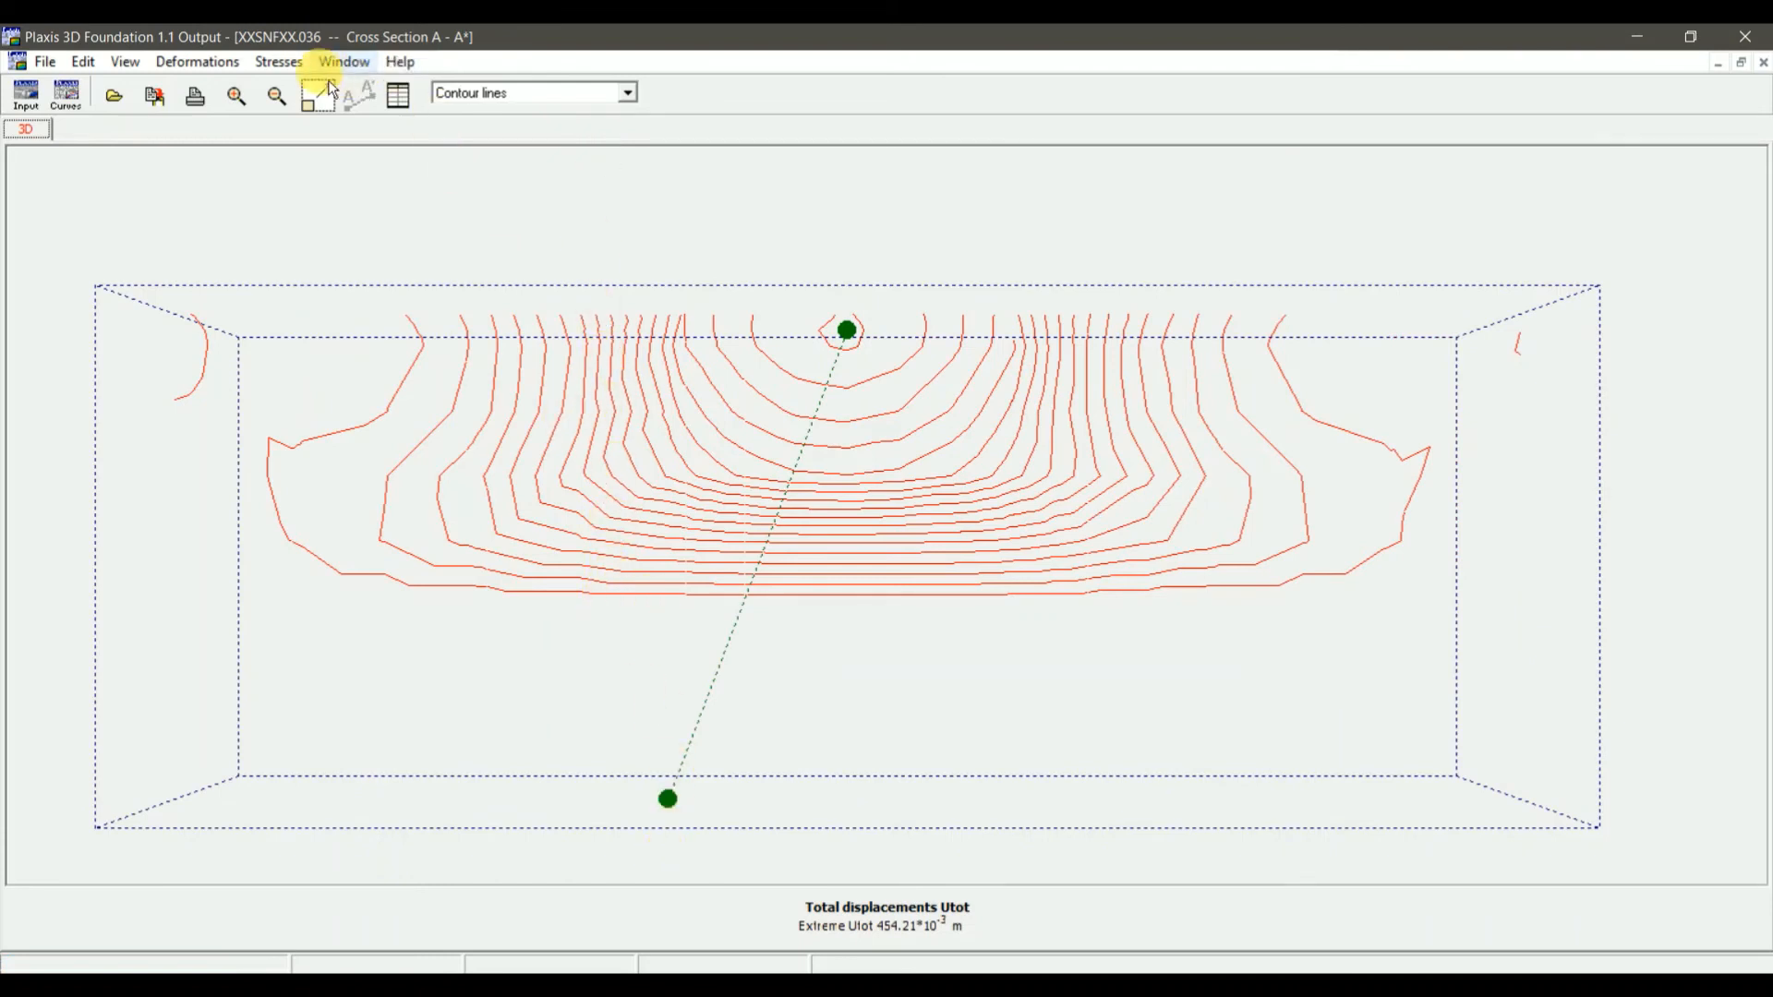
pyautogui.click(230, 69)
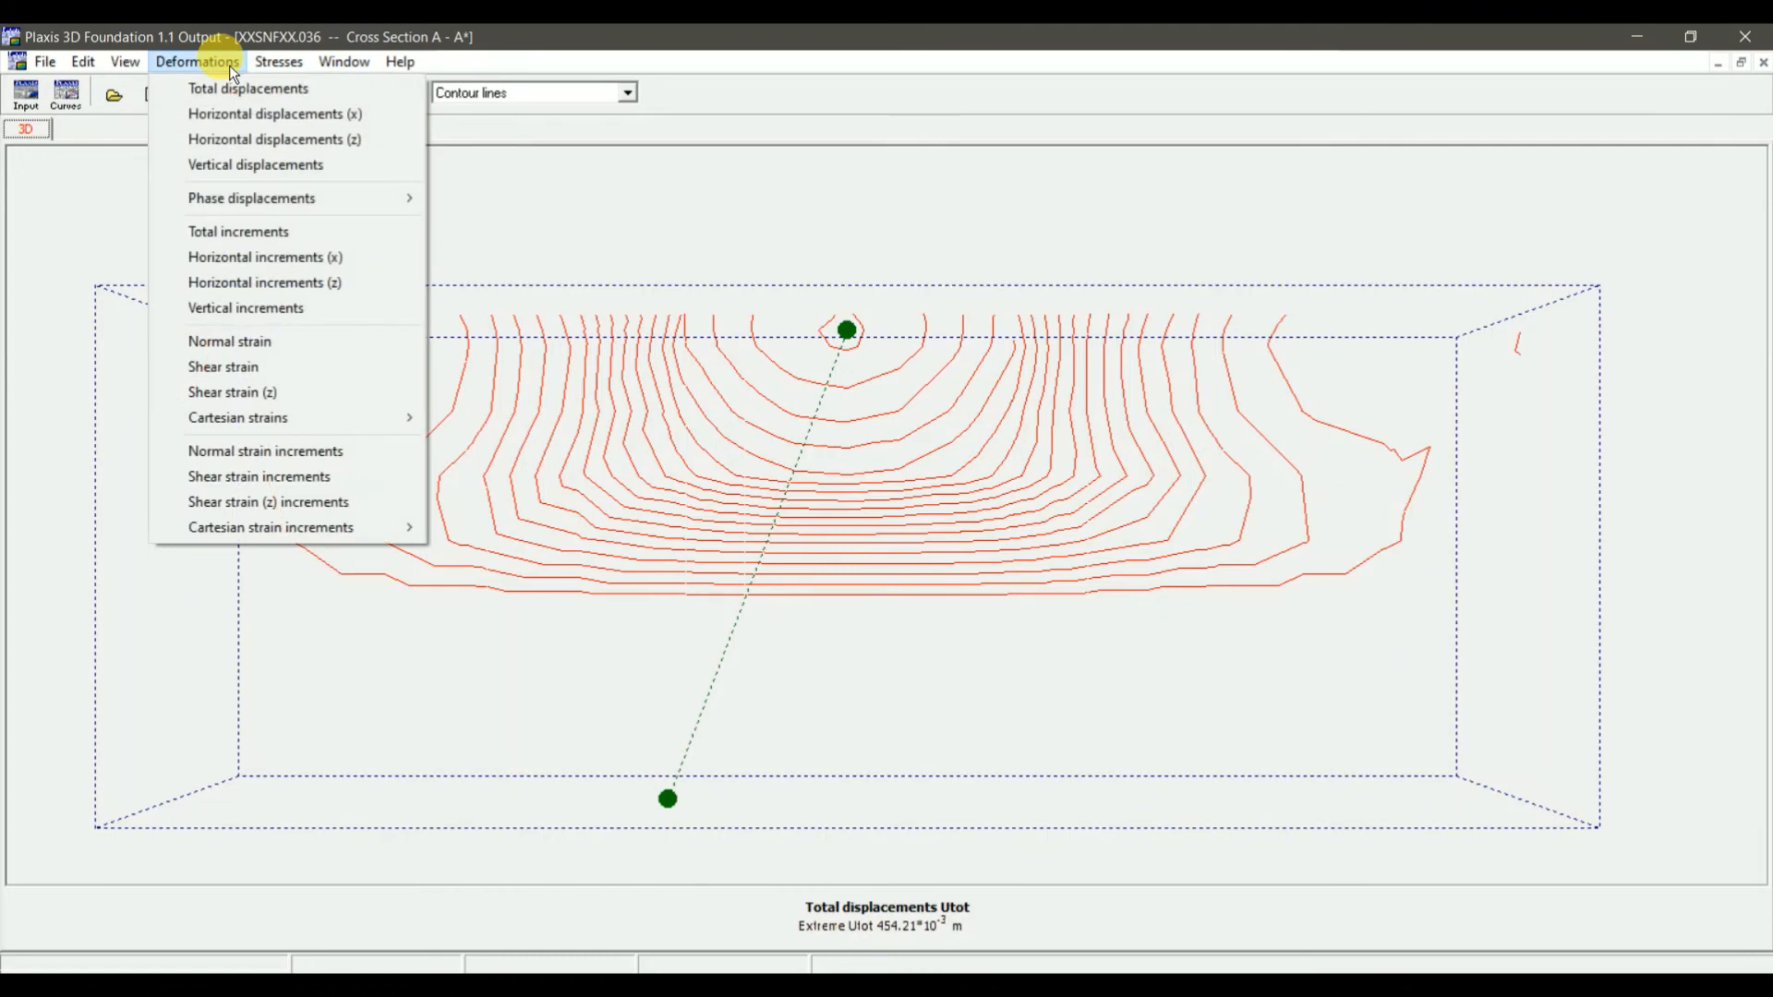
pyautogui.click(250, 164)
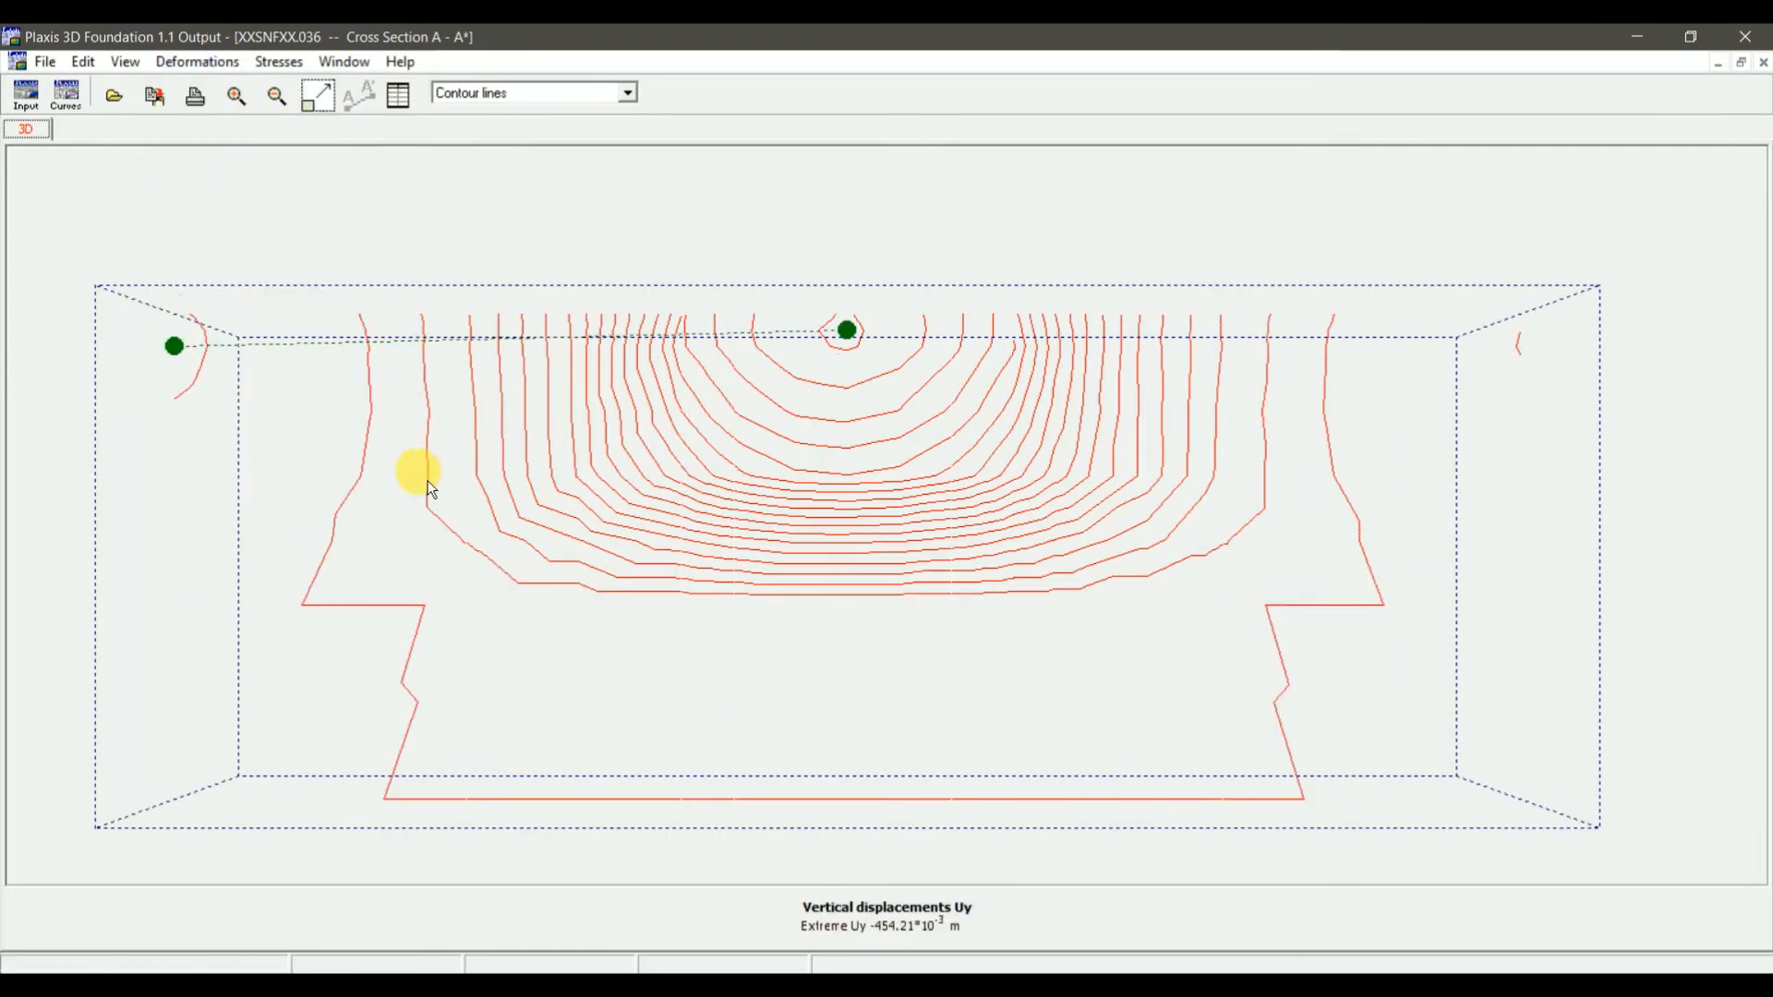
pyautogui.click(199, 62)
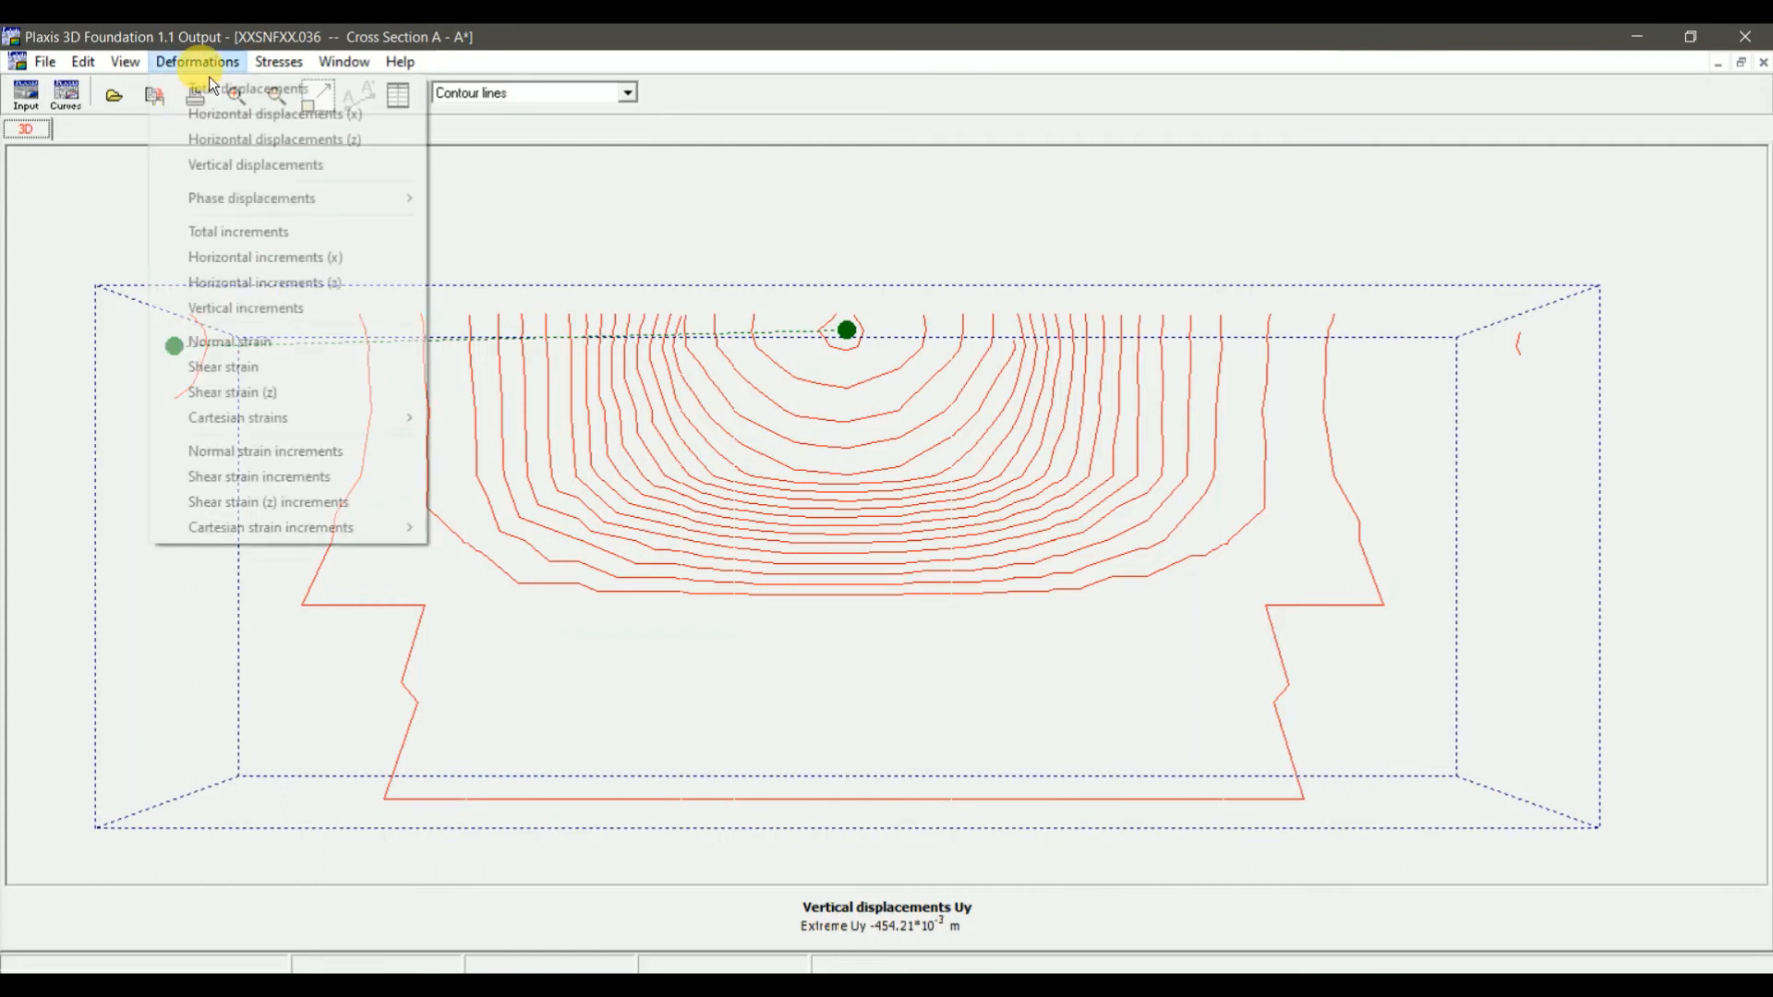
pyautogui.click(262, 363)
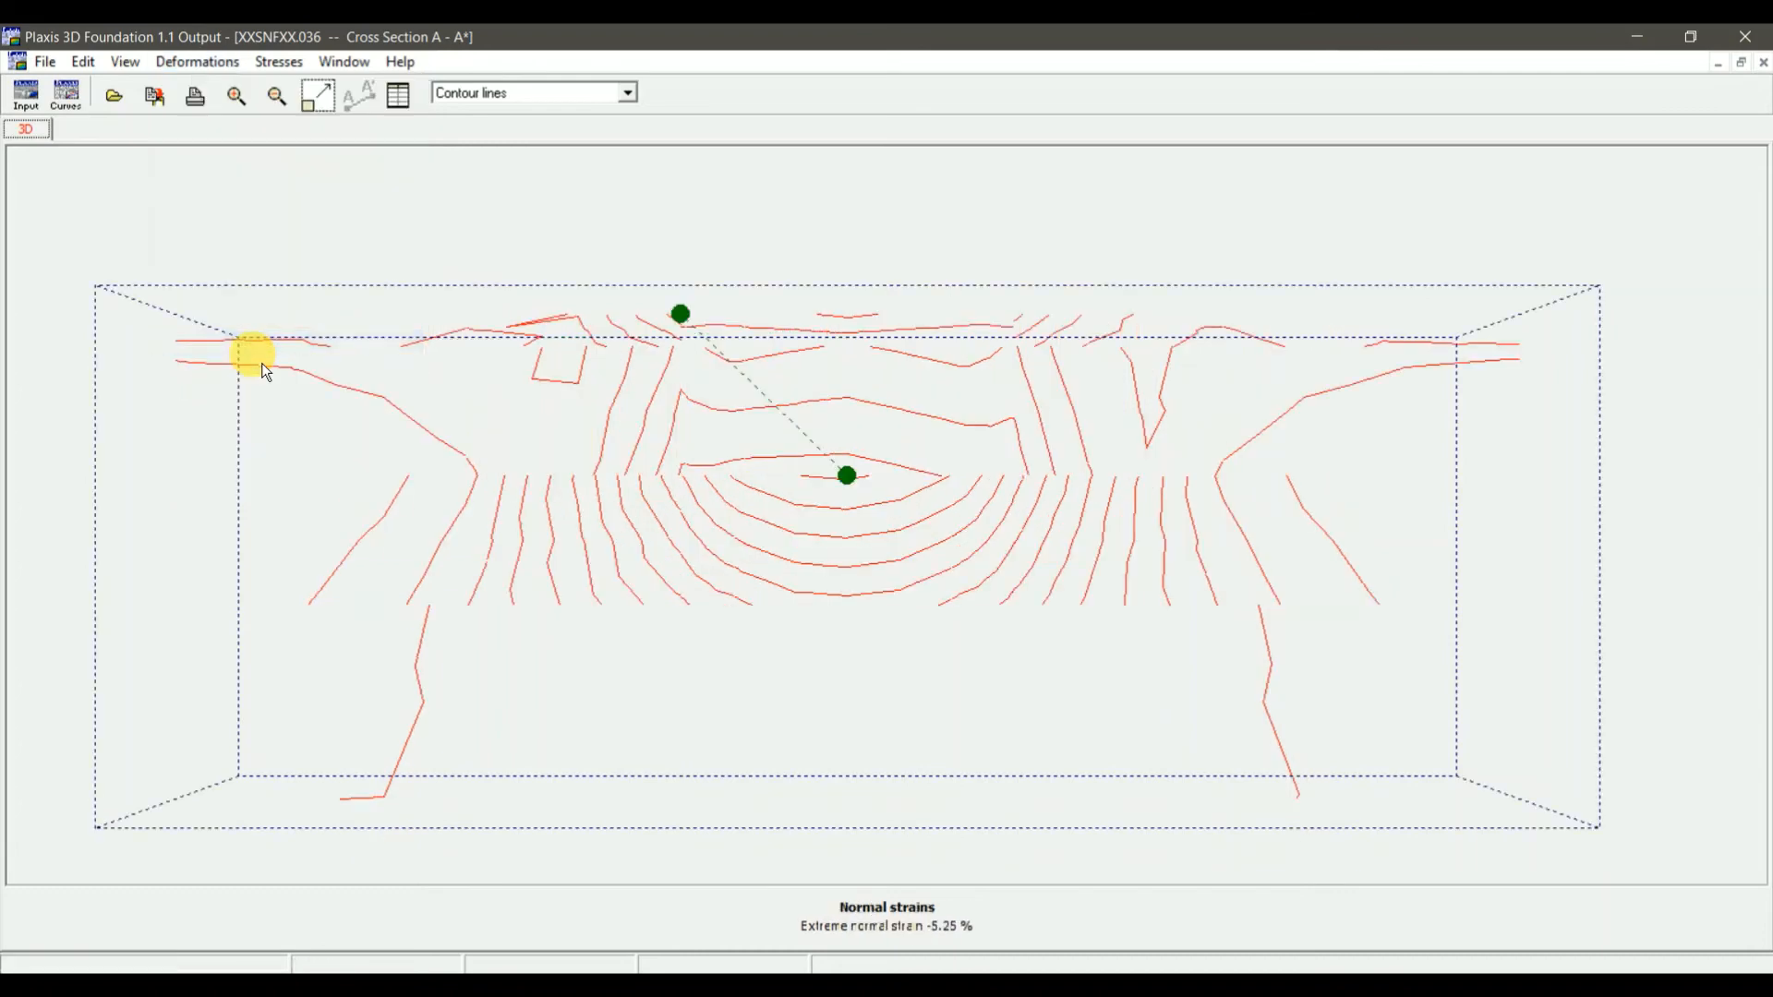
# Display the normal strain increments and the effective normal stresses of cross section A-A*
pyautogui.click(226, 62)
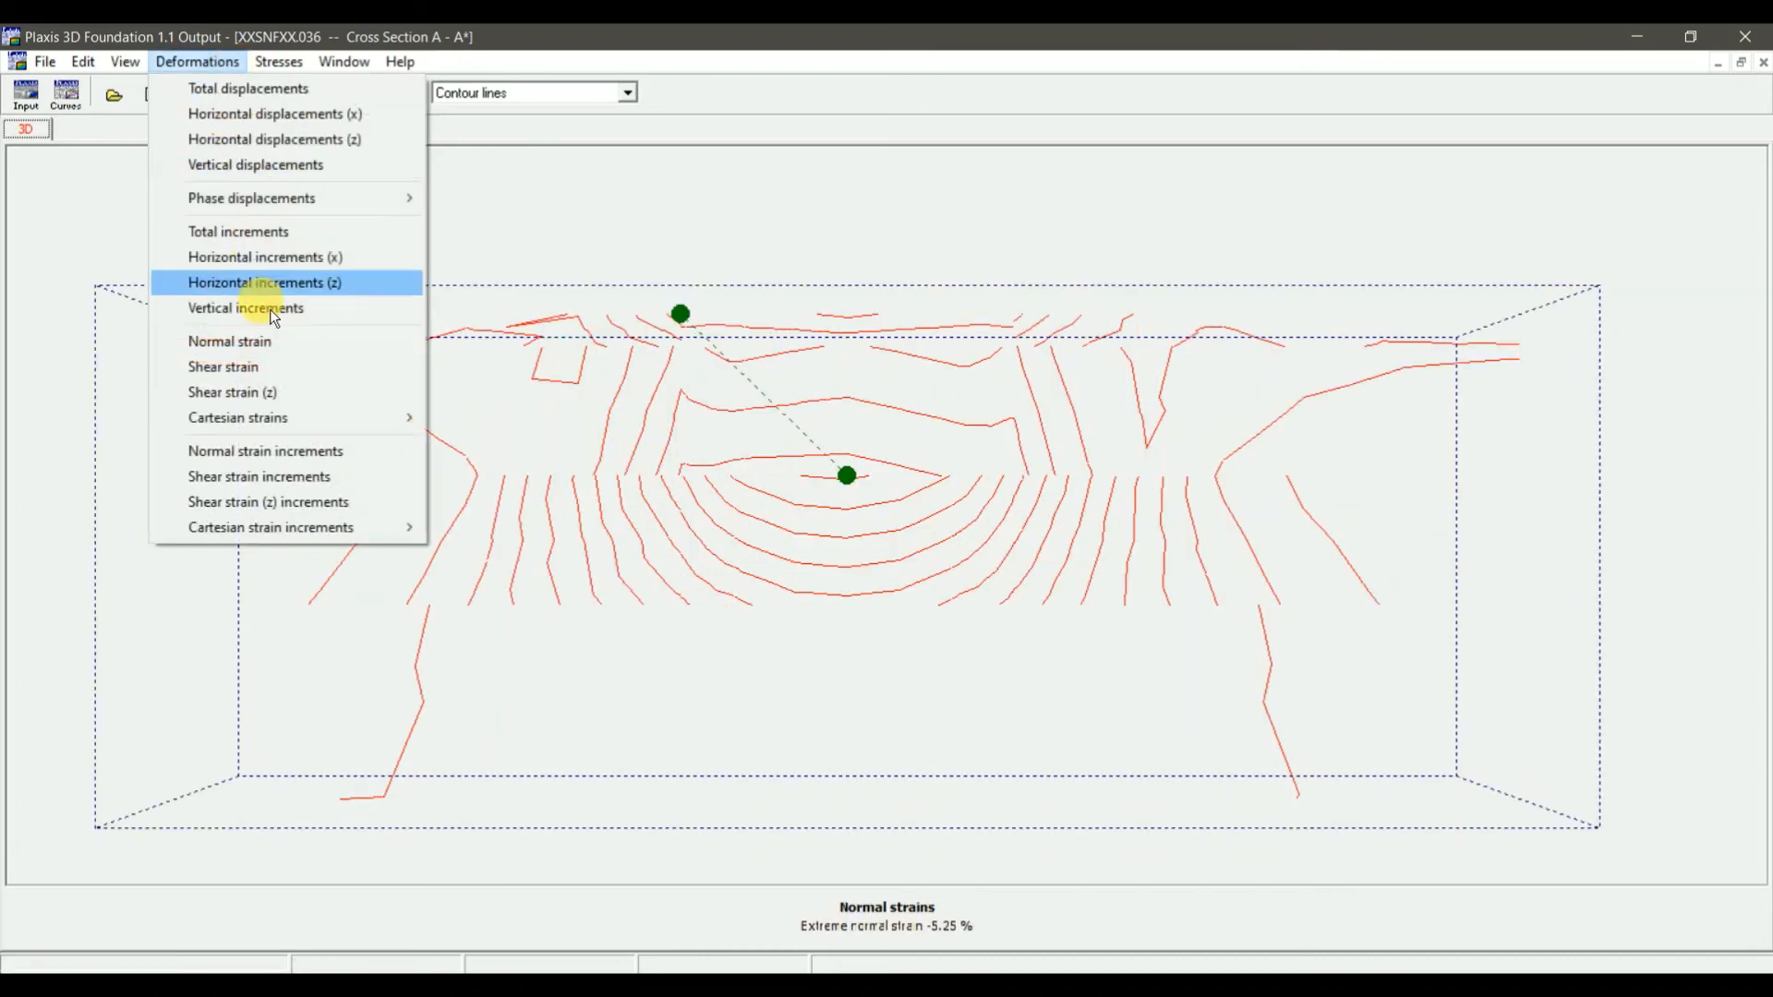
pyautogui.click(294, 457)
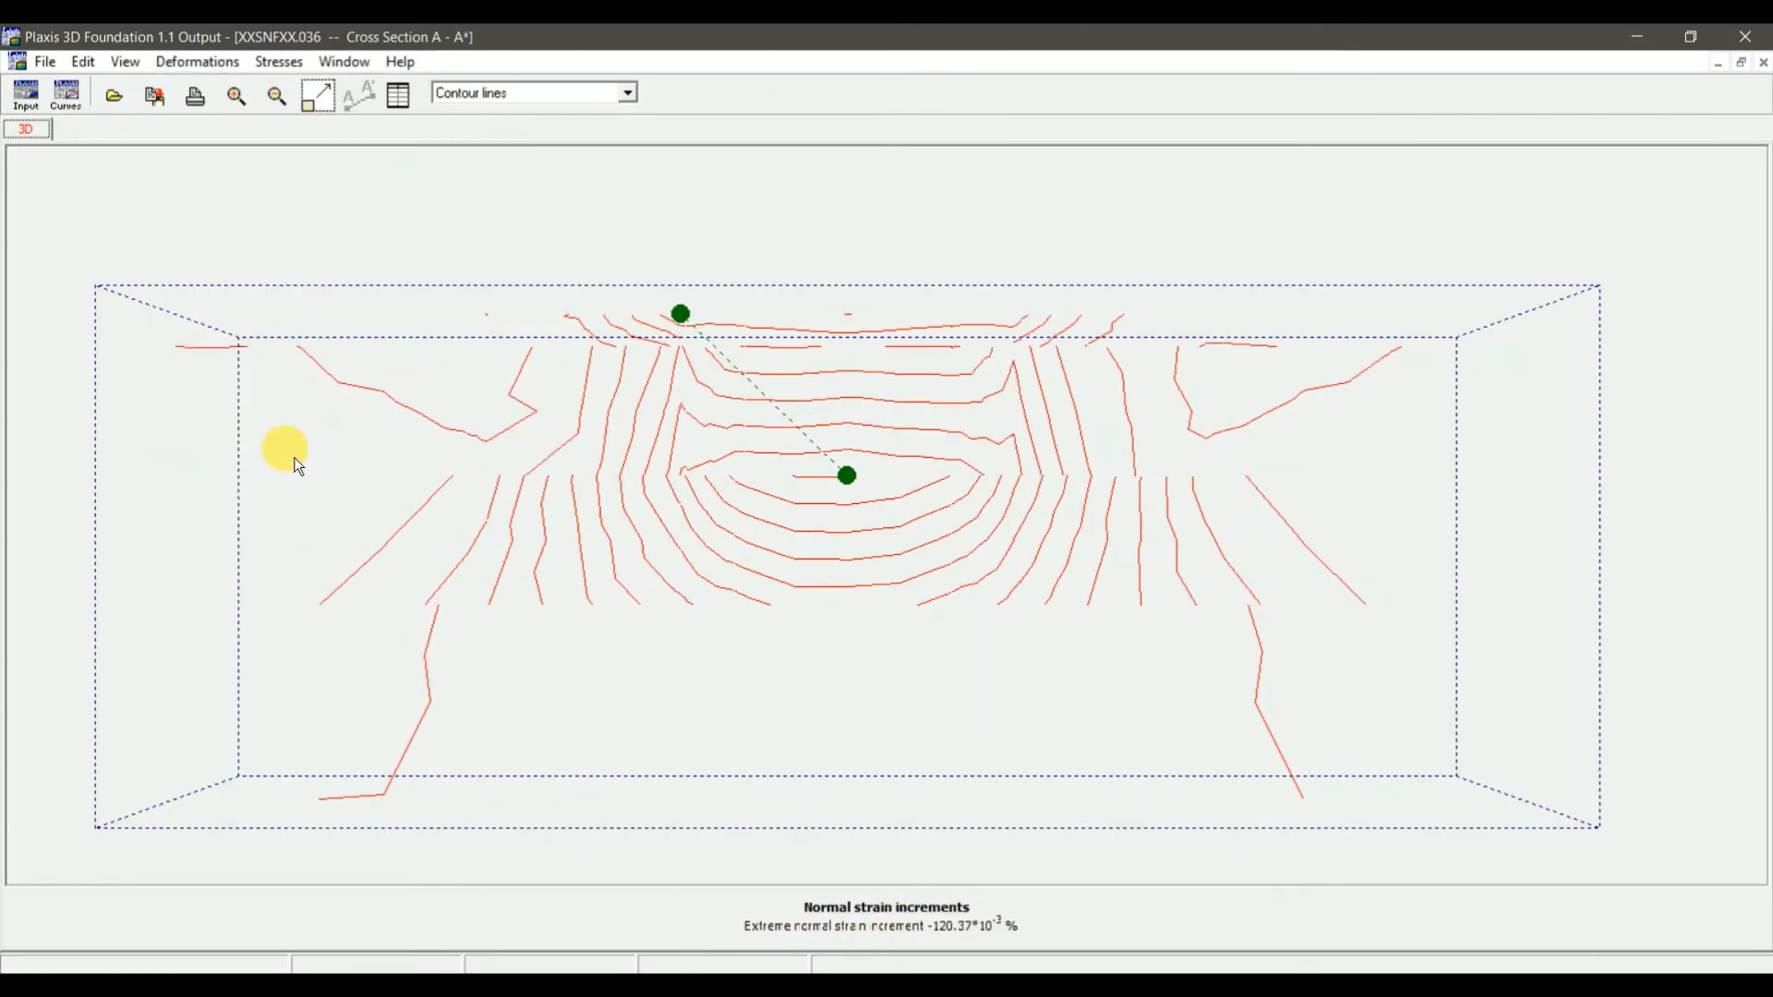
pyautogui.click(308, 64)
pyautogui.click(314, 103)
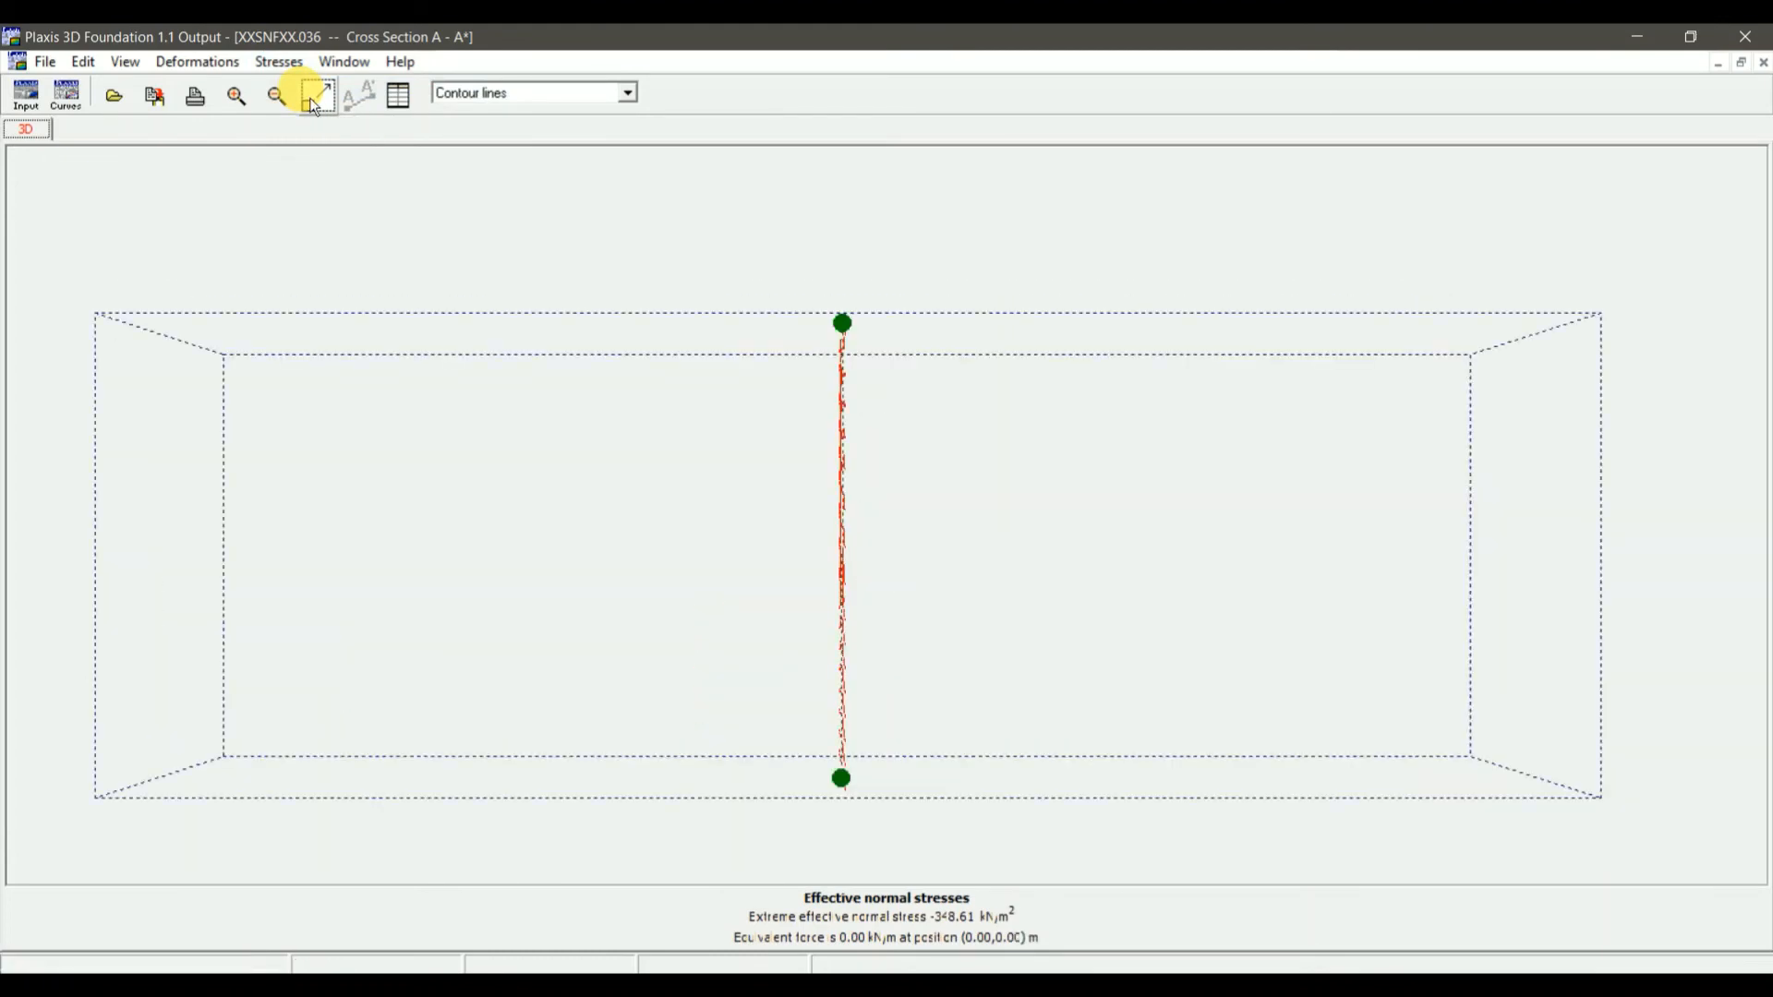
# Show the effective normal stresses as a stress distribution plane and rotate the cross section until it is seen edge-on
pyautogui.click(489, 103)
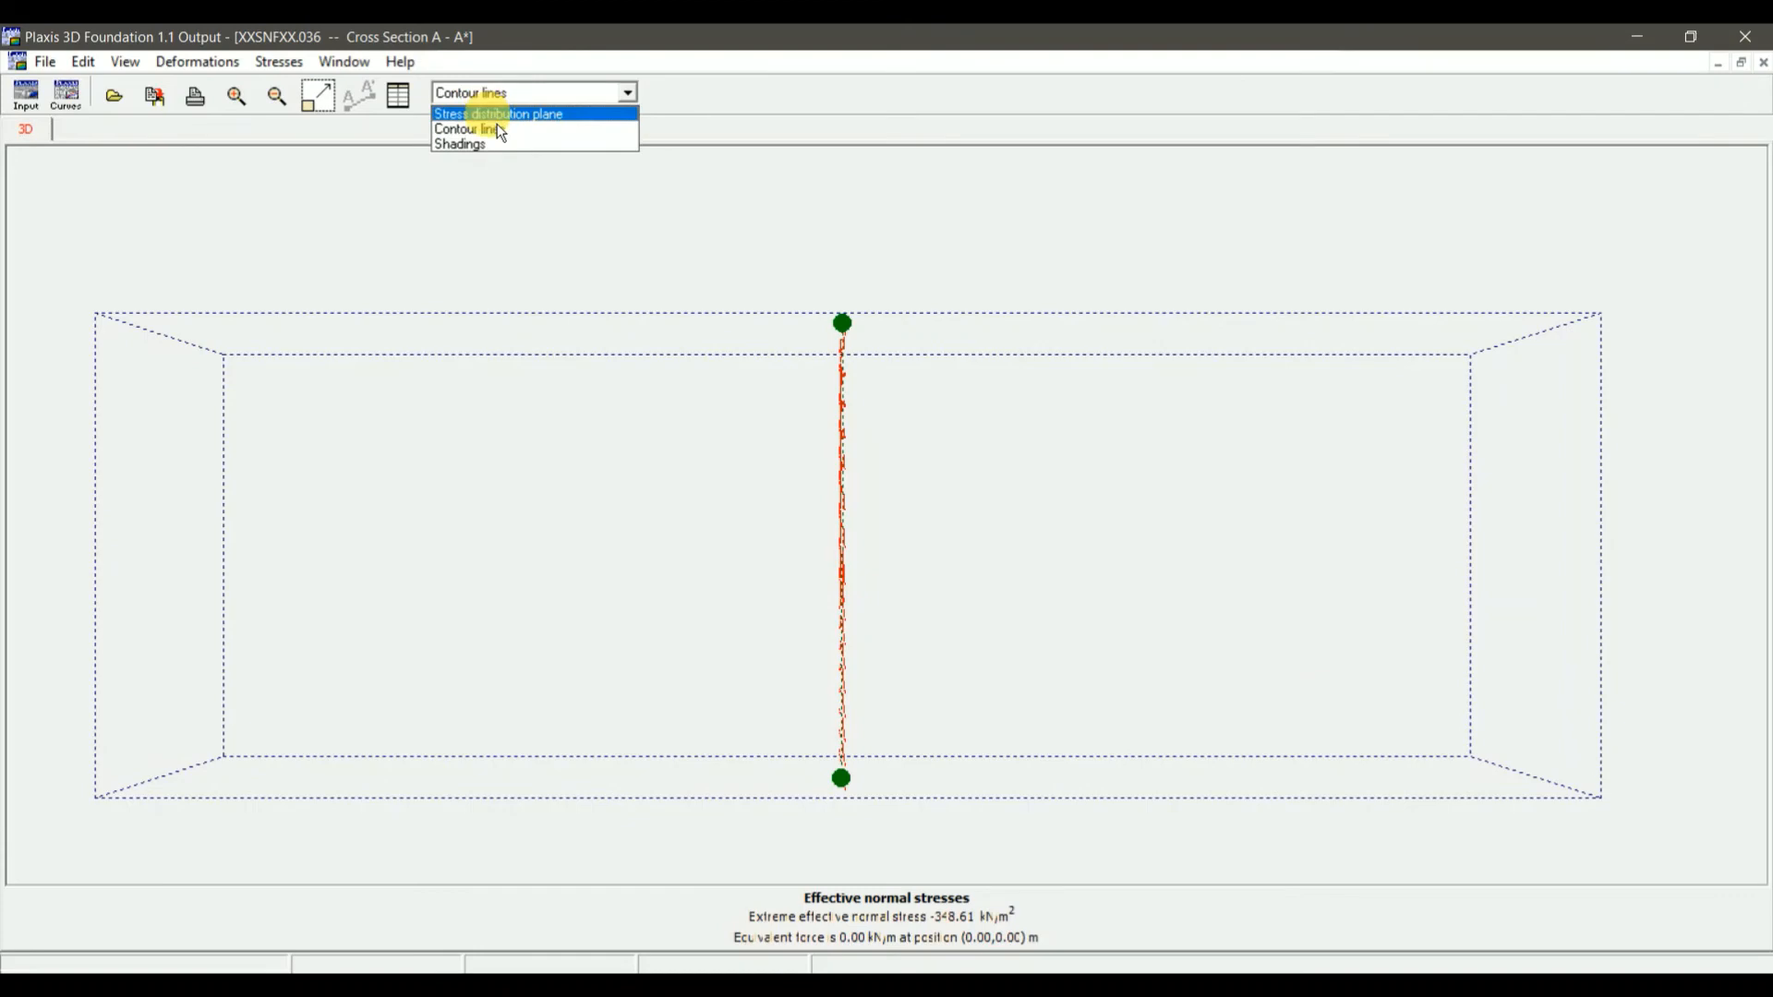
pyautogui.click(496, 124)
pyautogui.press('Left')
pyautogui.press('Left')
pyautogui.press('Left')
pyautogui.press('Left')
pyautogui.press('Left')
pyautogui.press('Left')
pyautogui.press('Left')
pyautogui.press('Left')
pyautogui.press('Left')
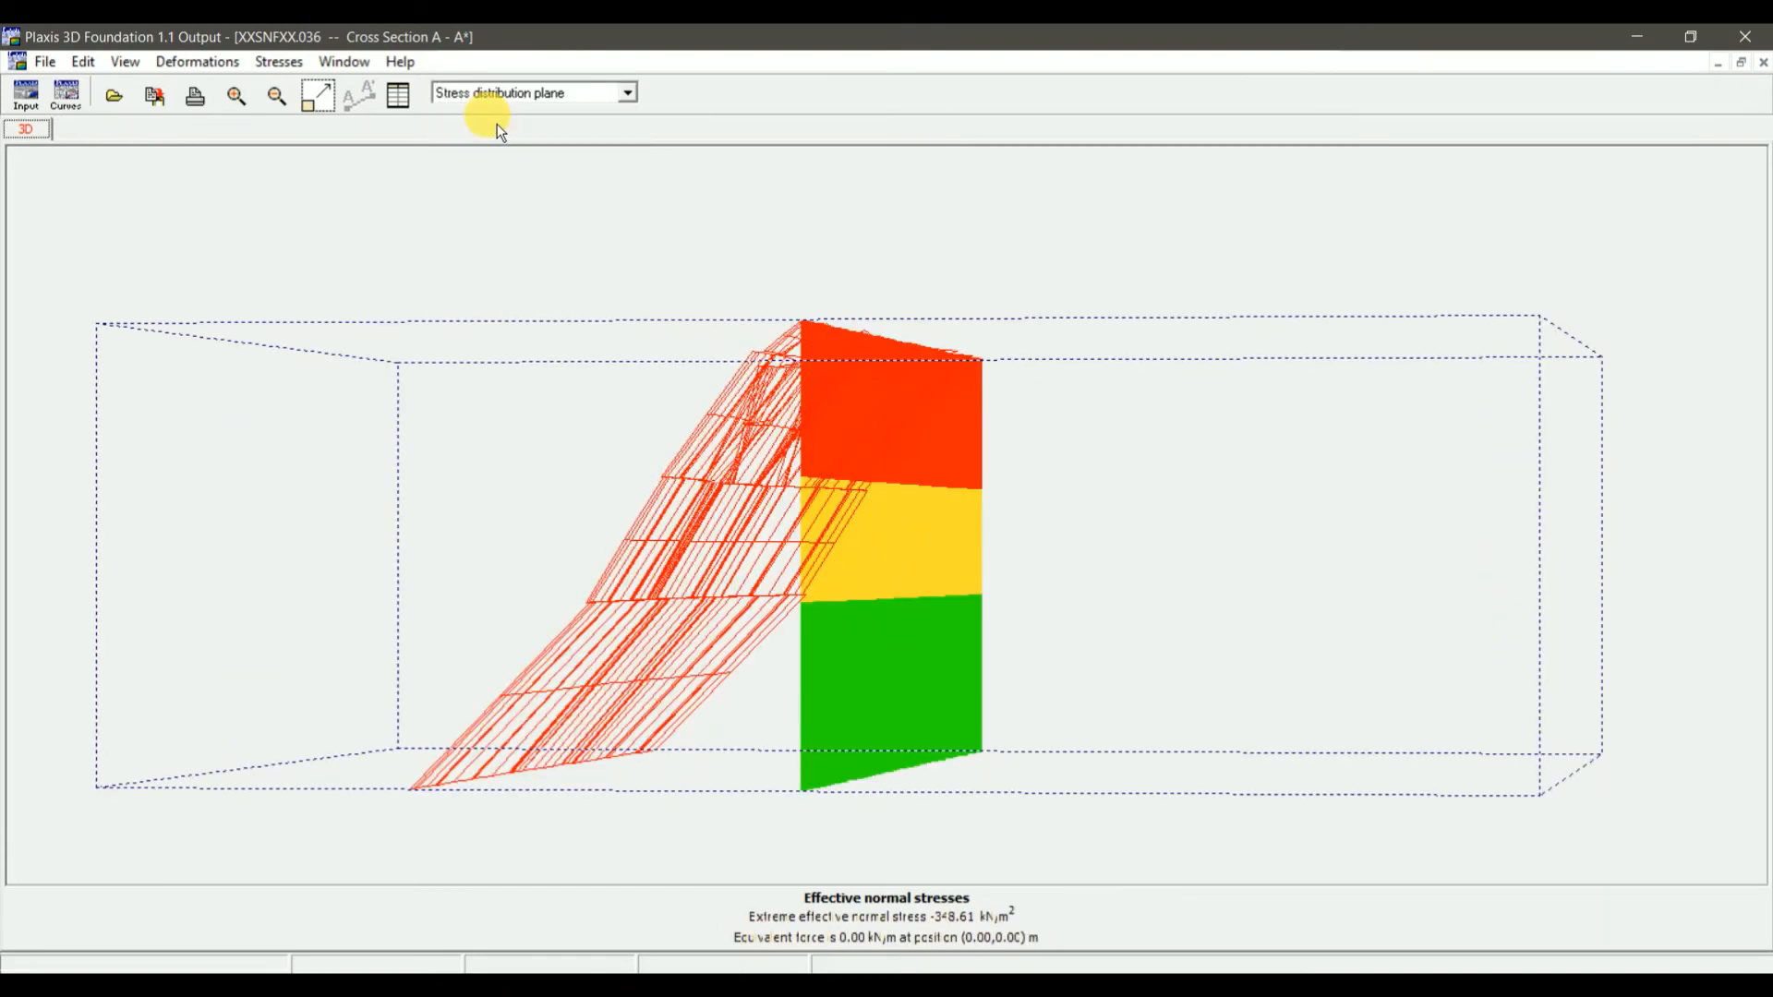
pyautogui.press('Left')
pyautogui.press('Left')
pyautogui.press('Left')
pyautogui.press('Left')
pyautogui.press('Left')
pyautogui.press('Left')
pyautogui.press('Left')
pyautogui.press('Left')
pyautogui.press('Left')
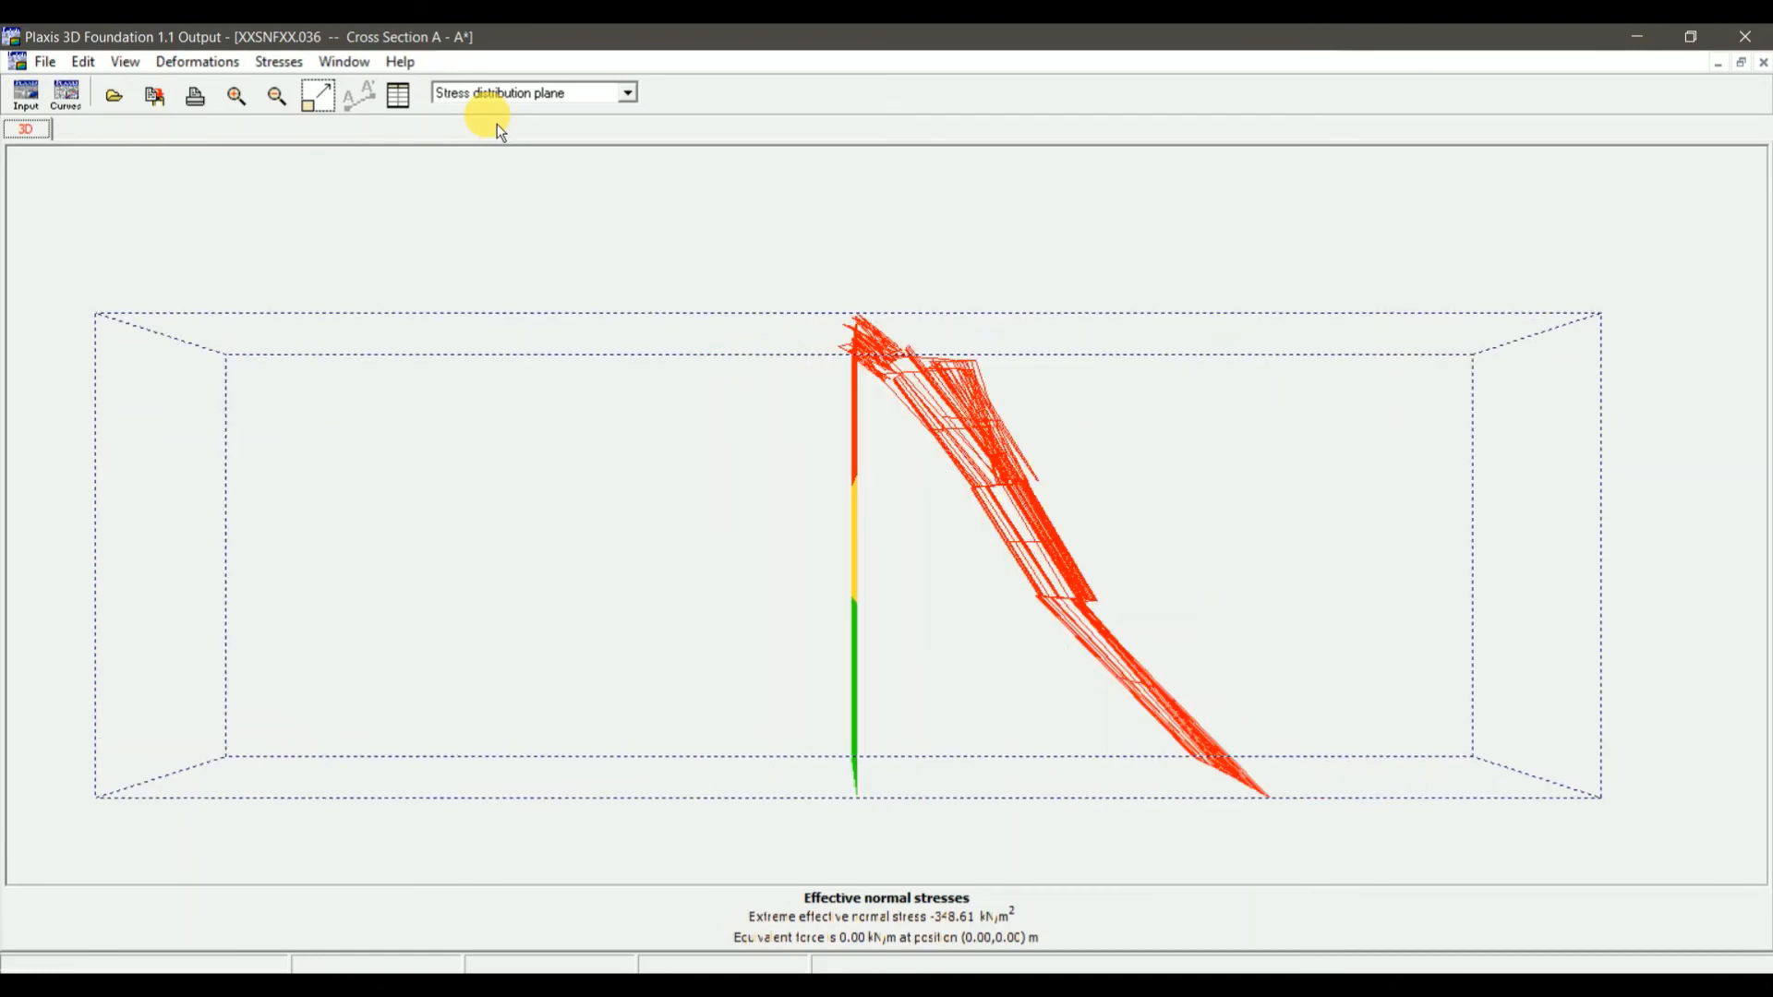
# Display the total normal stresses and the shear stresses (z) of the cross section
pyautogui.click(279, 61)
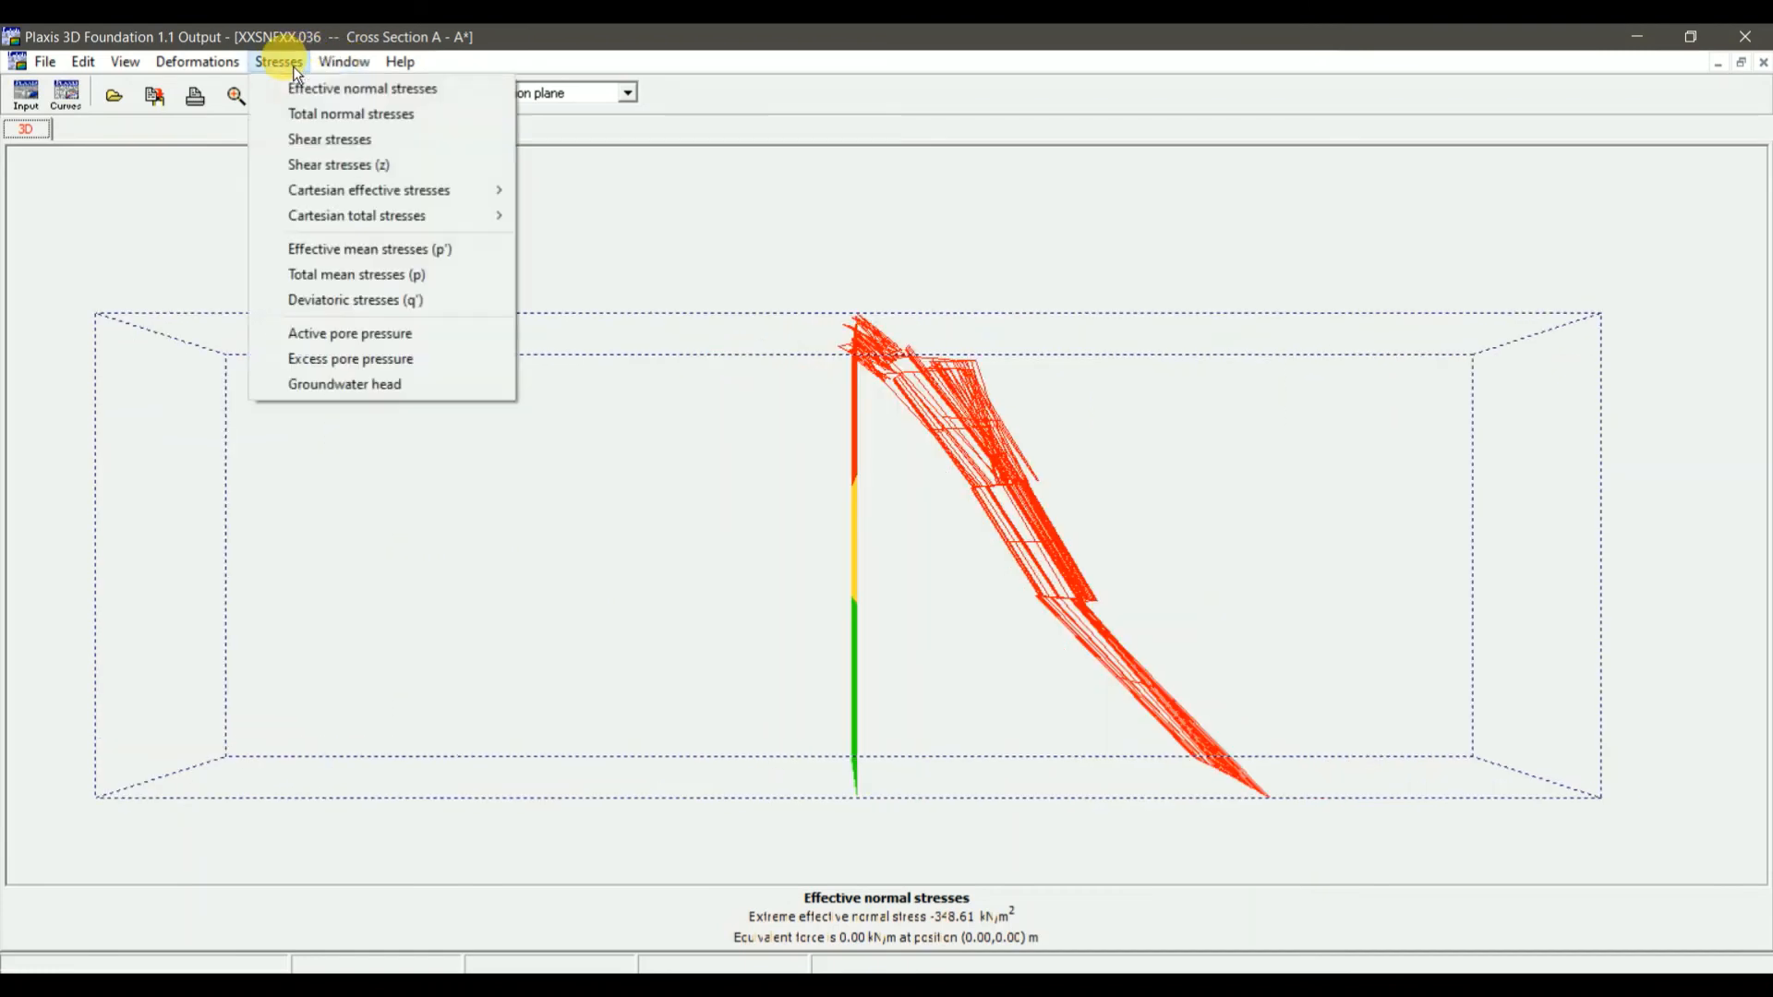
pyautogui.click(303, 117)
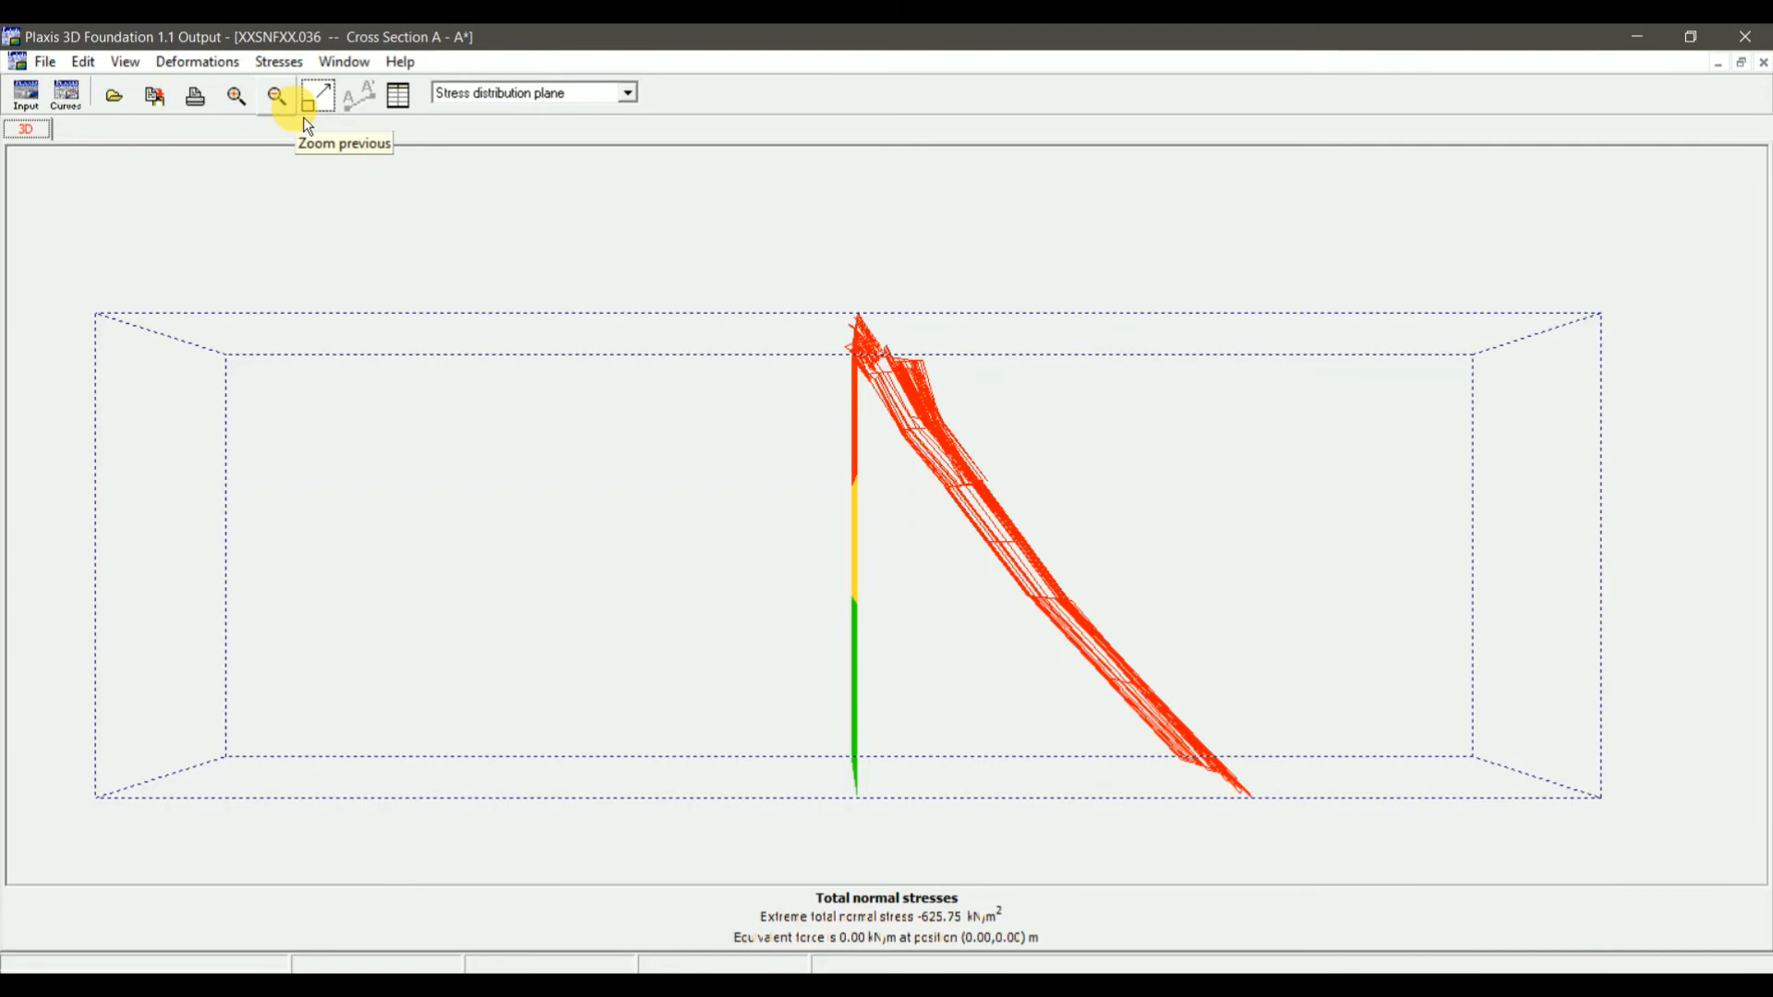
pyautogui.click(291, 63)
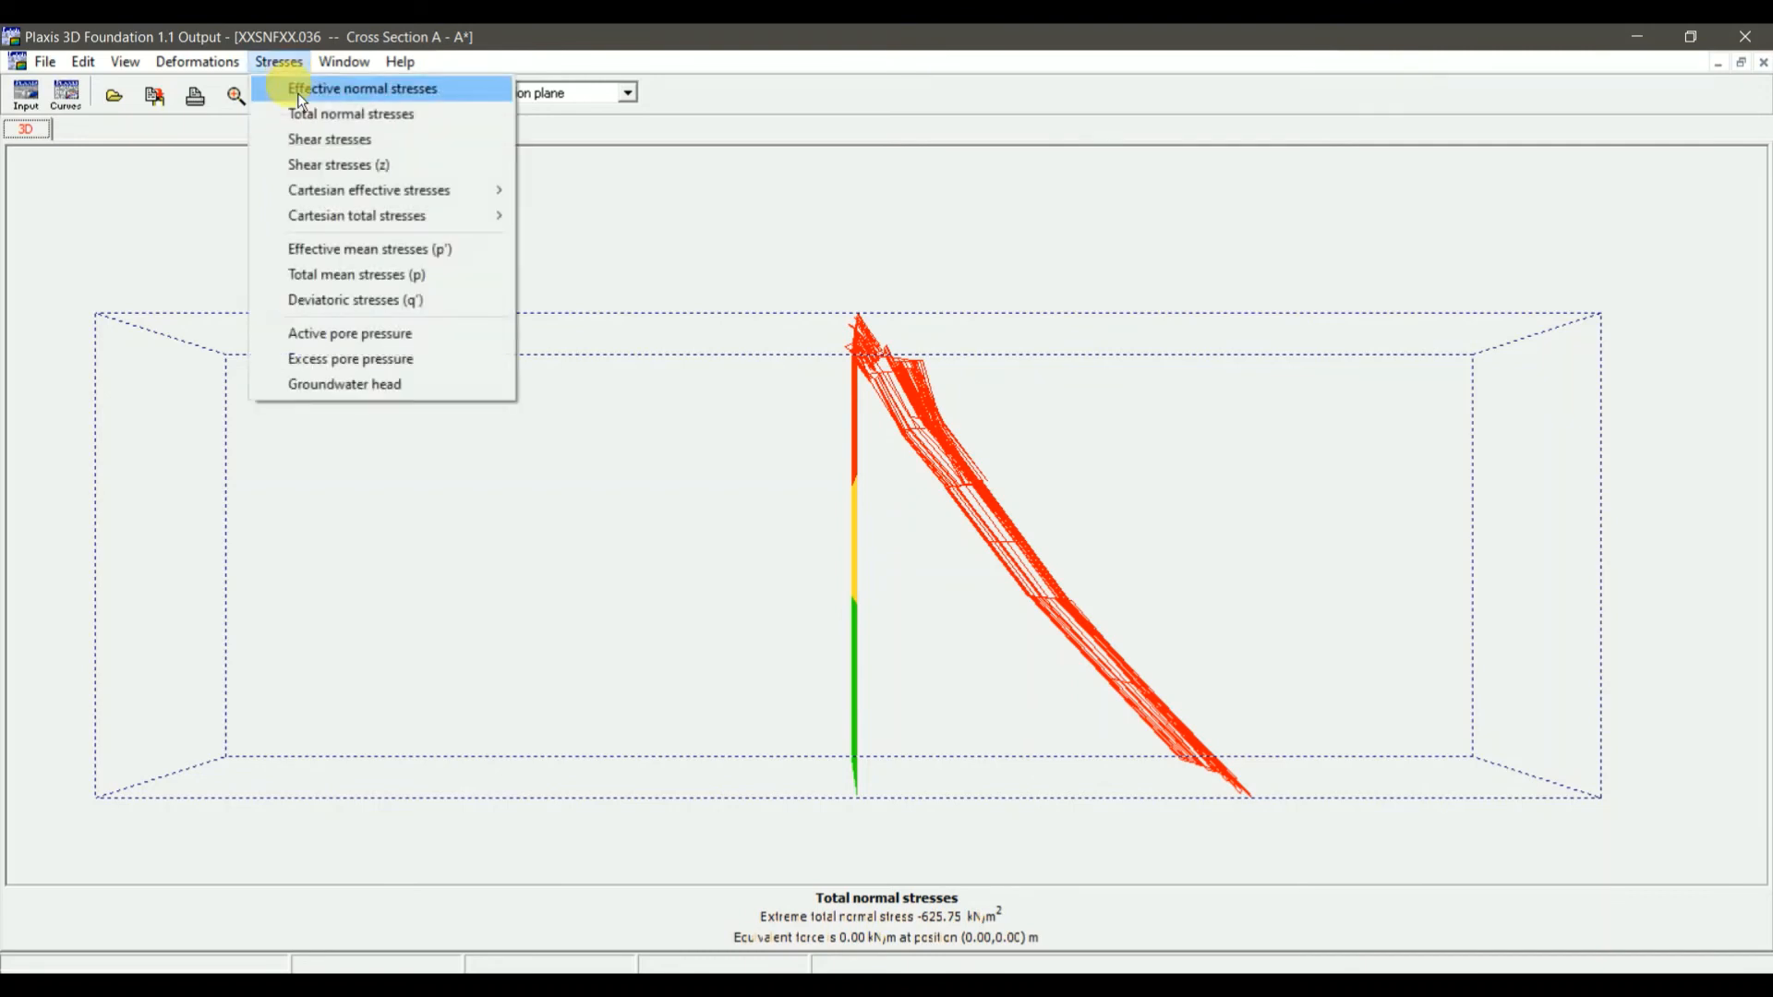
pyautogui.click(319, 166)
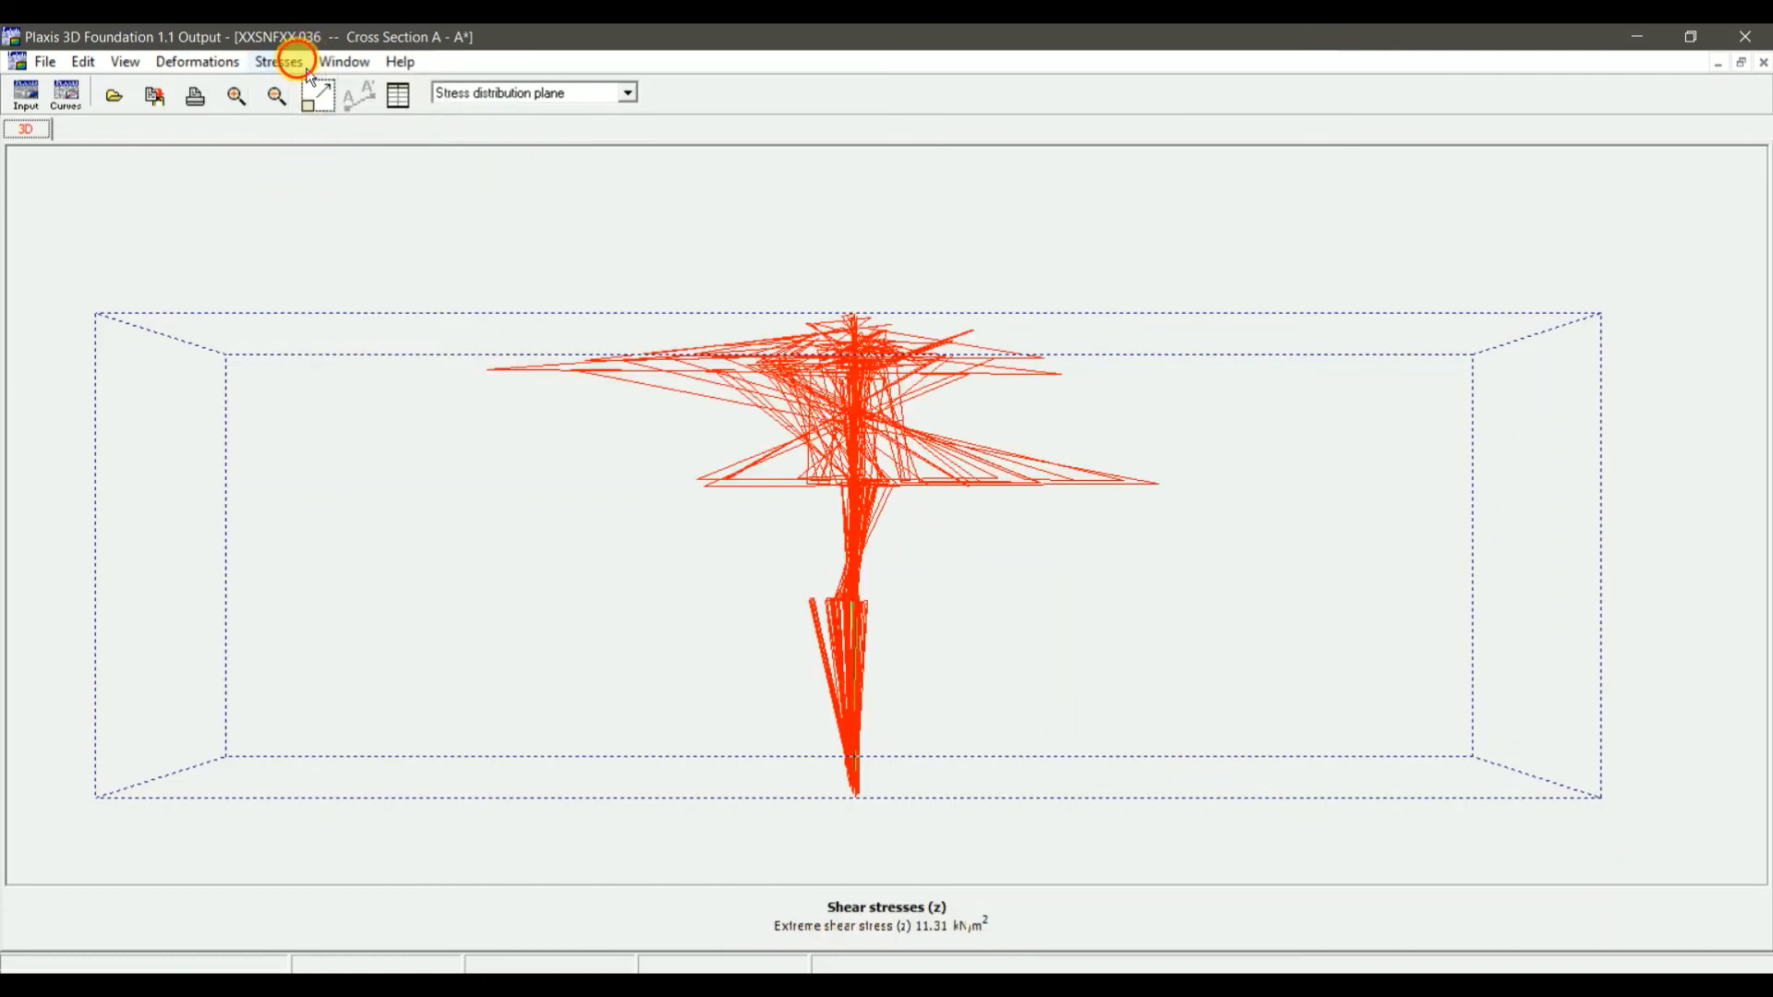
# Display the active pore pressures, excess pore pressures and groundwater head of the cross section
pyautogui.click(279, 62)
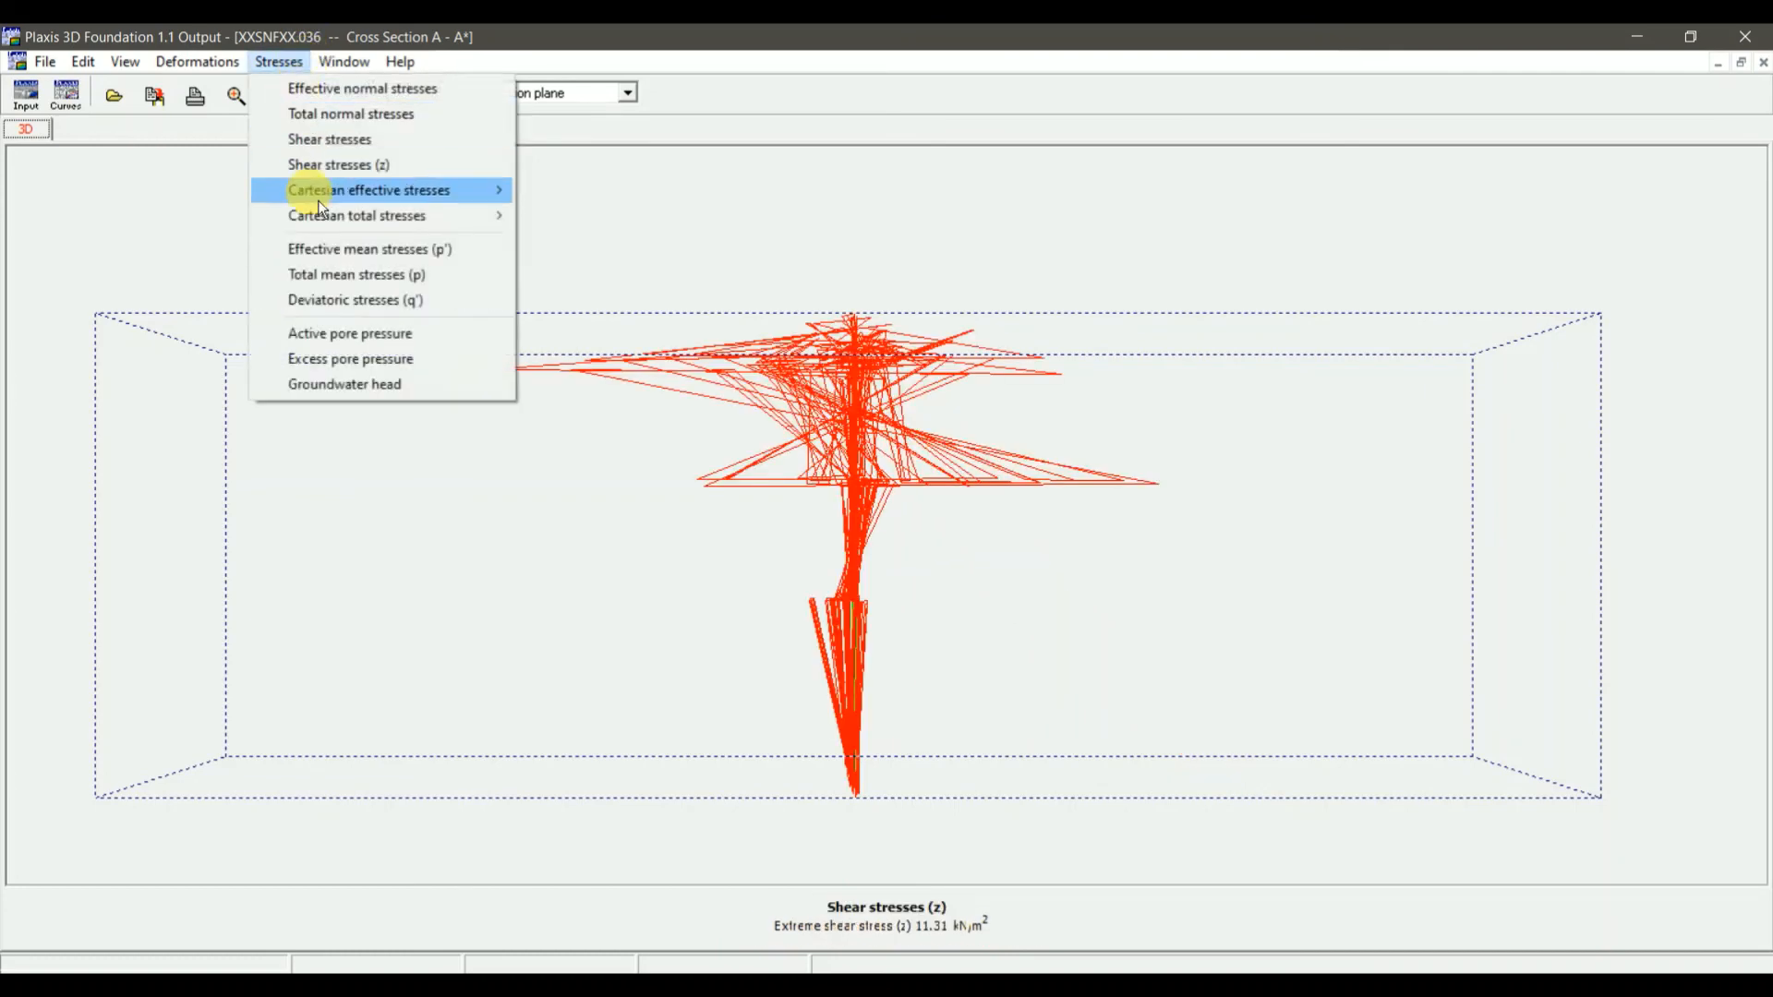
pyautogui.click(334, 337)
pyautogui.click(278, 62)
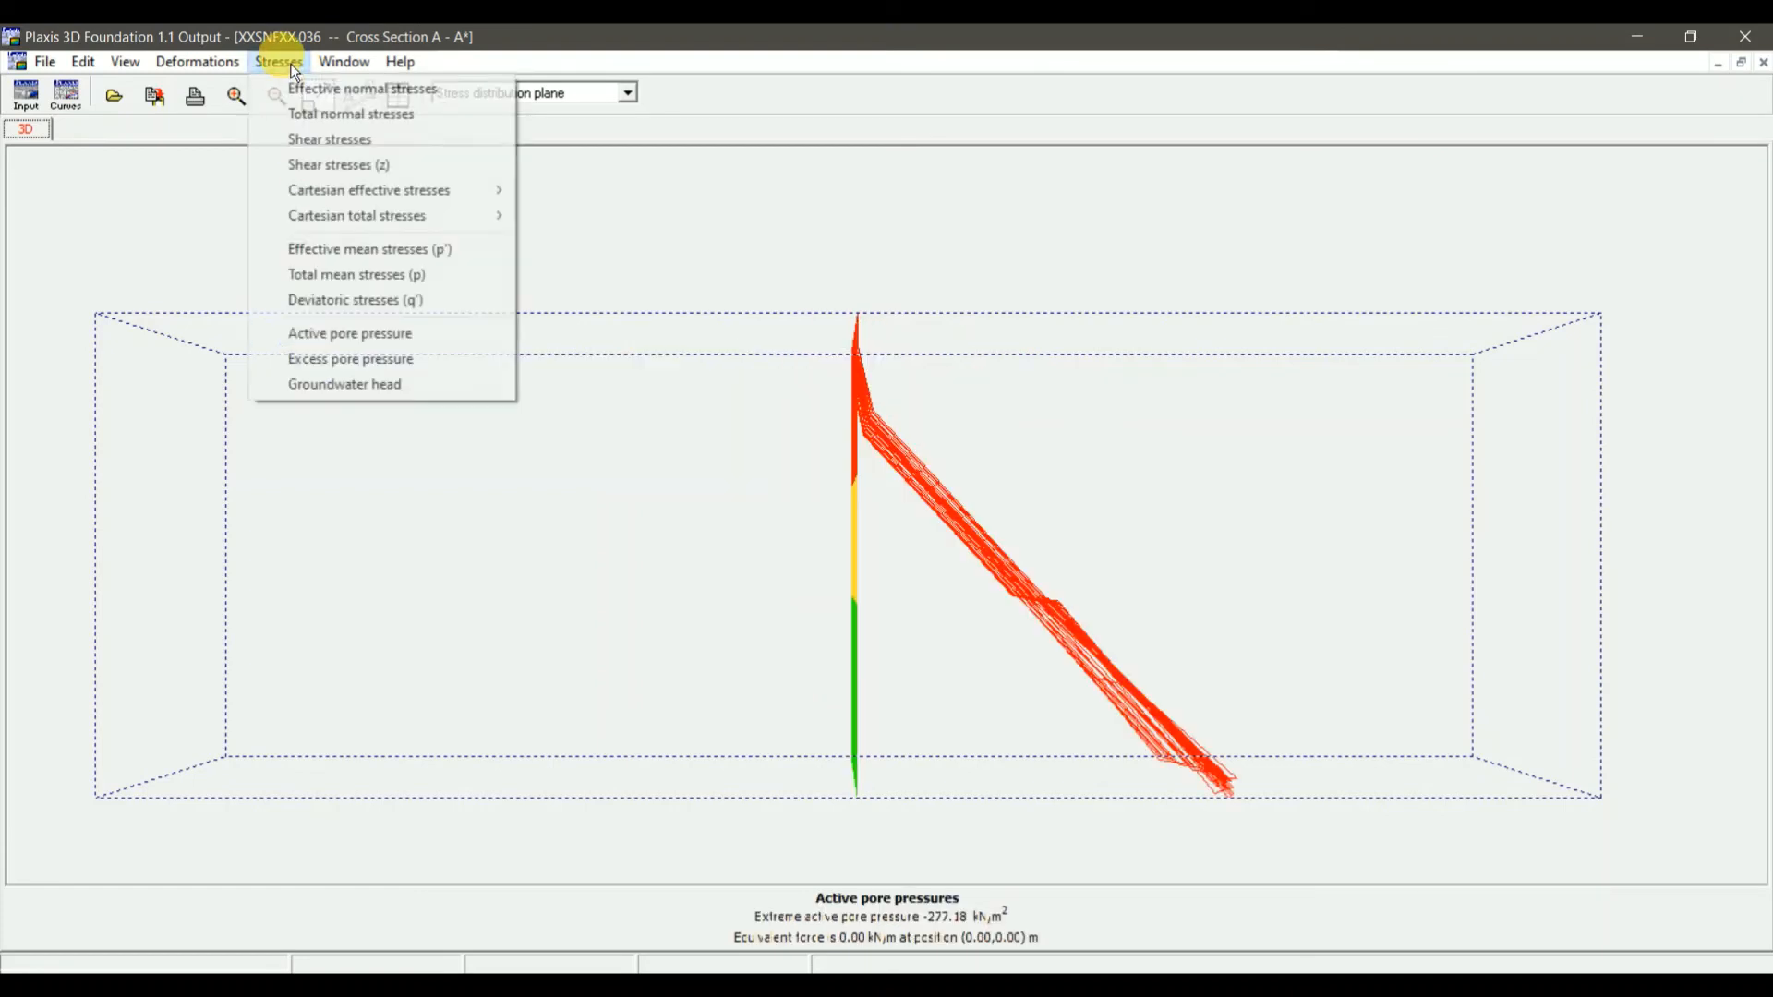
pyautogui.click(346, 368)
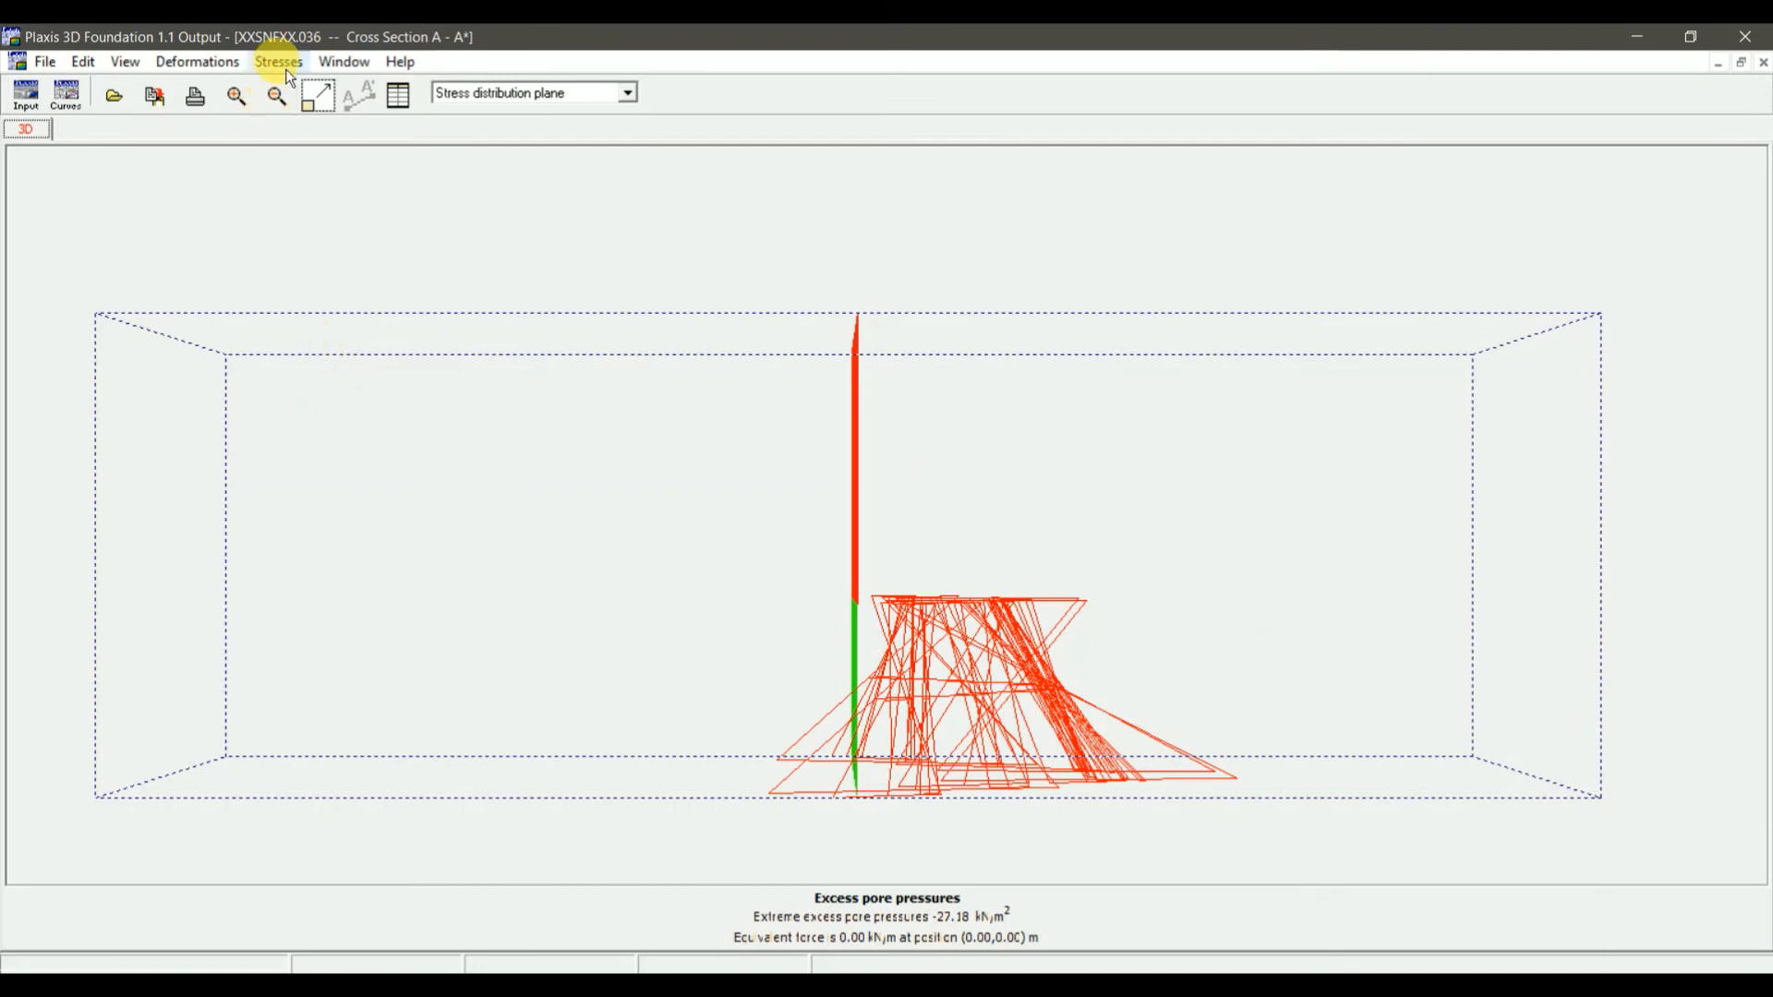
pyautogui.click(283, 63)
pyautogui.click(339, 384)
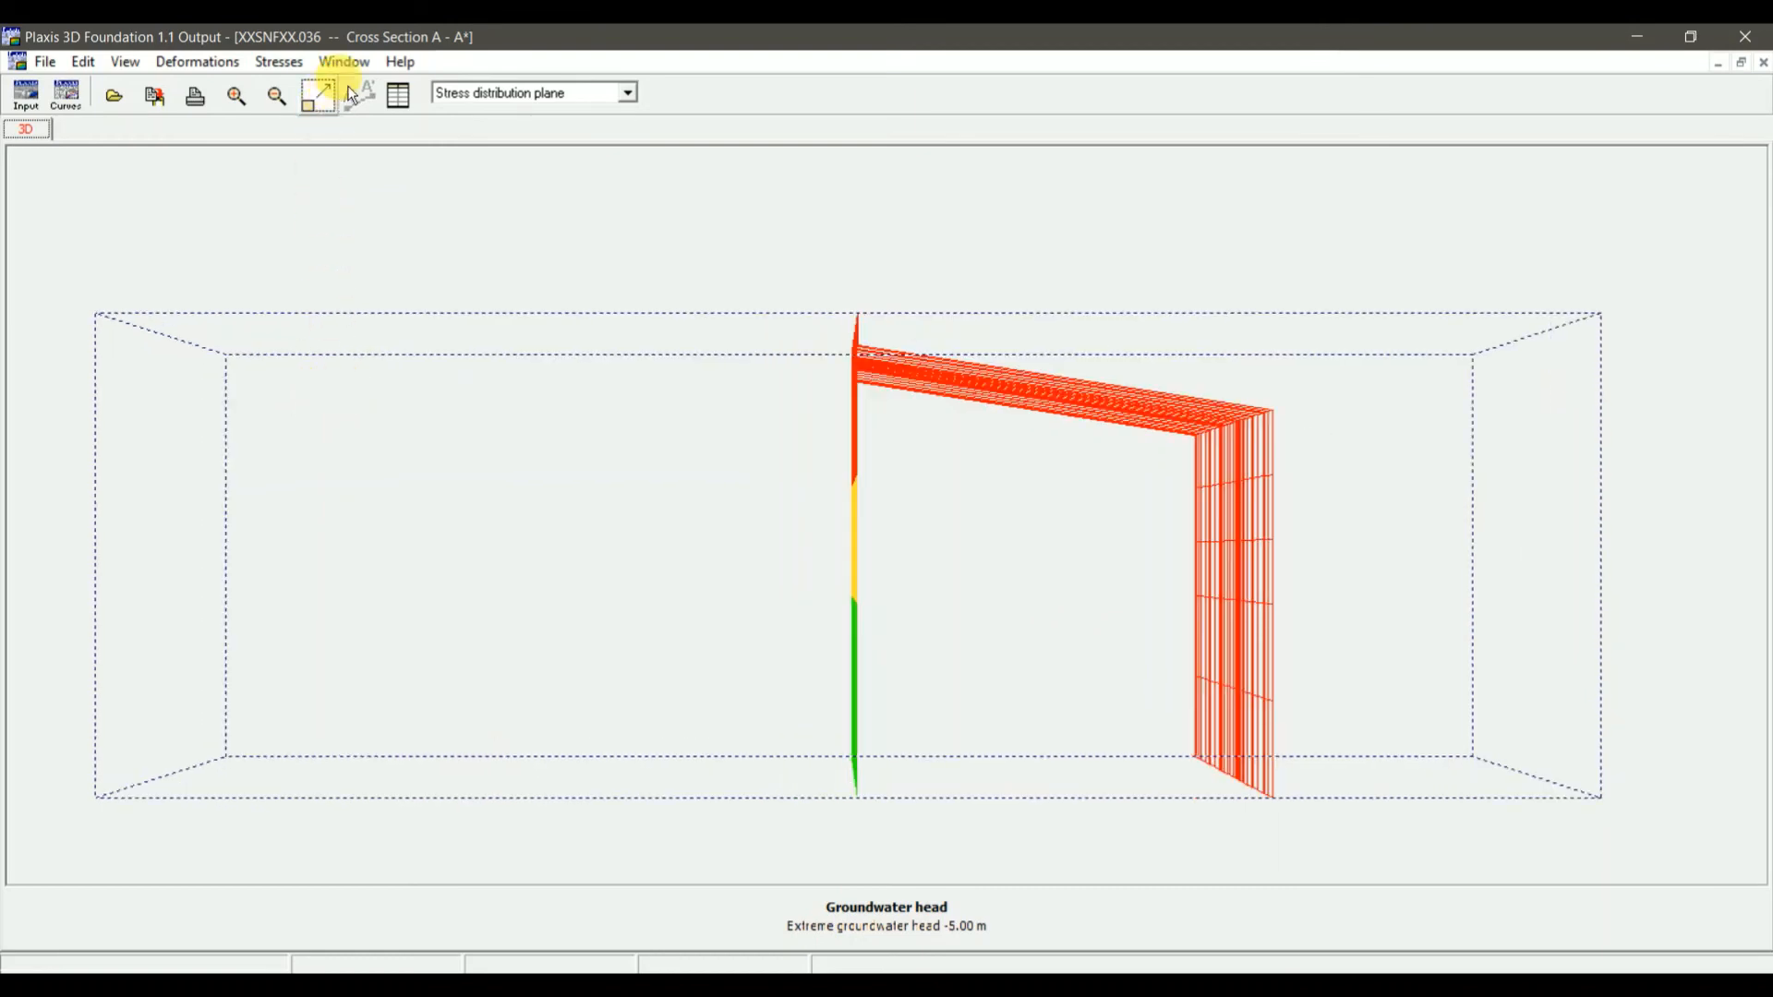
# Switch back to the main XXSNFXX.036 output and view the total displacements on the 0.00 work plane and in 3D
pyautogui.click(346, 60)
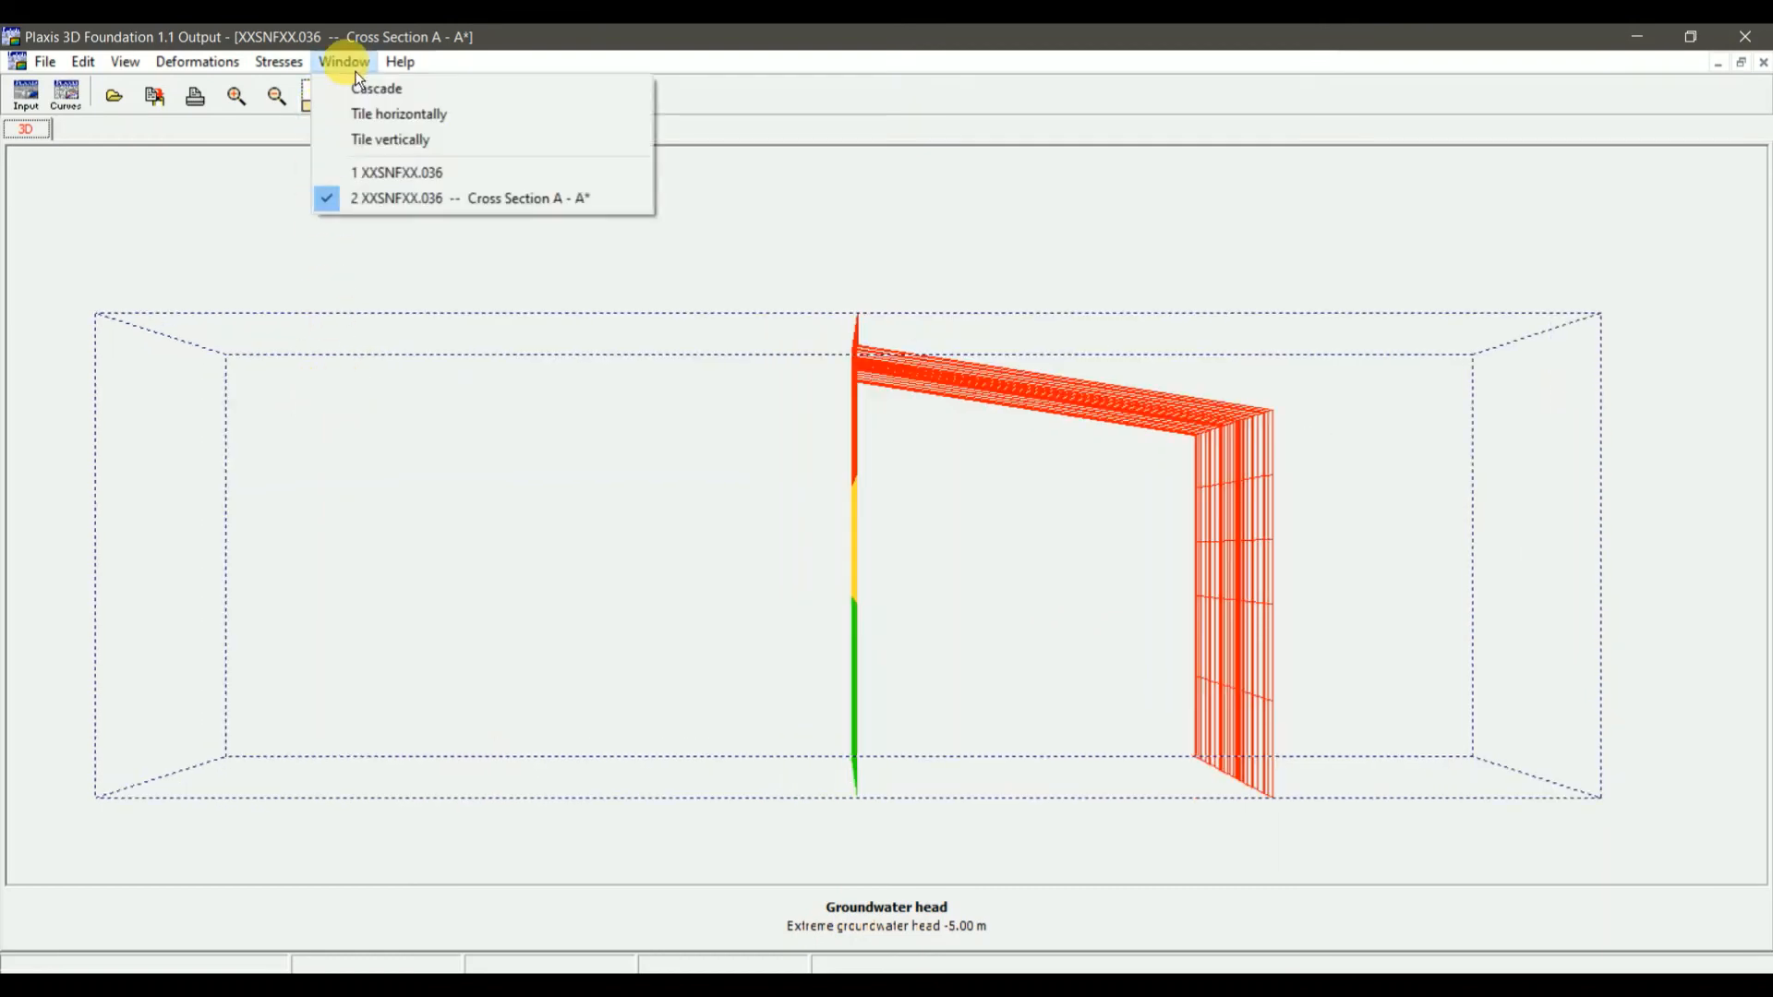
pyautogui.click(374, 173)
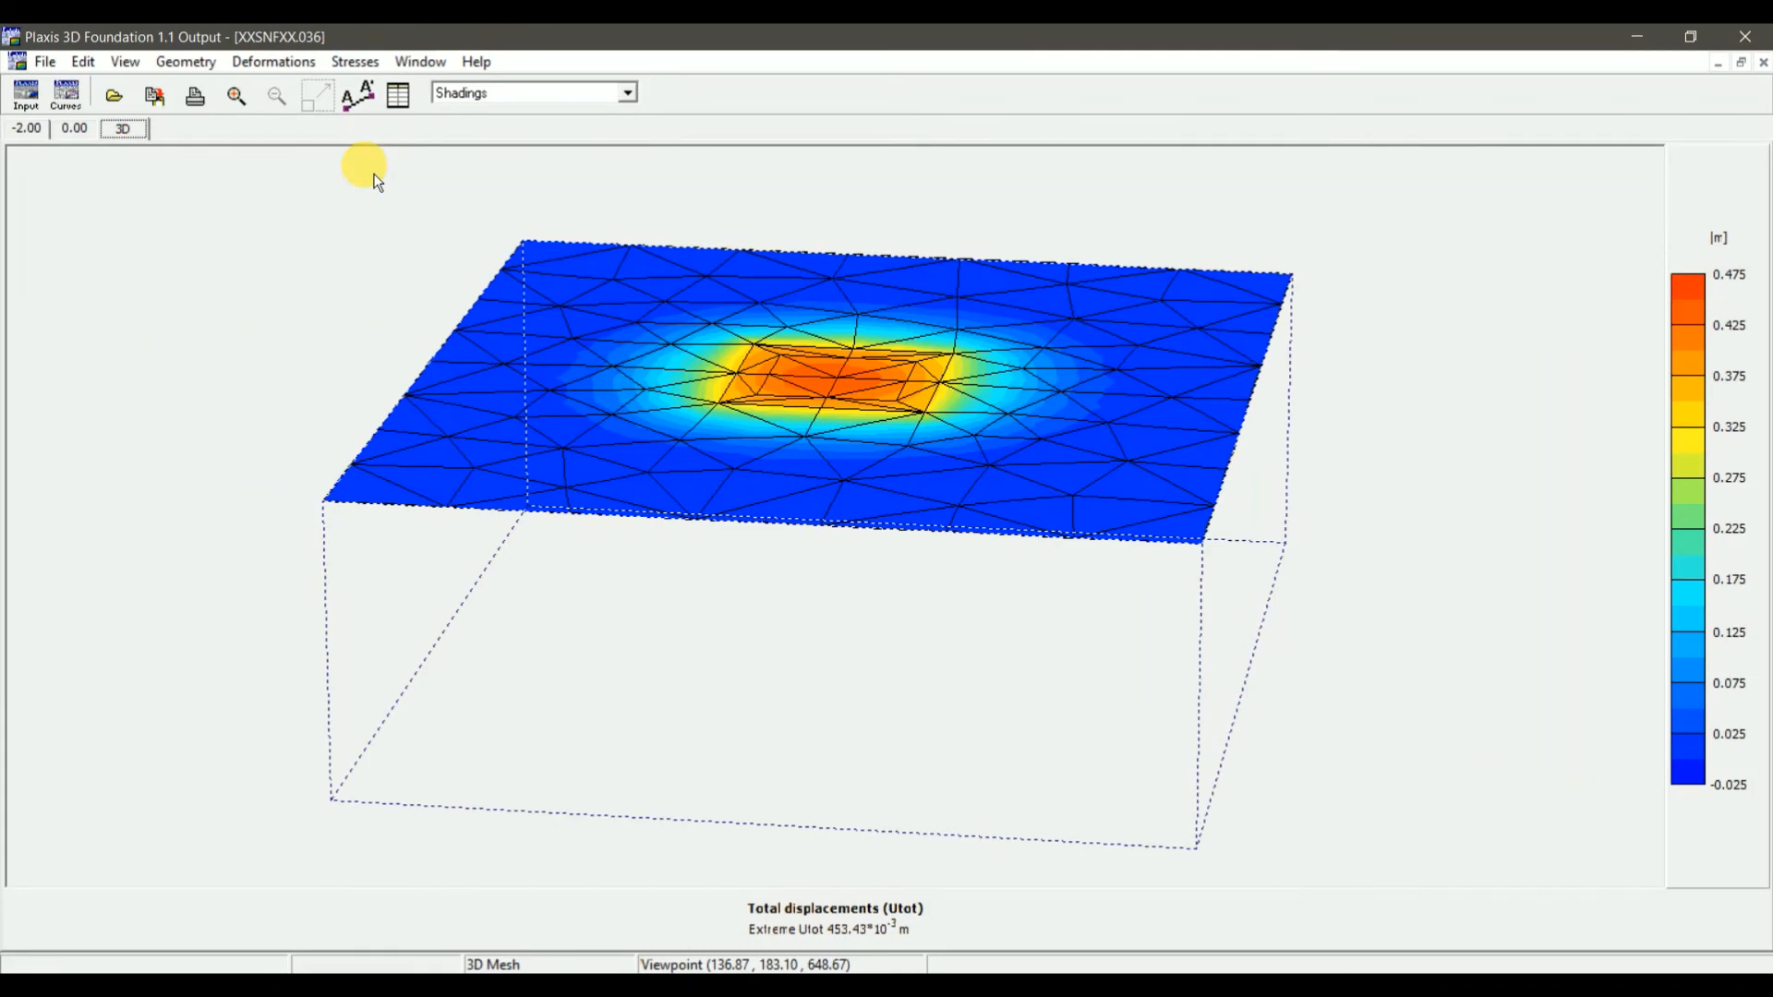
pyautogui.click(90, 131)
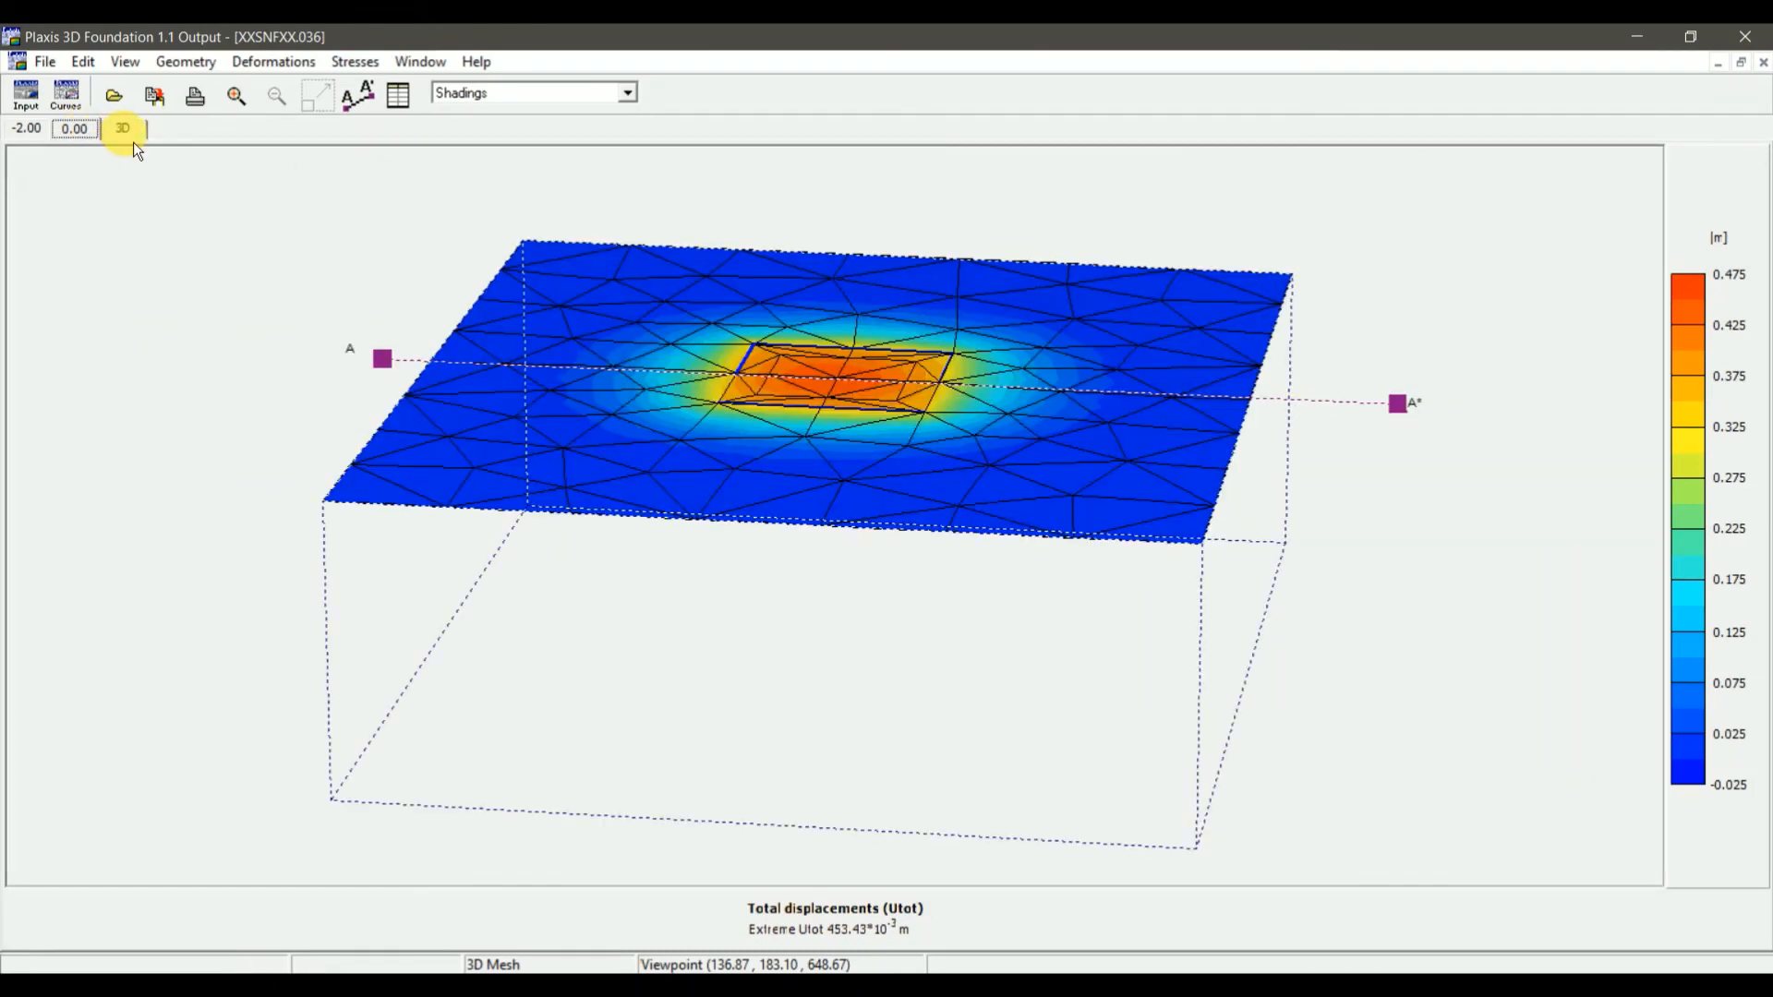
pyautogui.click(123, 128)
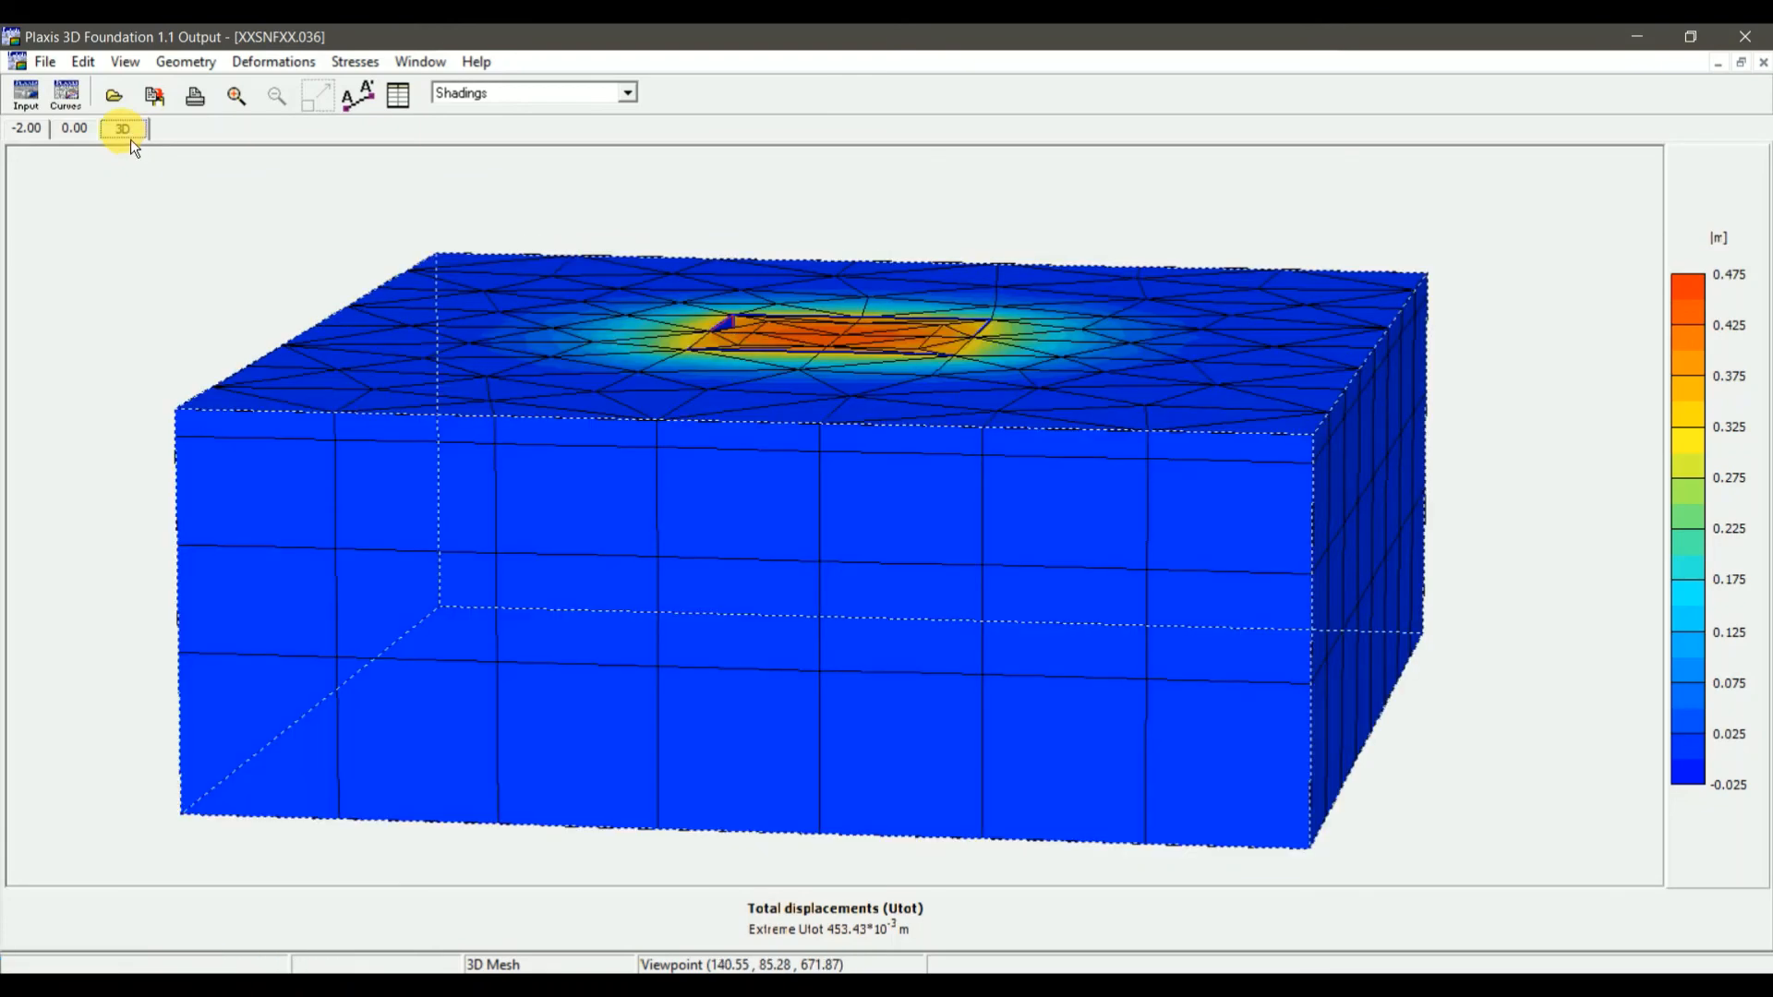
# Inspect the total displacements on the 0.00 work plane from rotated and higher viewpoints, and return to the 3D model
pyautogui.click(74, 130)
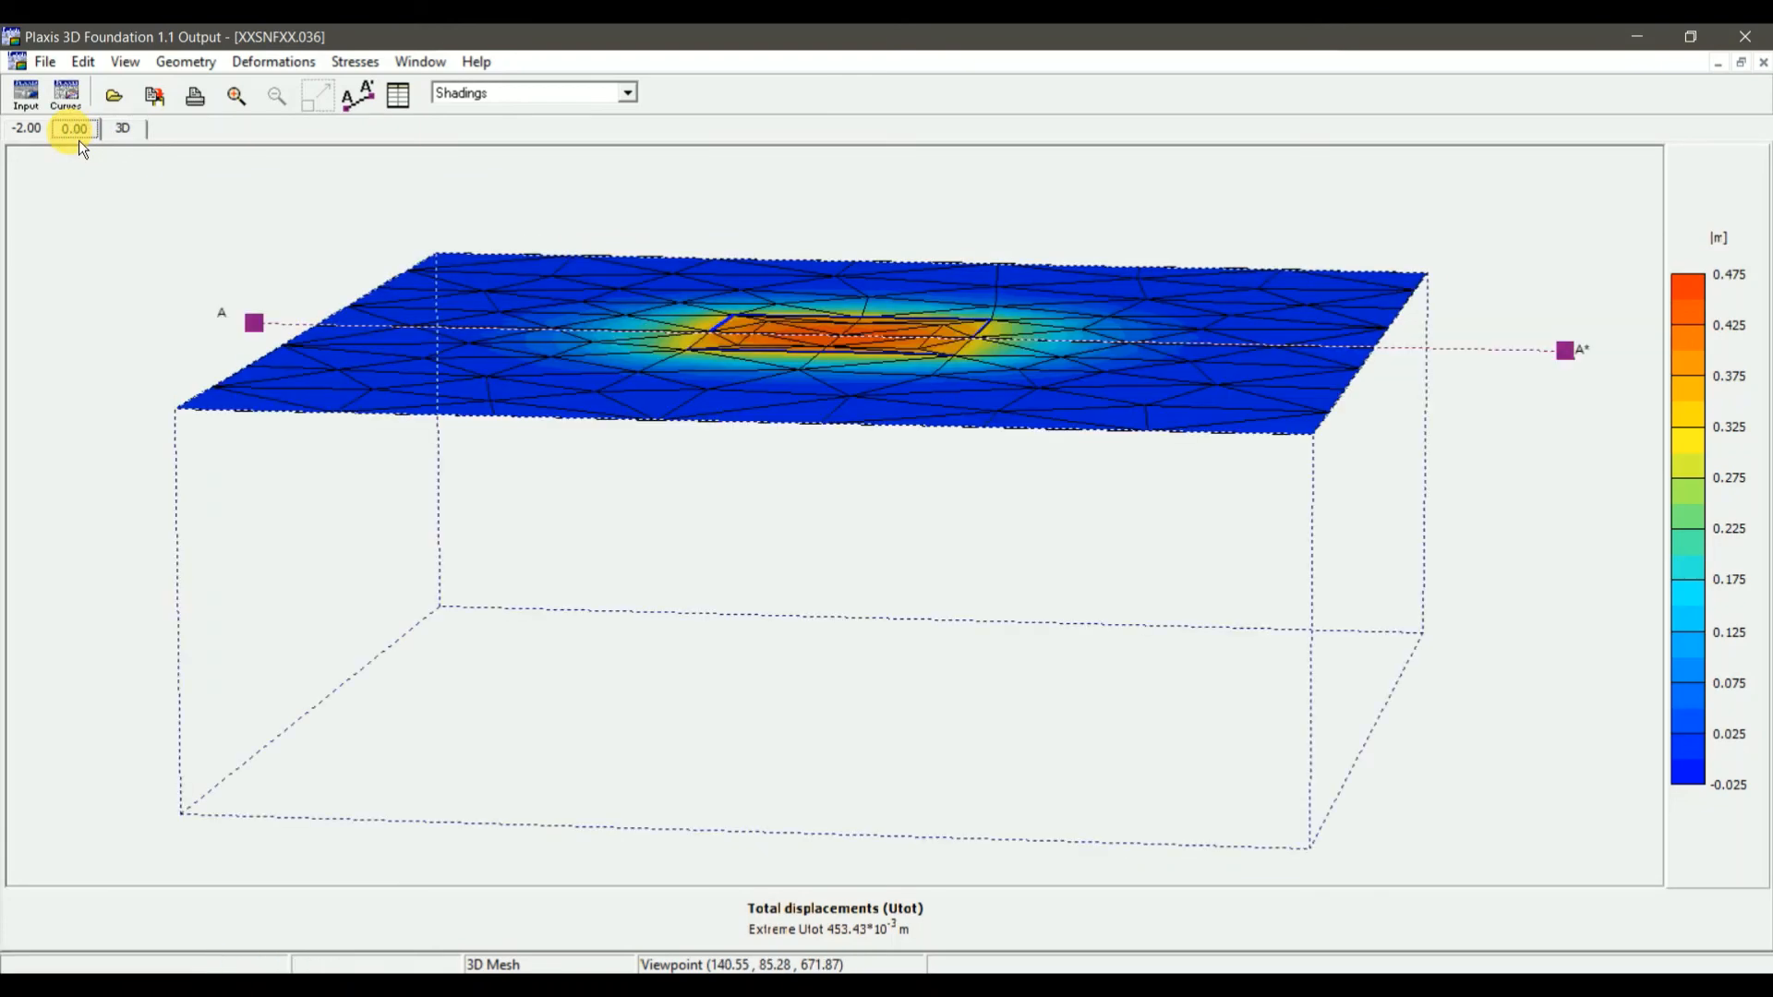
pyautogui.press('Right')
pyautogui.press('Right')
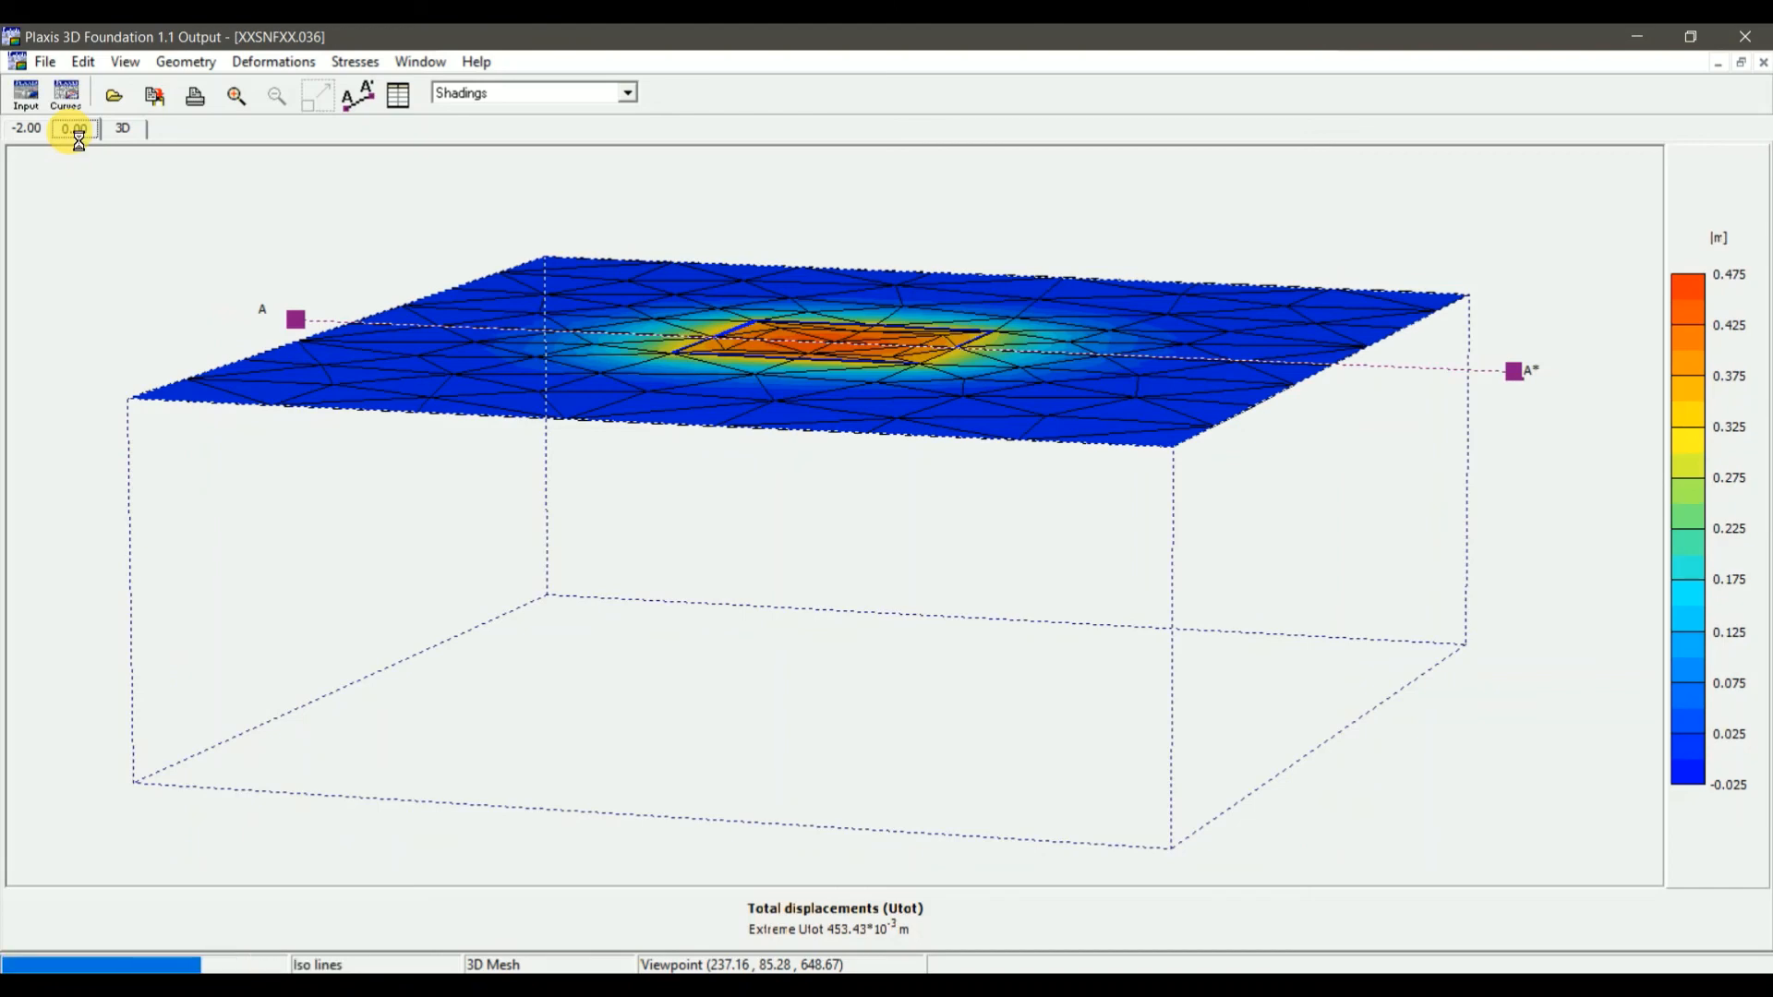
pyautogui.press('Down')
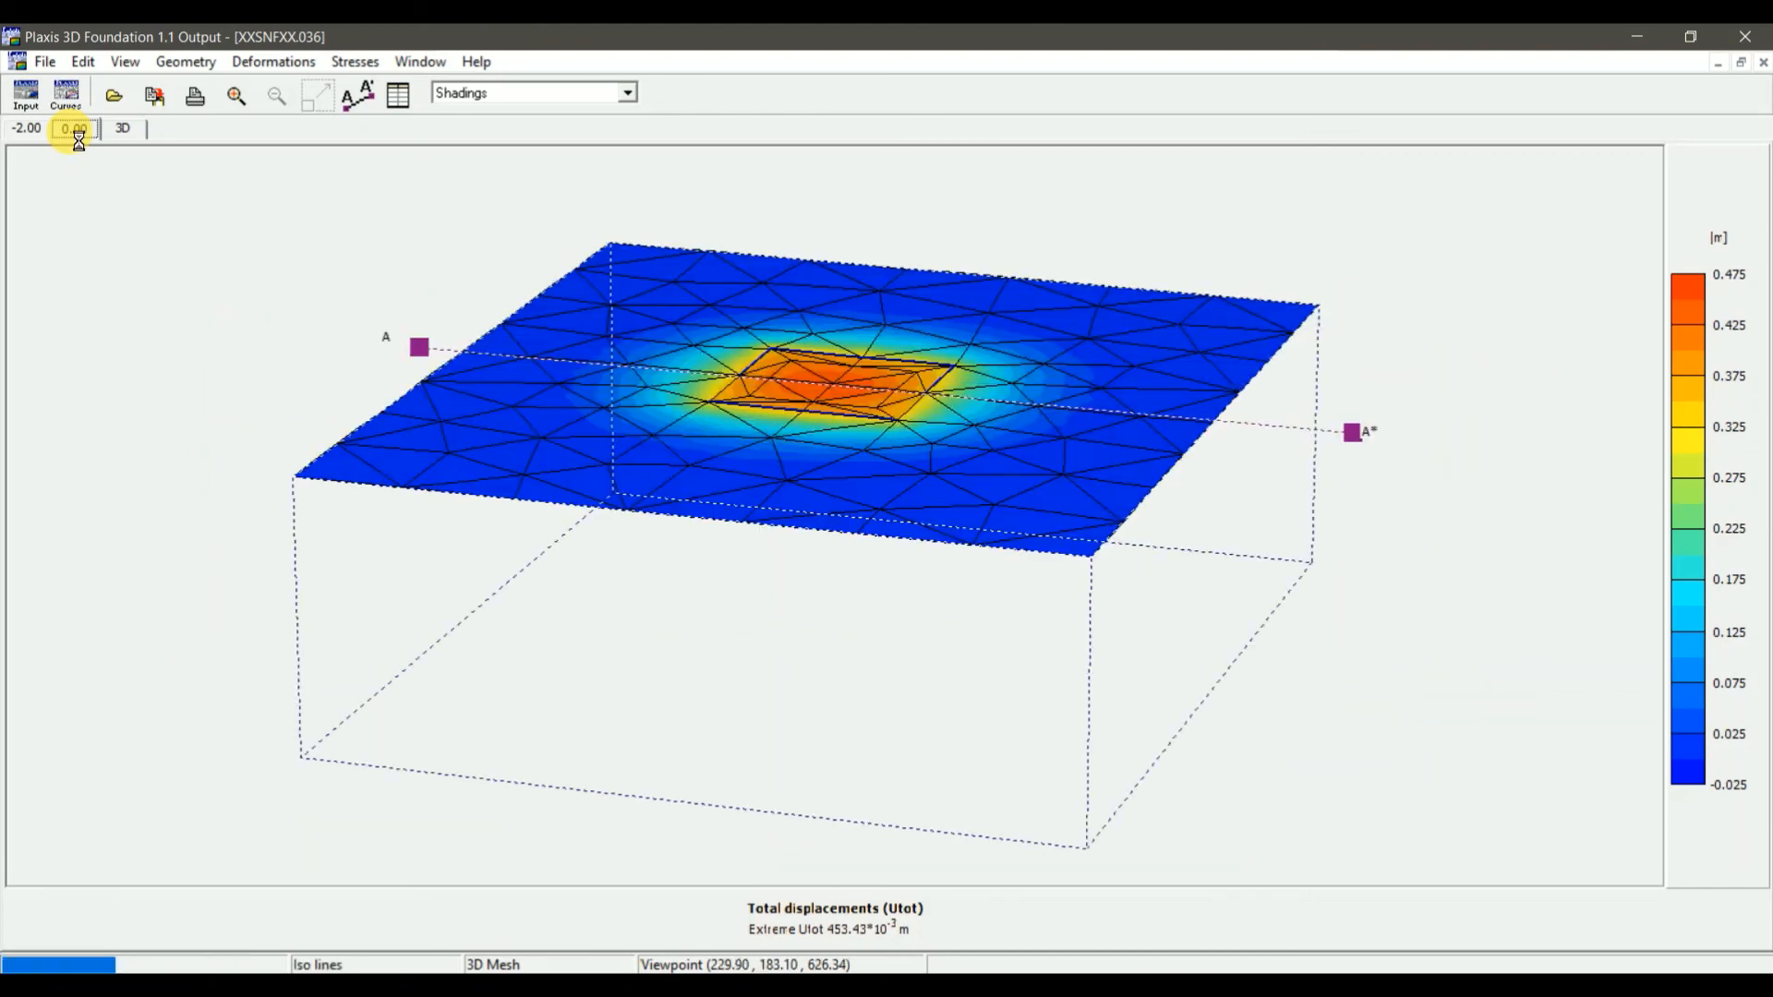
pyautogui.press('Left')
pyautogui.click(133, 135)
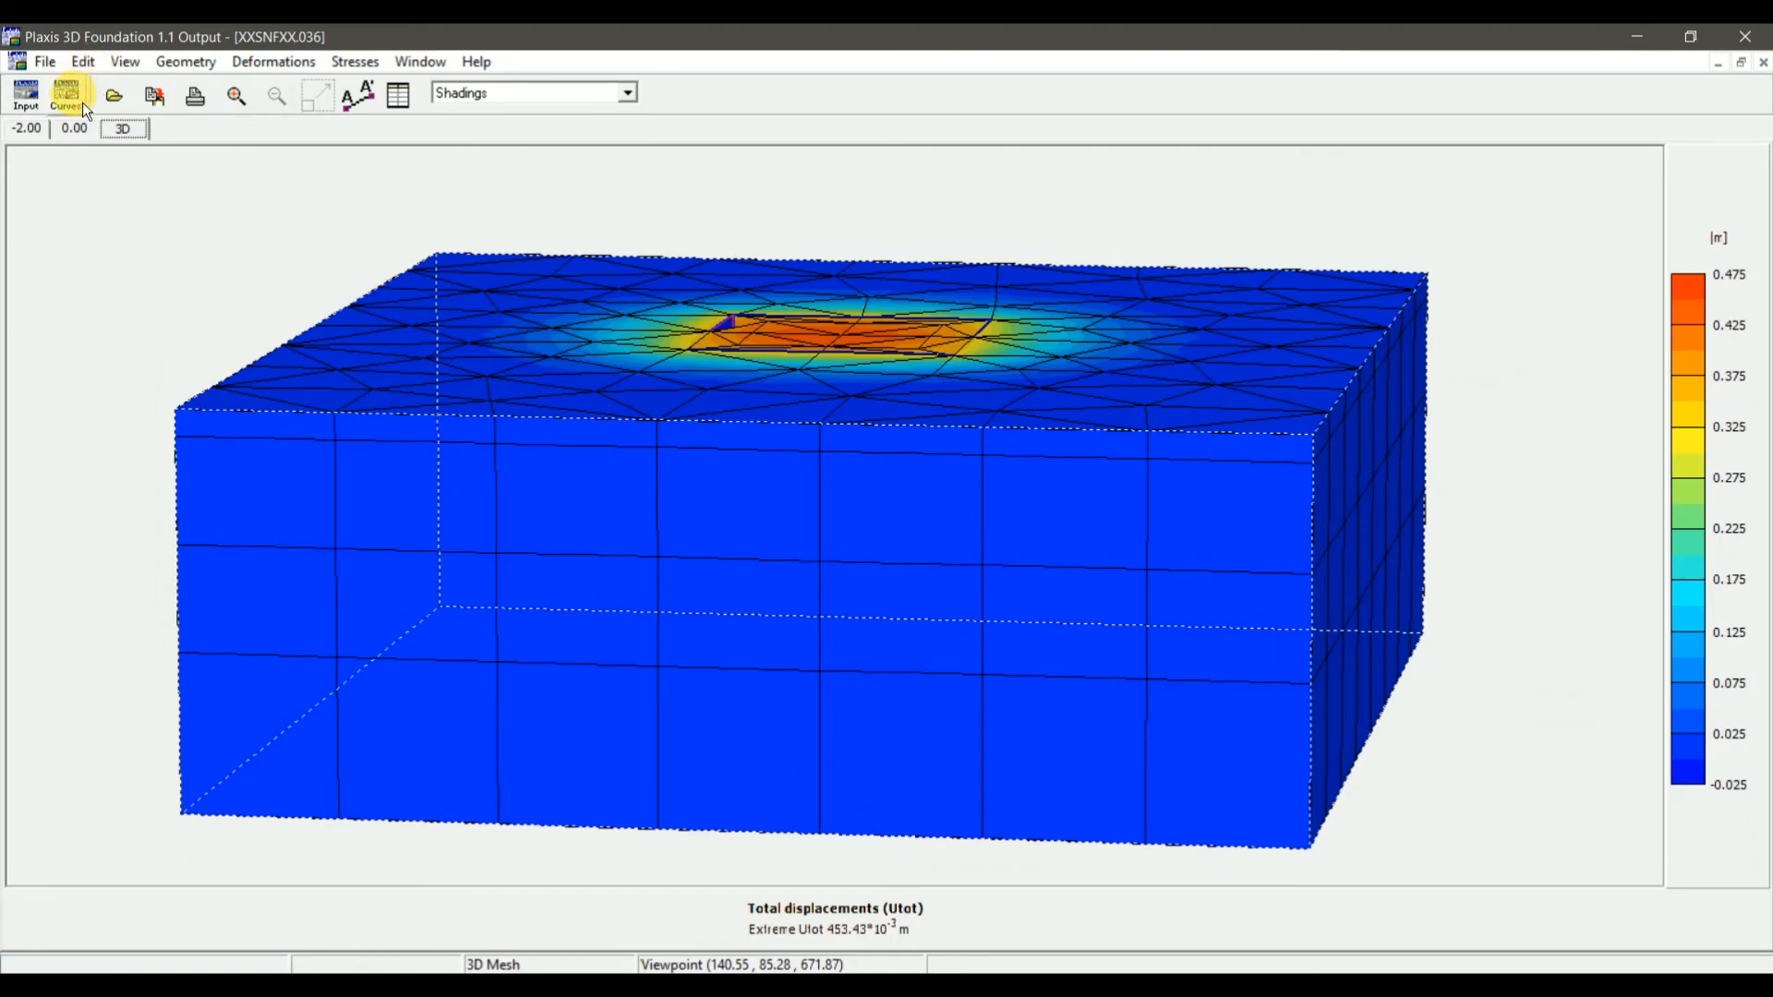
# Switch to the Plaxis Curves program and create a new chart from the raft project
pyautogui.click(82, 102)
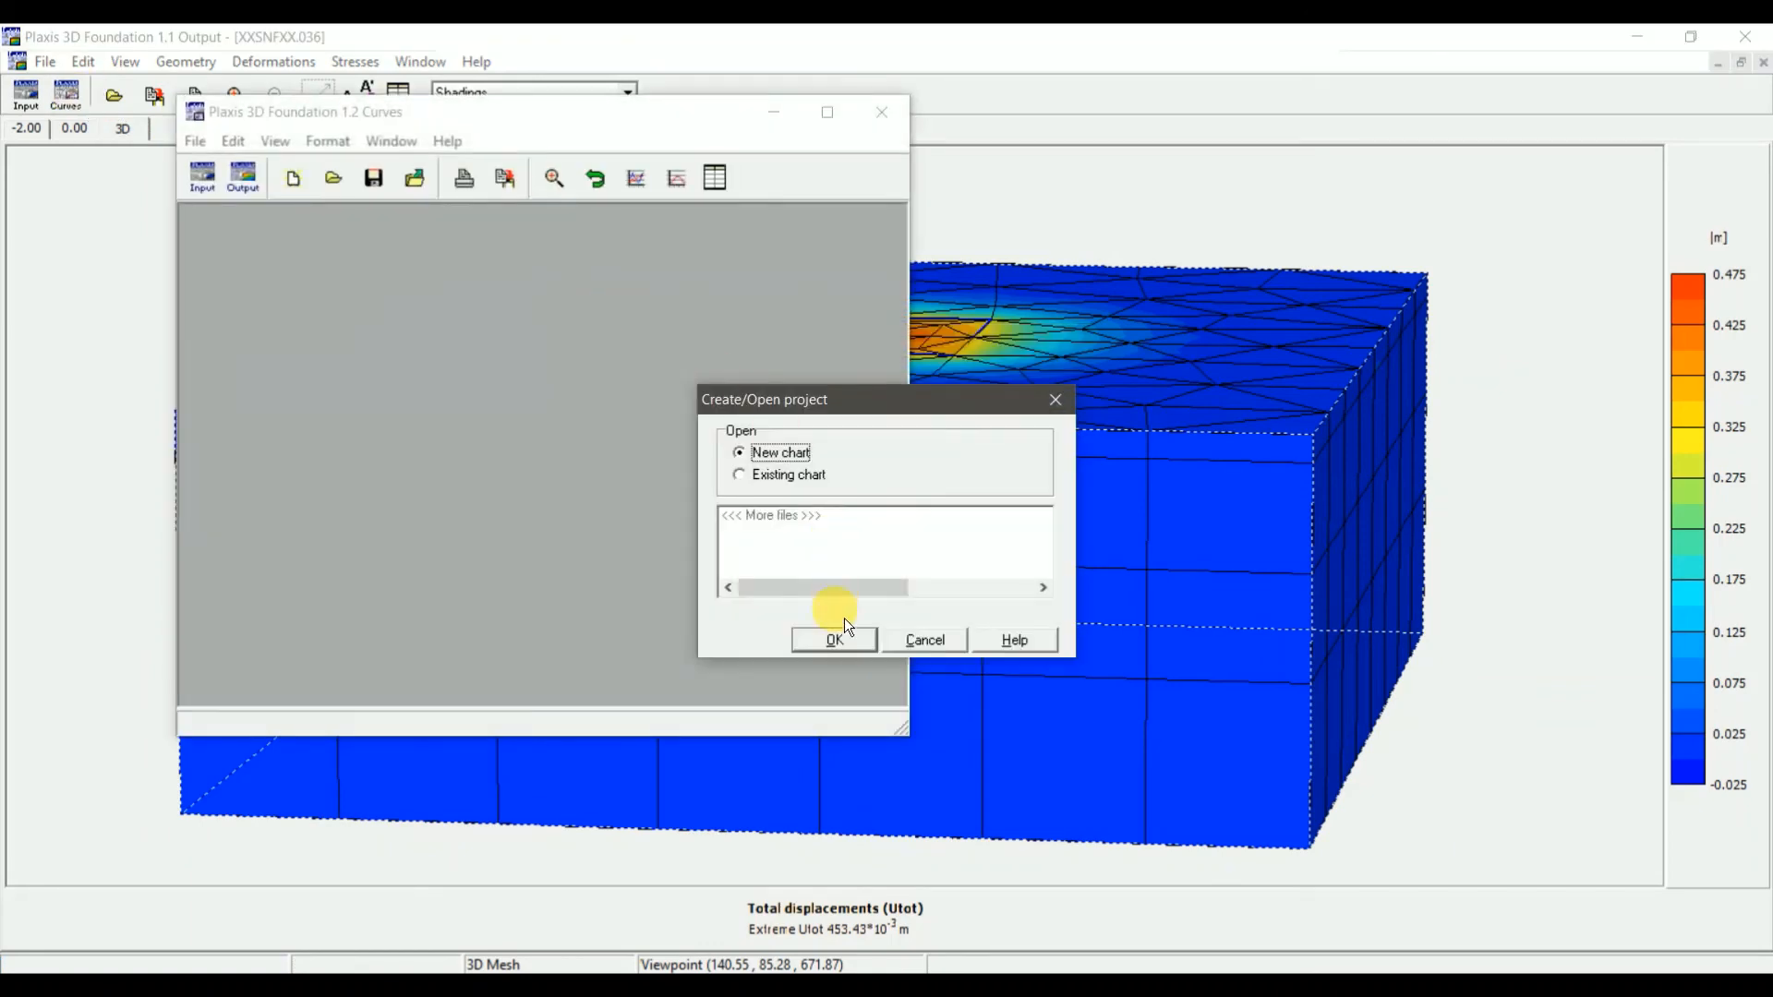
pyautogui.click(844, 642)
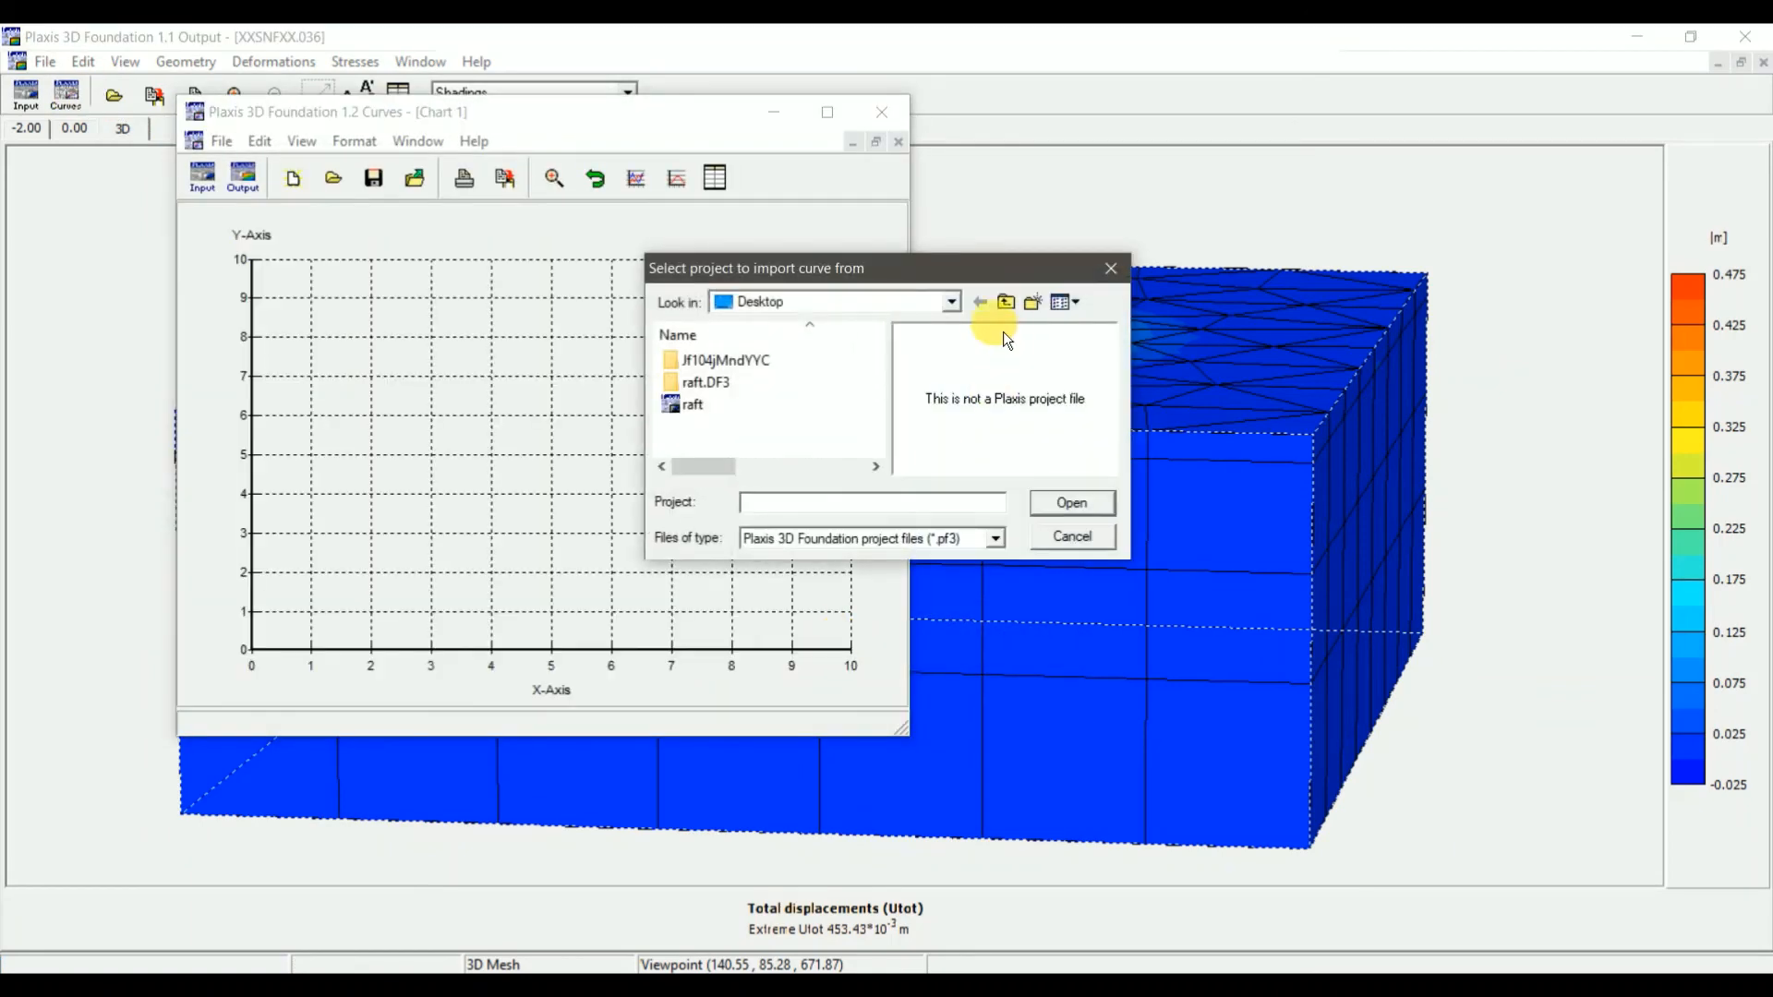
pyautogui.doubleClick(717, 409)
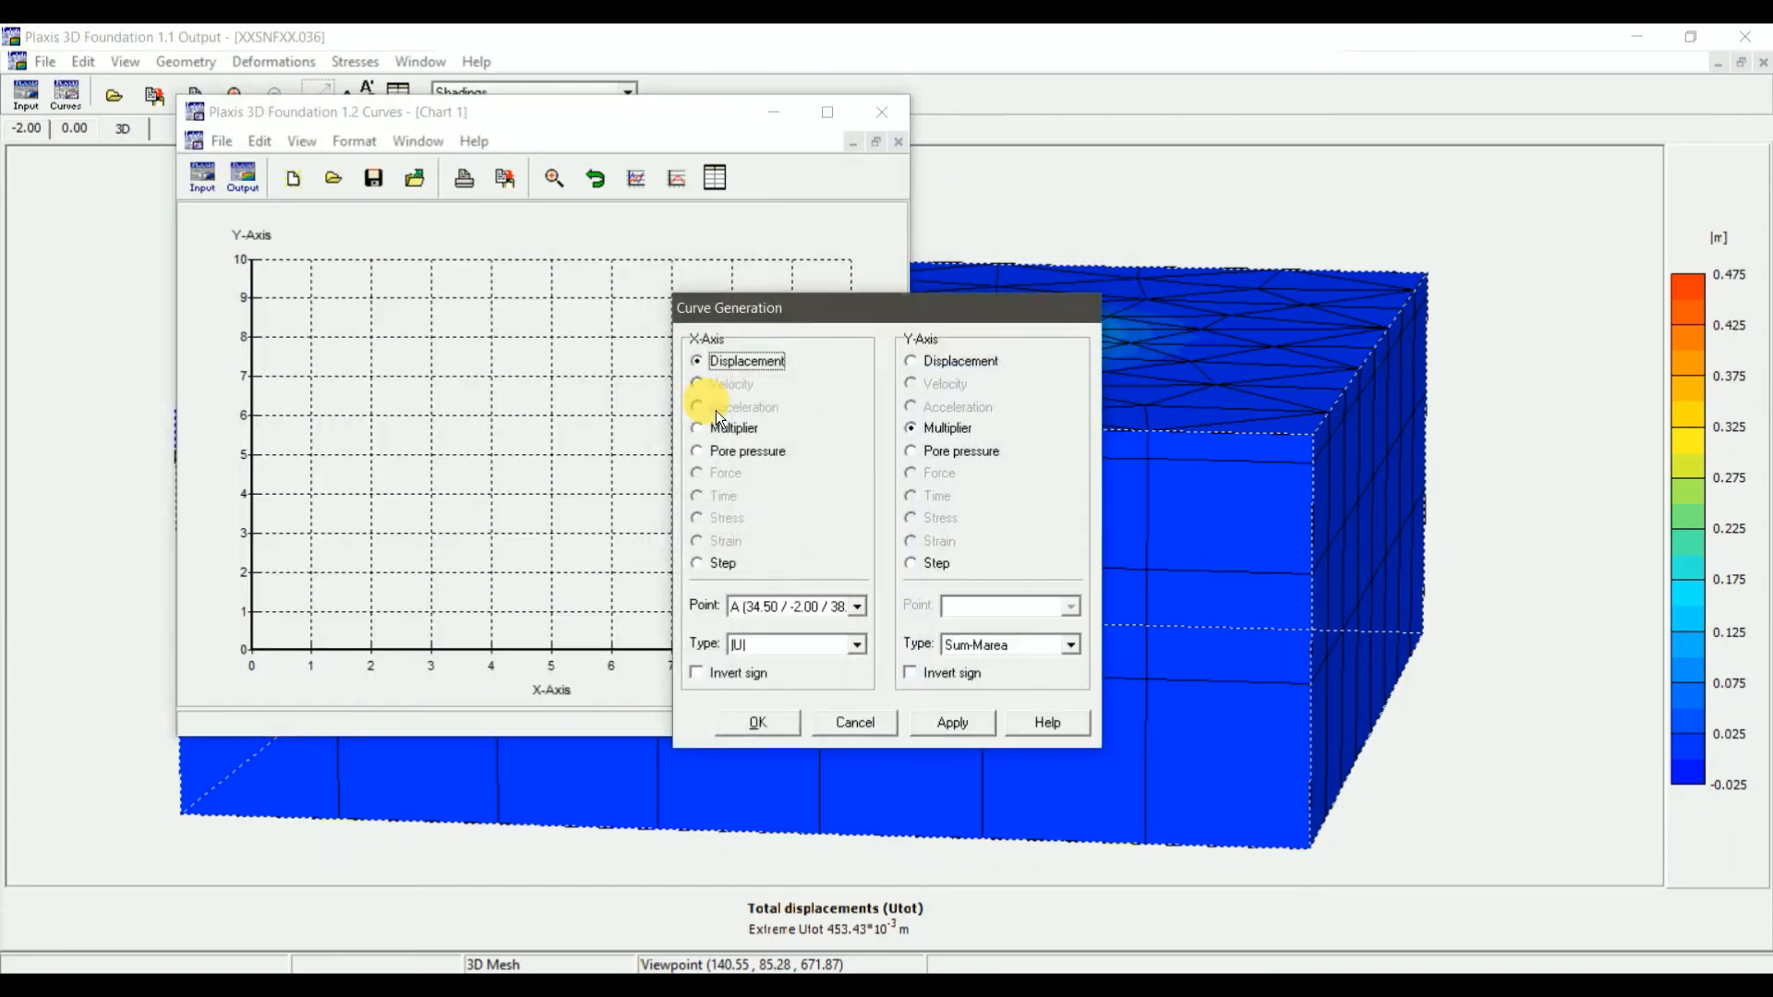
# Plot the Sum-Mstage multiplier on the x-axis against the sign-inverted displacement |U| of point A on the y-axis
pyautogui.moveTo(811, 316); pyautogui.dragTo(1156, 190)
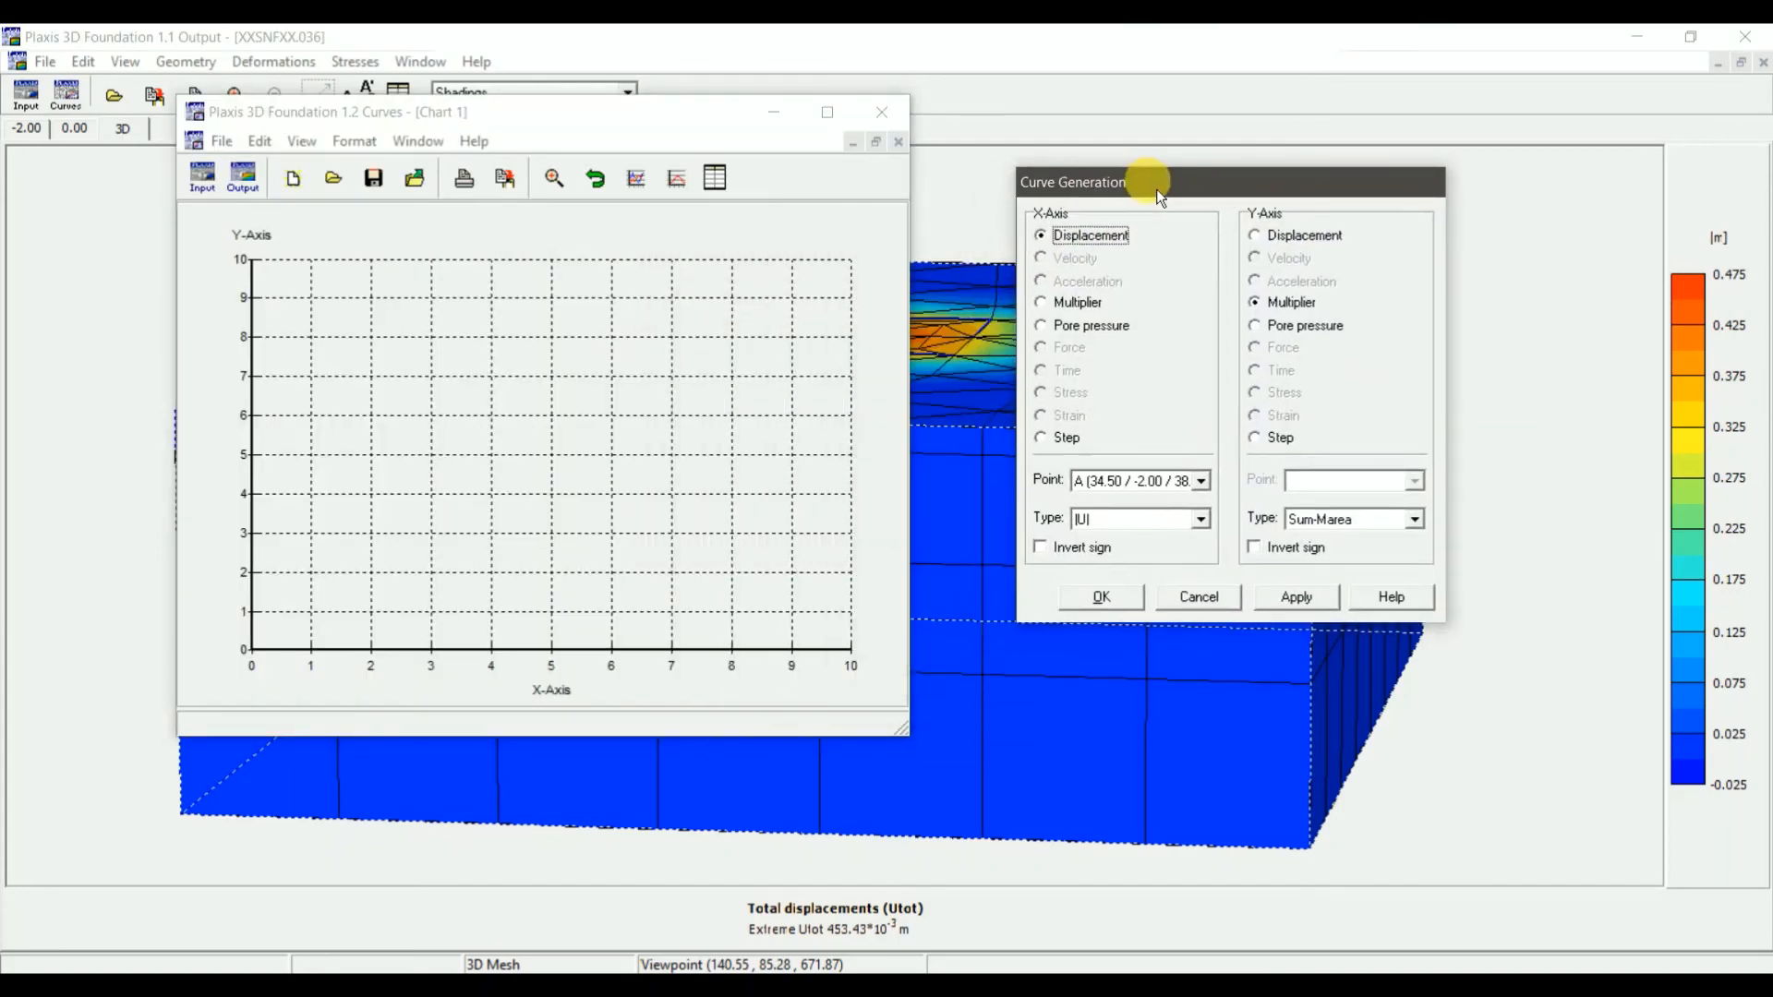
pyautogui.click(1302, 240)
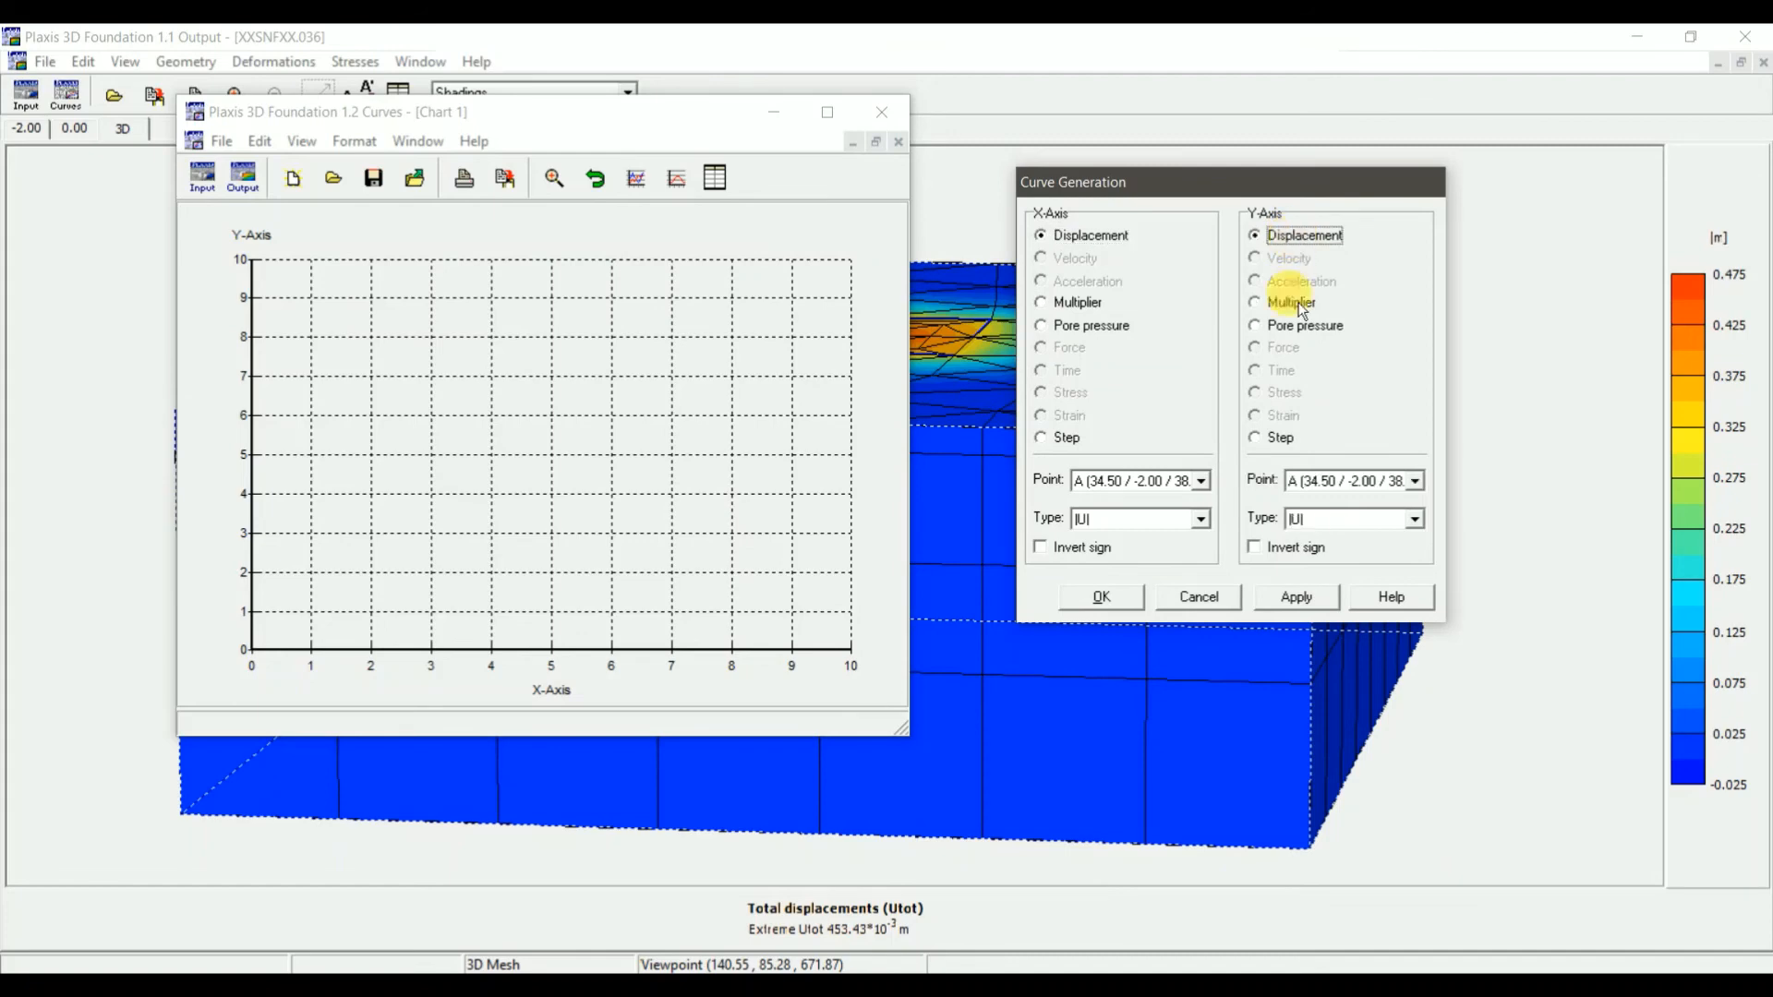
pyautogui.click(1257, 549)
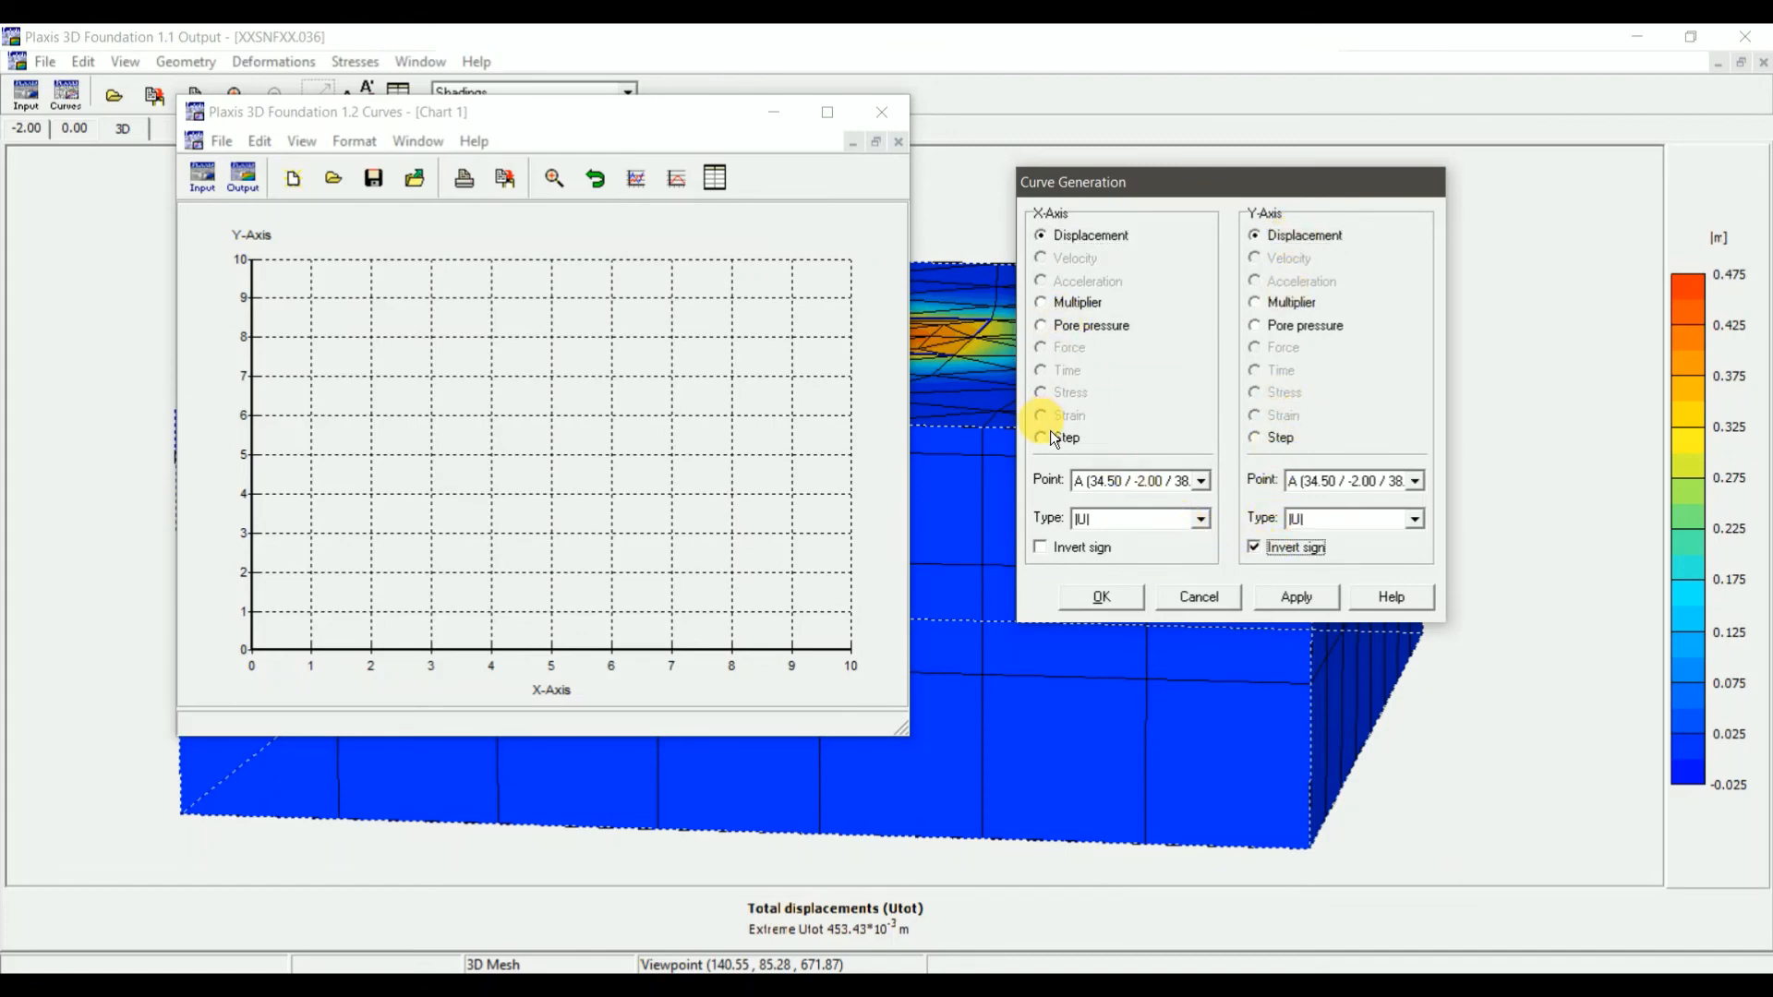
pyautogui.click(1054, 305)
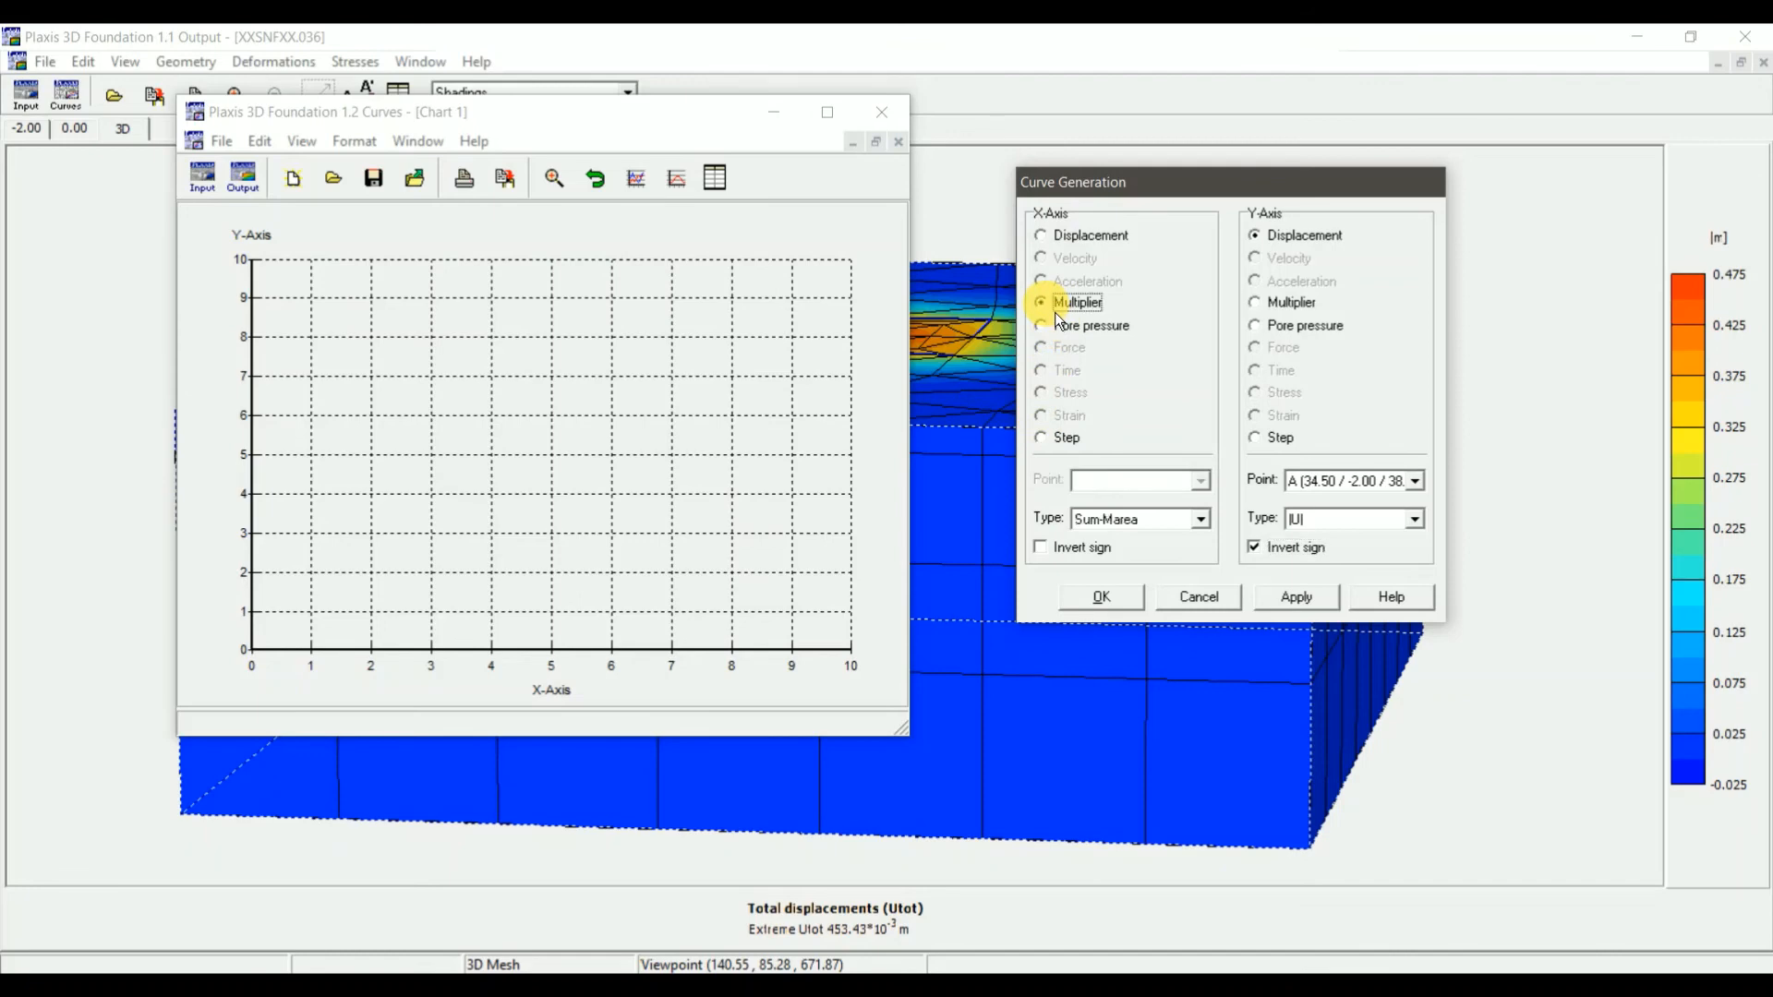
pyautogui.click(1134, 524)
pyautogui.click(1133, 562)
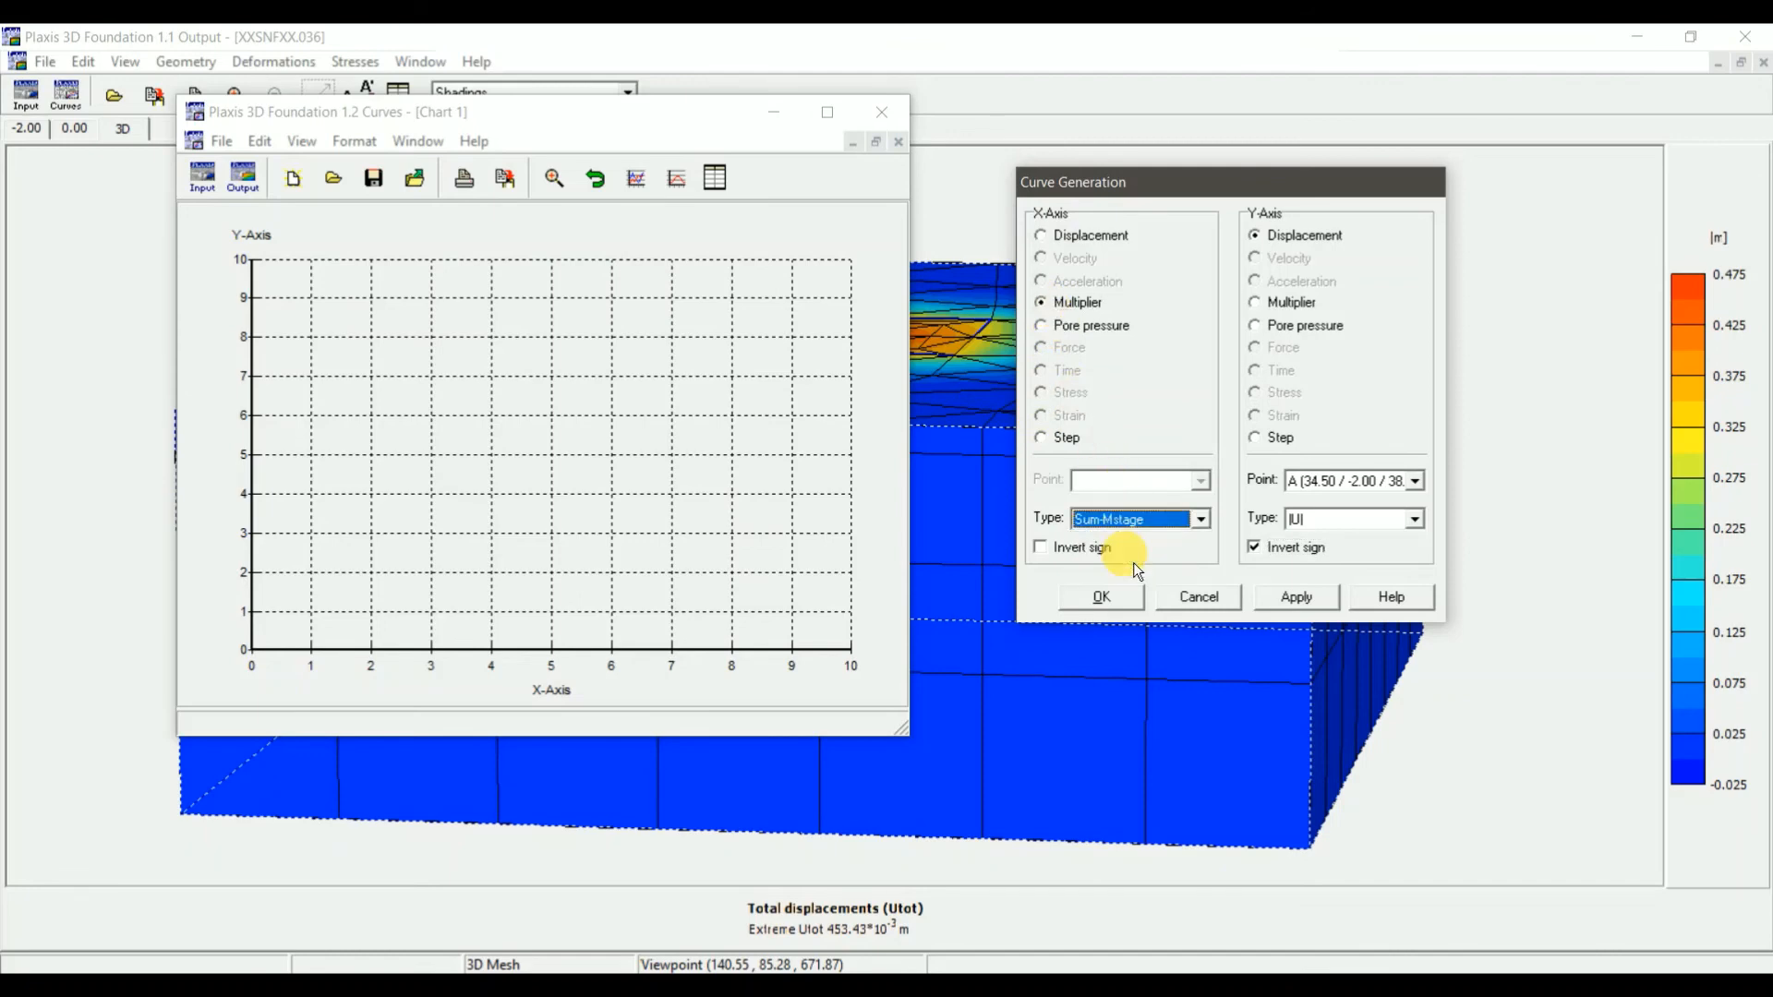
pyautogui.click(1298, 598)
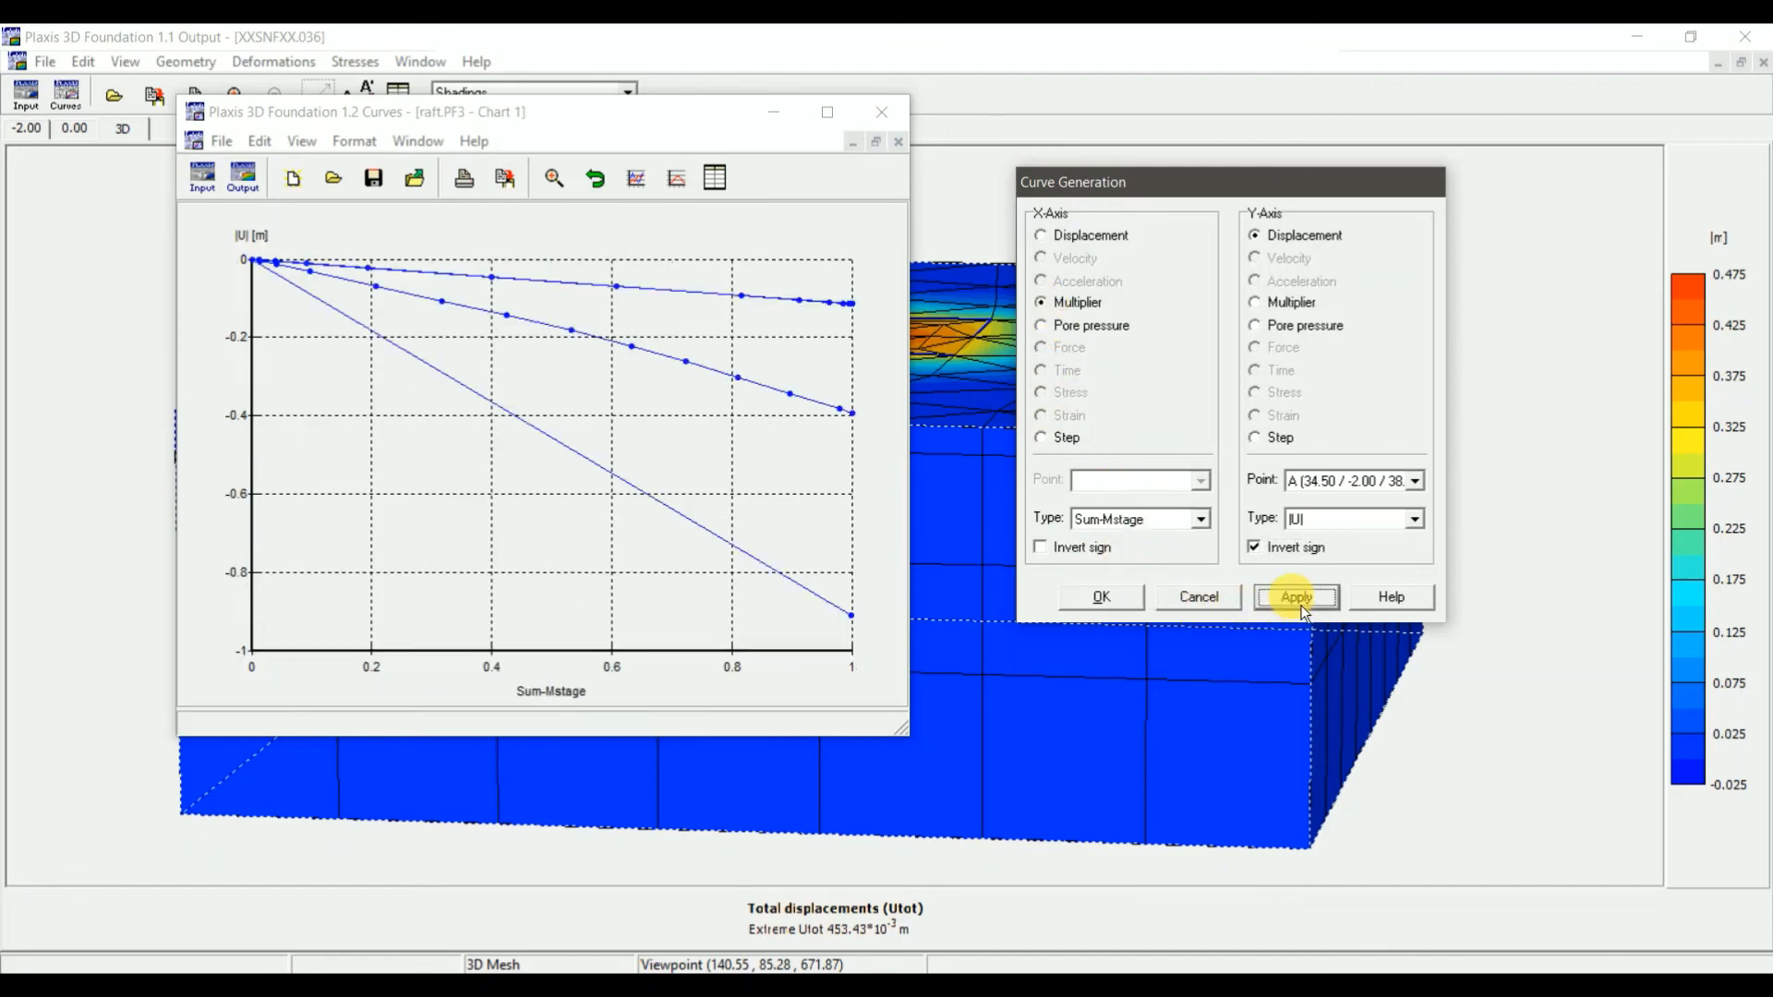
# Plot the sign-inverted displacement |U| against Sum-Mstage for point B and for point C
pyautogui.click(1339, 482)
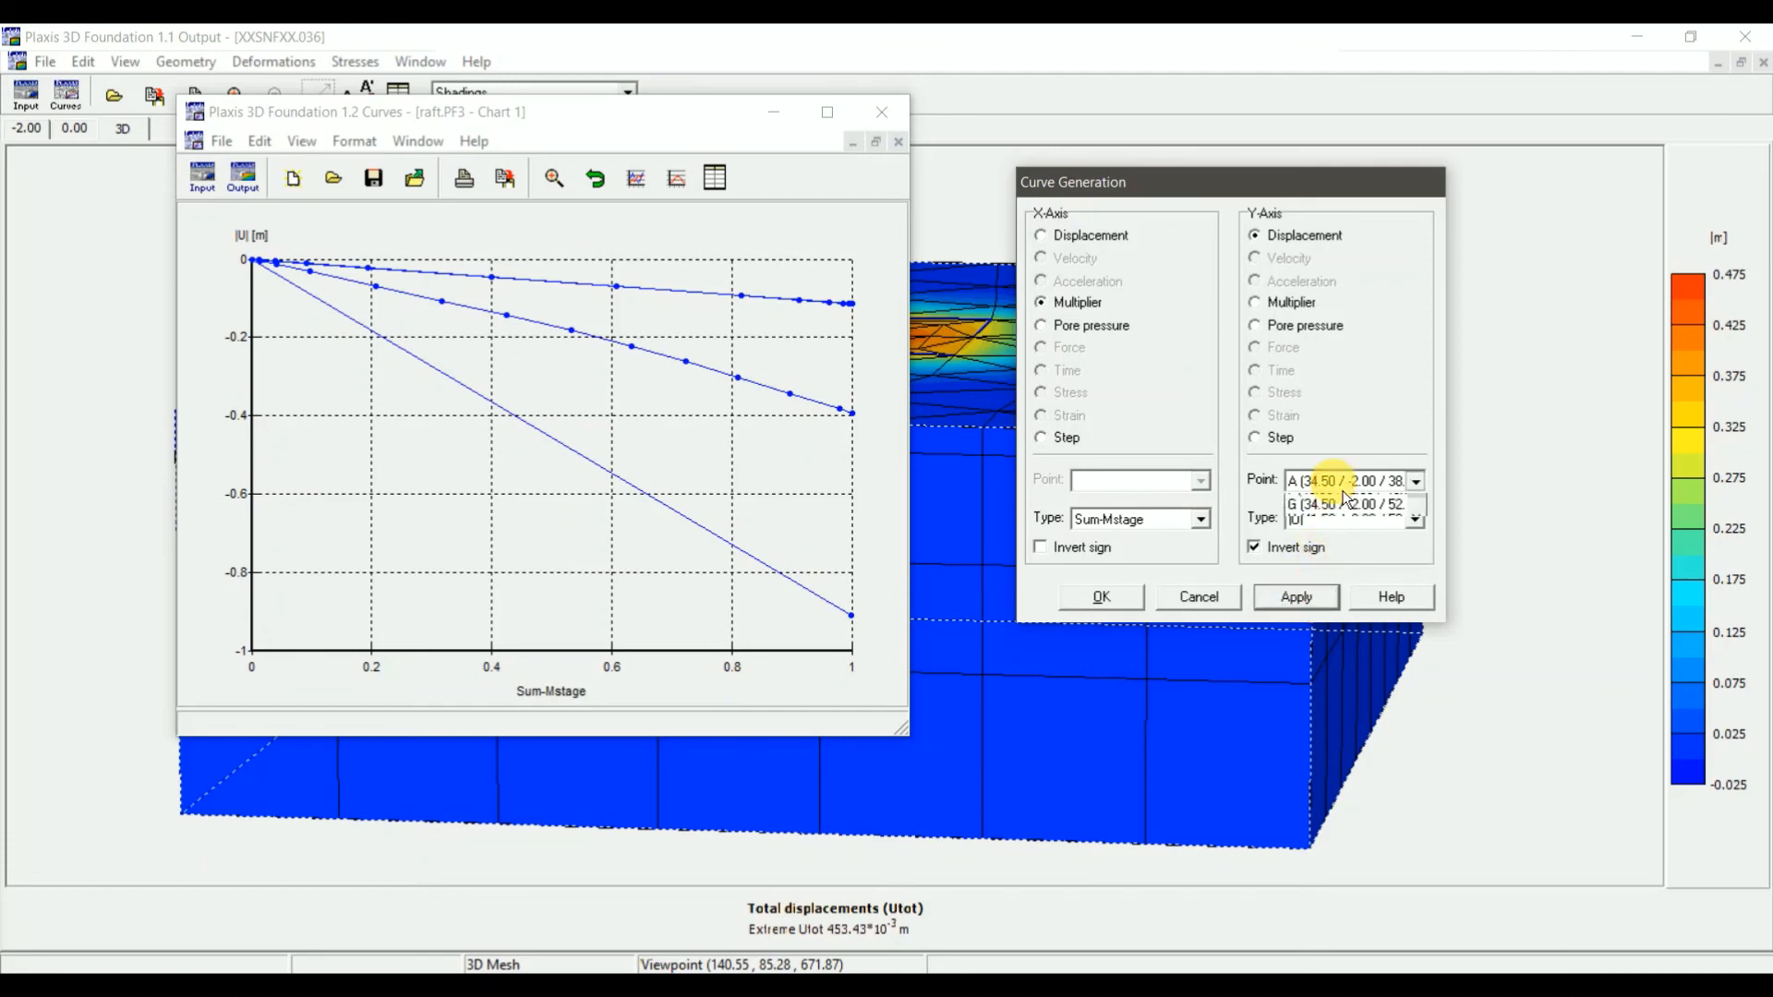
pyautogui.click(1341, 518)
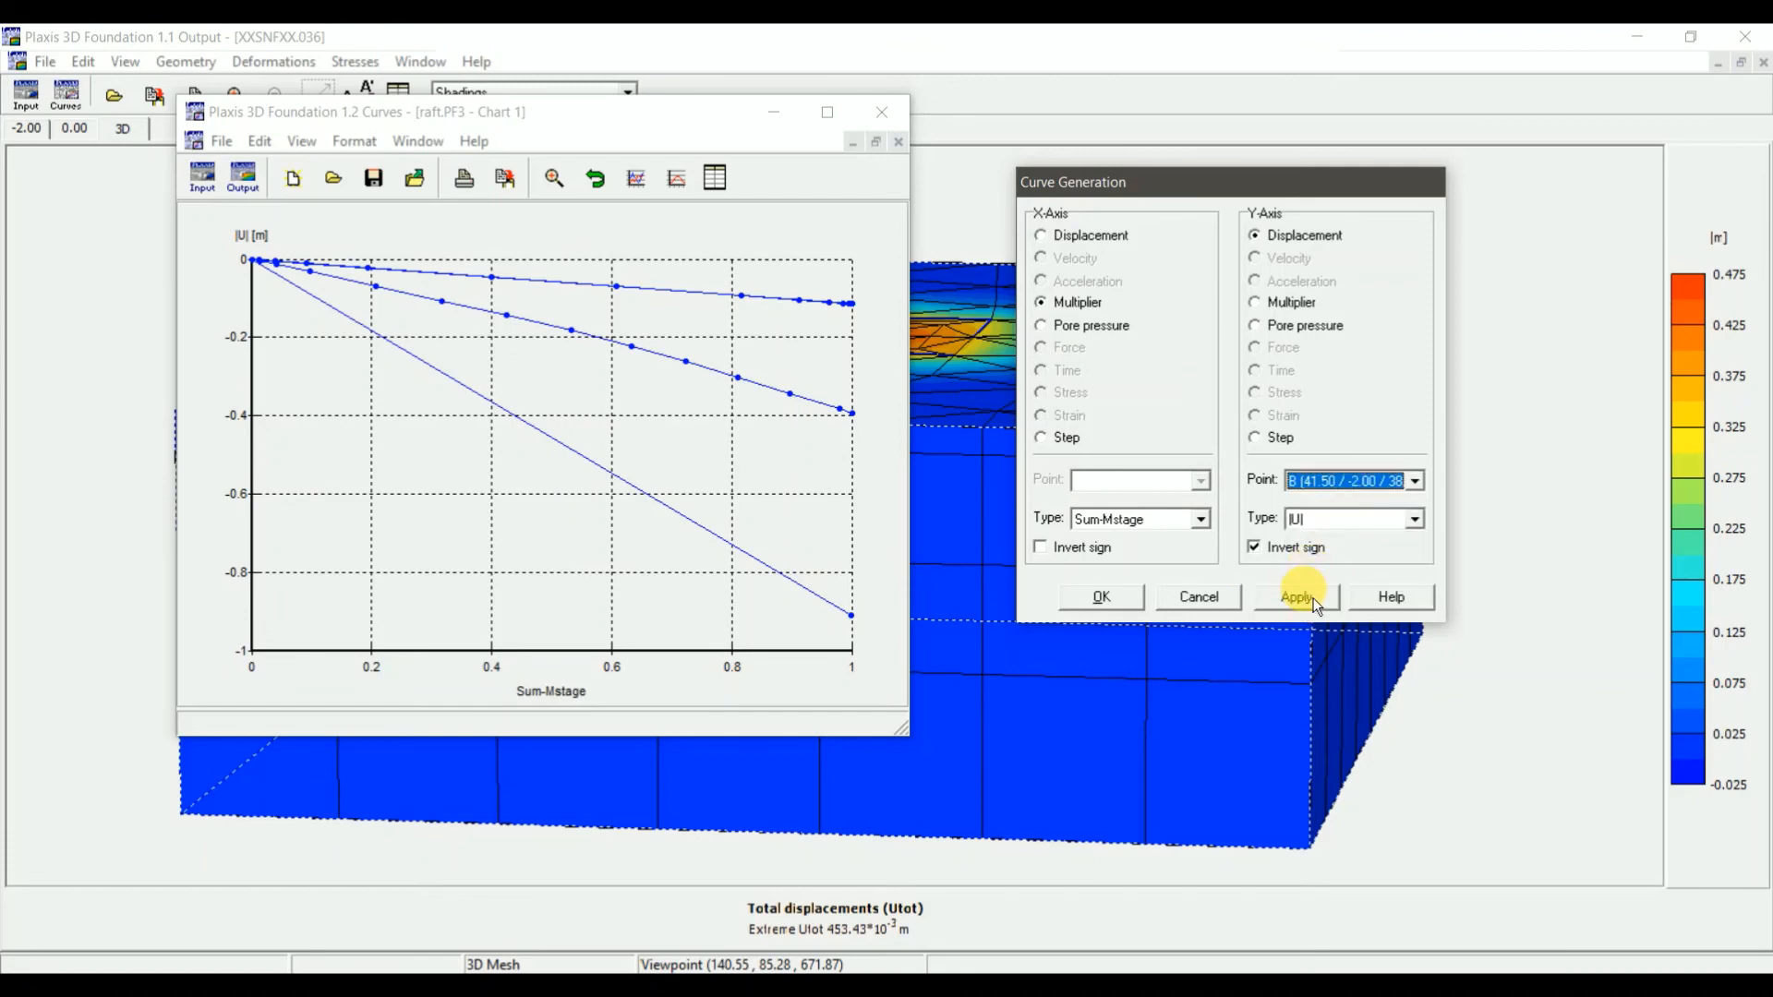
pyautogui.click(1310, 600)
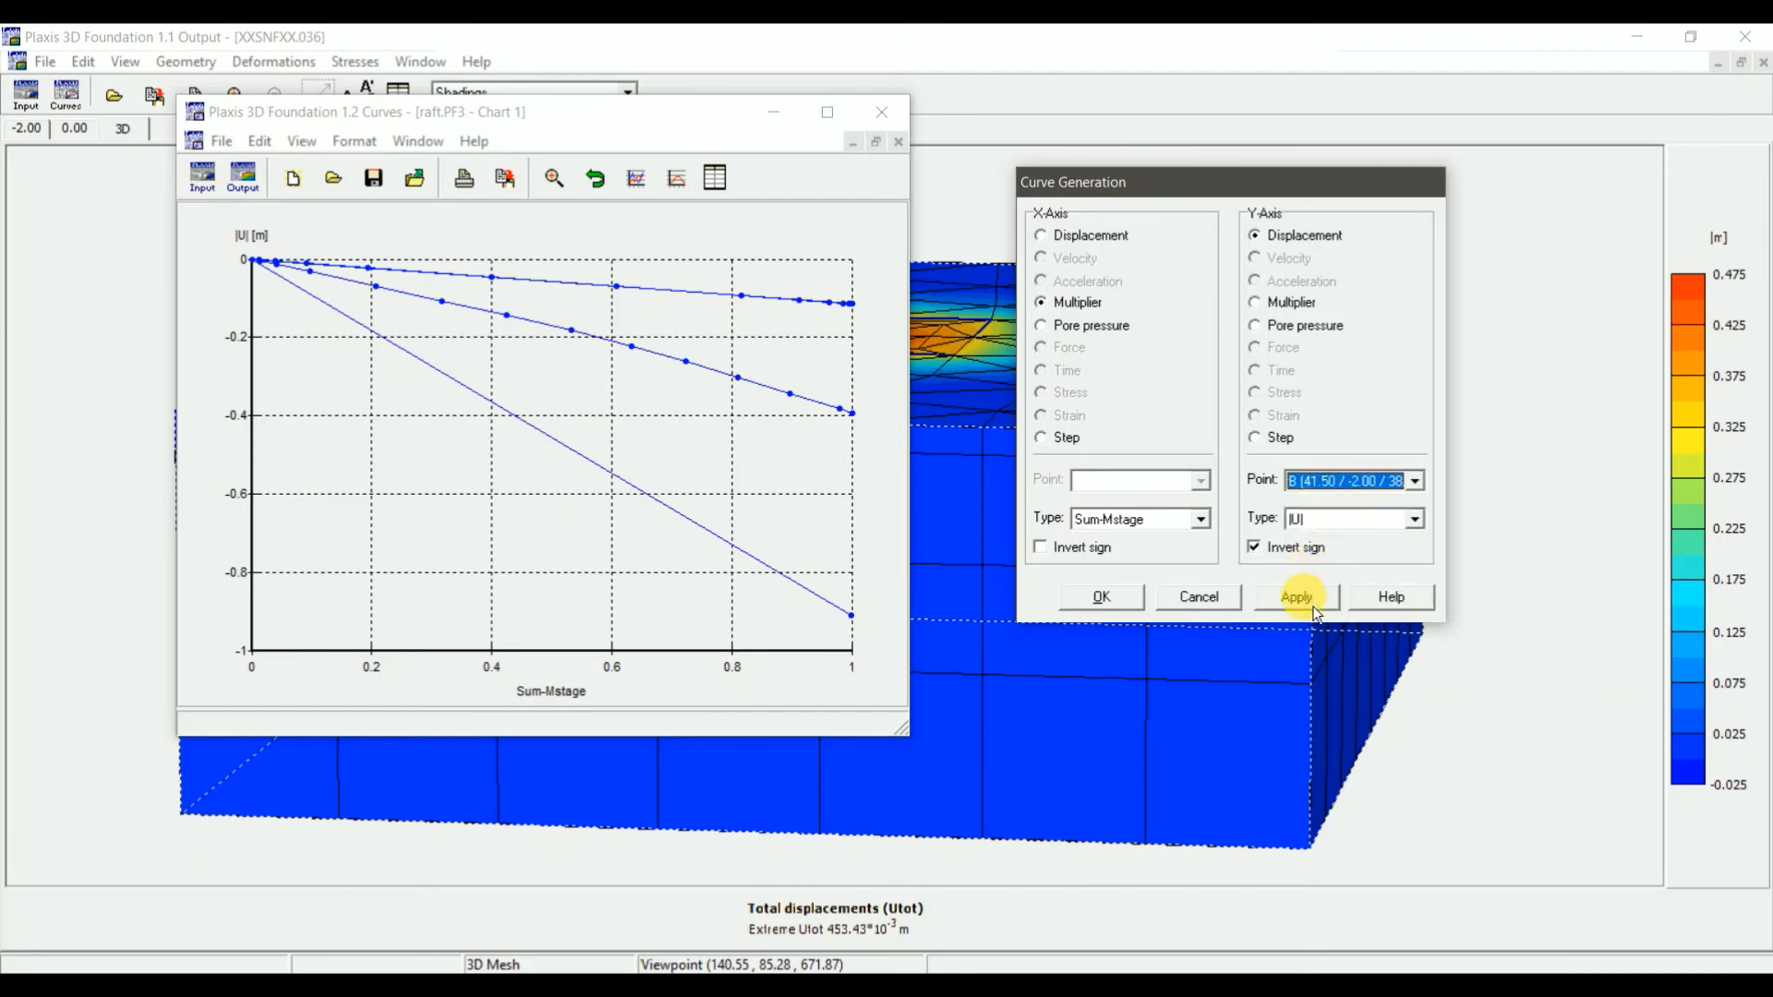
pyautogui.click(1359, 490)
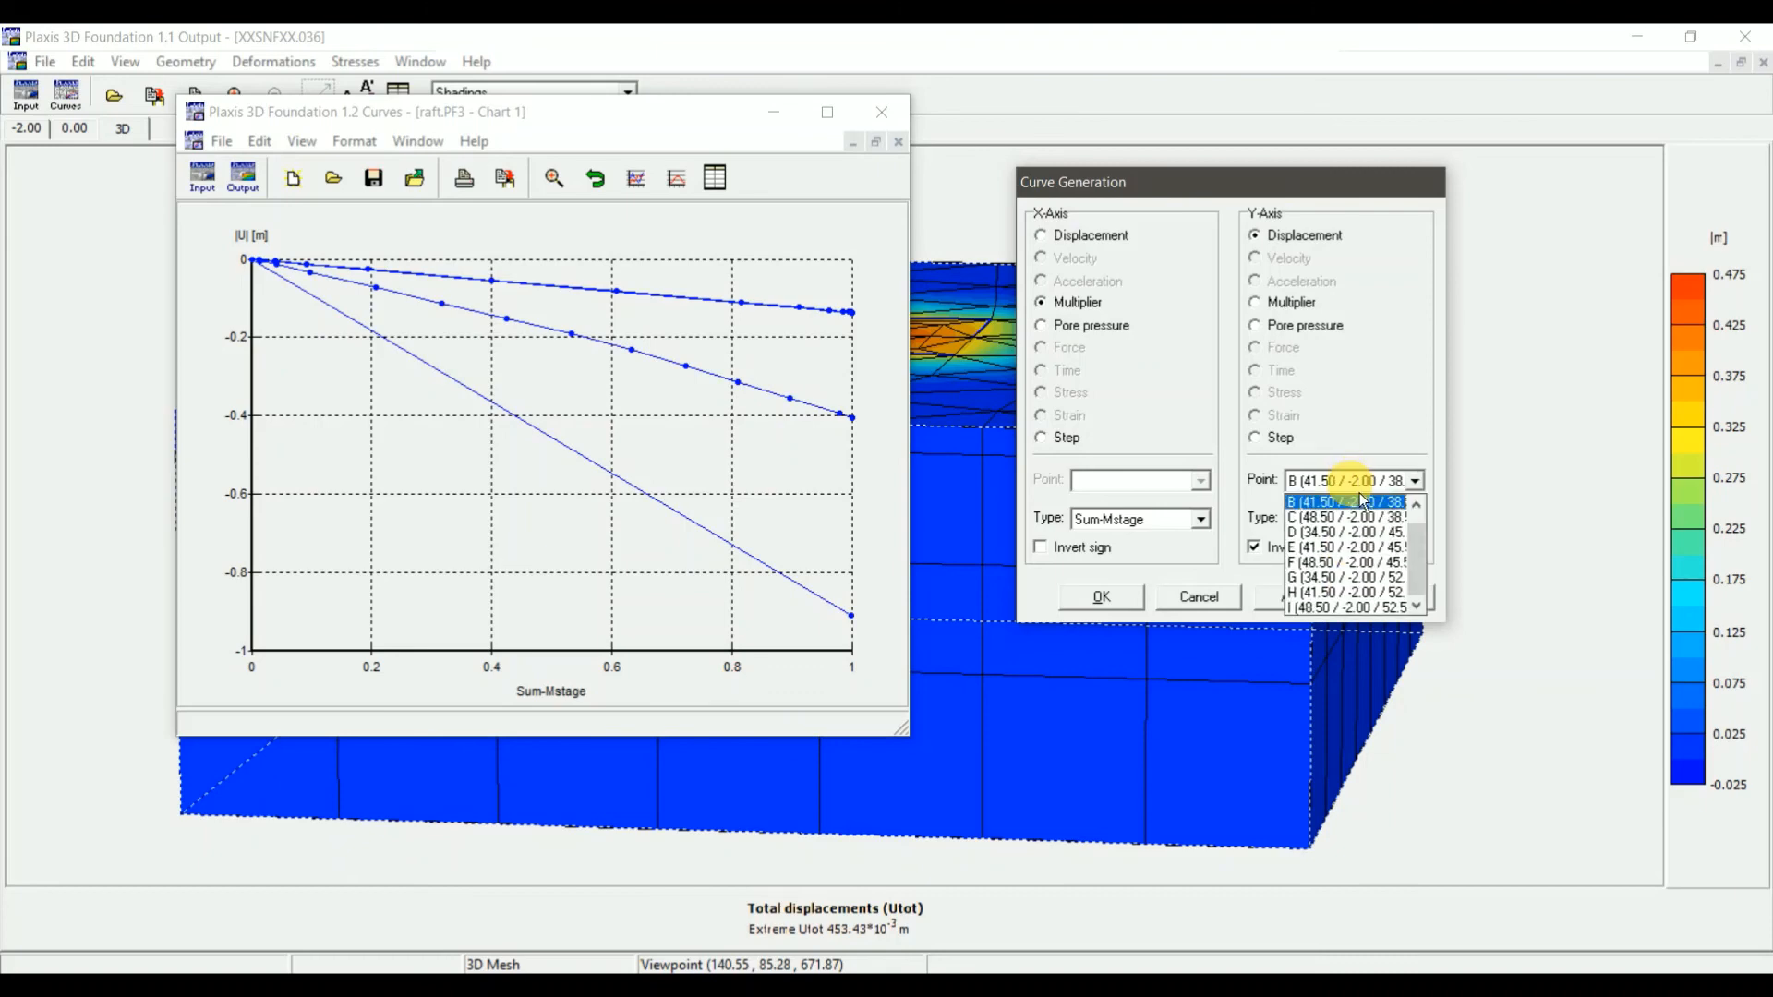
pyautogui.click(1347, 519)
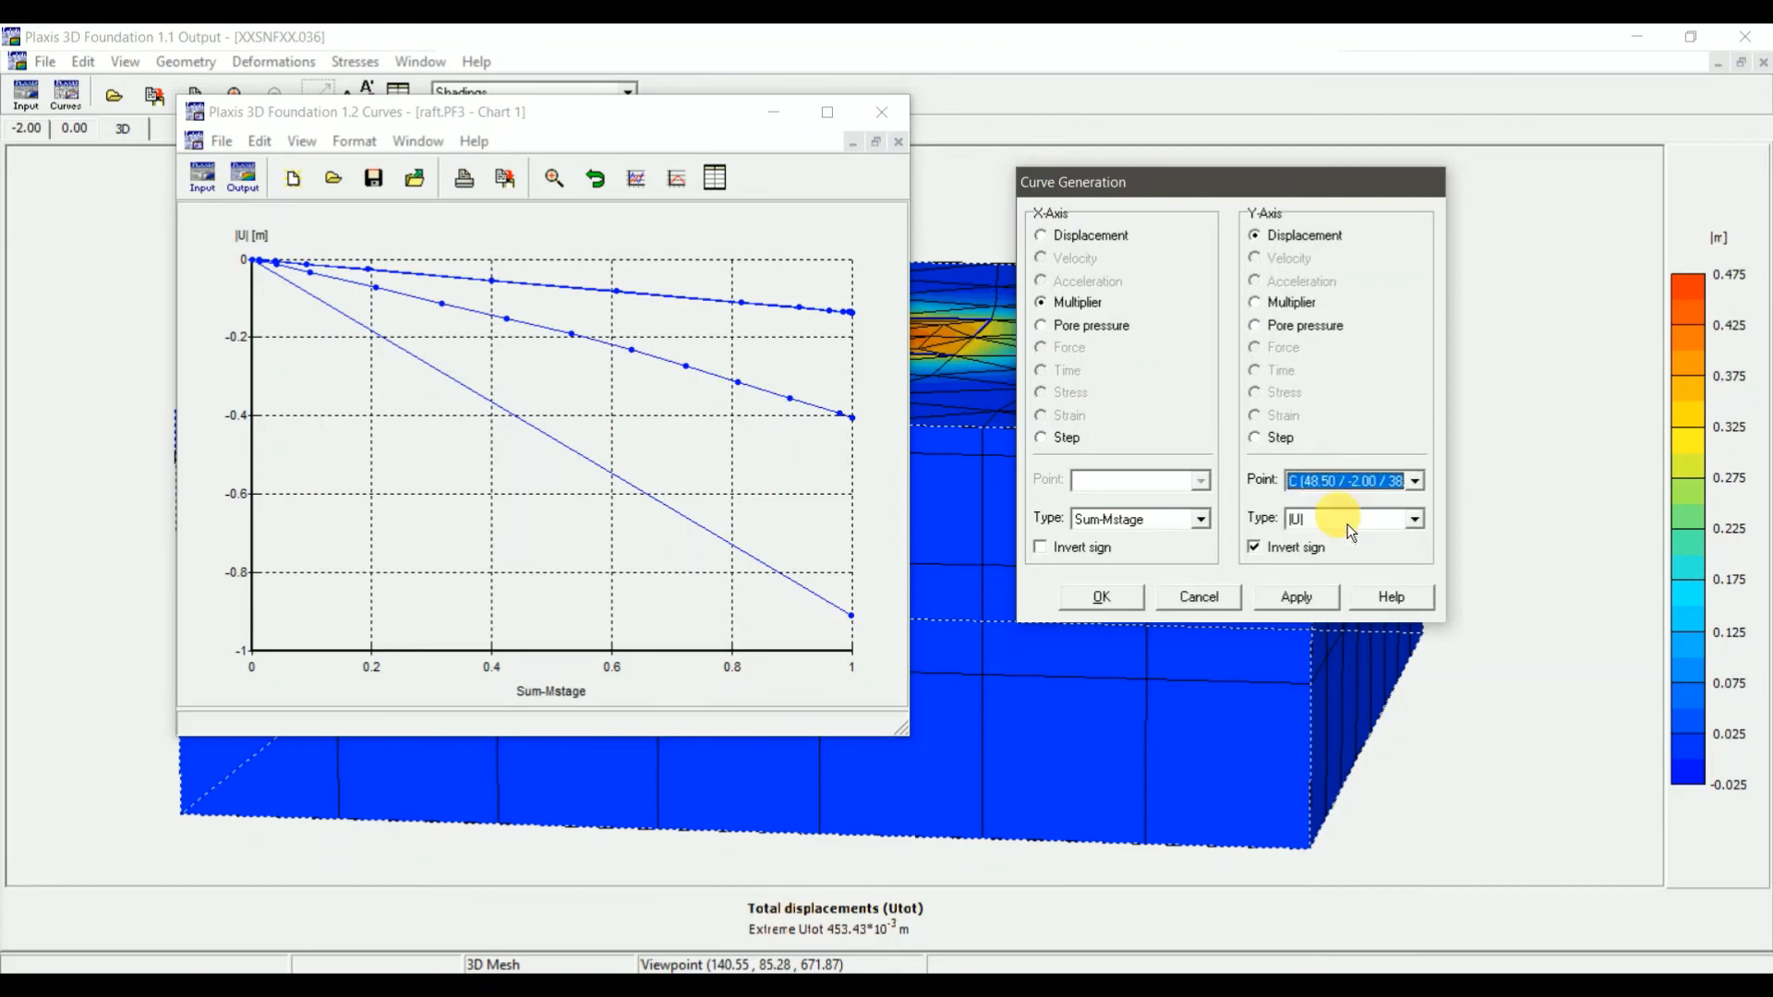
pyautogui.click(1297, 598)
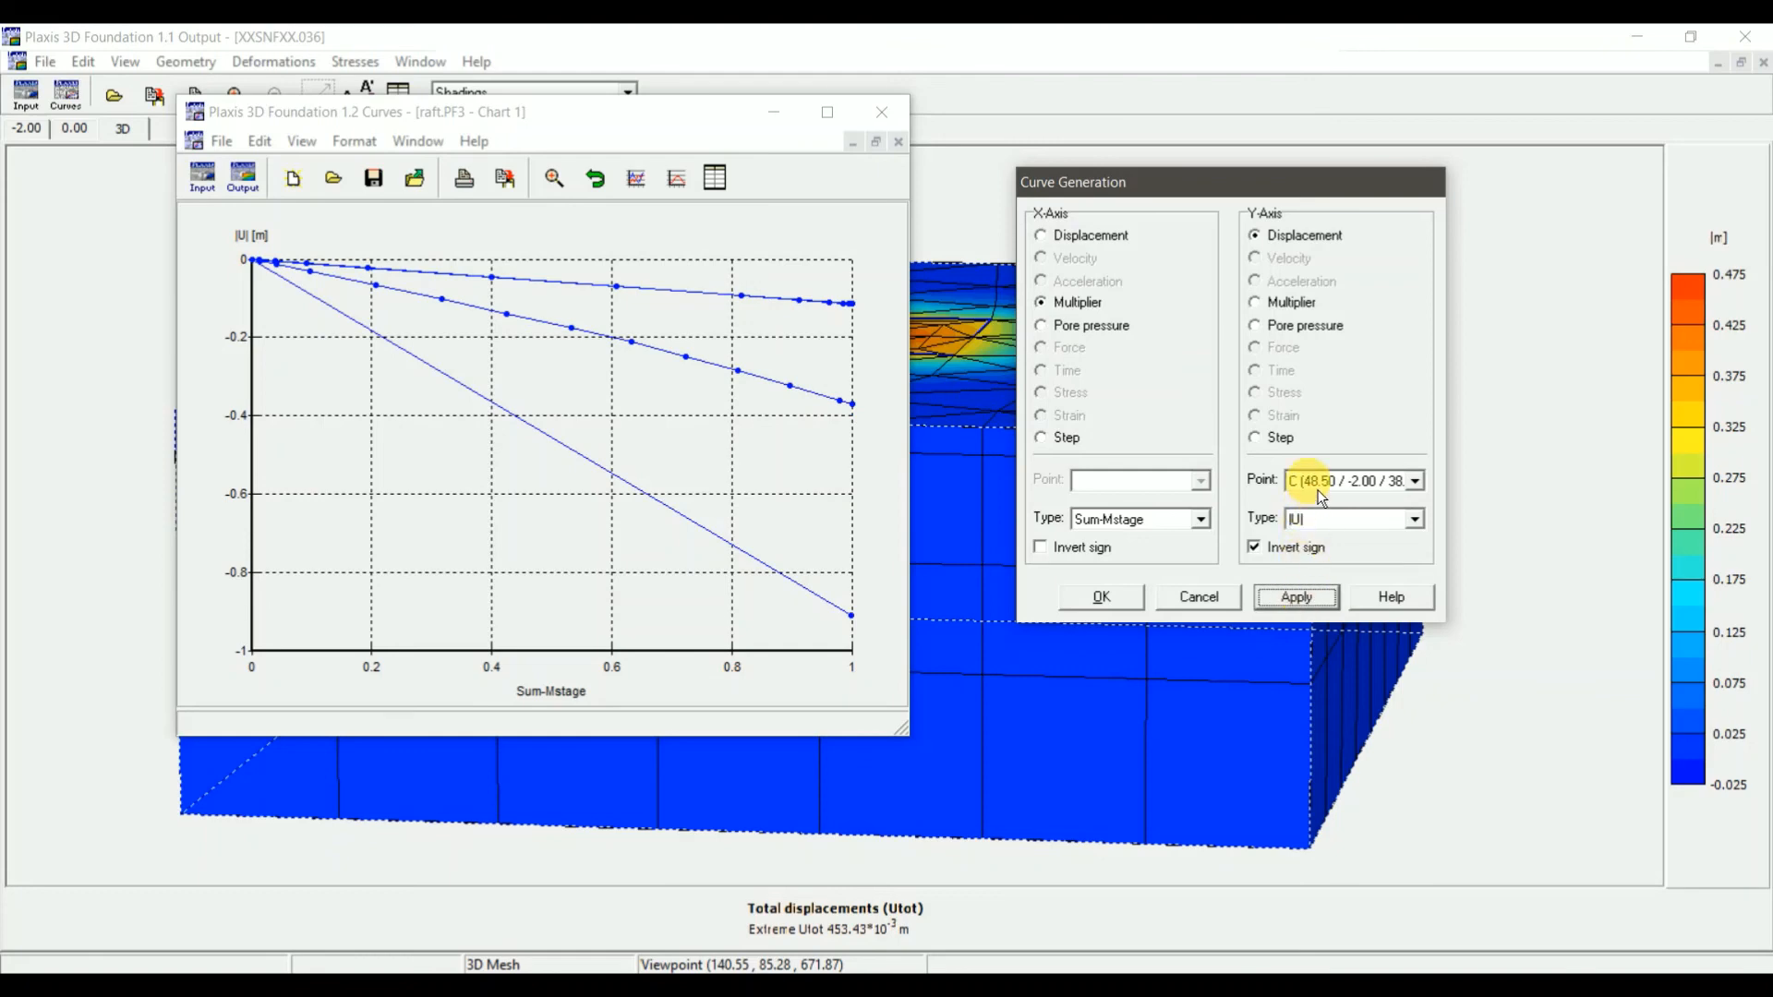
# Plot the sign-inverted displacement |U| against Sum-Mstage for point D and for point E
pyautogui.click(1353, 481)
pyautogui.click(1330, 533)
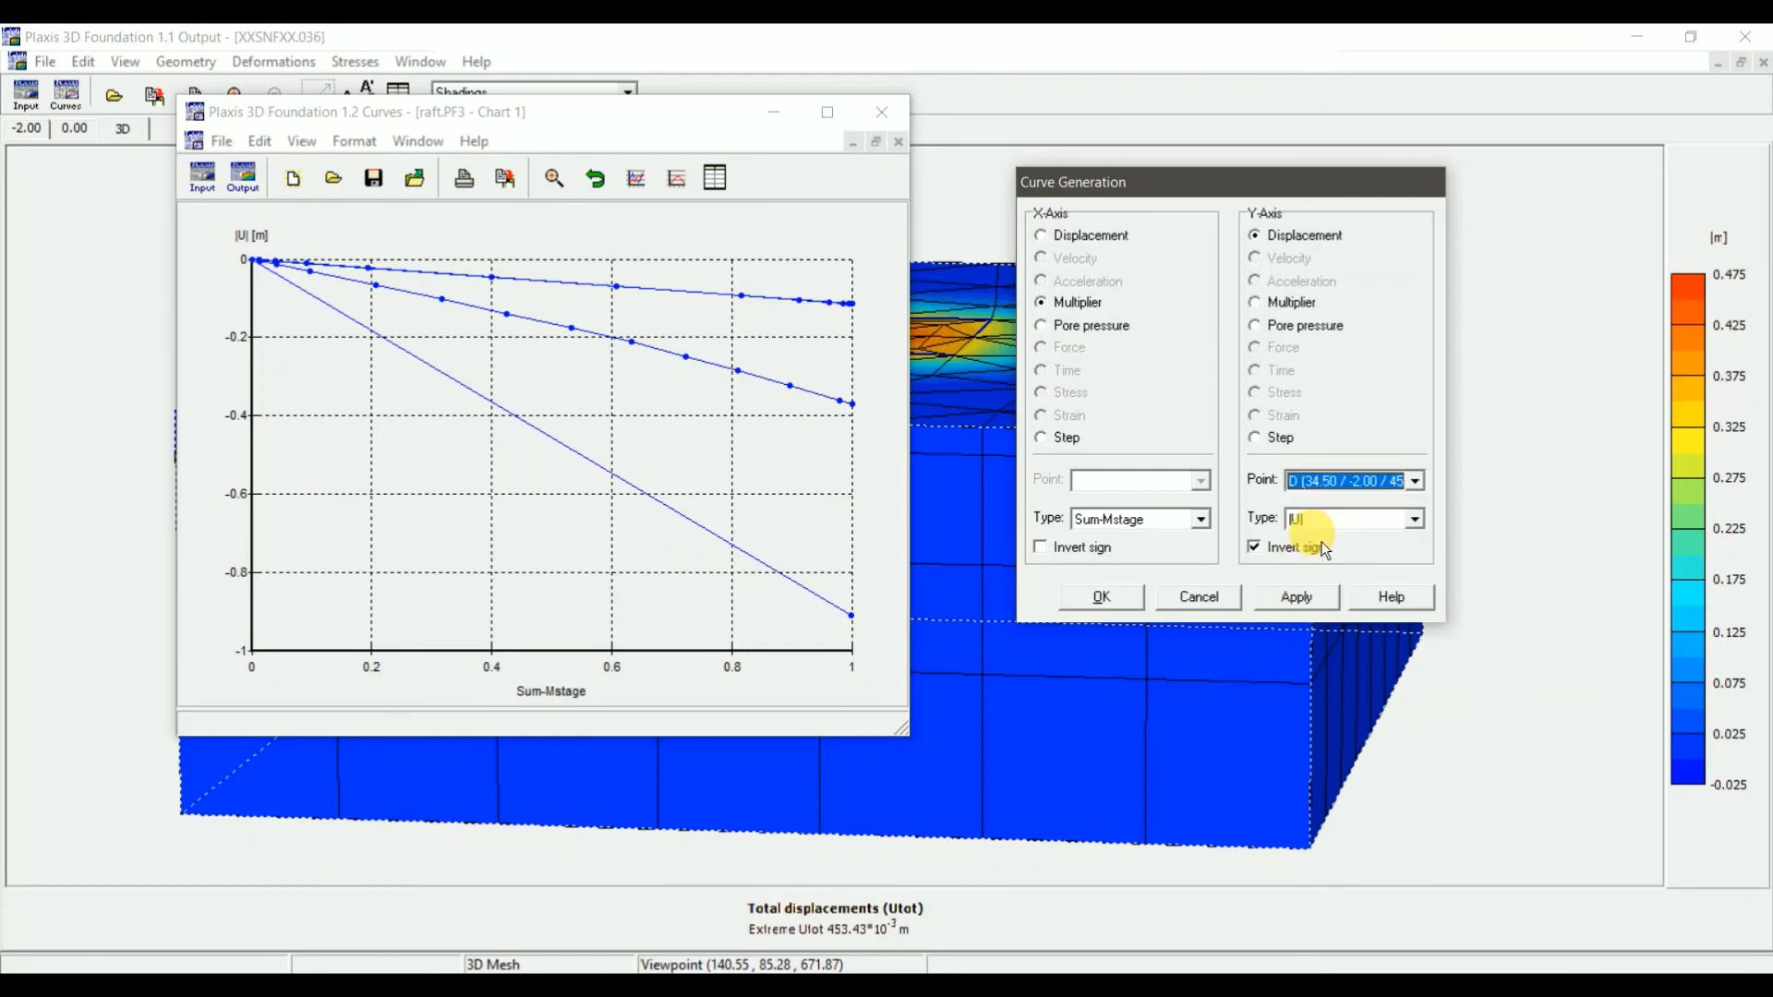
pyautogui.click(1296, 597)
pyautogui.click(1351, 481)
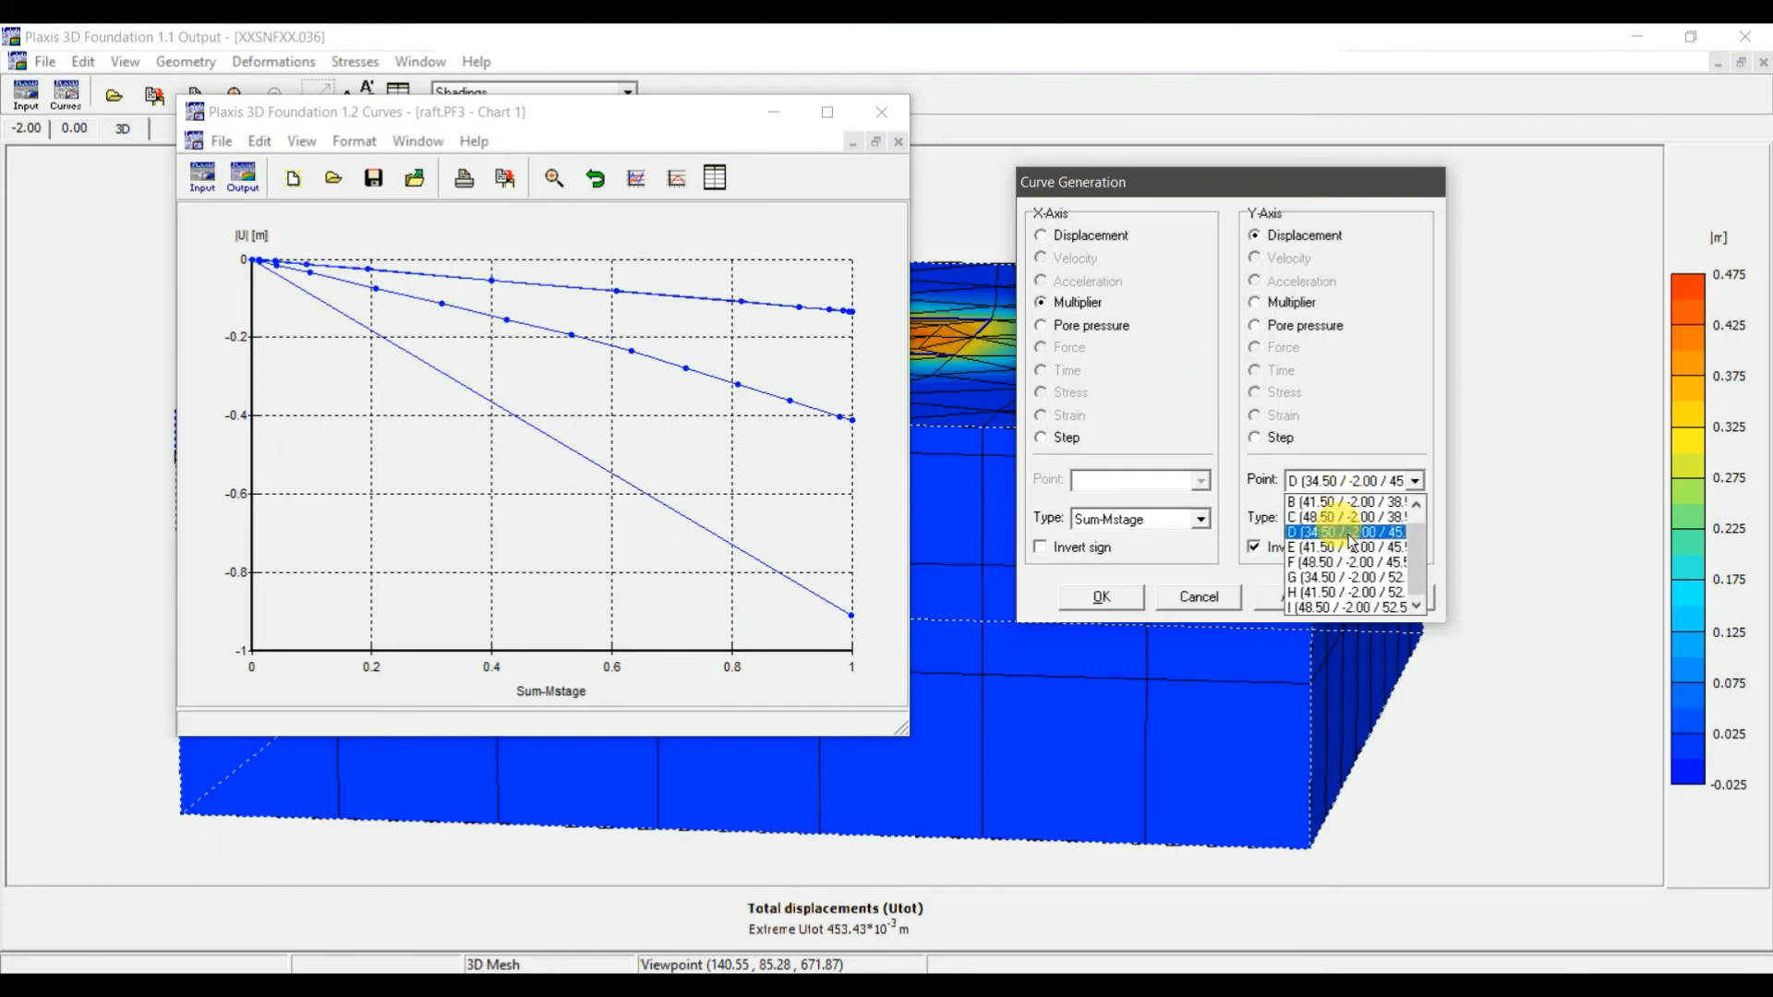
pyautogui.click(1347, 548)
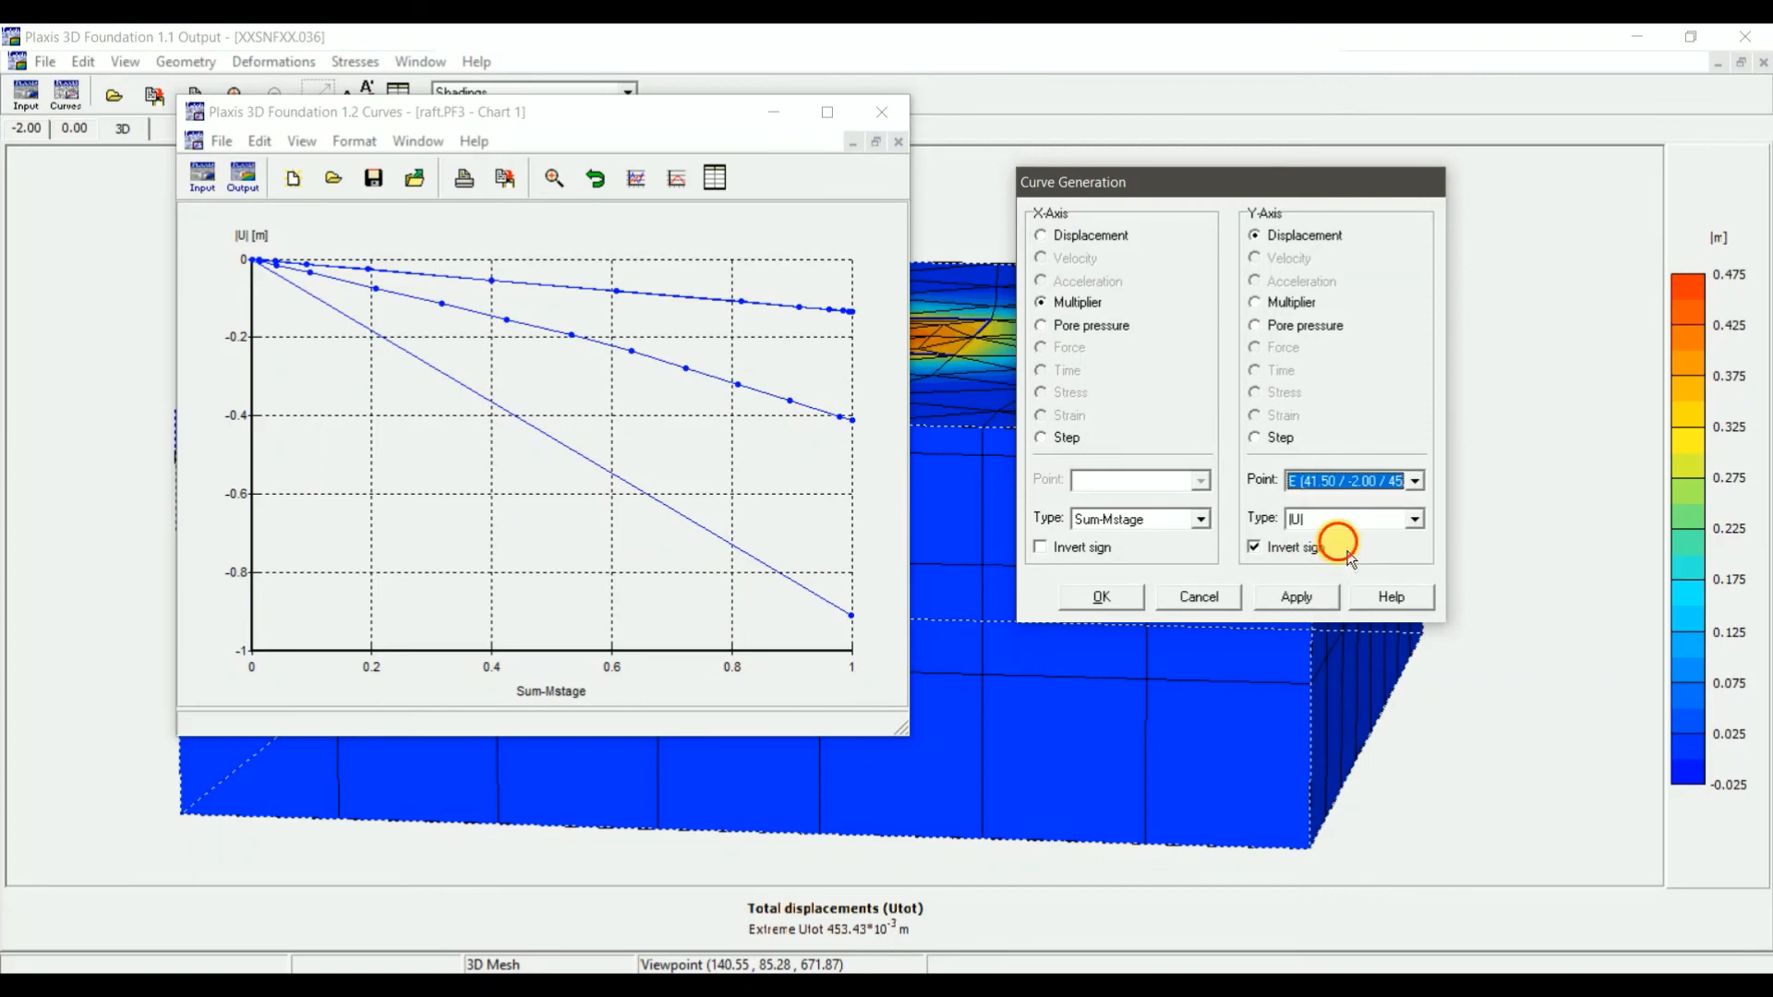
pyautogui.click(1326, 595)
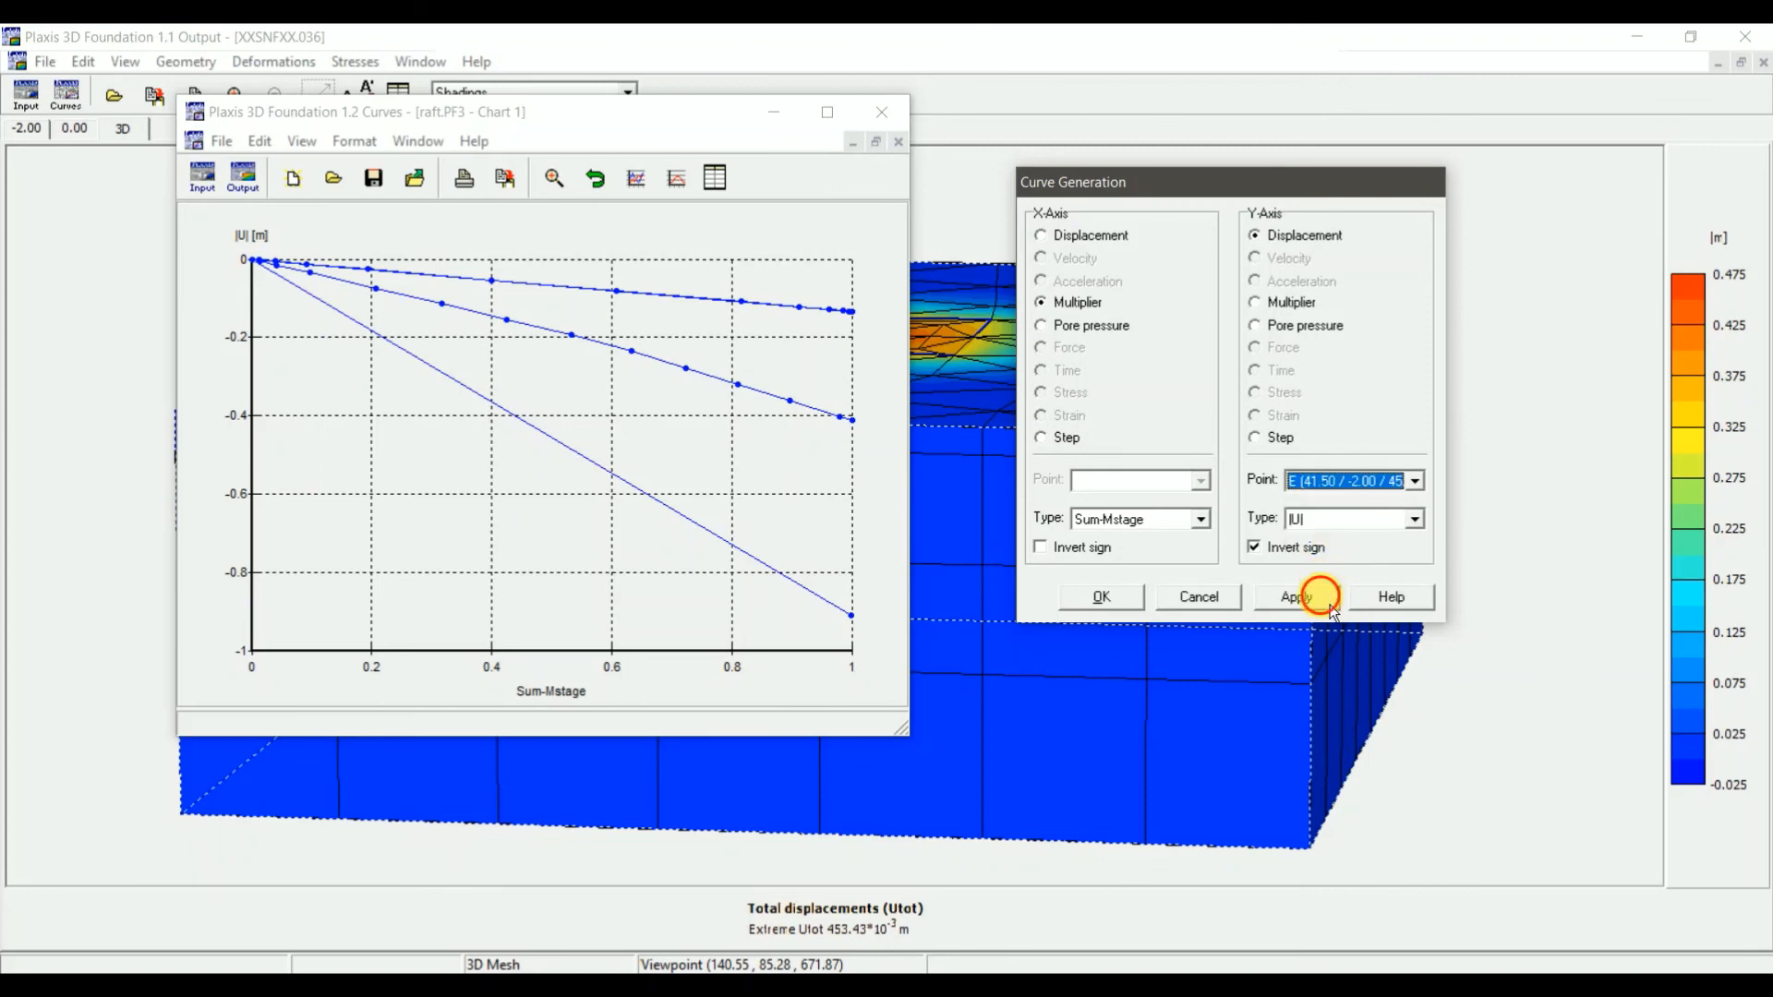
# Plot the sign-inverted displacement |U| against Sum-Mstage for point F and for point G
pyautogui.click(1353, 481)
pyautogui.click(1353, 563)
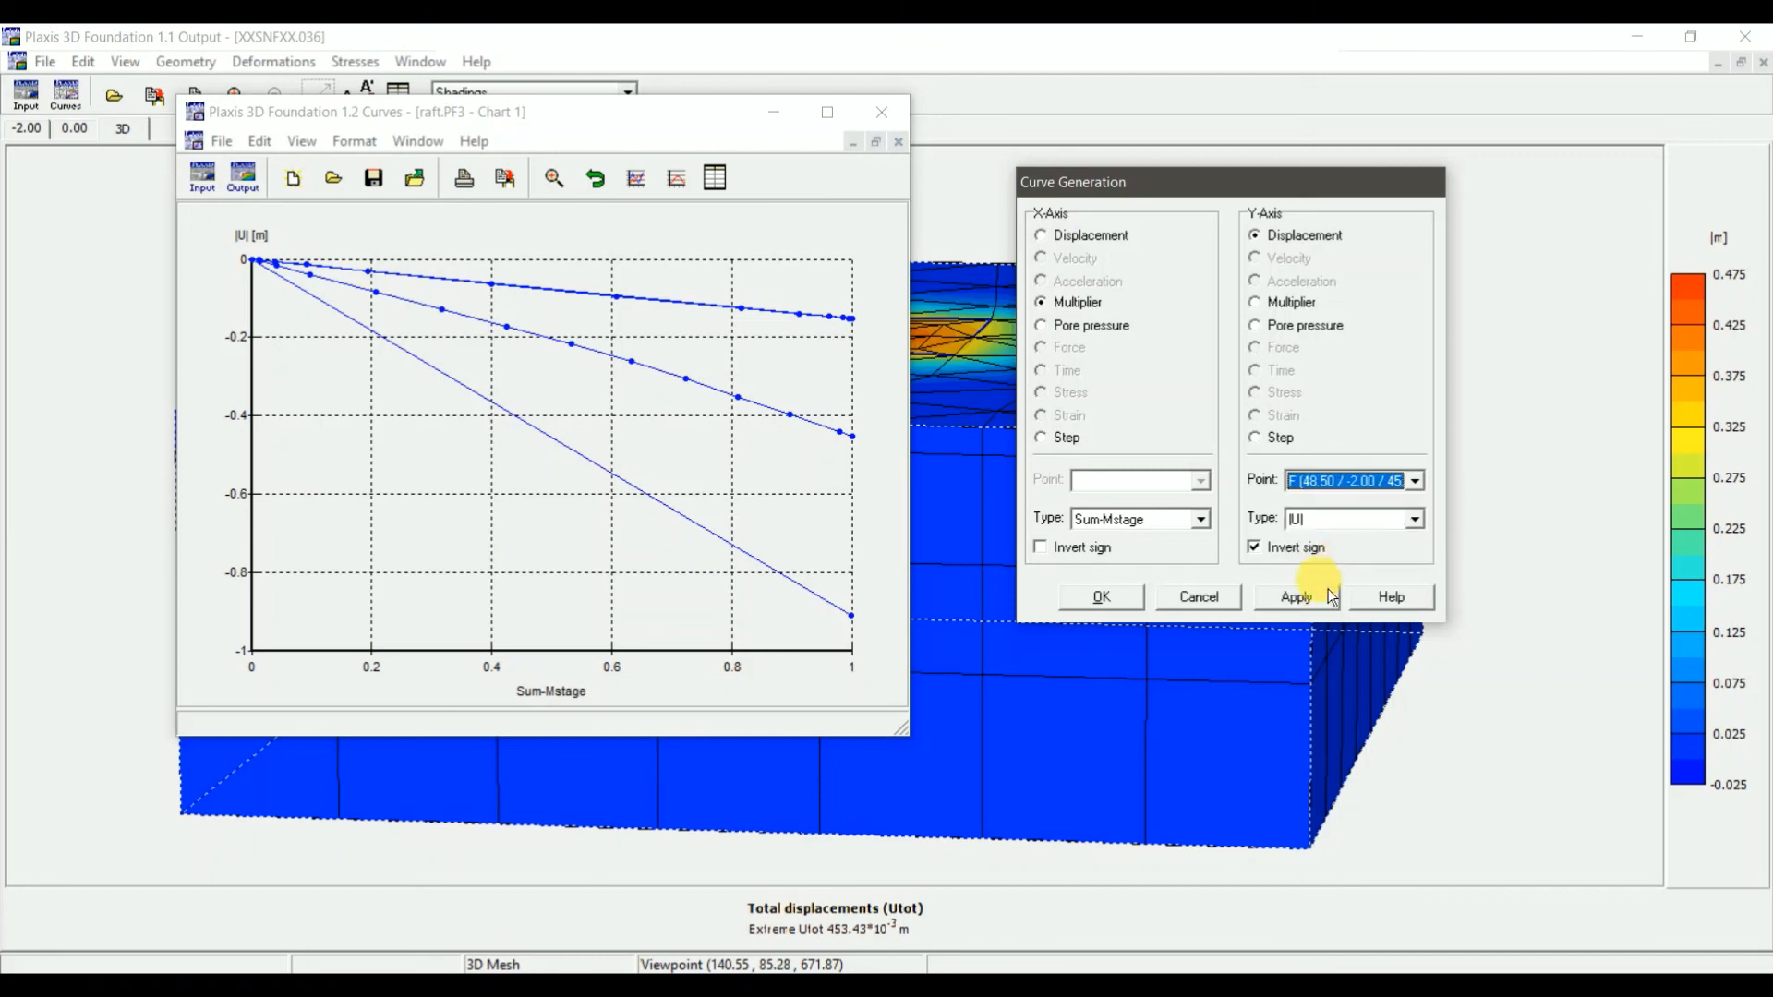
pyautogui.click(1317, 602)
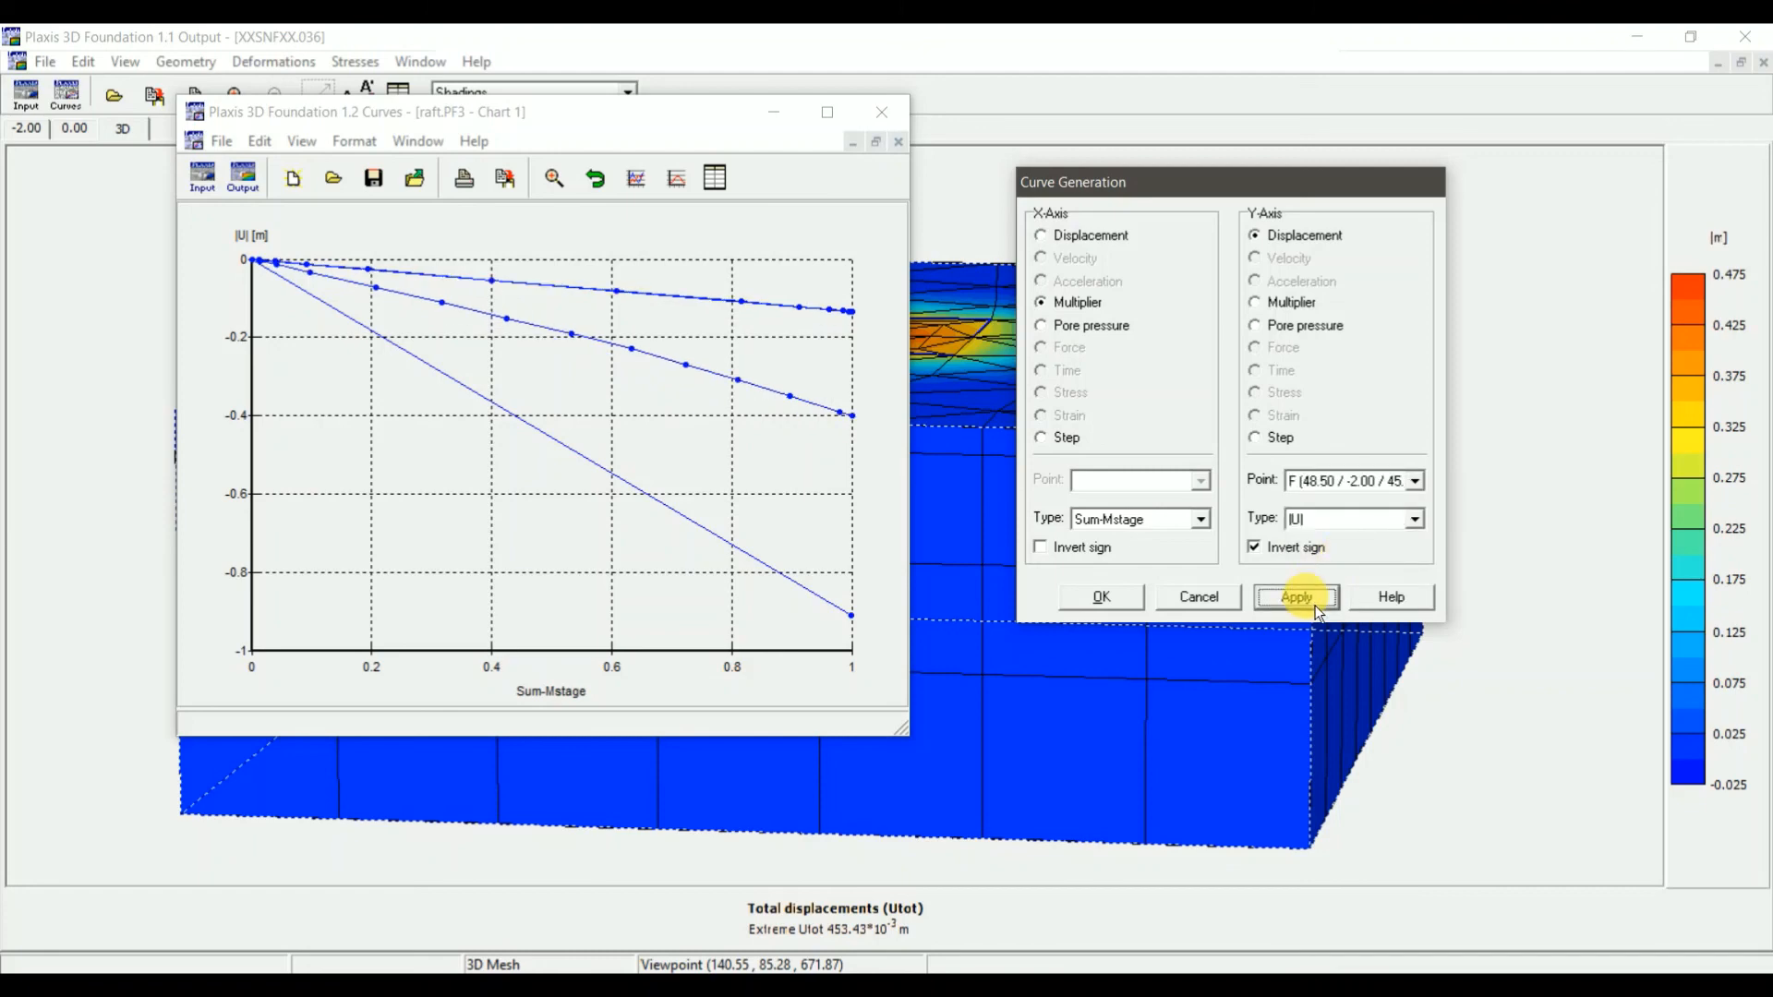
pyautogui.click(1343, 481)
pyautogui.click(1331, 579)
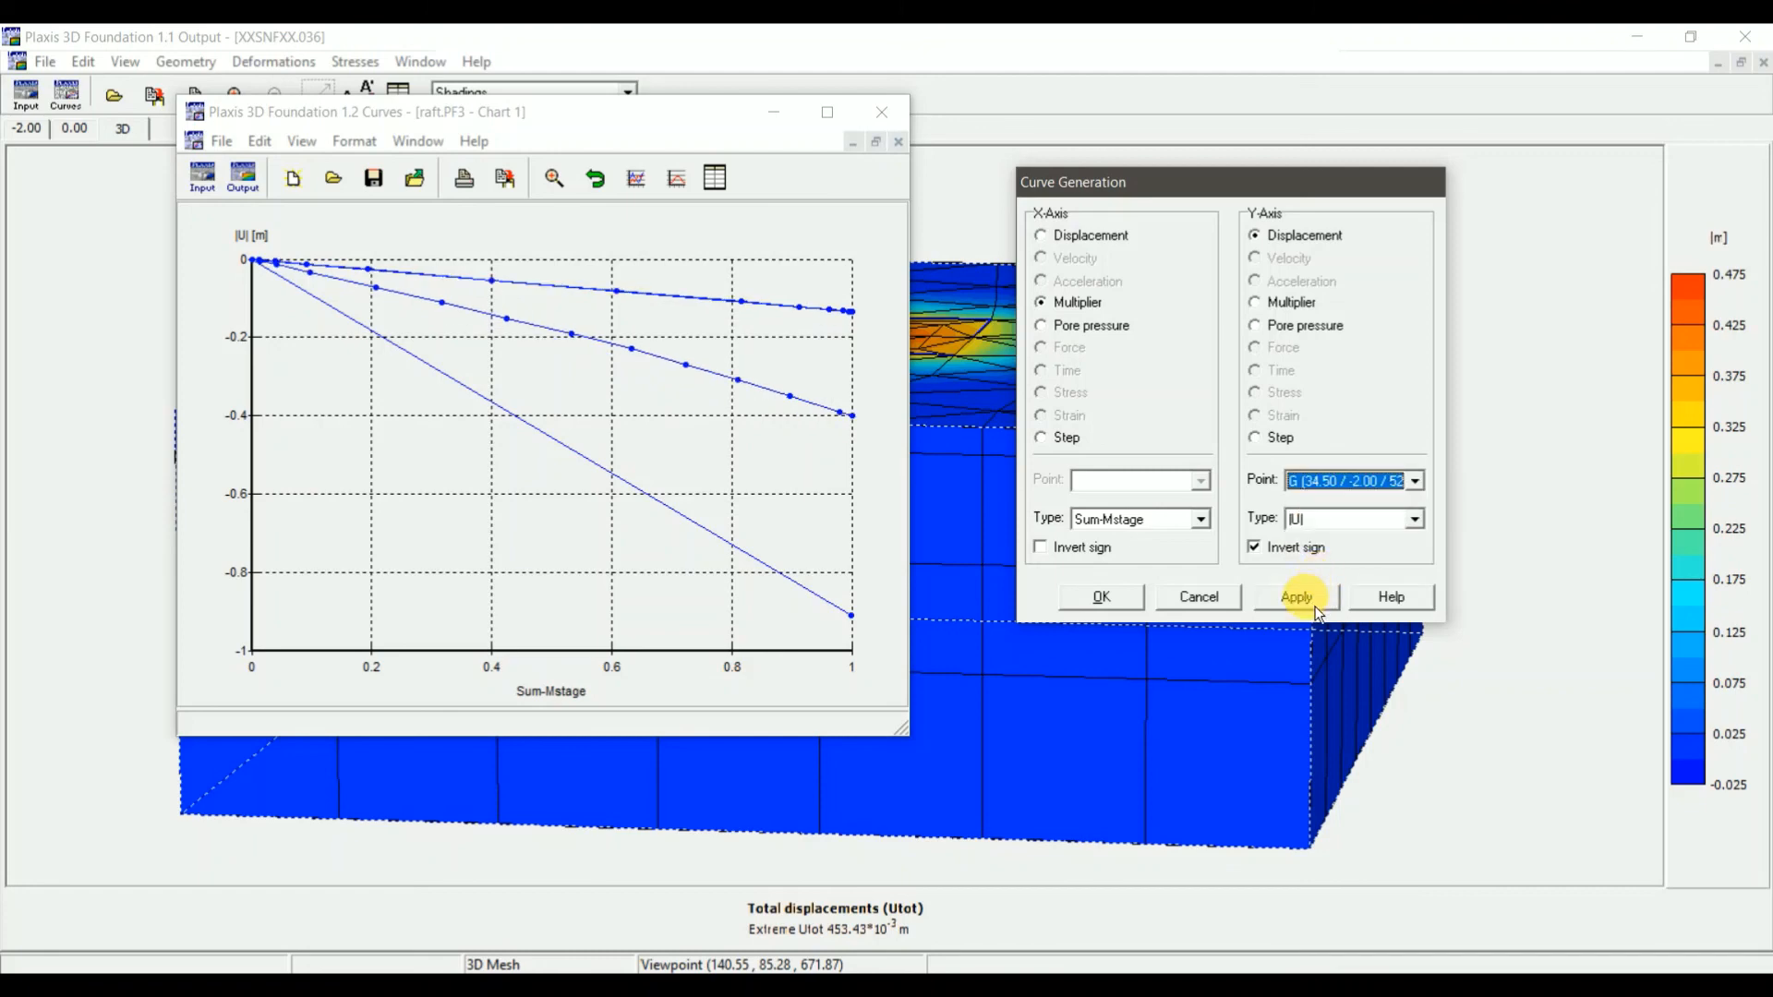
pyautogui.click(1296, 596)
# Plot the sign-inverted displacement |U| against Sum-Mstage for point H and for point I
pyautogui.click(1347, 487)
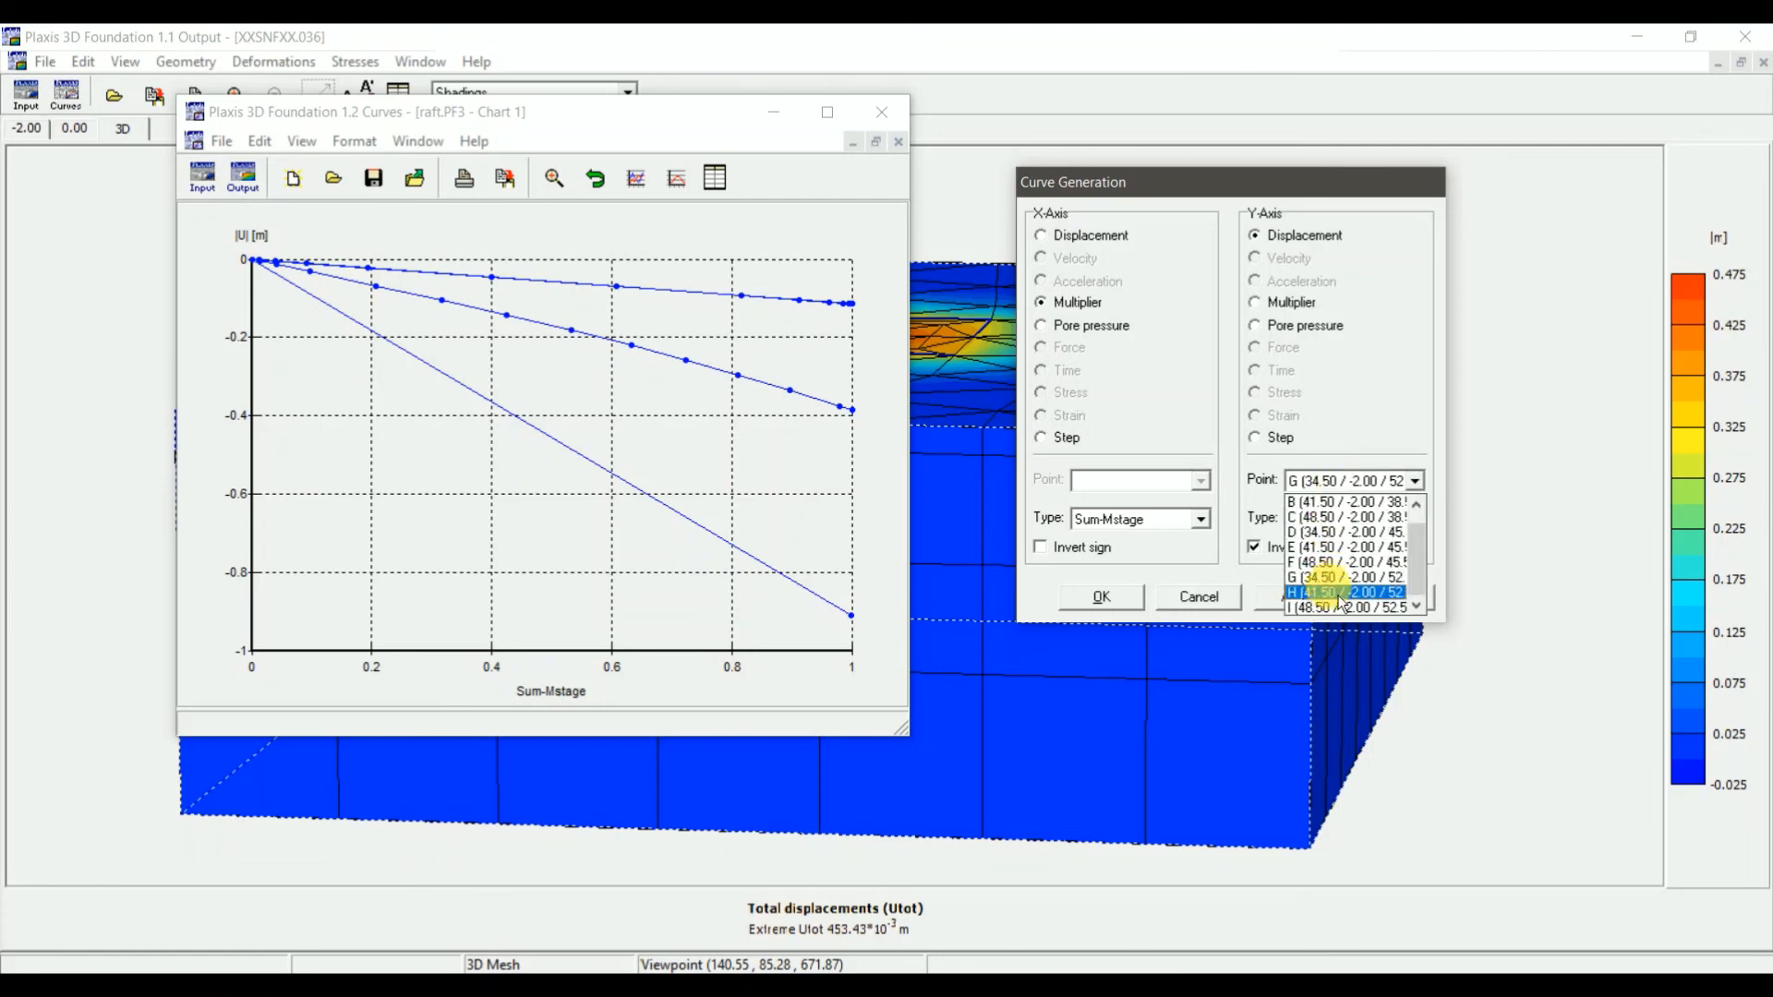
pyautogui.click(1324, 596)
pyautogui.click(1302, 599)
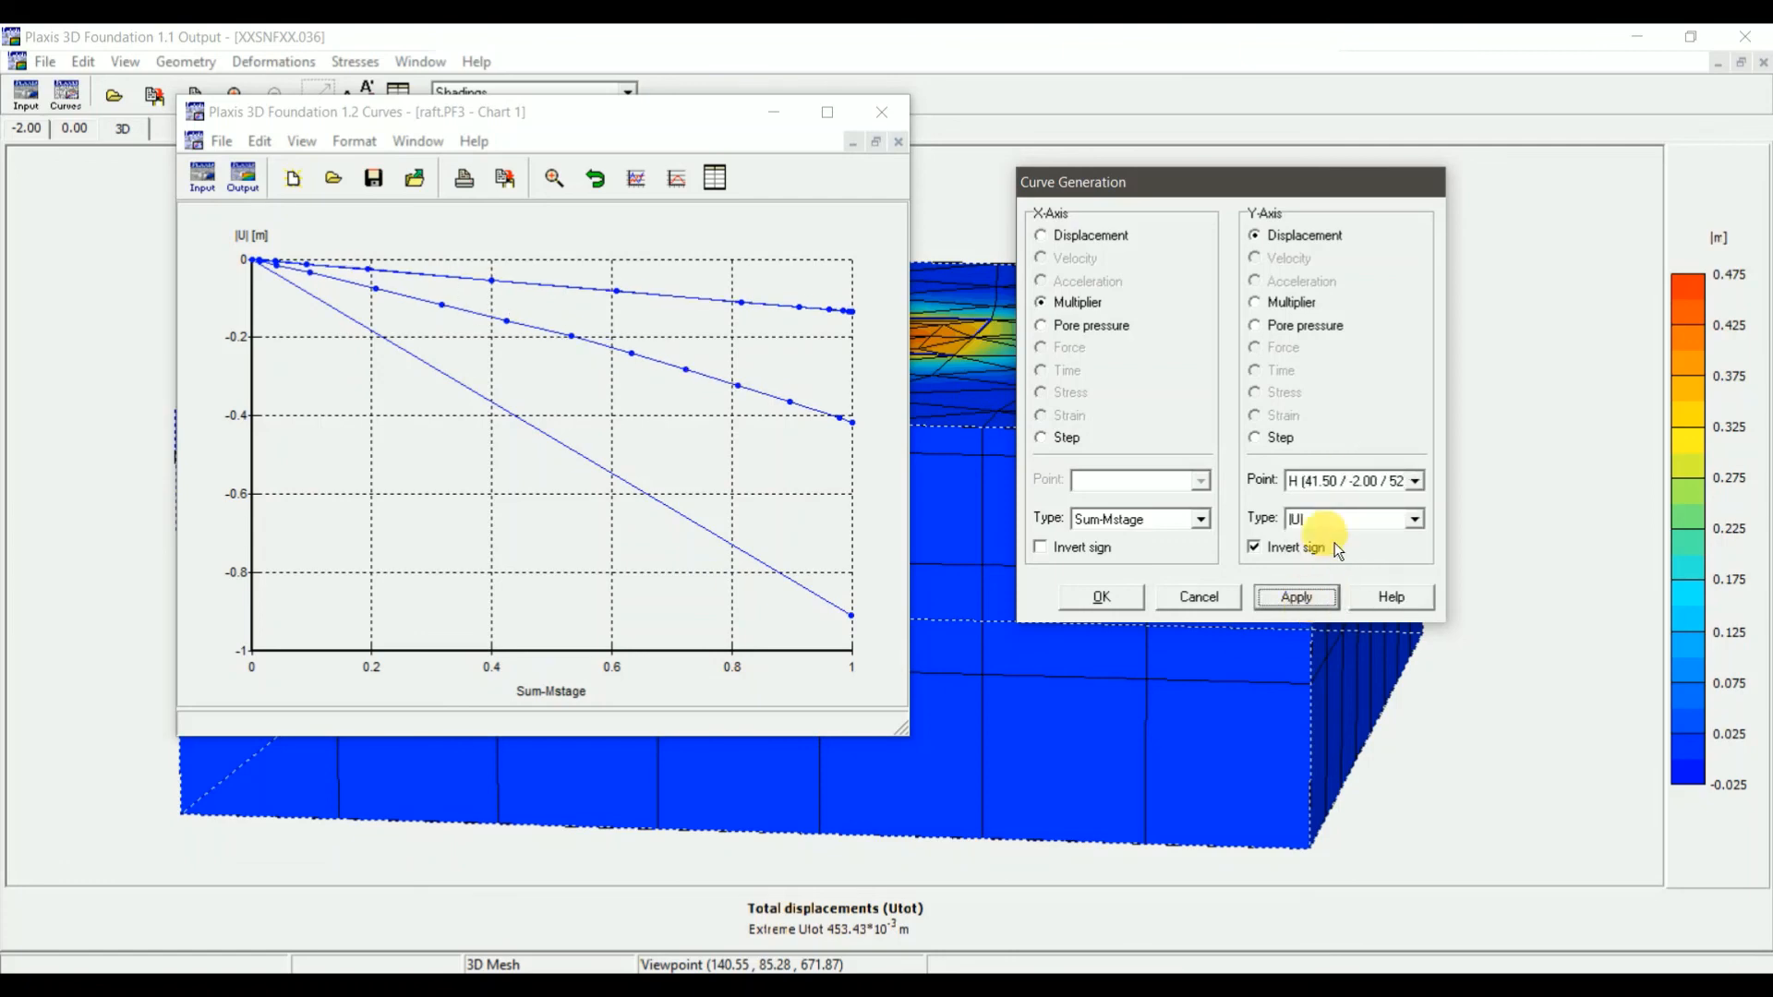
pyautogui.click(1332, 481)
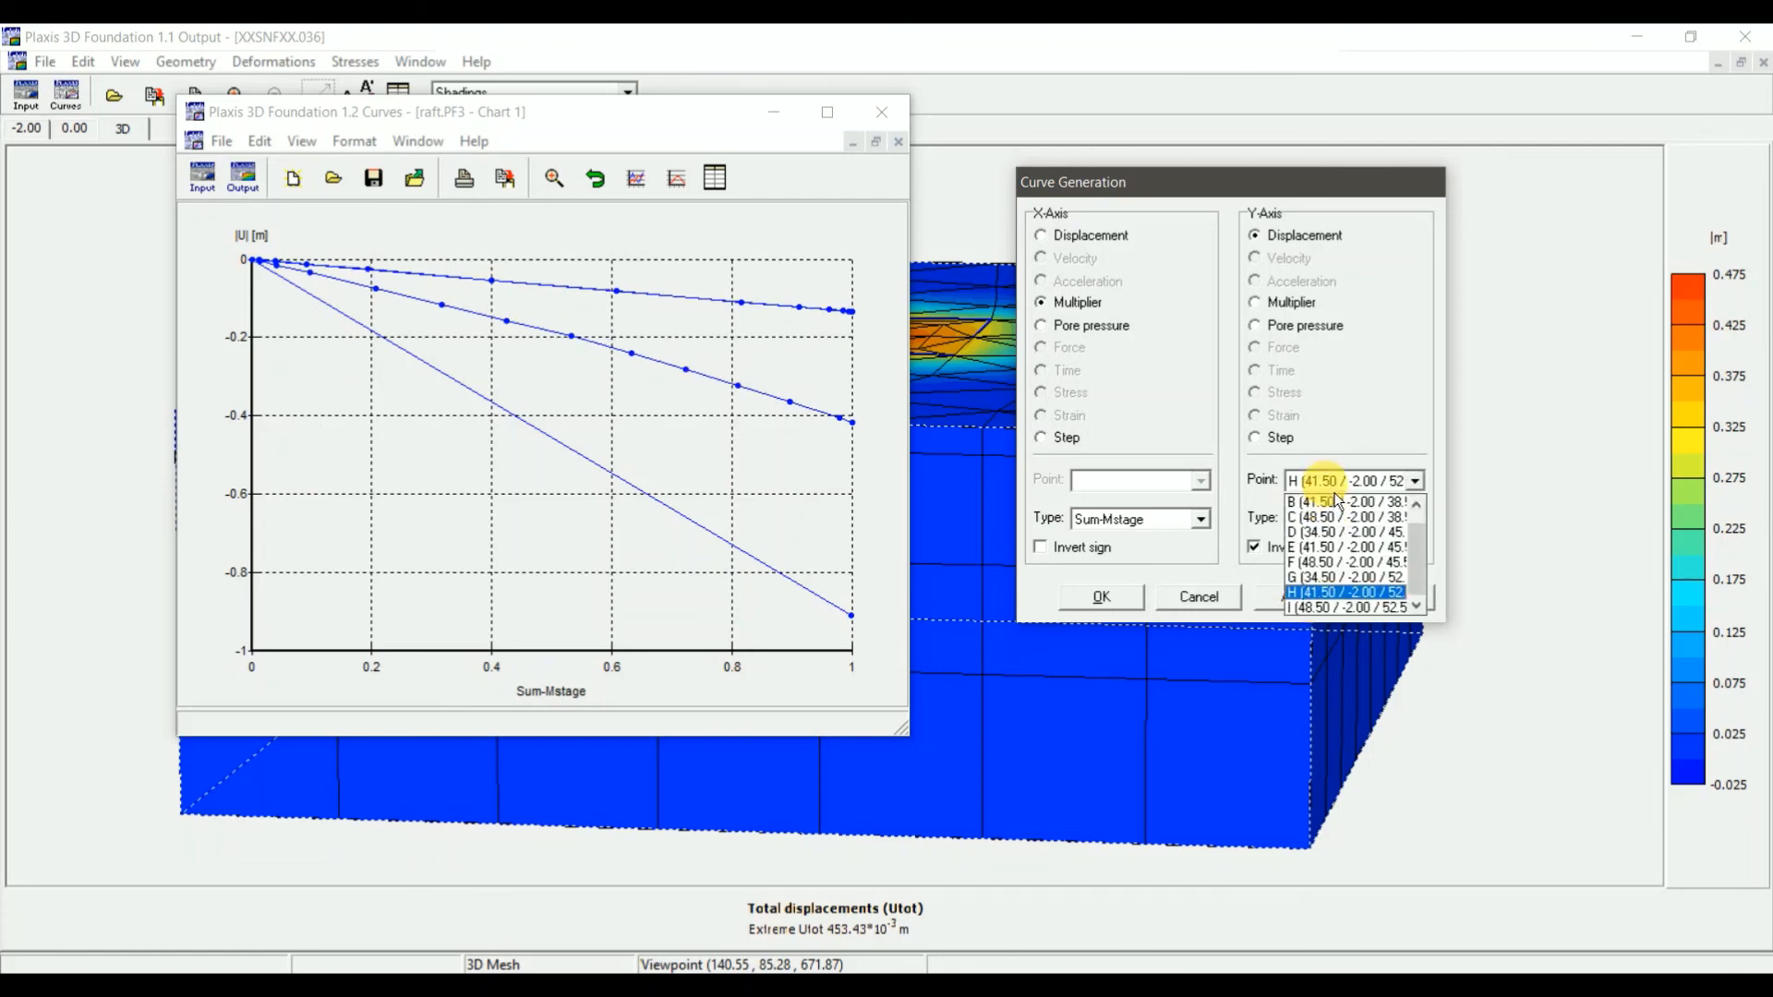
pyautogui.click(1321, 607)
pyautogui.click(1297, 600)
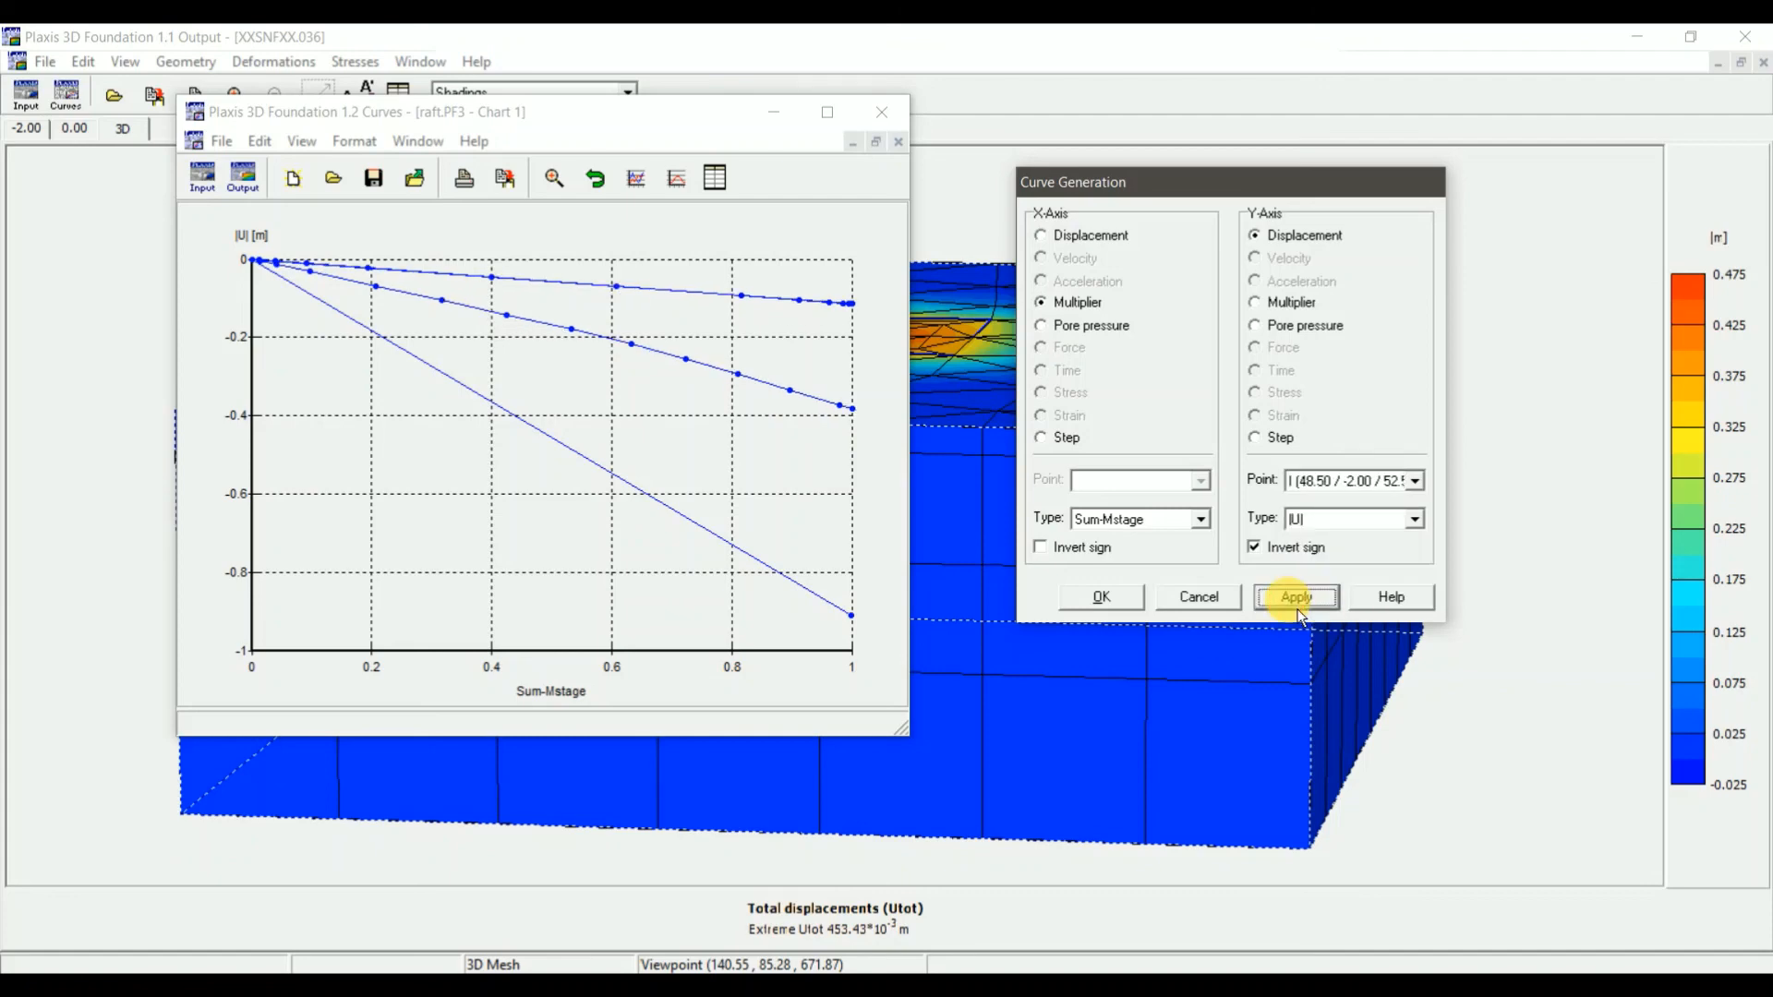
# Change the x-axis multiplier to PPMax for point I and finish generating the chart
pyautogui.click(1197, 521)
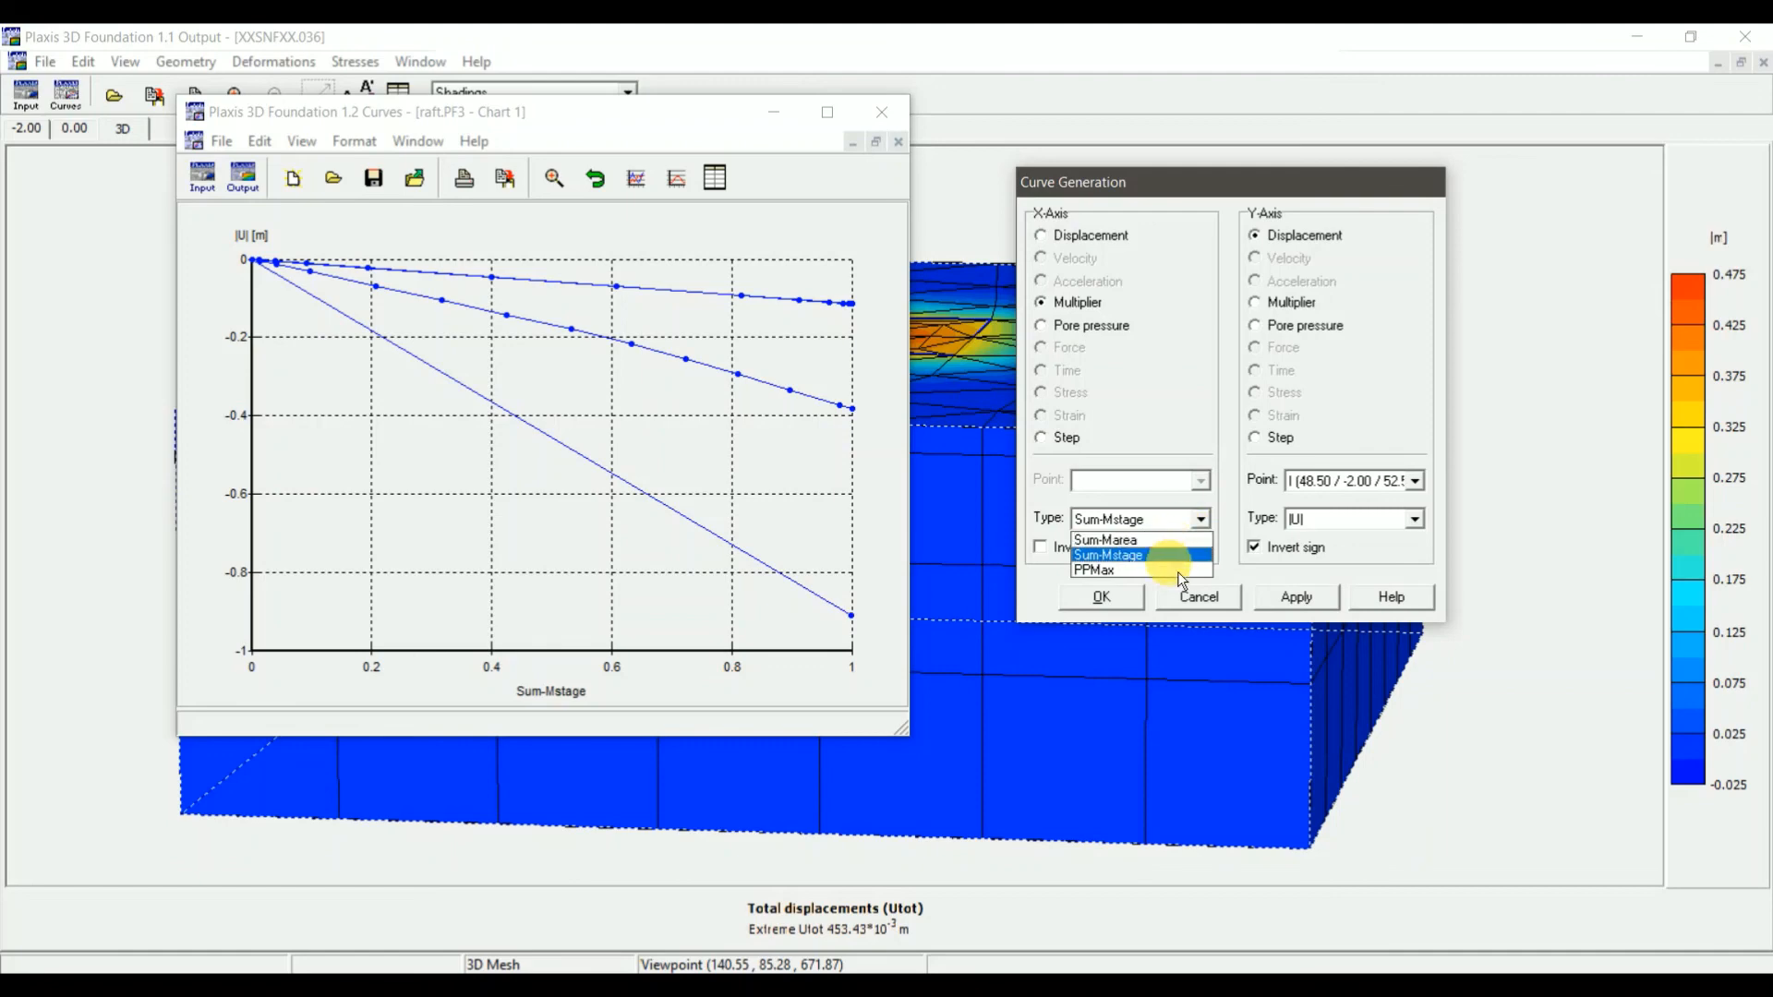
pyautogui.click(1177, 571)
pyautogui.click(1308, 605)
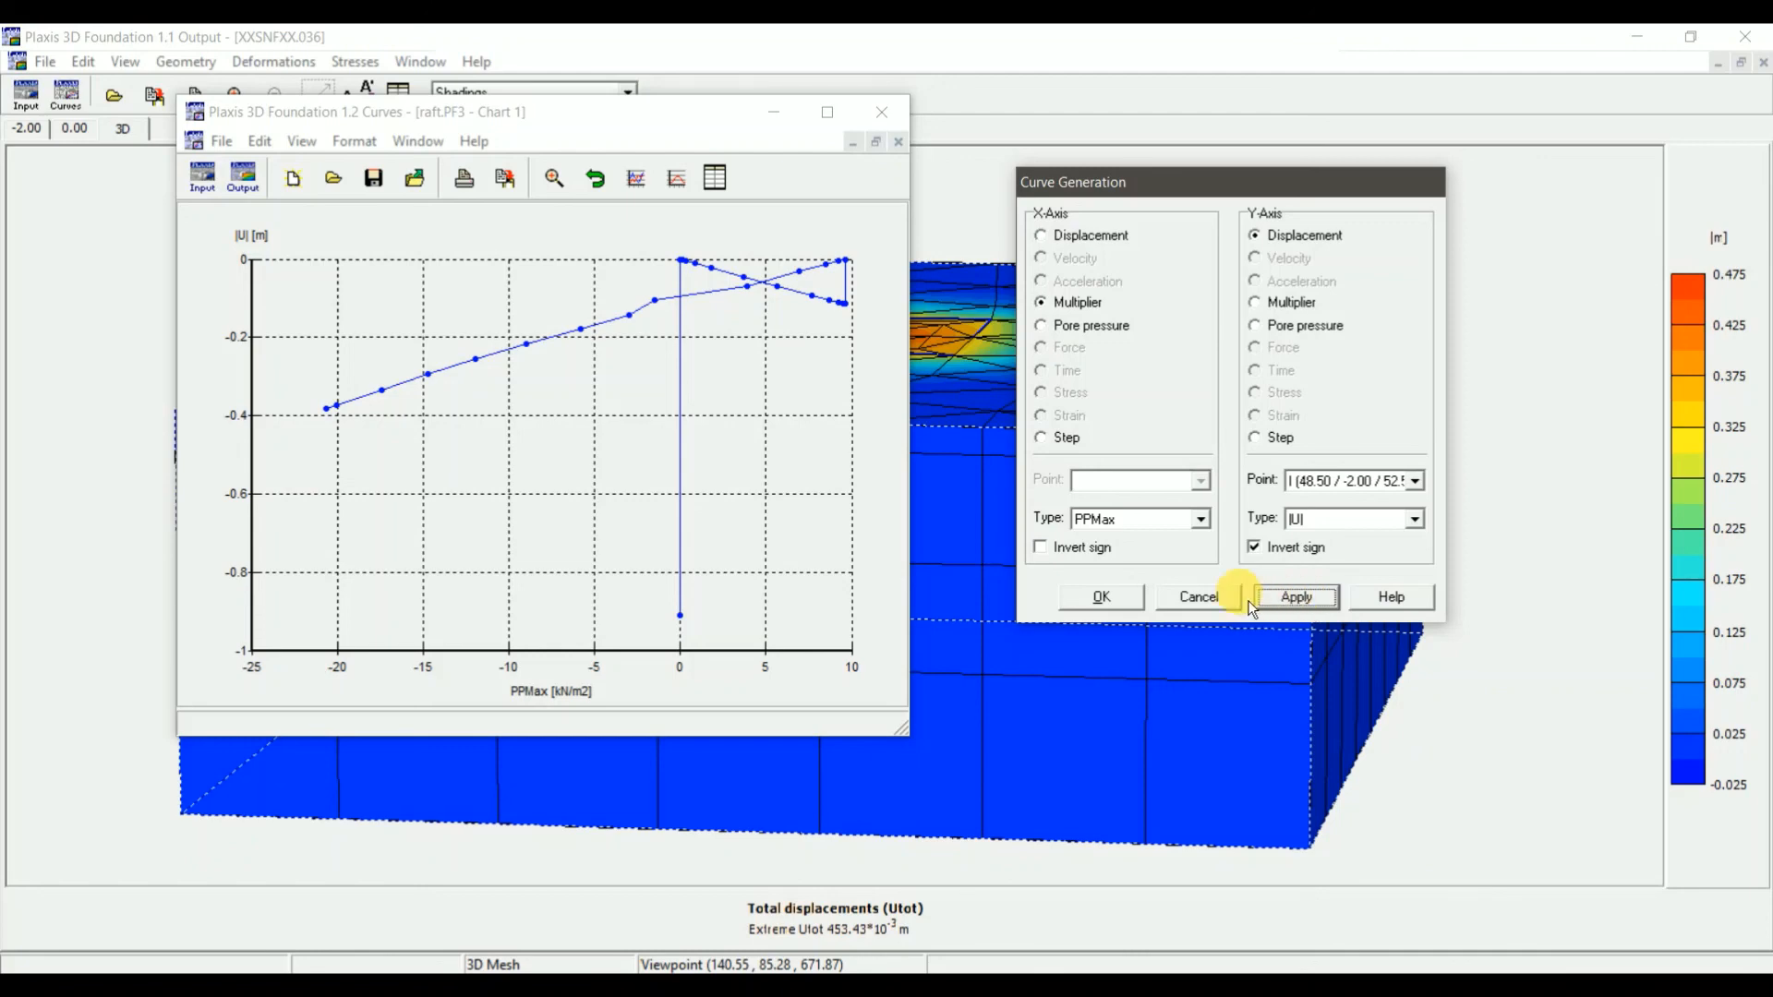
pyautogui.click(1139, 601)
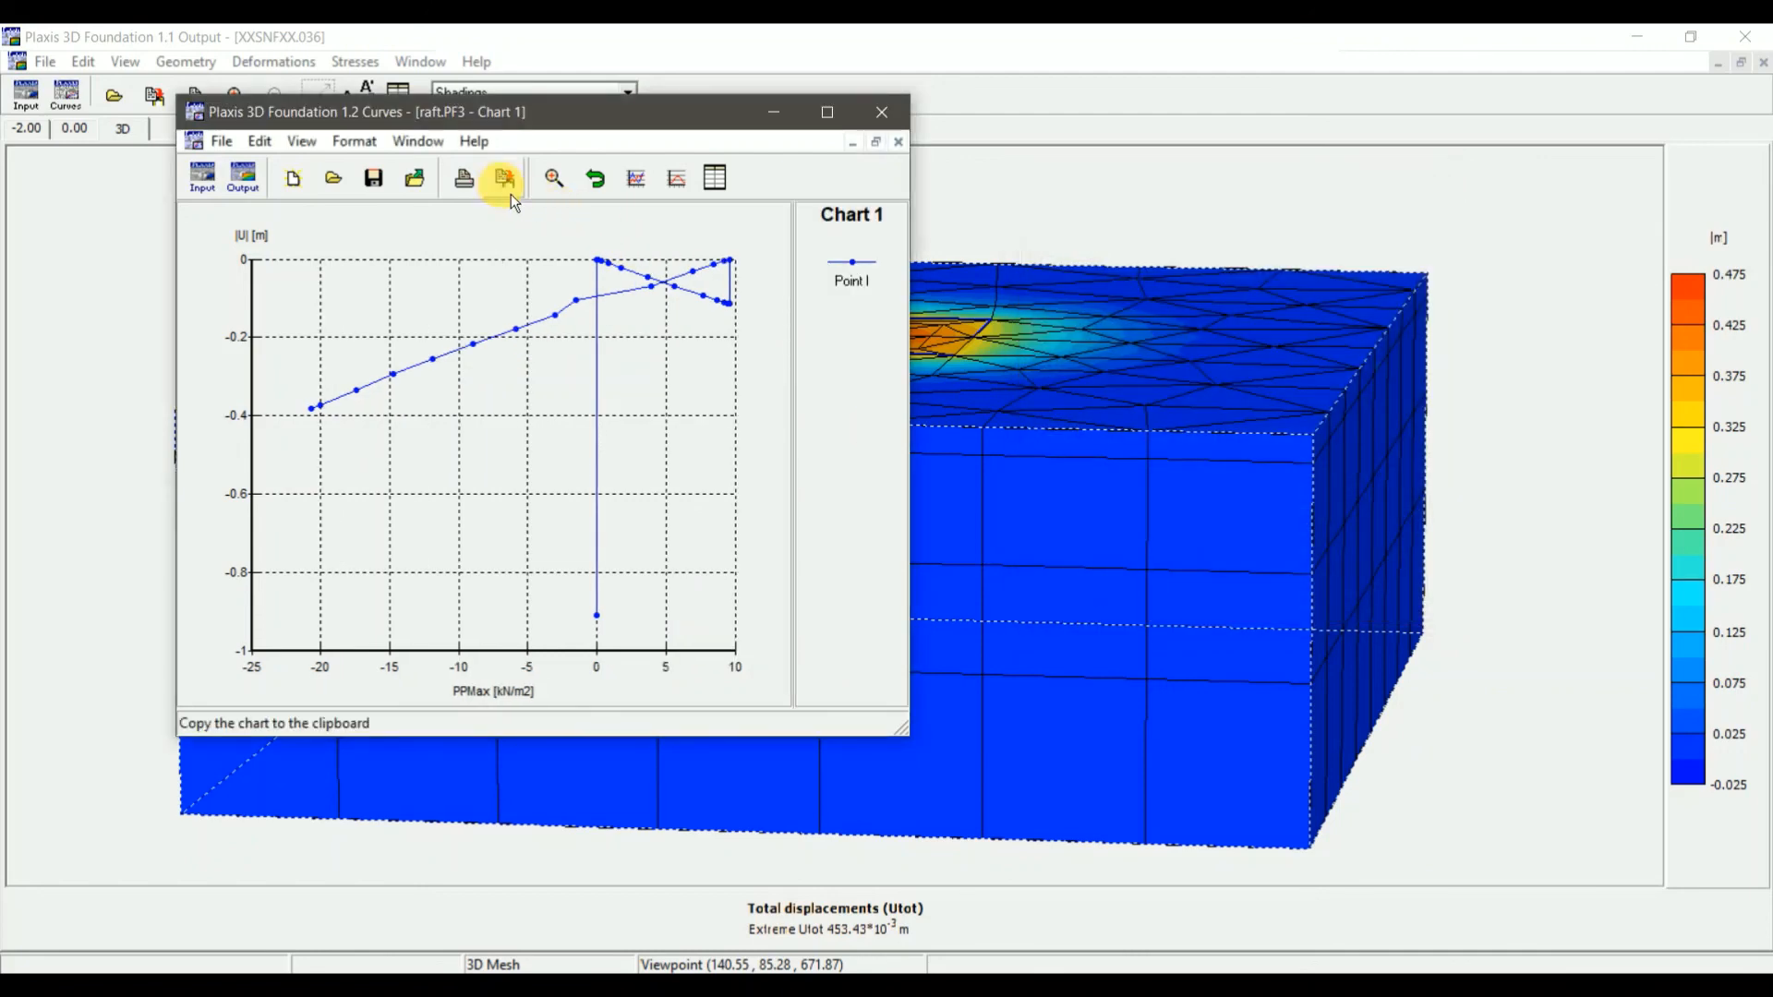
# Limit the Point I curve to the Initial phase by excluding the excavation and loading phases in the curve settings
pyautogui.click(679, 183)
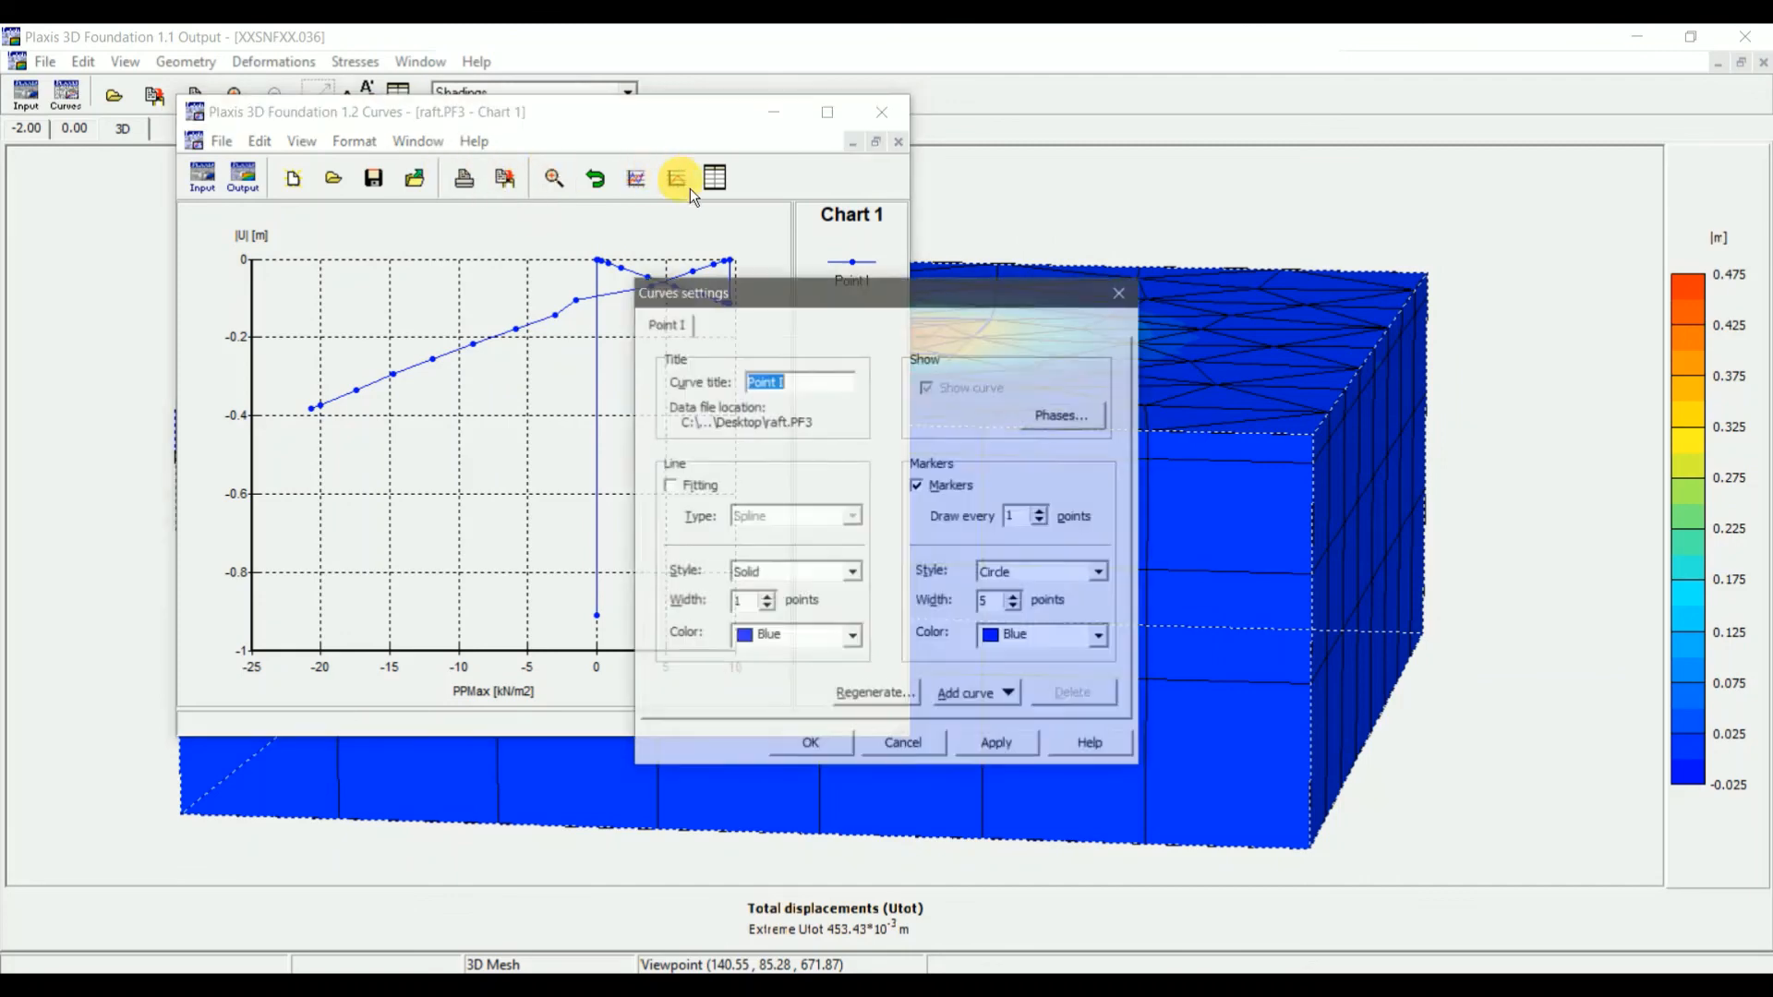
pyautogui.click(1050, 426)
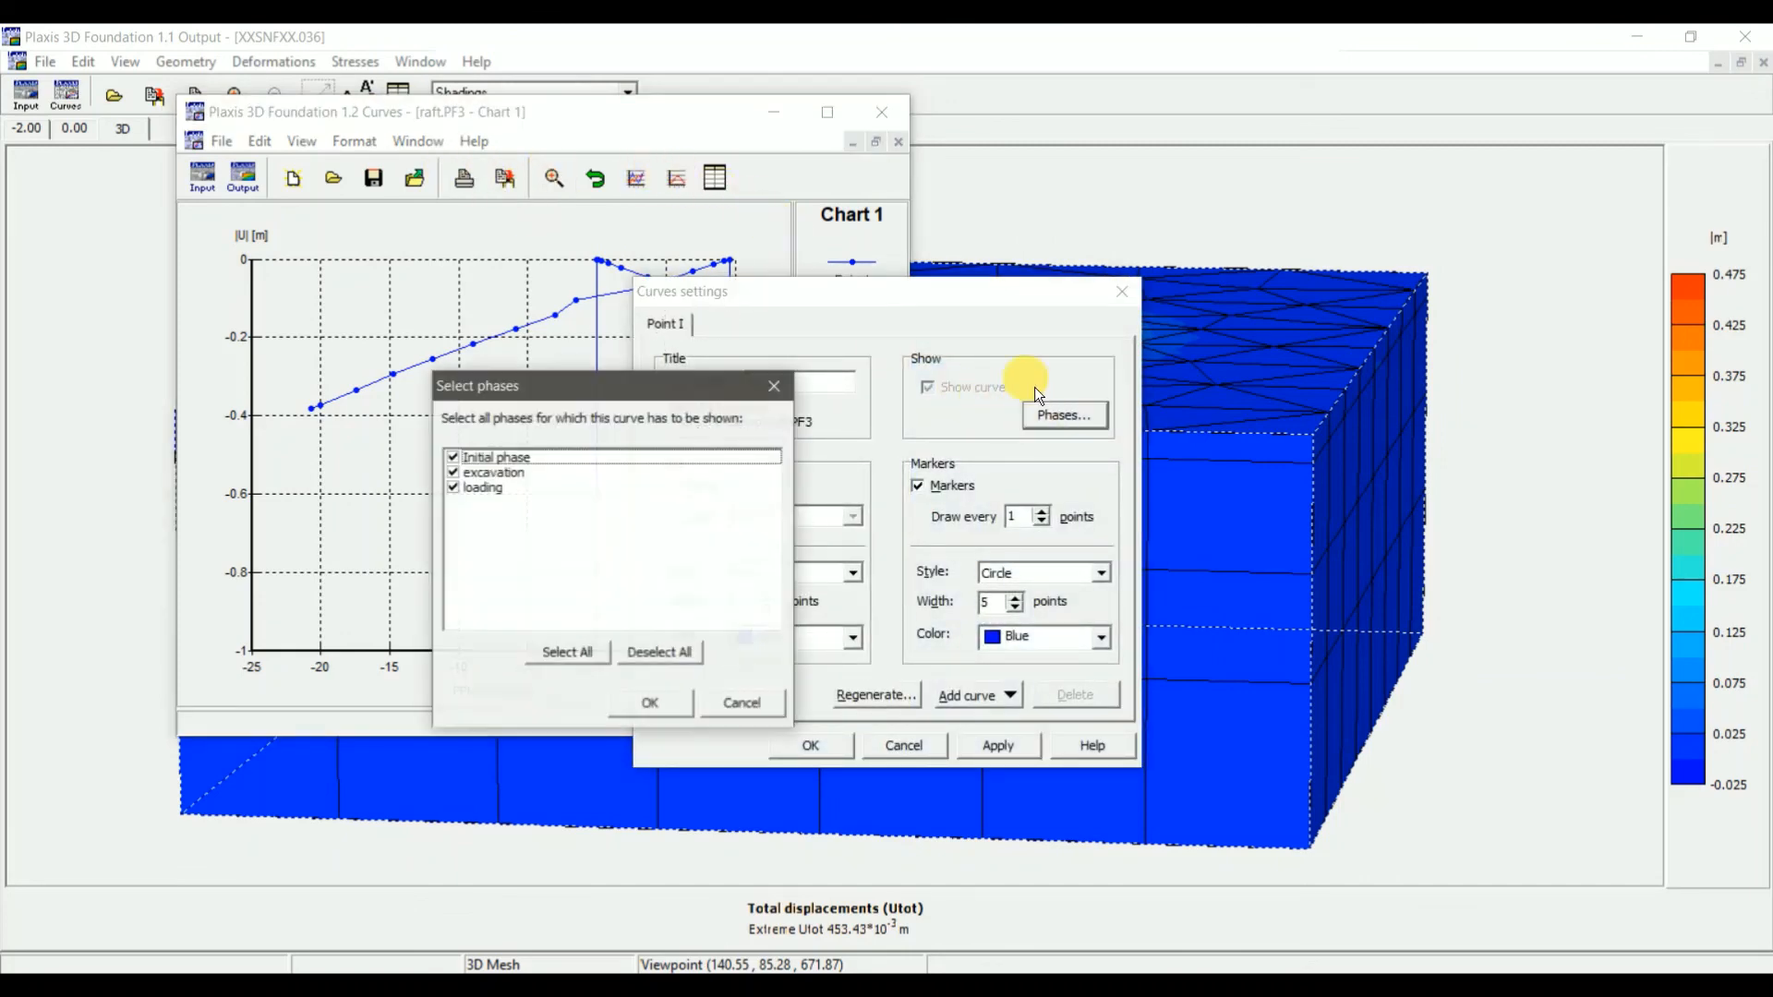
pyautogui.moveTo(586, 399); pyautogui.dragTo(995, 319)
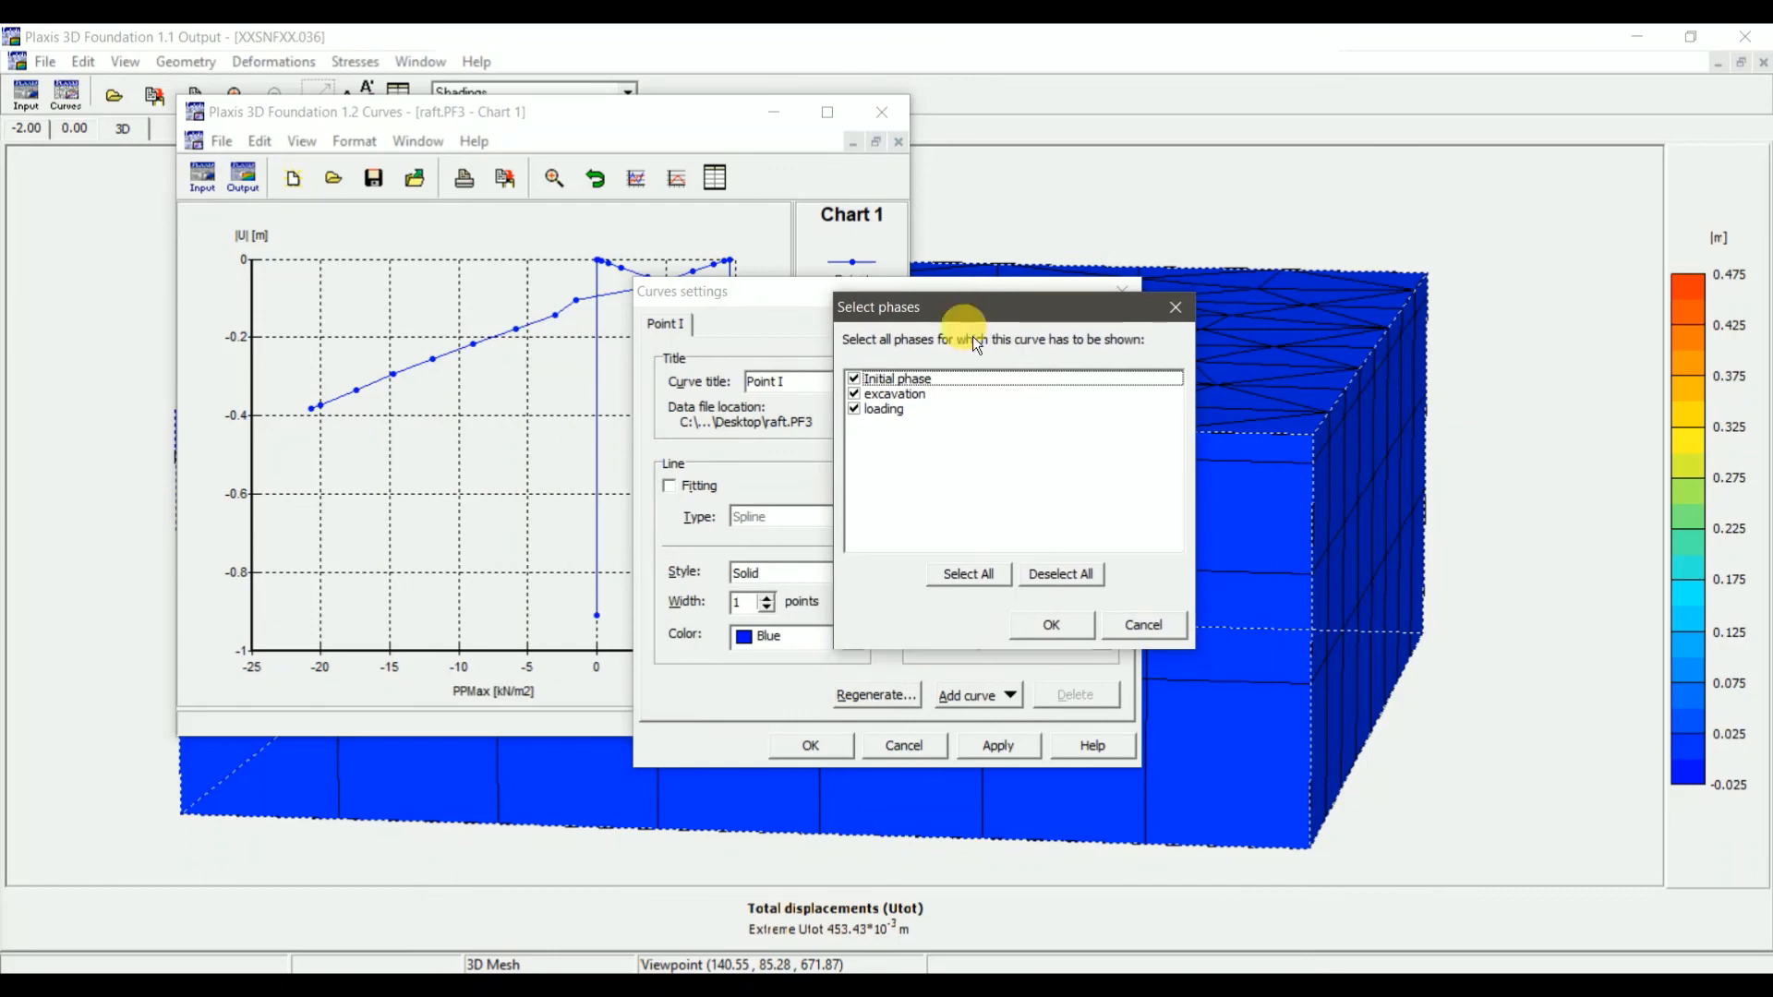
pyautogui.click(855, 395)
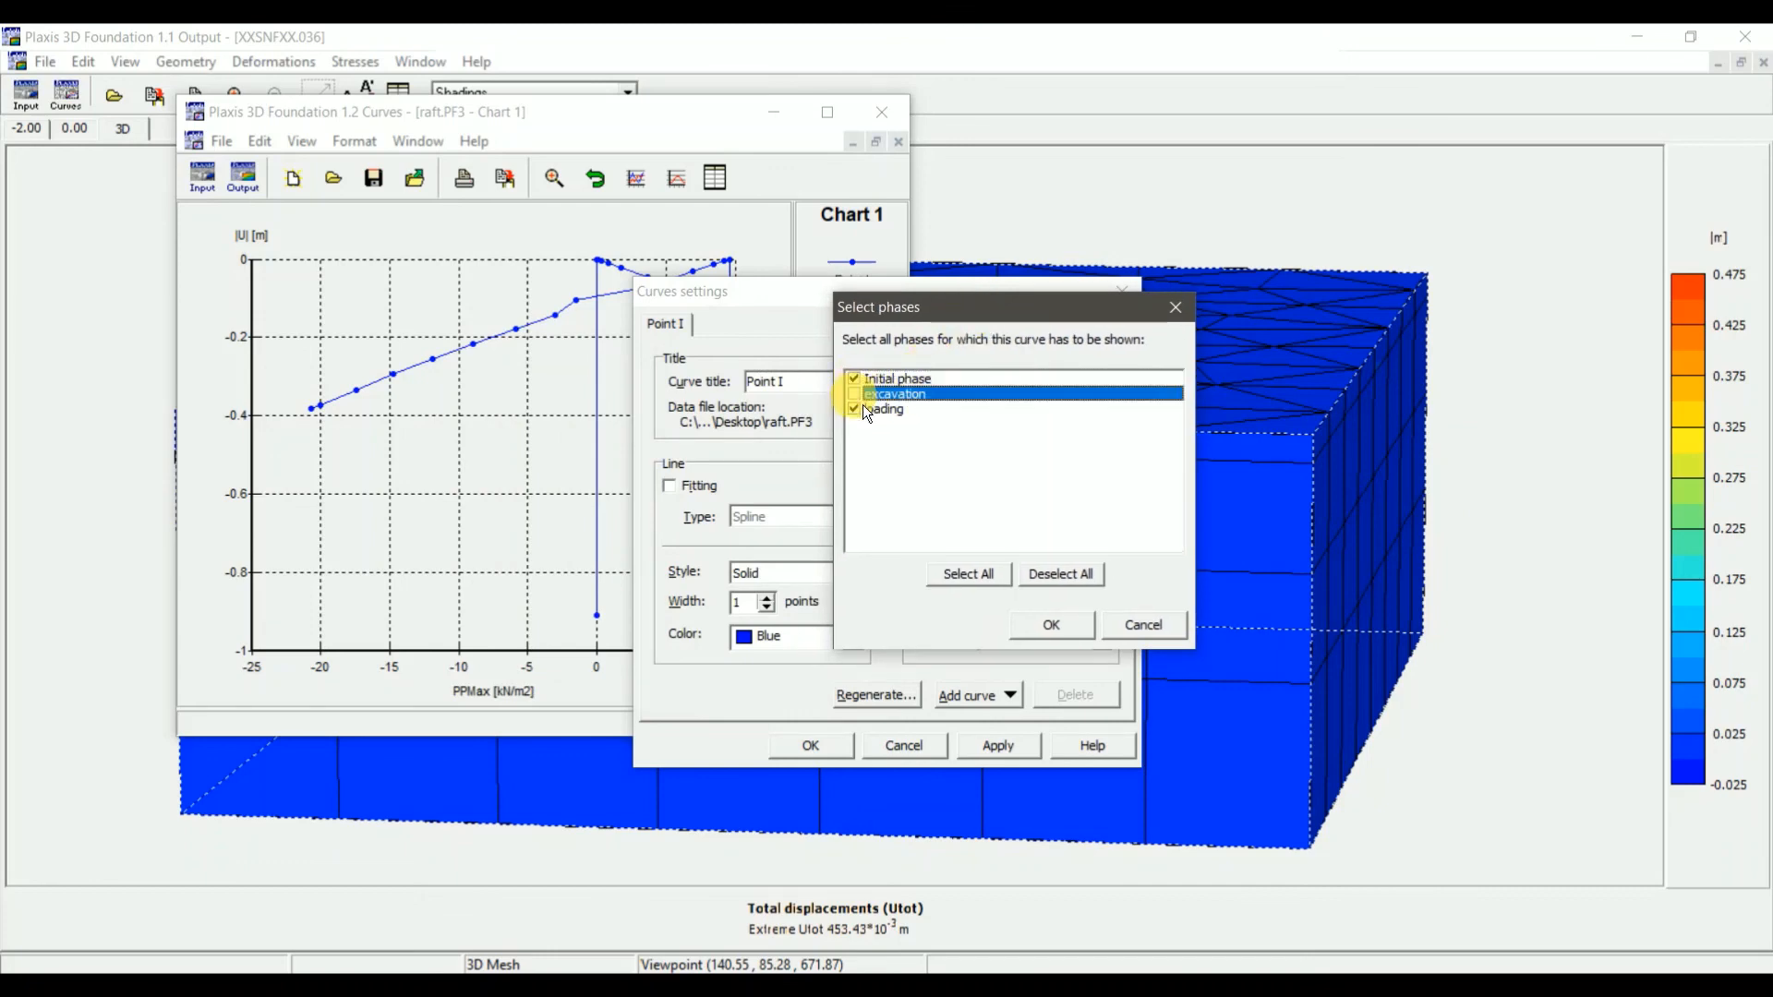
pyautogui.click(855, 409)
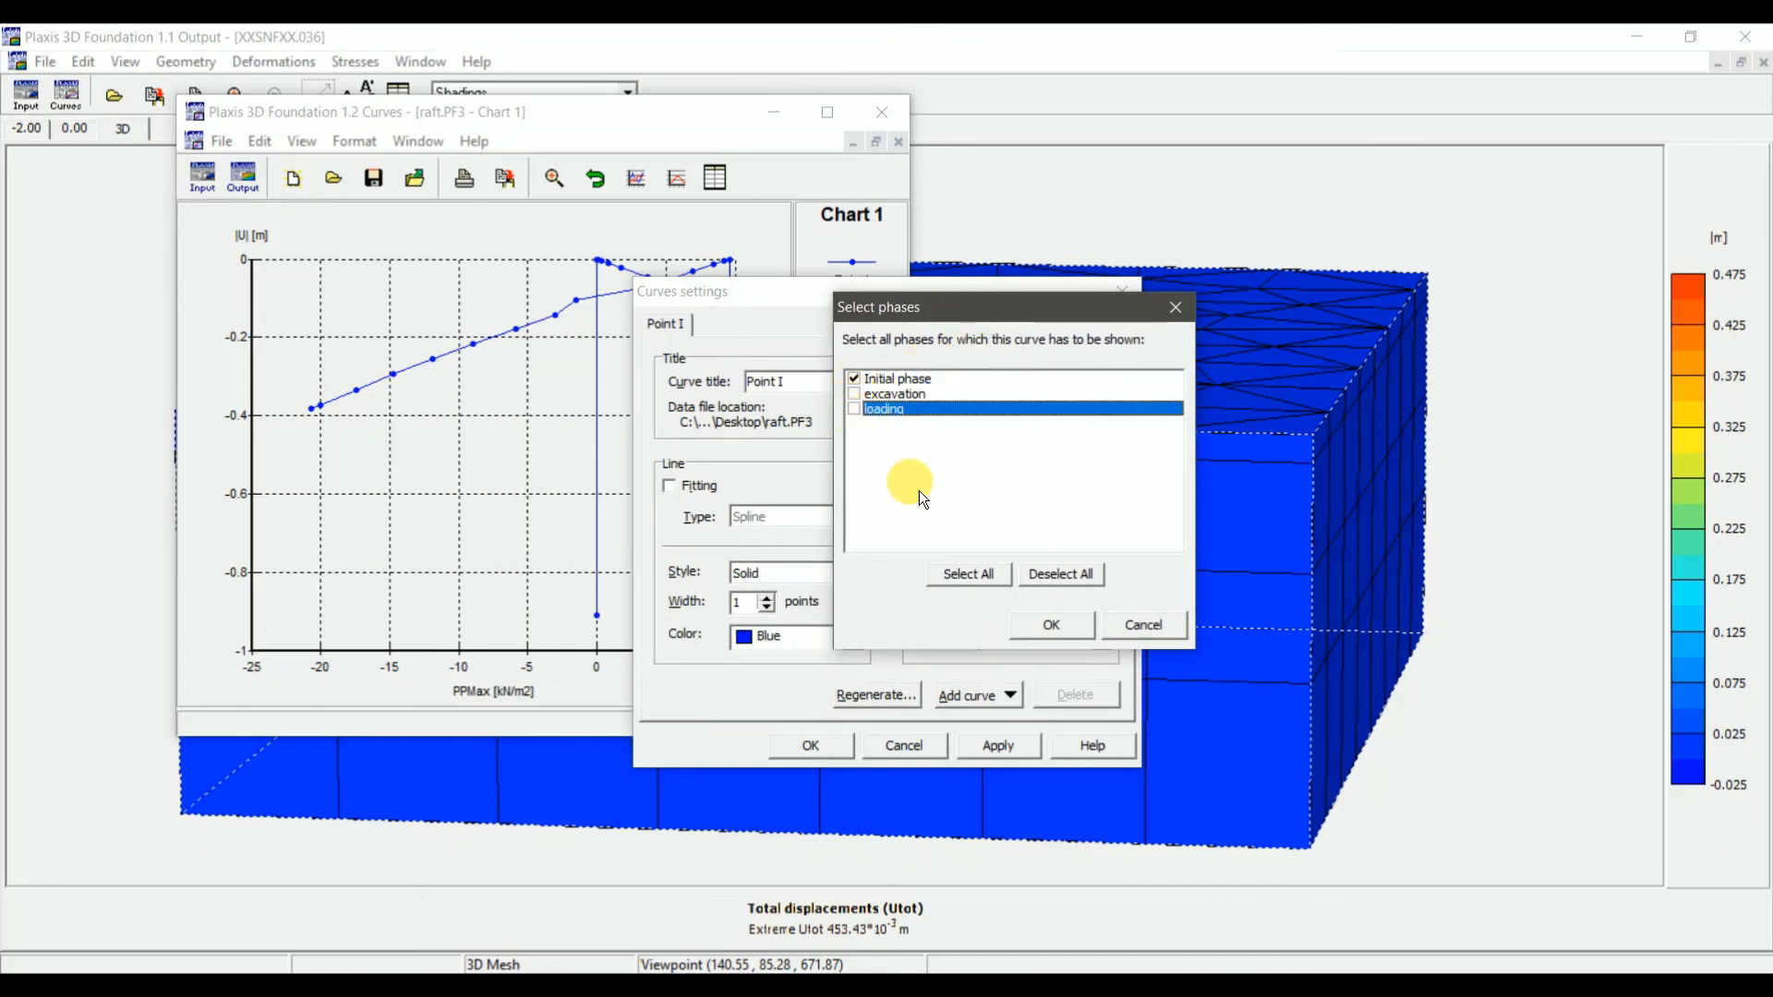
pyautogui.click(1053, 635)
pyautogui.click(989, 757)
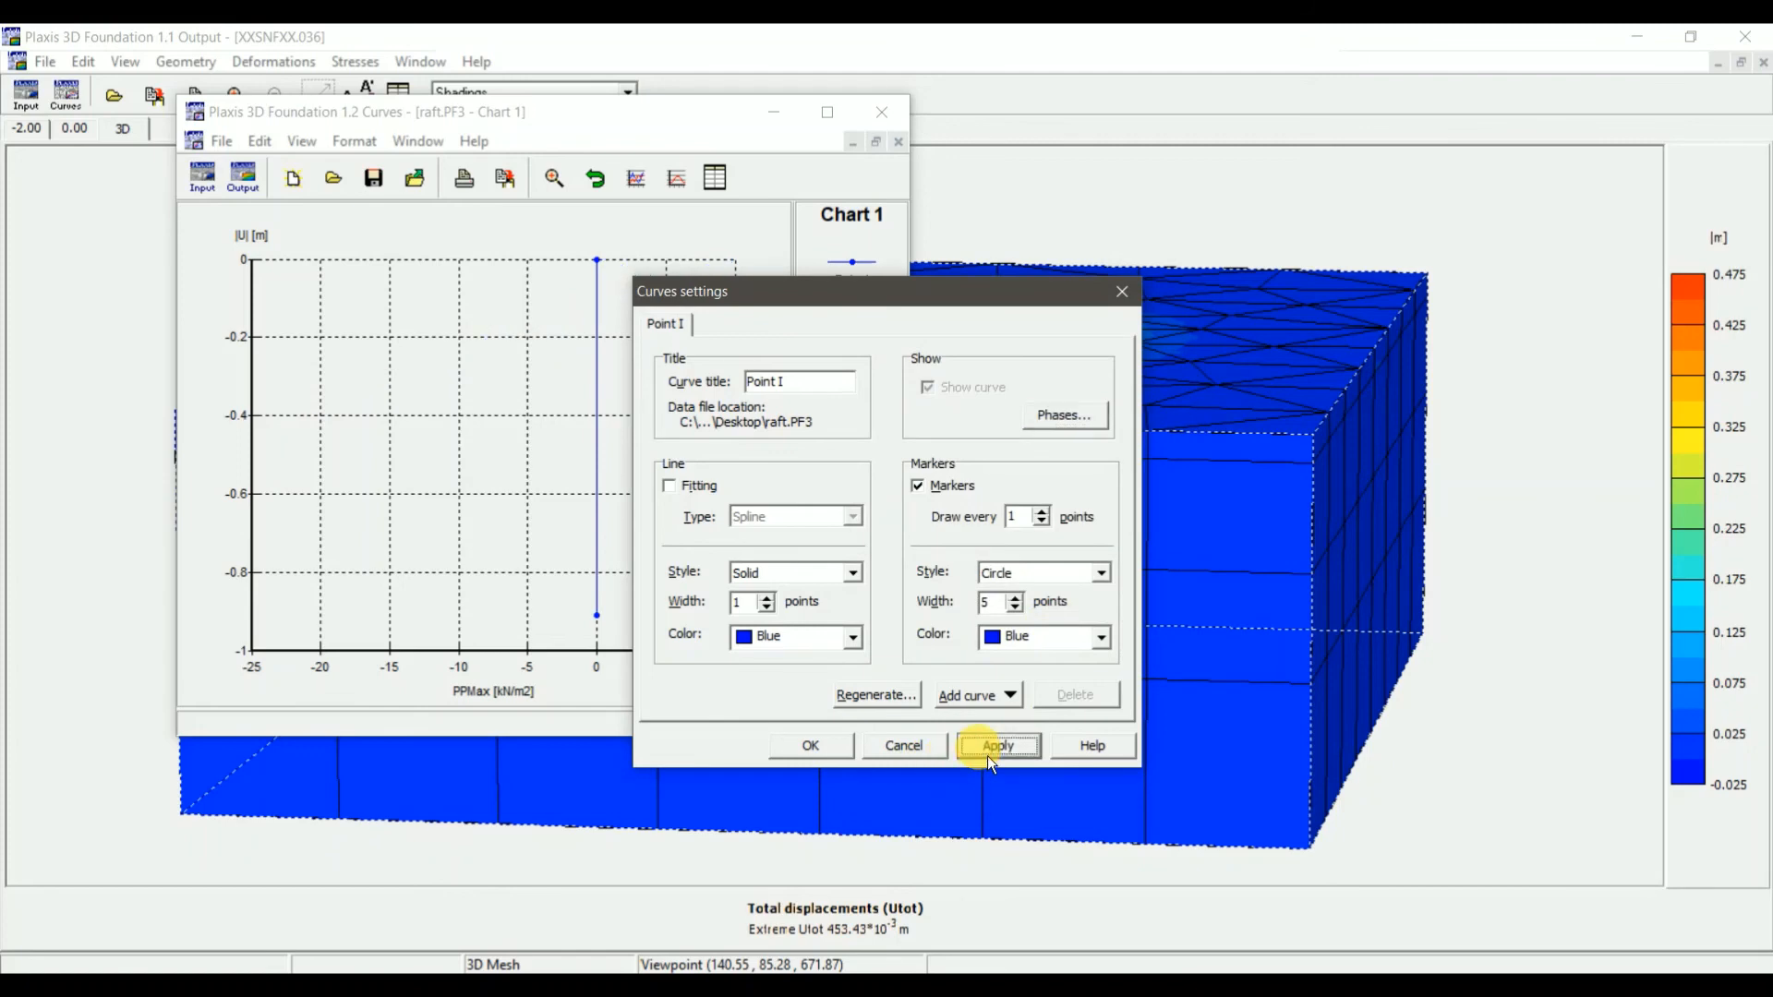
# Show the Point I curve for the excavation phase only, moving the settings dialogs clear of the chart
pyautogui.moveTo(907, 297); pyautogui.dragTo(1132, 180)
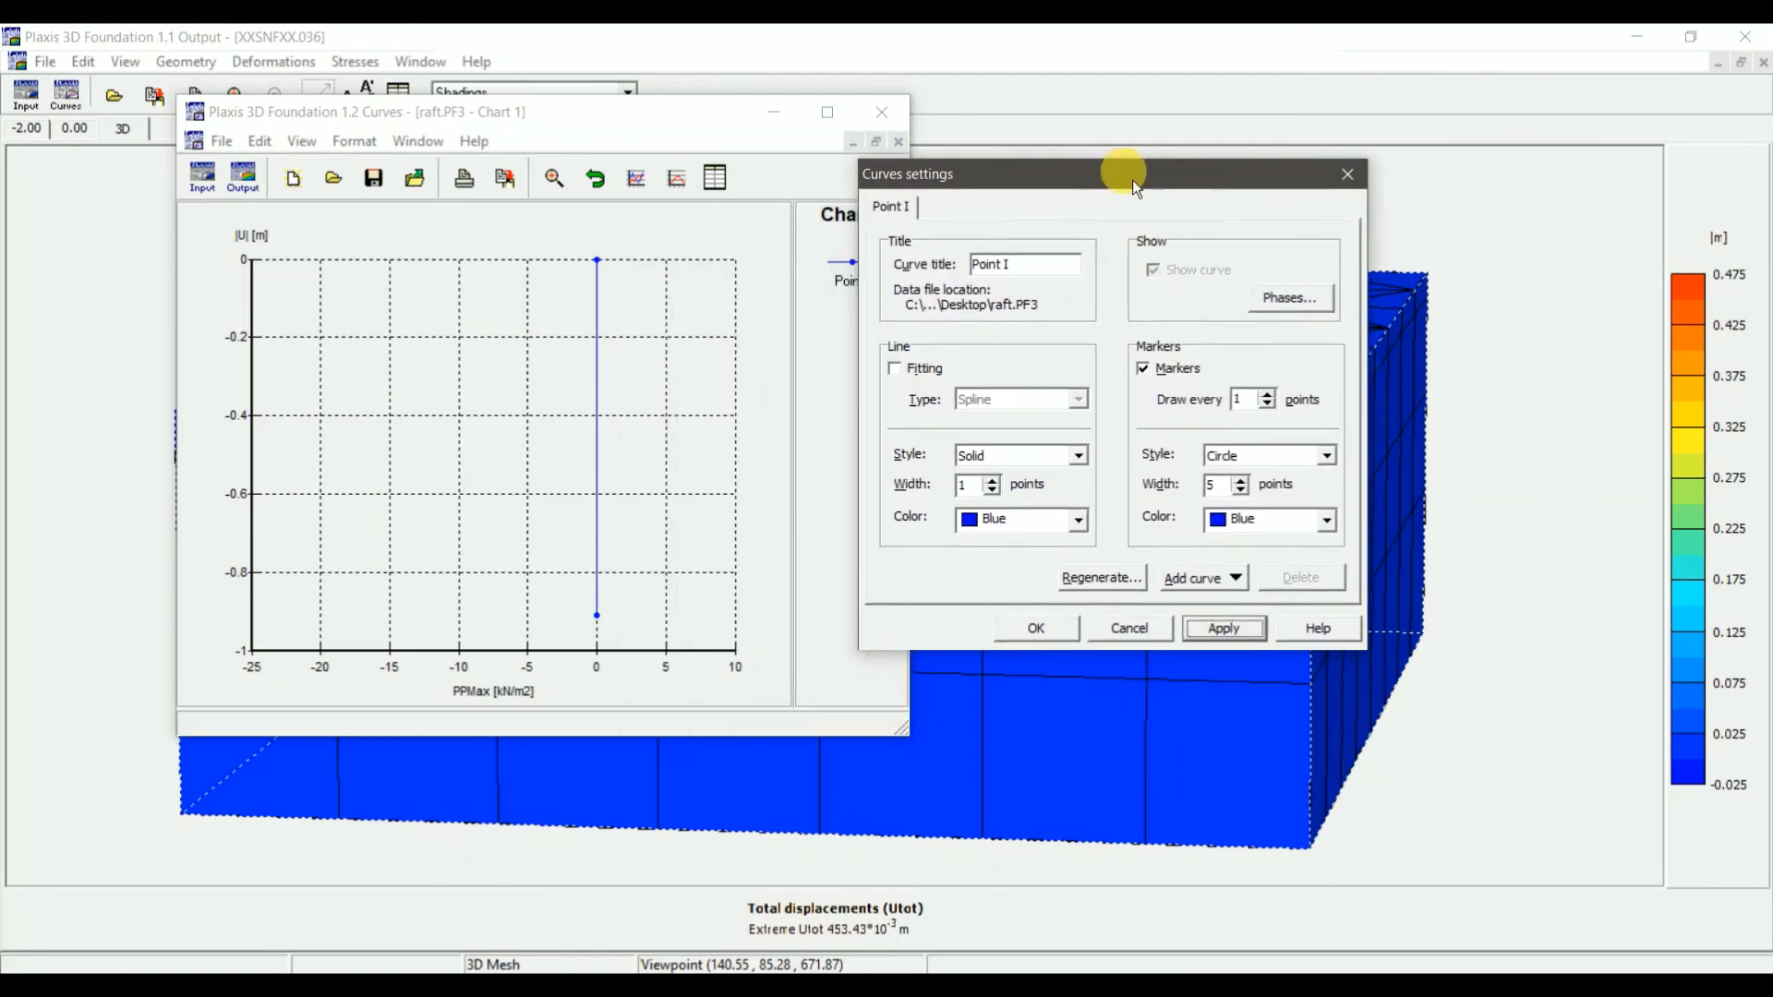
pyautogui.click(1290, 298)
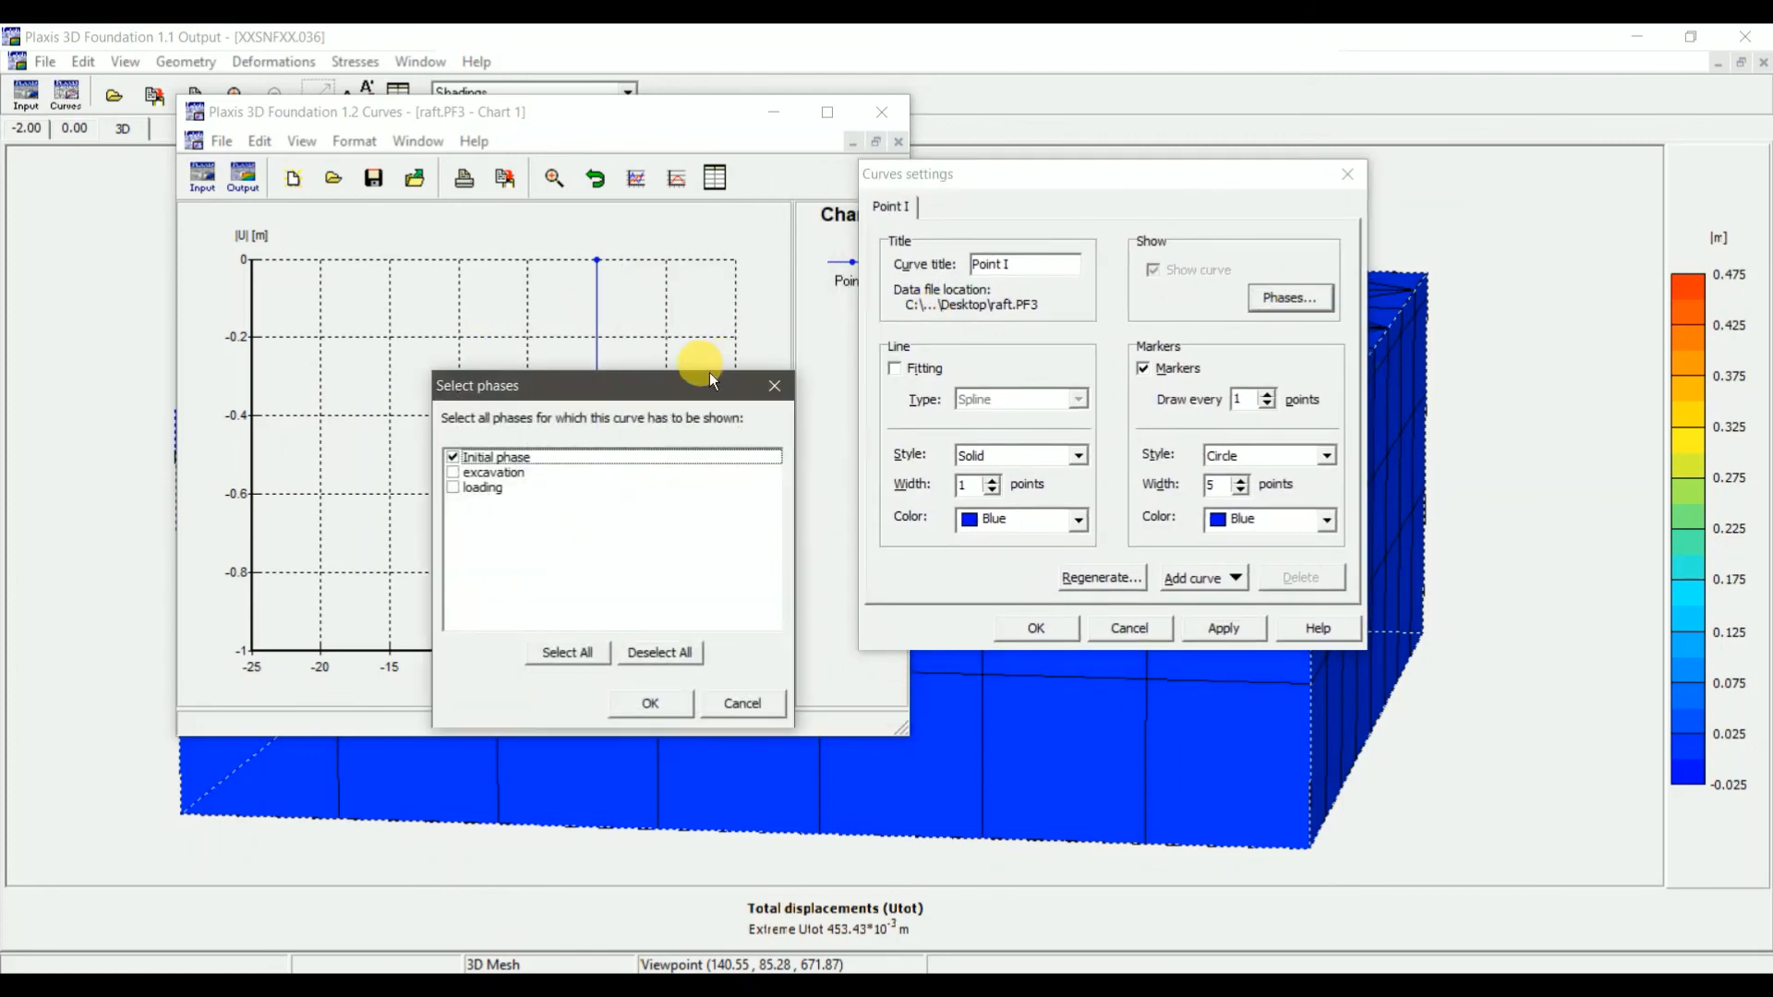
pyautogui.moveTo(691, 388); pyautogui.dragTo(1288, 230)
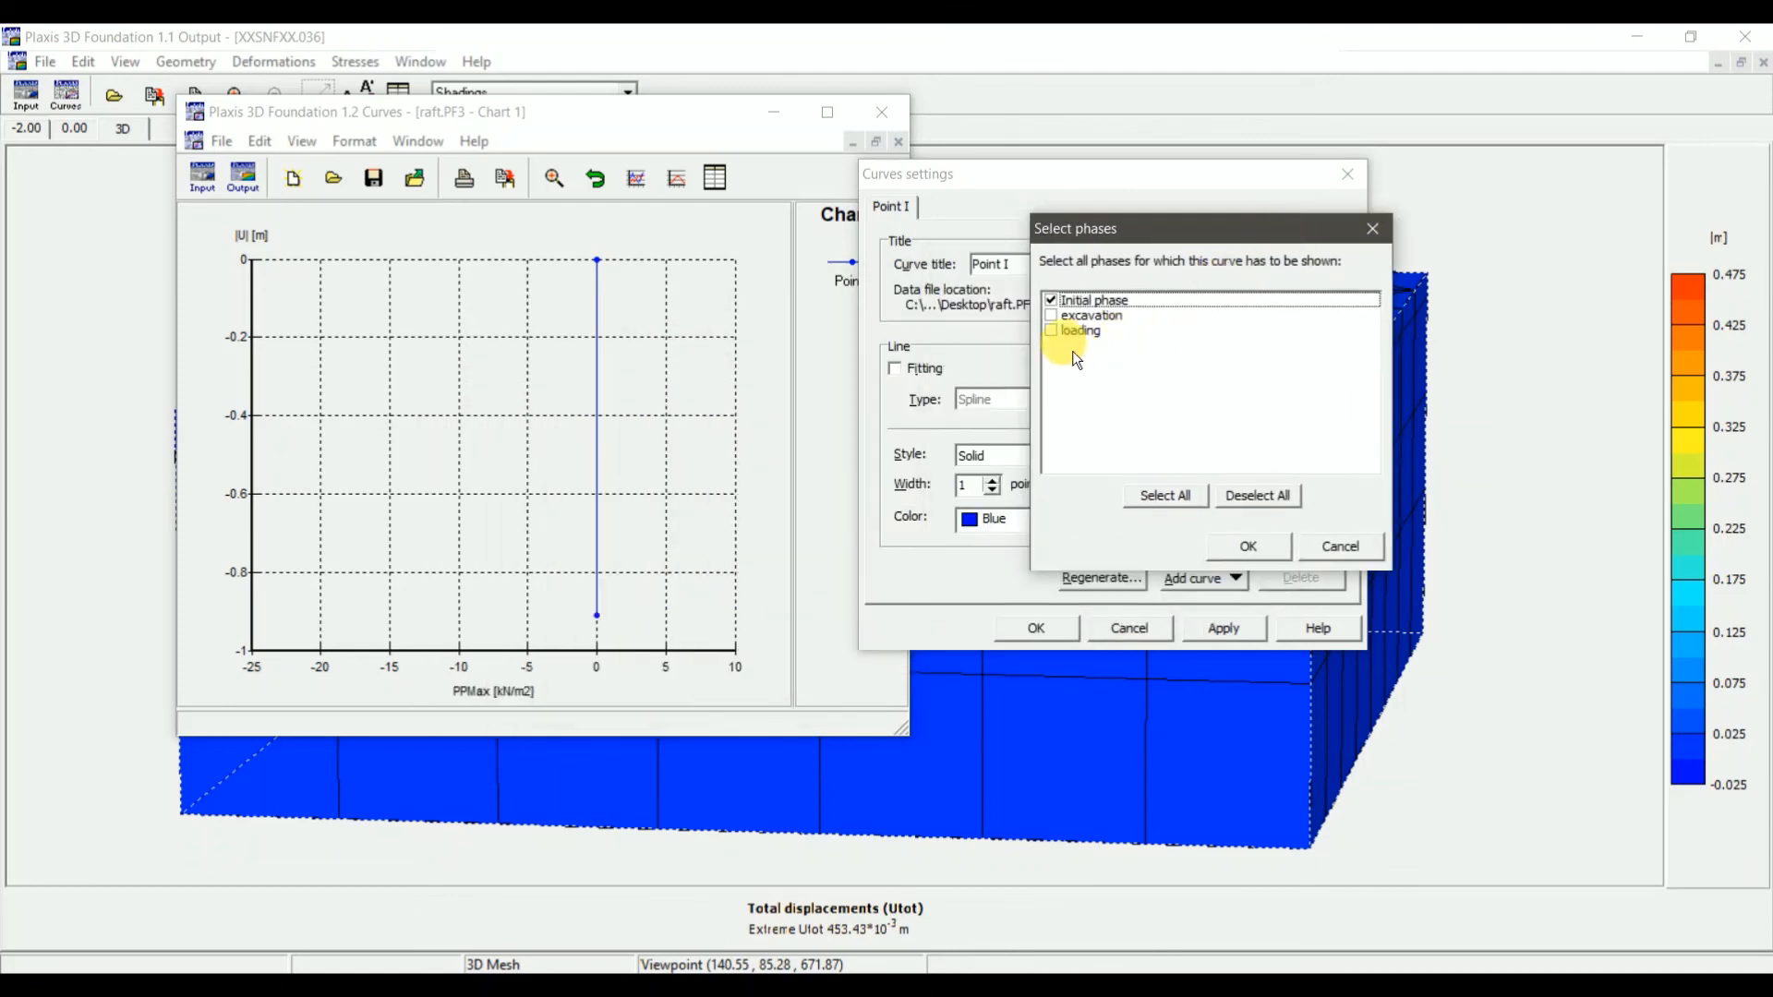
pyautogui.click(1053, 316)
pyautogui.click(1051, 301)
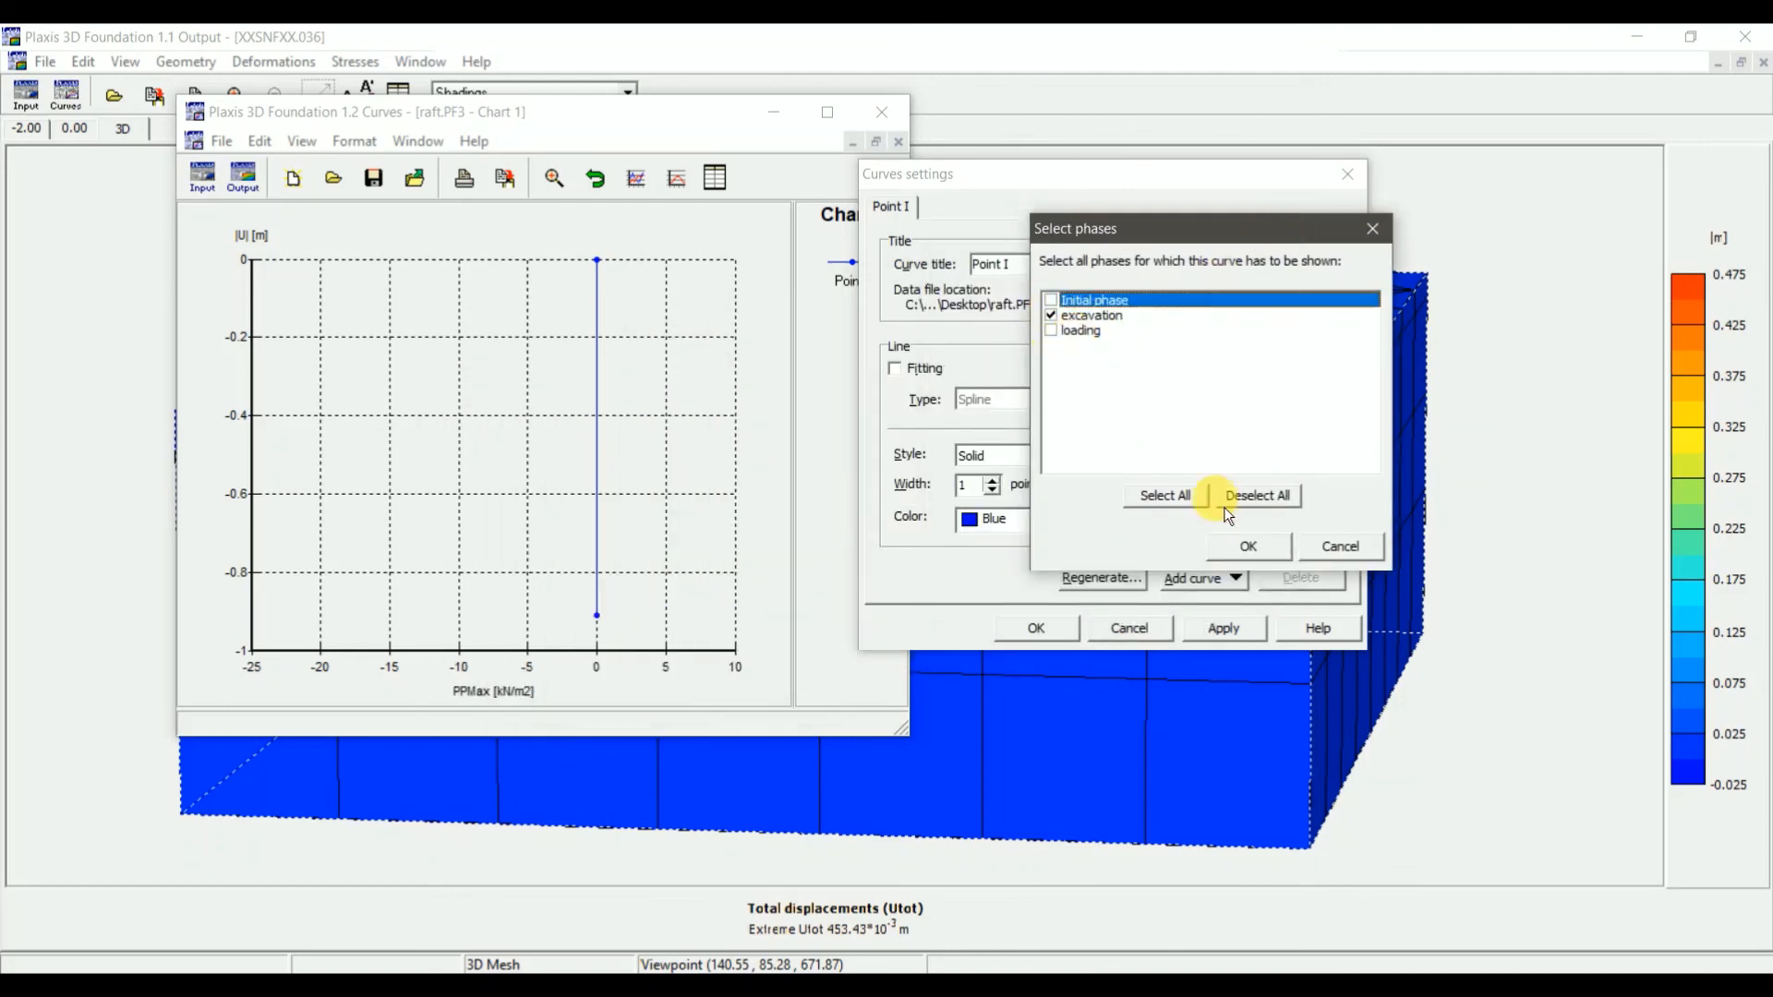
pyautogui.click(1249, 547)
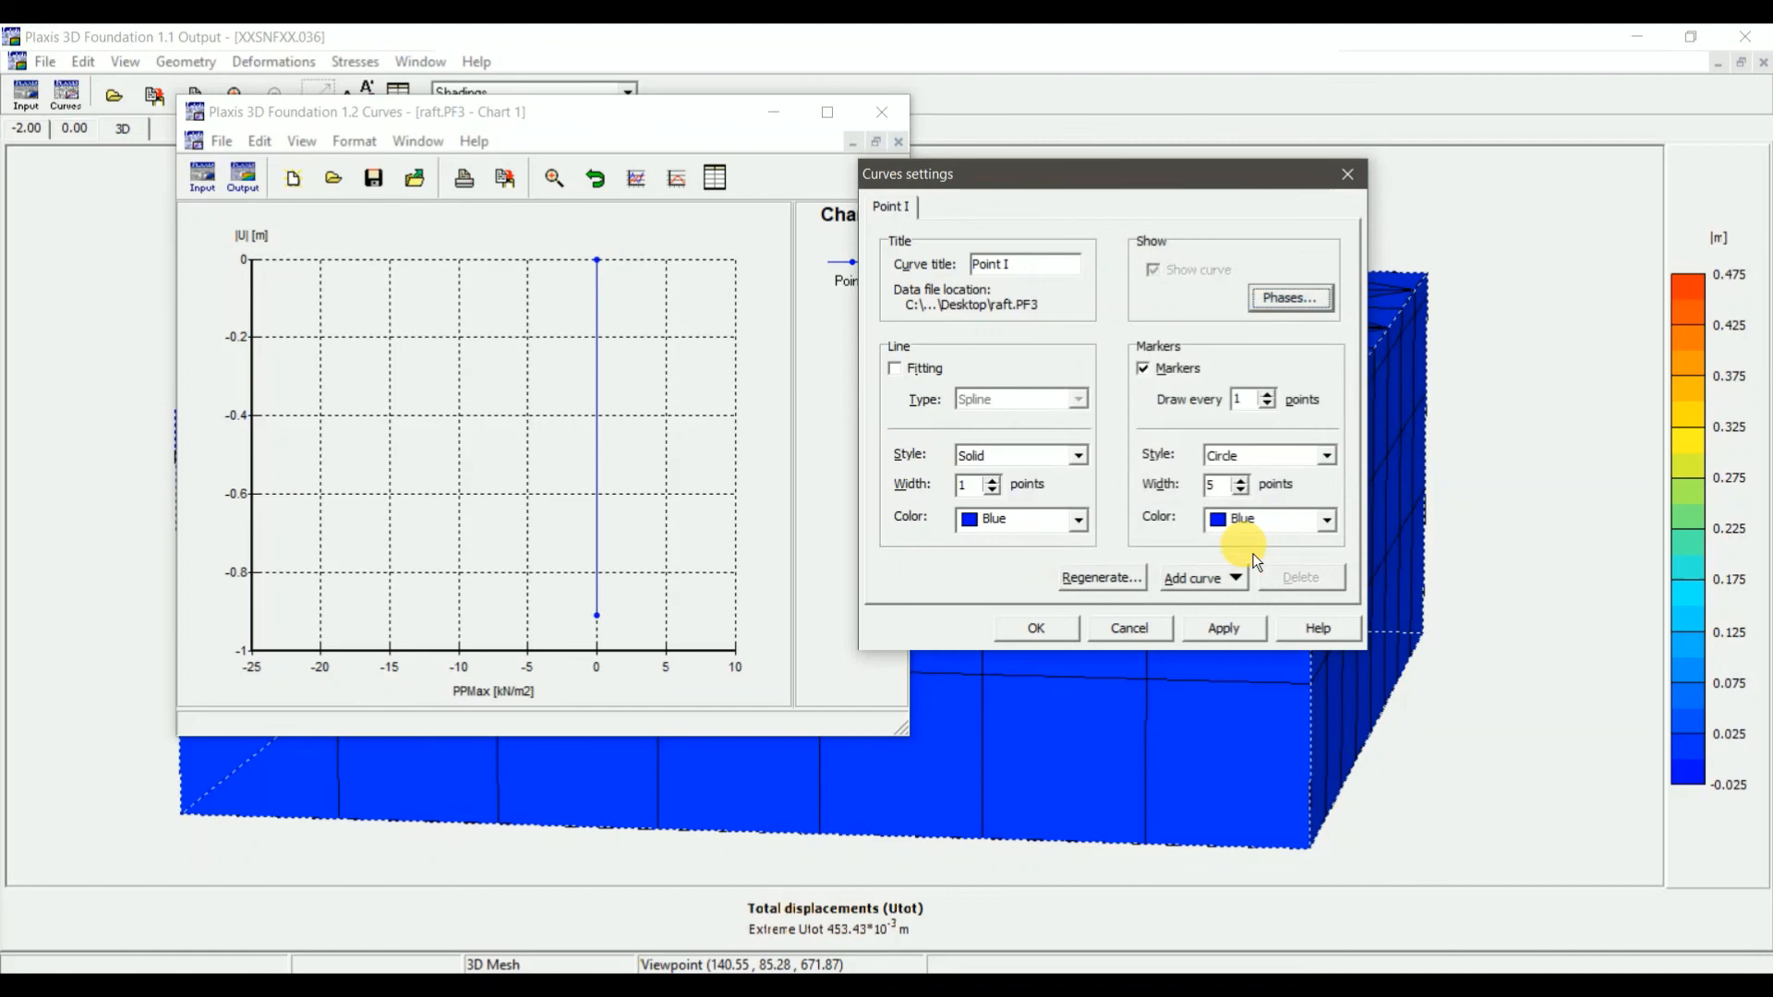
pyautogui.click(1231, 630)
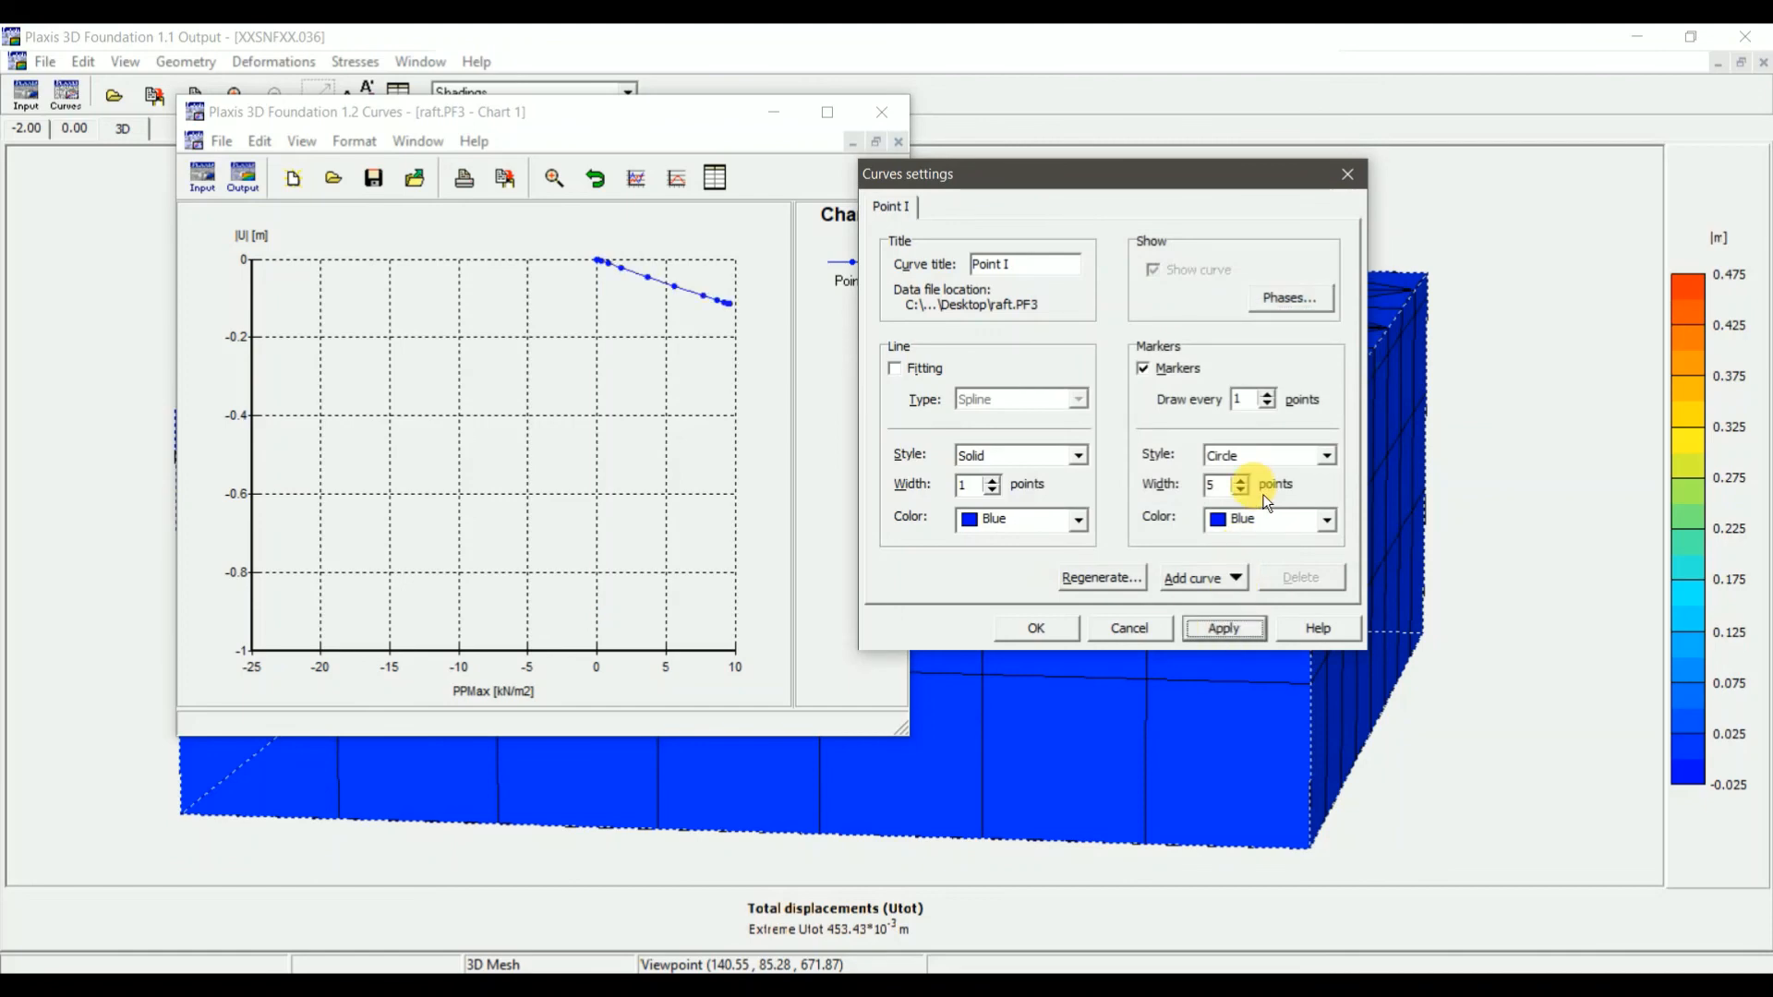
# Show the Point I curve for the loading phase only, excluding the excavation phase
pyautogui.click(1290, 298)
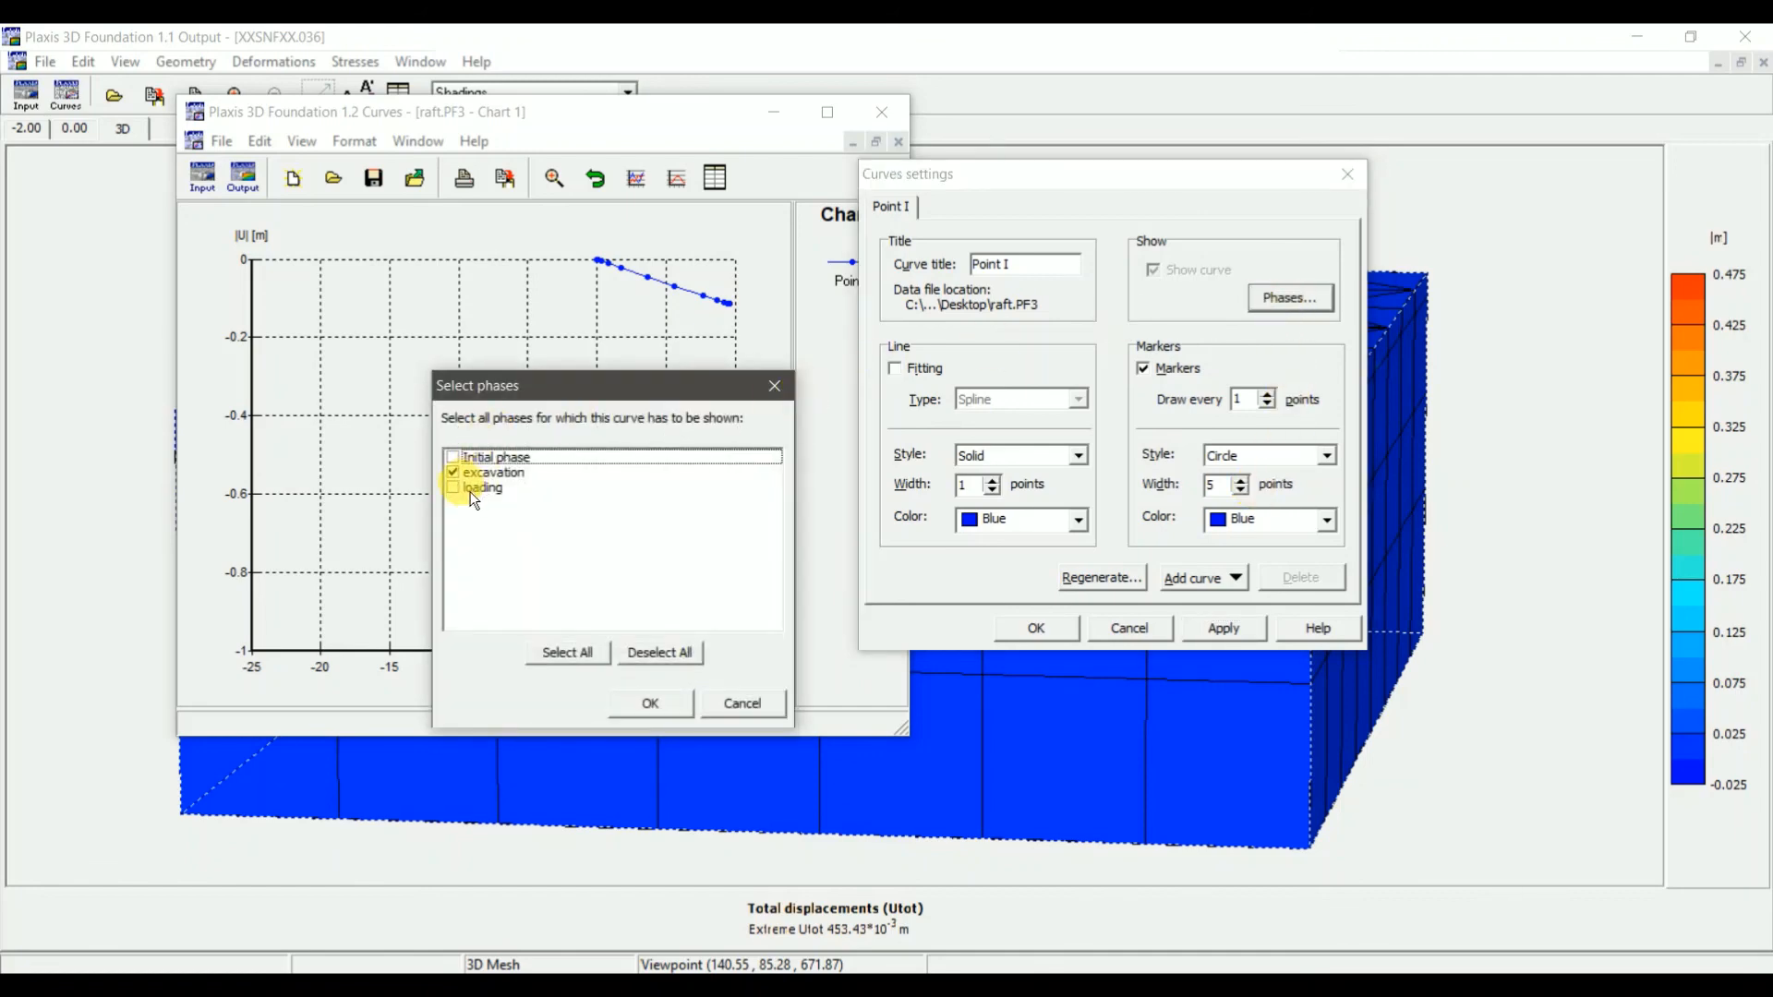
pyautogui.click(459, 488)
pyautogui.click(459, 476)
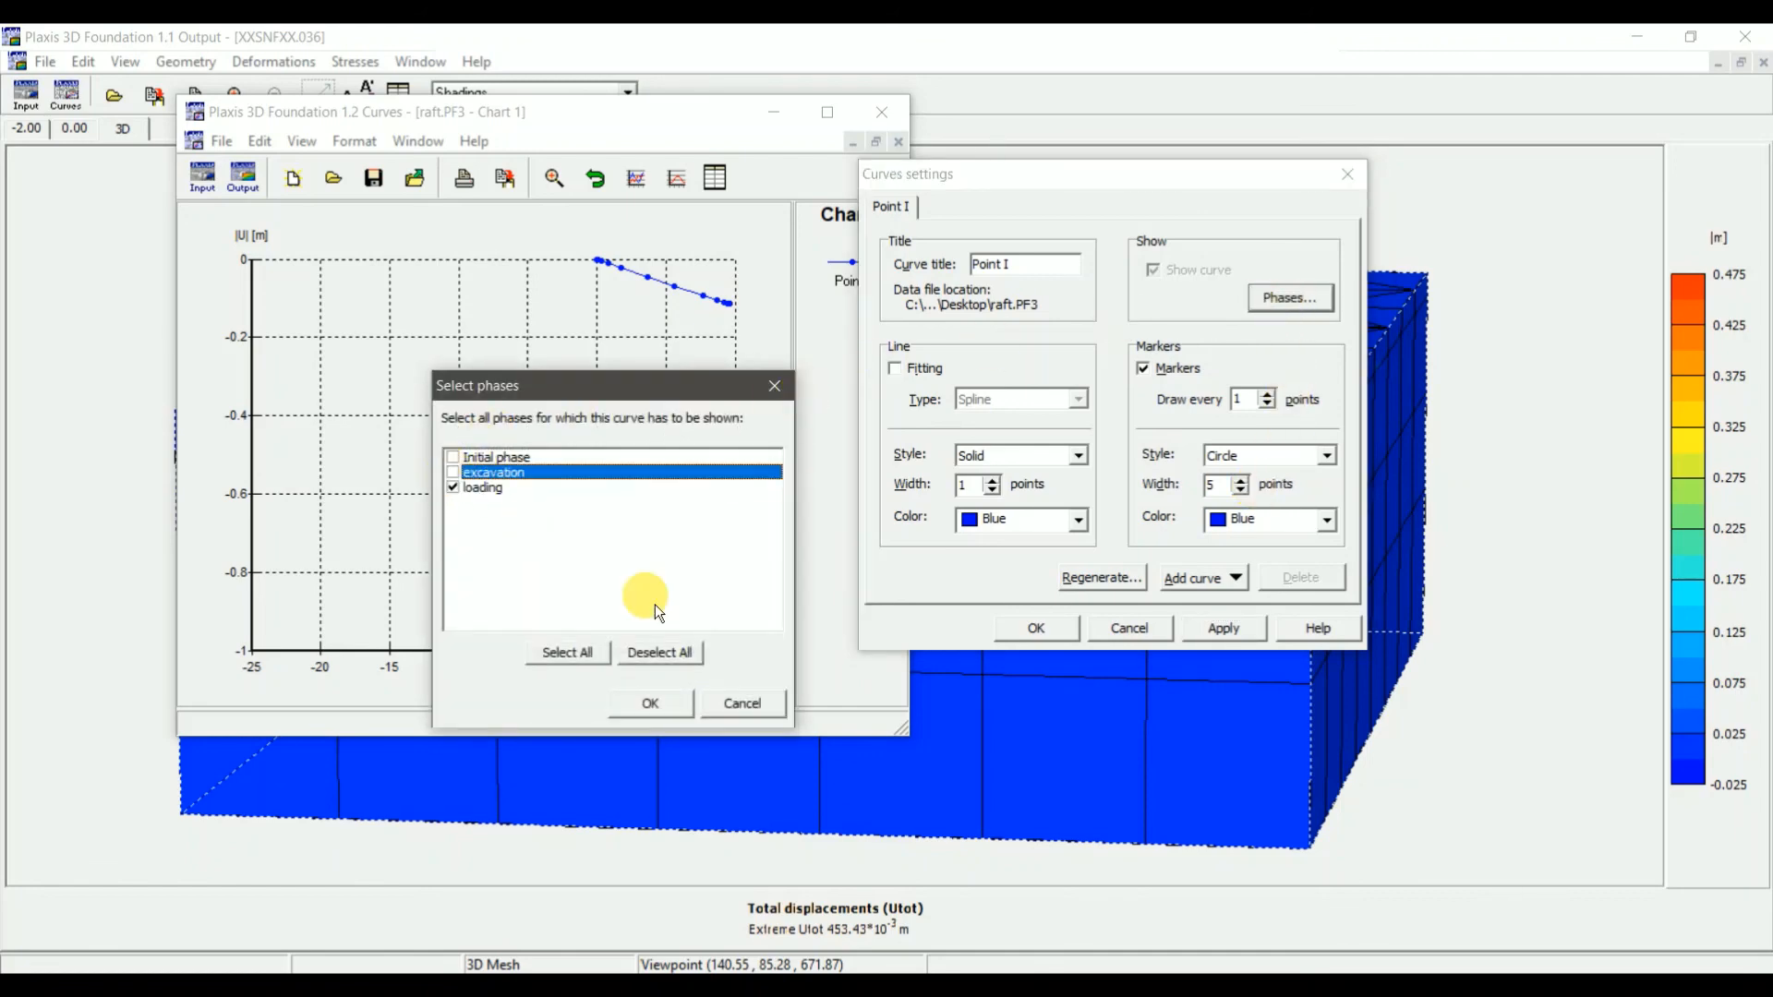
pyautogui.click(655, 717)
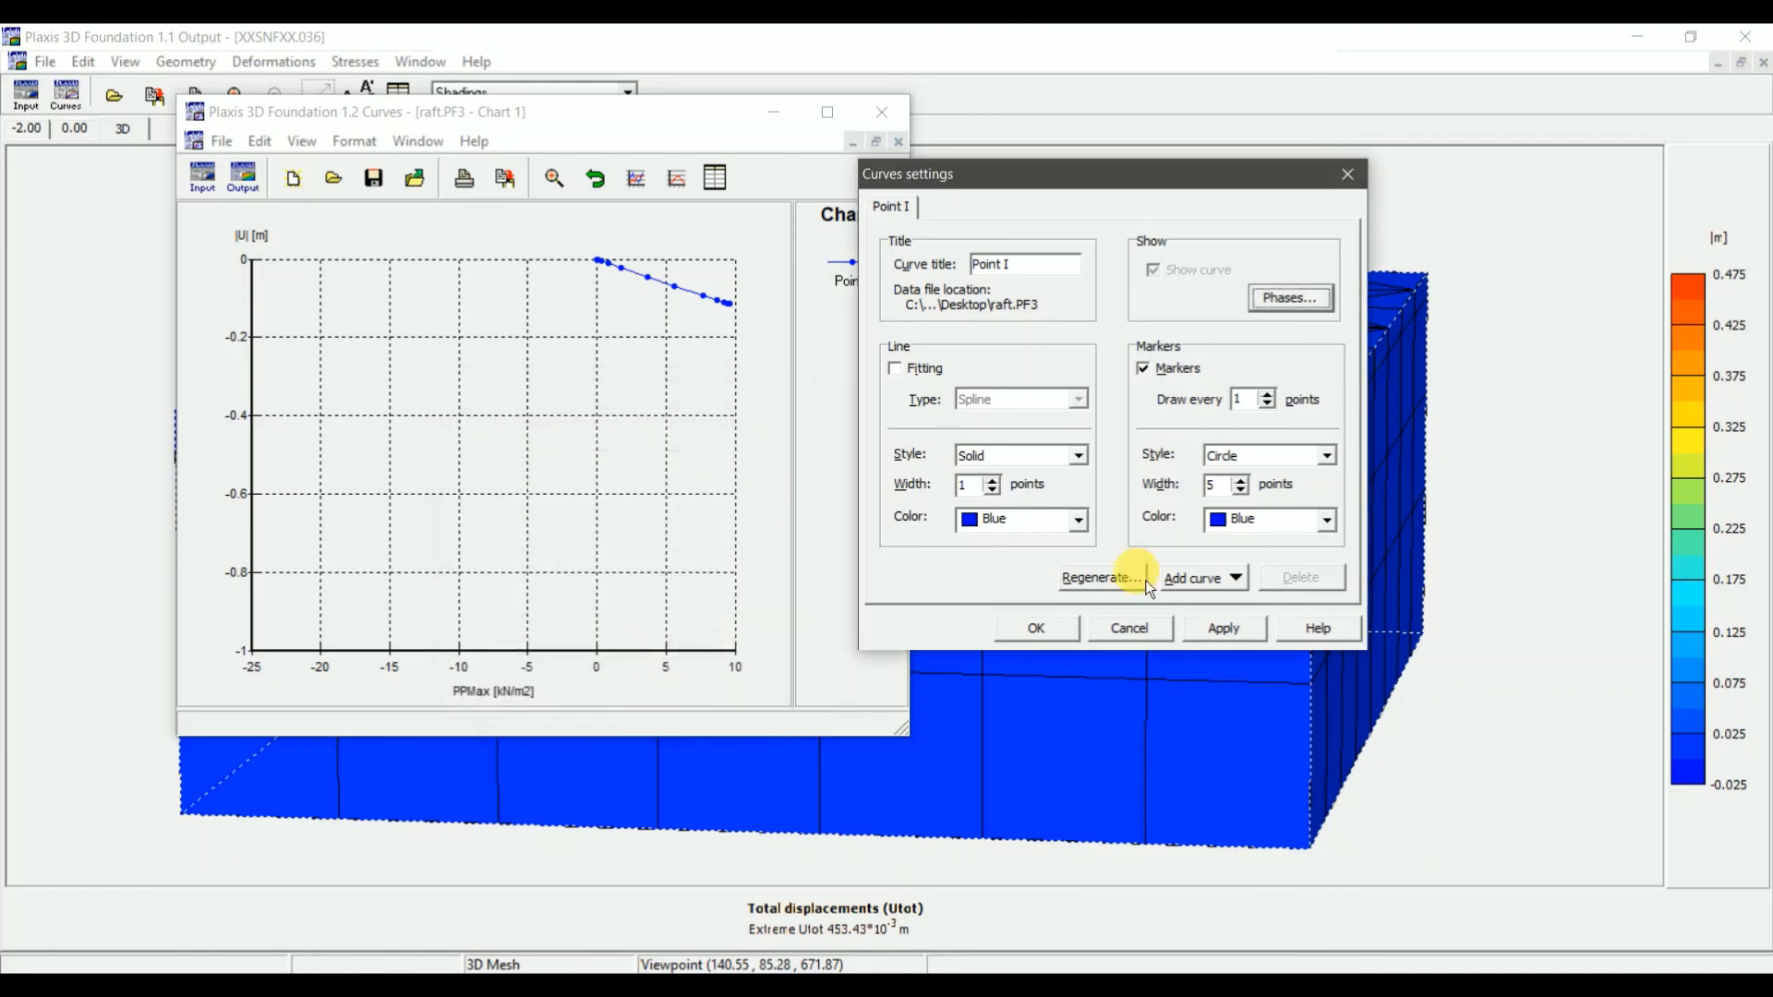
pyautogui.click(1227, 633)
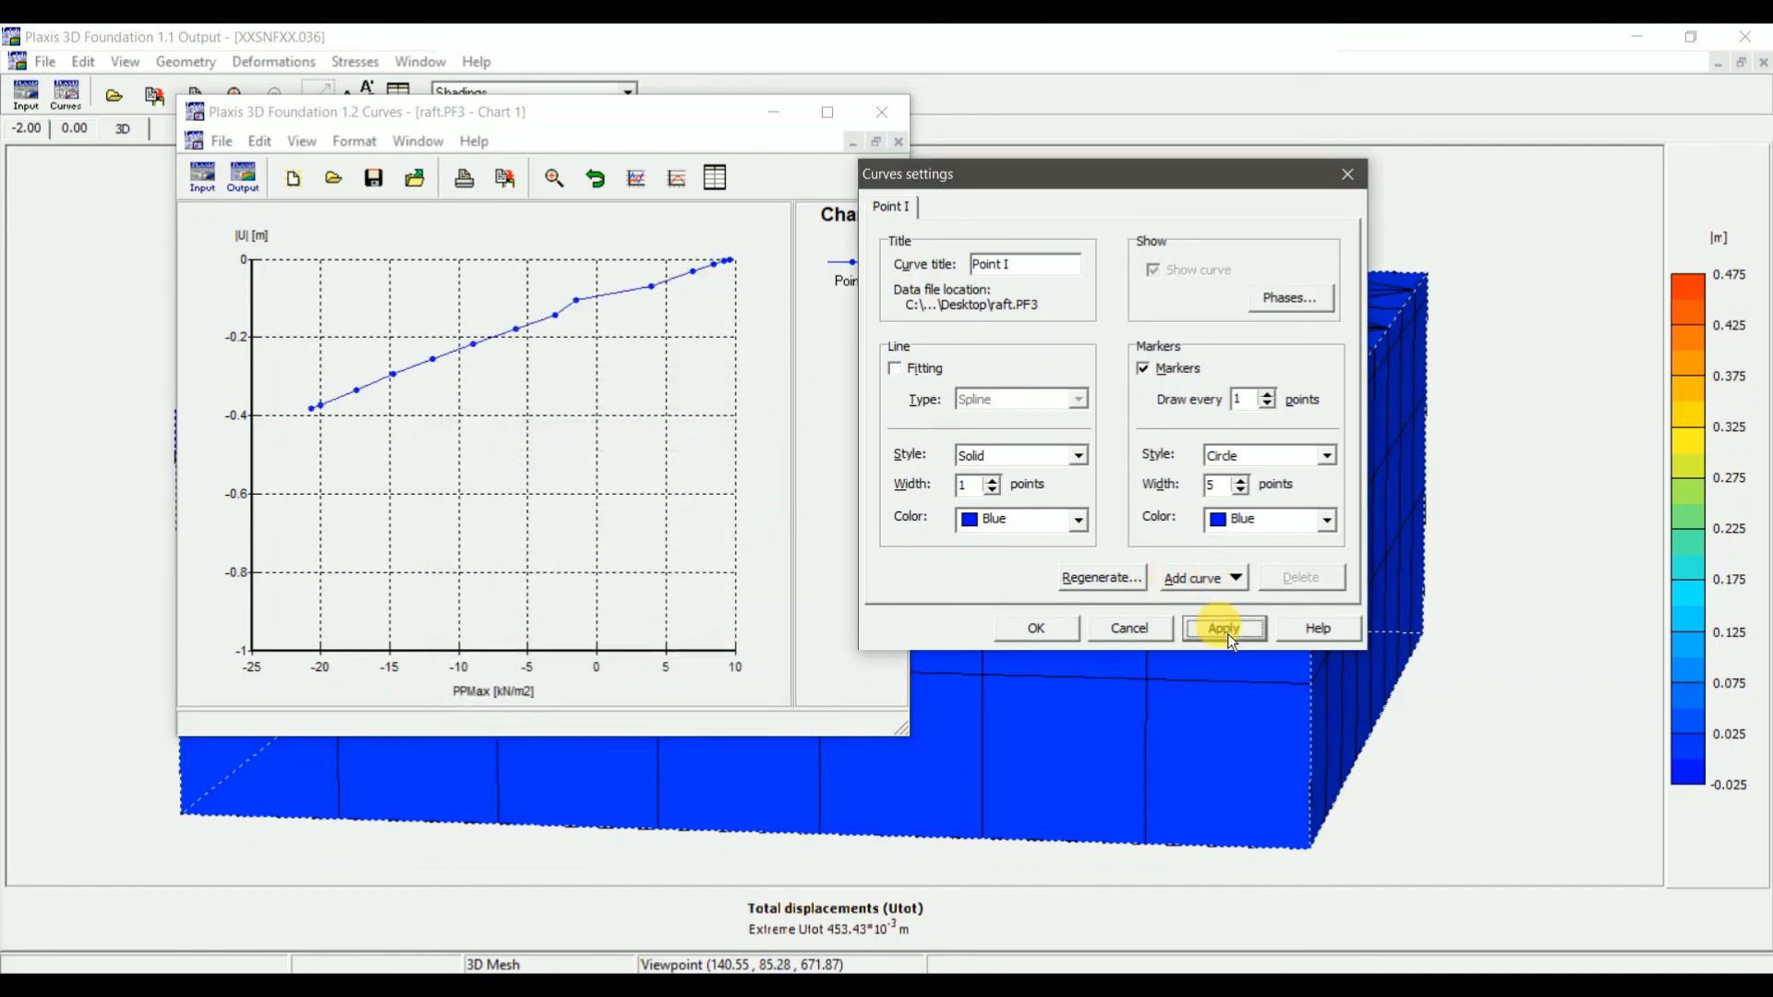